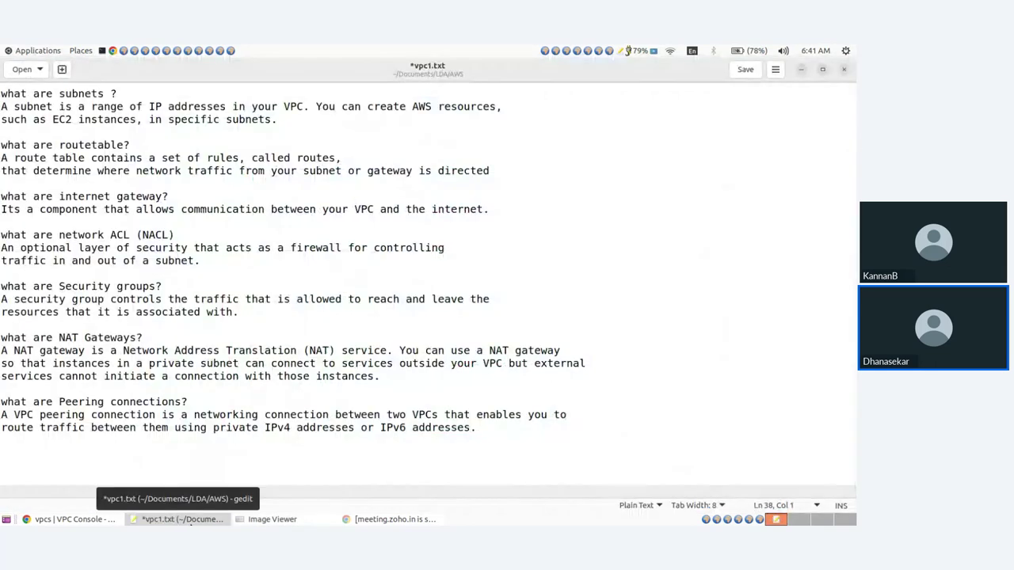
- Review the VPC terminology notes and bring up the custom VPC diagram z1customVPC.png in the image viewer
scroll(254, 238, up, 2)
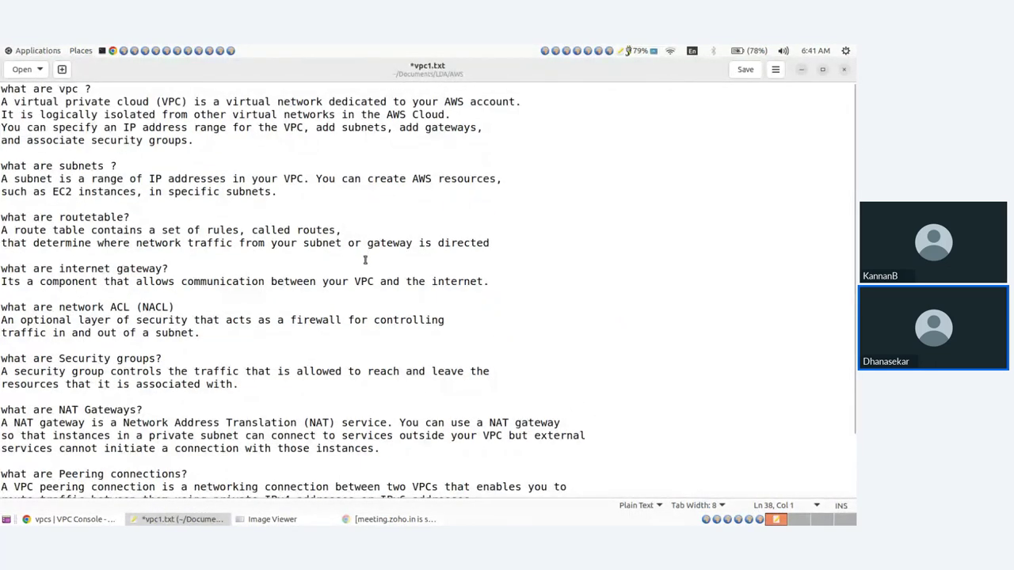
drag(37, 268, 242, 386)
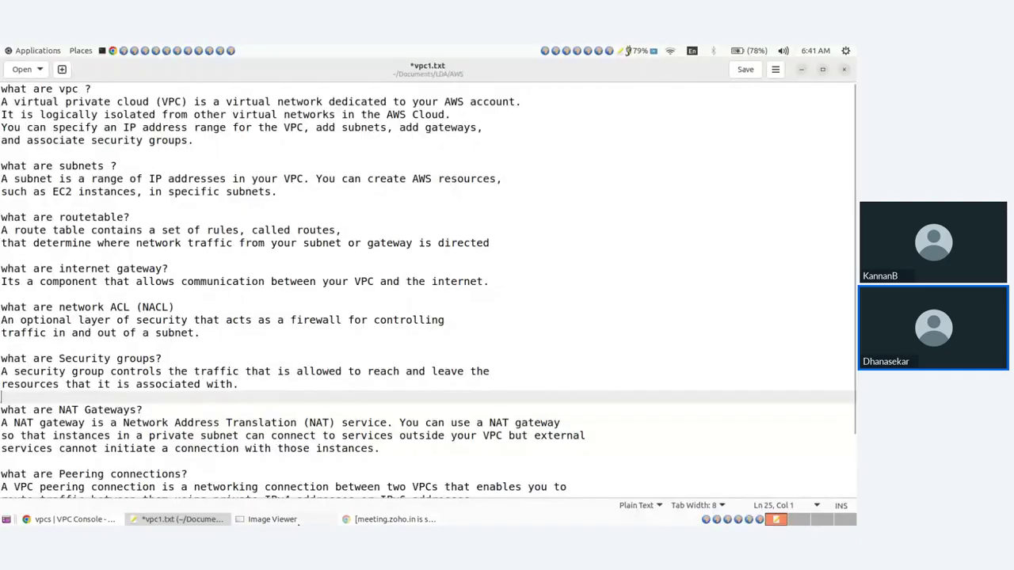
click(265, 519)
key(Left)
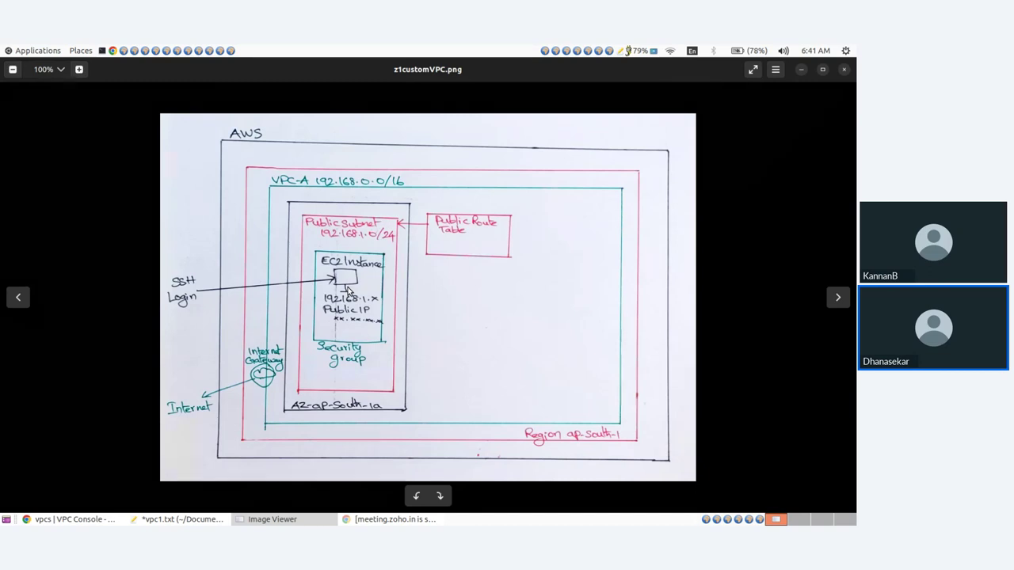
- Switch to the AWS console, open EC2 in a separate tab and begin launching an instance named demo
key(alt+Tab)
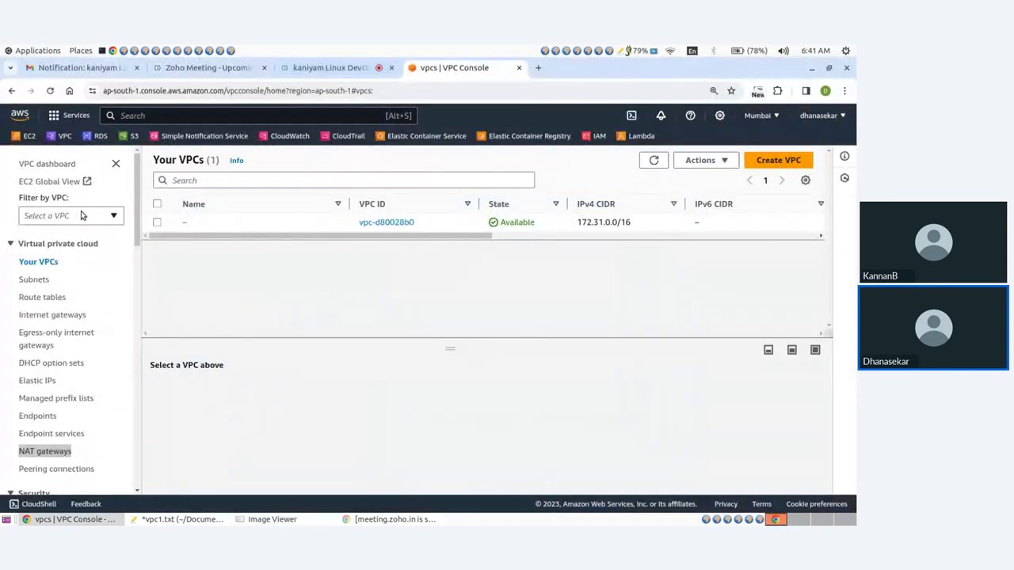
middle_click(30, 136)
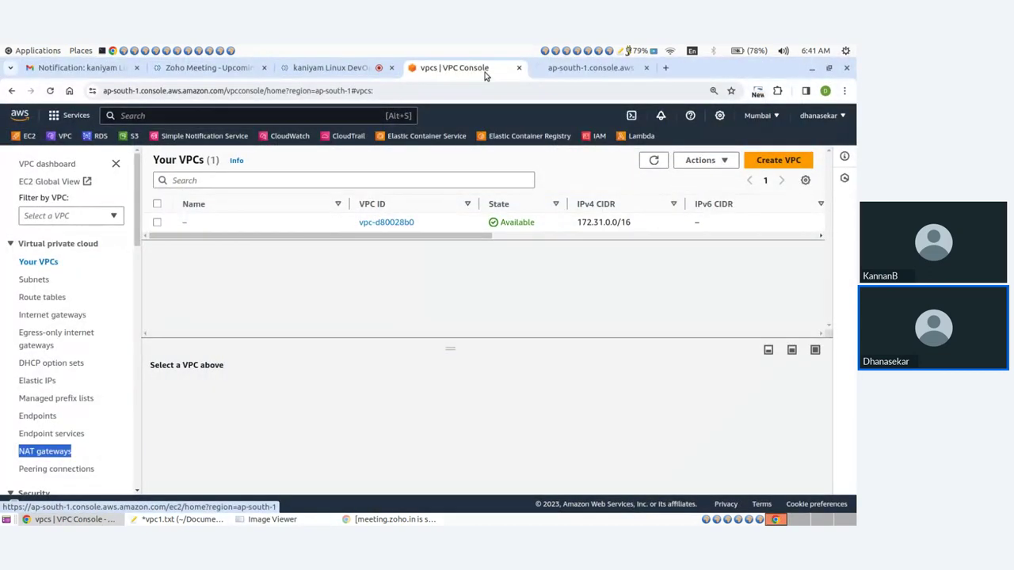
click(566, 68)
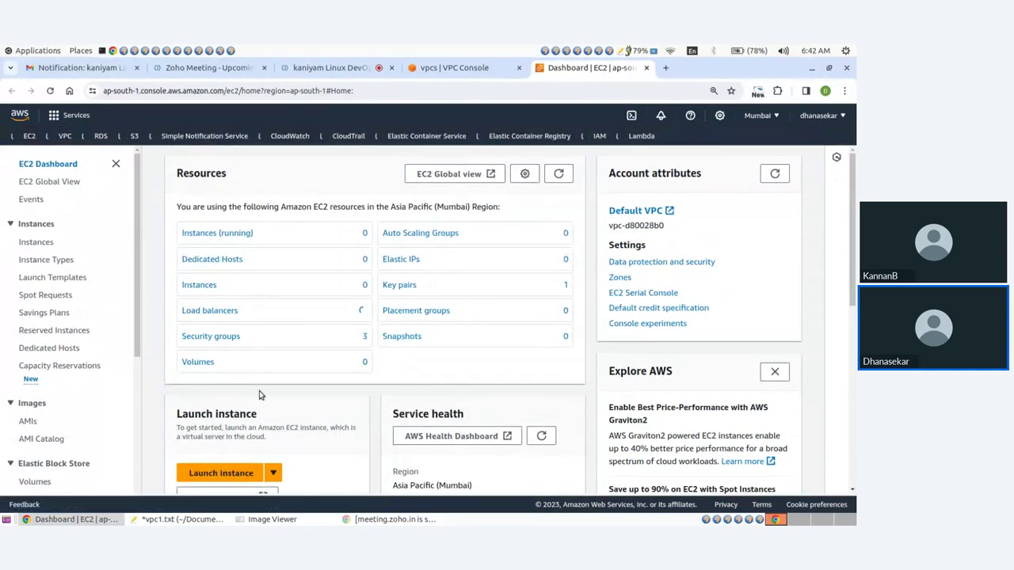
click(213, 475)
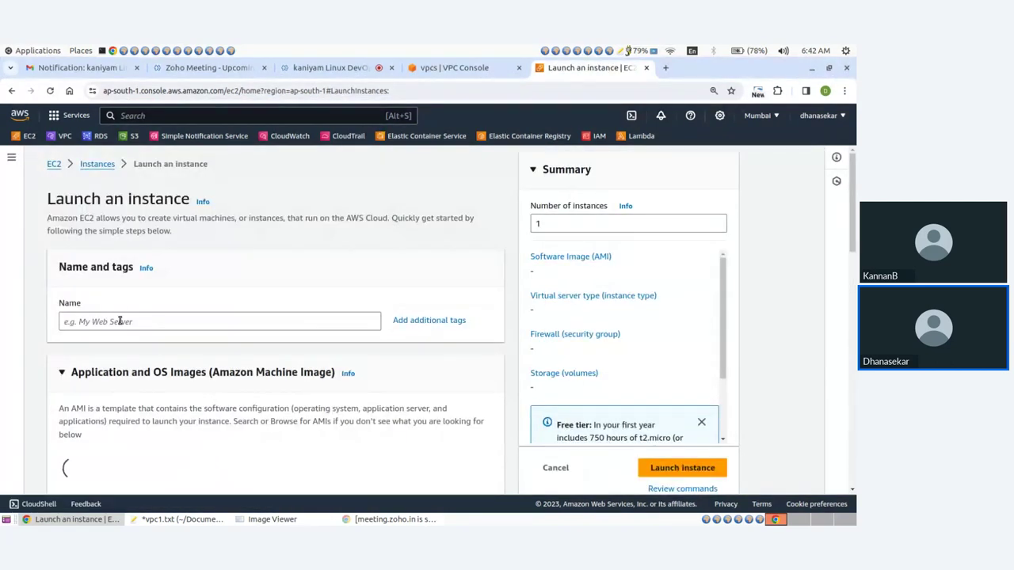
click(119, 321)
text(demo)
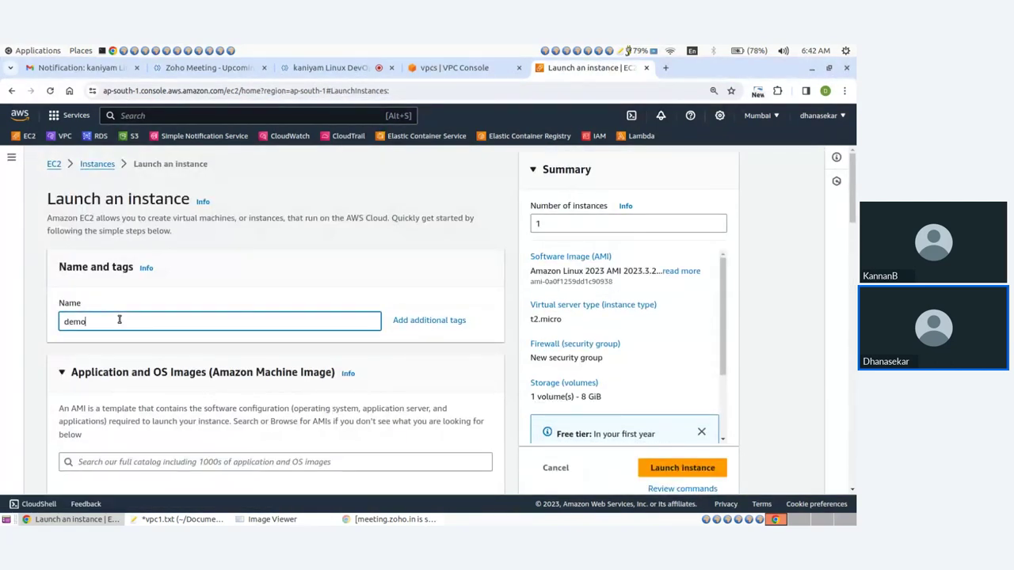
- Choose the Ubuntu Server 22.04 LTS image and the t2.nano instance type for the instance
scroll(252, 370, down, 3)
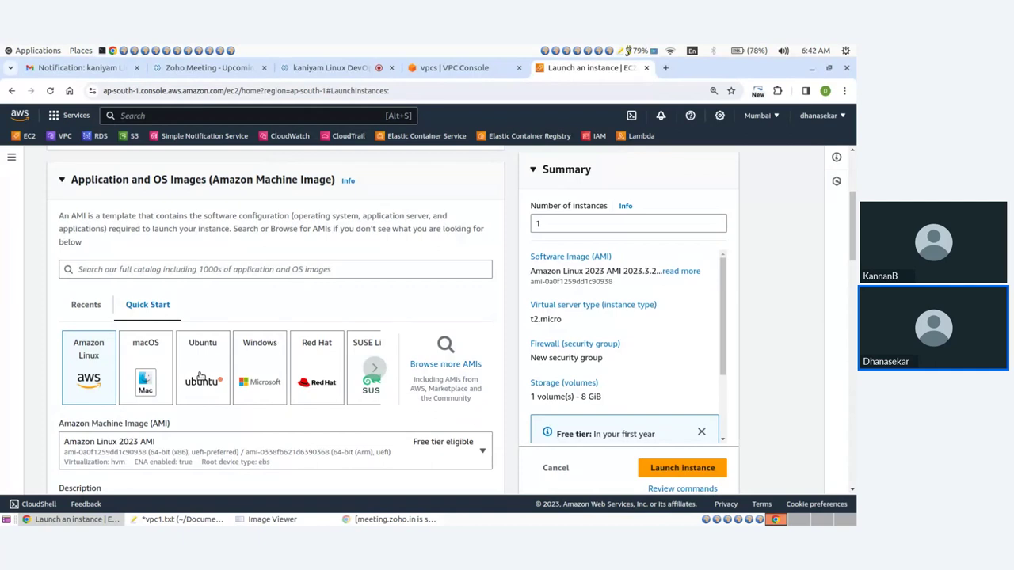
click(201, 376)
scroll(203, 372, down, 5)
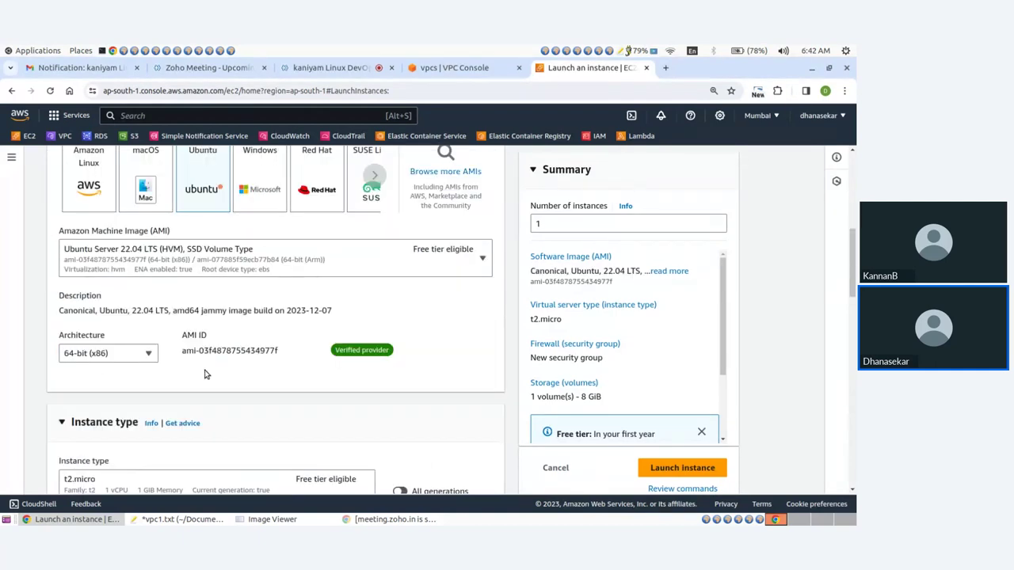
click(210, 308)
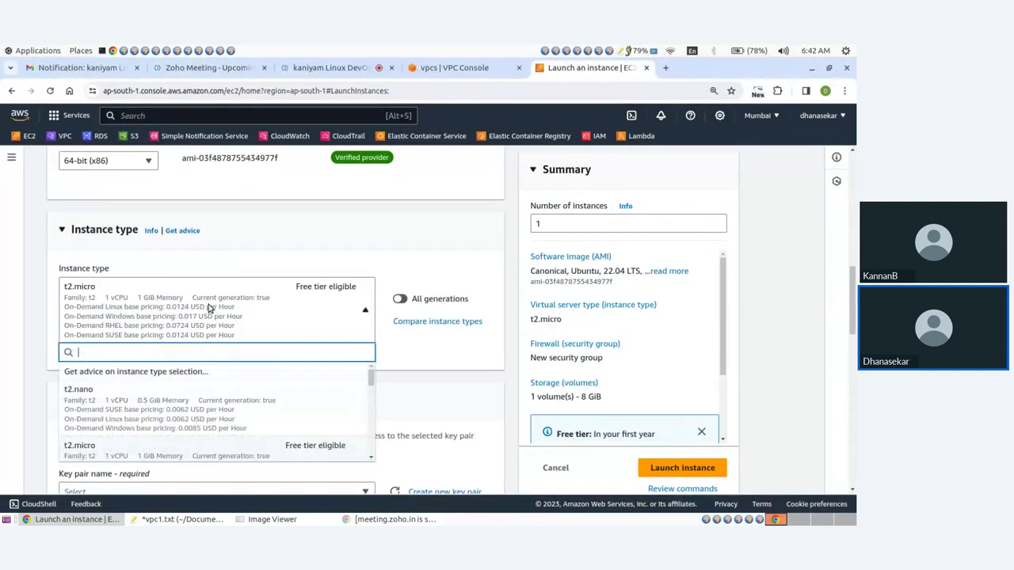
click(147, 407)
- Select the existing key pair mykey for the instance login
scroll(192, 381, down, 3)
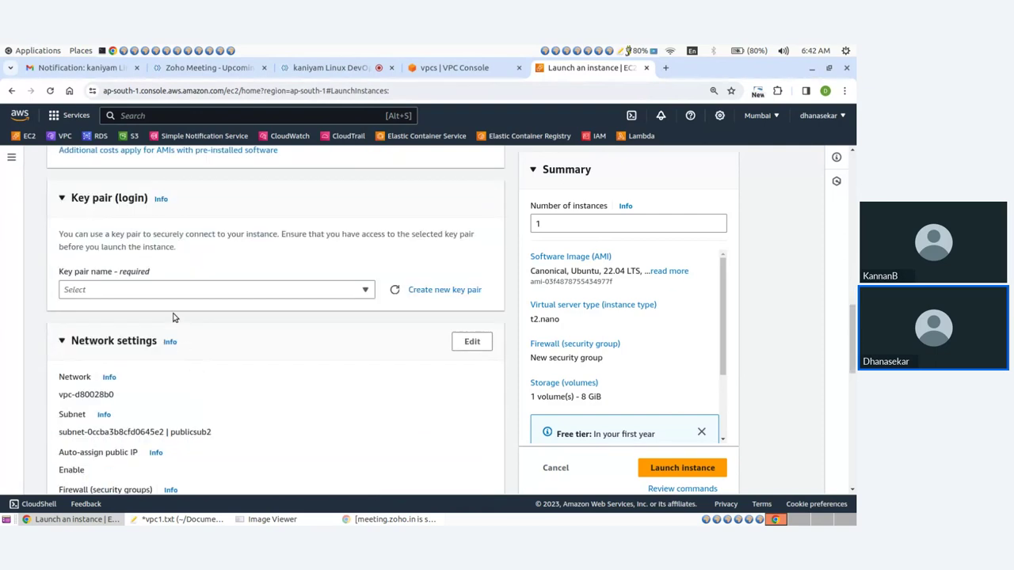
click(174, 290)
click(132, 350)
- Examine the default network and subnet assigned in the instance's network settings
scroll(132, 347, down, 1)
drag(56, 330, 133, 334)
drag(53, 373, 222, 378)
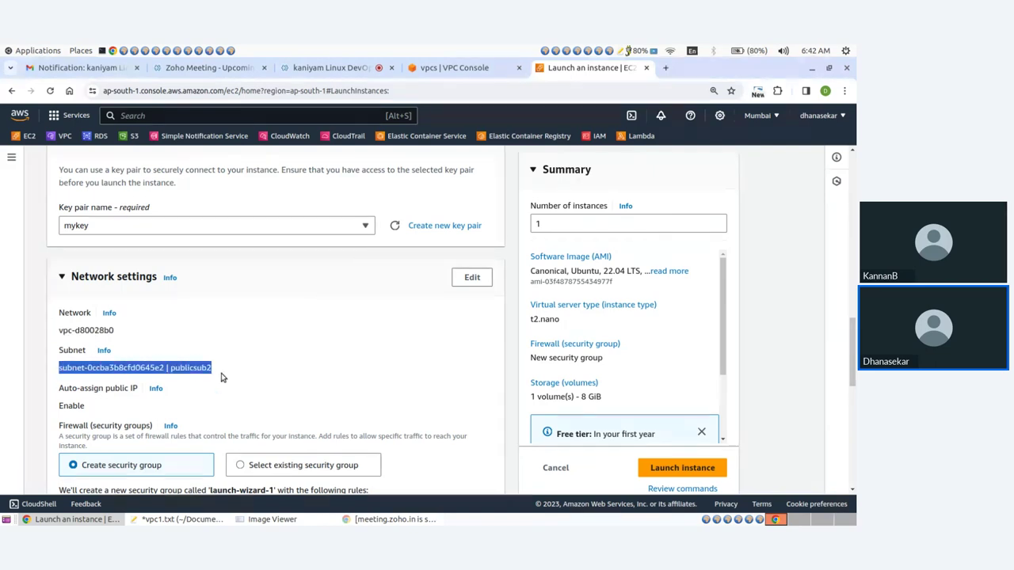
click(342, 342)
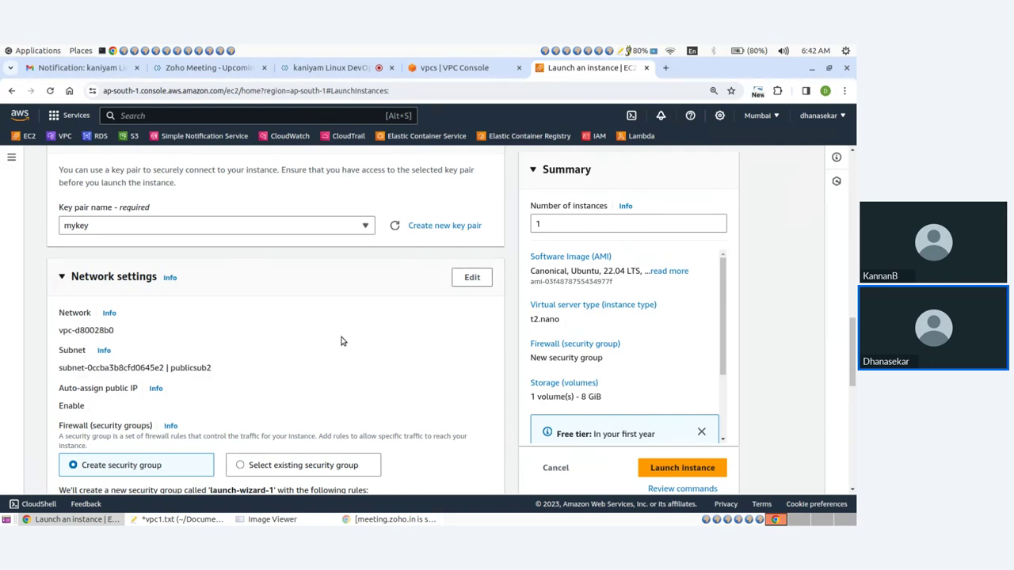
- Return to the VPC console and inspect the default VPC and its list of subnets
click(435, 70)
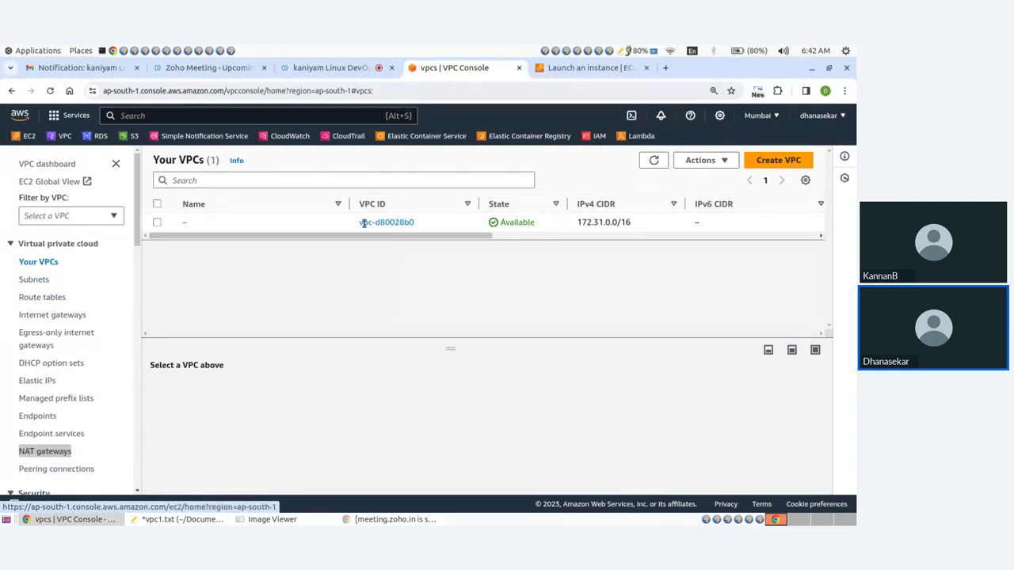
drag(354, 225, 424, 229)
click(419, 225)
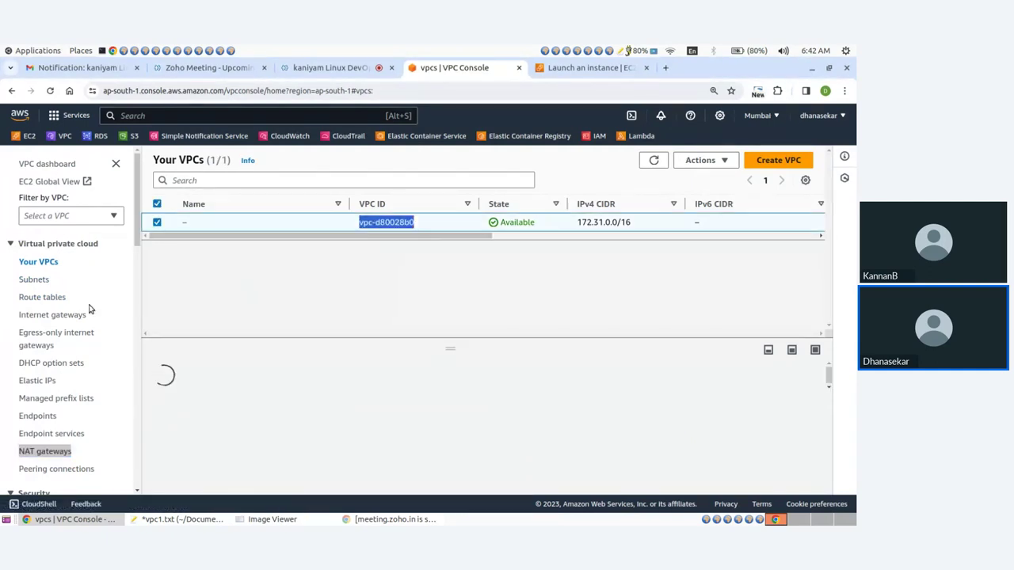
click(35, 280)
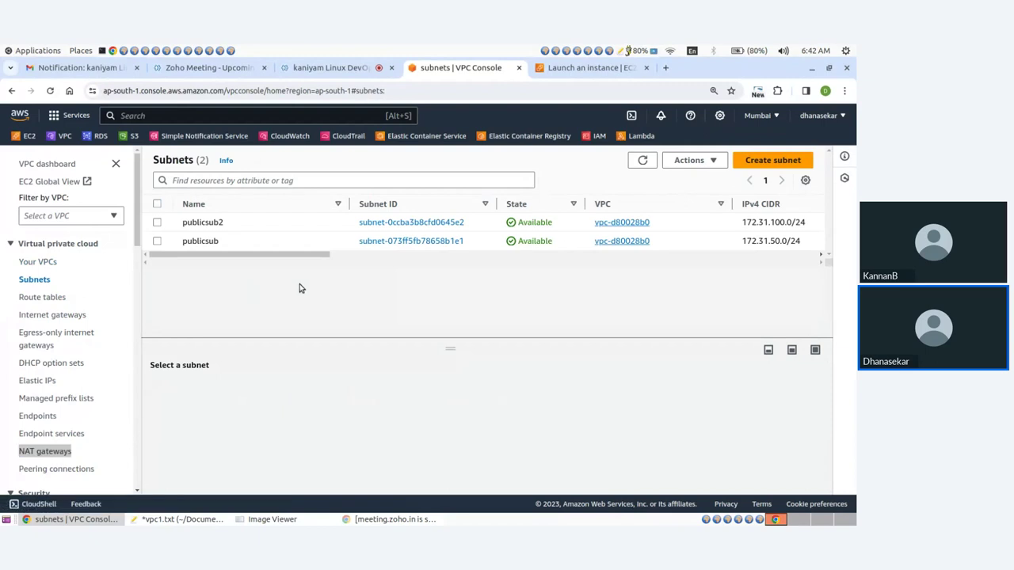
drag(181, 227, 224, 242)
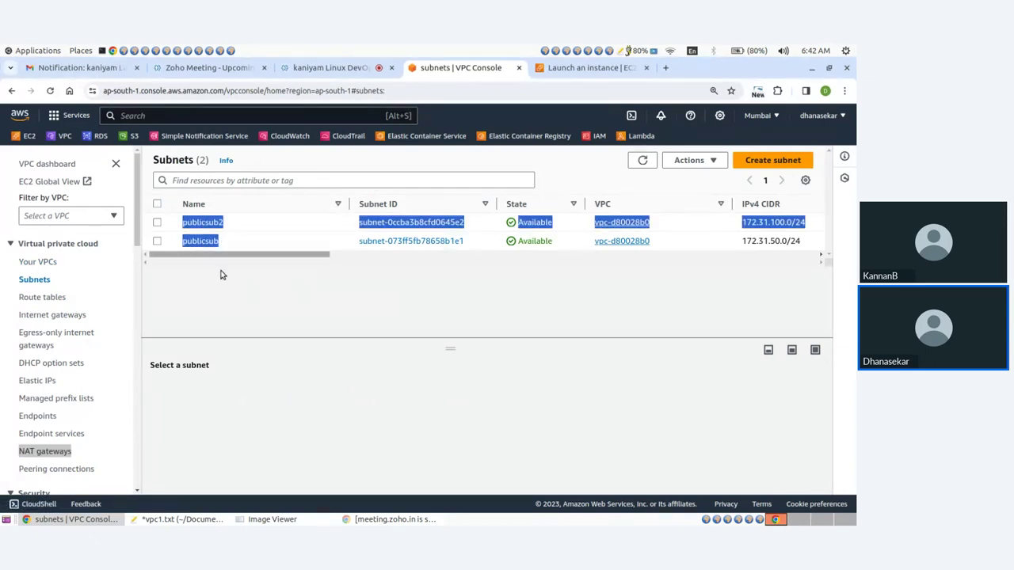
click(219, 269)
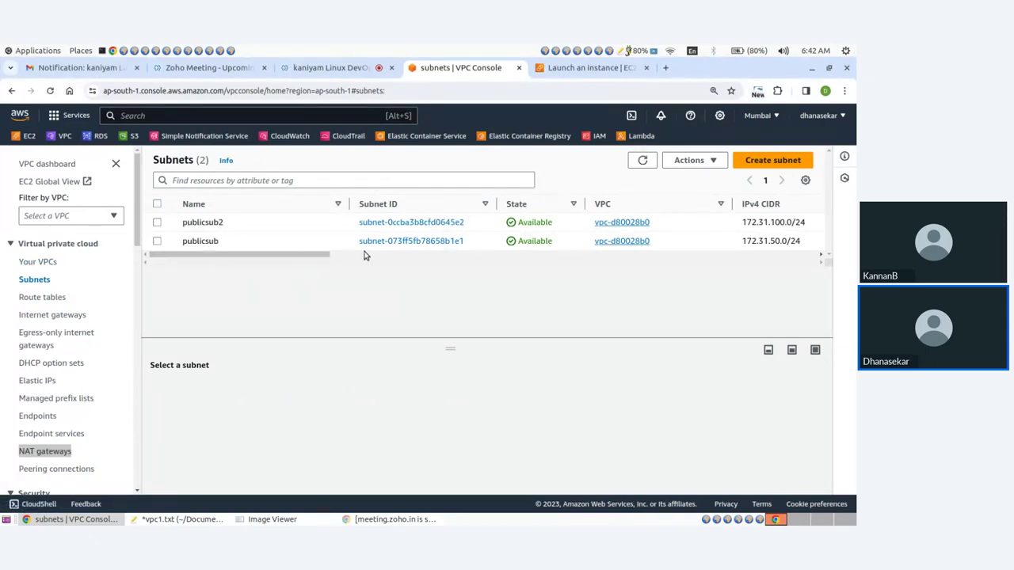
- Inspect the default VPC's route table and the list of internet gateways
click(56, 297)
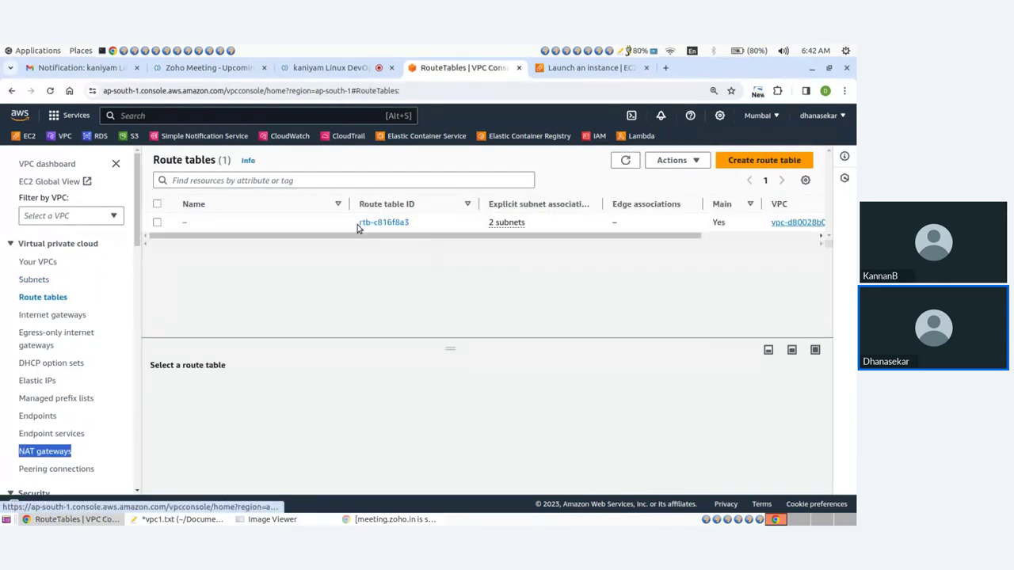
drag(358, 224, 416, 224)
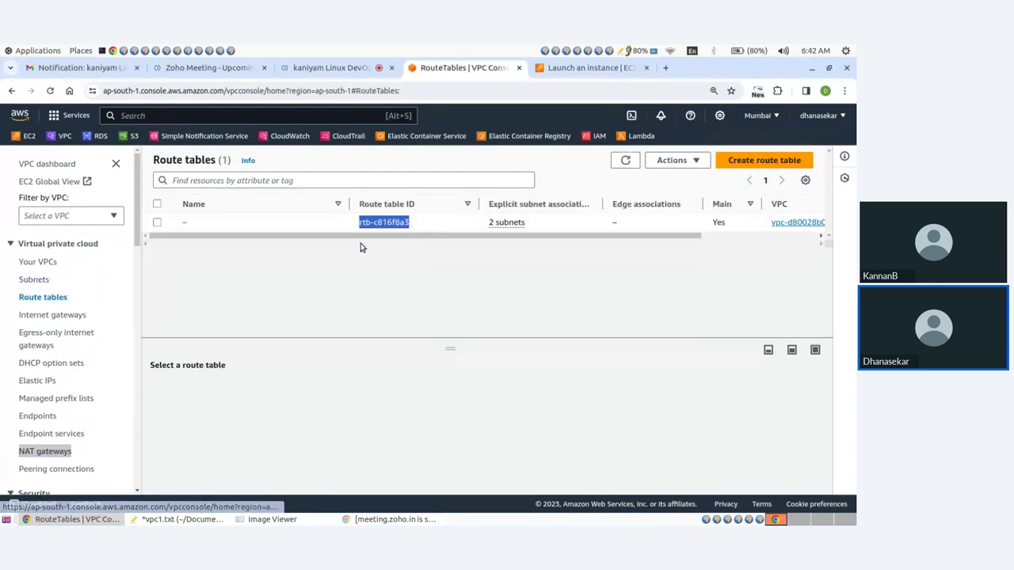
click(49, 315)
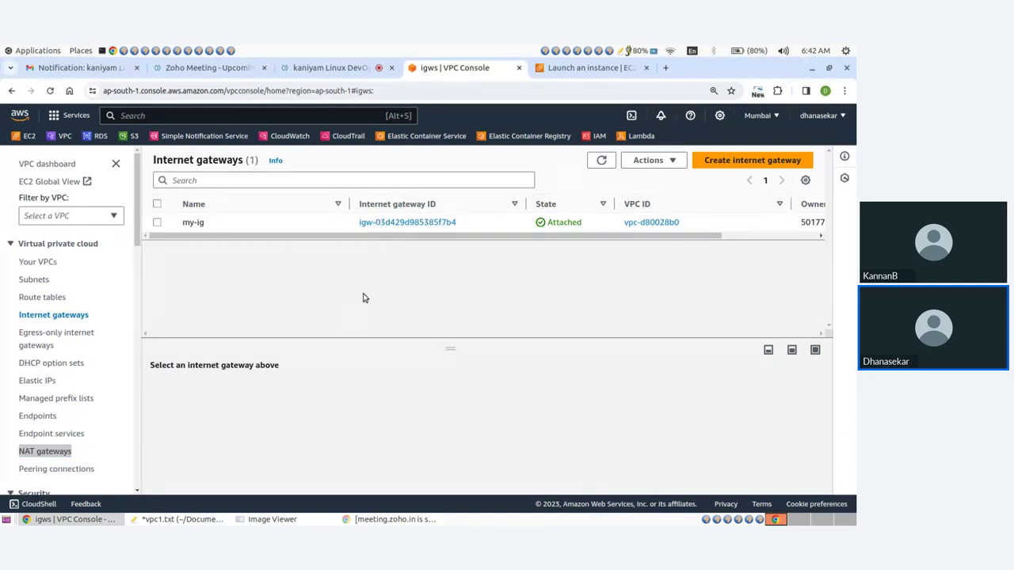
- Study the custom VPC diagram and the private subnet diagram z2private-subnet.png in the image viewer
click(261, 519)
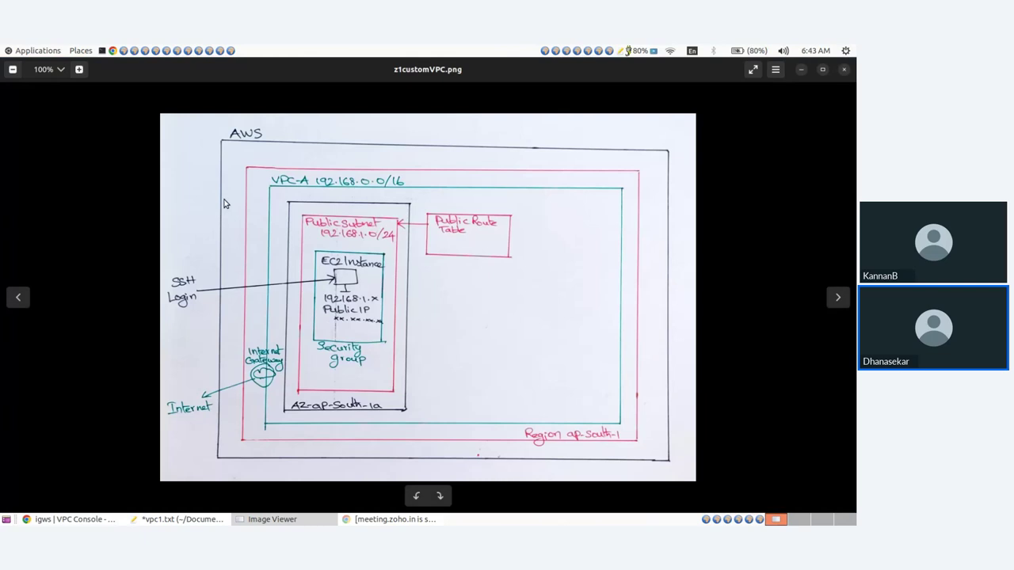
click(839, 297)
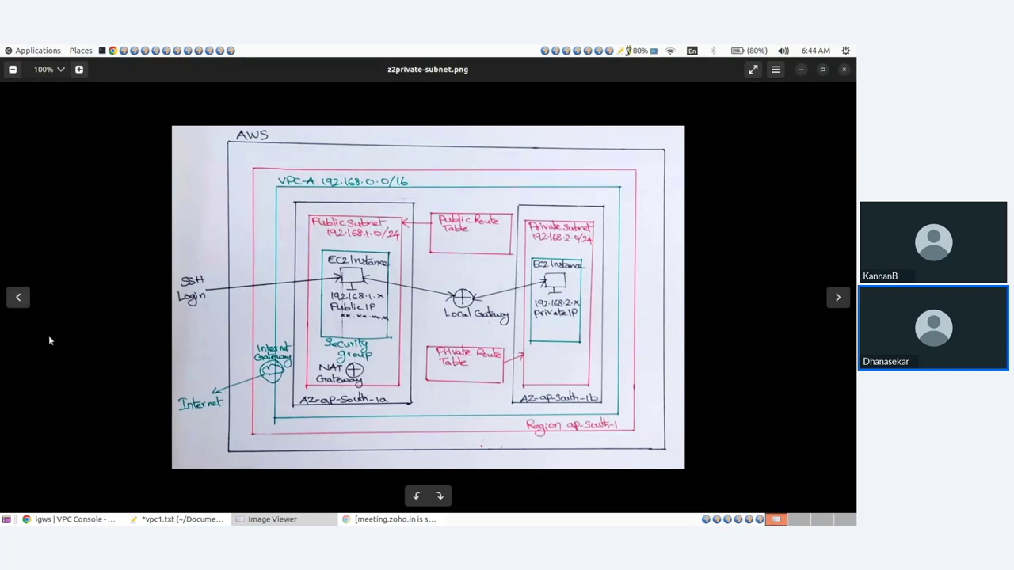
- Return to the VPC console and begin creating a VPC-only resource with the name tag vpc-A
click(115, 520)
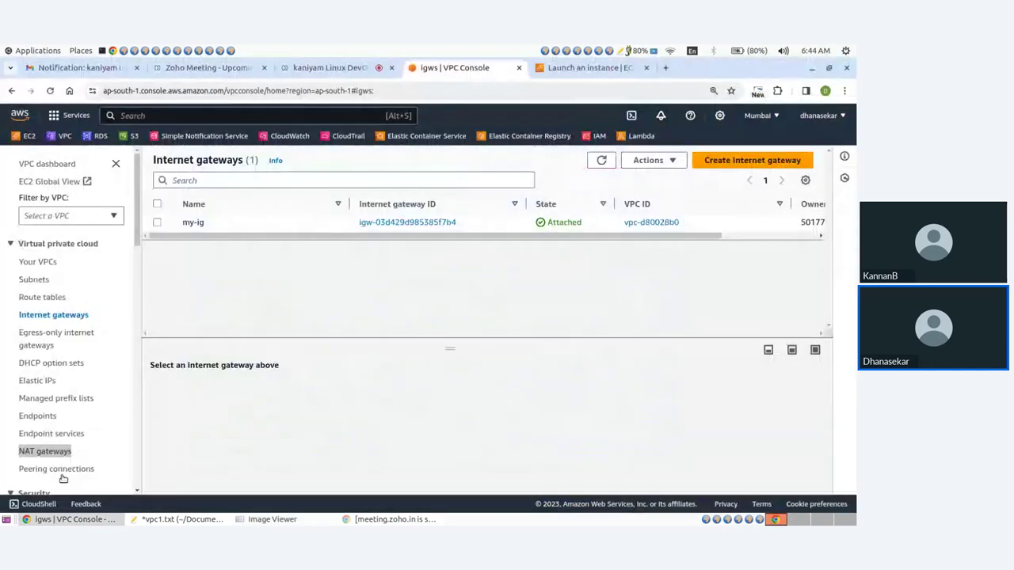
click(35, 263)
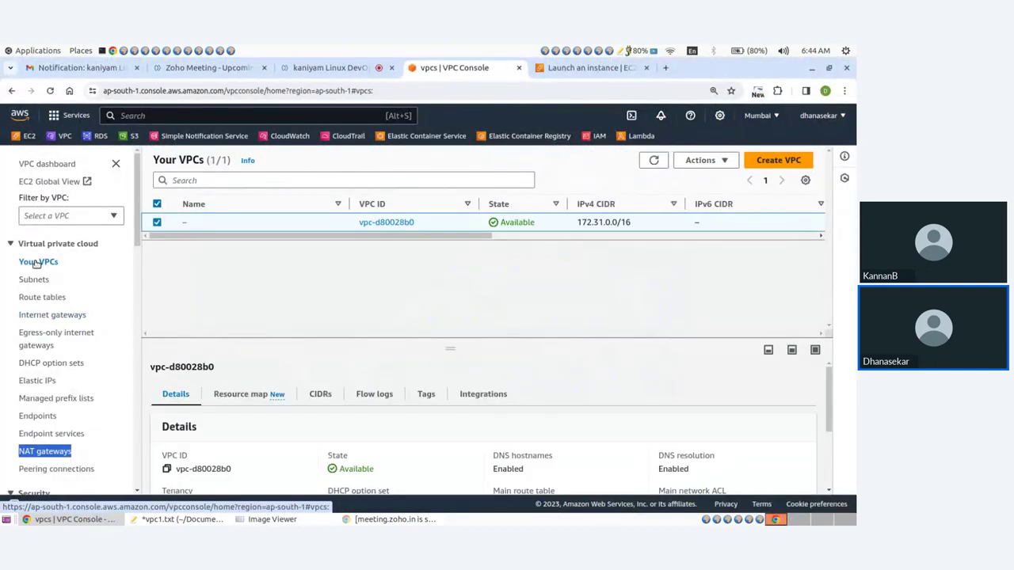
click(755, 170)
scroll(89, 336, down, 1)
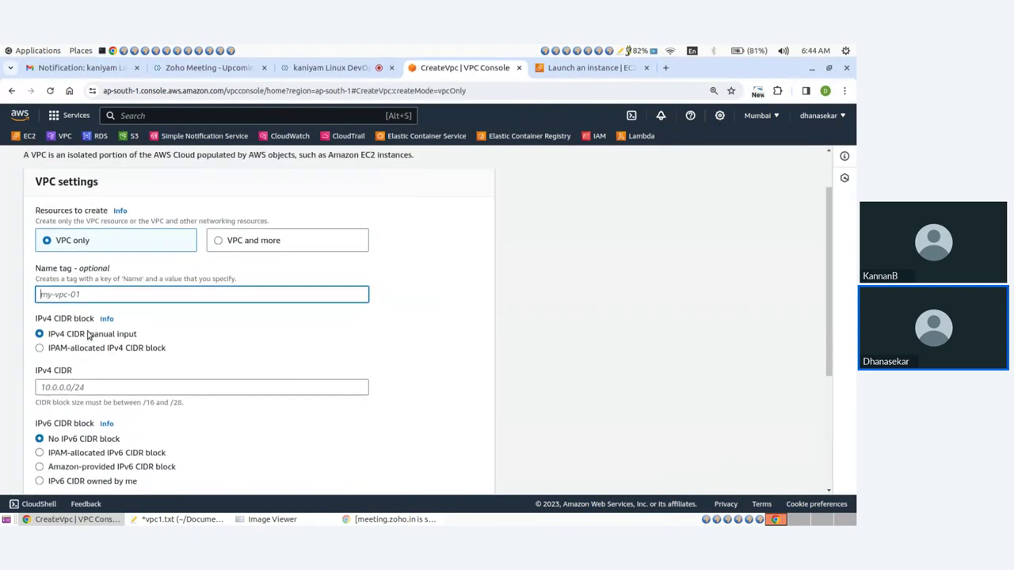
text(vpc-A)
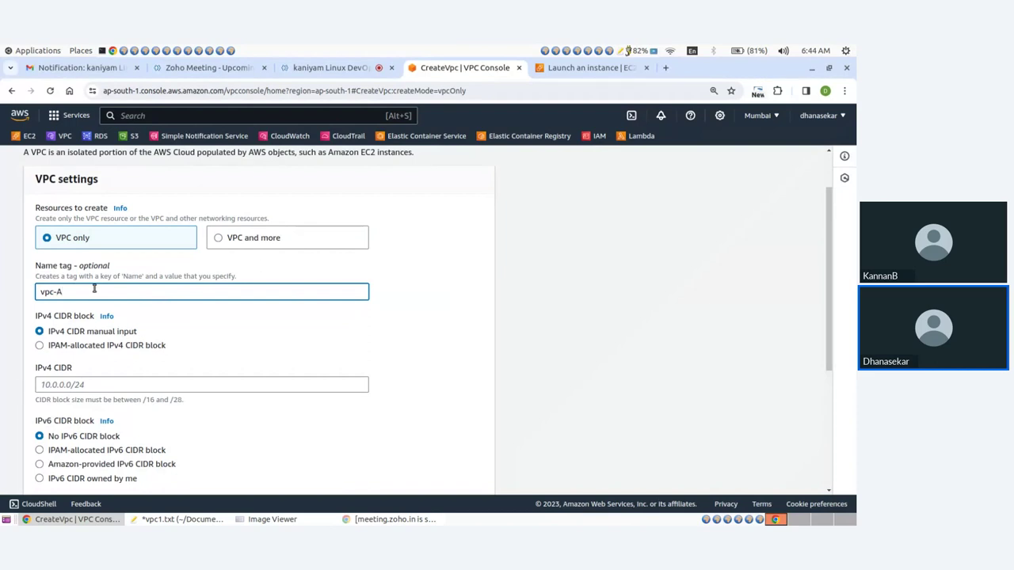
scroll(88, 312, down, 1)
click(83, 321)
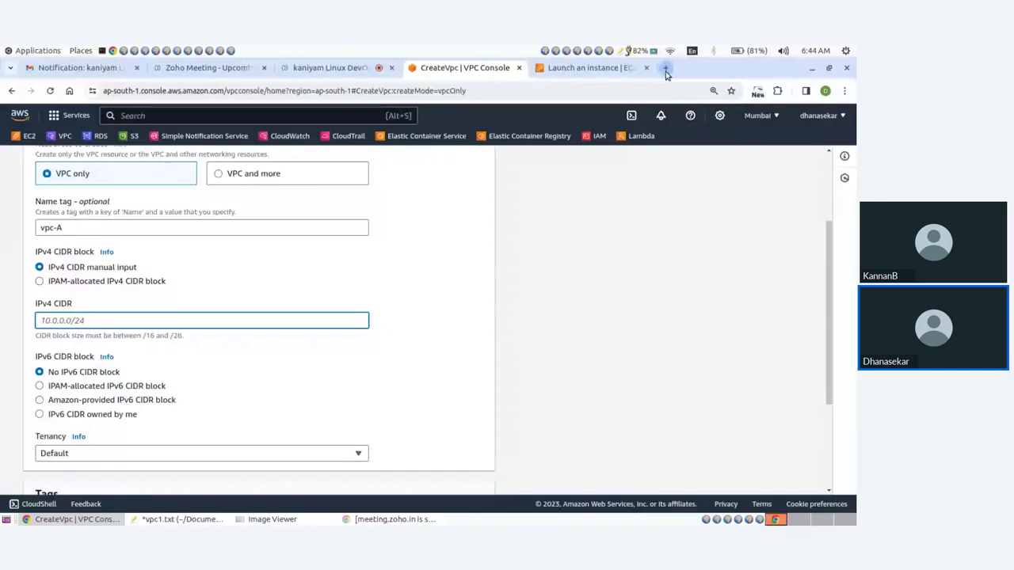
- Open the cidr.xyz range visualizer in a new browser tab
click(663, 67)
click(566, 89)
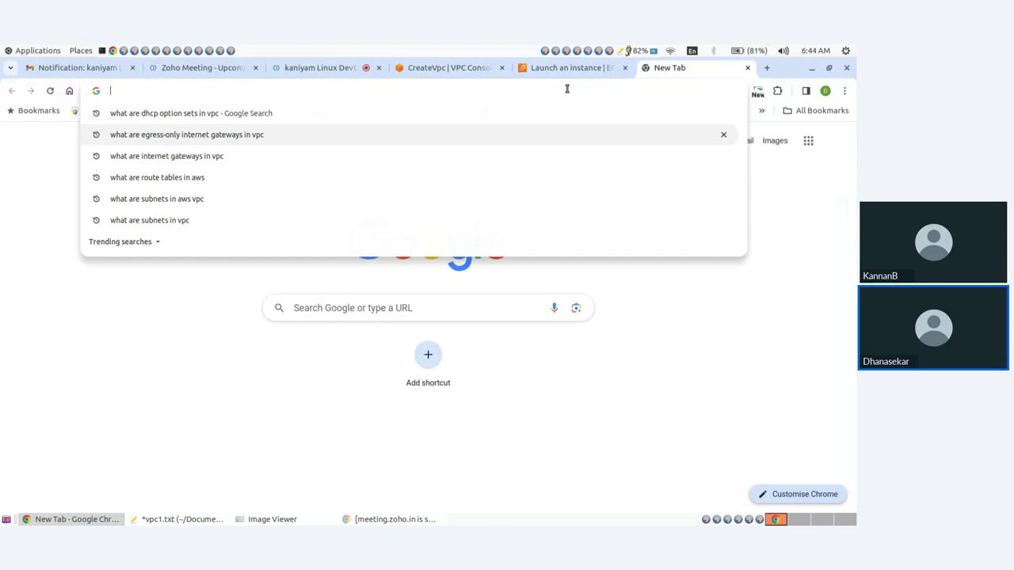
text(cidr.)
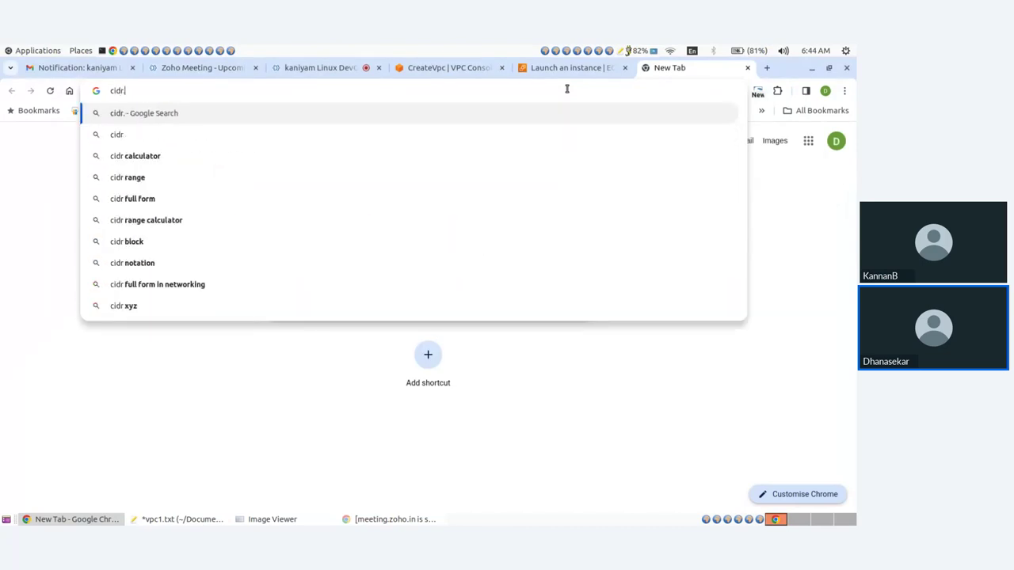
text(xyz)
key(Return)
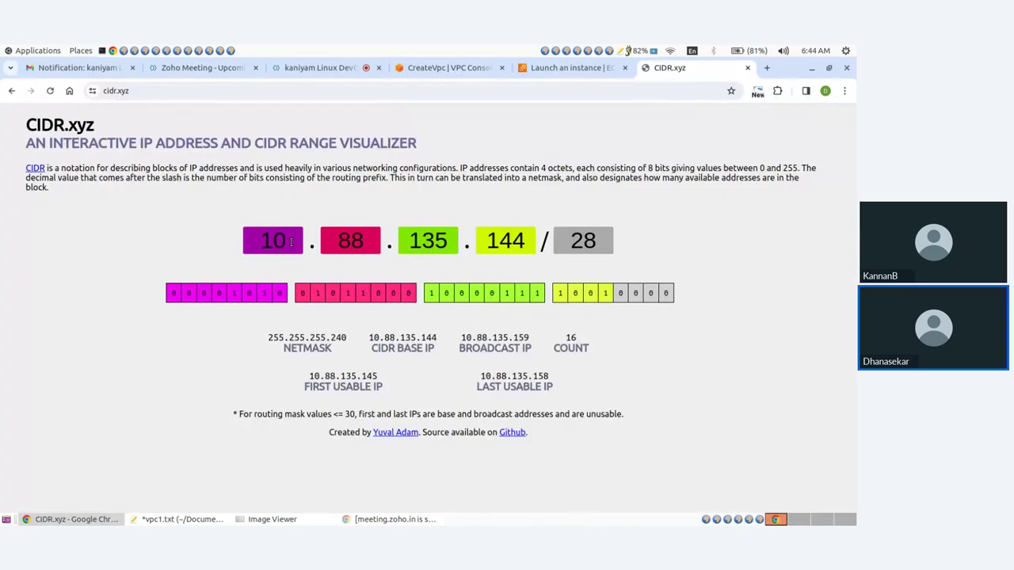
- Set the visualizer's address block to 192.168.0.0/16 to check its IP range
drag(291, 243, 233, 246)
text(192)
text(168)
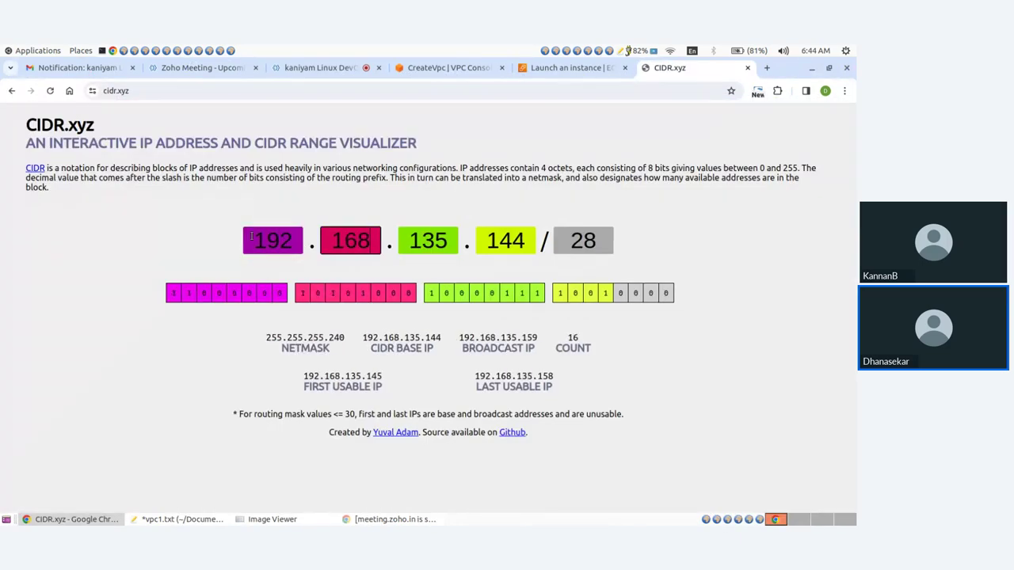
key(Tab)
text(0)
key(Tab)
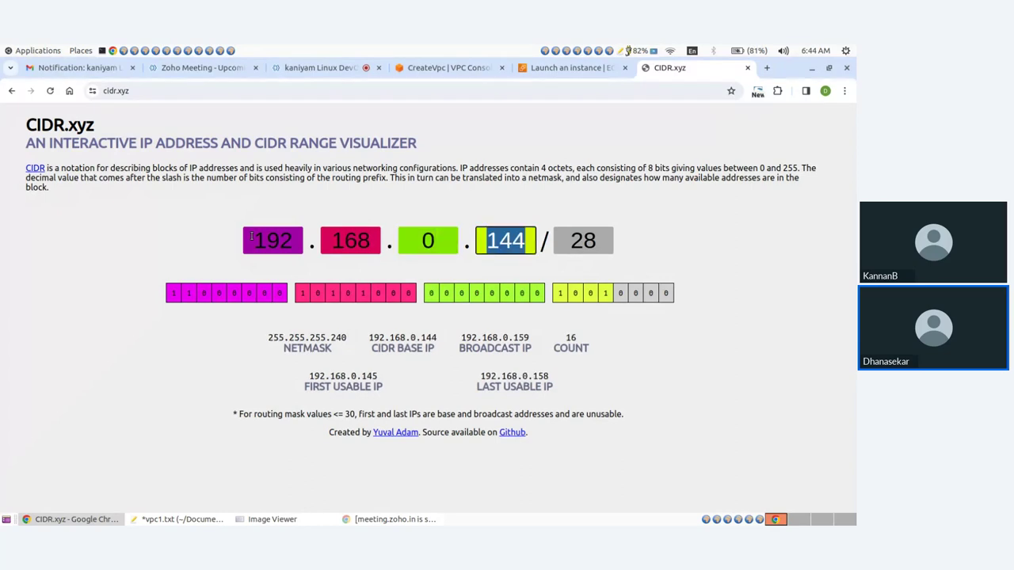
text(0)
key(Tab)
text(16)
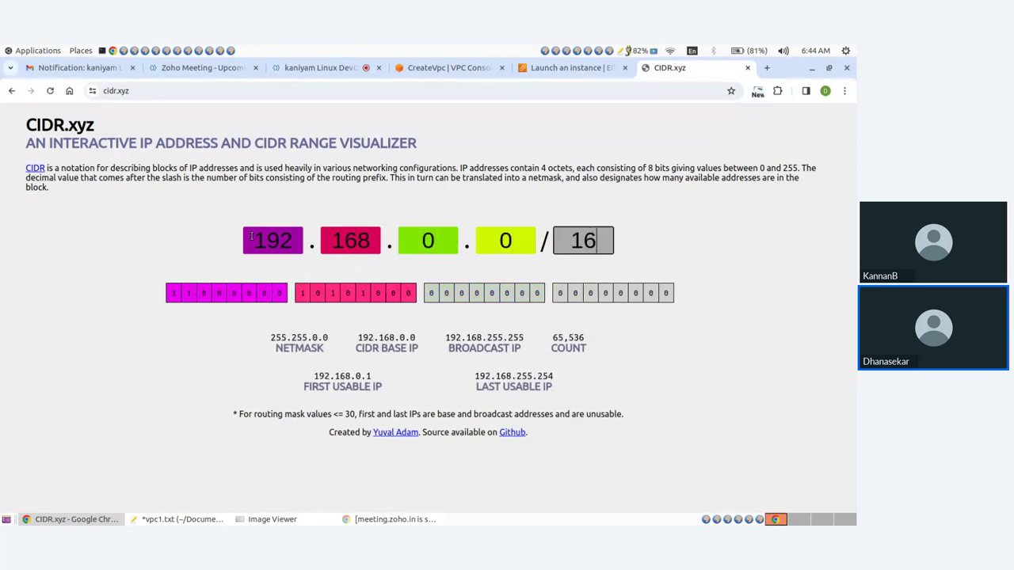
- Return to the VPC console, set vpc-A's IPv4 CIDR to 192.168.0.0/16 and create the VPC
drag(551, 338, 588, 340)
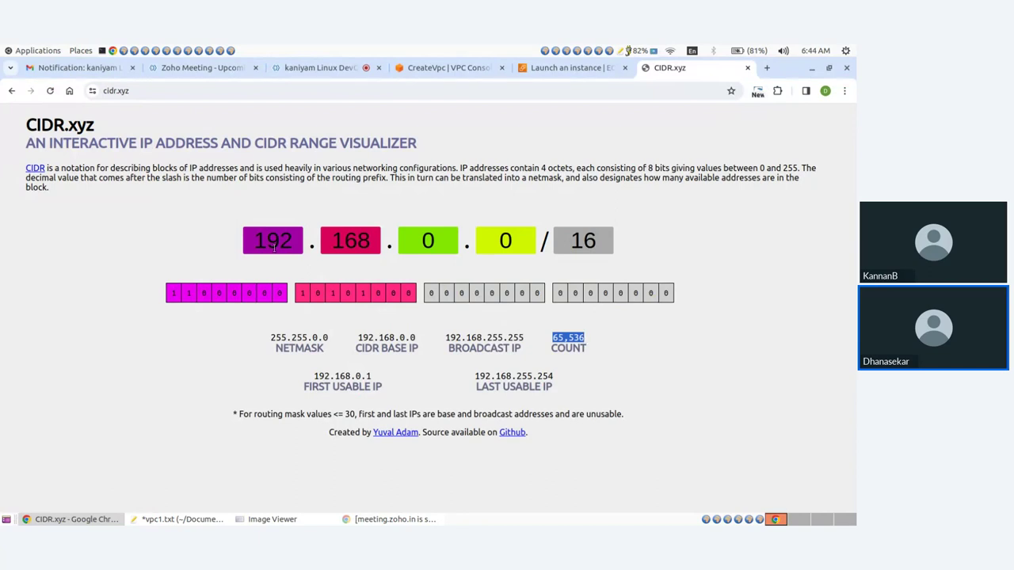
click(444, 67)
text(1)
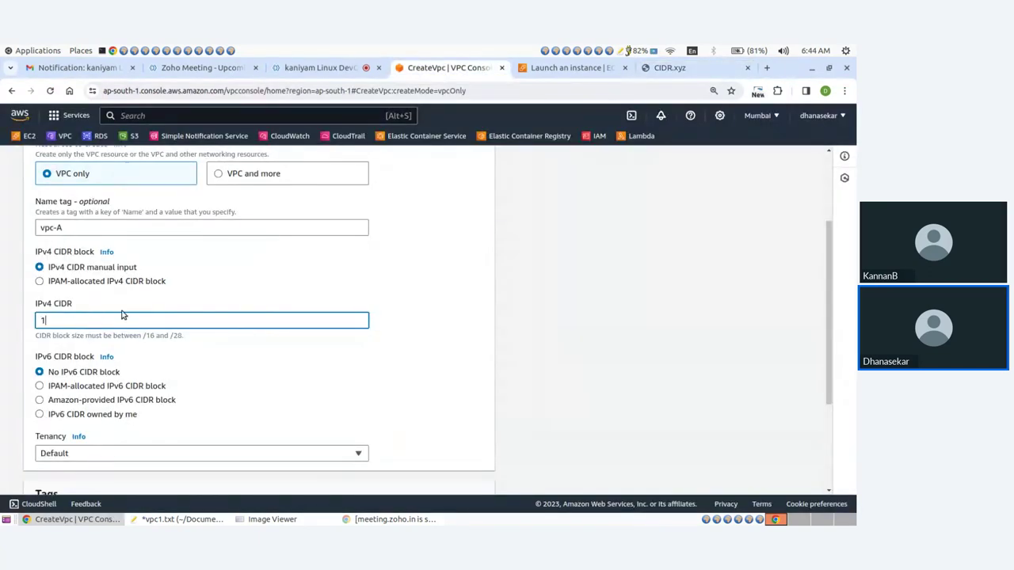
text(92.168.0.0/16)
click(249, 354)
scroll(253, 353, down, 3)
scroll(269, 328, down, 2)
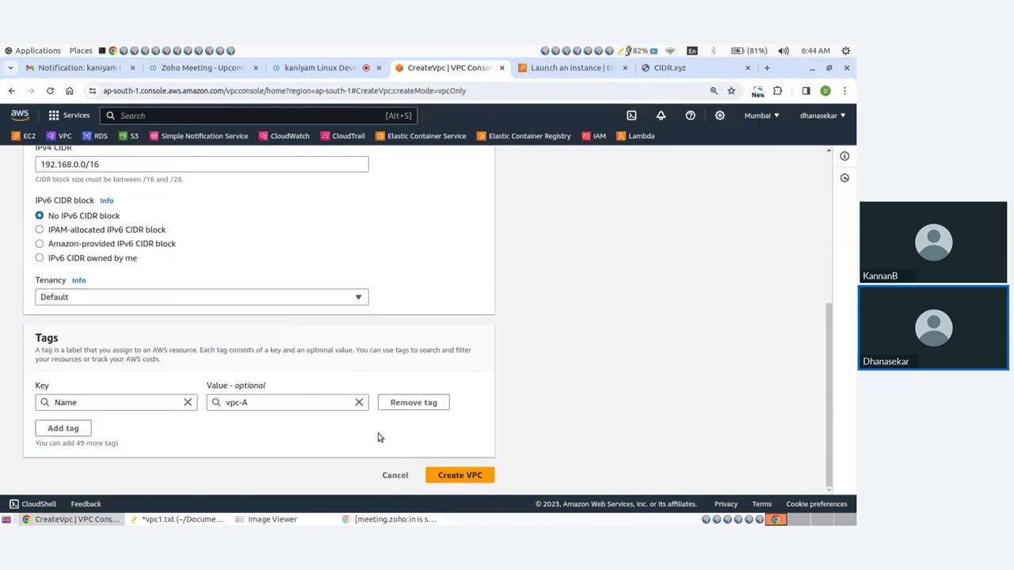
click(454, 480)
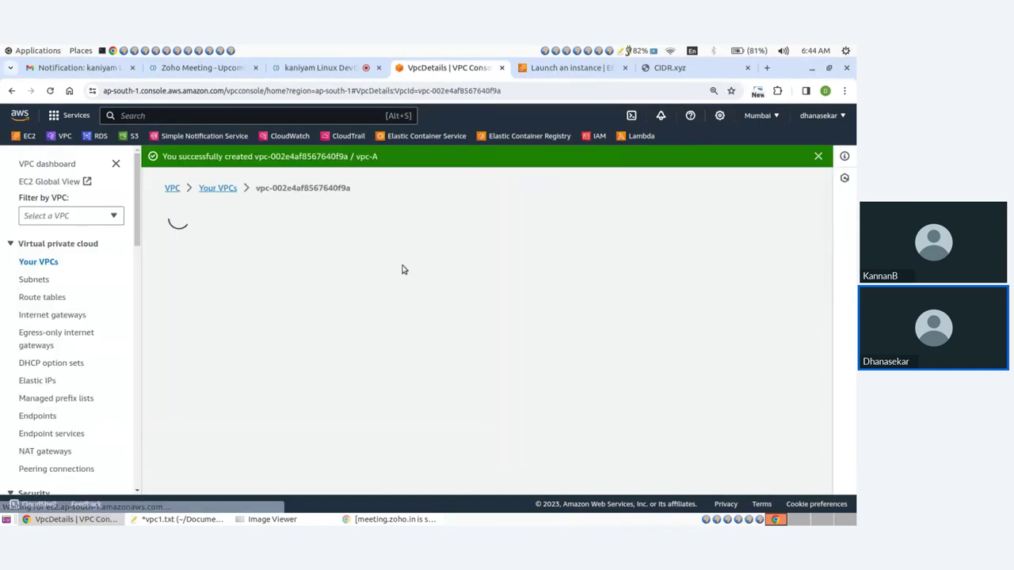
- Review the lists of VPCs and subnets, and examine the custom VPC diagram z1customVPC.png in the image viewer
click(218, 188)
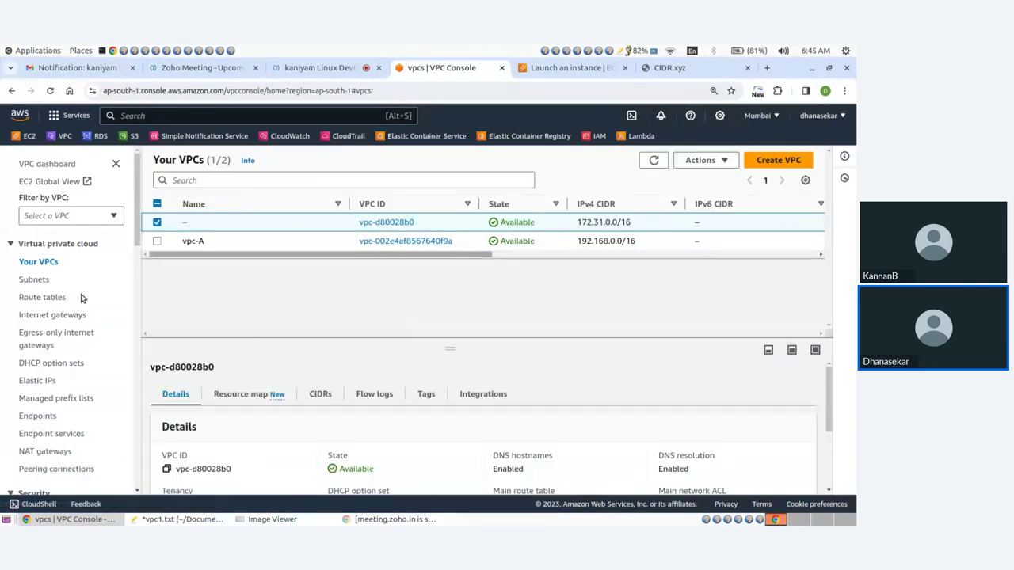
click(34, 280)
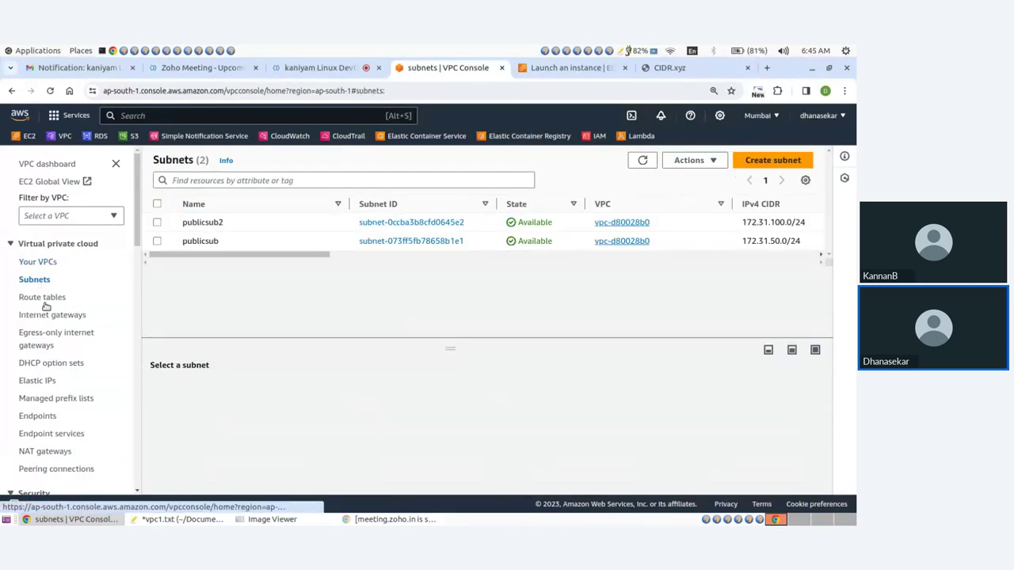
click(262, 521)
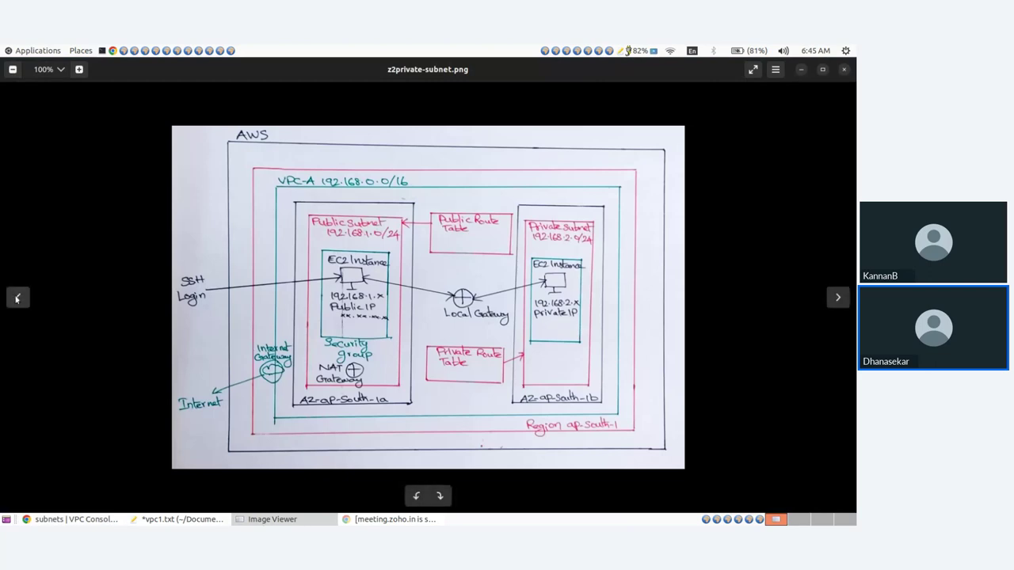
key(Left)
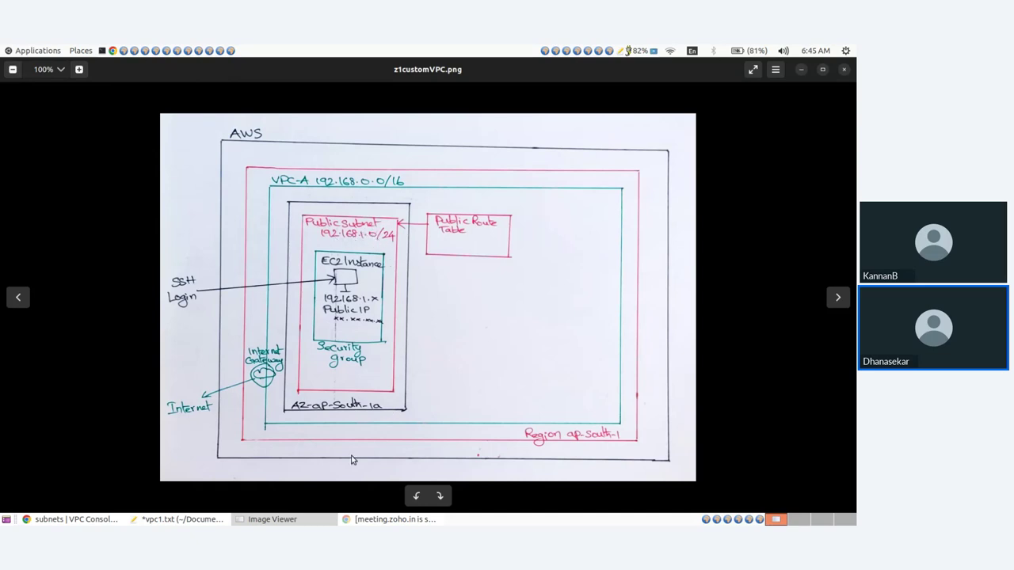
- Return to the VPC console and start a new subnet in vpc-A
click(32, 523)
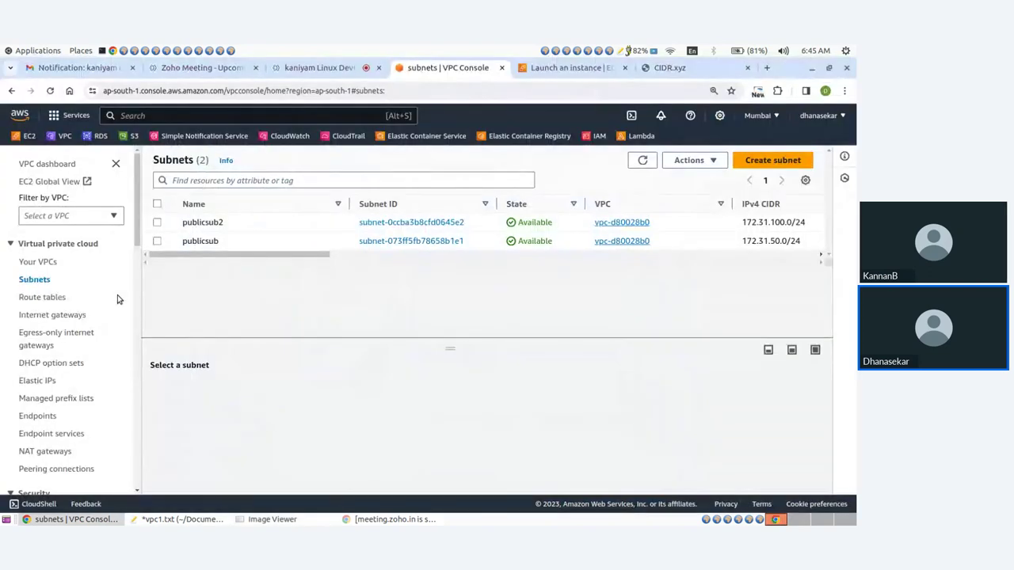
click(752, 164)
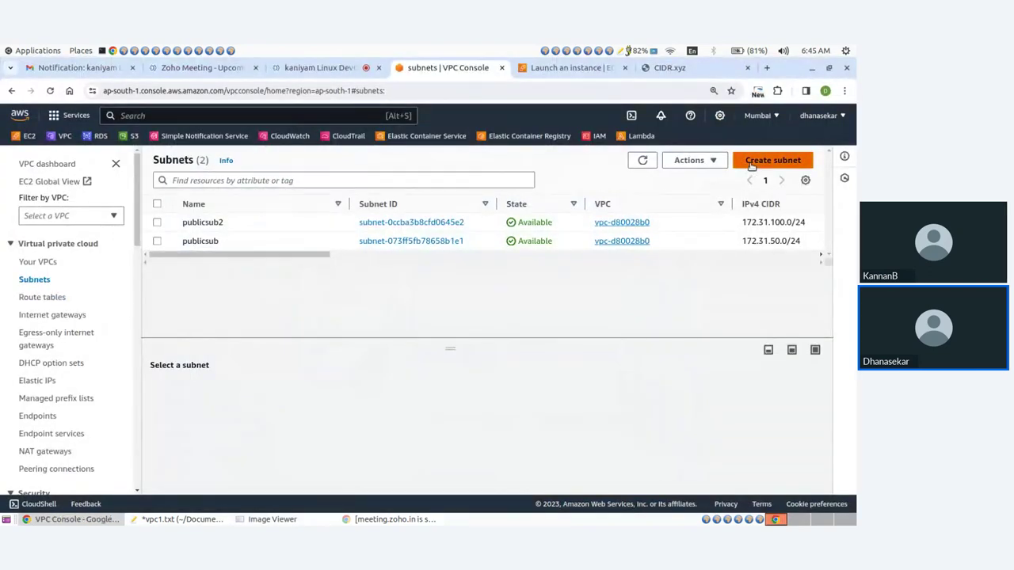
click(95, 282)
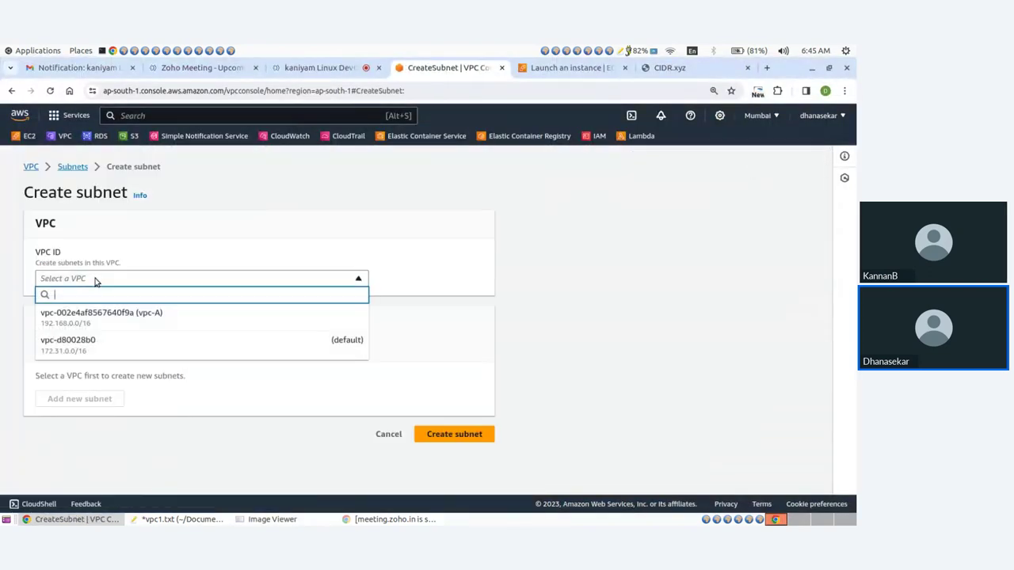
click(151, 317)
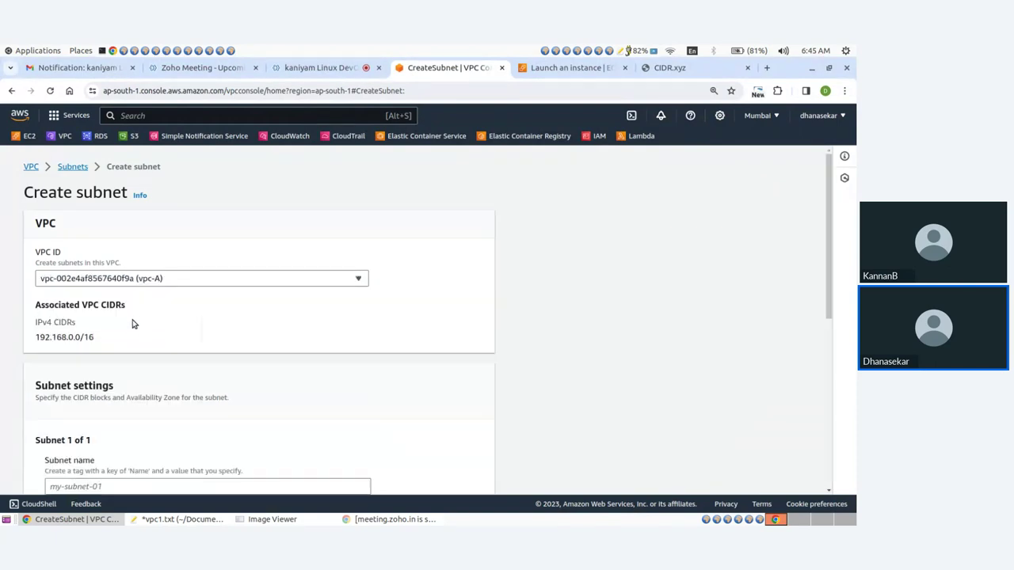
- Name the subnet my-subnet-public and place it in the ap-south-1a availability zone
scroll(129, 323, down, 5)
click(103, 295)
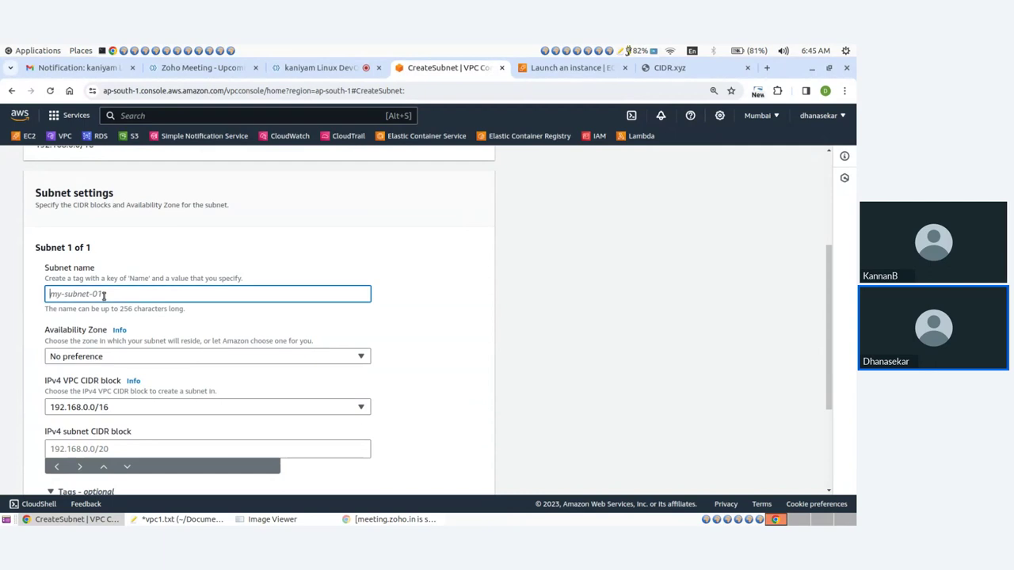
text(my-subnet-public)
click(97, 356)
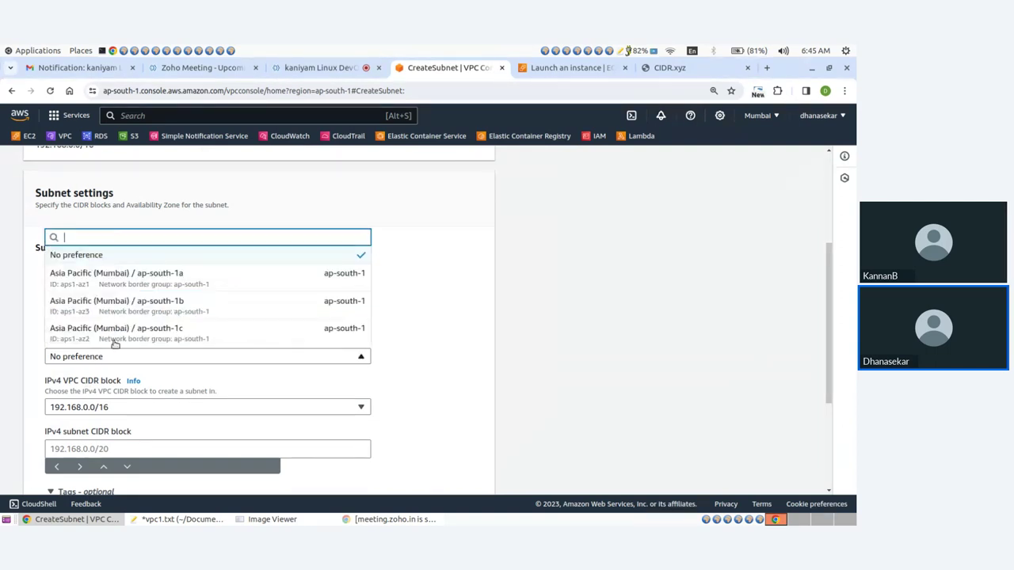
click(172, 275)
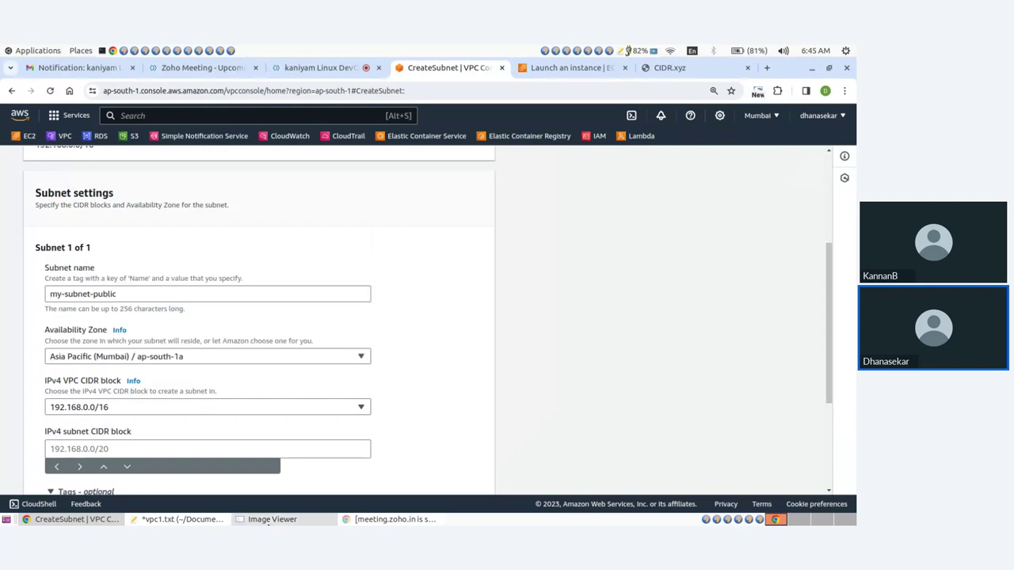
- Check the public subnet in the custom VPC diagram and set the IPv4 subnet CIDR block to 192.168.1.0/24
click(277, 519)
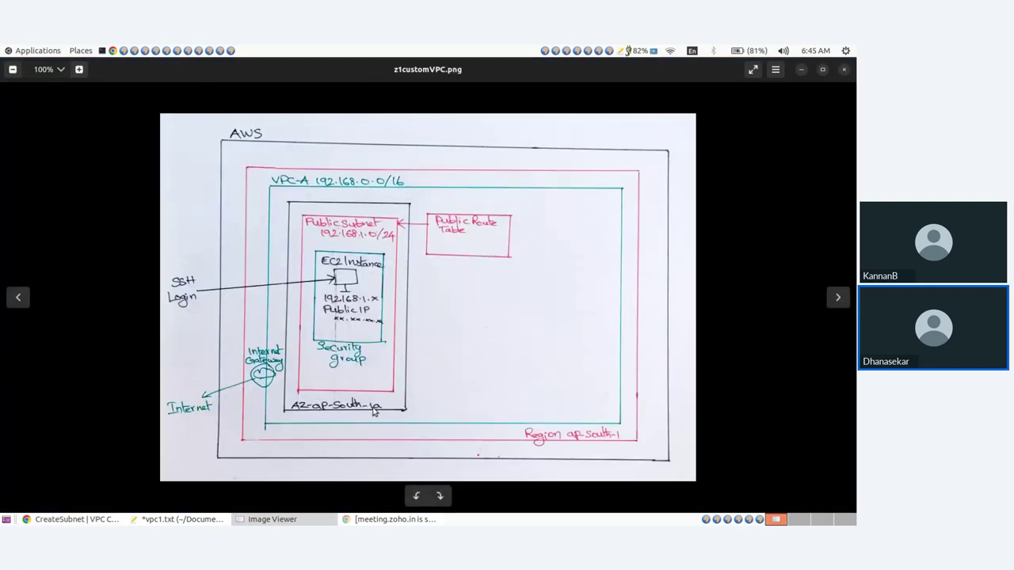
click(272, 523)
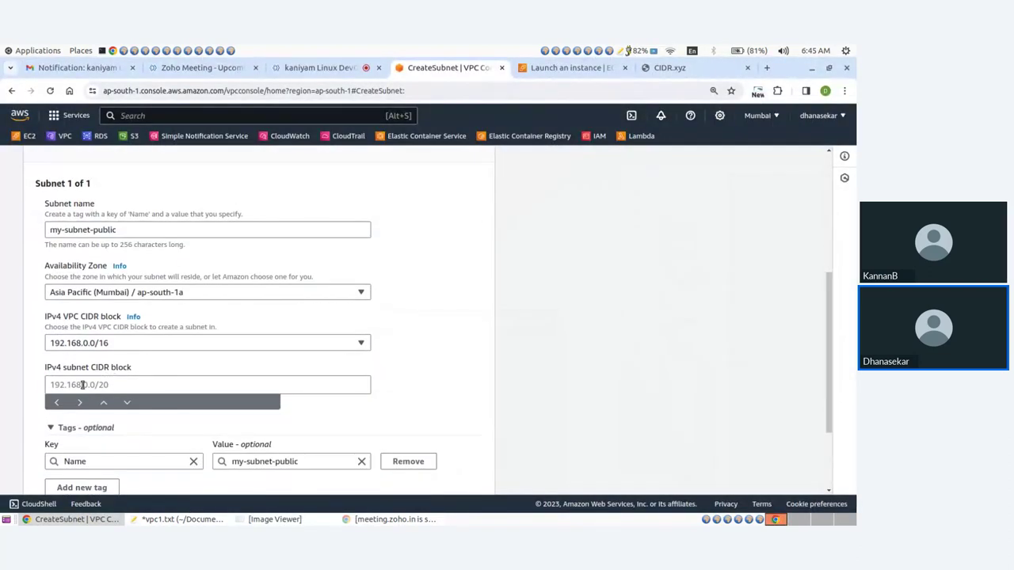
click(82, 385)
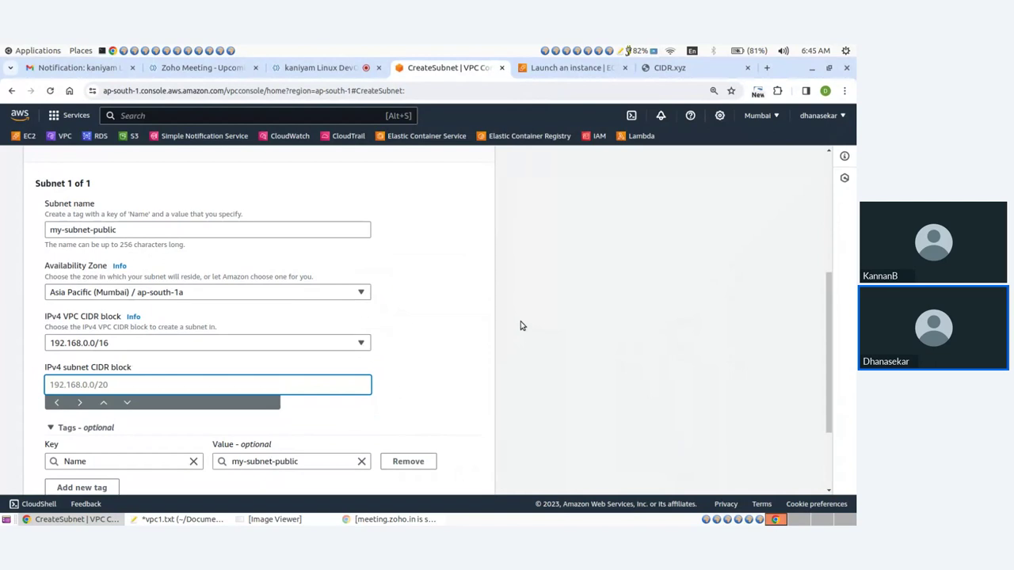
text(192.168.)
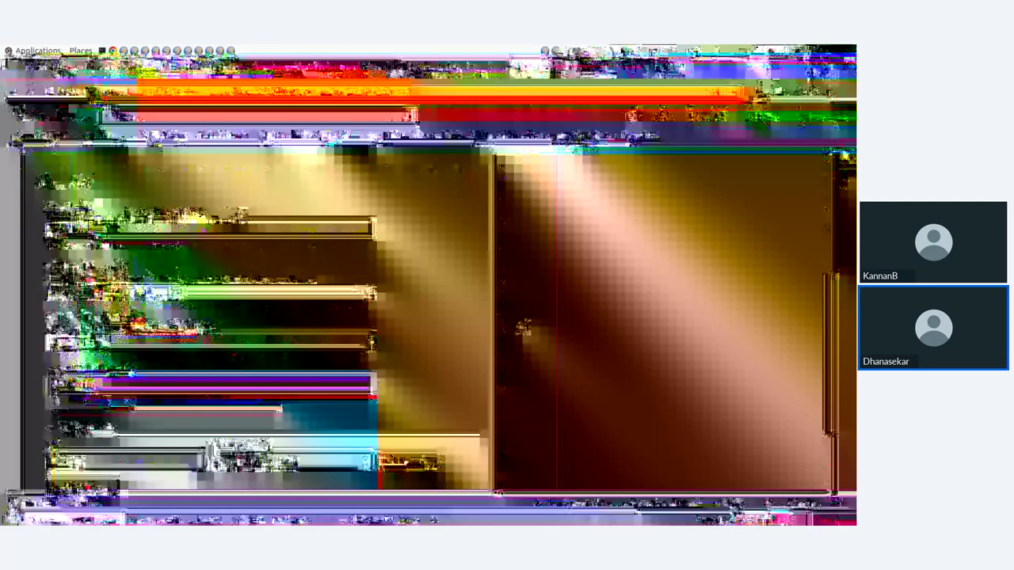
text(1.0/24)
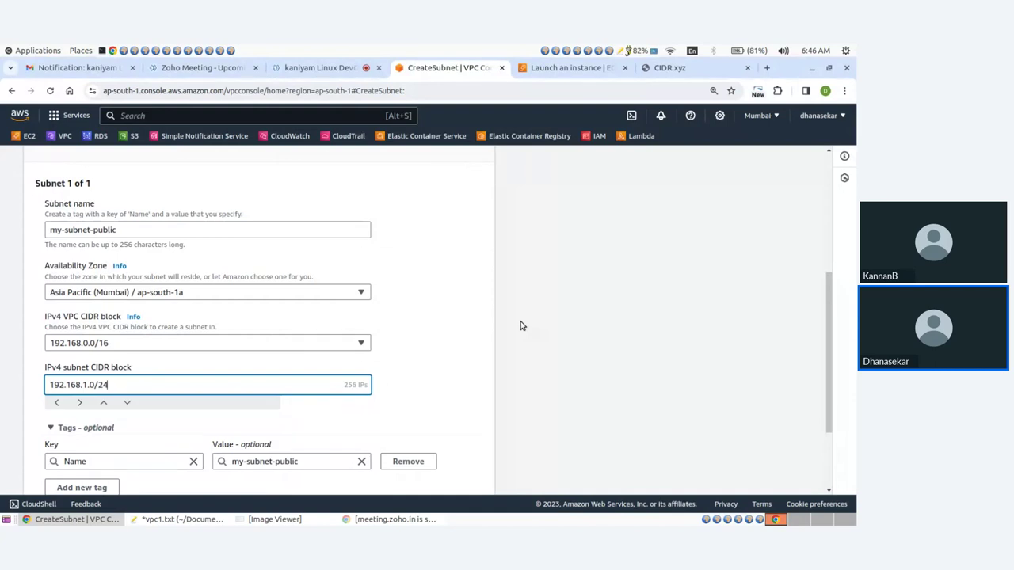
- Set the block in the cidr.xyz visualizer to 192.168.1.0/24 to check the subnet's address count
click(666, 67)
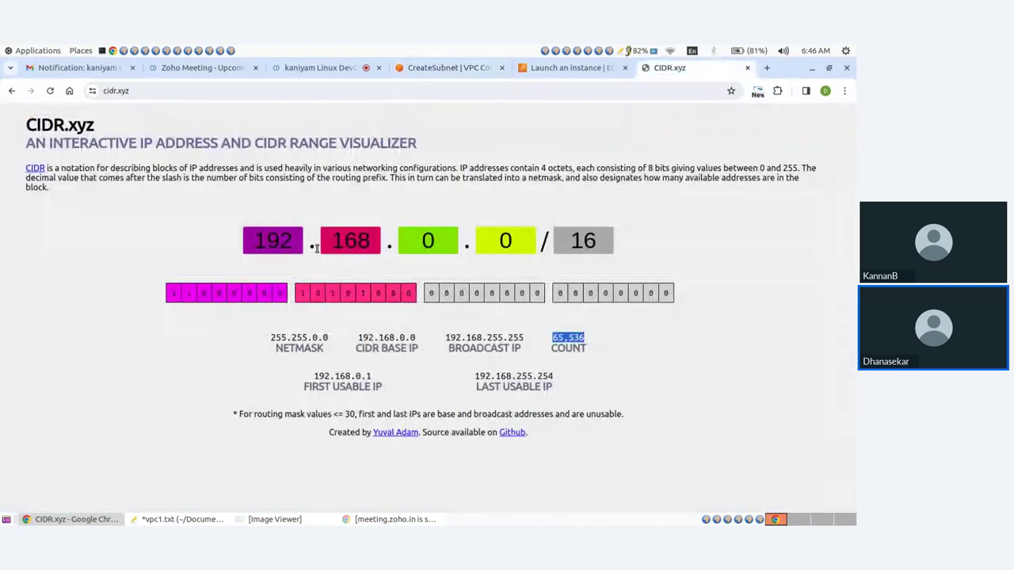
double_click(428, 240)
text(1)
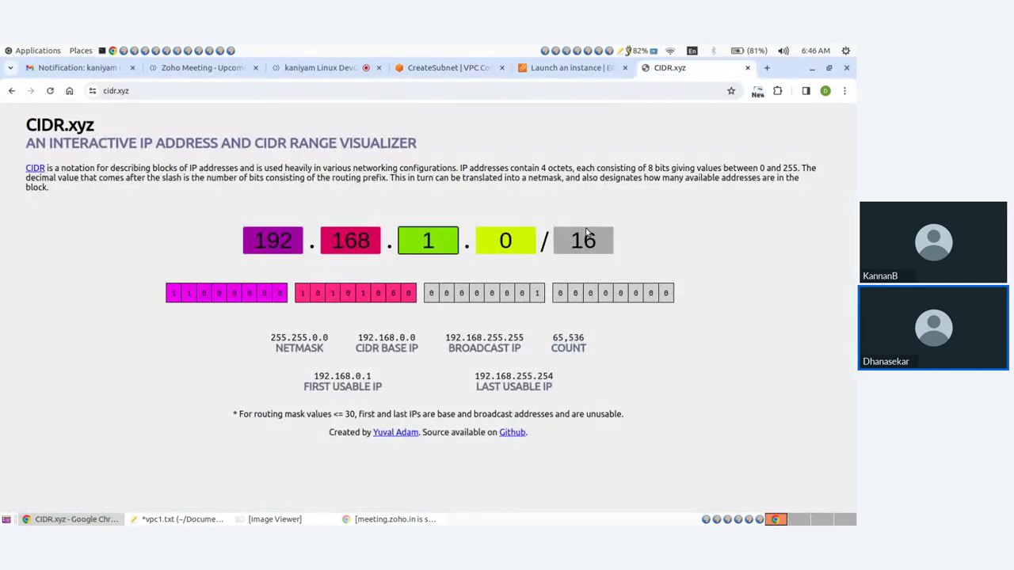
drag(590, 241, 564, 241)
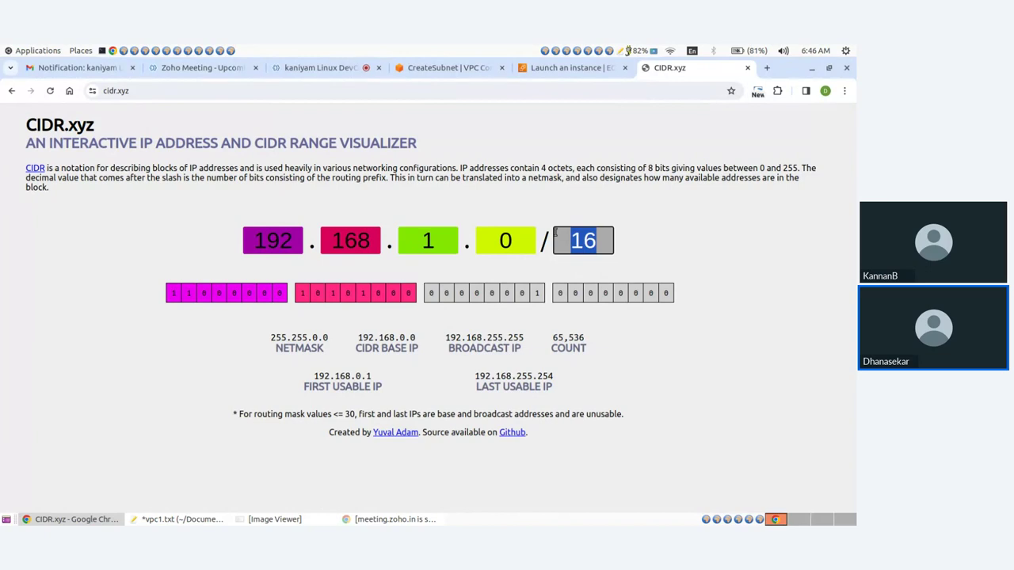
text(24)
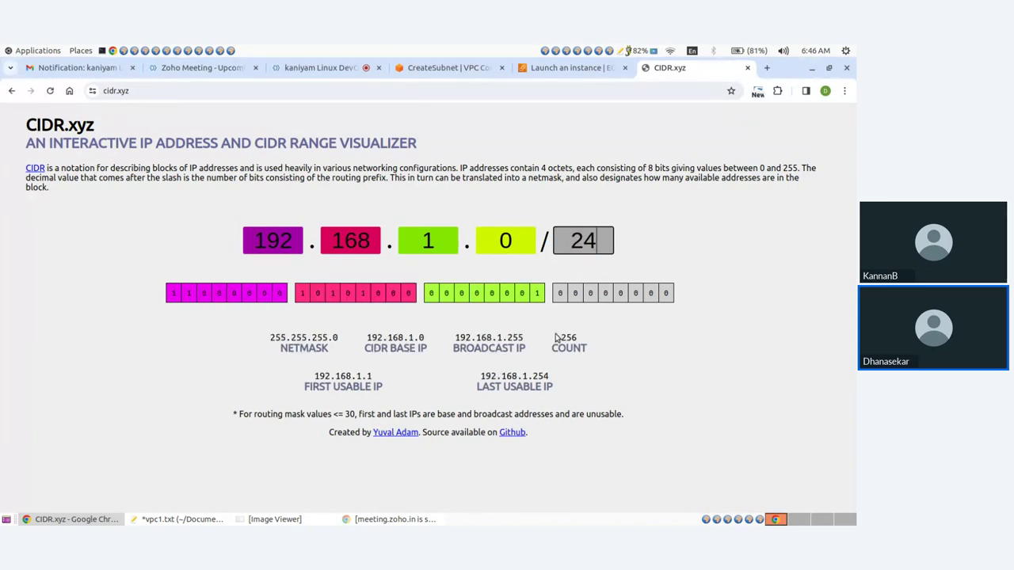
drag(557, 337, 583, 339)
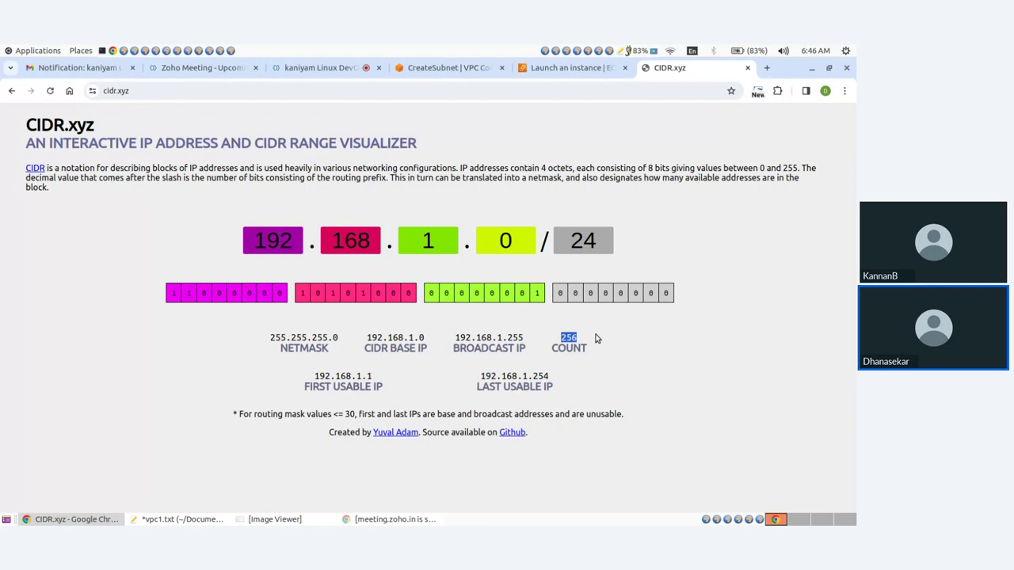
drag(552, 341, 582, 341)
- Return to the VPC console and create the my-subnet-public subnet
click(440, 67)
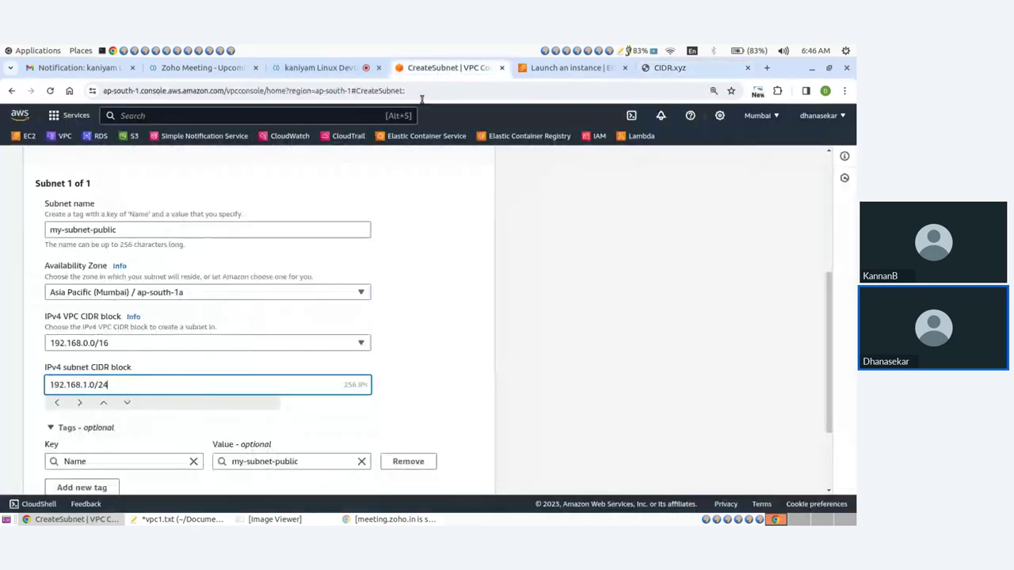
click(431, 370)
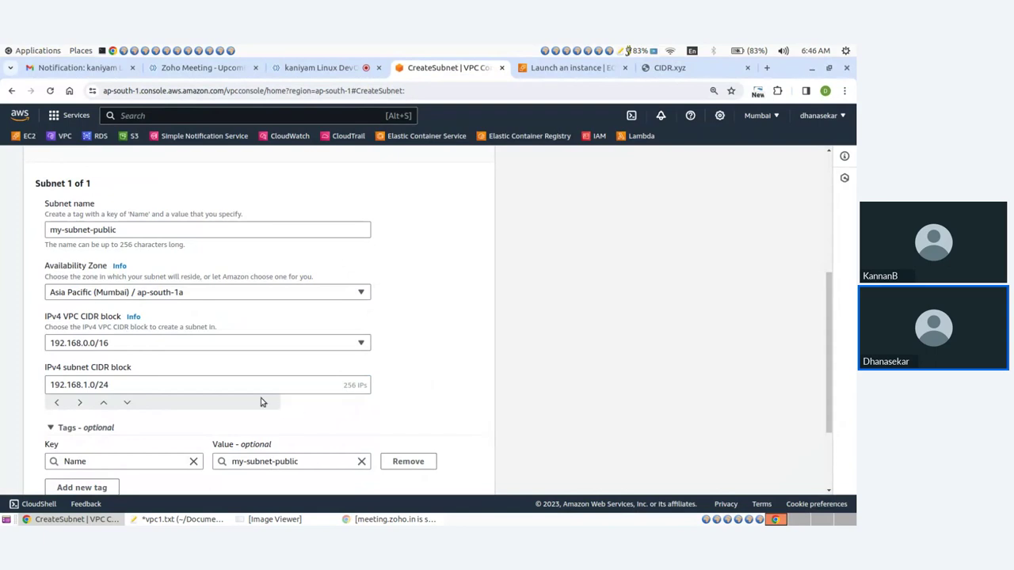
scroll(421, 373, down, 3)
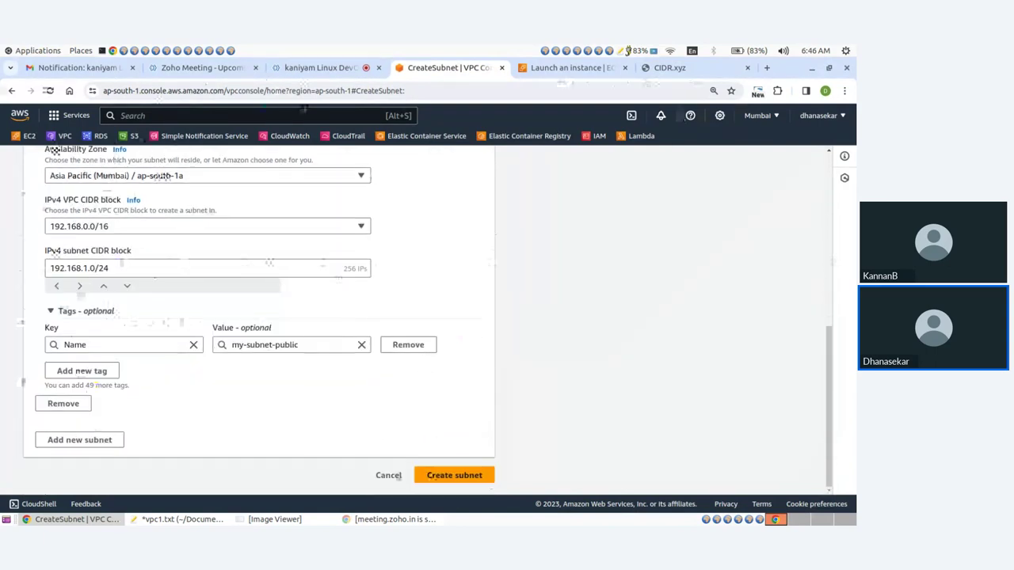
click(454, 476)
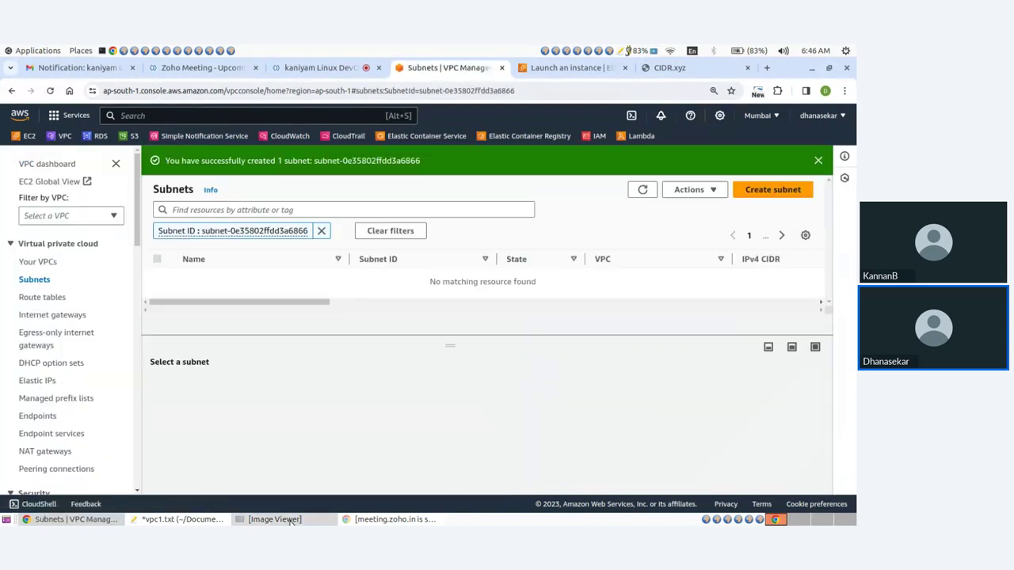
- Check the public route table in the custom VPC diagram, and review the existing route tables in the VPC console
click(275, 520)
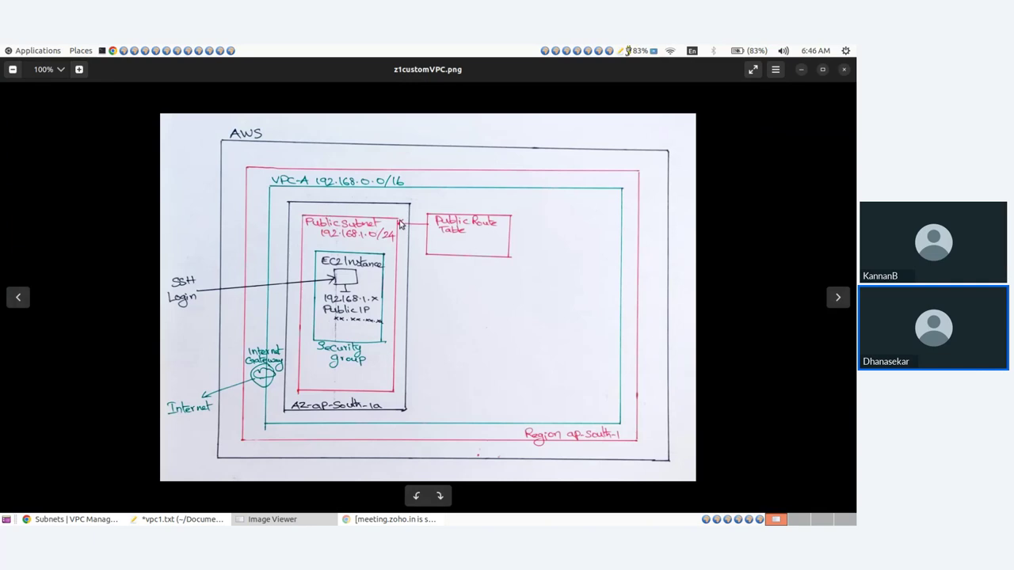
click(251, 521)
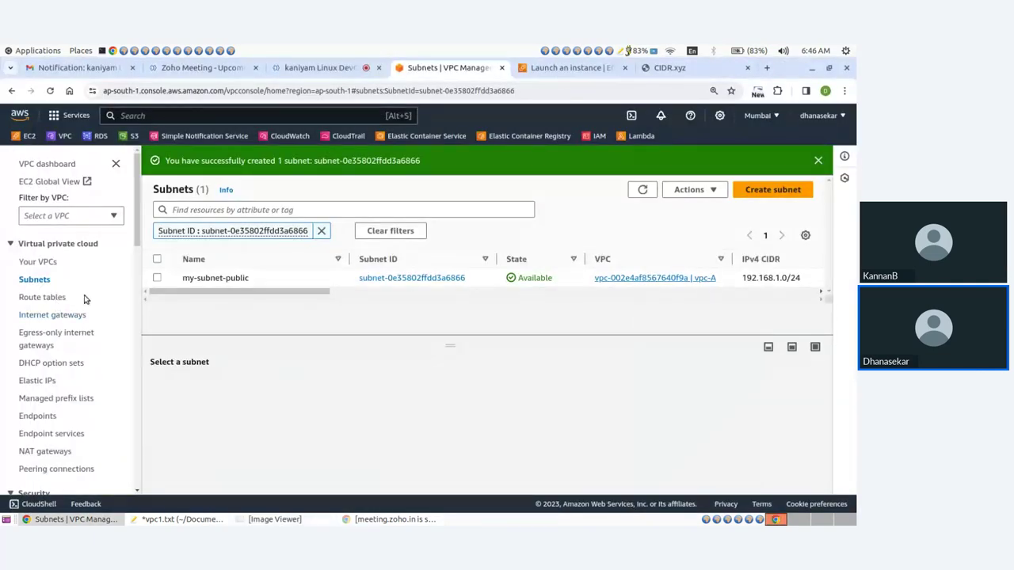
click(51, 298)
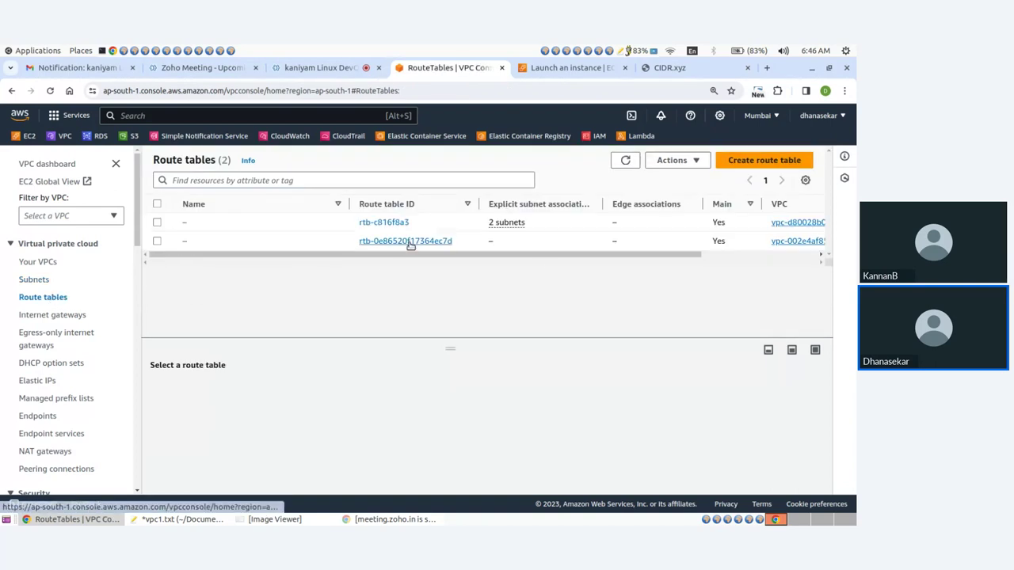
drag(353, 228, 418, 236)
drag(342, 247, 465, 243)
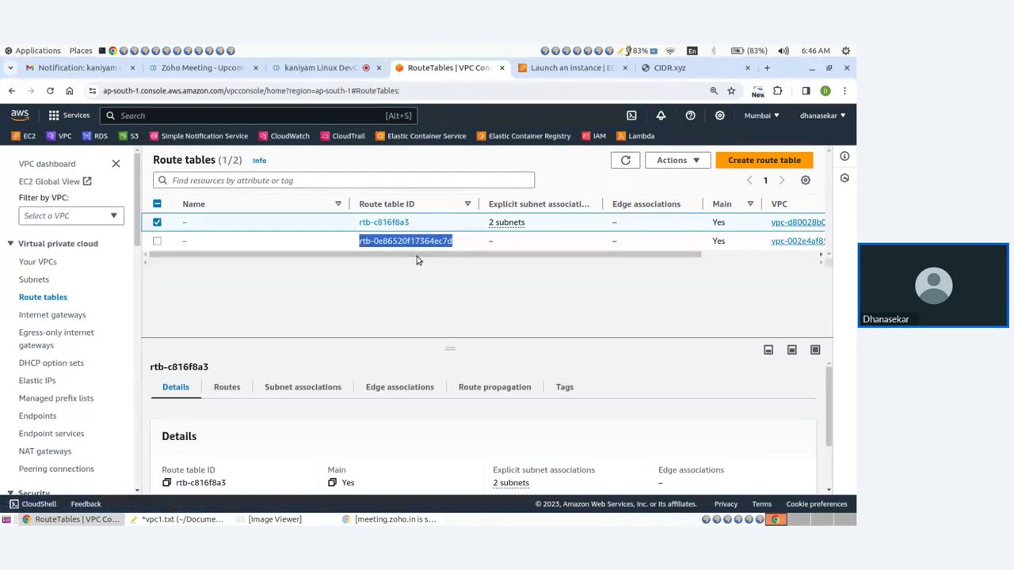
click(396, 253)
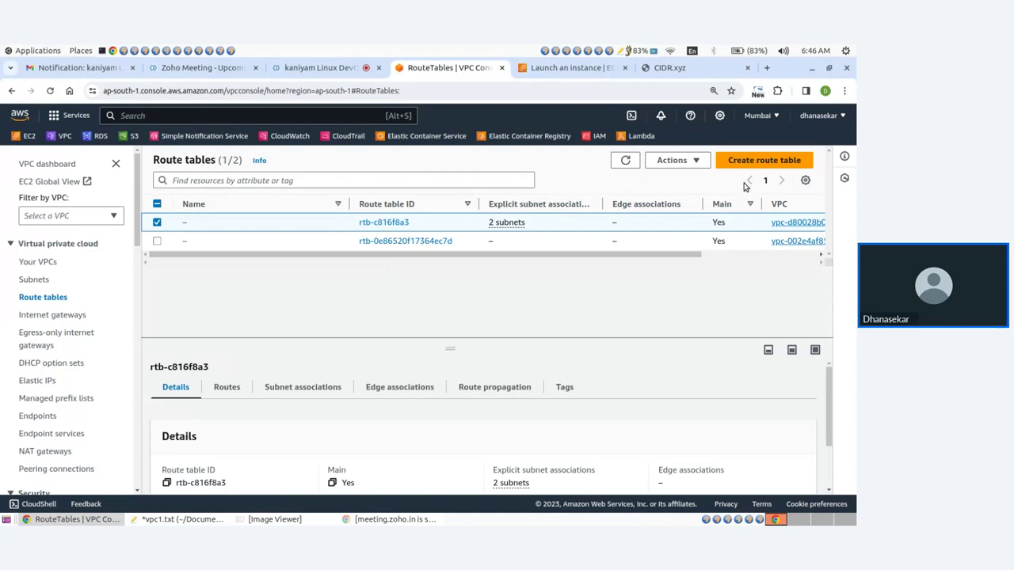
- Create a route table named my-public-rt in the VPC vpc-A
click(760, 164)
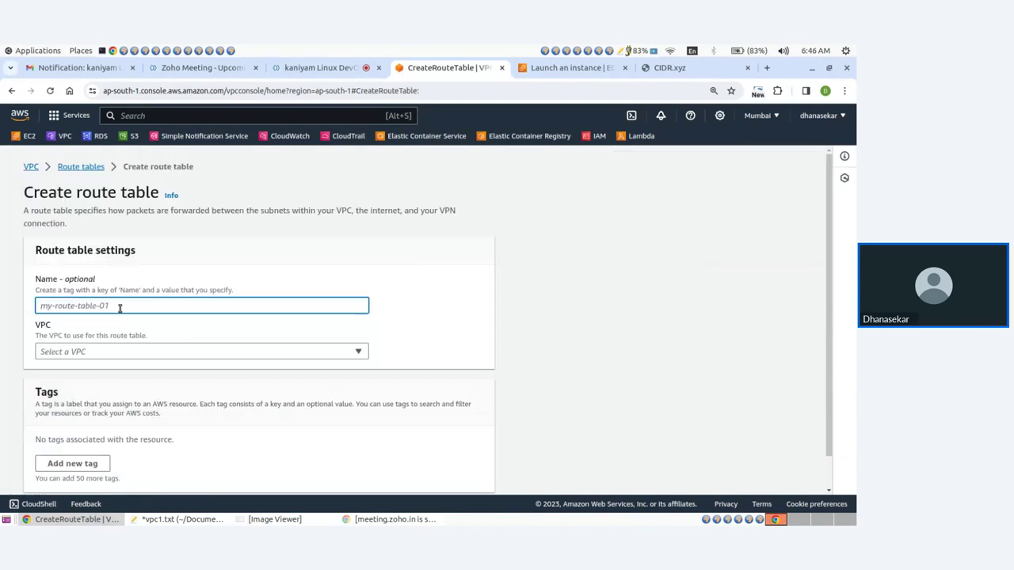
text(my-pu)
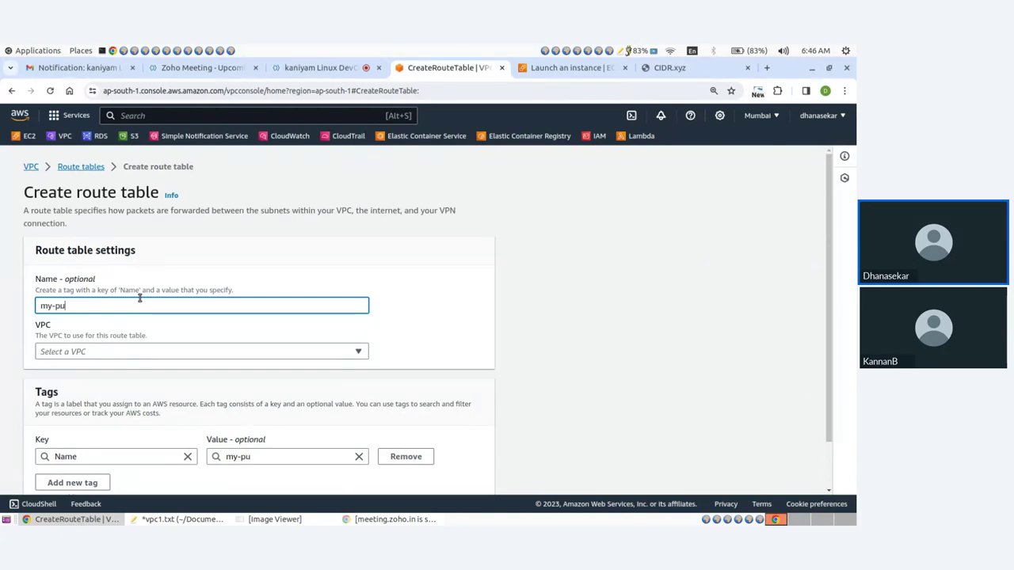
text(blic-rt)
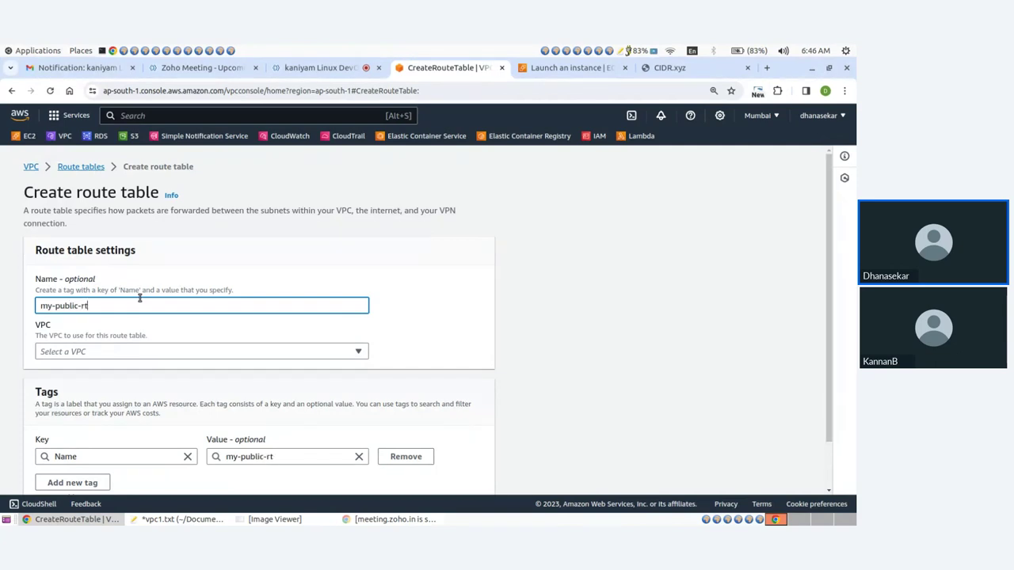
click(103, 351)
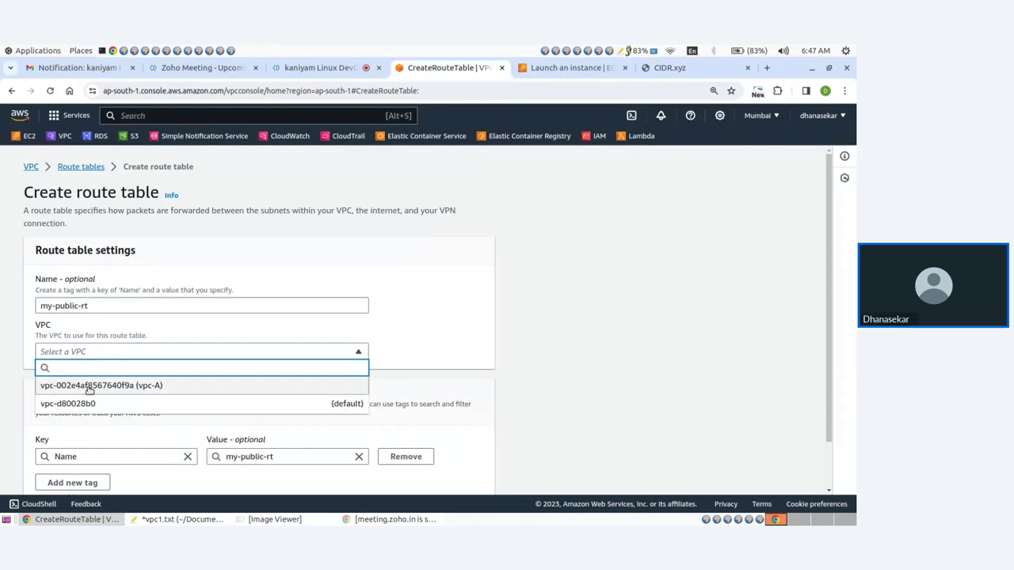
click(116, 383)
scroll(378, 336, down, 1)
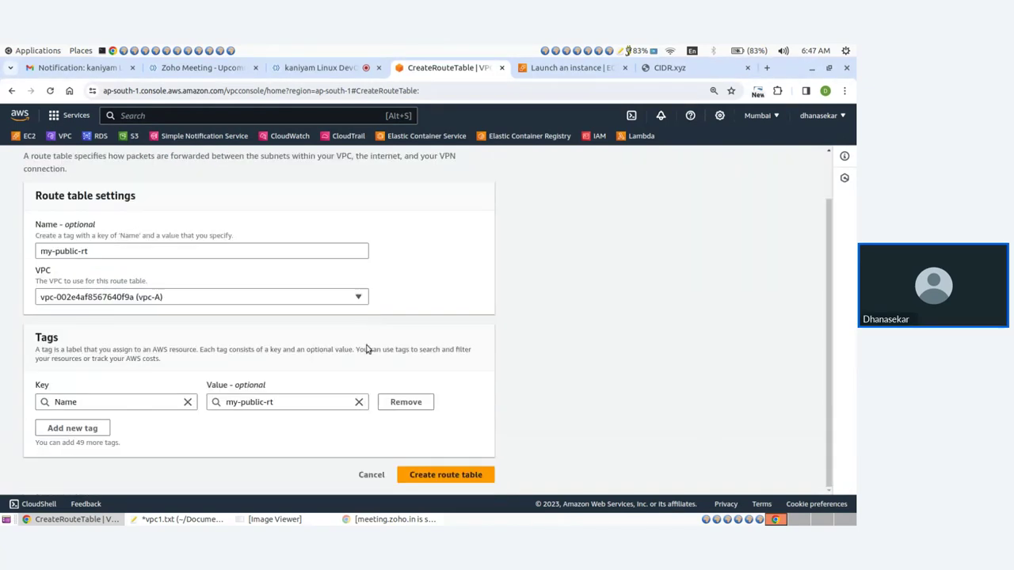
click(446, 482)
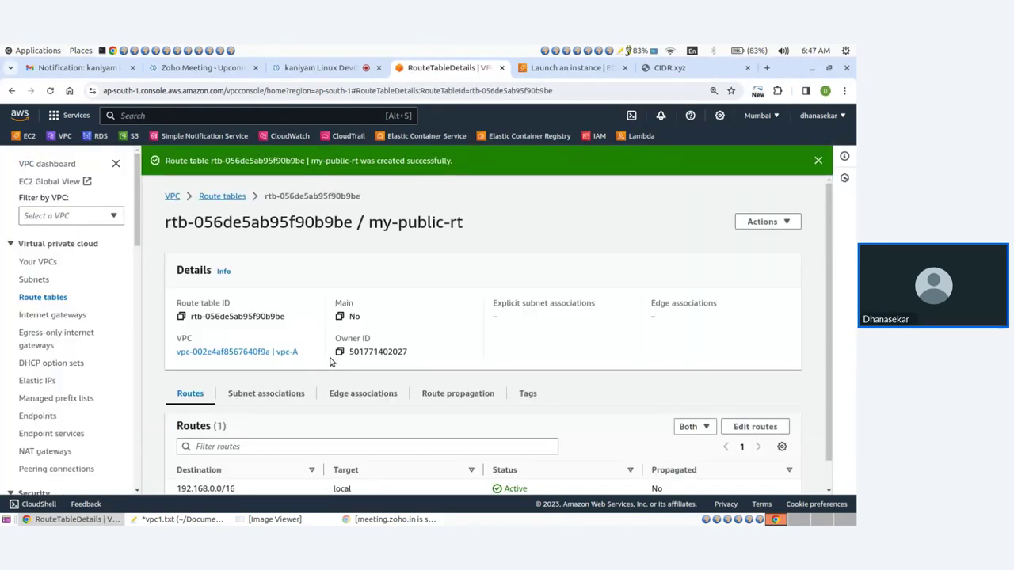
- Associate the my-subnet-public subnet with the my-public-rt route table and save the association
click(223, 196)
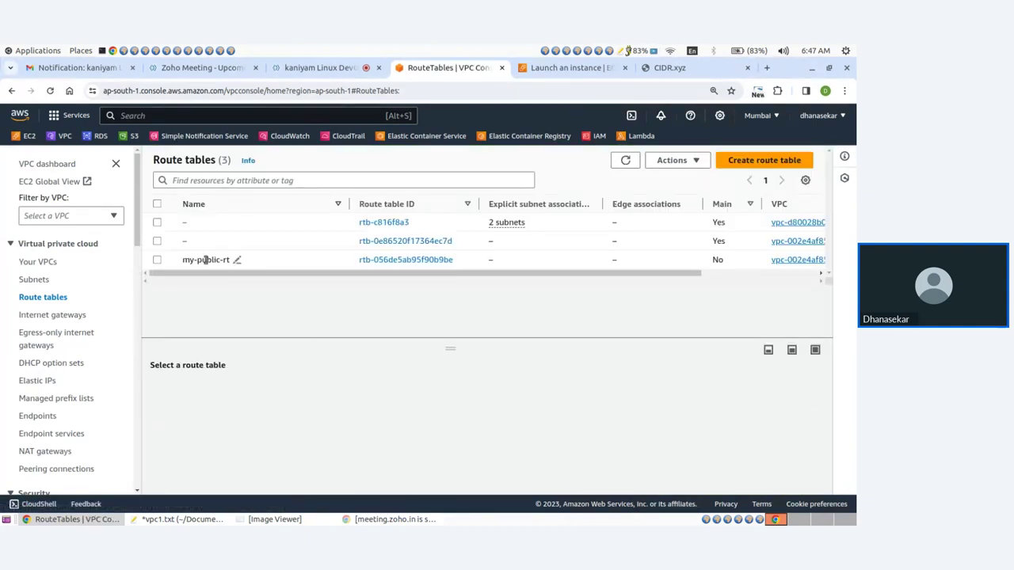
click(158, 261)
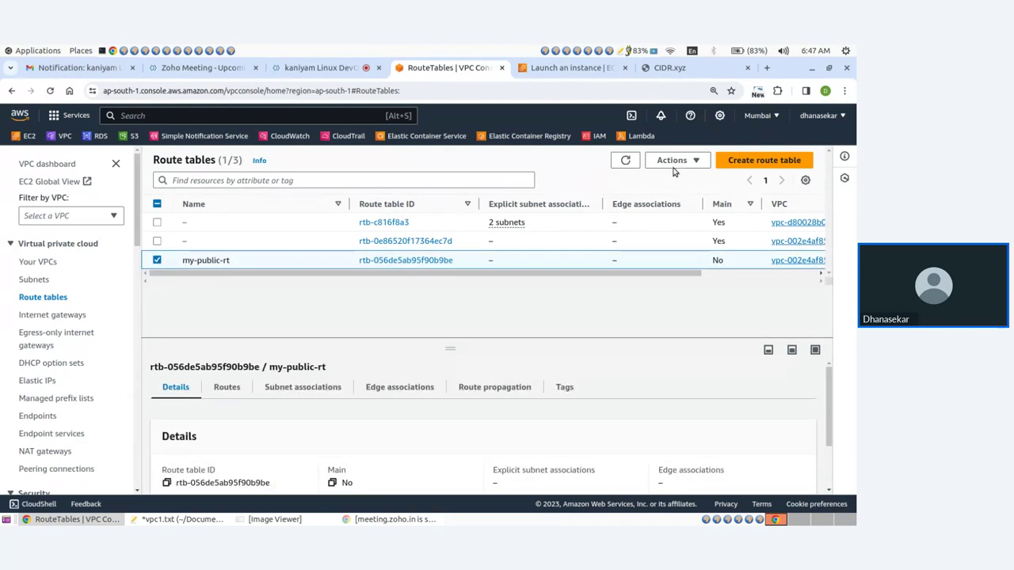
scroll(301, 376, down, 2)
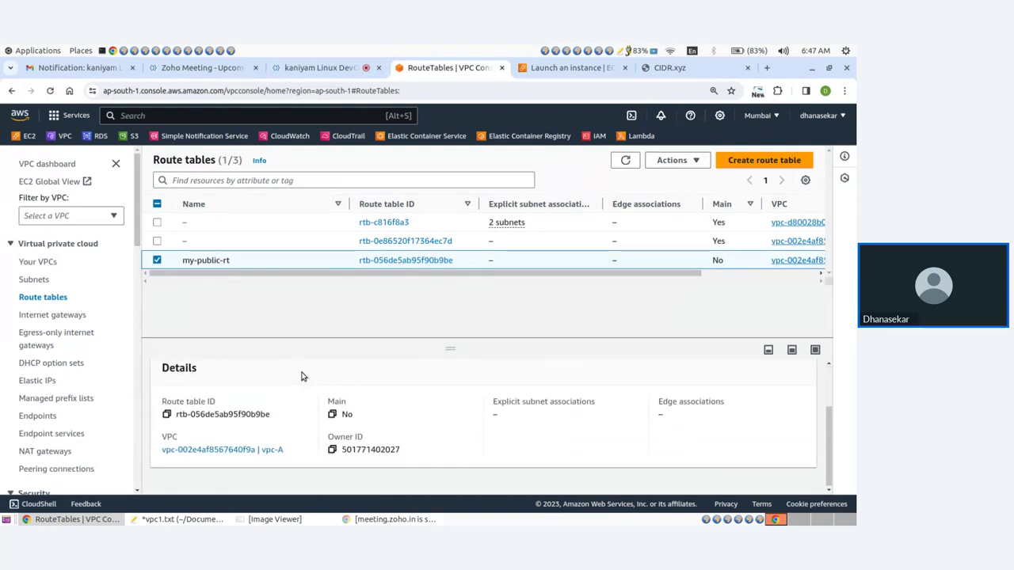
scroll(301, 385, up, 2)
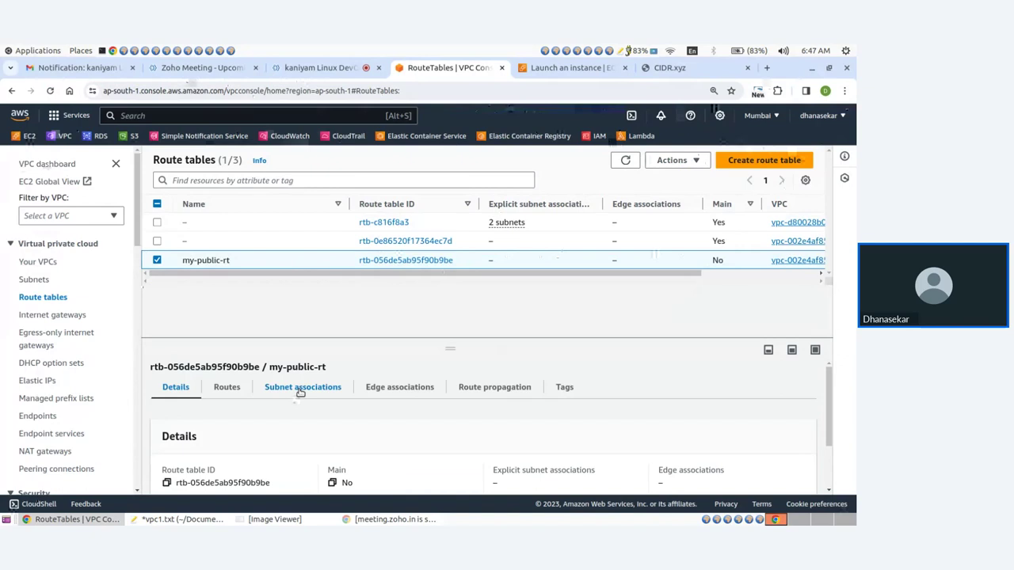
click(300, 388)
scroll(698, 421, up, 1)
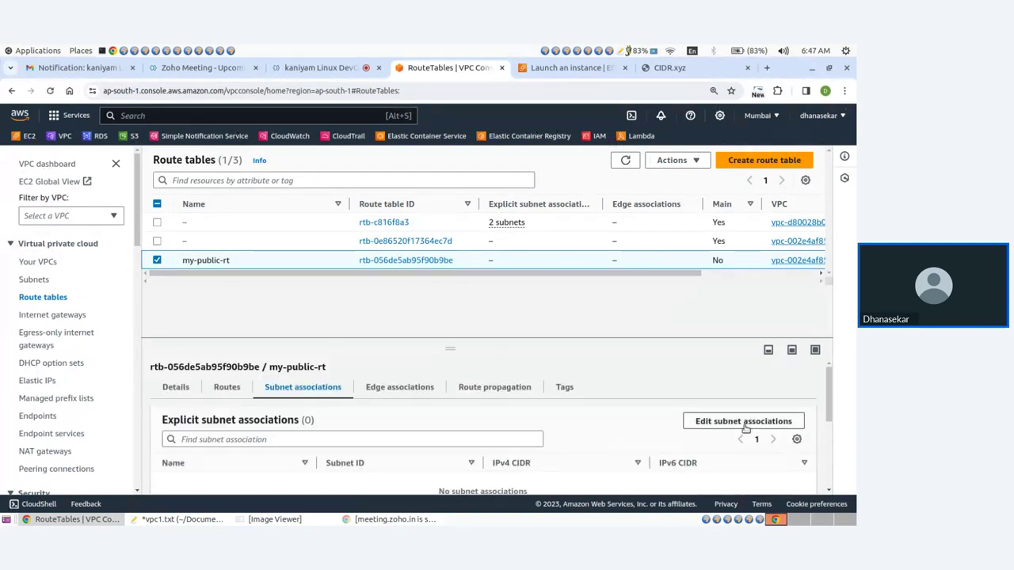
click(737, 422)
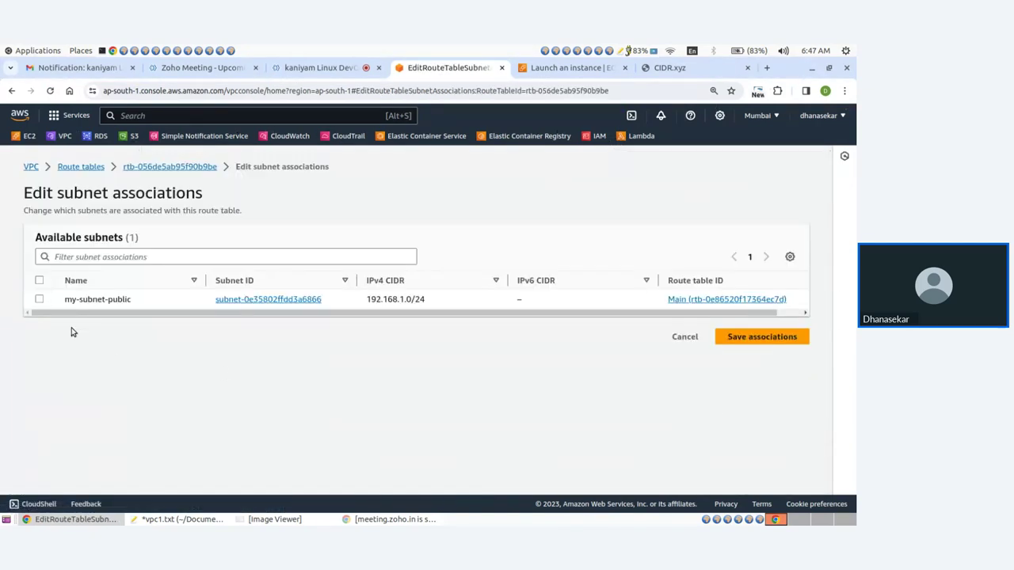
click(40, 299)
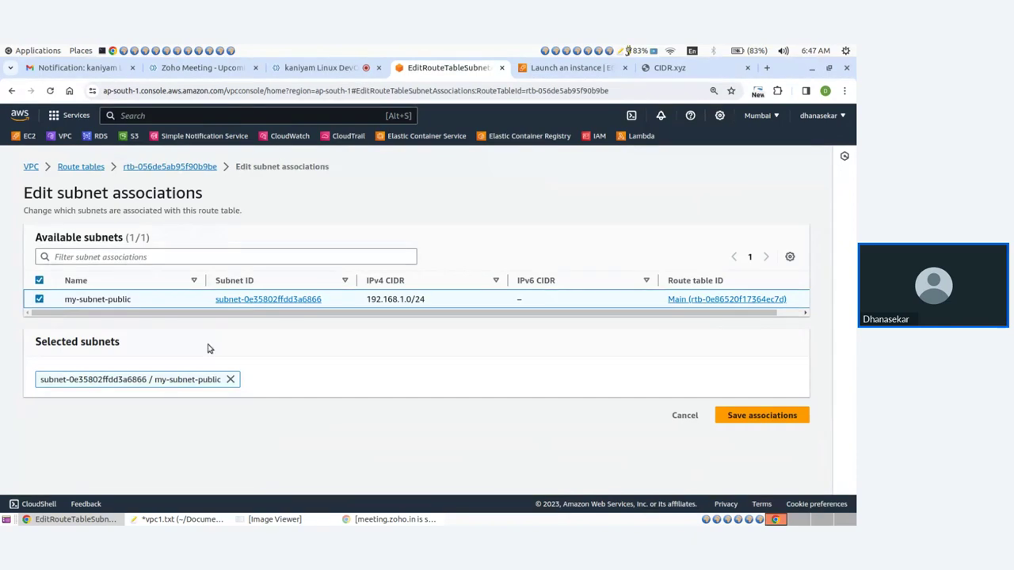
click(749, 418)
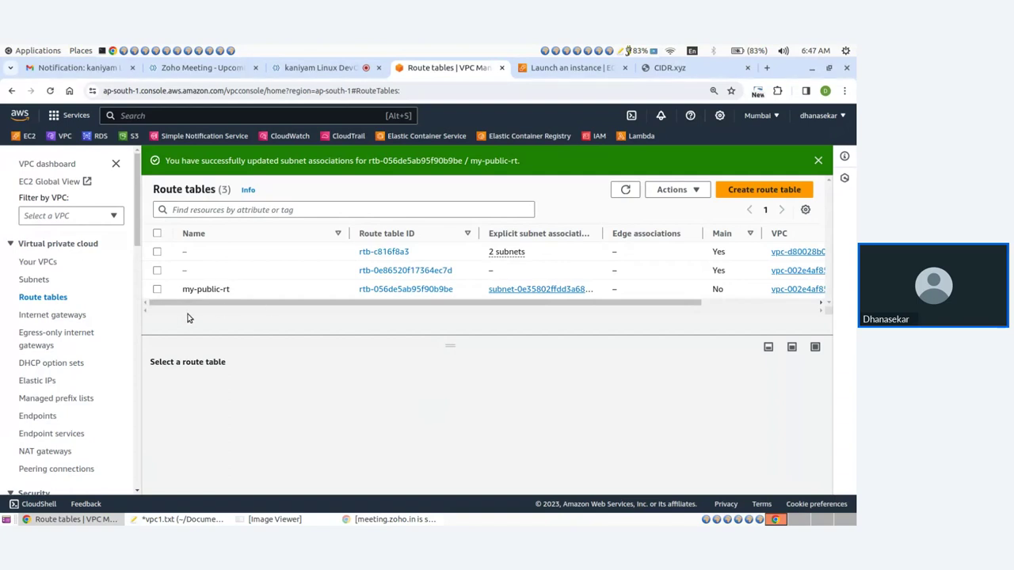
- Switch to the EC2 instance launch form, edit its network settings, refresh the VPC list and choose vpc-A as the VPC
click(38, 263)
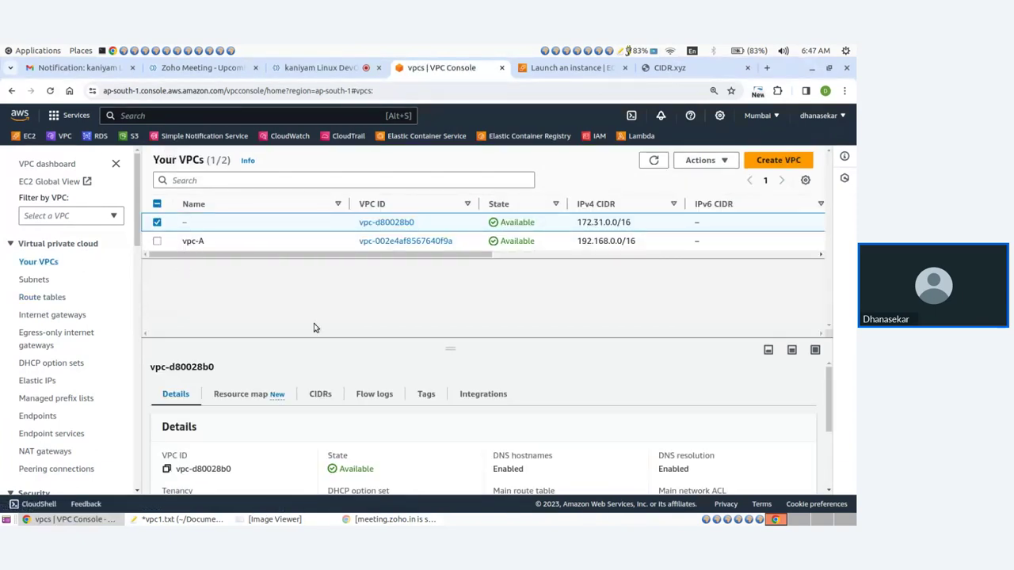
click(572, 68)
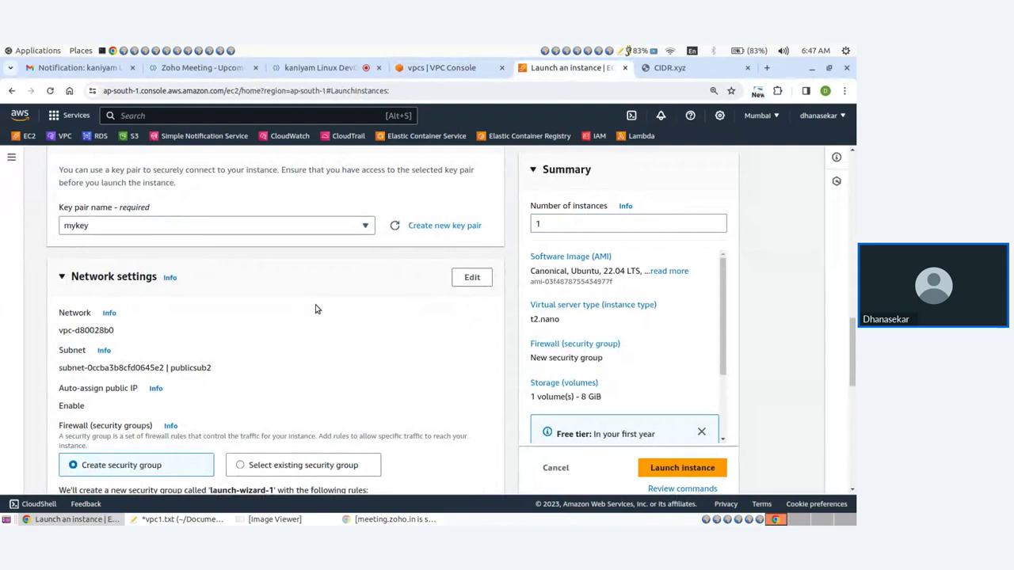
scroll(228, 317, up, 8)
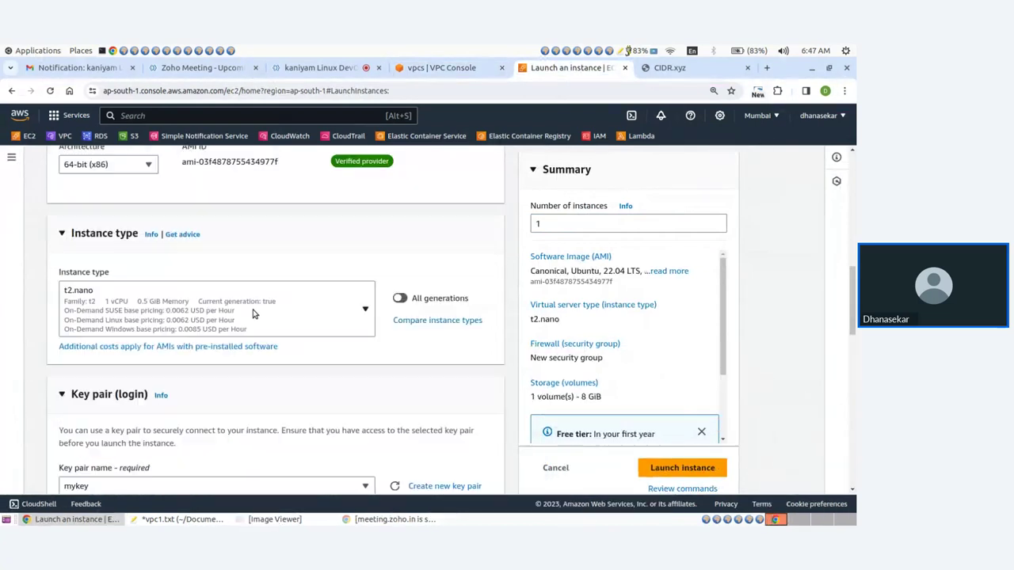
scroll(210, 226, down, 2)
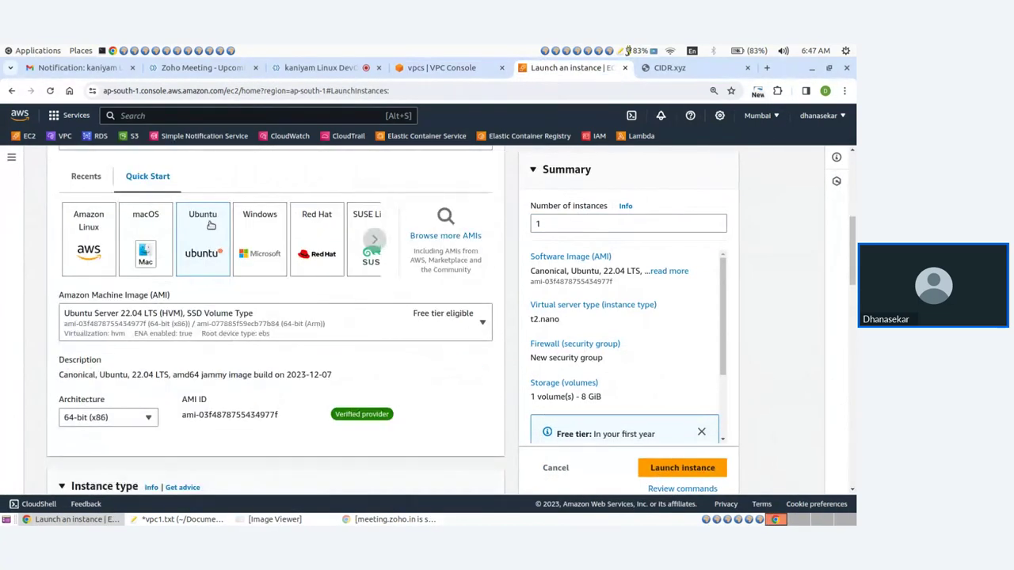
scroll(210, 226, up, 5)
scroll(156, 316, down, 6)
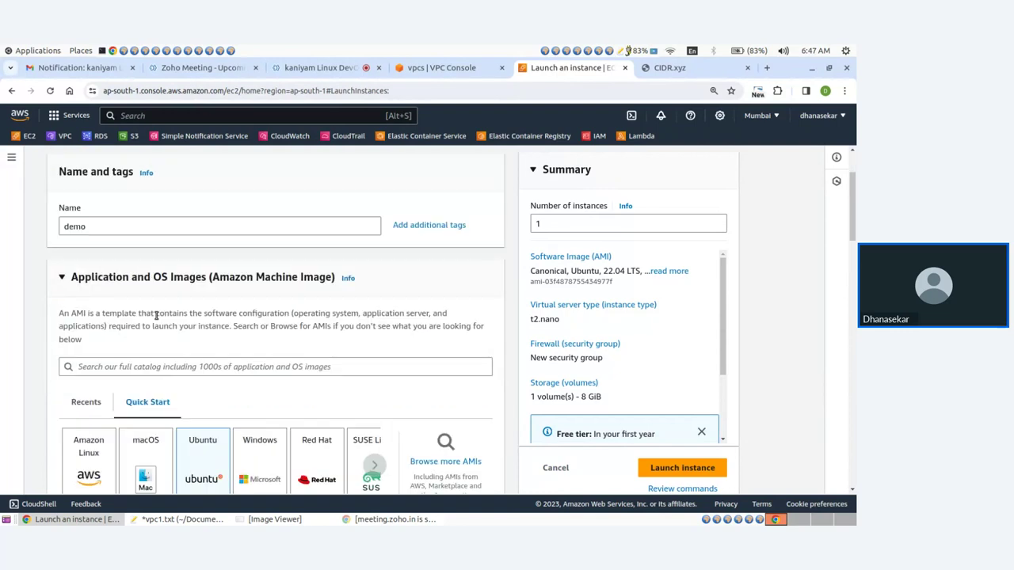
scroll(199, 305, down, 5)
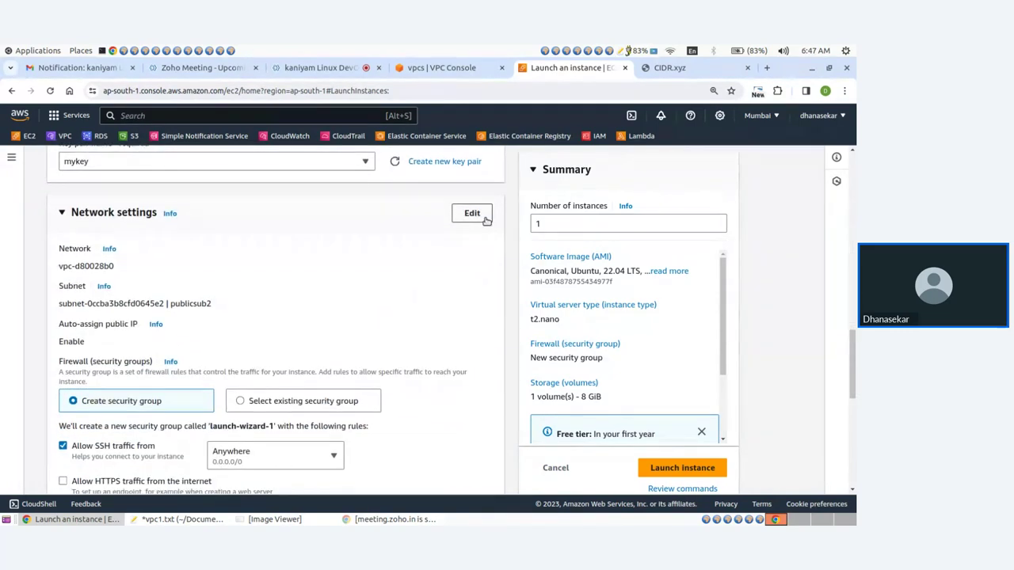
click(473, 214)
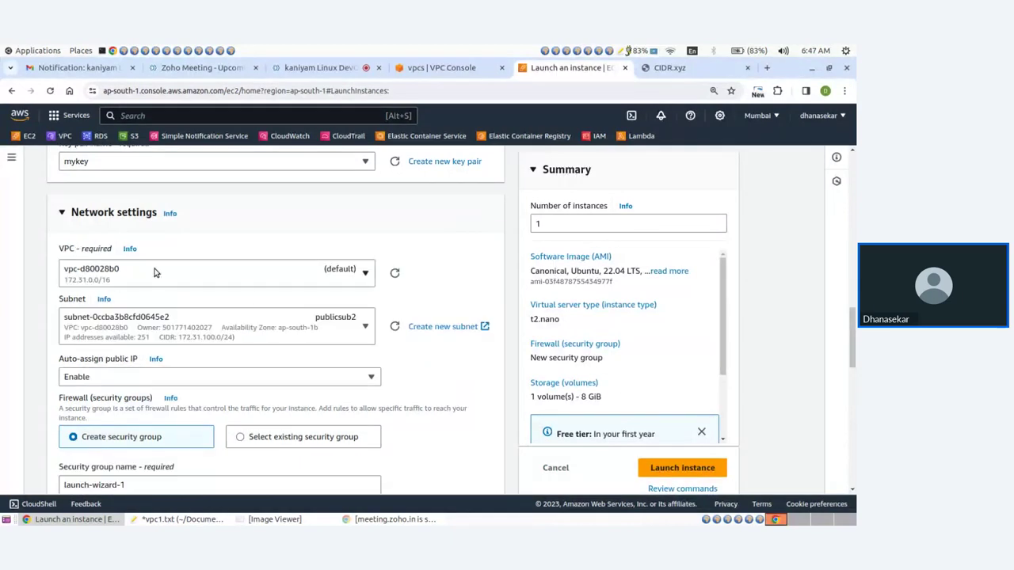
click(158, 272)
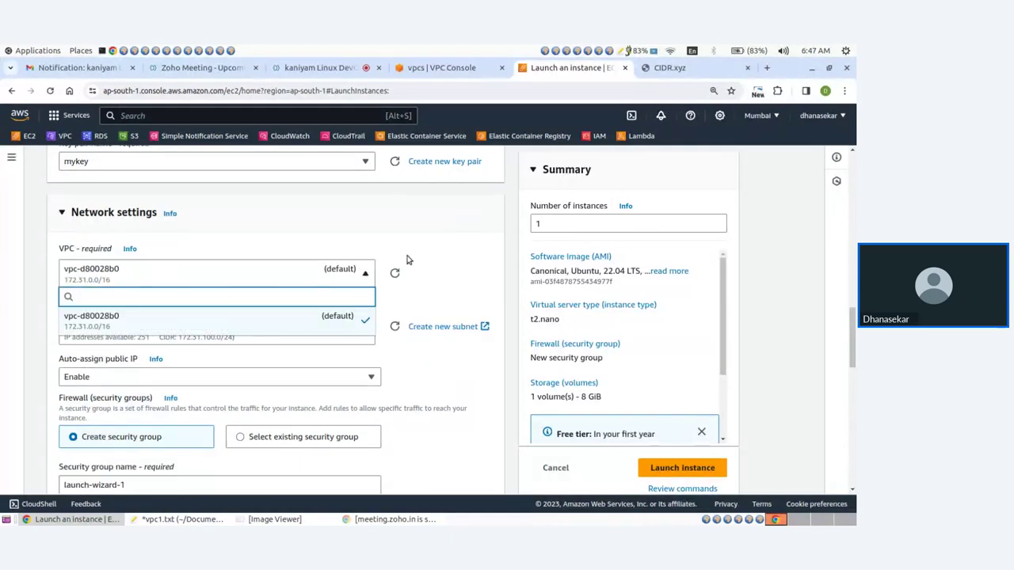
click(393, 273)
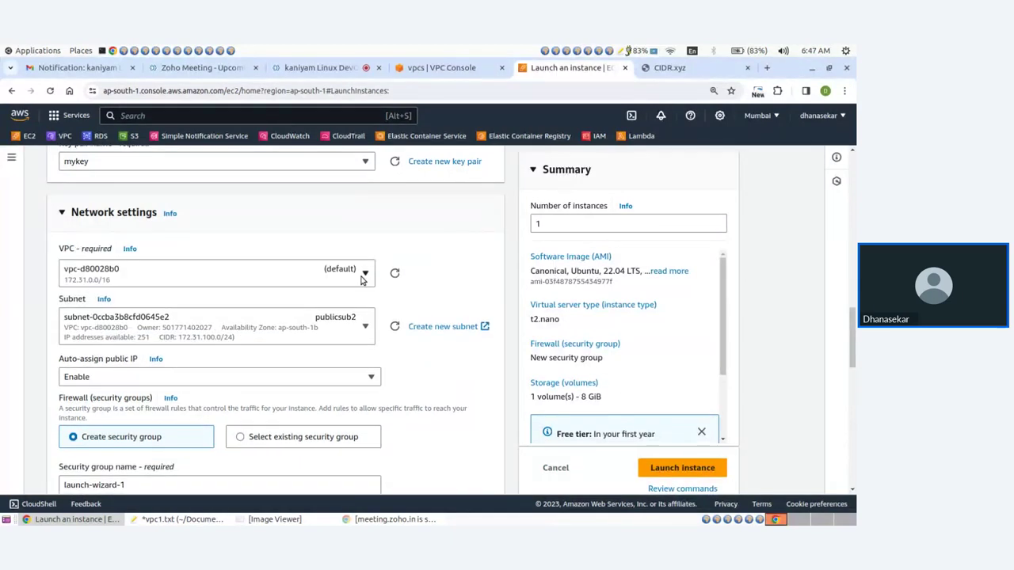
click(361, 278)
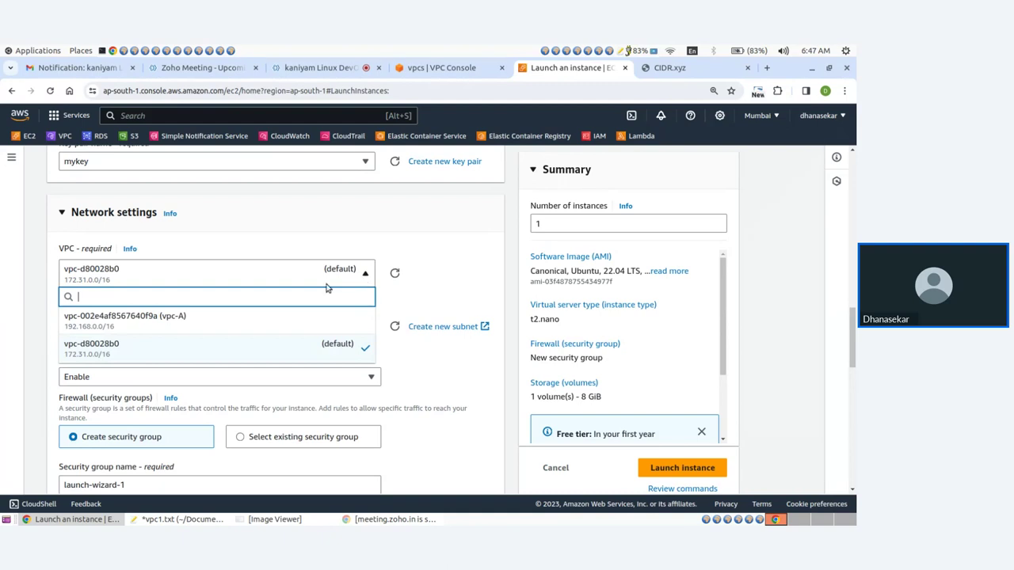
click(174, 318)
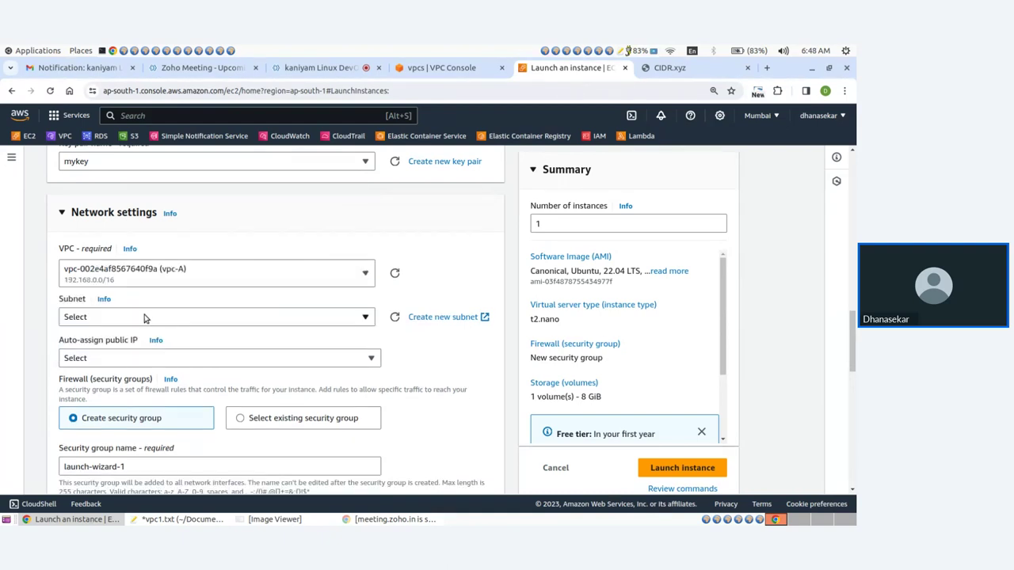
- Refresh the subnet list in the instance's network settings and choose my-subnet-public as the subnet
click(141, 317)
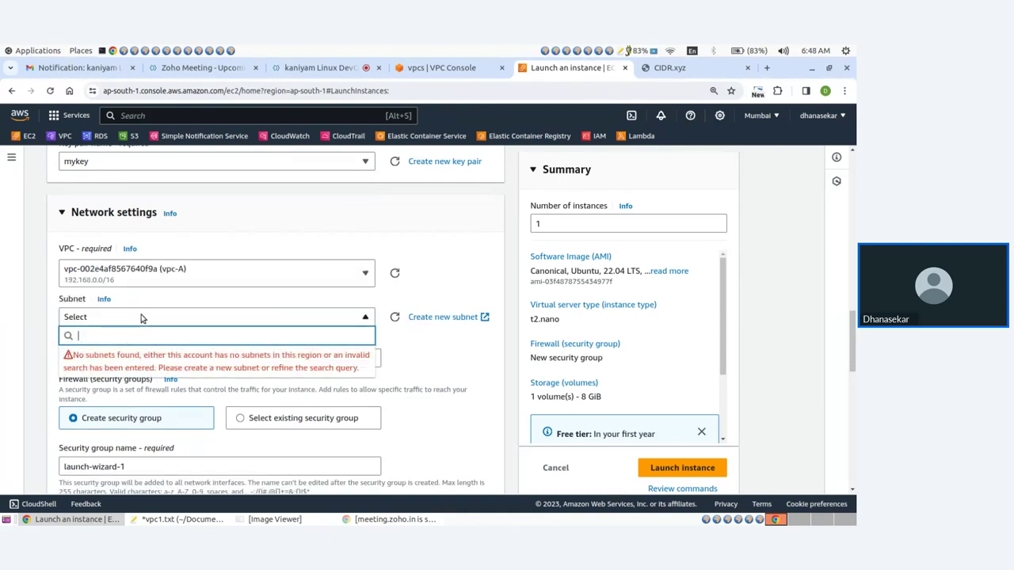
click(395, 318)
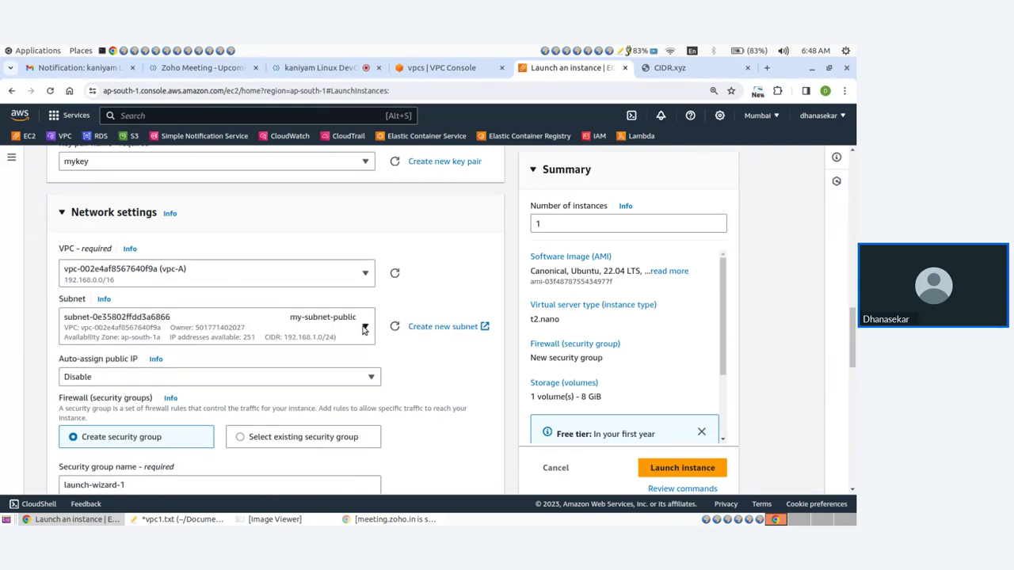
click(365, 327)
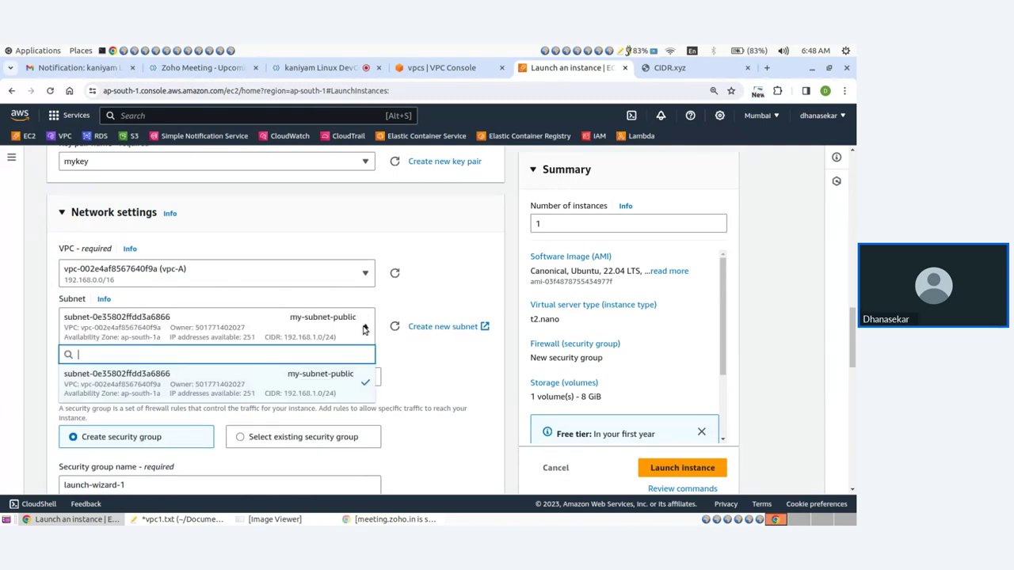
click(333, 381)
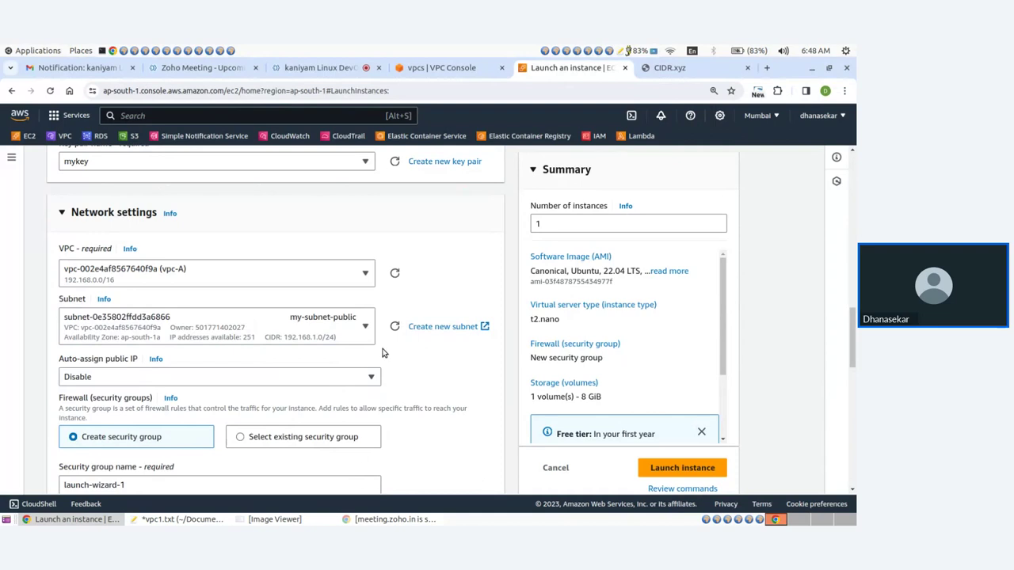
- Check the auto-assign public IP options for the instance without changing the setting
scroll(397, 366, down, 3)
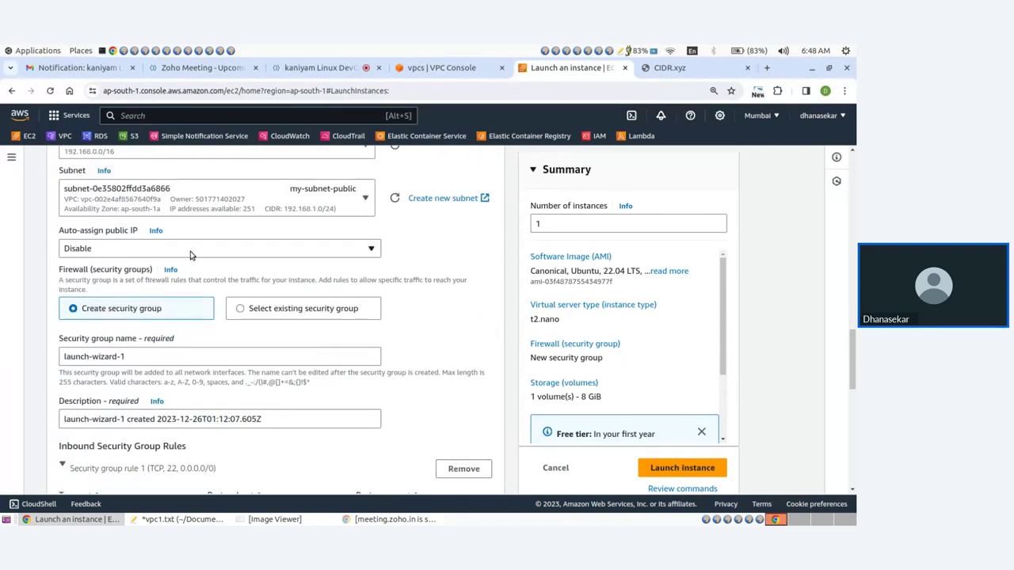
click(190, 252)
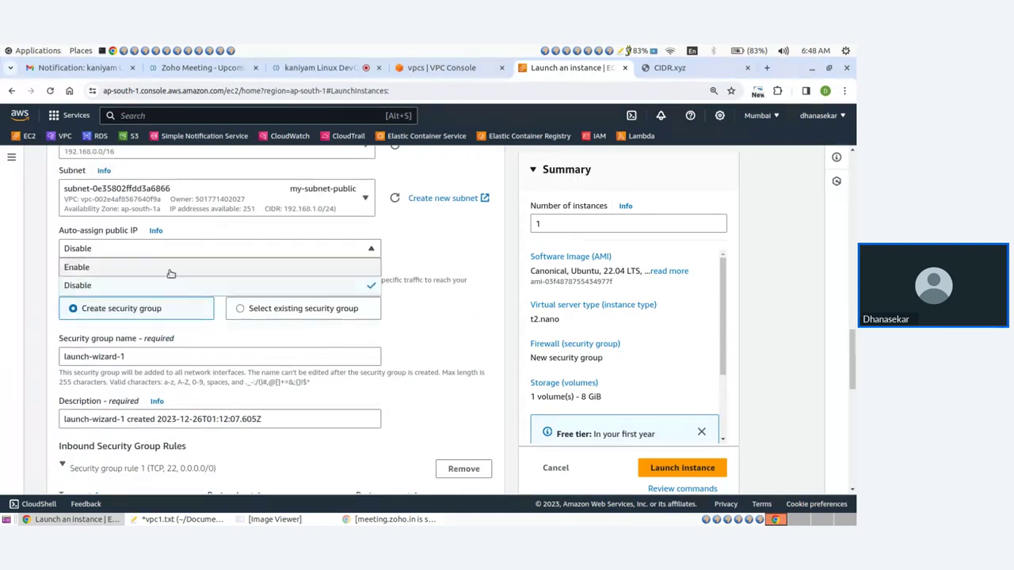
click(413, 249)
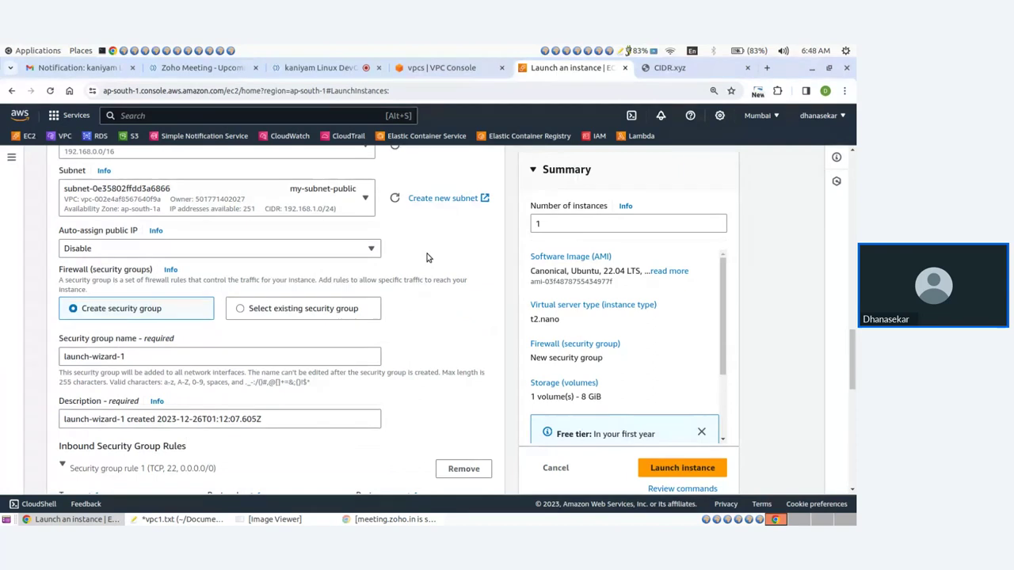
- Enable auto-assign public IPv4 address in the subnet settings of my-subnet-public in the VPC console and save the change
click(441, 68)
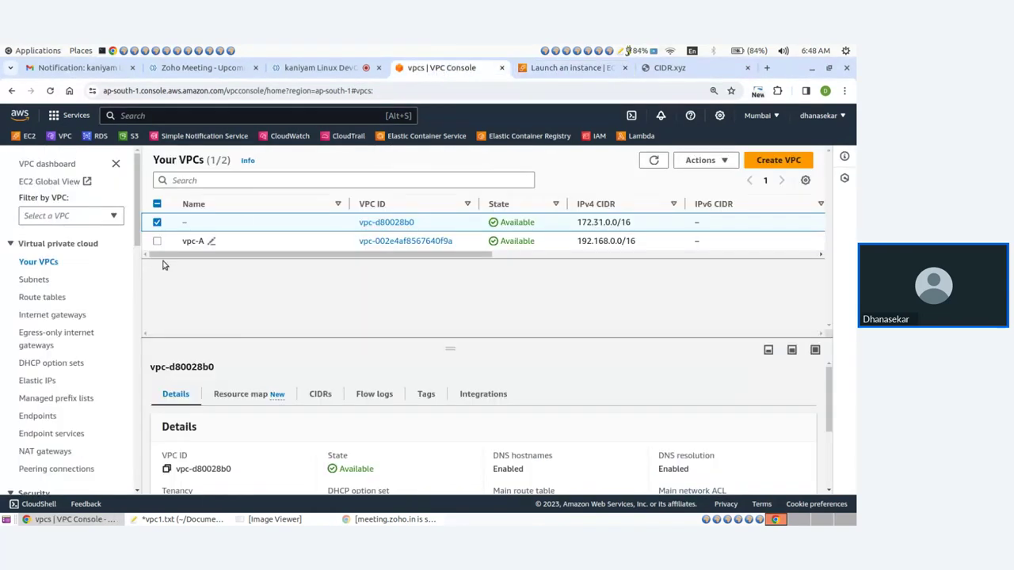
click(42, 282)
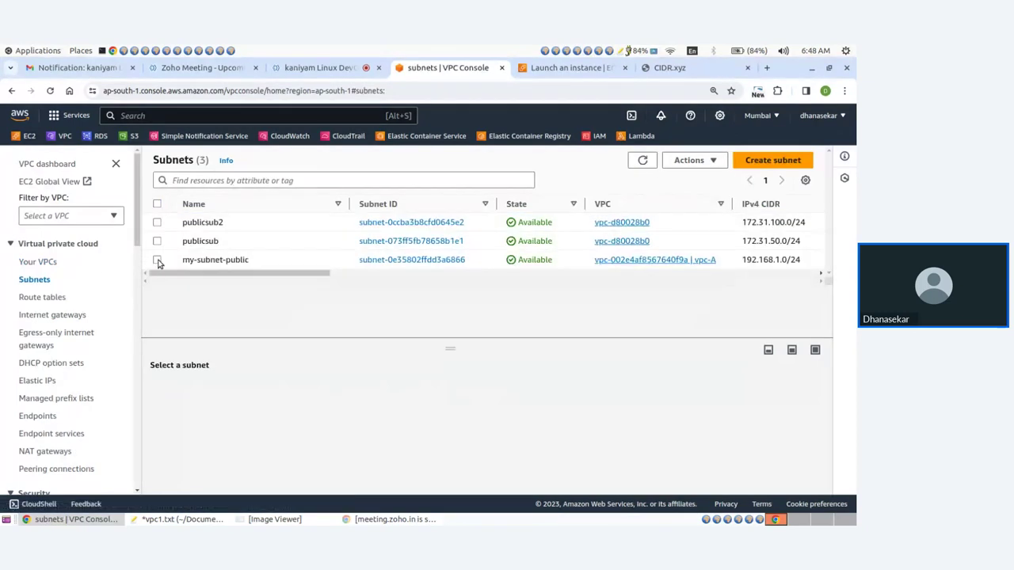
click(157, 260)
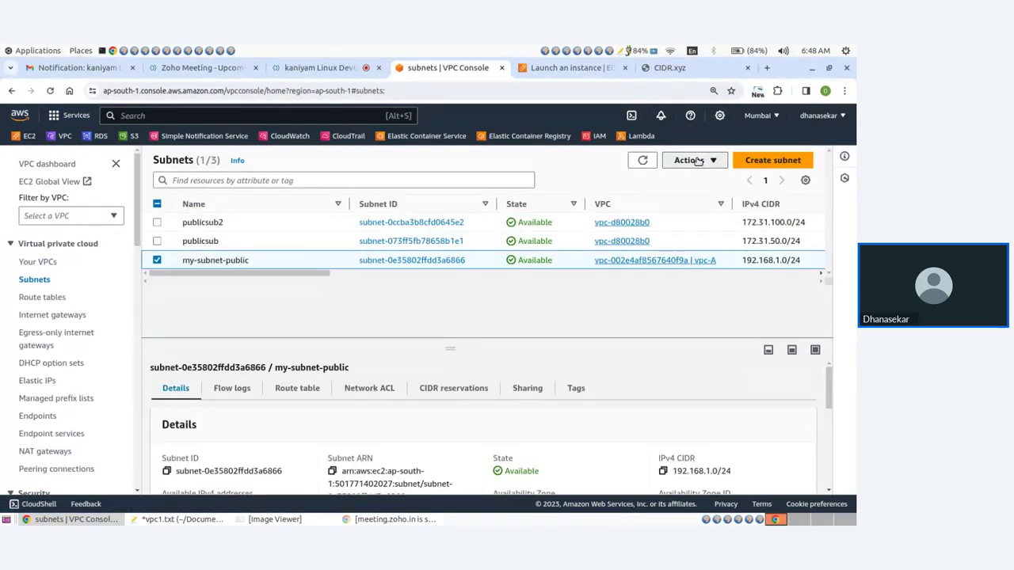
click(691, 160)
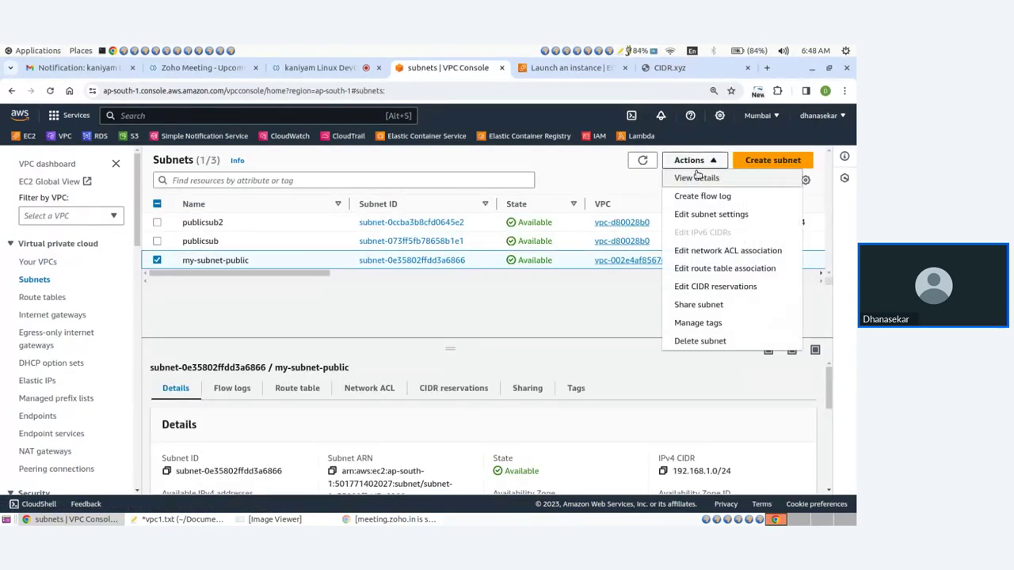
click(698, 215)
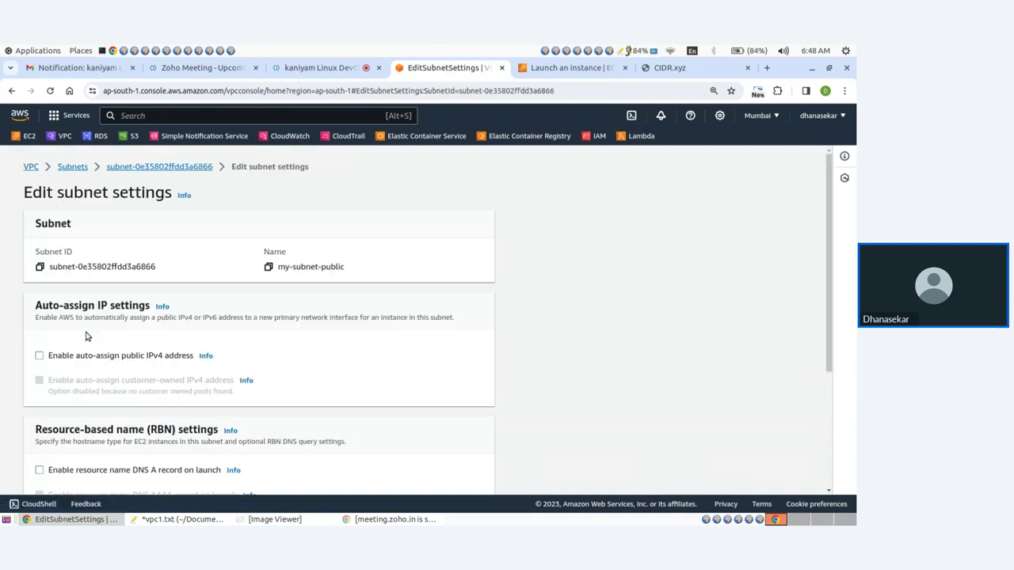
click(41, 357)
scroll(266, 327, down, 2)
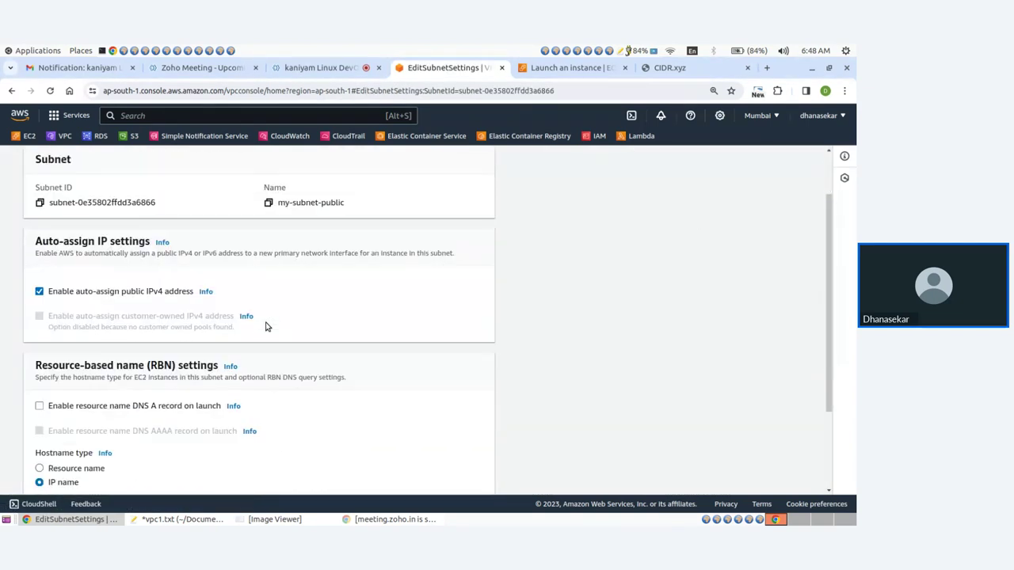
scroll(266, 327, down, 4)
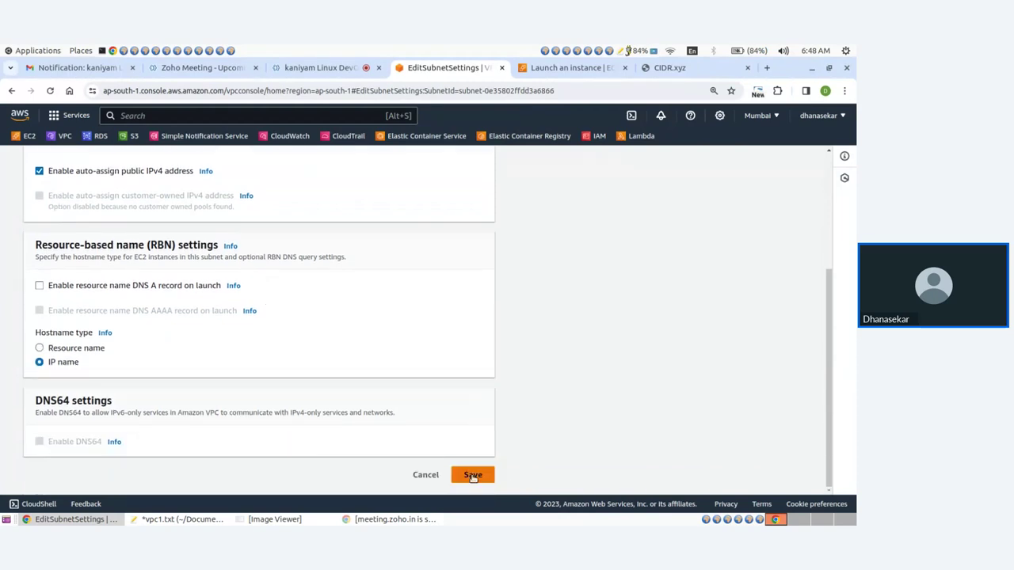
click(472, 475)
- Return to the EC2 instance launch form and set Auto-assign public IP to Enable in the network settings
click(551, 68)
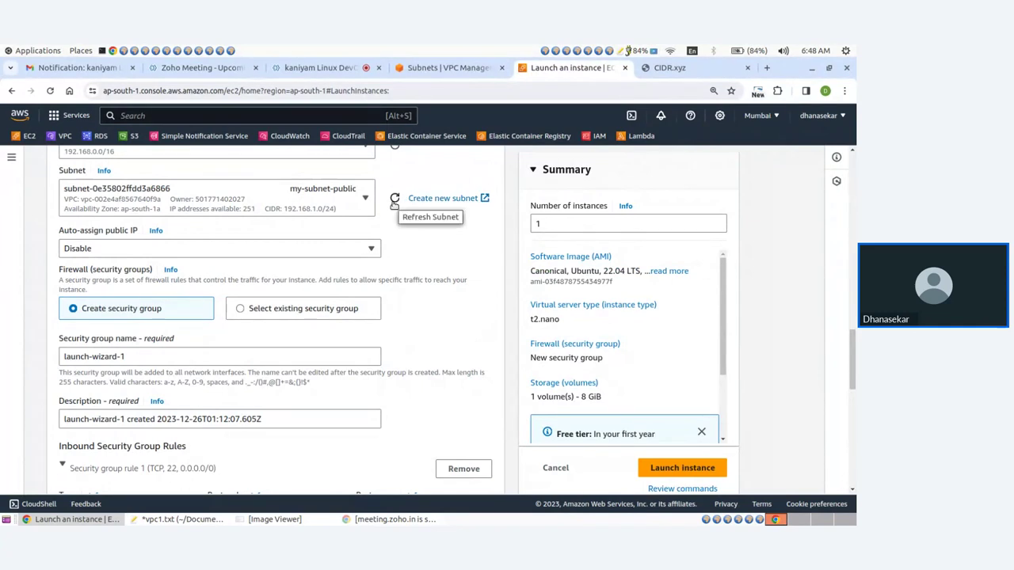
click(190, 250)
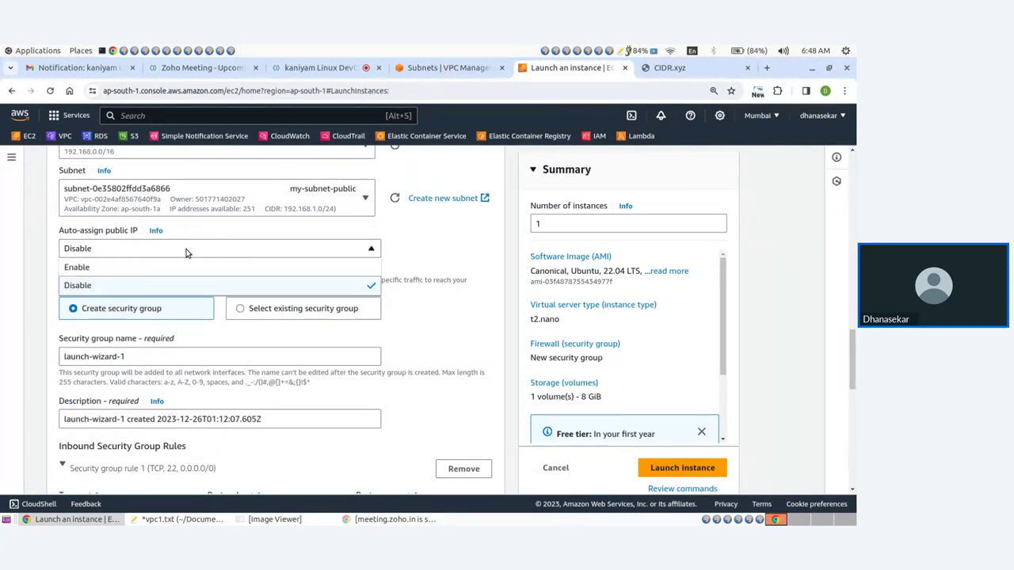
click(133, 269)
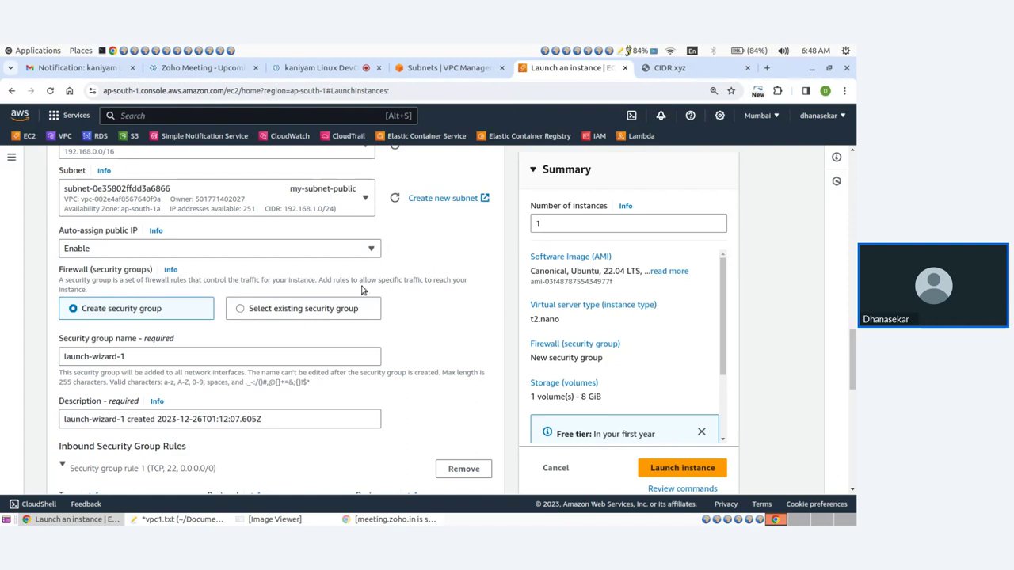
- Name the instance's new security group kan-sg1 and launch the instance with the remaining settings as they are
drag(141, 357, 62, 358)
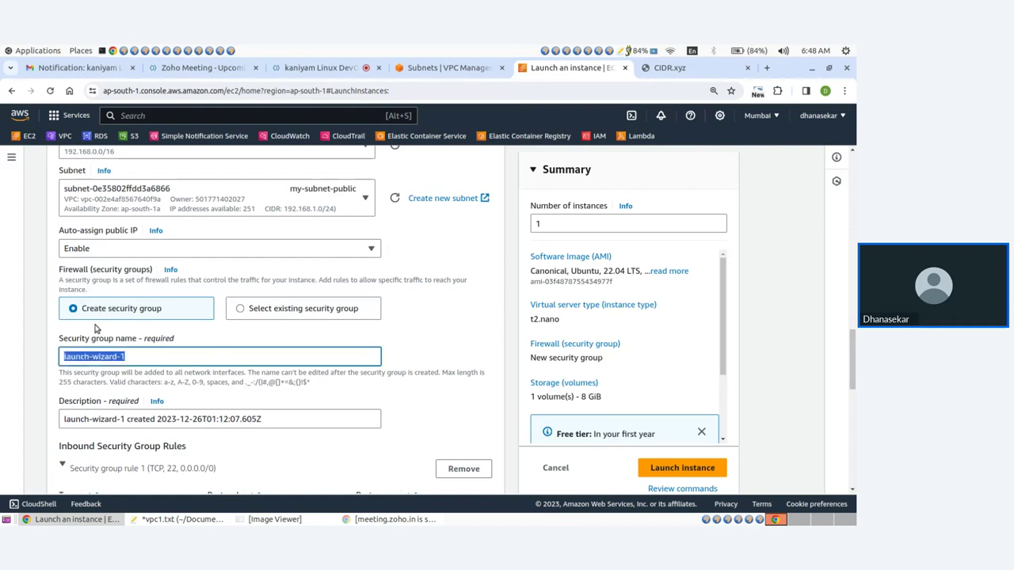
text(kan)
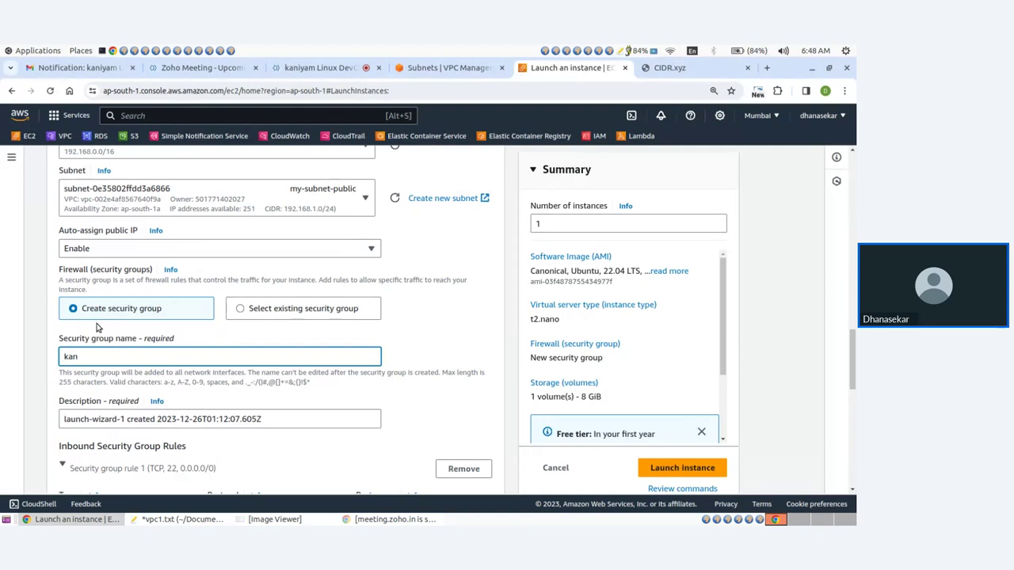
text(-sg1)
scroll(437, 374, down, 5)
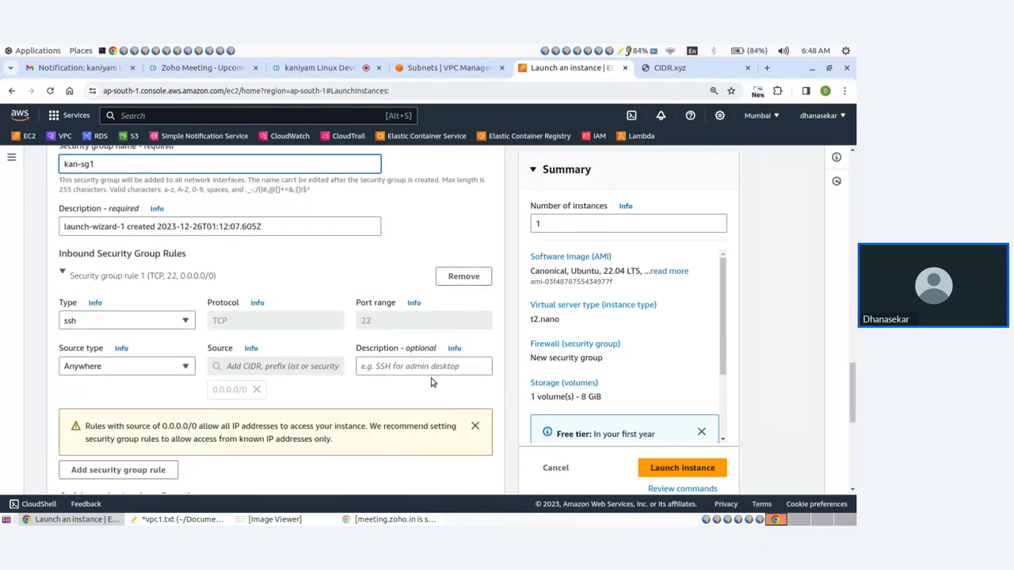
scroll(433, 380, down, 5)
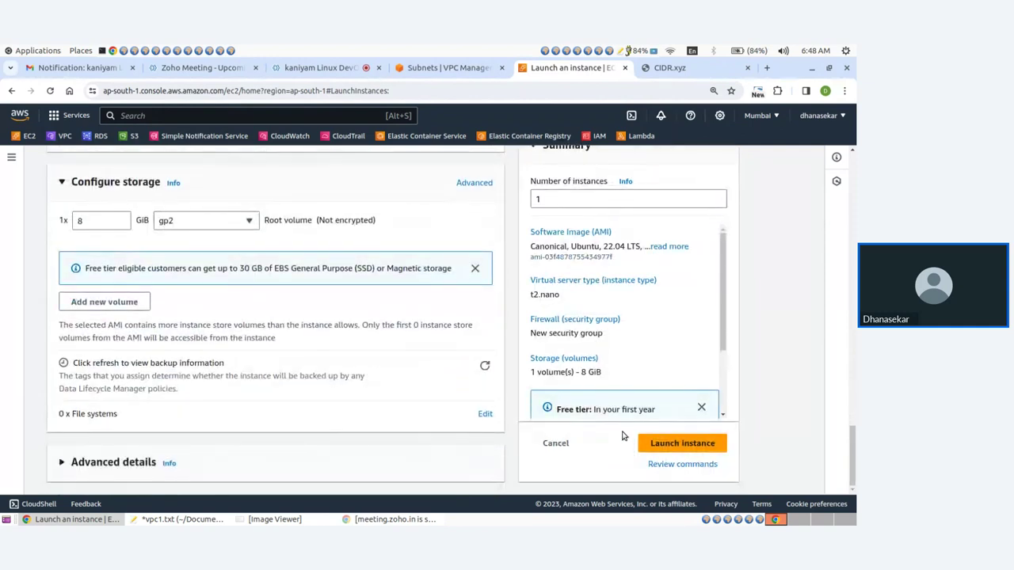
click(679, 444)
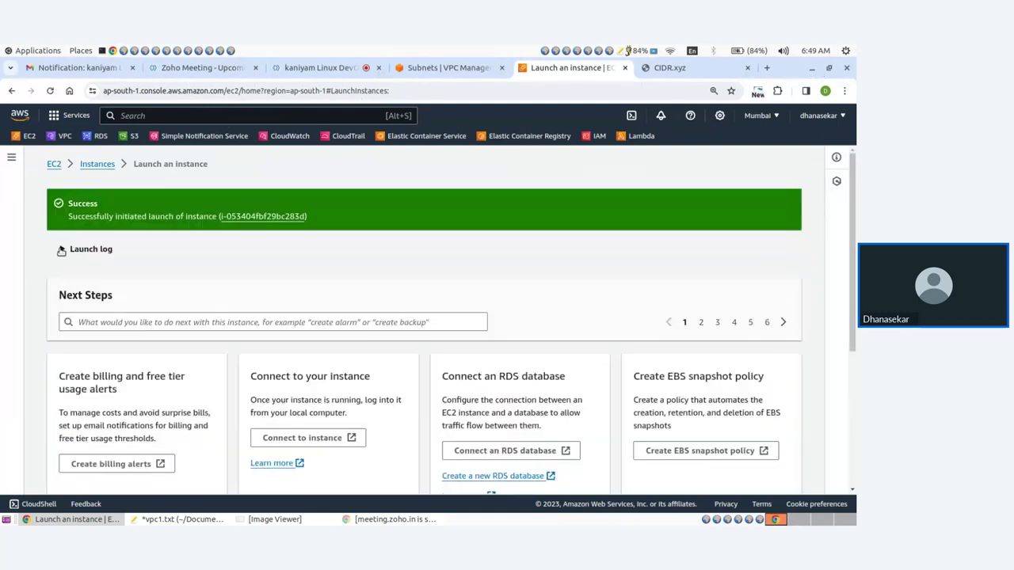
- Review the launch log and monitor the demo instance's state in the instances list, refreshing the list repeatedly
click(63, 248)
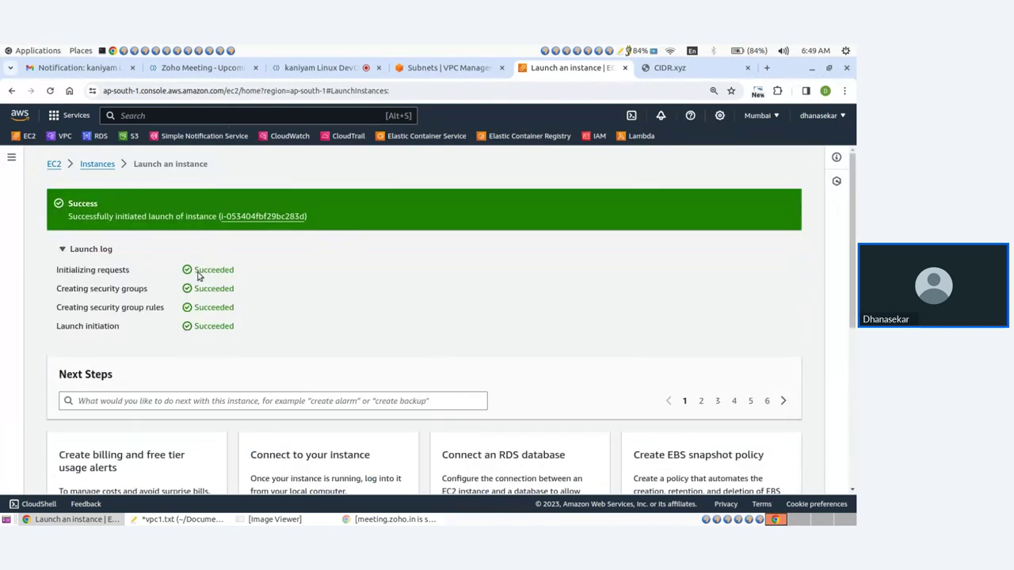
click(98, 164)
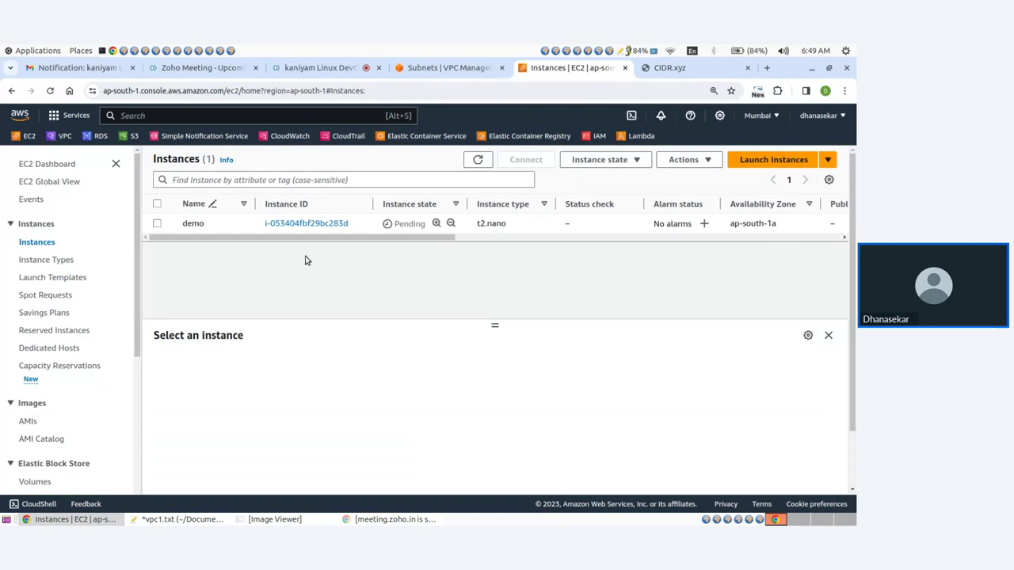
click(477, 160)
click(477, 161)
click(477, 160)
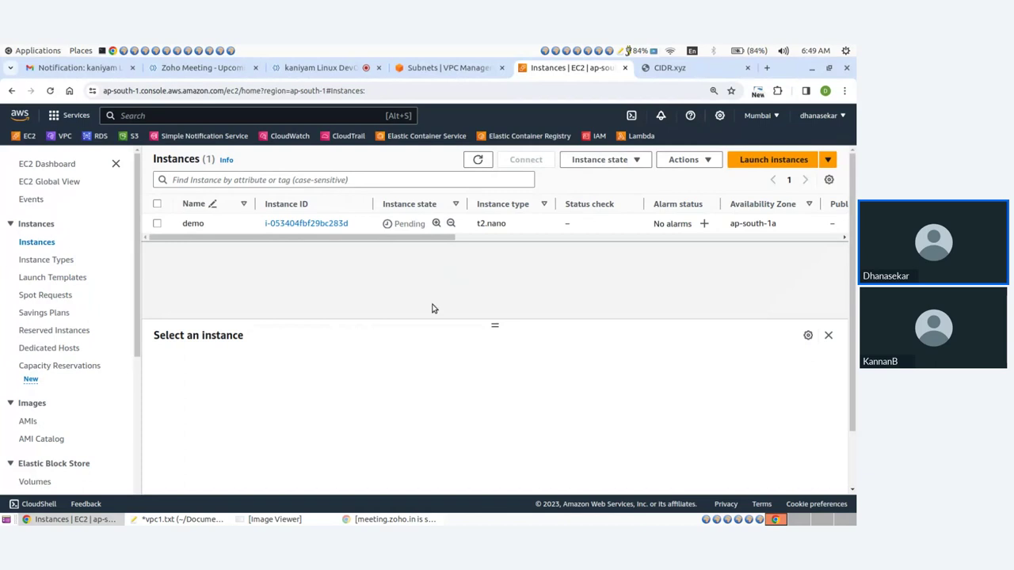
click(478, 161)
click(477, 161)
click(477, 161)
click(477, 161)
- Check the private IPv4 address in the demo instance's details and copy its public IPv4 address
click(307, 224)
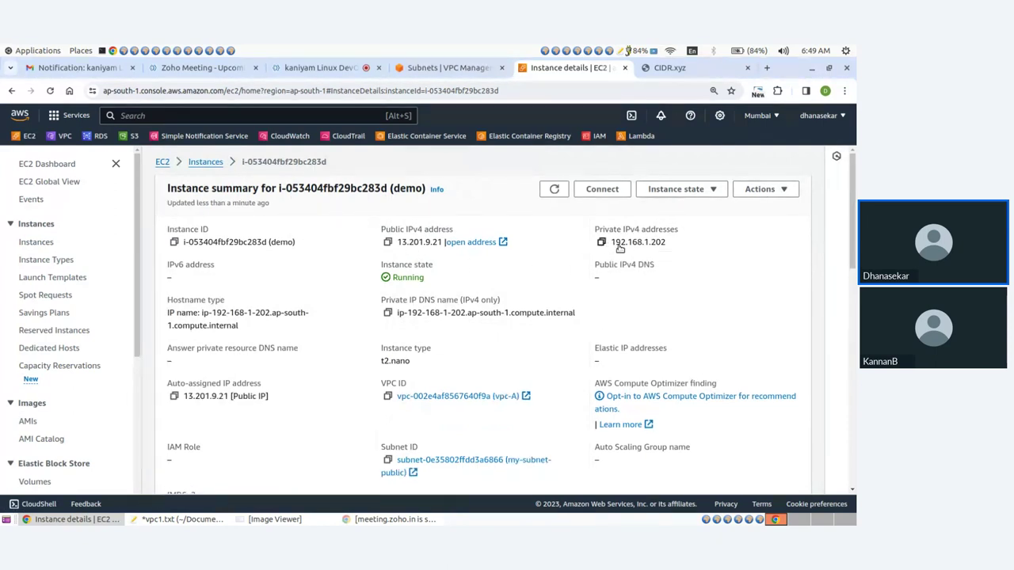
drag(611, 243, 657, 254)
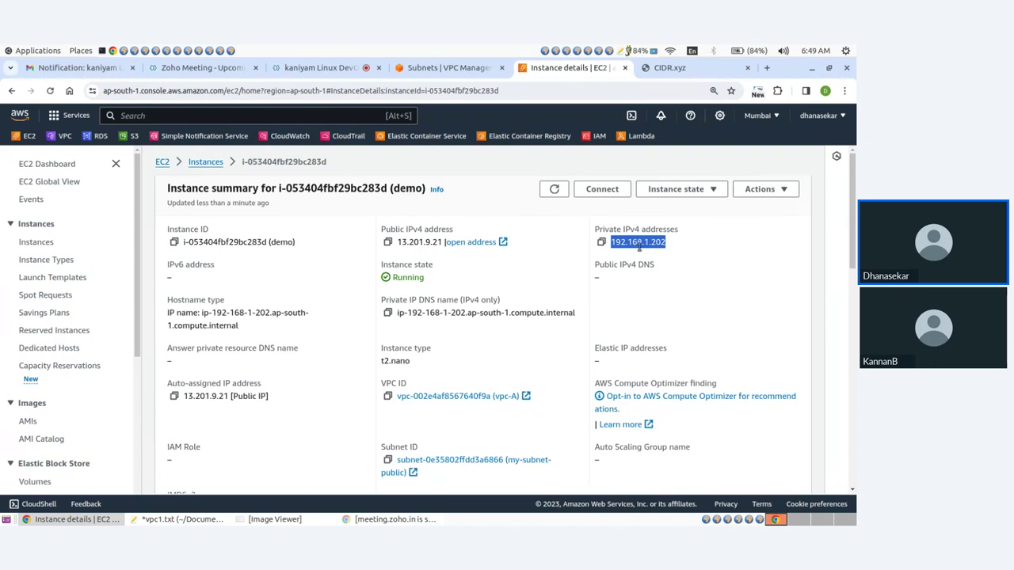
click(639, 248)
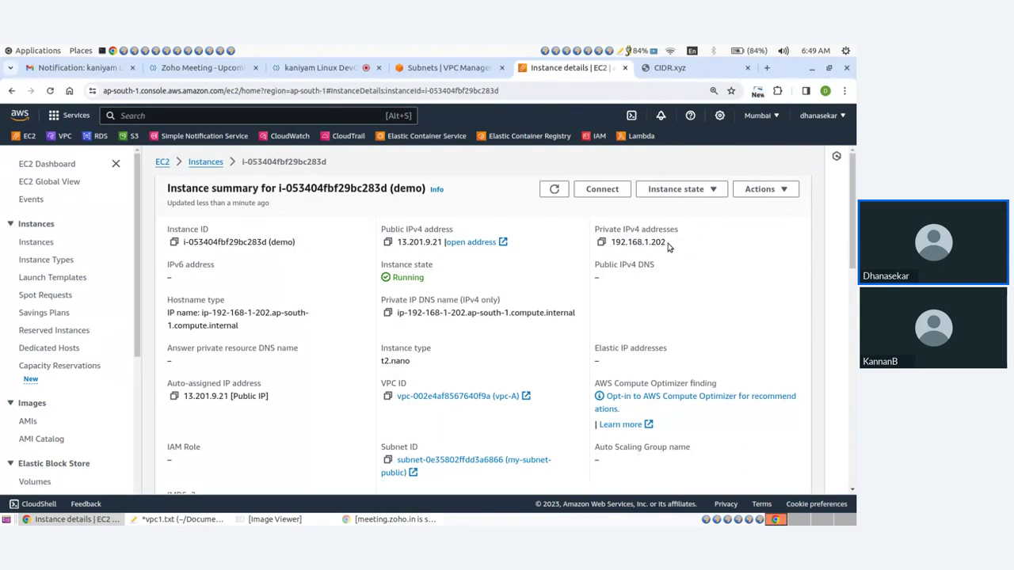
drag(668, 247, 610, 244)
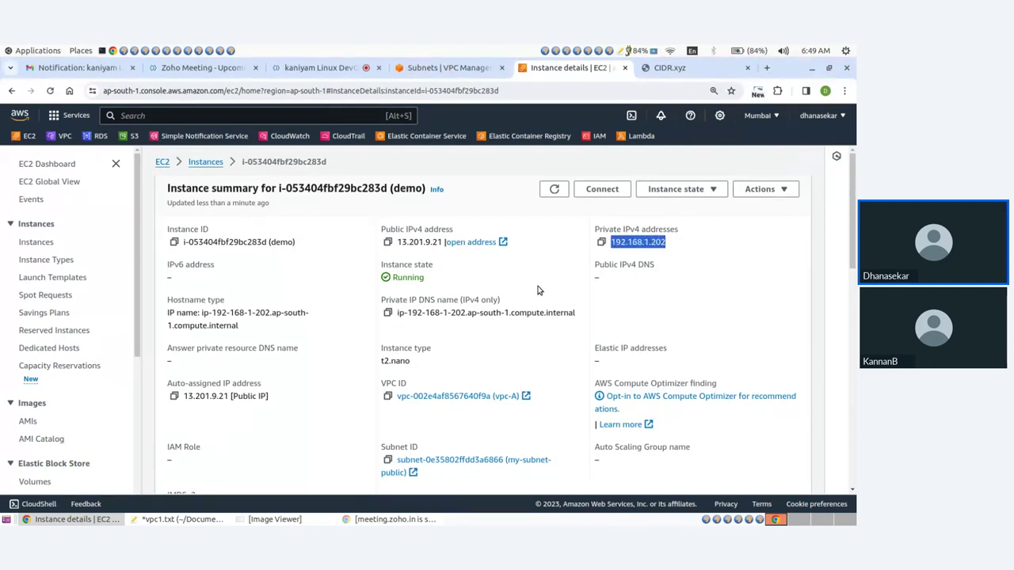
click(204, 162)
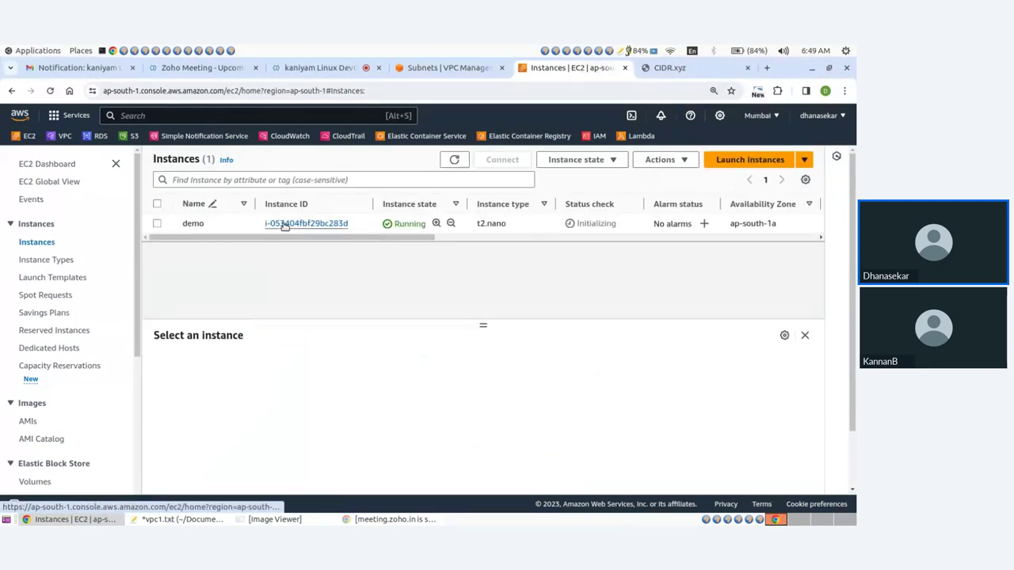
click(284, 225)
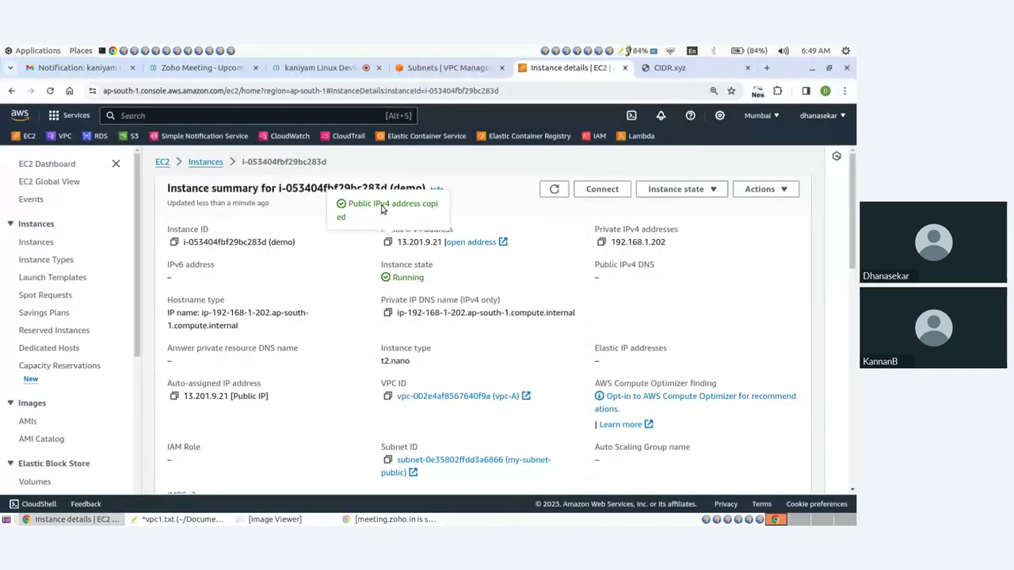
- Open a terminal window, maximize it and enlarge its text by two zoom levels
click(101, 52)
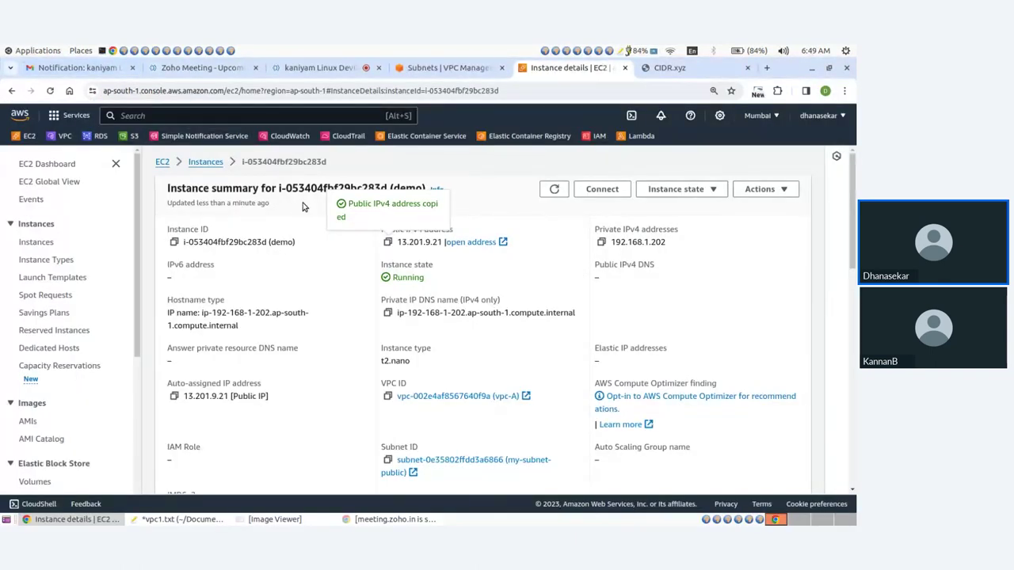
double_click(322, 111)
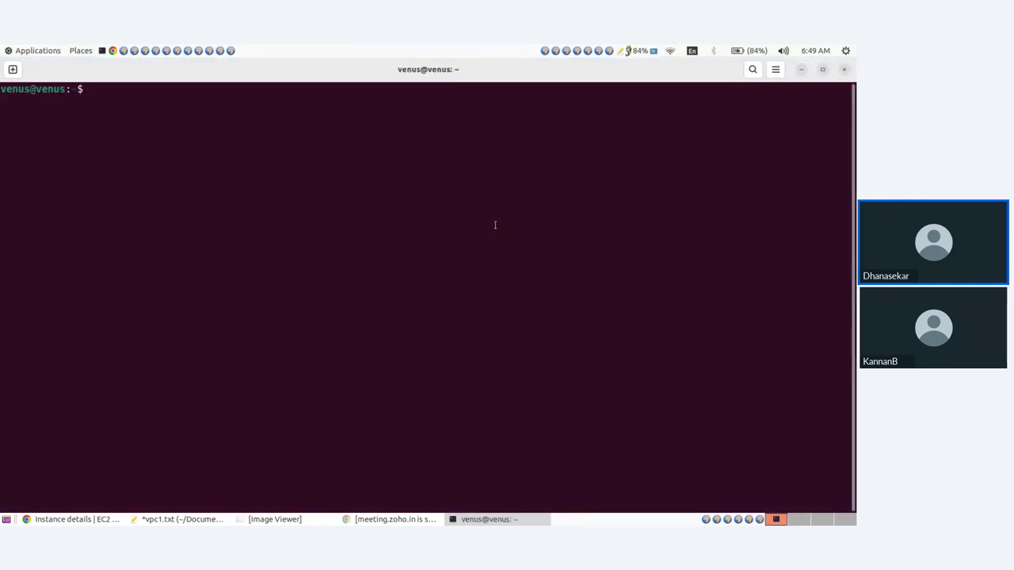
key(ctrl+plus)
key(ctrl+plus)
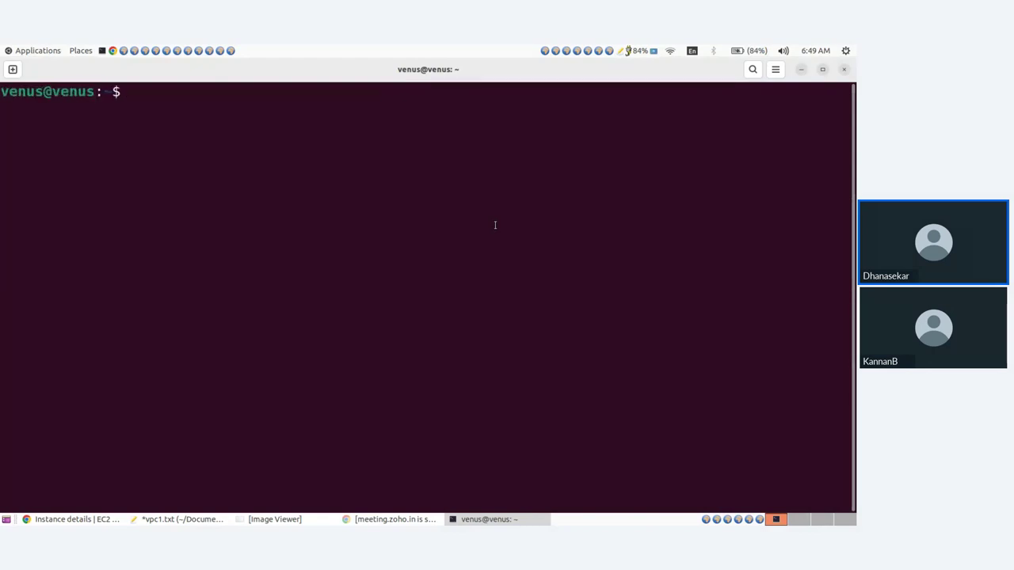
text(ssh -i mykey.pem )
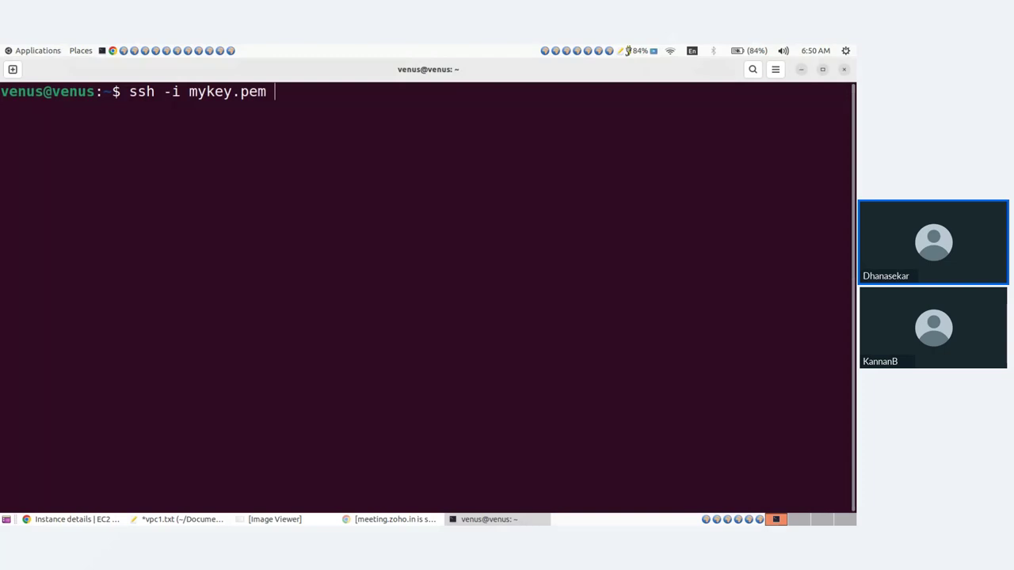
text(ubuntu@)
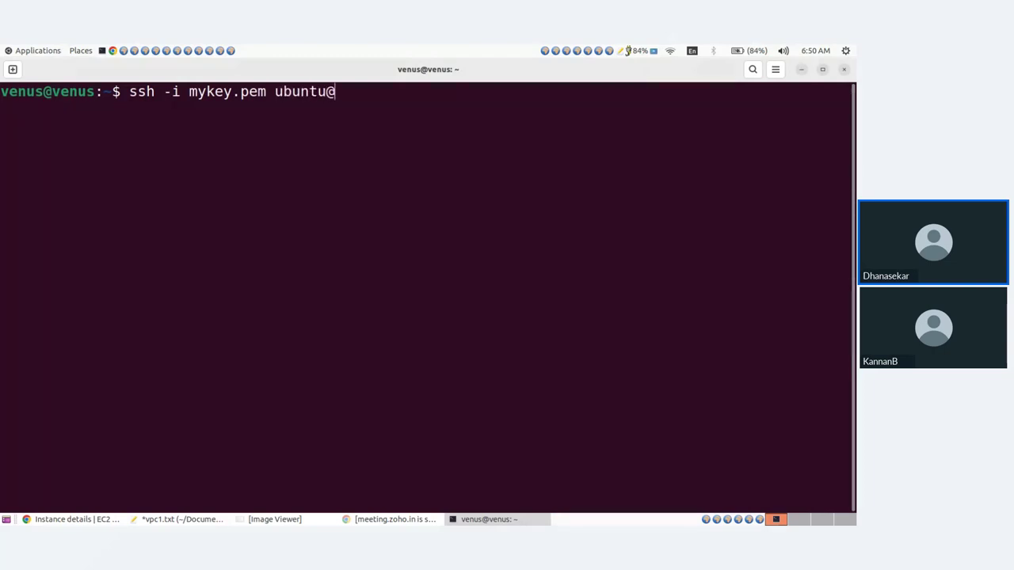
text(13.201.9.21)
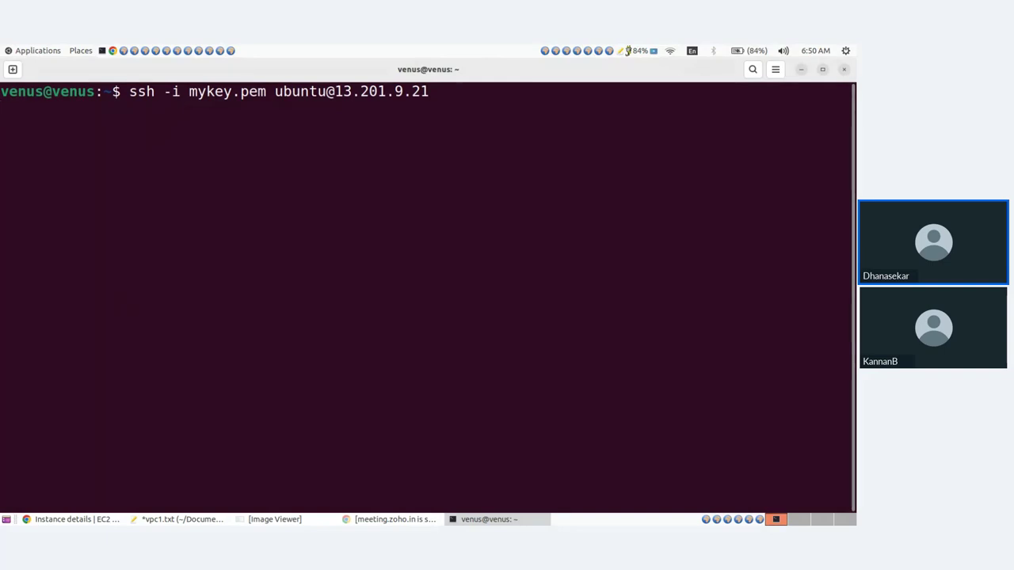
key(Return)
key(ctrl+c)
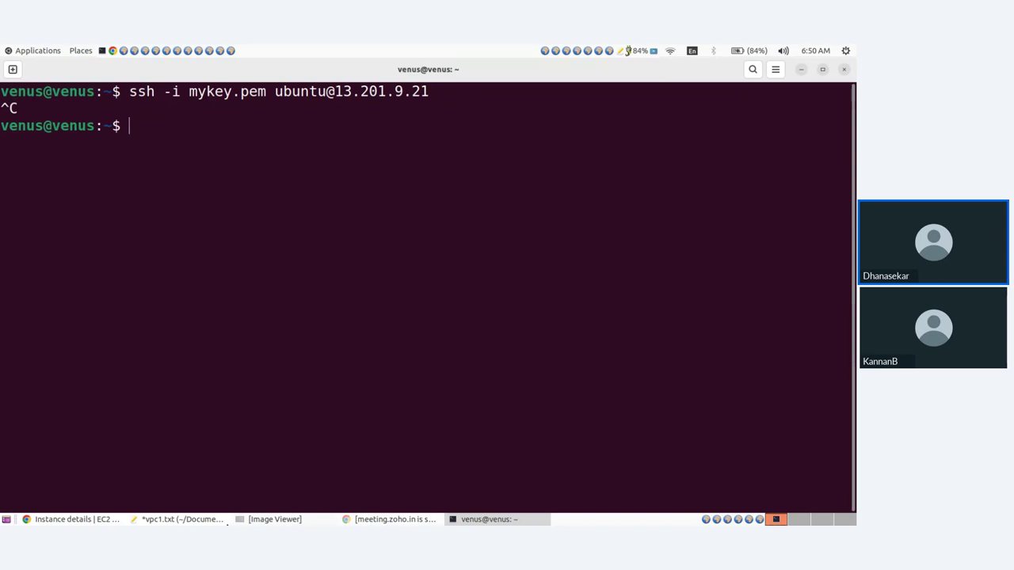
- Switch to the browser's VPC console, open the internet gateways list and check the existing my-ig gateway
click(64, 521)
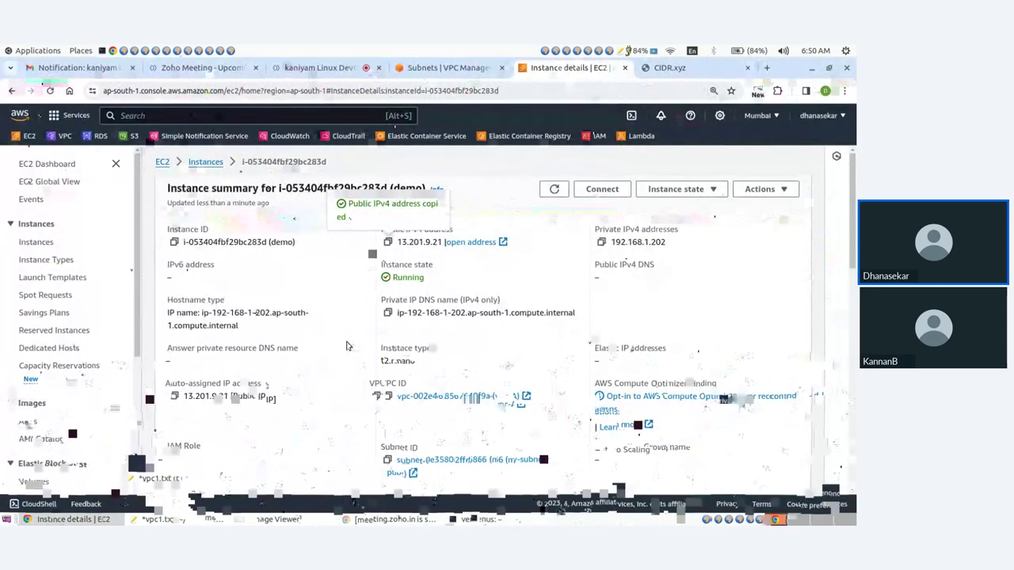
click(446, 68)
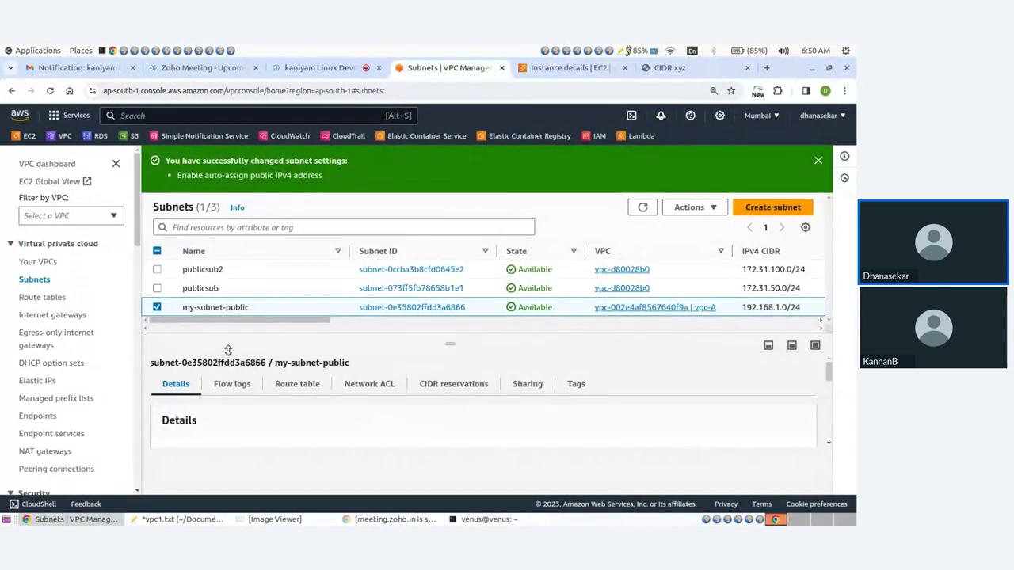
scroll(71, 332, down, 2)
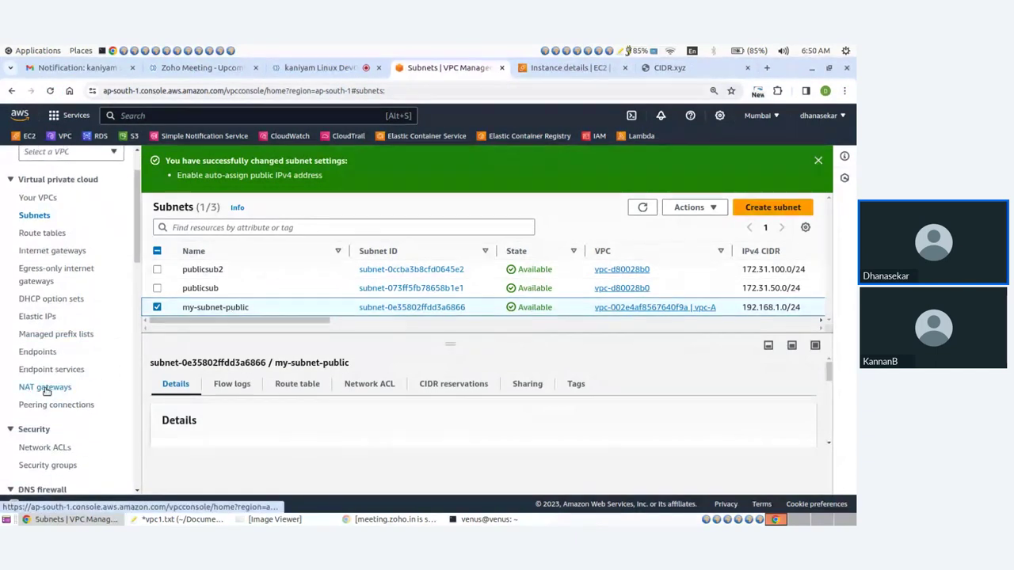
click(36, 252)
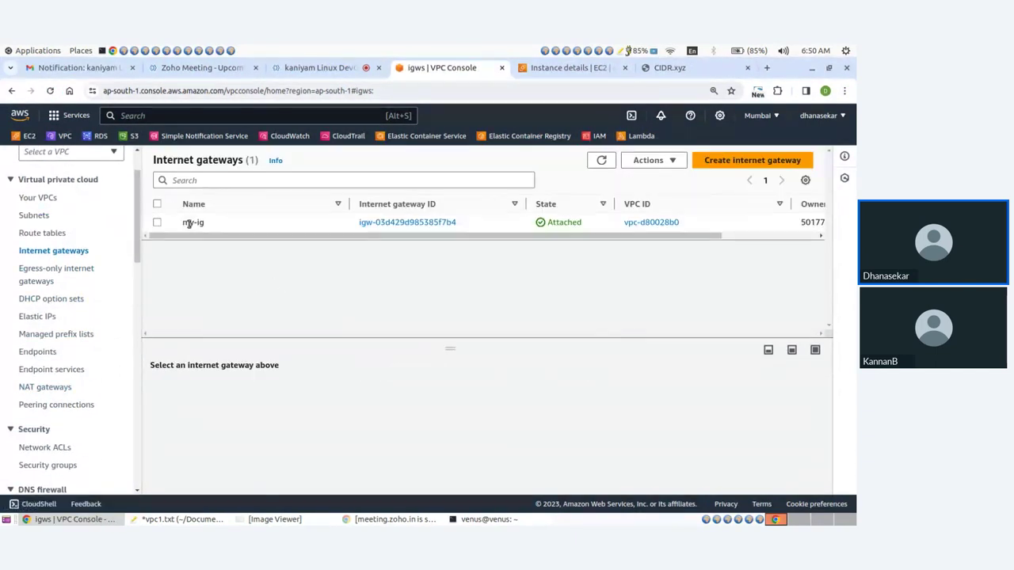
drag(182, 222, 210, 226)
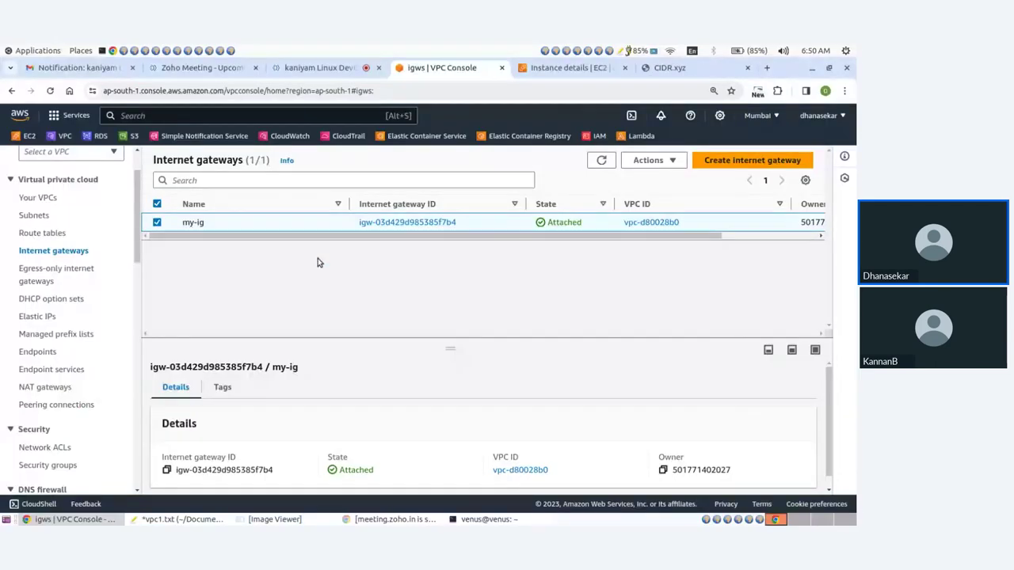
- Create a new internet gateway with the name tag demo-ig
click(724, 162)
click(130, 306)
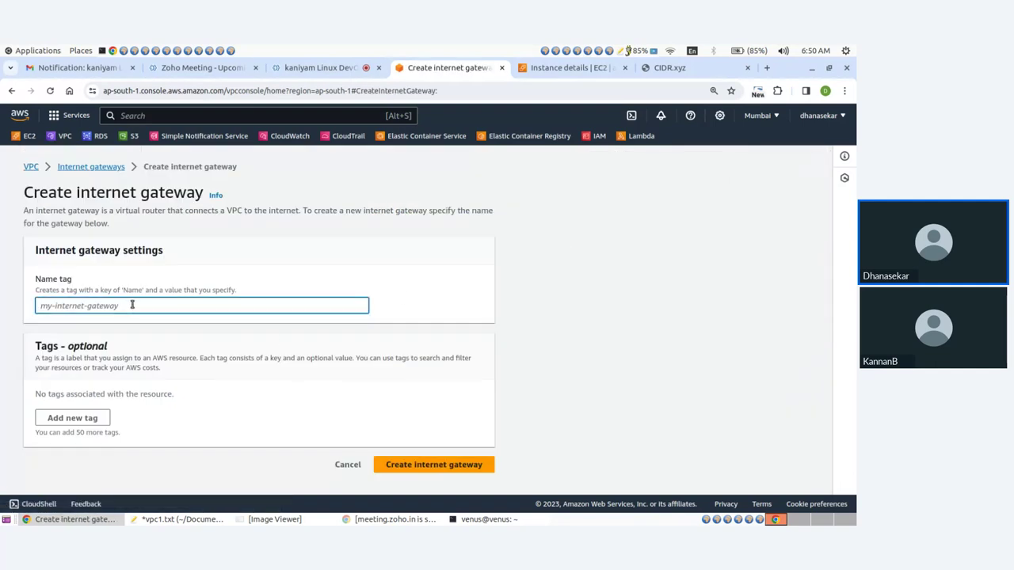
text(demo)
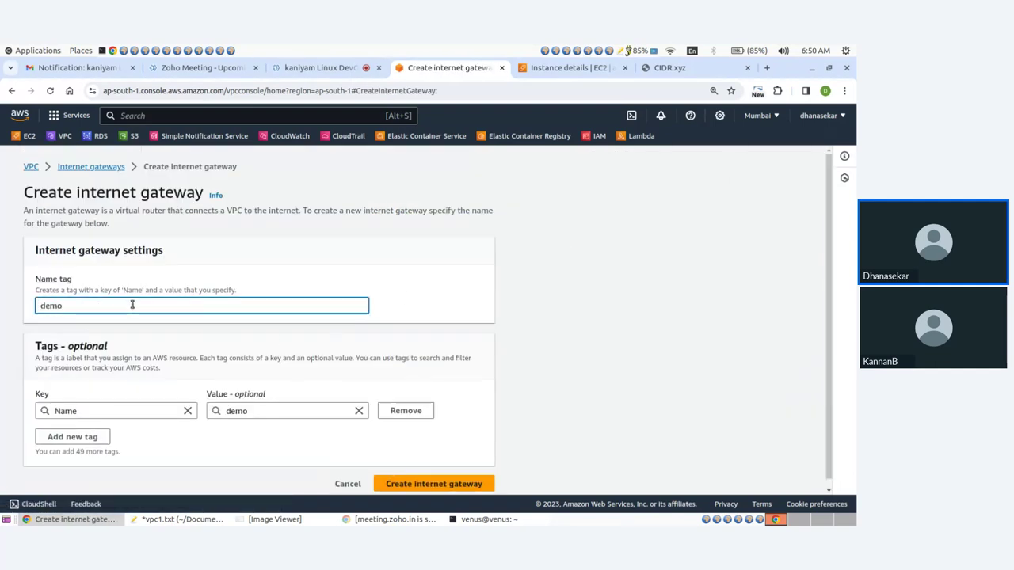
text(-ig)
scroll(317, 428, down, 1)
click(410, 476)
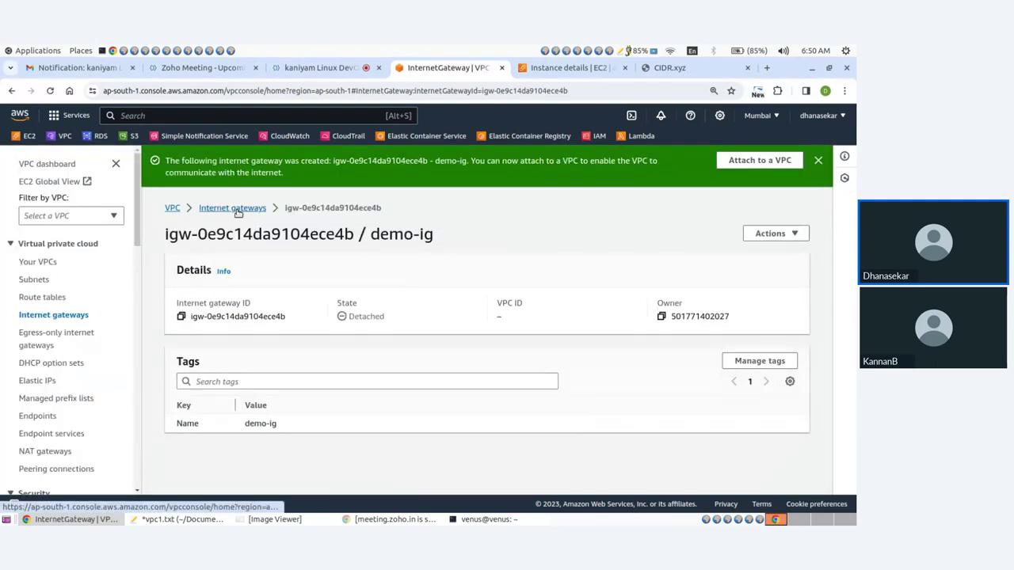
- Start attaching the detached demo-ig gateway to a VPC and choose vpc-002e4af8567640f9a as the target
click(226, 209)
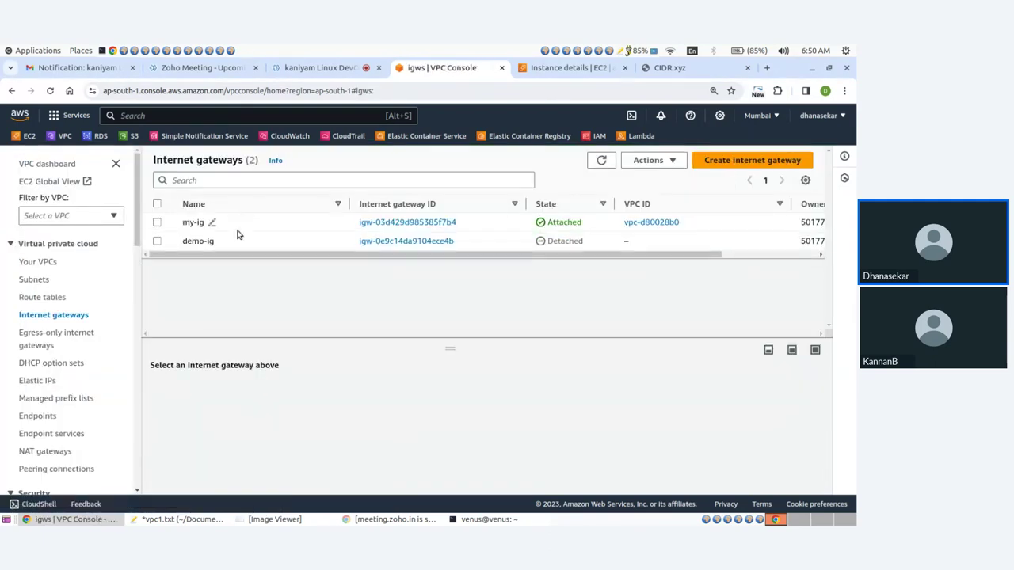
click(157, 241)
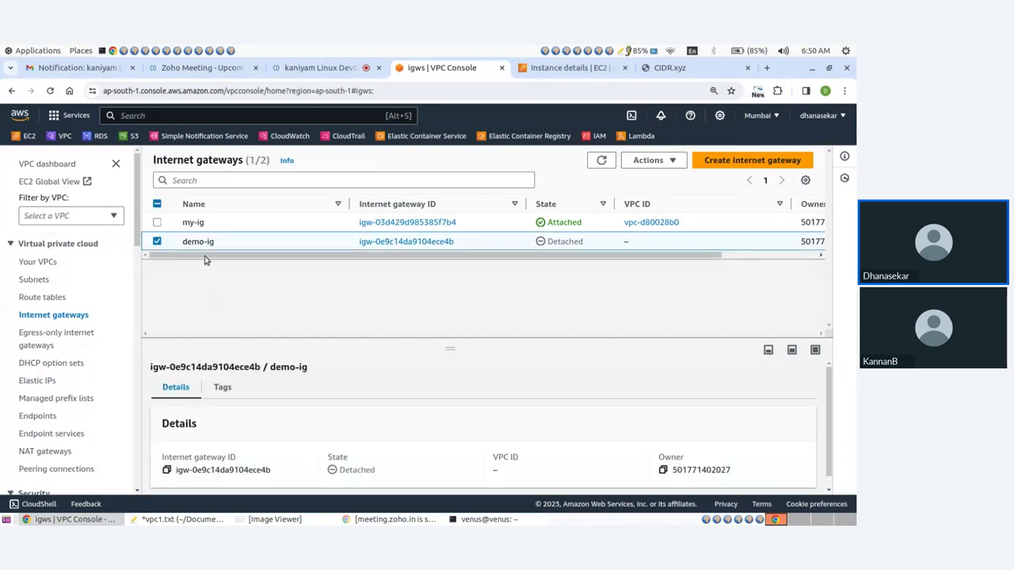
click(649, 160)
click(660, 197)
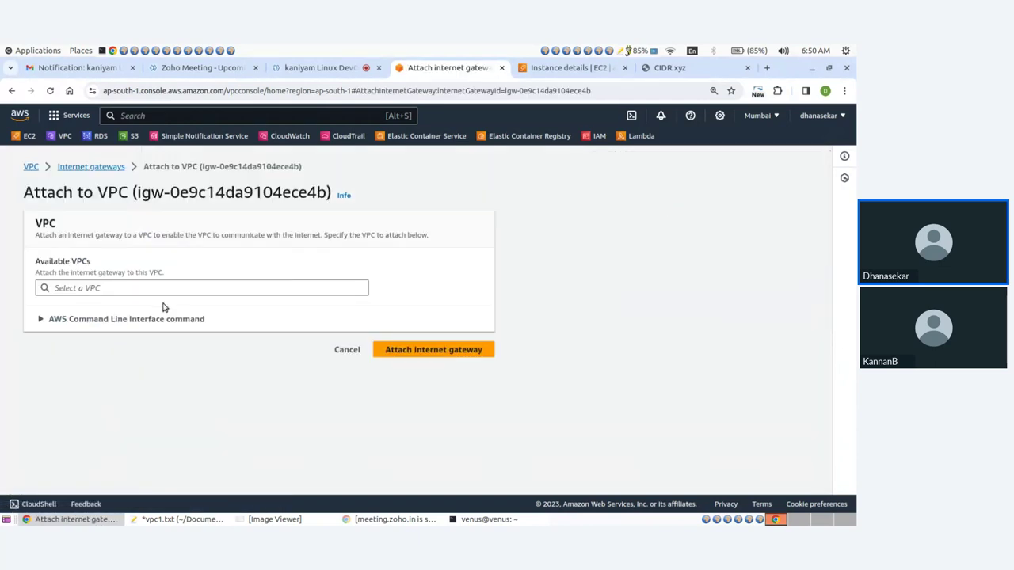
click(130, 288)
click(121, 307)
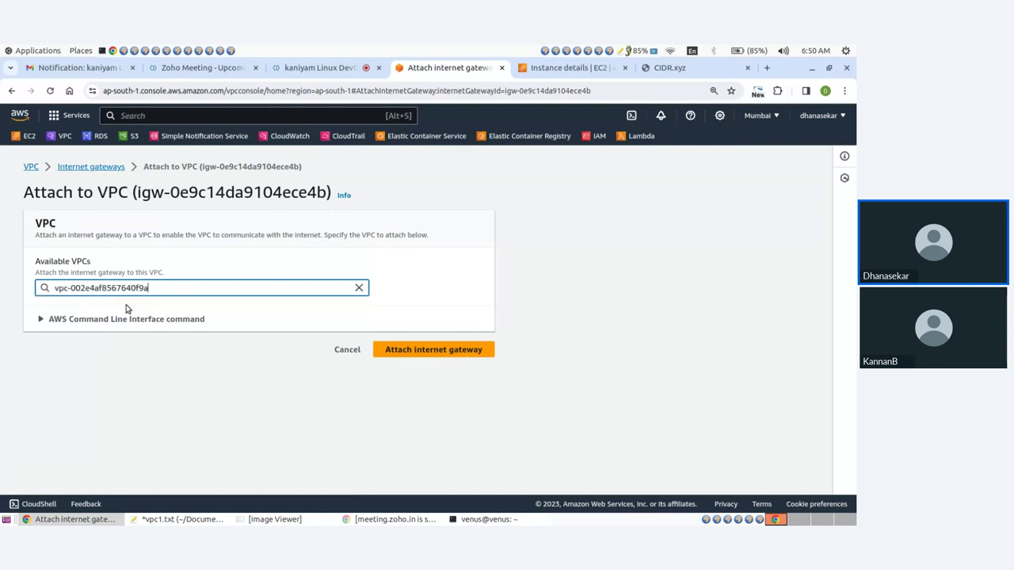
- Review the equivalent Linux AWS CLI attach command, collapse it again and attach the internet gateway to the chosen VPC
click(43, 321)
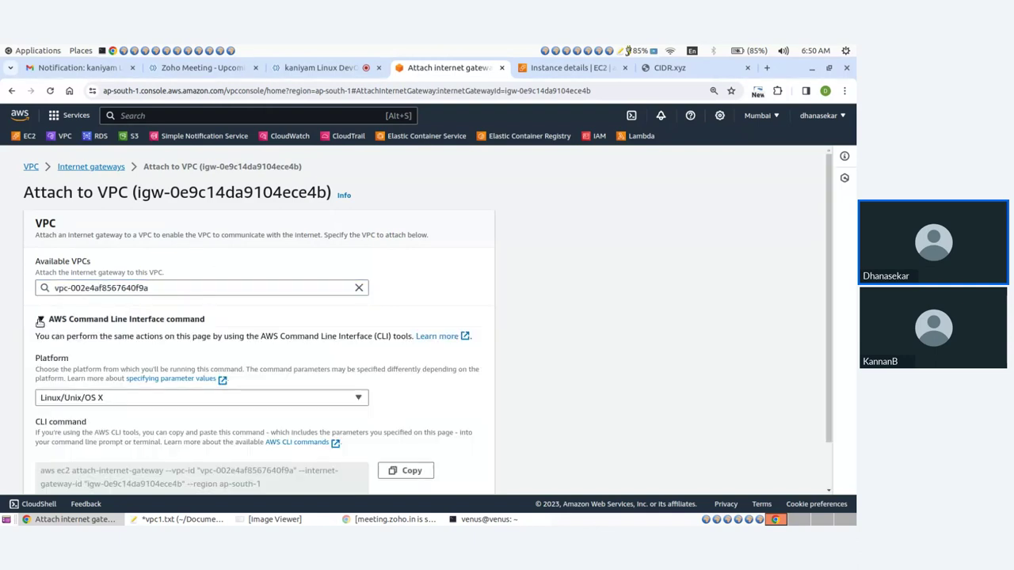
scroll(99, 390, down, 2)
drag(41, 417, 263, 433)
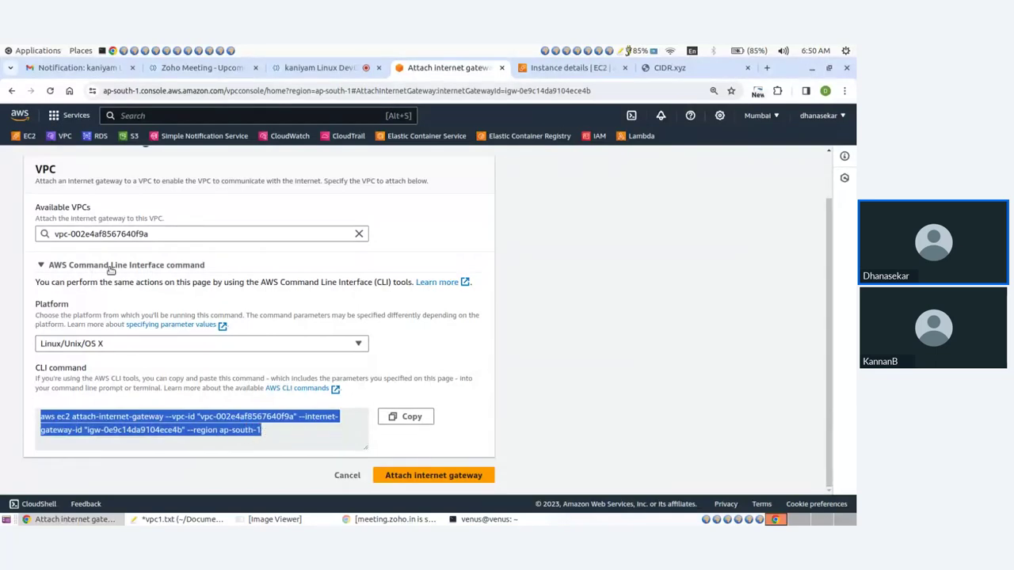
click(40, 267)
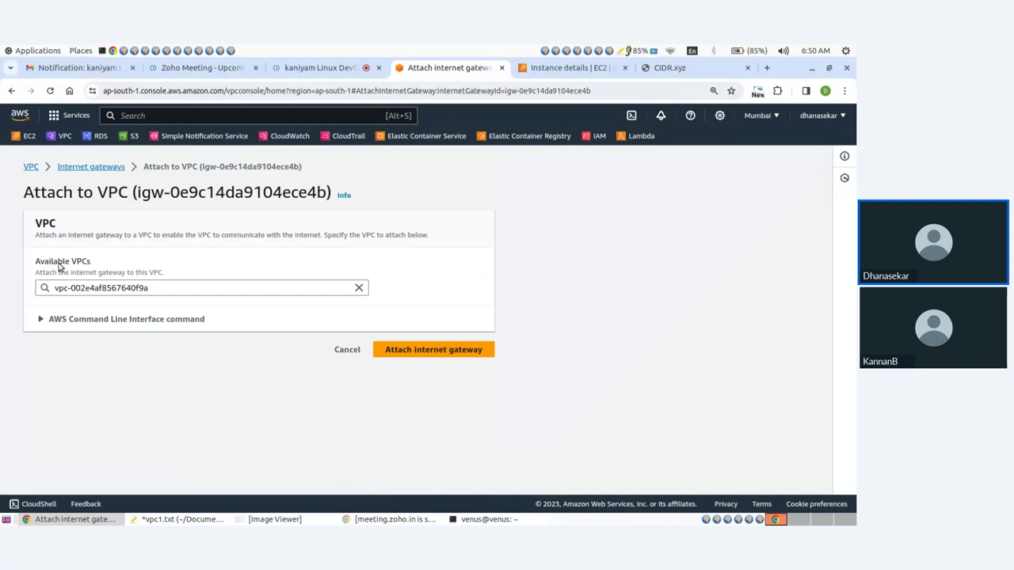
click(417, 352)
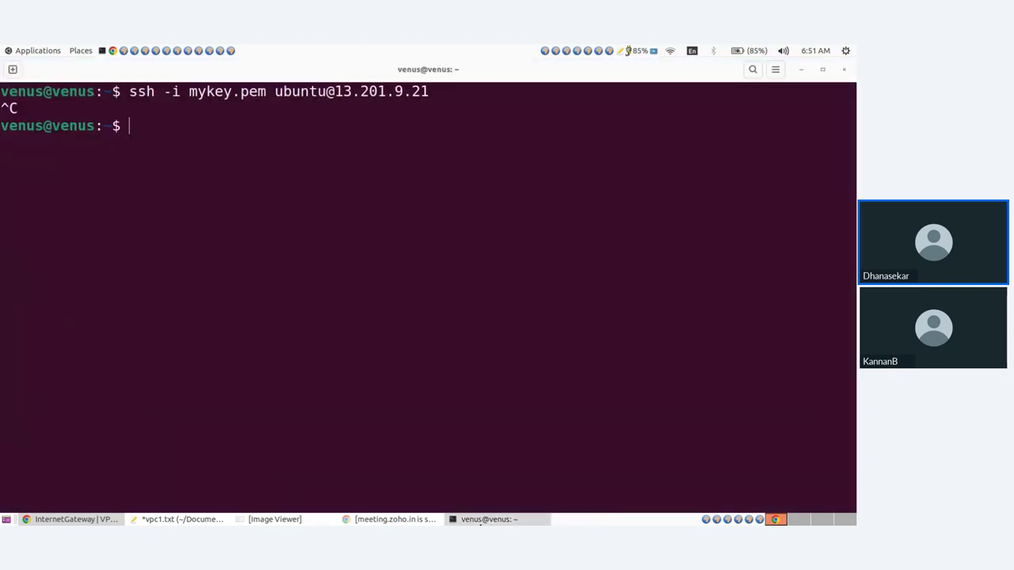
- Switch to the terminal, recall the previous ssh command without running it, and return to the browser
click(484, 519)
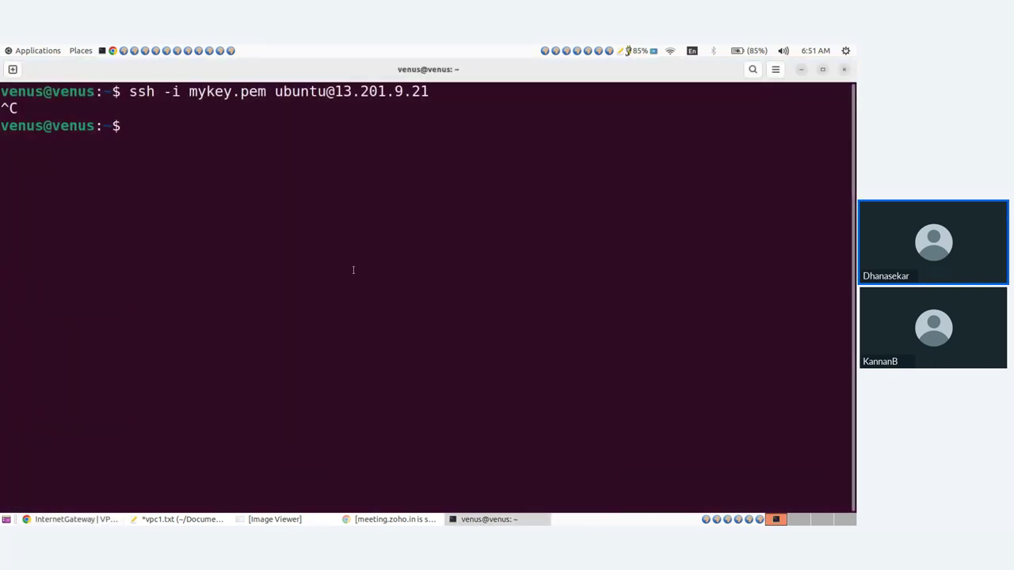
key(Up)
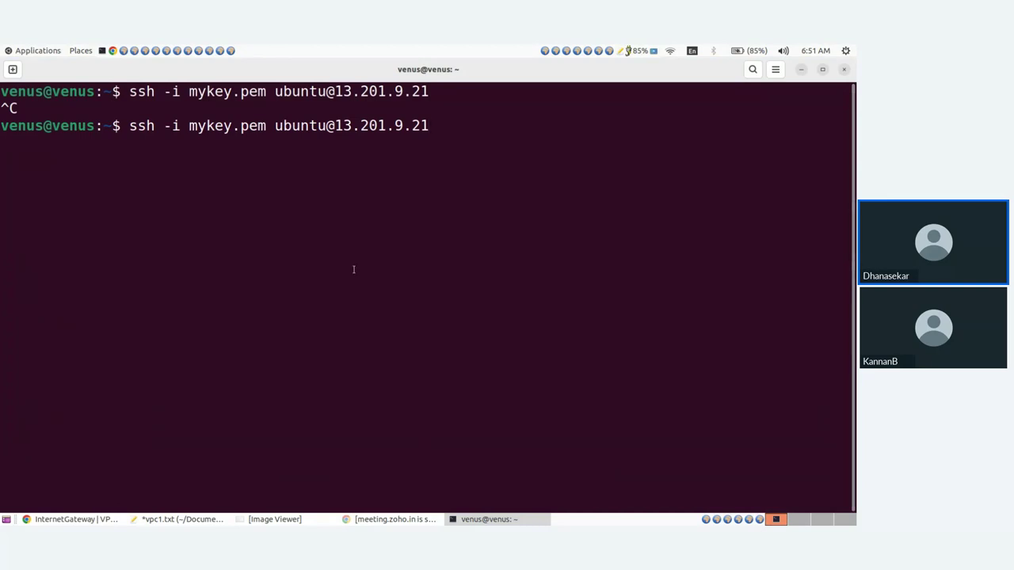
key(alt+Tab)
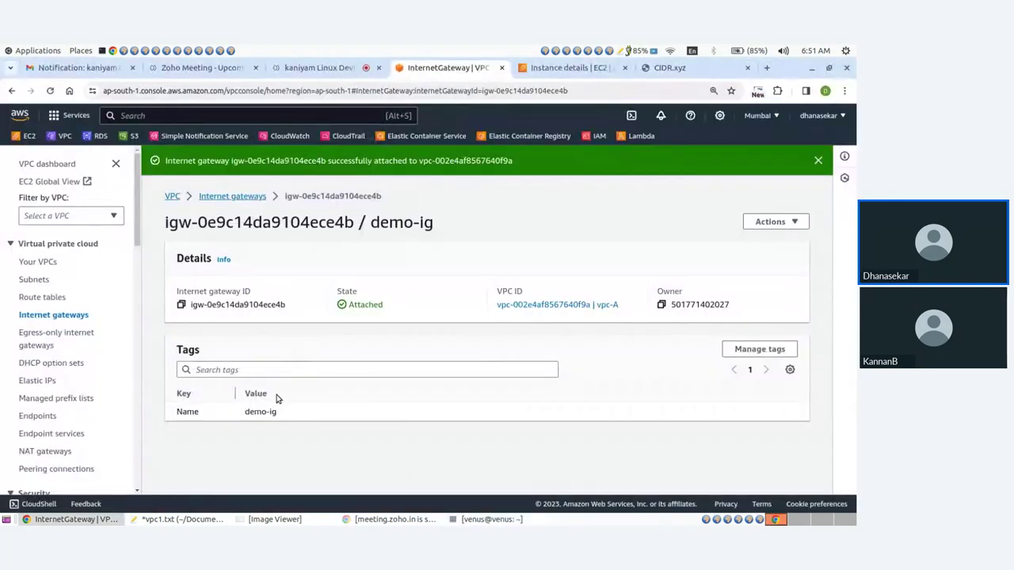
- Select the my-public-rt route table and open its routes for editing
click(43, 298)
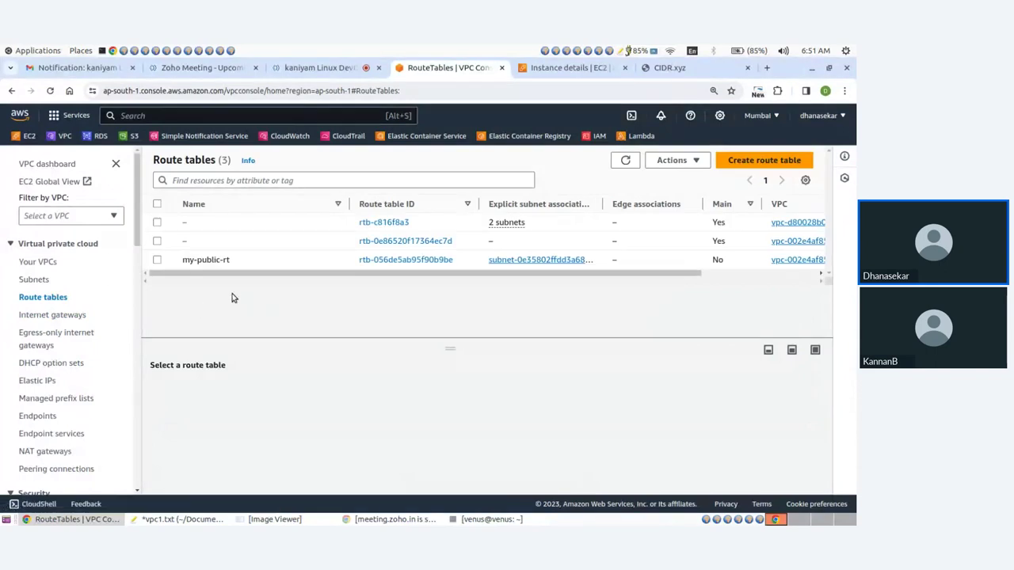
click(157, 261)
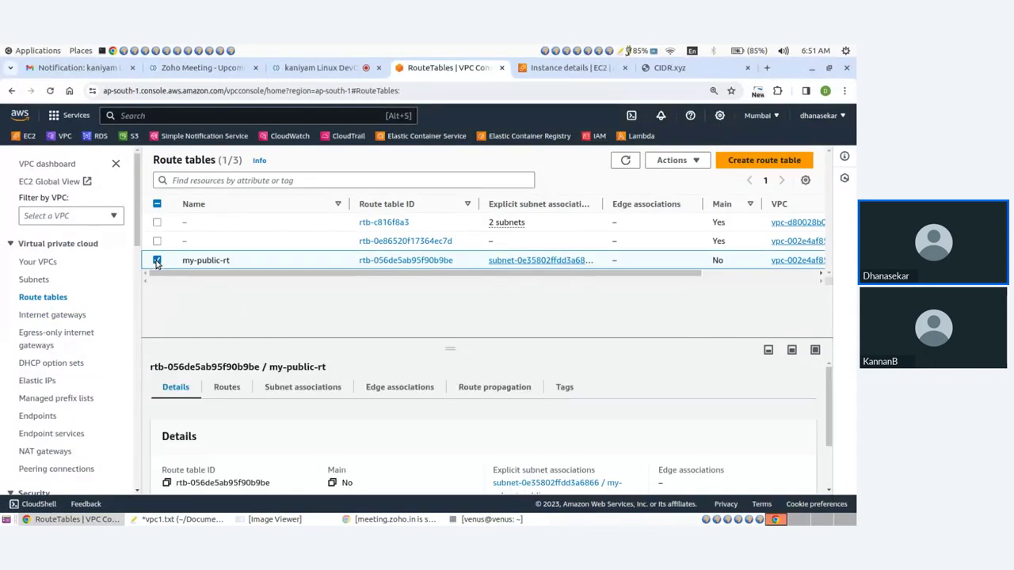
click(227, 390)
scroll(227, 392, down, 1)
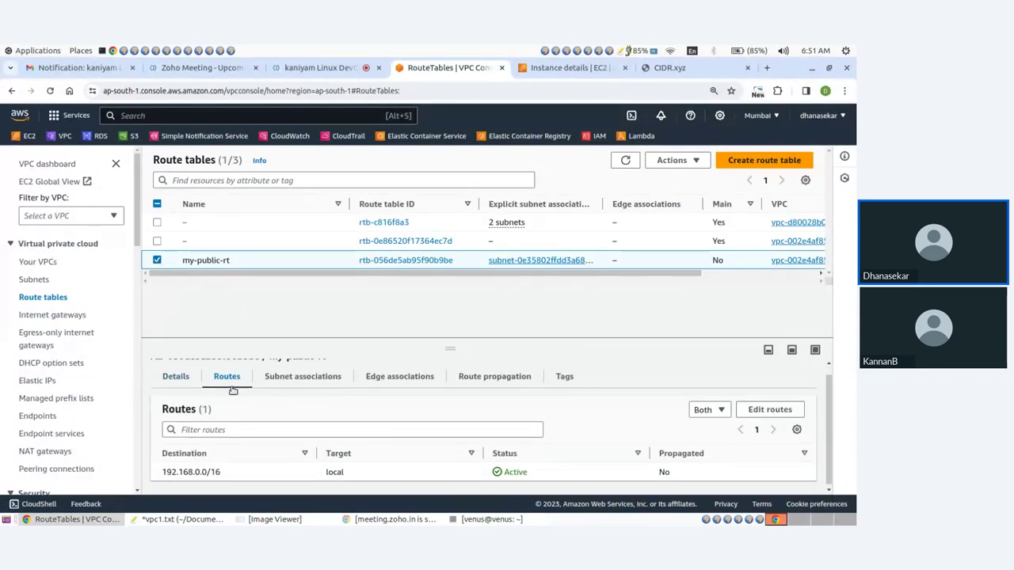
click(759, 409)
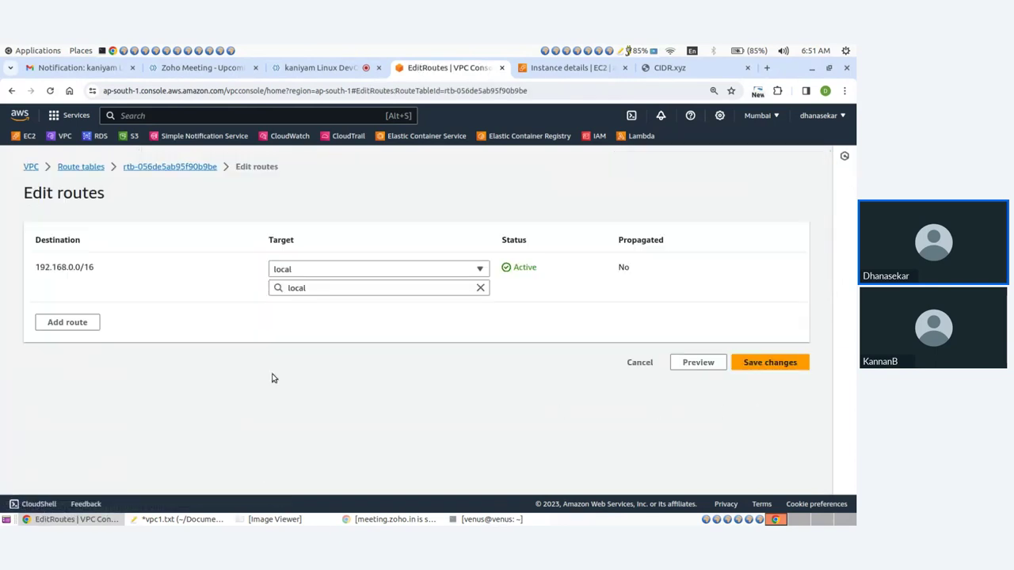
- Add a route with destination 0.0.0.0/0 and the internet gateway demo-ig as target, and save the changes
click(72, 325)
click(79, 319)
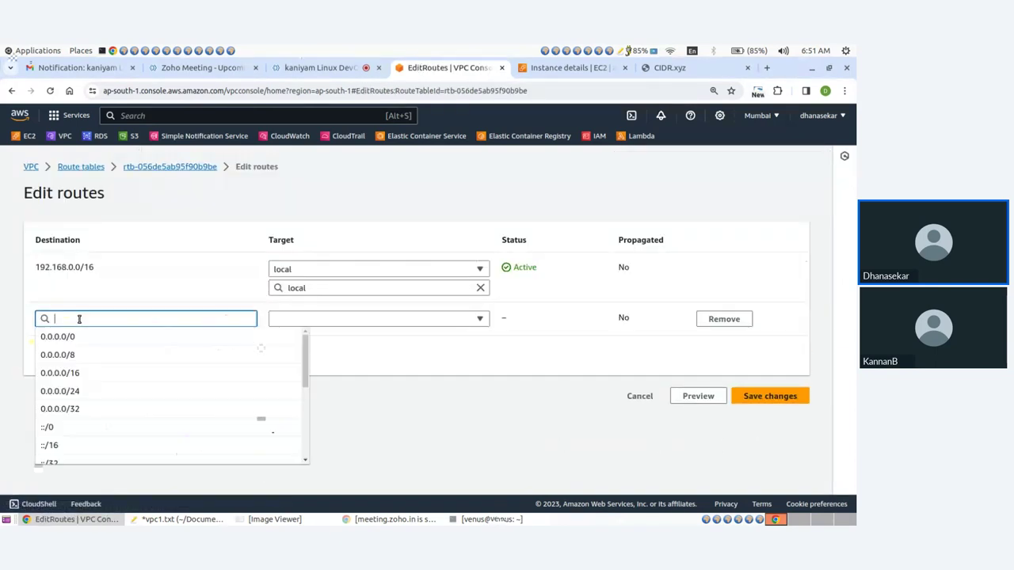
click(57, 336)
click(319, 320)
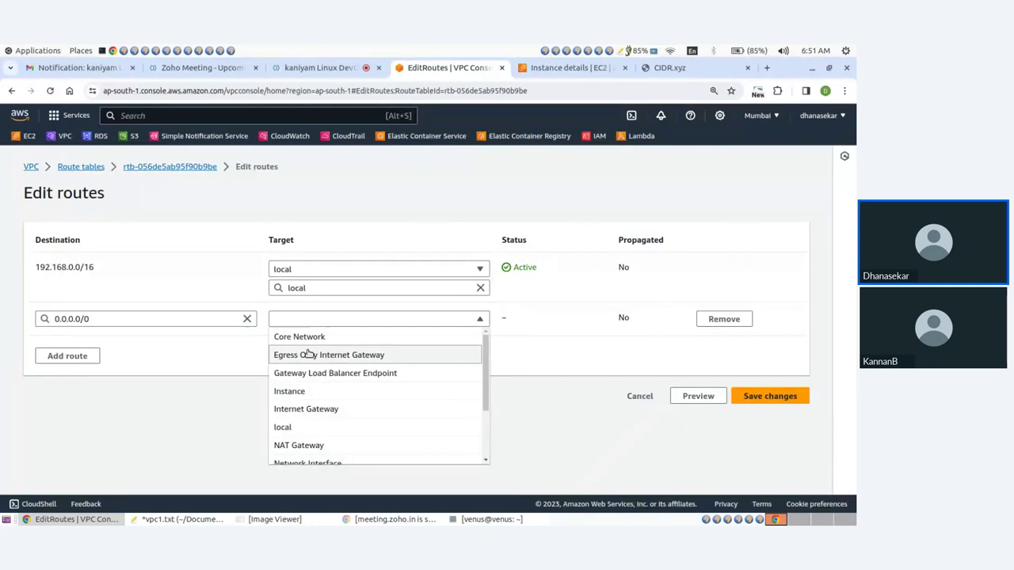
click(306, 409)
click(323, 337)
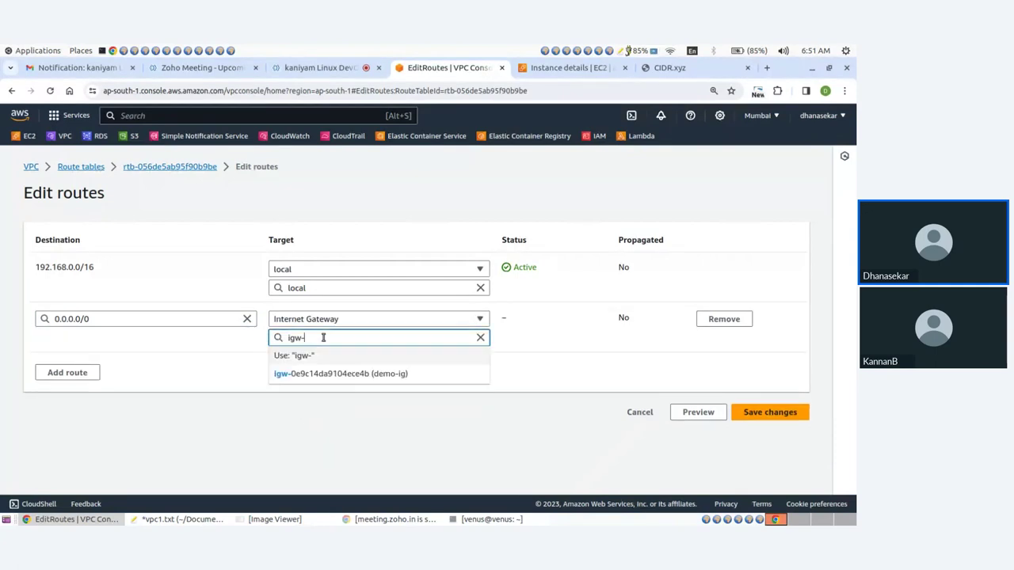
click(361, 376)
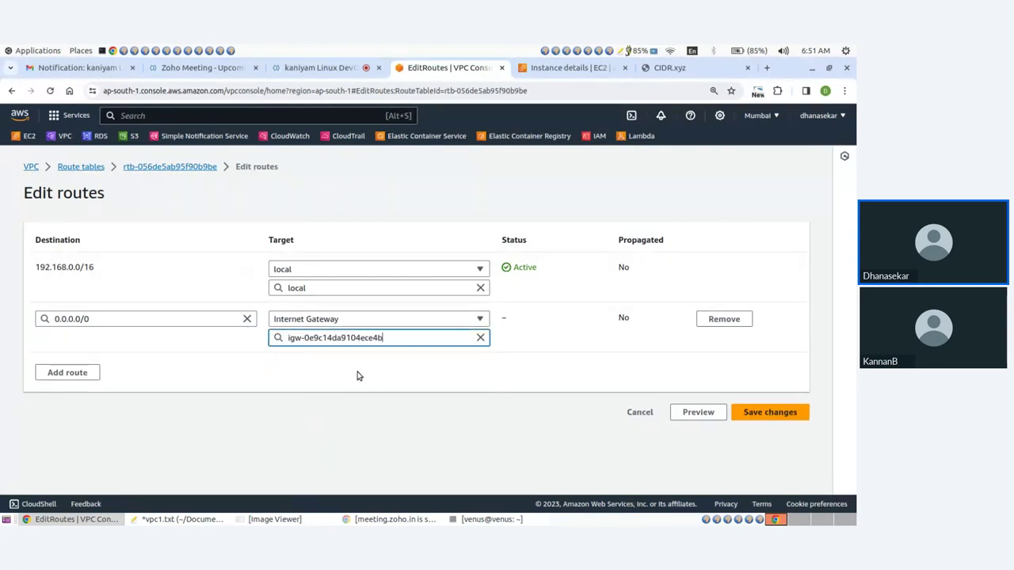
click(478, 388)
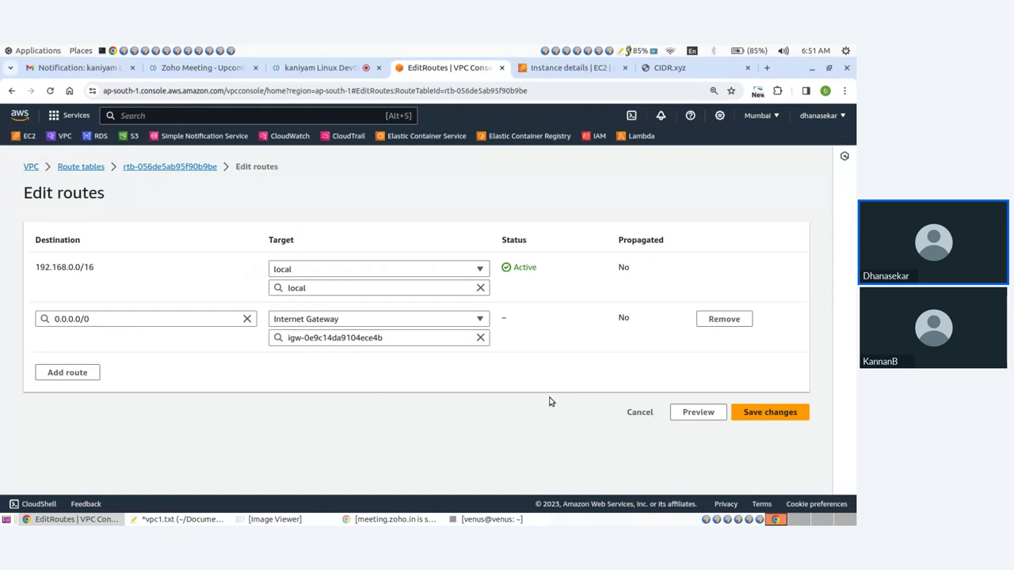
click(762, 413)
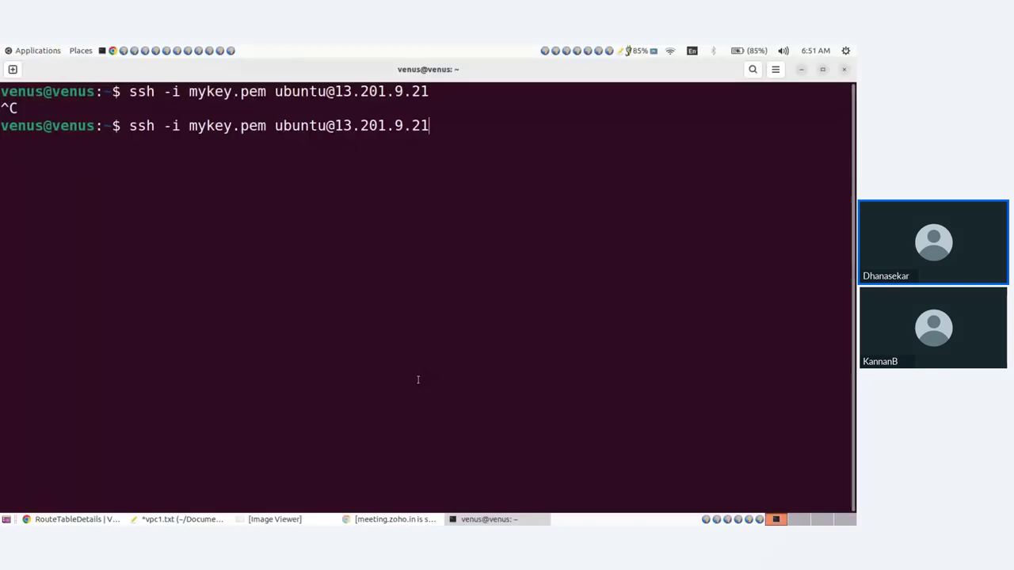
key(Return)
text(yes)
key(Return)
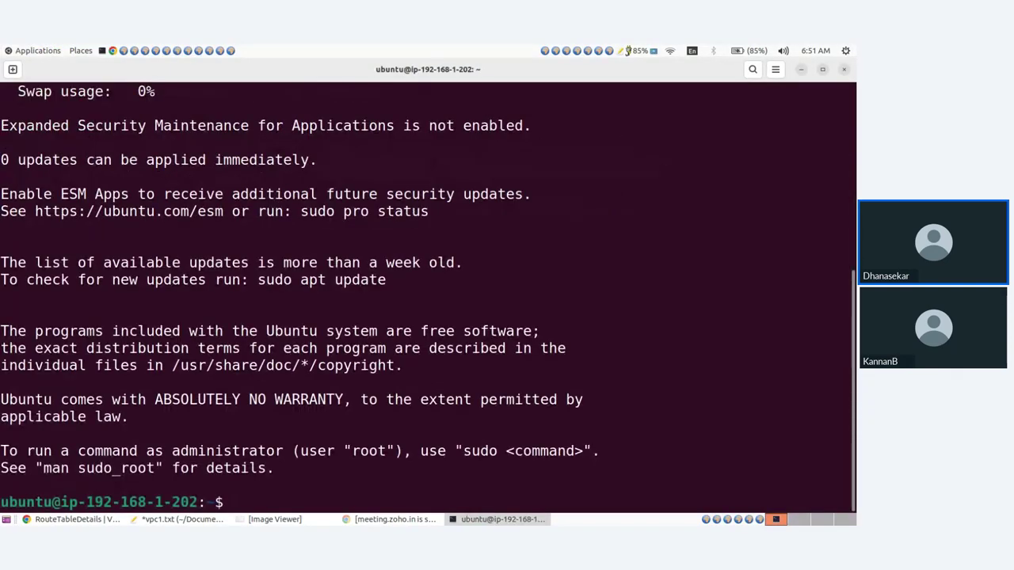
key(ctrl+l)
key(Return)
key(Return)
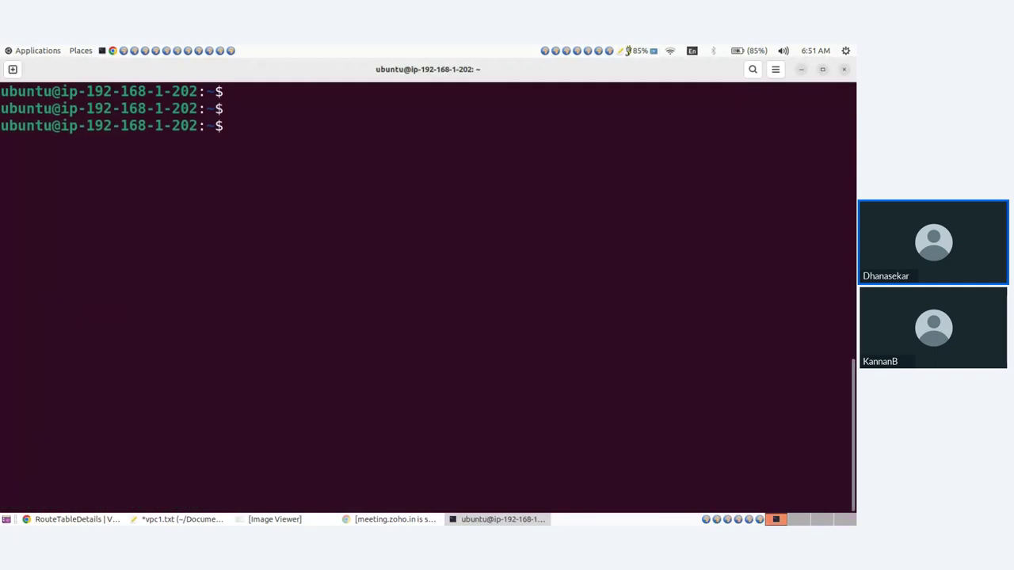
- Switch to the image viewer, review the z1customVPC.png diagram and go on to the z2private-subnet.png diagram
key(alt+Tab)
key(Tab)
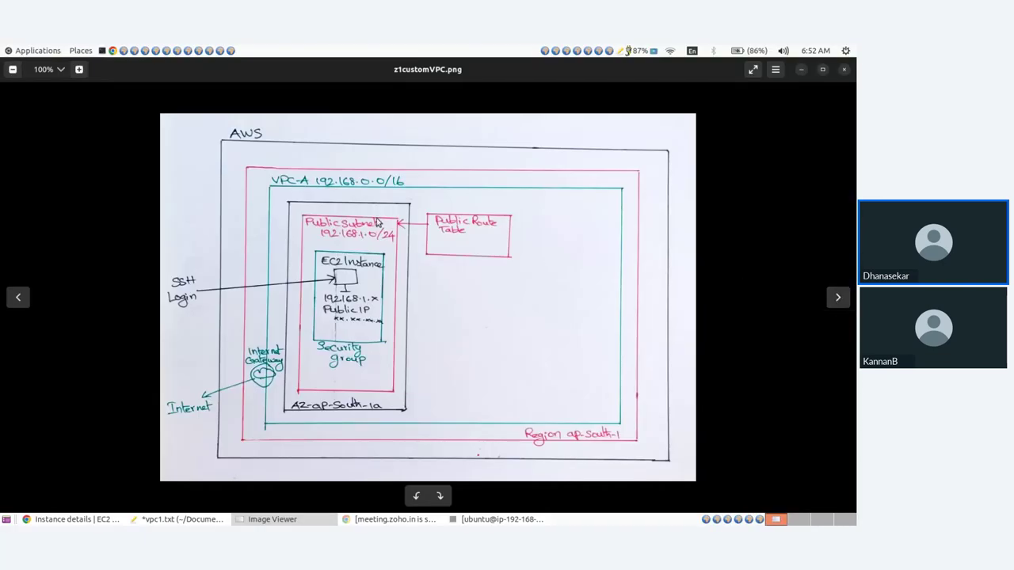
click(840, 298)
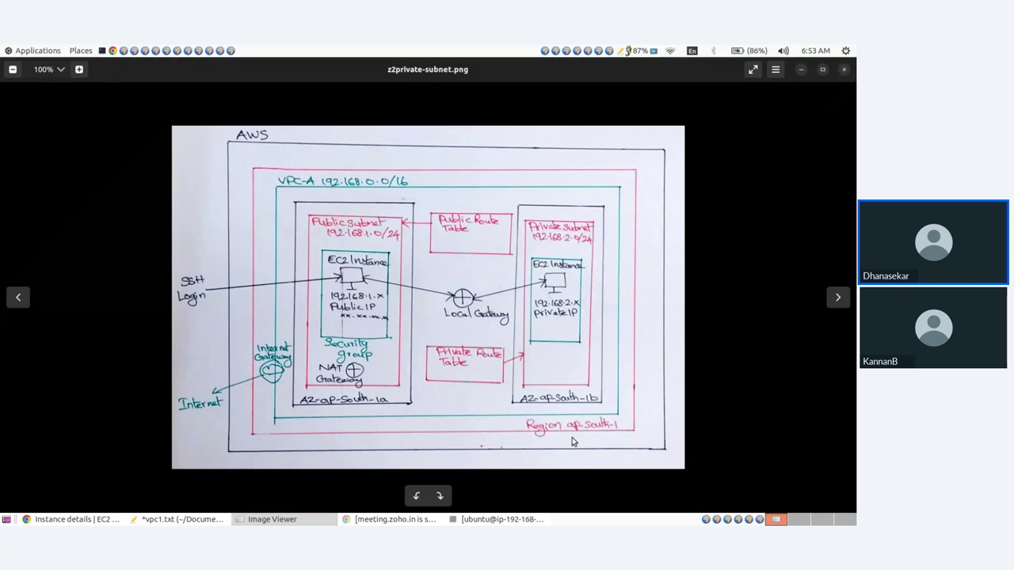
- Switch to the browser's VPC console and start creating a subnet in vpc-A
click(112, 522)
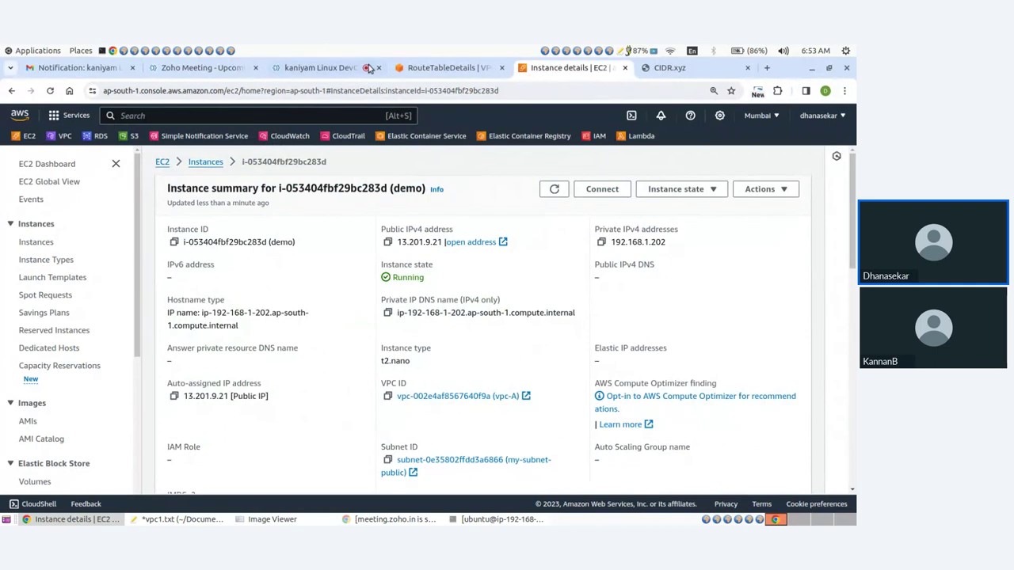
click(448, 68)
click(34, 279)
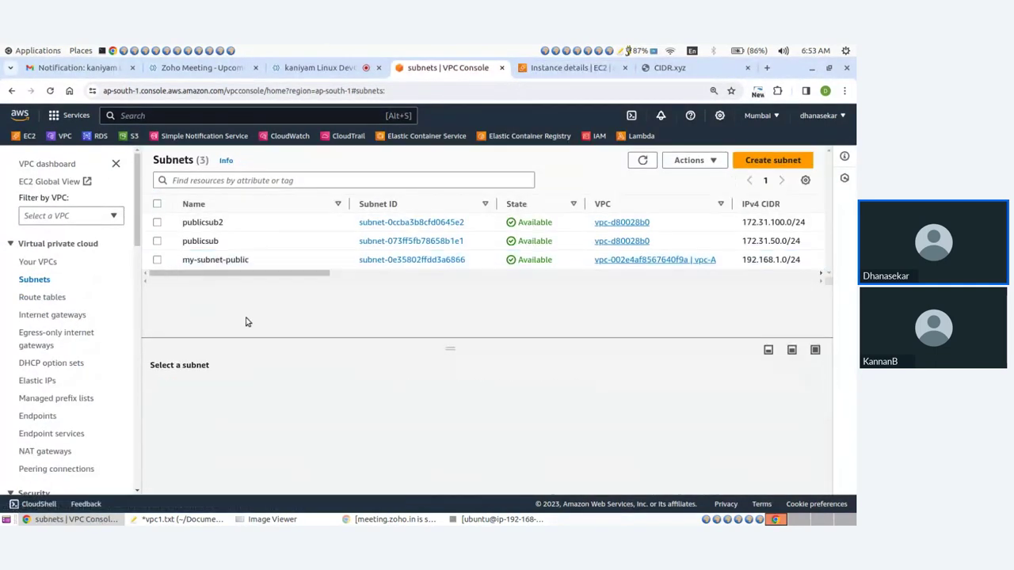
click(753, 161)
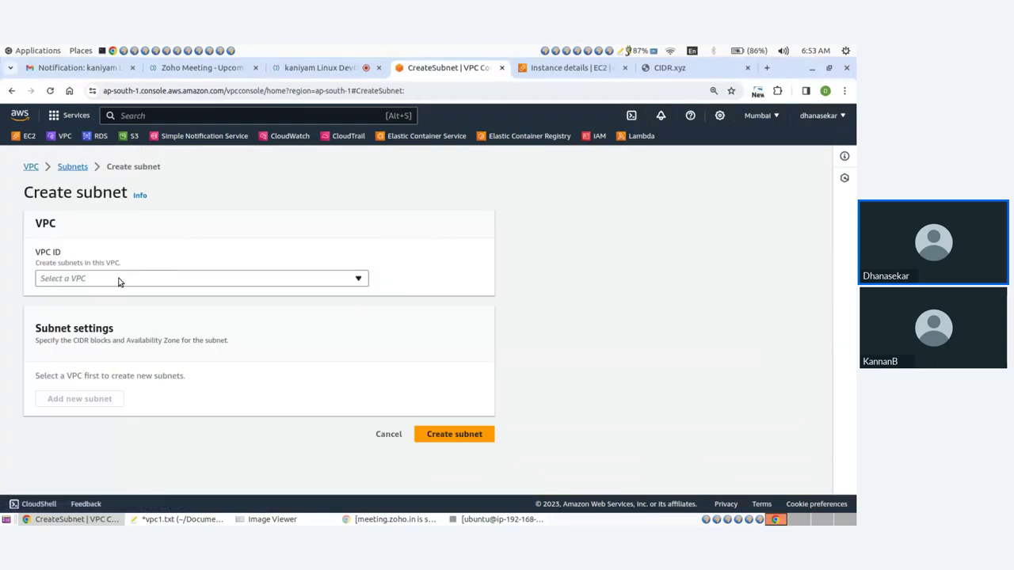
click(119, 278)
click(98, 317)
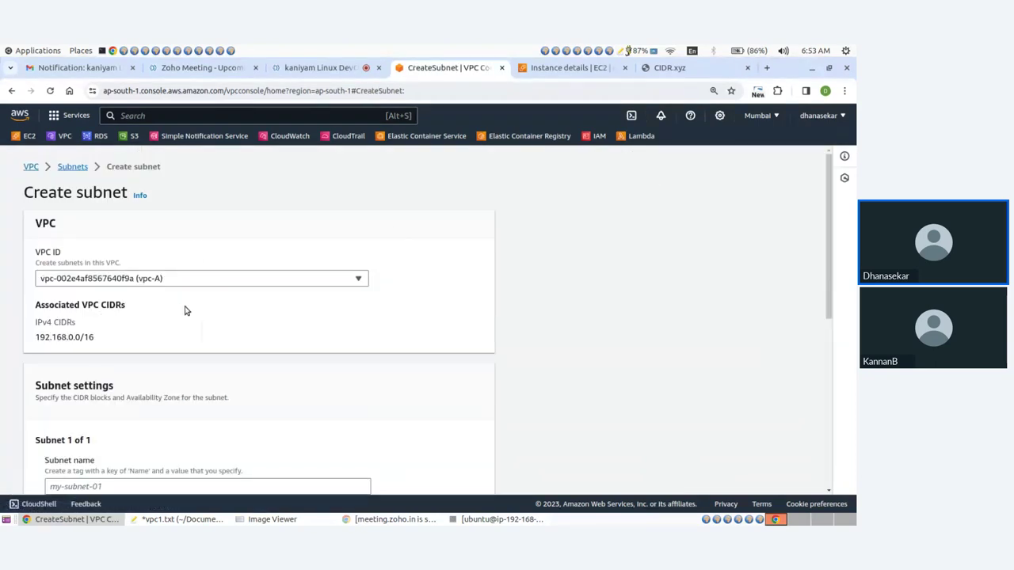
- Name the subnet my-subnet-private, check the zone in the z2private-subnet.png diagram and set the availability zone to ap-south-1b
scroll(182, 310, down, 2)
scroll(178, 310, down, 2)
click(100, 294)
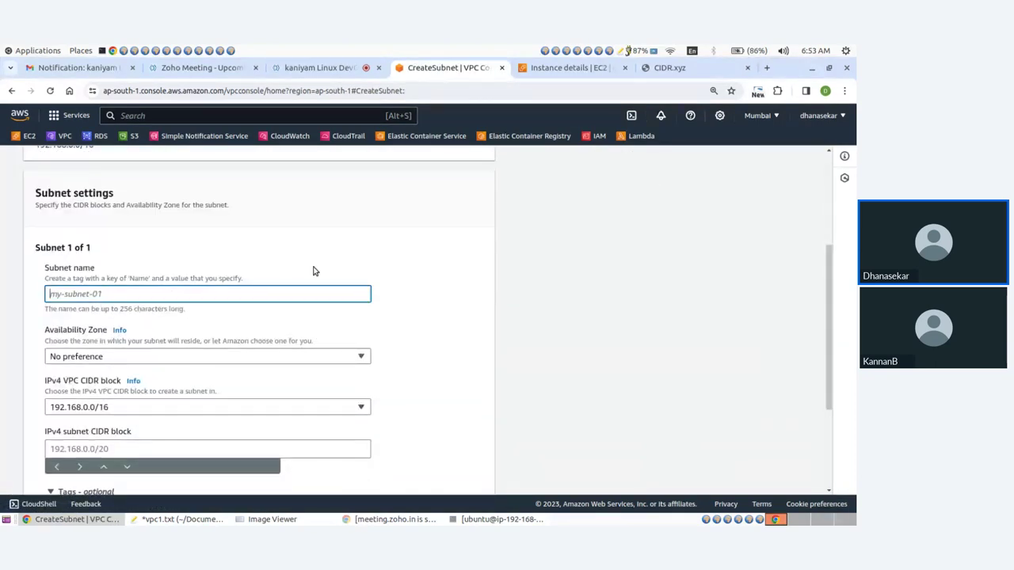
text(my-subnet-private)
scroll(178, 310, down, 2)
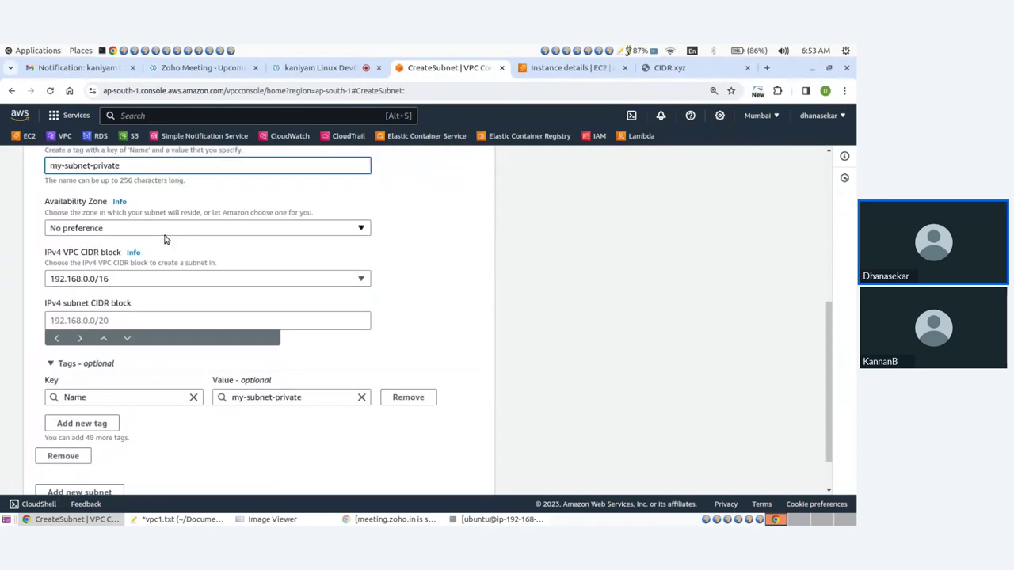
click(241, 519)
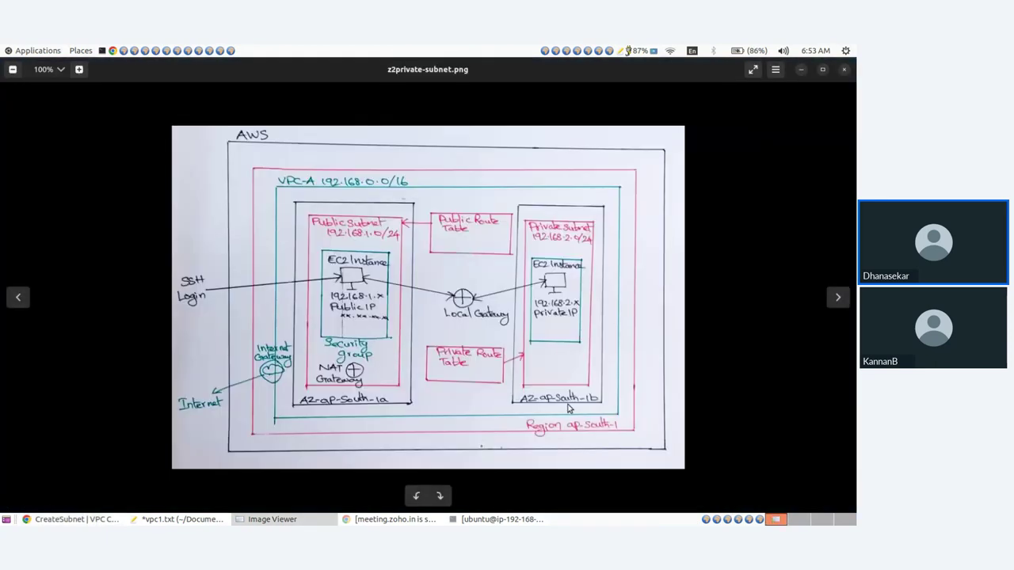
click(303, 522)
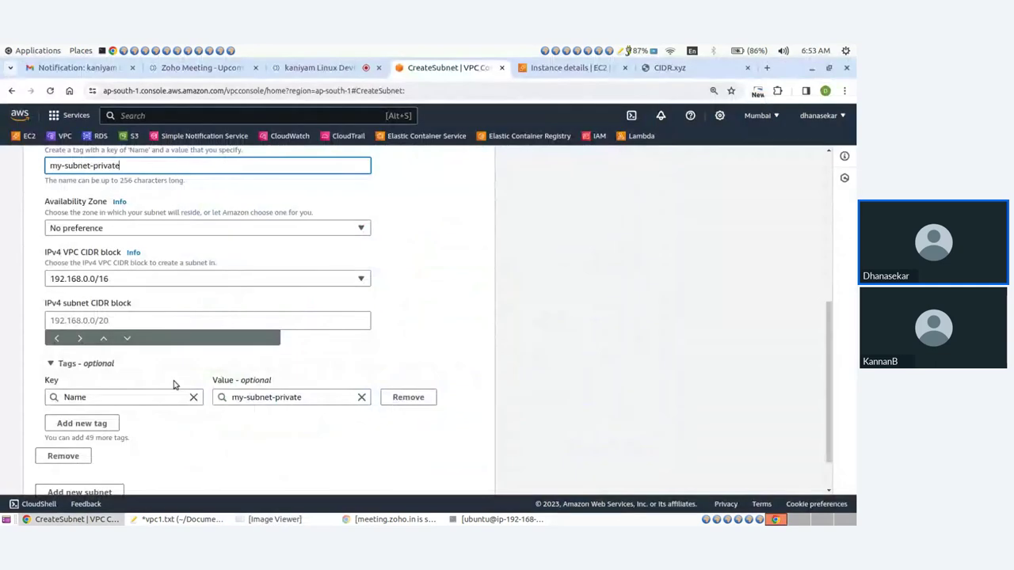
click(121, 230)
click(147, 265)
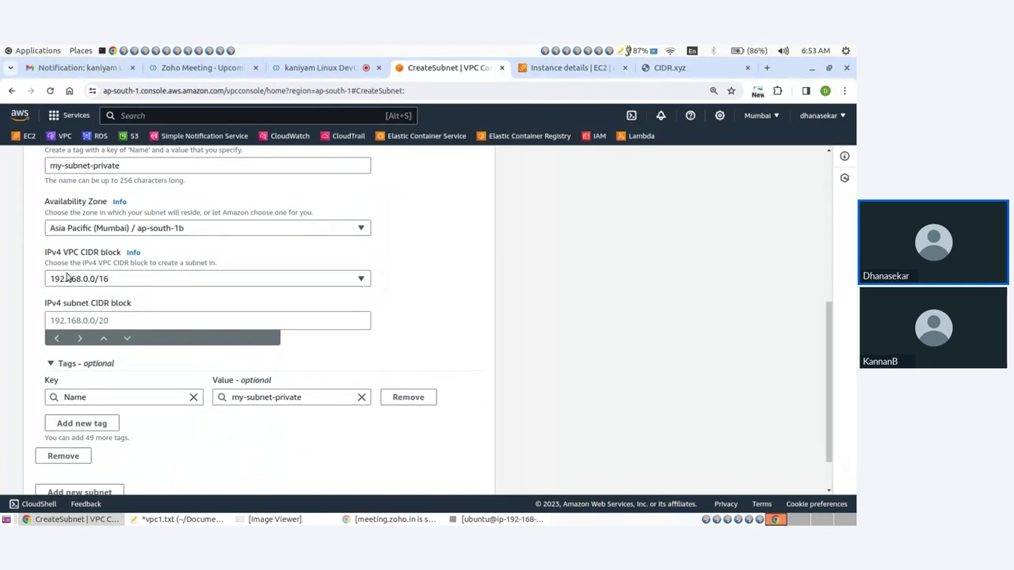
- Set the IPv4 subnet CIDR block to 192.168.2.0/24 and create the subnet
click(115, 316)
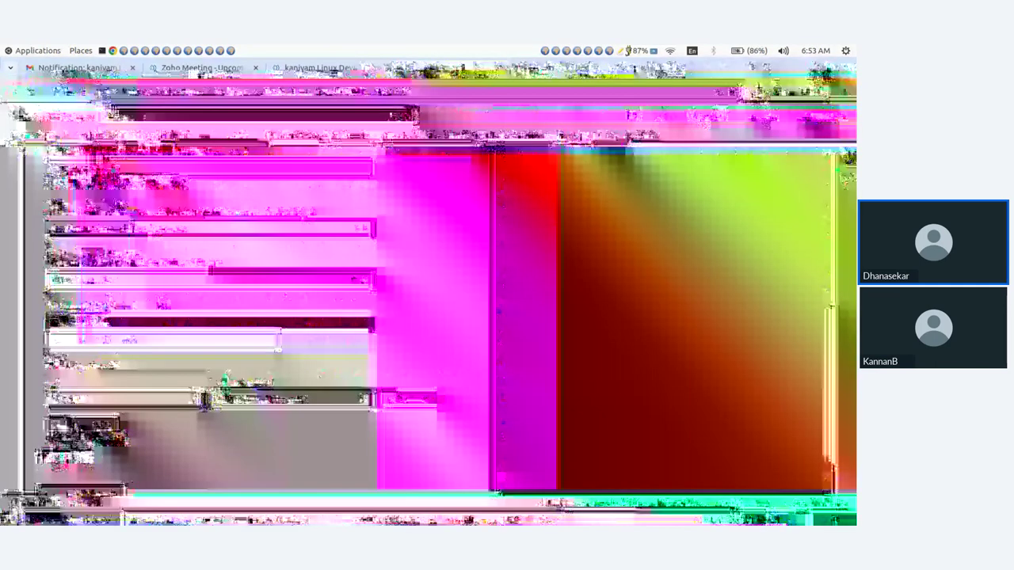
text(192.168)
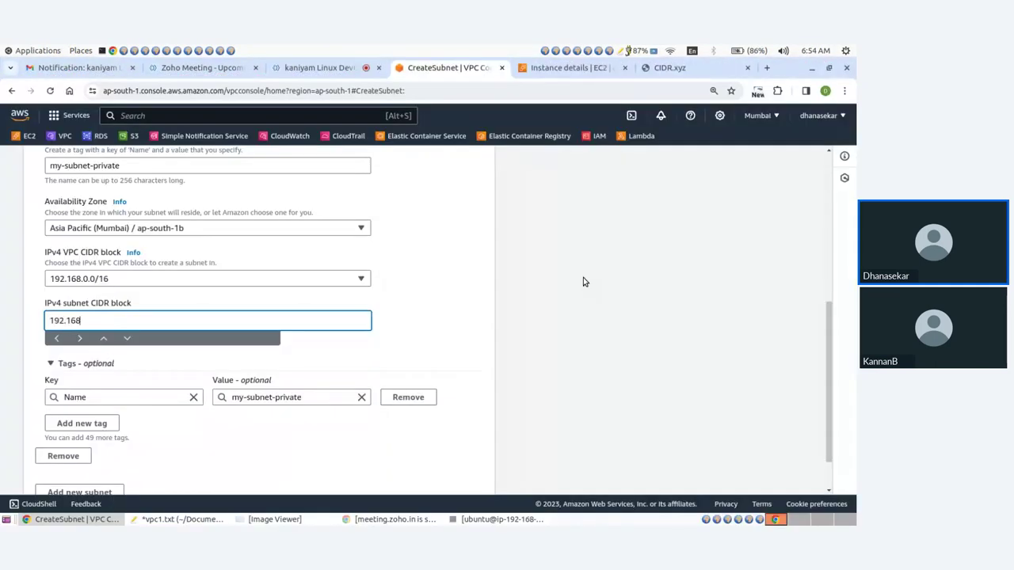
text(.)
text(2.0/24)
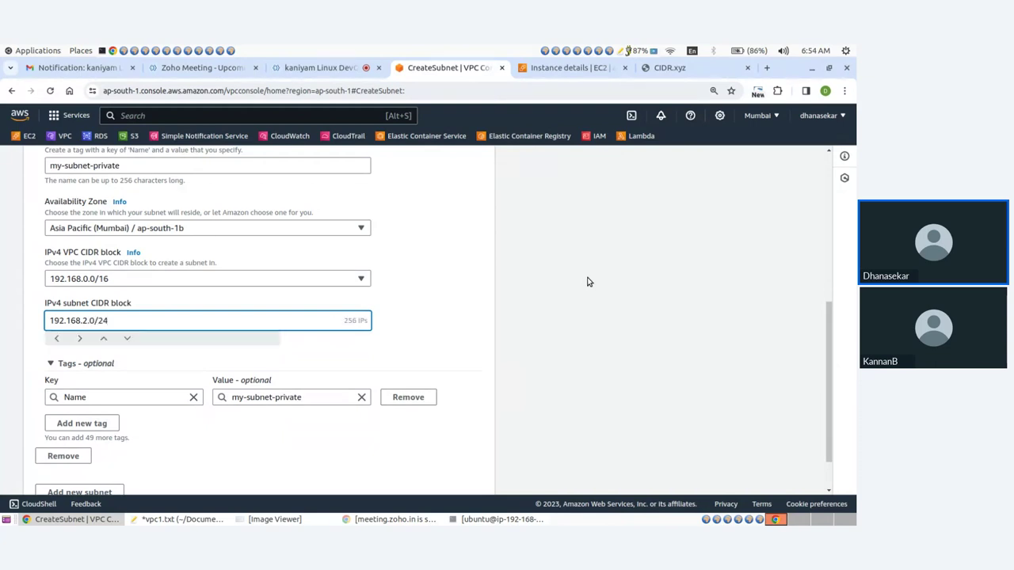
click(452, 321)
scroll(451, 320, down, 5)
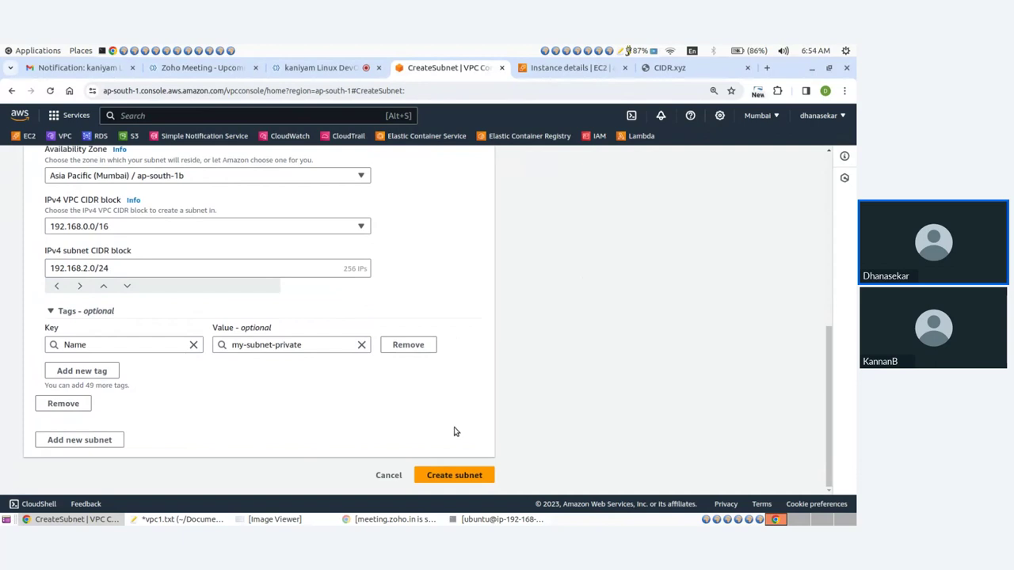
click(462, 477)
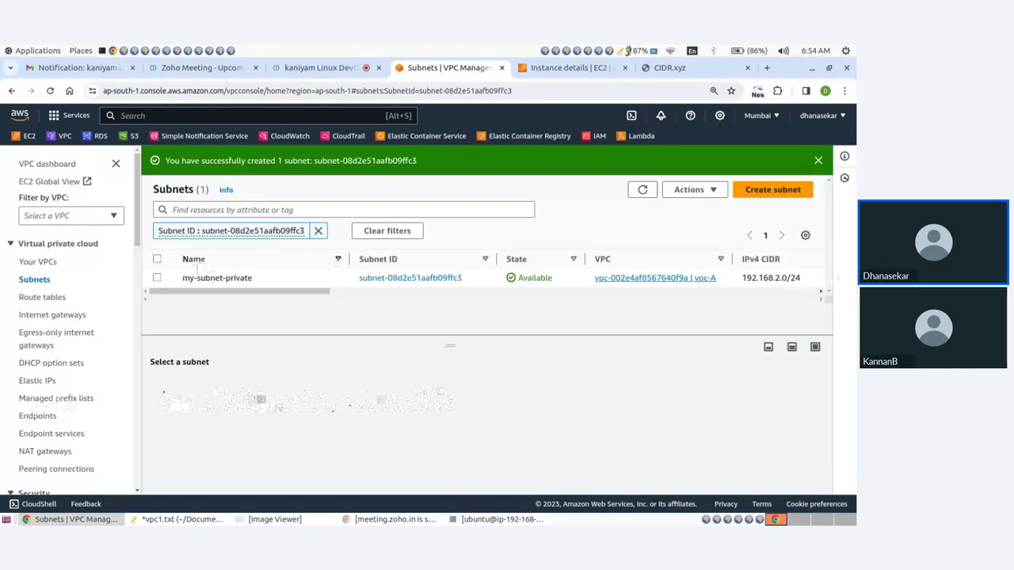
- Create a route table named my-private-rt in vpc-A
click(61, 296)
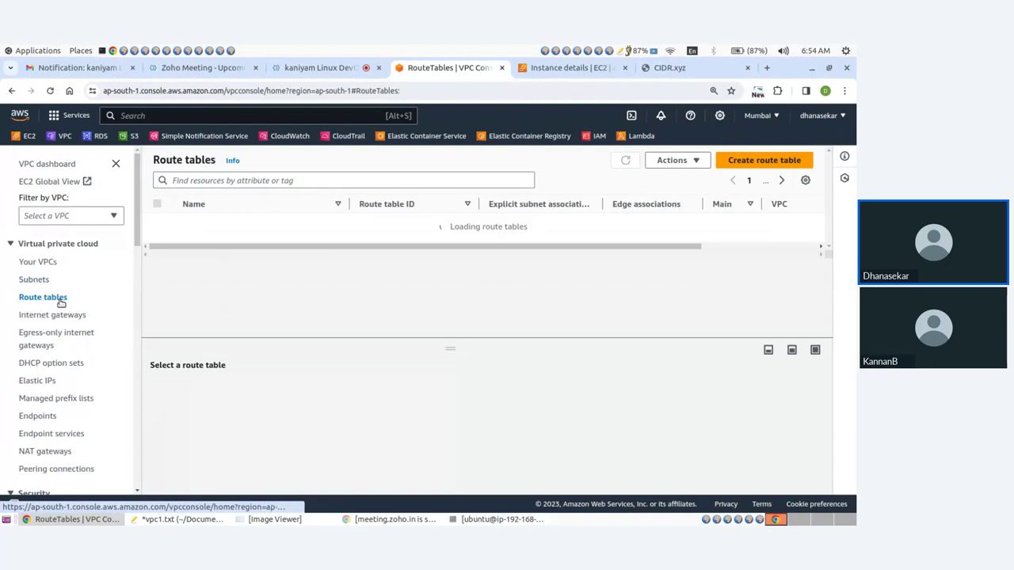
click(752, 163)
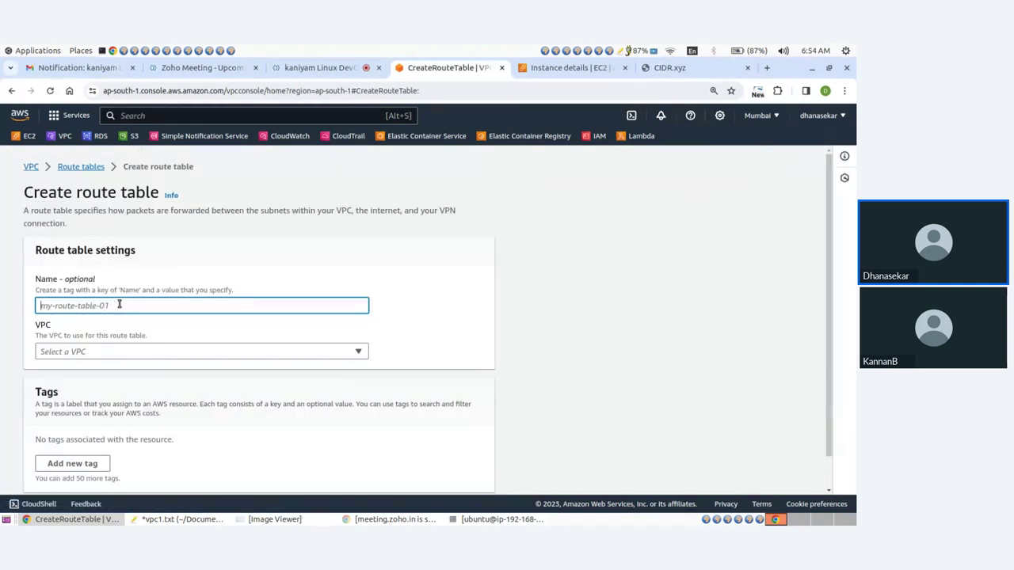
text(m)
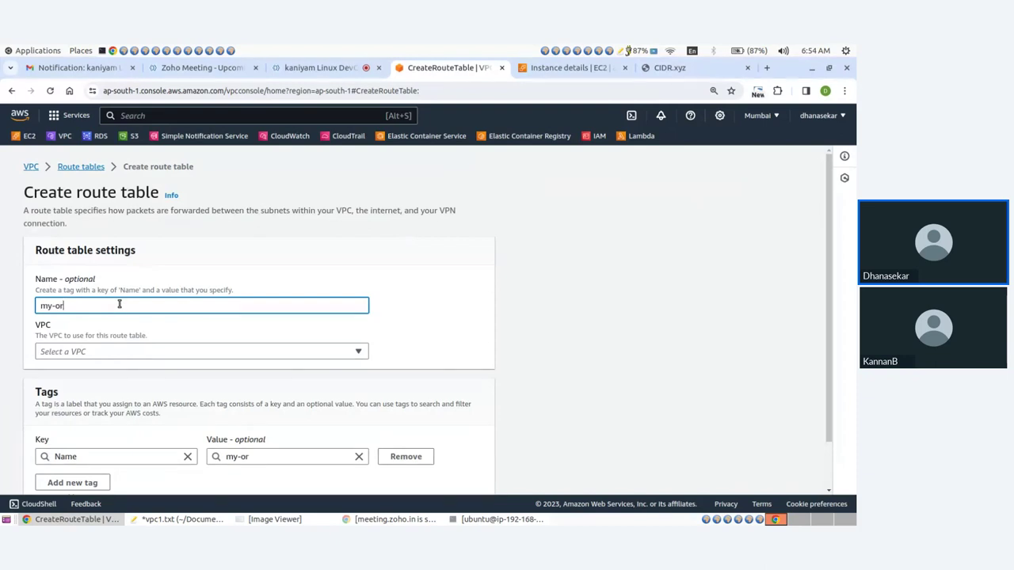
text(y-or)
key(BackSpace)
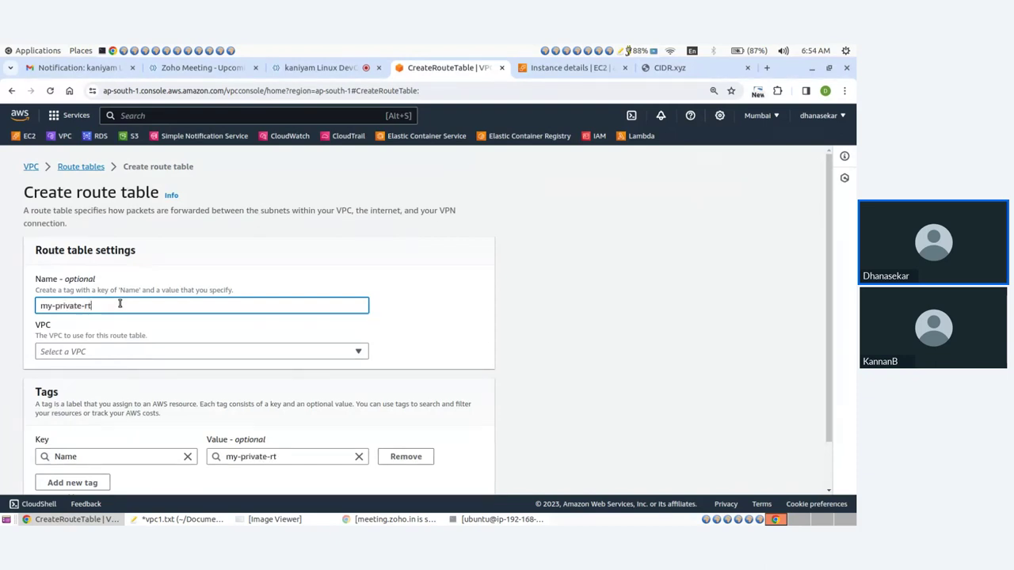
click(123, 354)
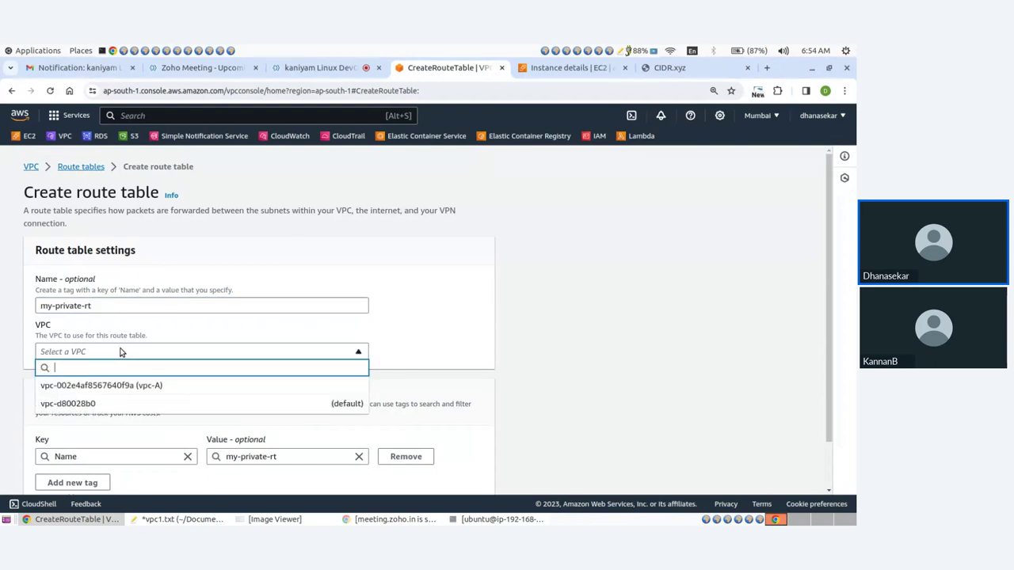
click(136, 386)
scroll(254, 343, down, 2)
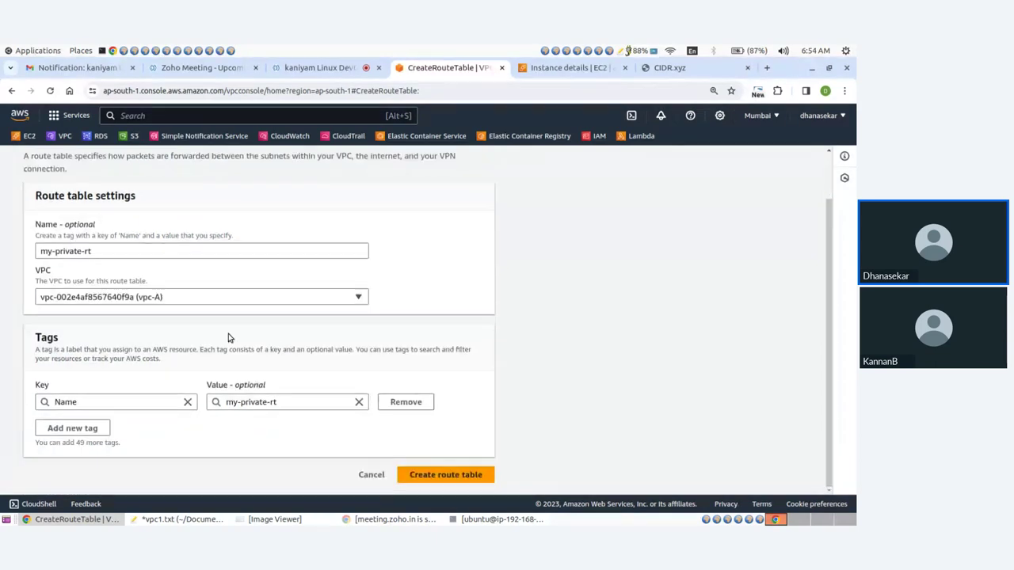
click(436, 476)
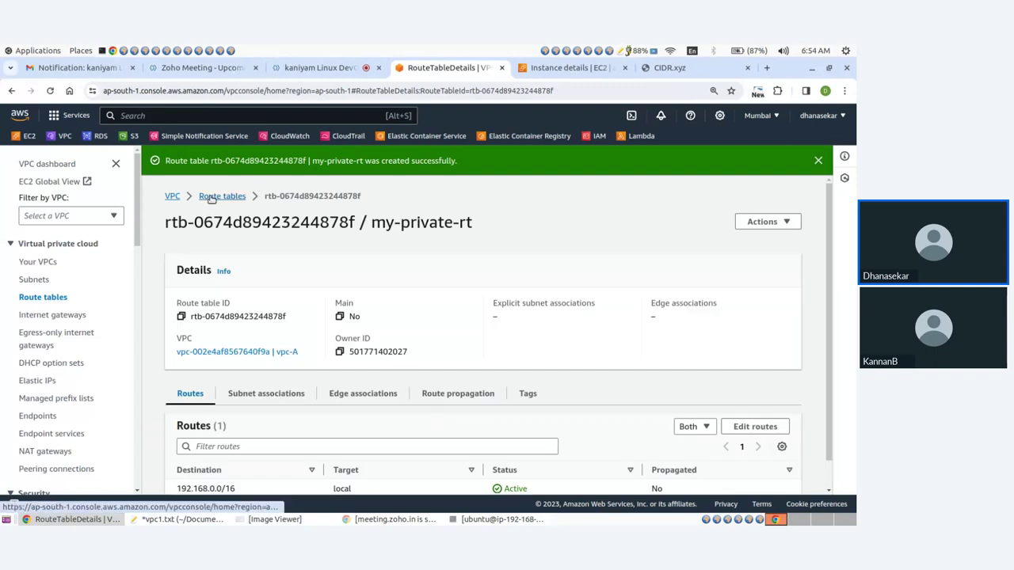
- Associate my-subnet-private with the my-private-rt route table and save the association
click(212, 197)
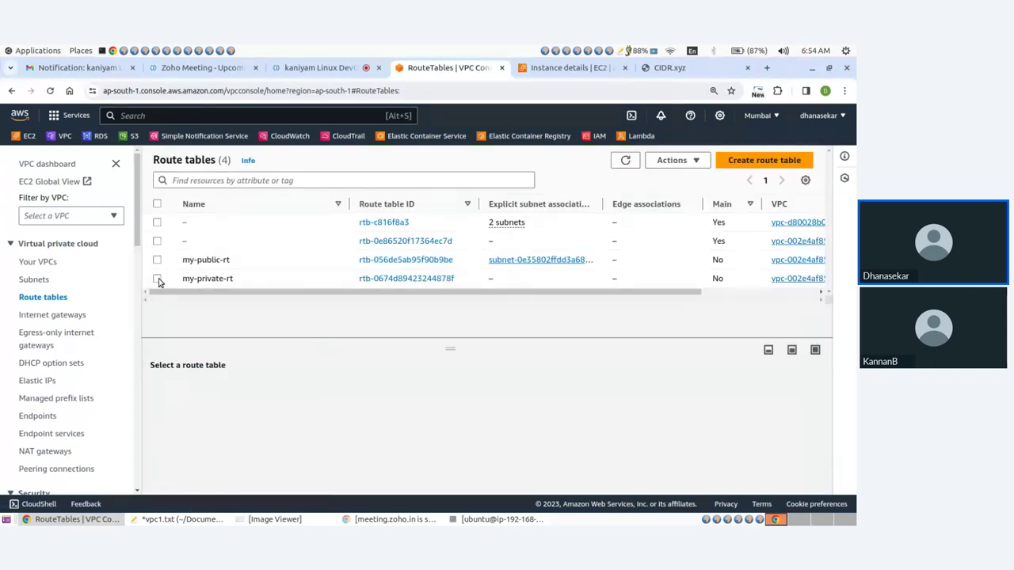
click(157, 279)
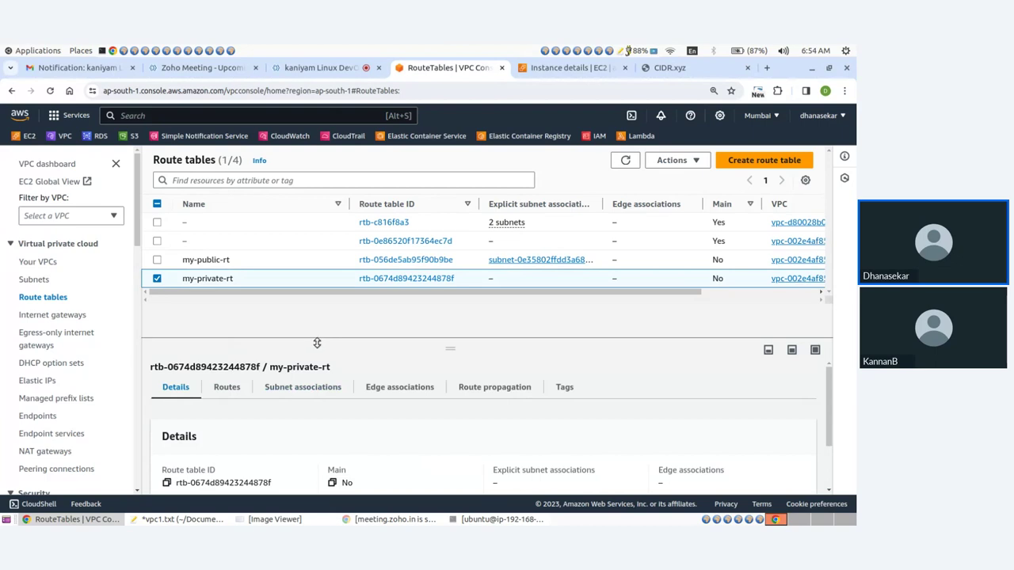
click(304, 386)
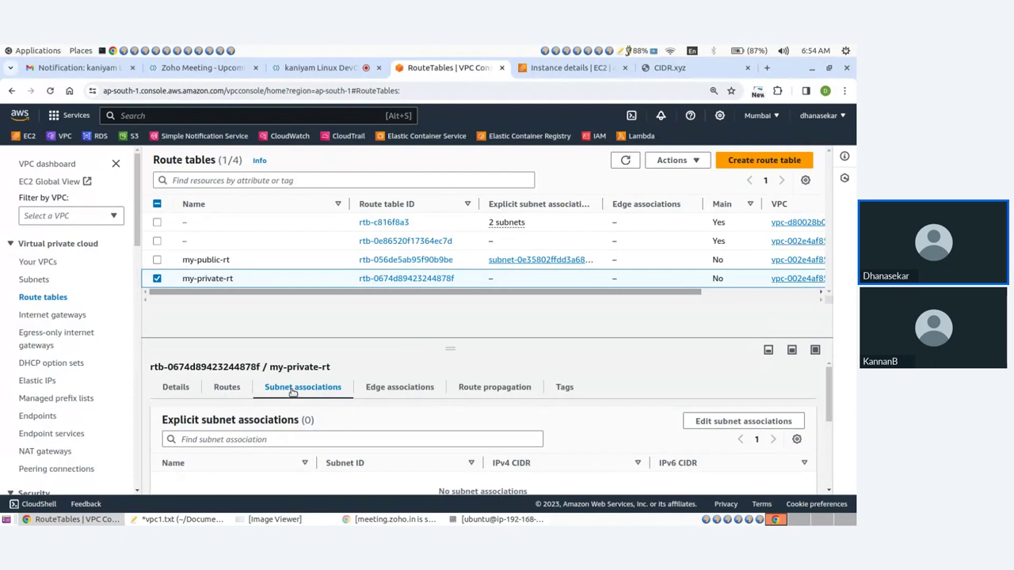
click(743, 422)
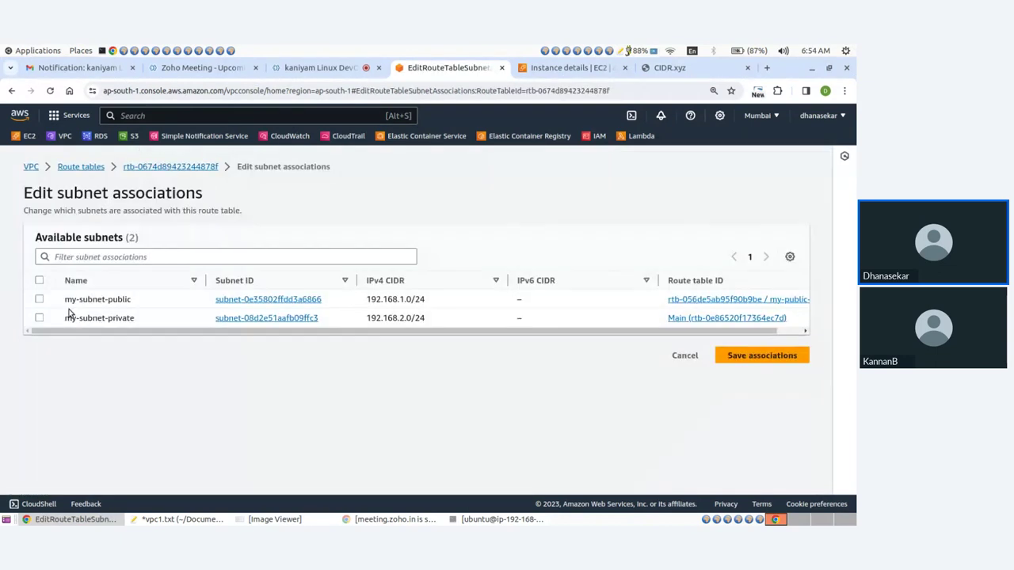
click(38, 317)
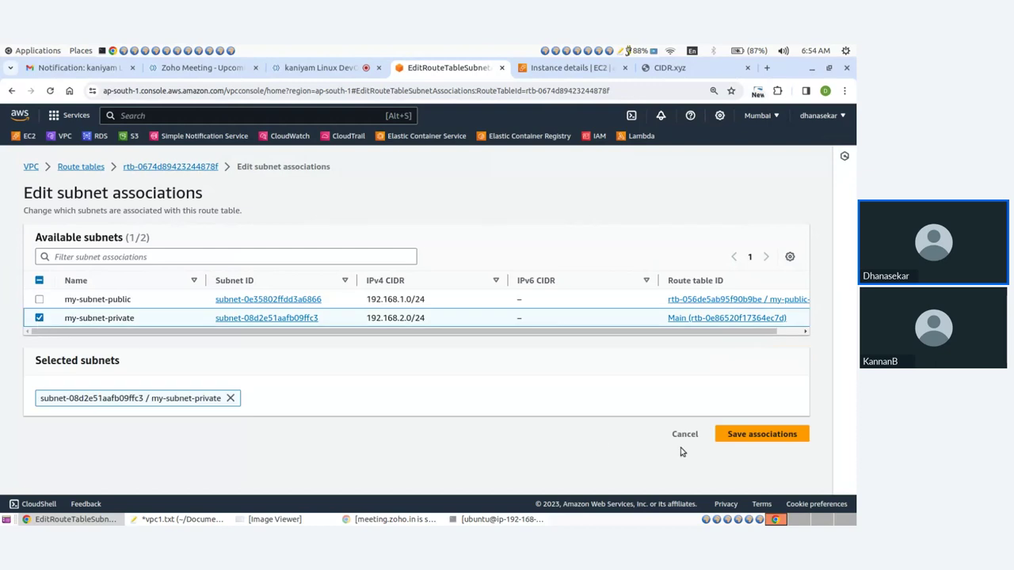
click(736, 436)
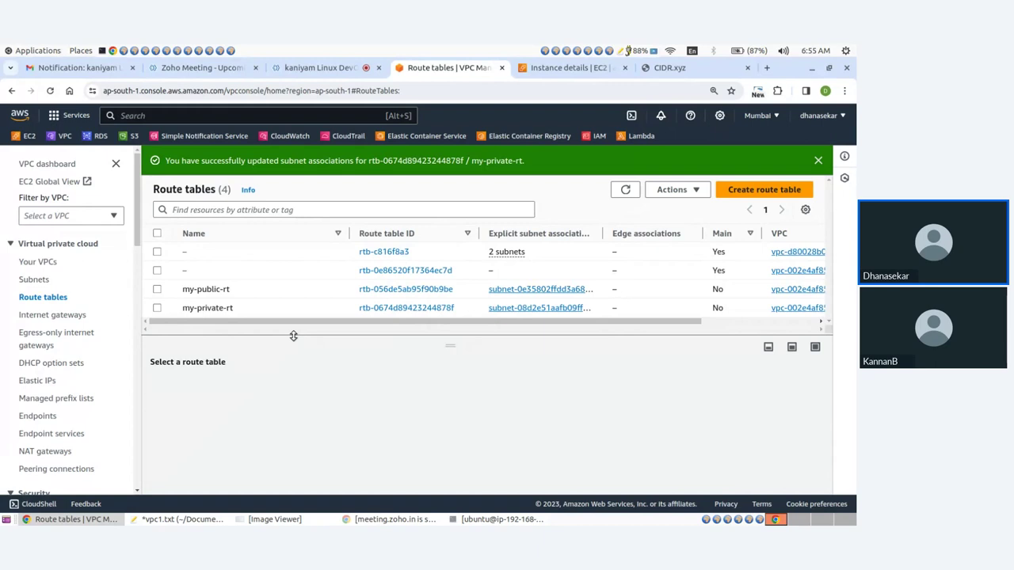
- Check the z2private-subnet.png diagram, return to the browser's EC2 console and start launching a new instance from the instances list
key(alt+Tab)
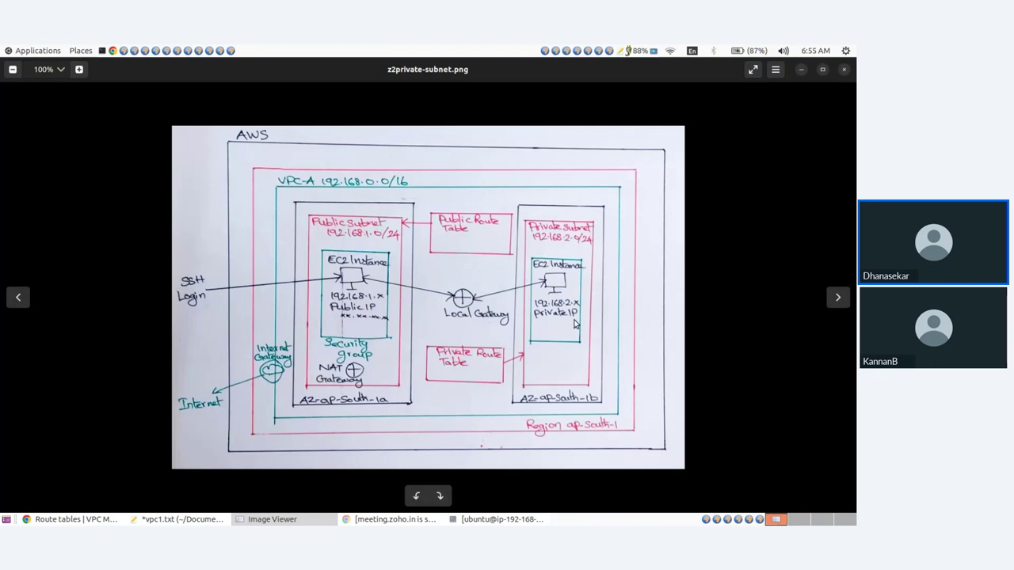
click(27, 519)
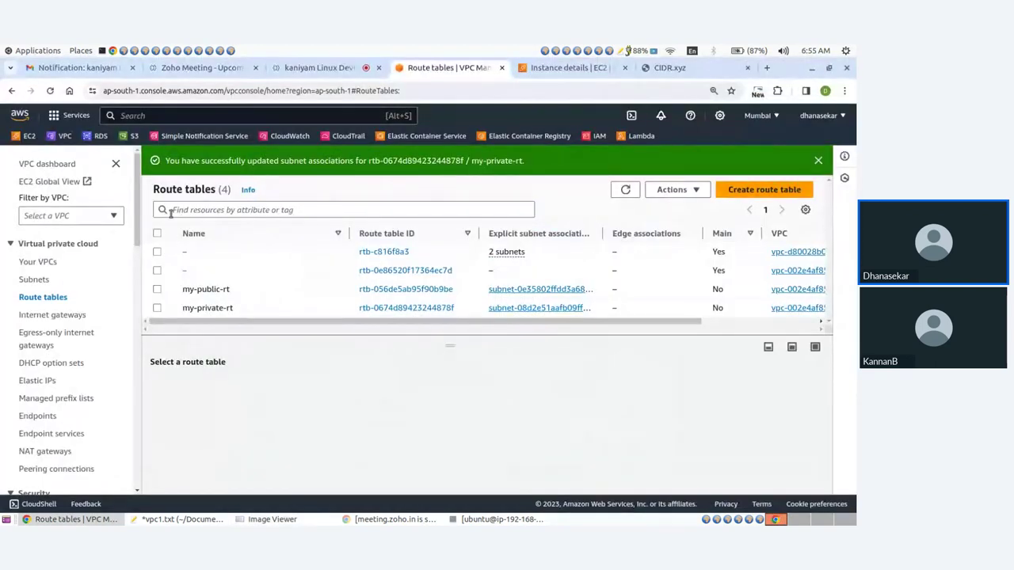
click(564, 68)
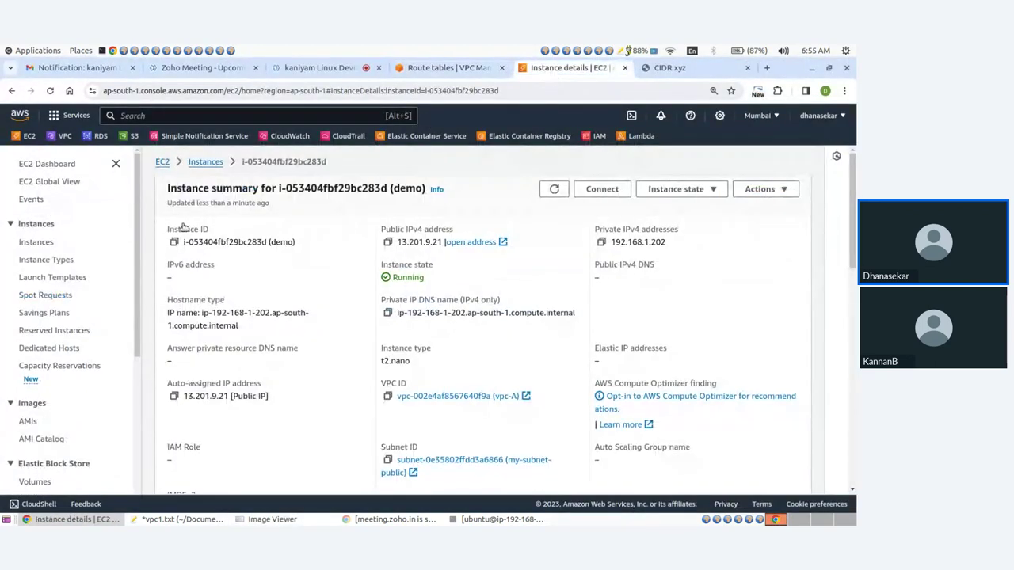
click(206, 162)
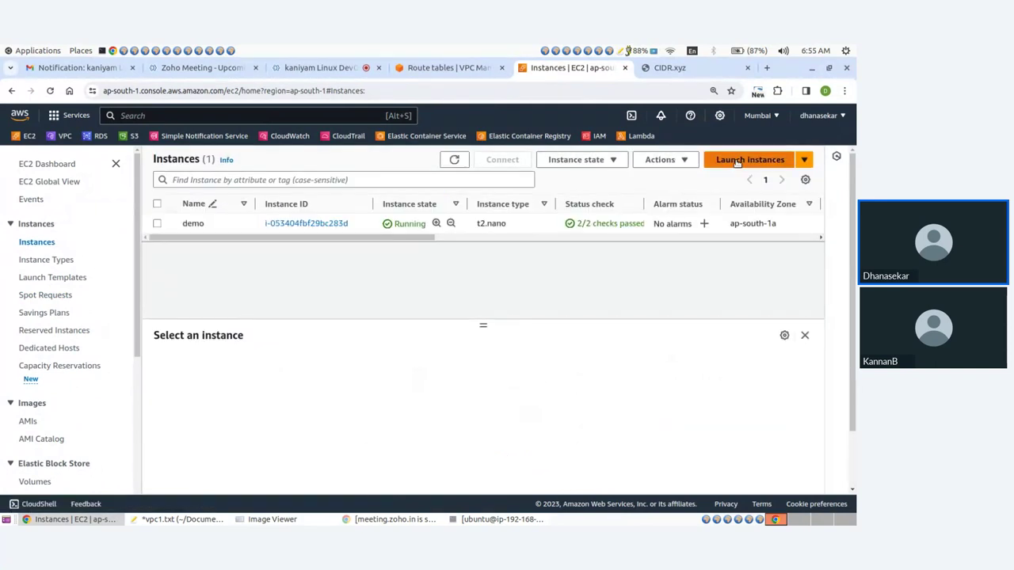
click(737, 162)
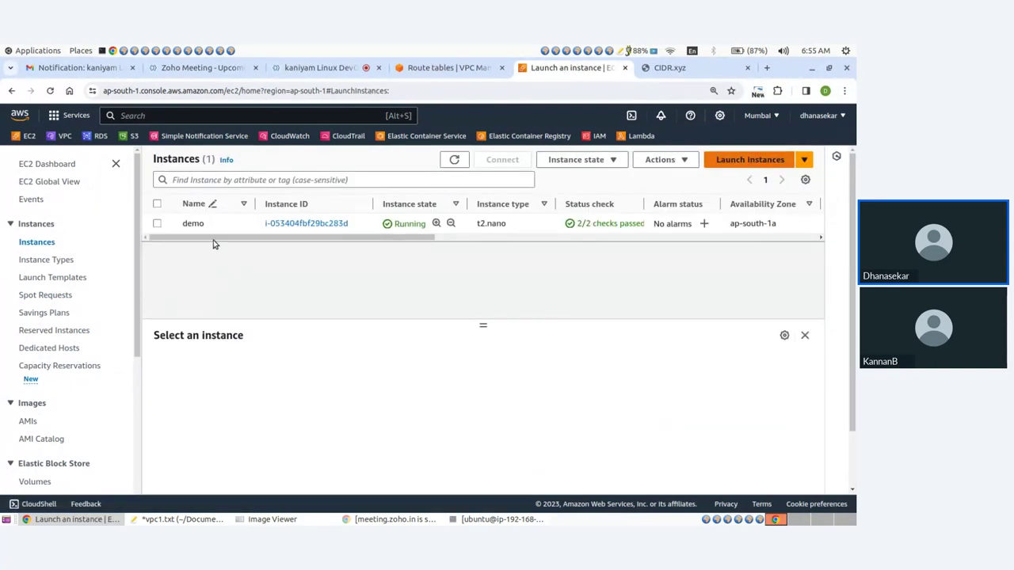
- Name the new EC2 instance private-server and go on to the operating system image choices
click(116, 321)
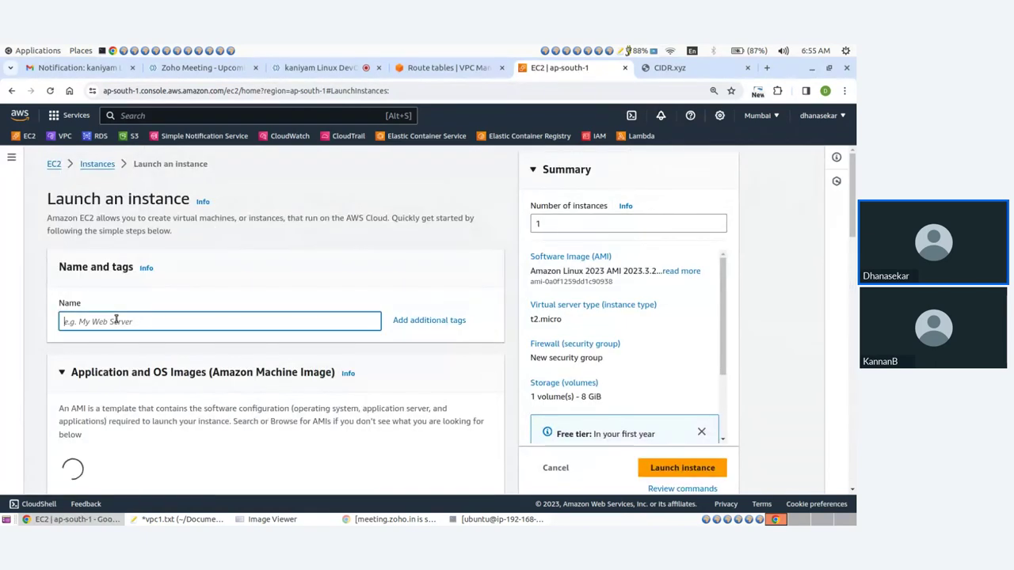
text(pr)
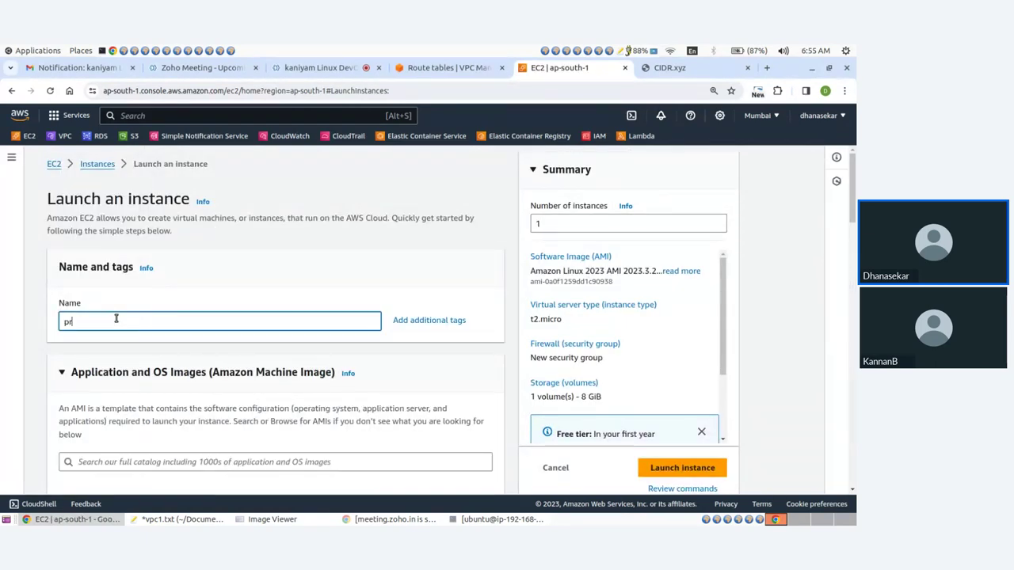
text(ivate-server)
scroll(210, 313, down, 1)
scroll(207, 317, down, 2)
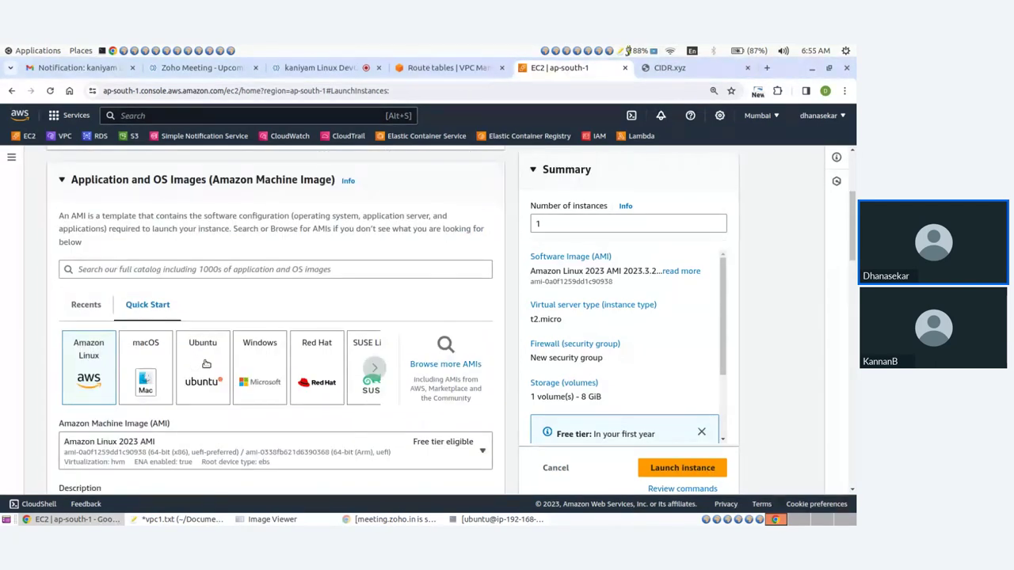
- Choose the Ubuntu Server 22.04 LTS image and the t2.nano instance type for private-server
click(206, 364)
scroll(206, 360, down, 4)
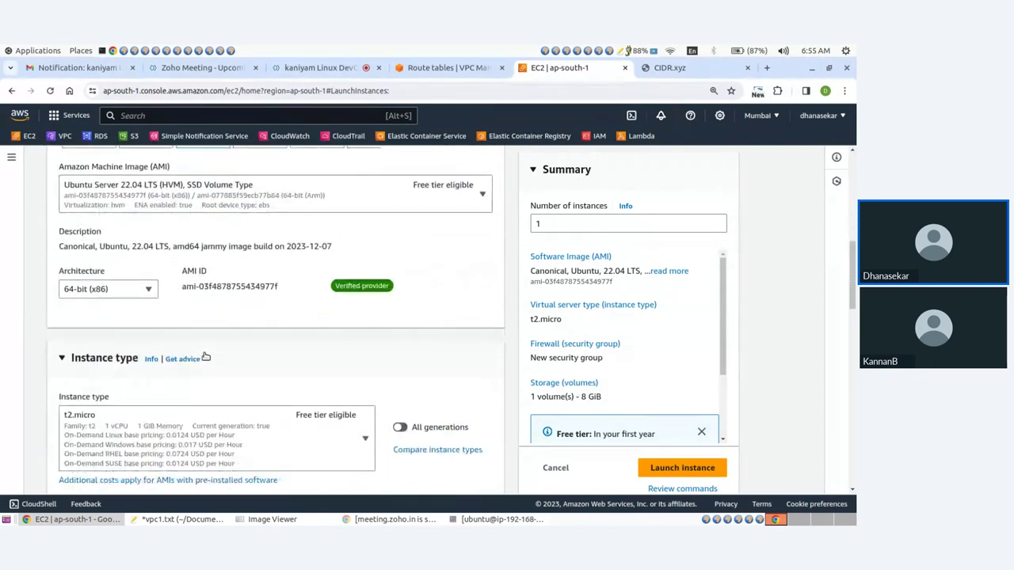
scroll(206, 357, down, 3)
click(166, 254)
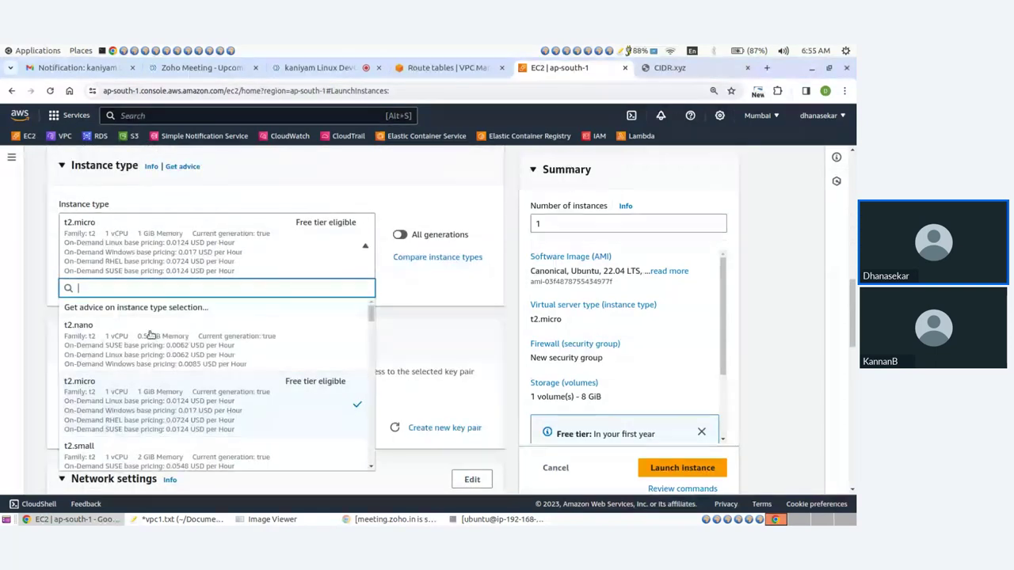
click(140, 348)
- Select the existing key pair mykey for logging in to the new instance
scroll(173, 346, down, 1)
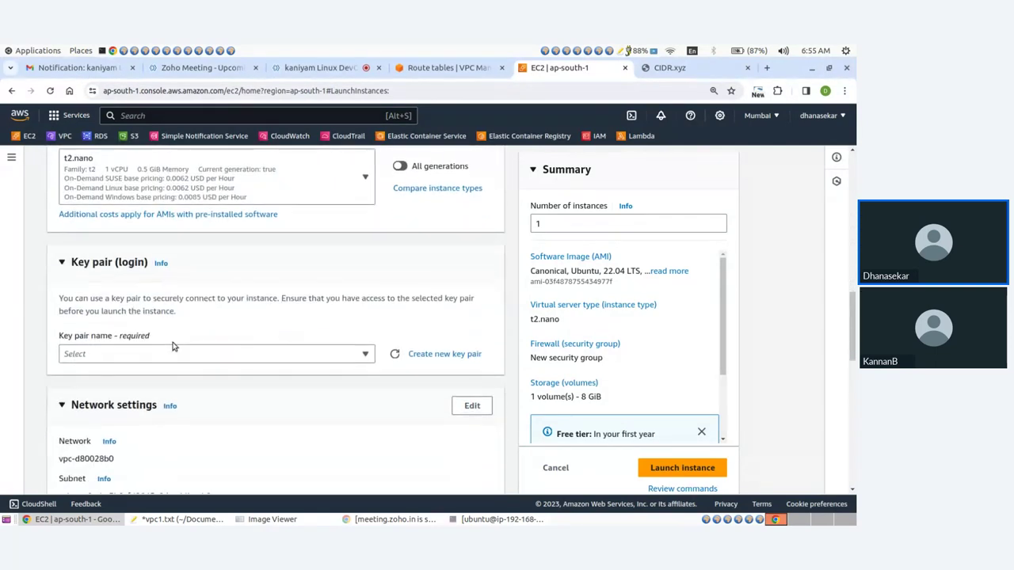
click(128, 354)
click(103, 411)
- Edit the network settings to place the instance in vpc-A and the subnet my-subnet-private
scroll(230, 375, down, 2)
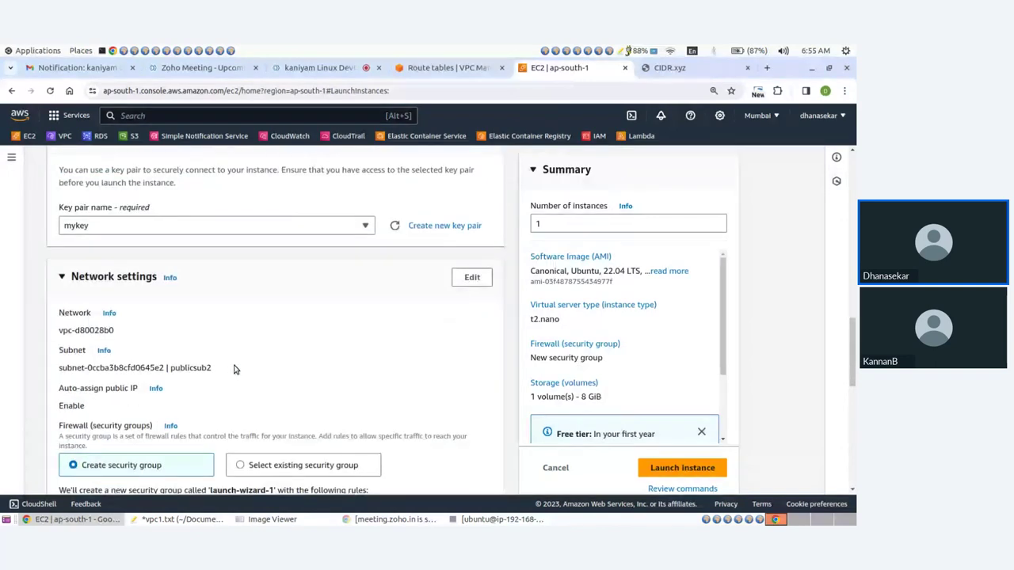
click(468, 278)
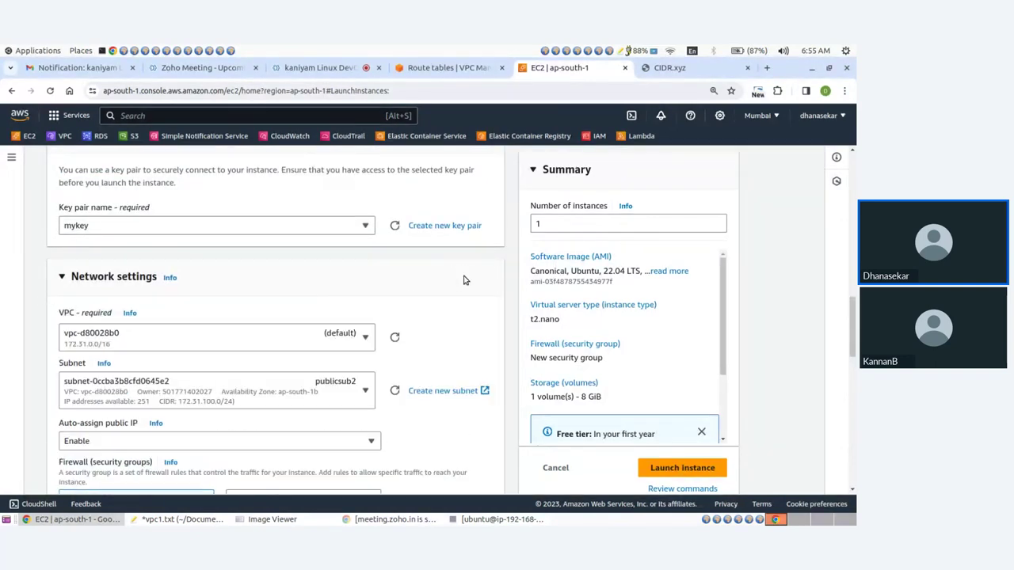
click(167, 337)
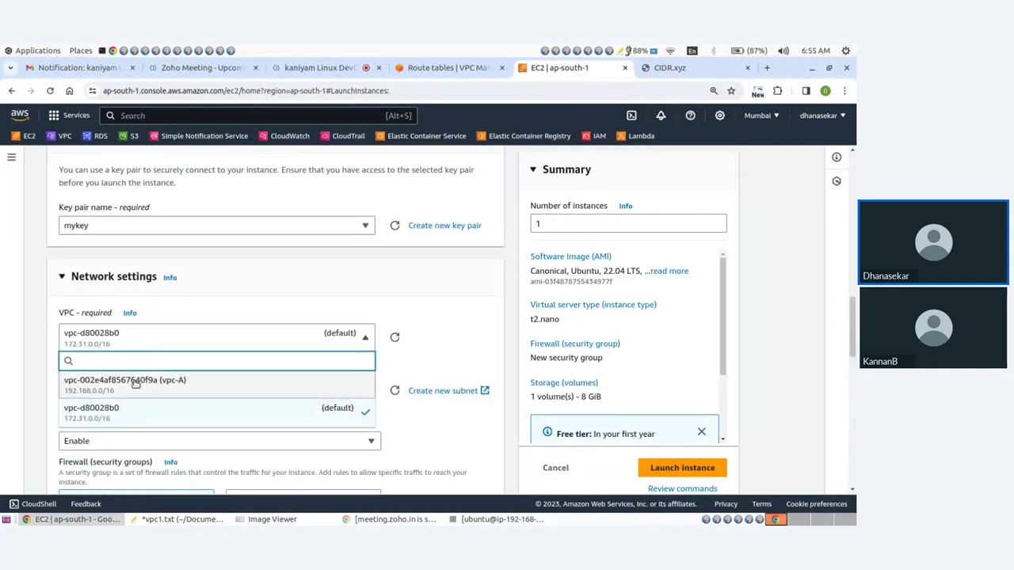
click(135, 383)
scroll(217, 266, down, 2)
click(232, 260)
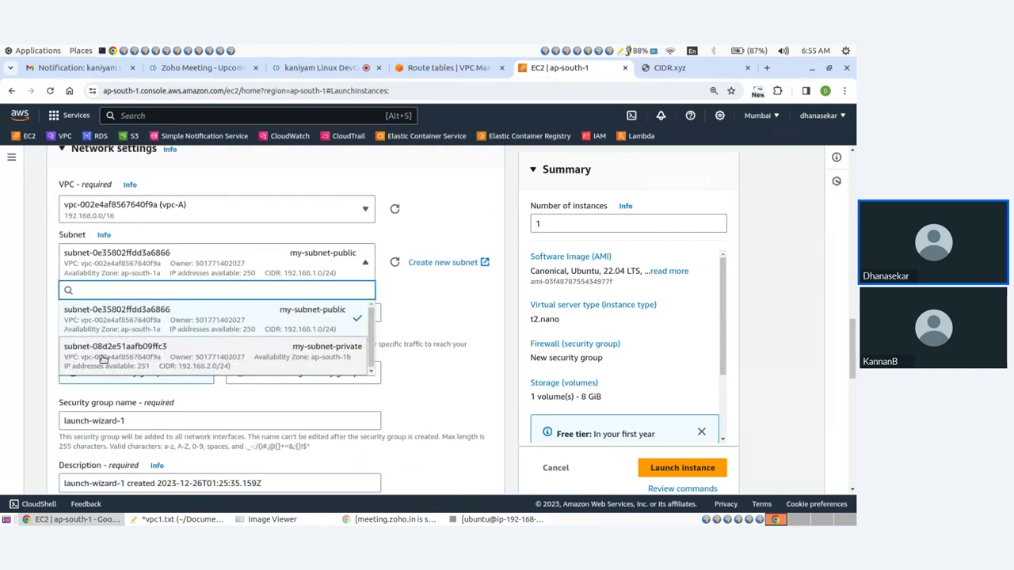
click(309, 354)
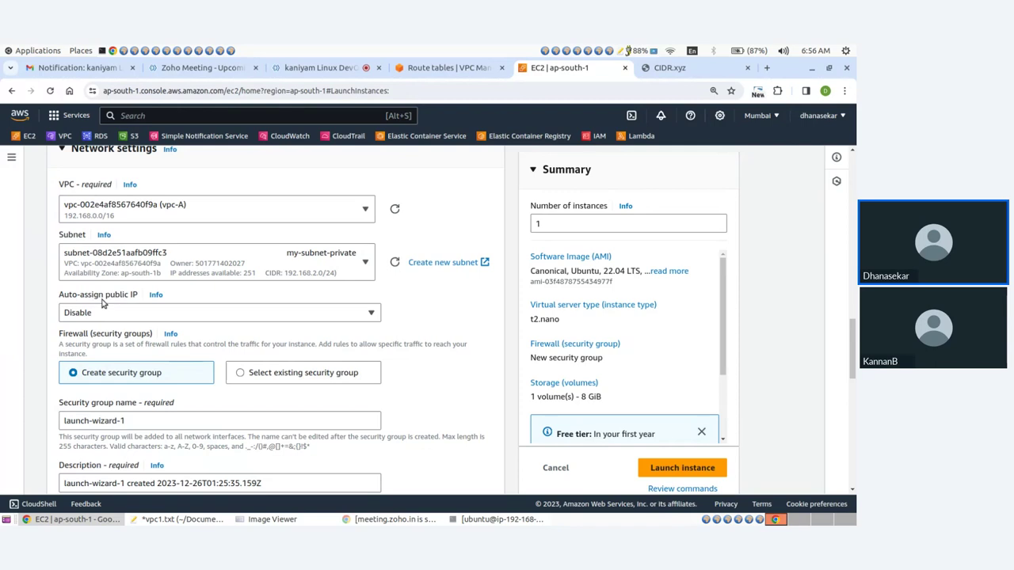
- Name the new security group kan-sg2, keep its default SSH rule and launch the instance
scroll(356, 321, down, 3)
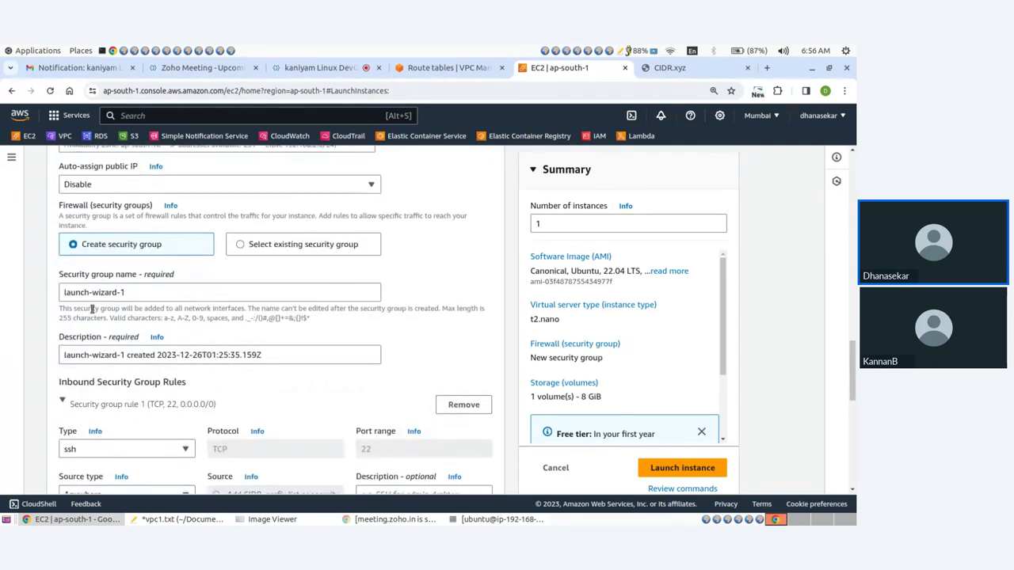
drag(127, 293, 48, 297)
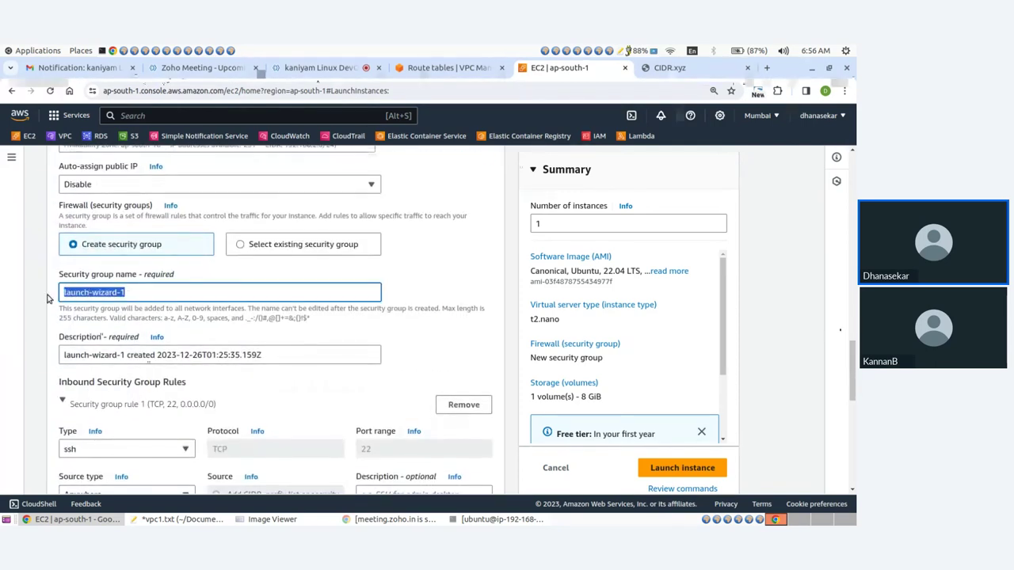
text(kan-sg2)
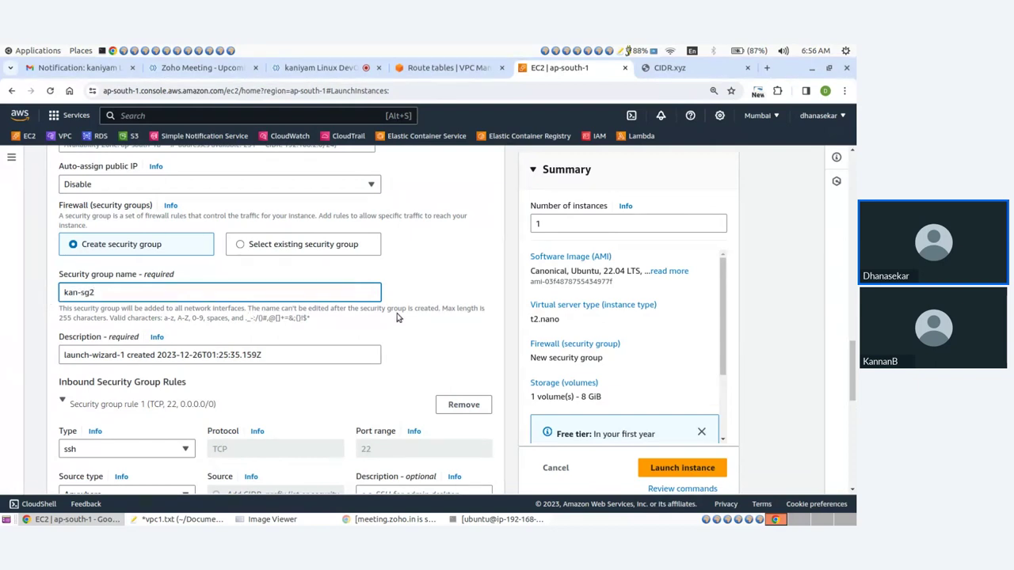
click(422, 331)
scroll(421, 332, down, 10)
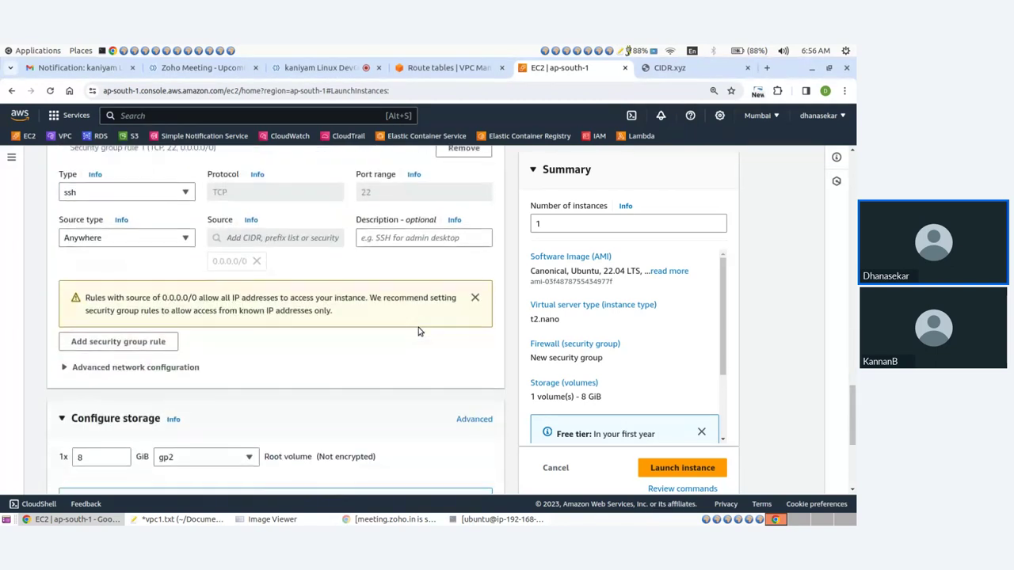
click(668, 447)
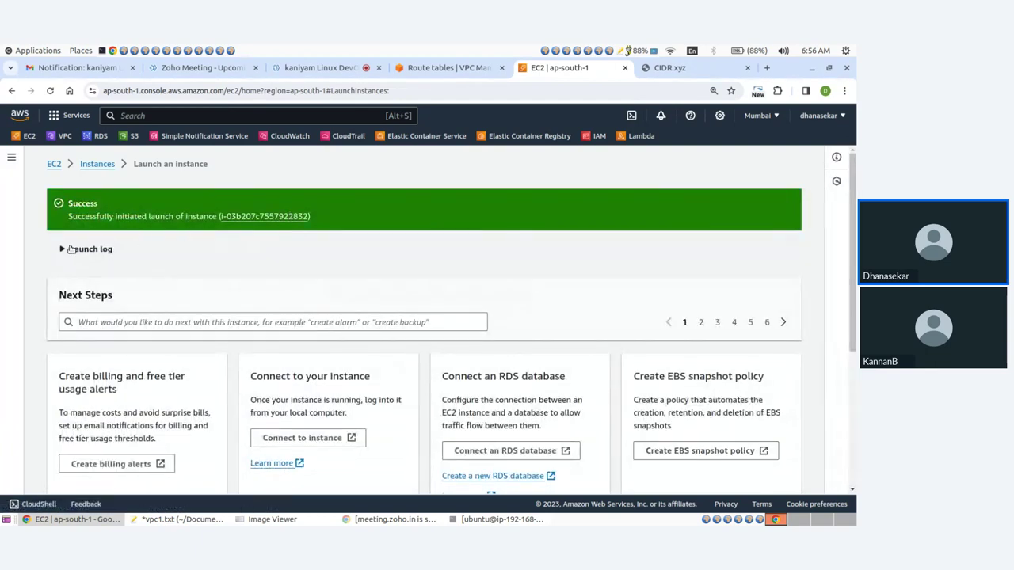
- Check the launch log of the new instance, return to the instances list and refresh it
click(72, 249)
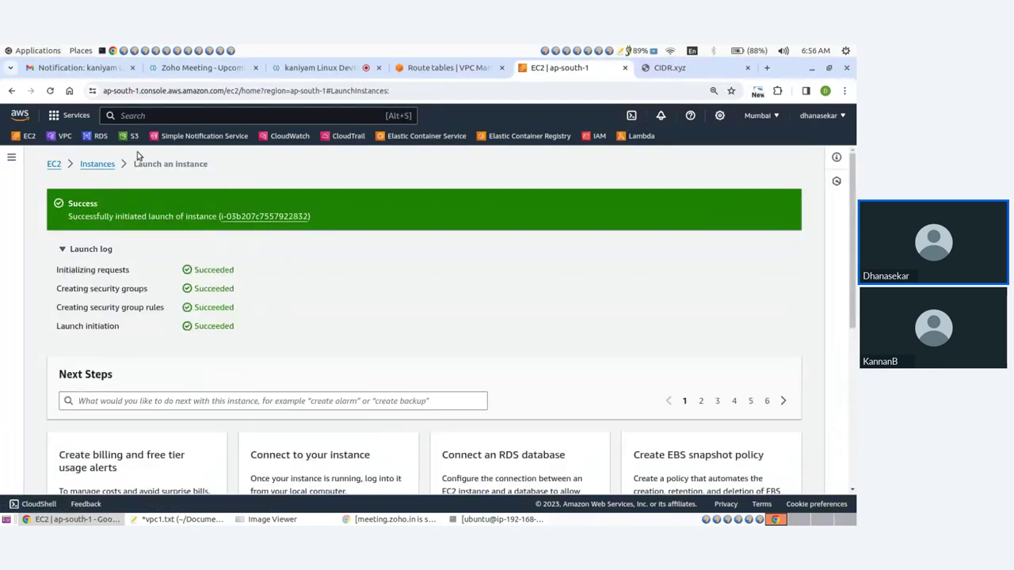
click(97, 164)
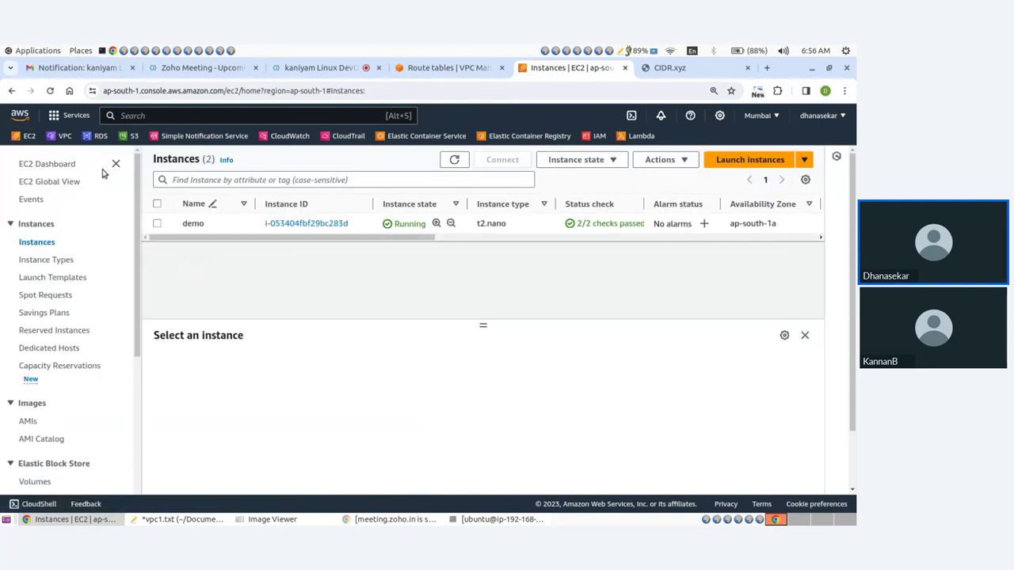
click(454, 159)
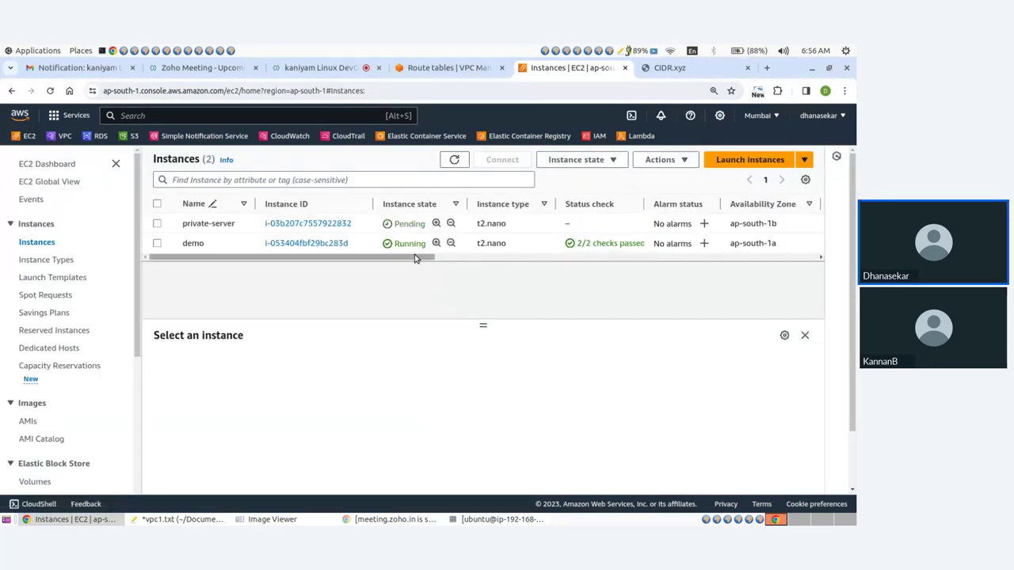
- Rename the demo instance to public-server in the instances list
click(242, 244)
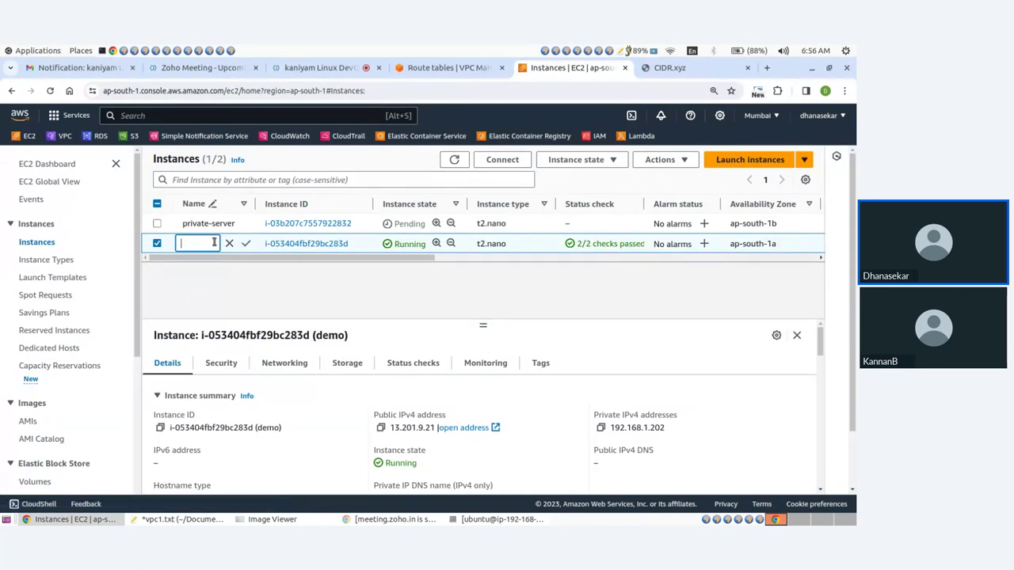
text(pu)
text(blic-server)
click(246, 243)
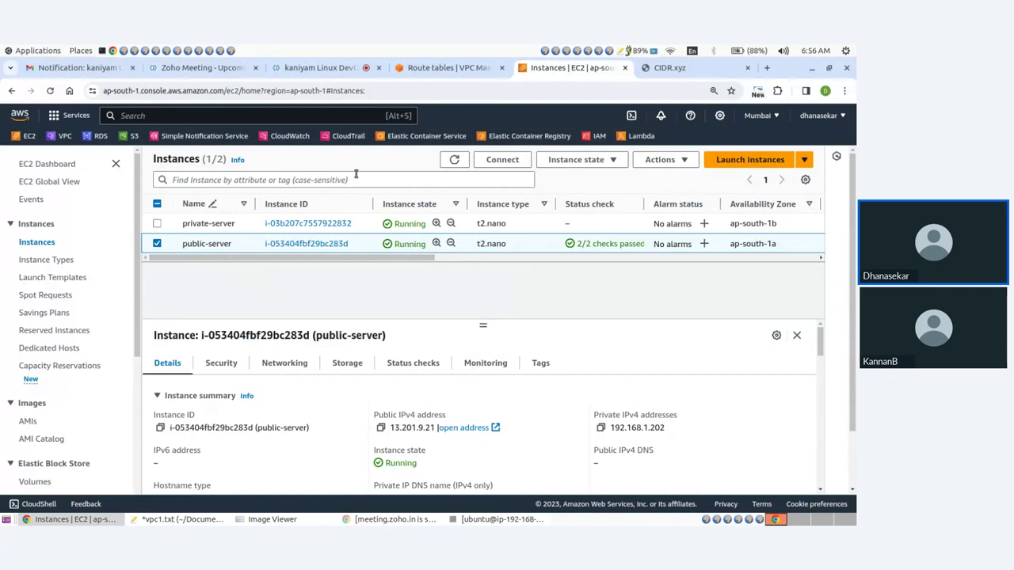
- Refresh the instances list, open private-server's details, check its public and private IPv4 fields and copy the private IPv4 address
click(454, 160)
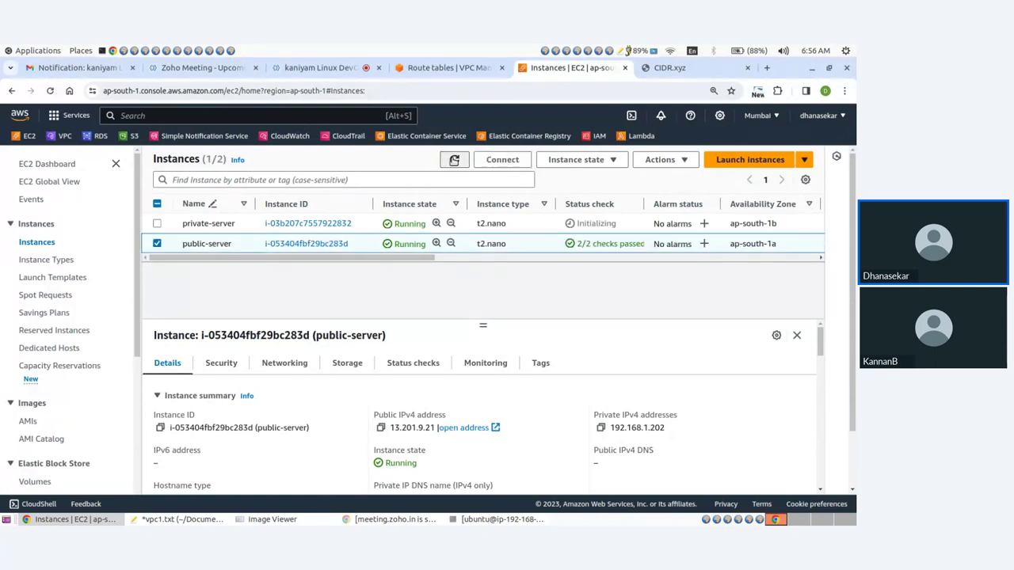
click(454, 160)
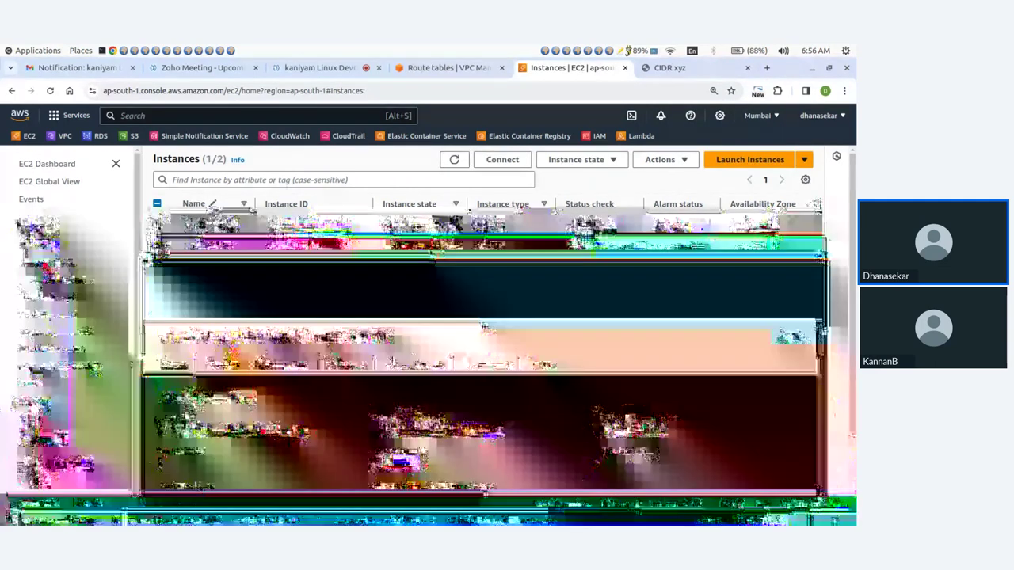
click(305, 223)
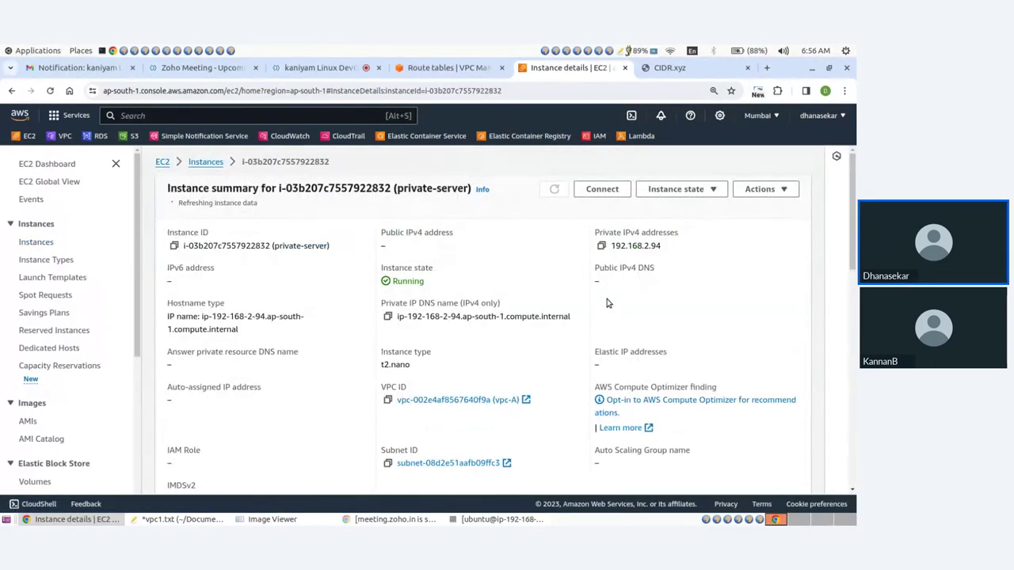
drag(378, 252, 400, 248)
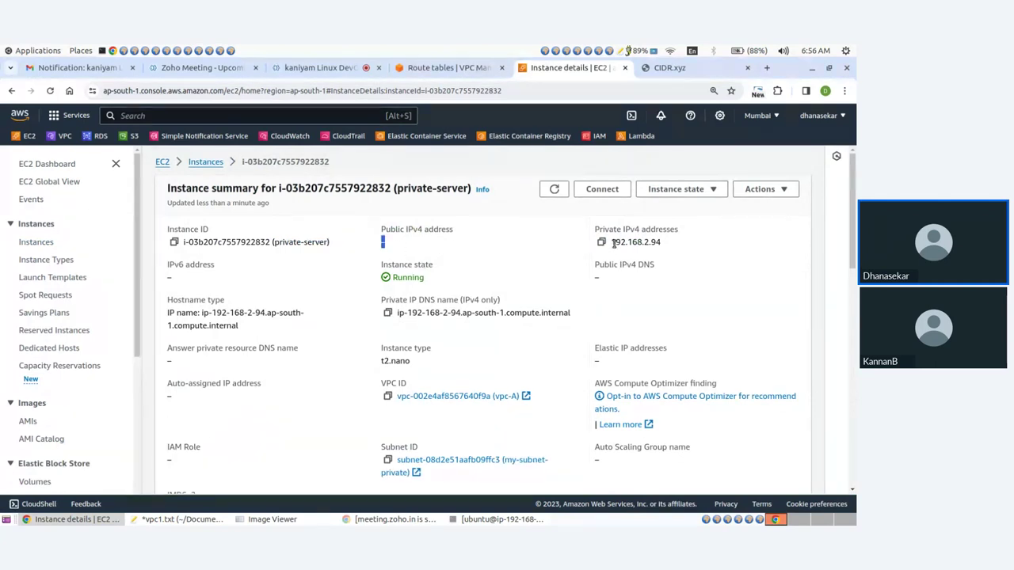
drag(613, 243, 675, 245)
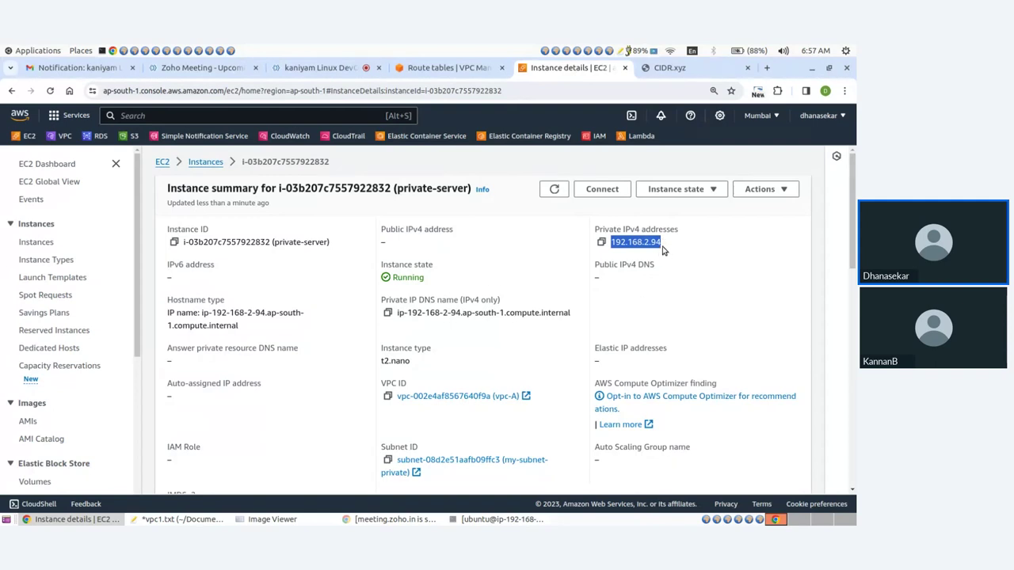
click(671, 251)
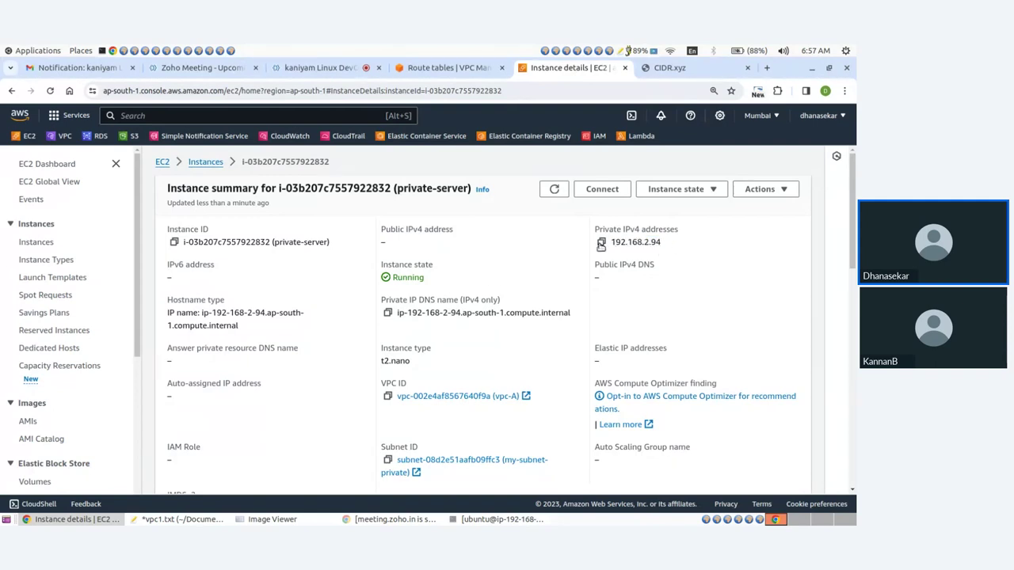
click(601, 244)
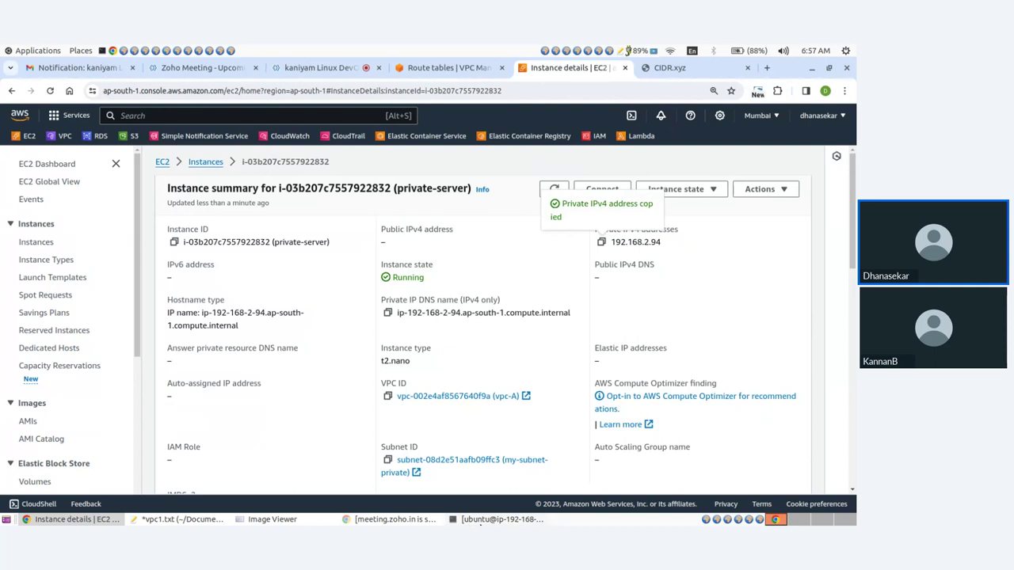
- Open a new local terminal, print mykey.pem with cat and copy the whole private key including its BEGIN and END lines
click(480, 520)
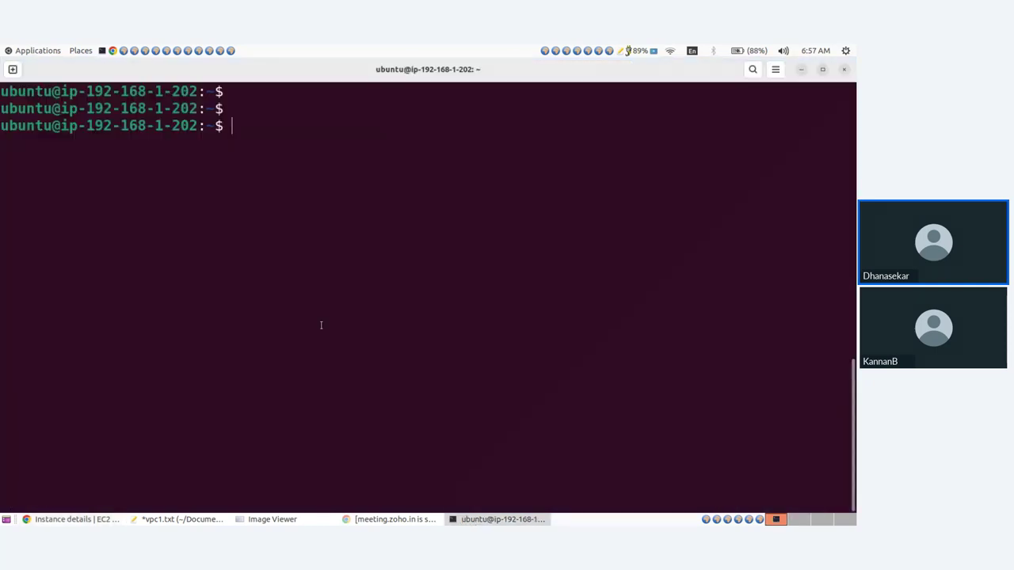
click(101, 51)
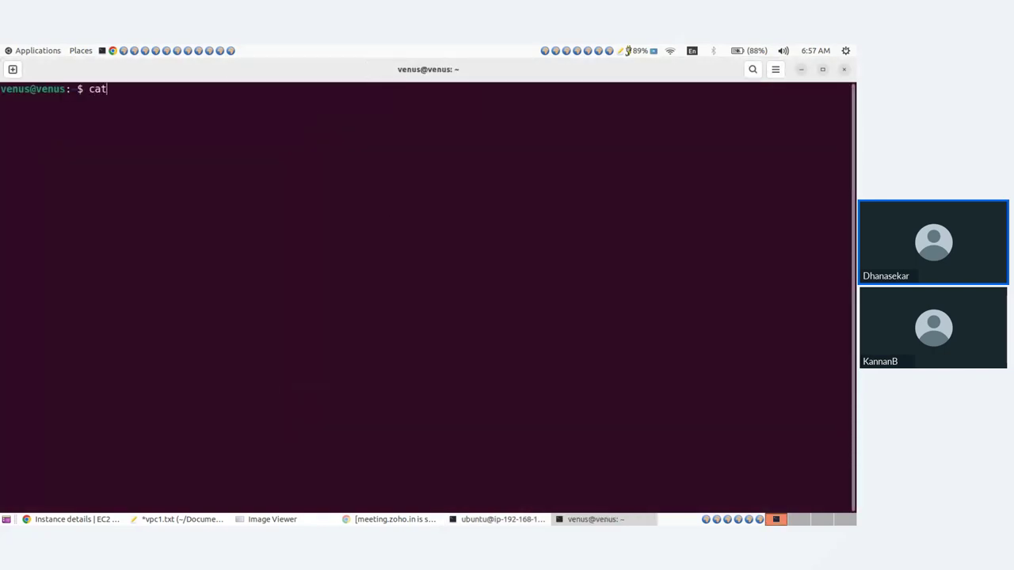
text(cat myk)
key(Tab)
key(Return)
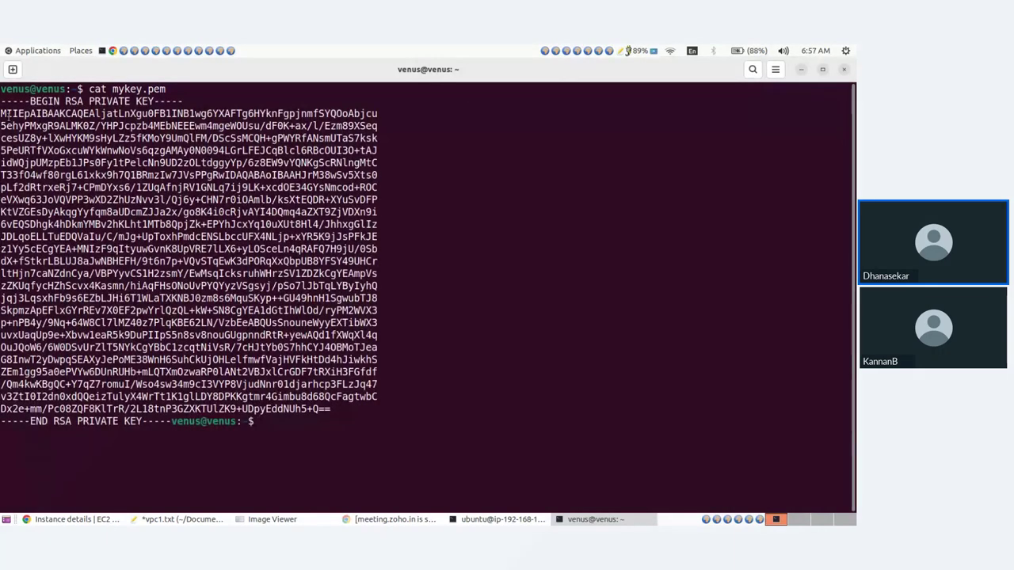
drag(4, 101, 170, 422)
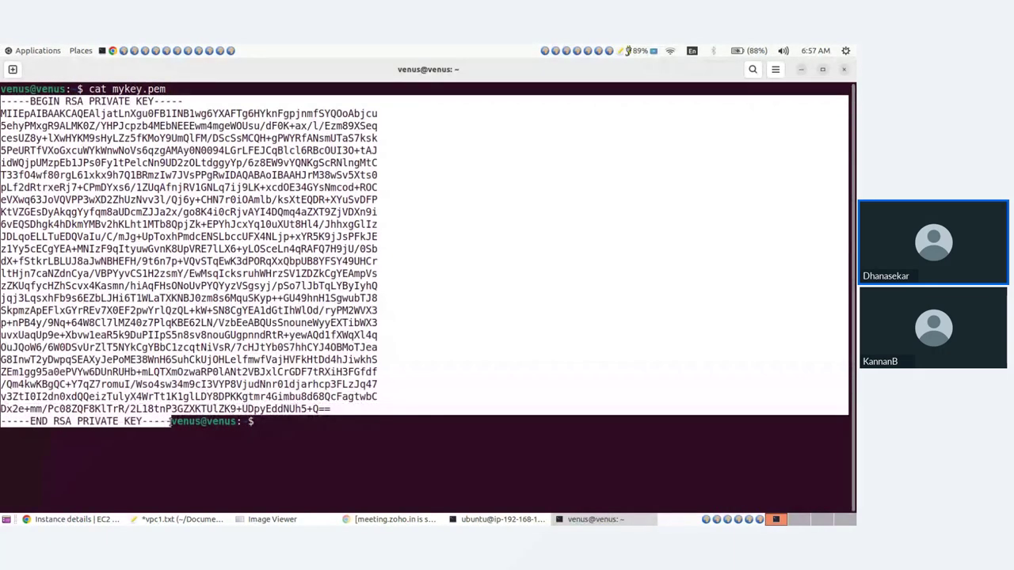
right_click(176, 250)
click(199, 256)
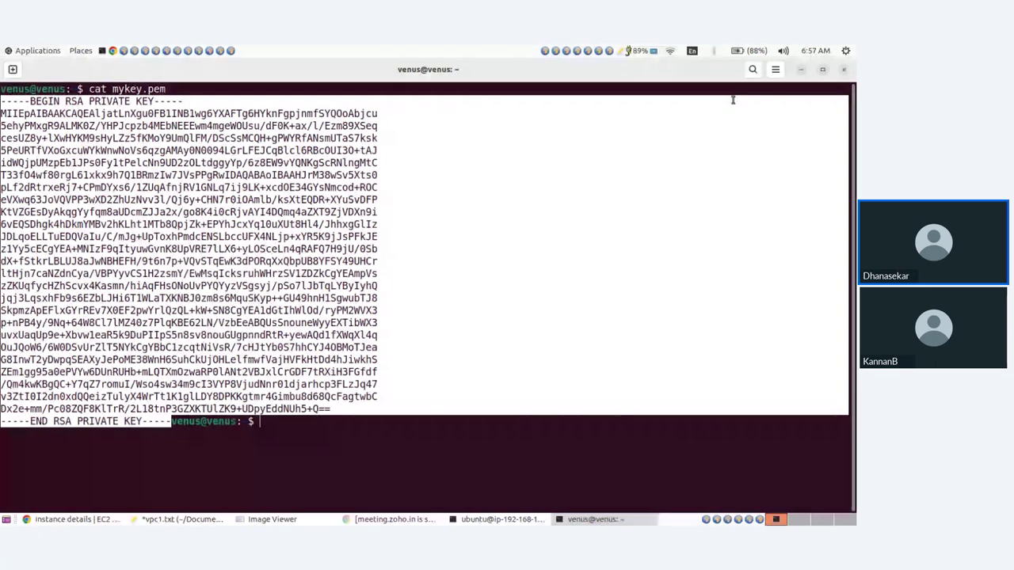
- In the public-server terminal, create mykey.pem with vim, paste the copied private key, then save and quit with :wq!
click(499, 520)
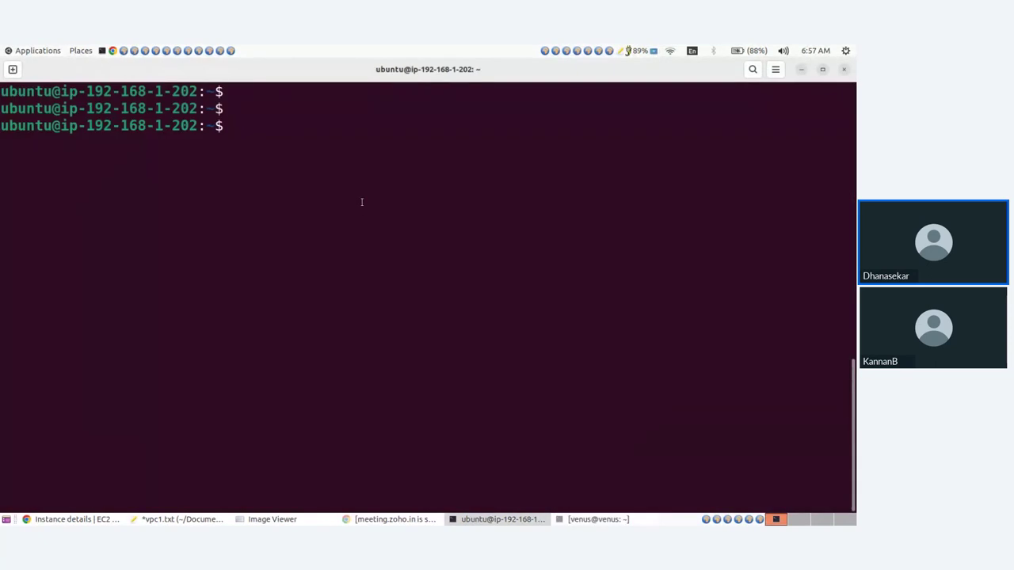
text(vim mykey.pem)
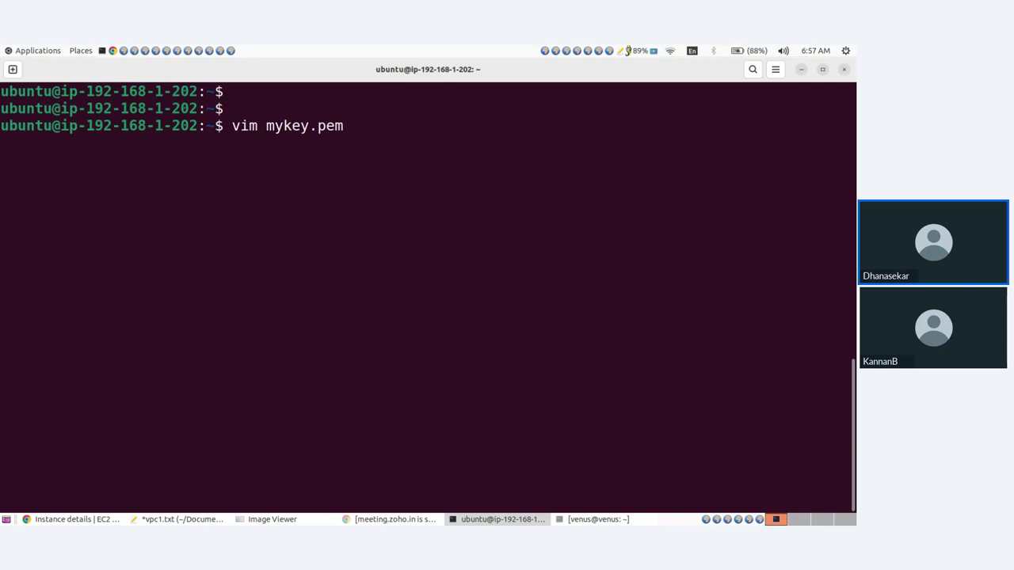
key(Return)
key(i)
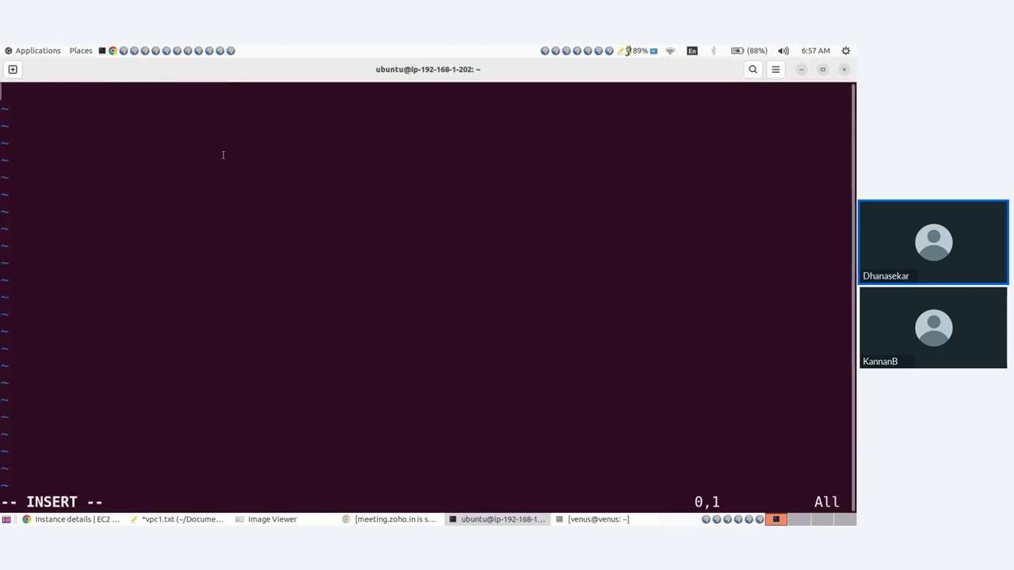
right_click(148, 124)
click(174, 155)
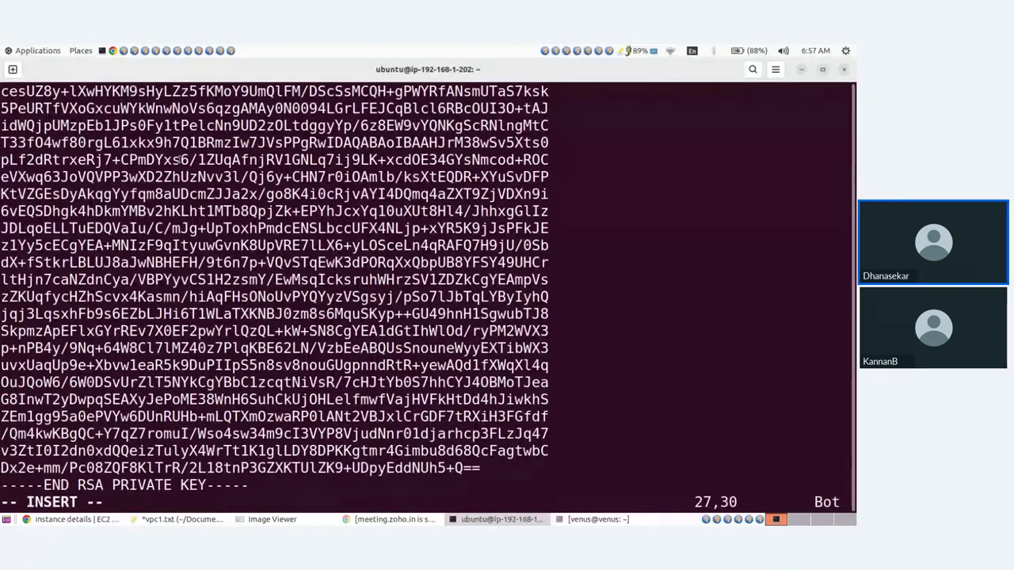
key(Escape)
text(:wq!)
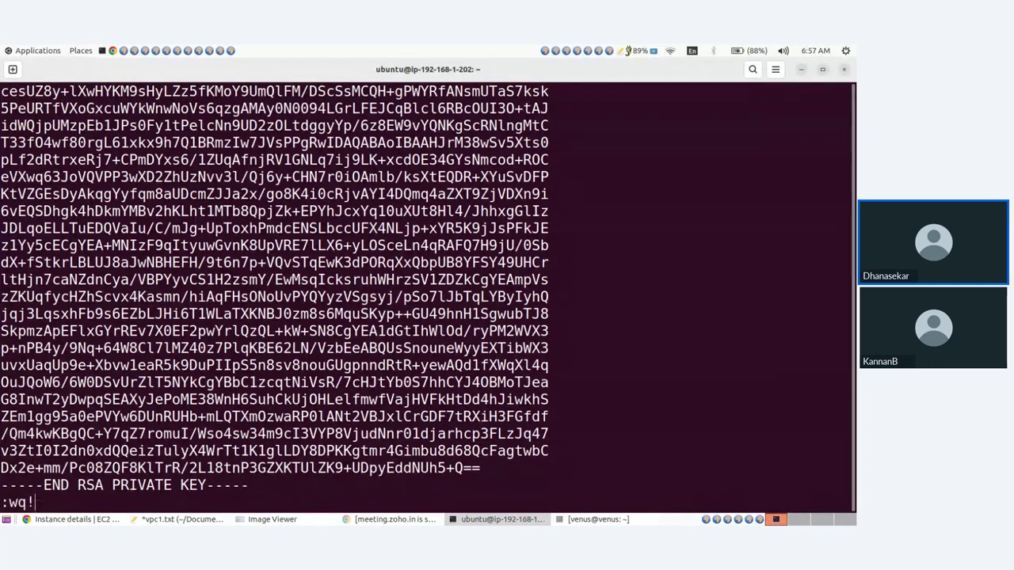
key(Return)
- Set the permissions of mykey.pem to 600 with chmod and list the directory with ls
text(chmo)
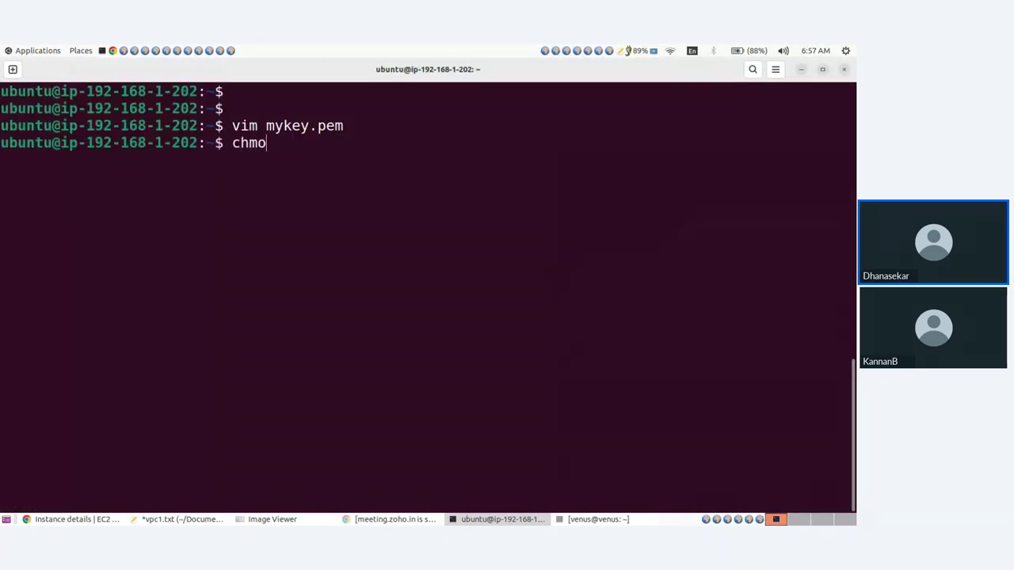
text(d 600 myk)
key(Tab)
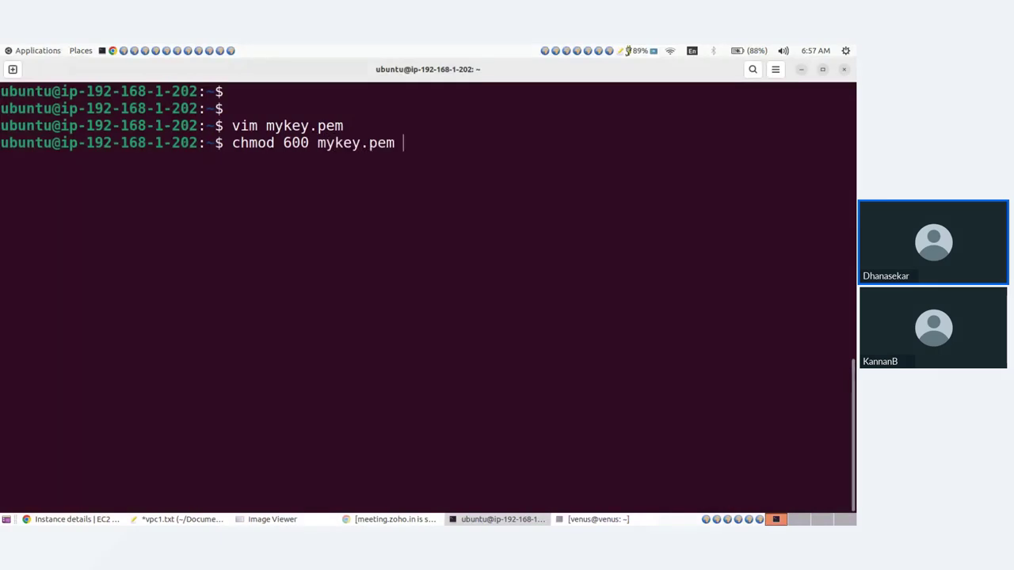
key(Return)
text(ls)
key(Return)
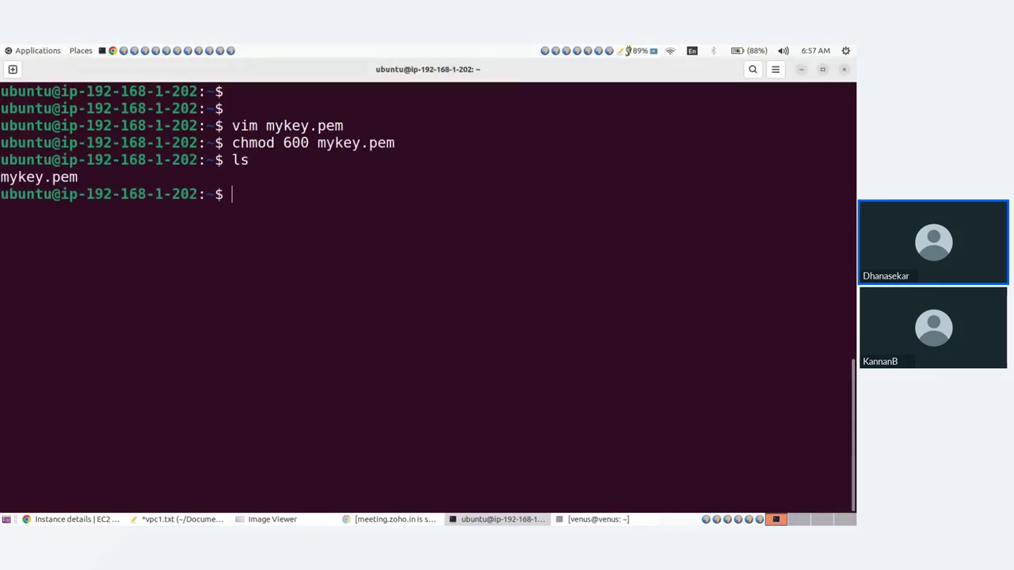
- Begin an ssh -i mykey.pem command for user ubuntu, and copy private-server's private IPv4 address from the EC2 instance details in Chrome
text(ssh -i myk)
key(Tab)
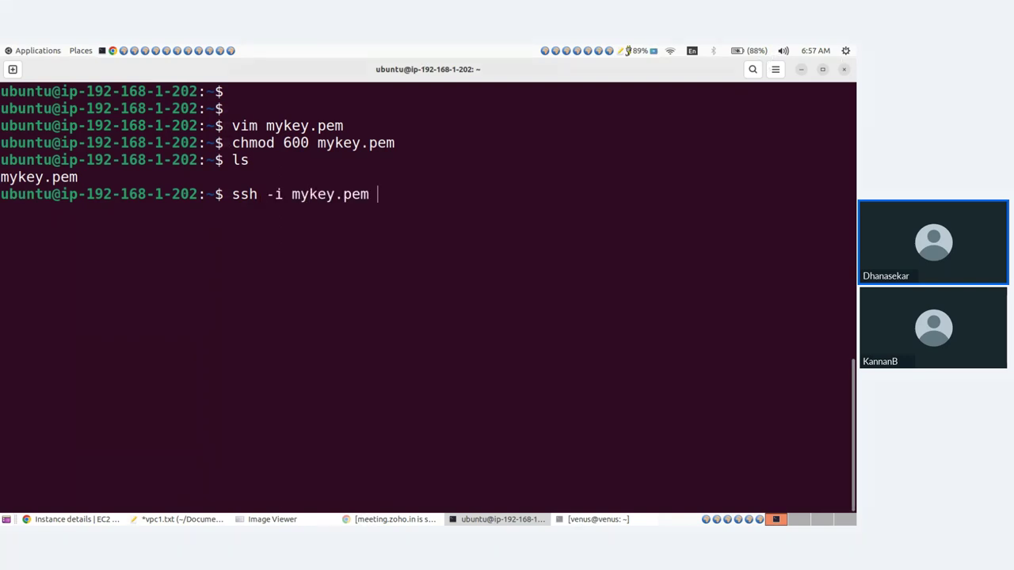
text(ubuntu@)
click(76, 520)
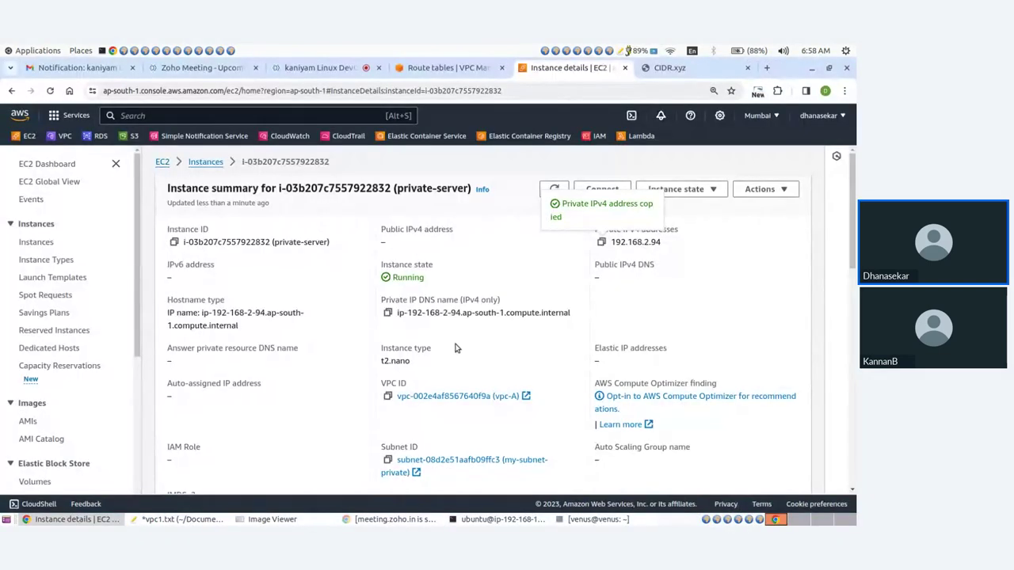
click(205, 162)
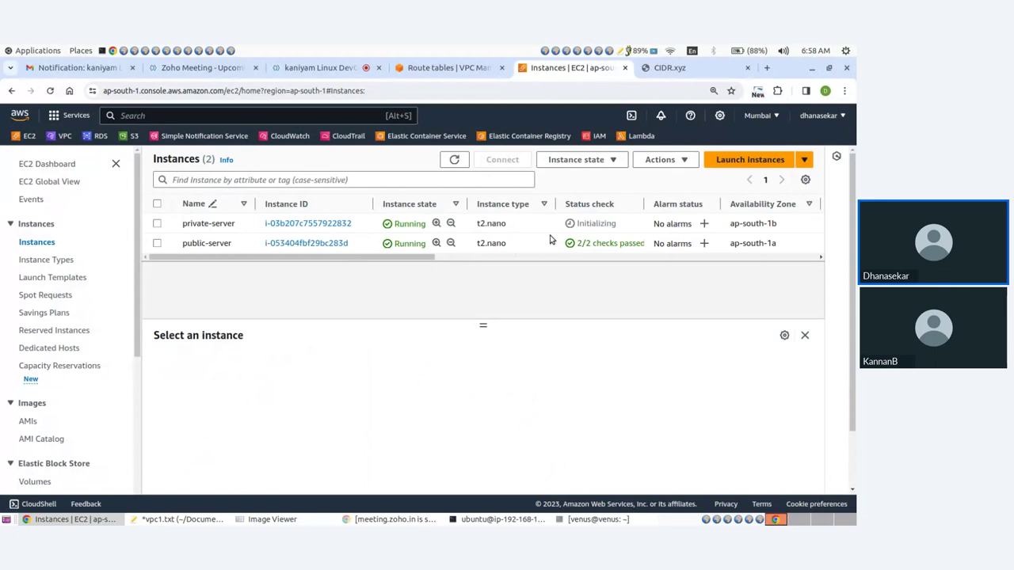
click(458, 159)
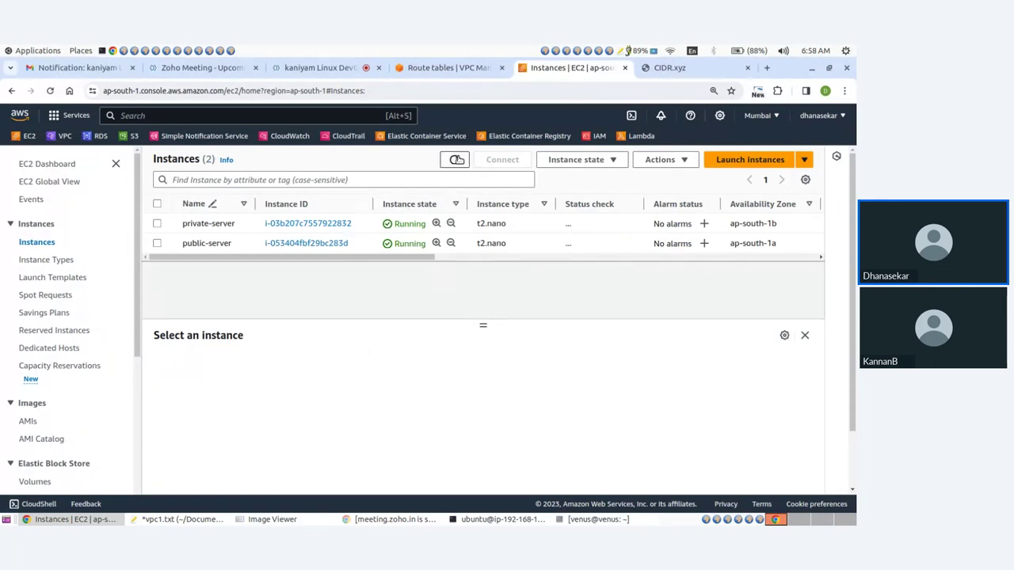
click(458, 159)
click(305, 224)
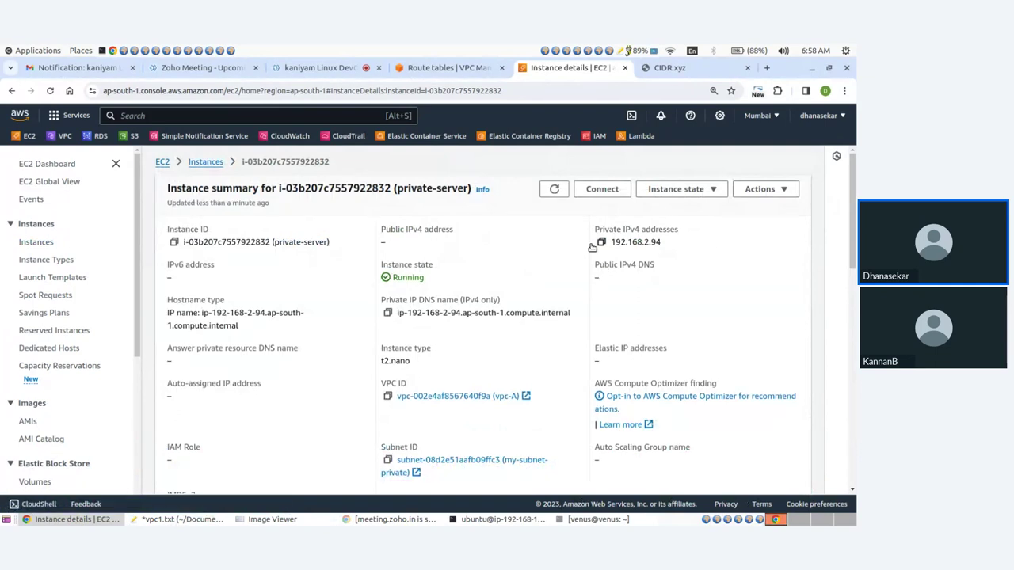
click(602, 241)
click(499, 520)
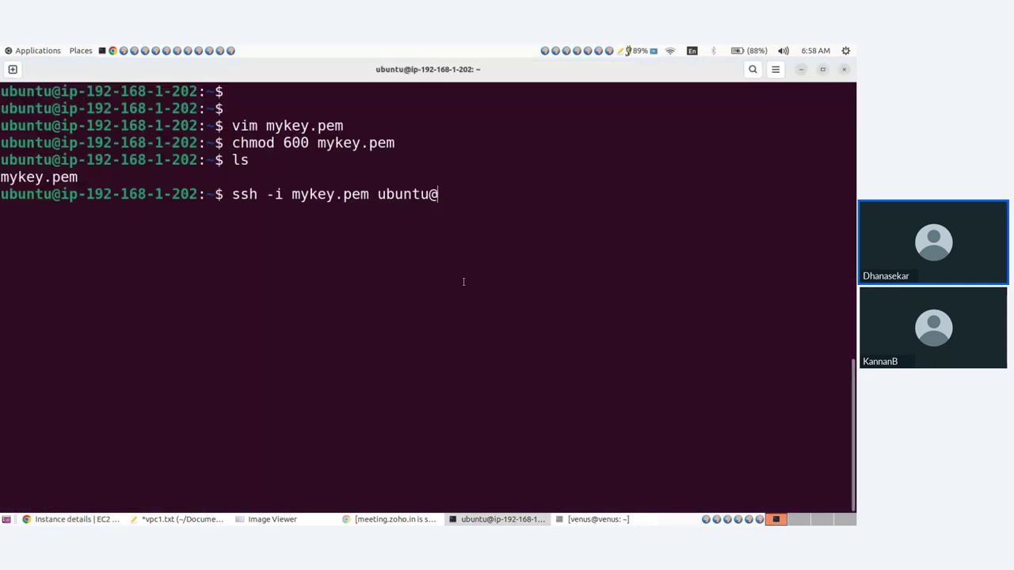
key(ctrl+shift+v)
key(End)
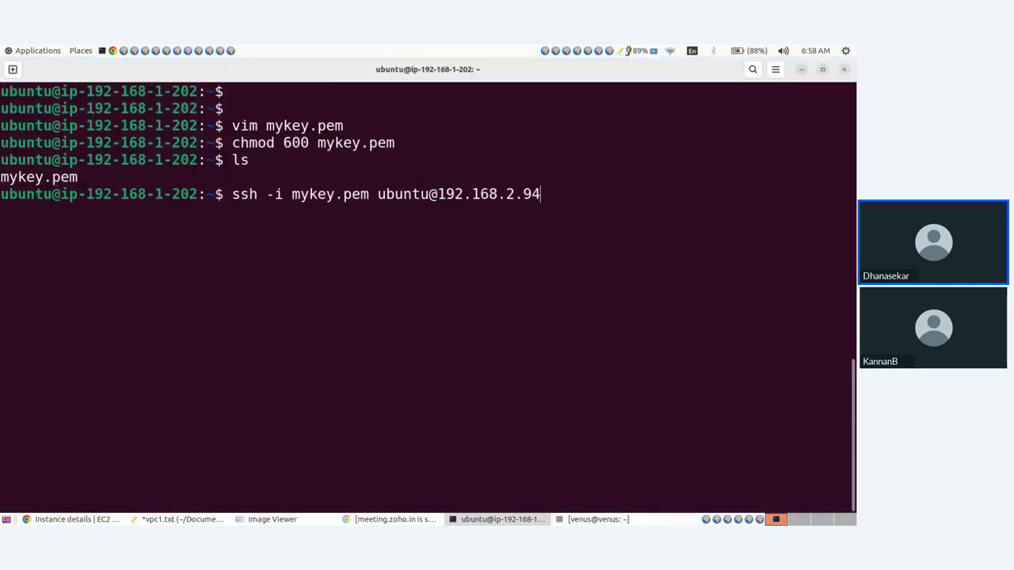
key(Return)
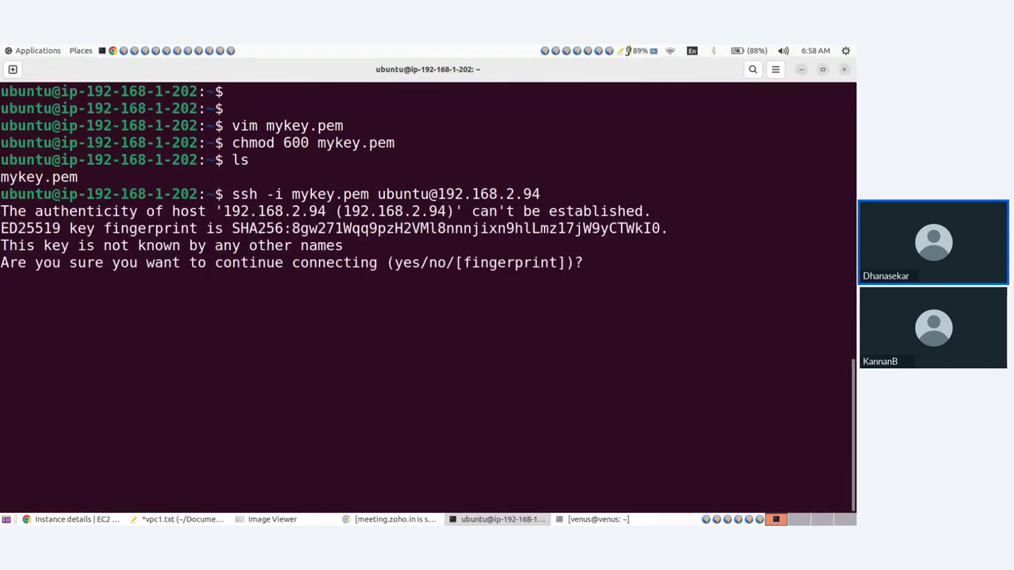
text(yes)
key(Return)
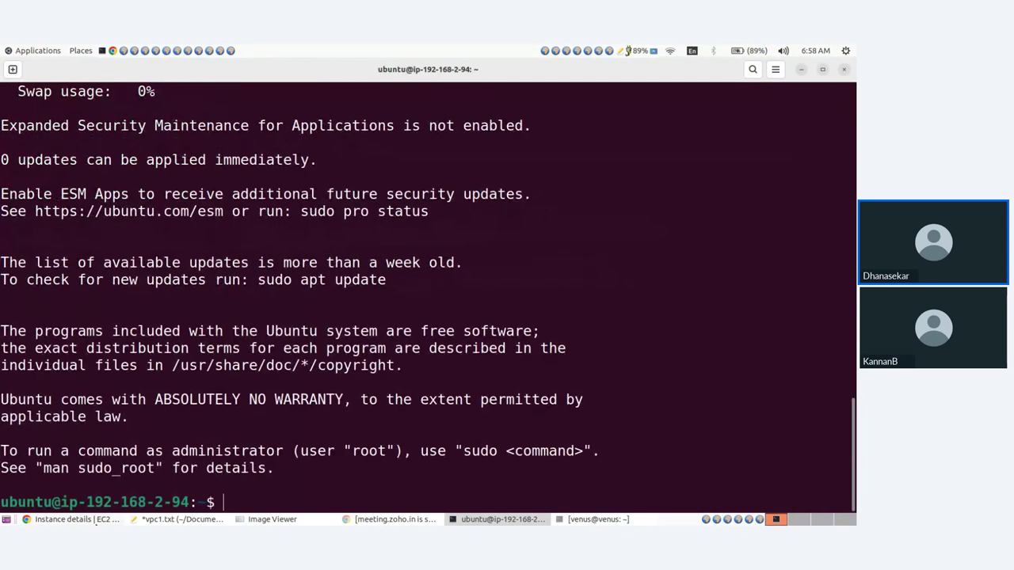
- Review the z2private-subnet.png network diagram in the image viewer, return to the private-server terminal and clear it
key(alt+Tab)
click(274, 520)
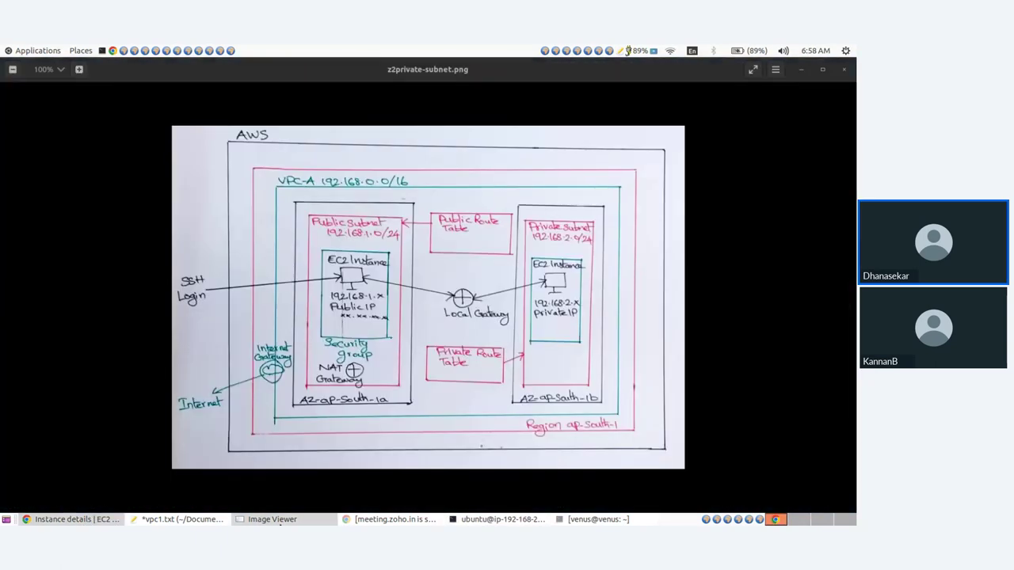
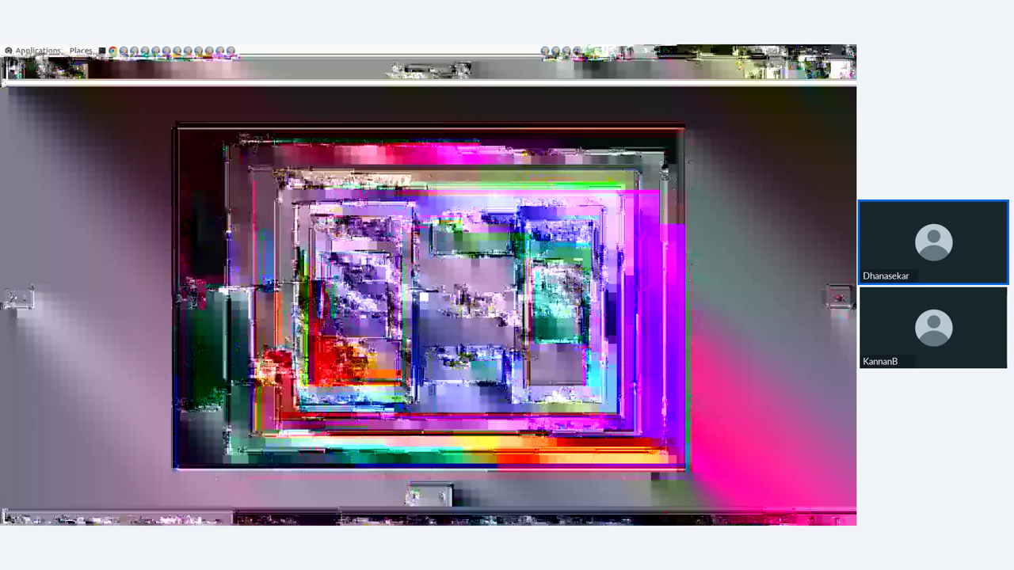
key(alt+Tab)
key(ctrl+l)
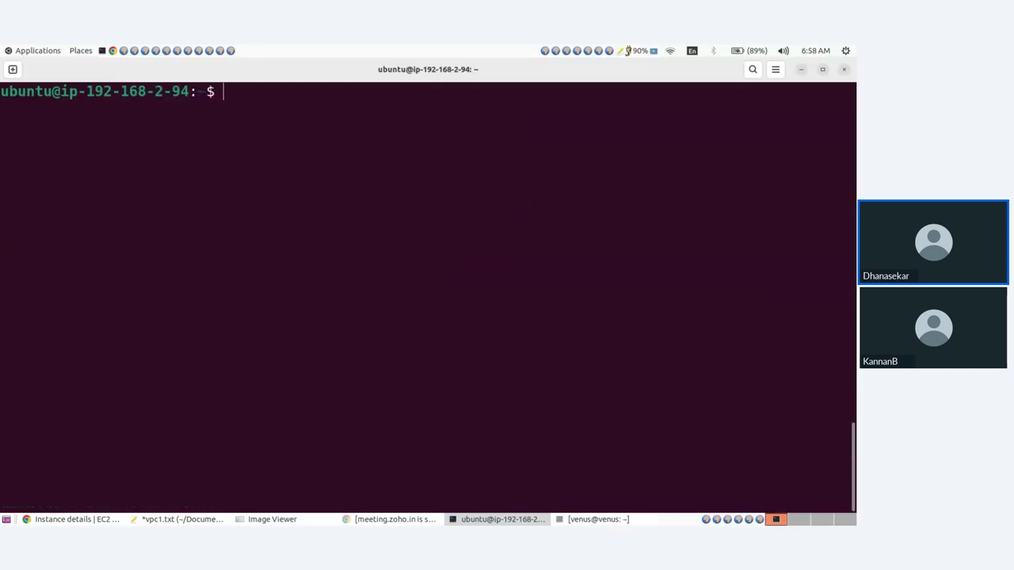
key(Return)
key(Return)
- Try to install Apache on private-server with sudo apt install apache2 -y, and interrupt the installation
text(sudo a)
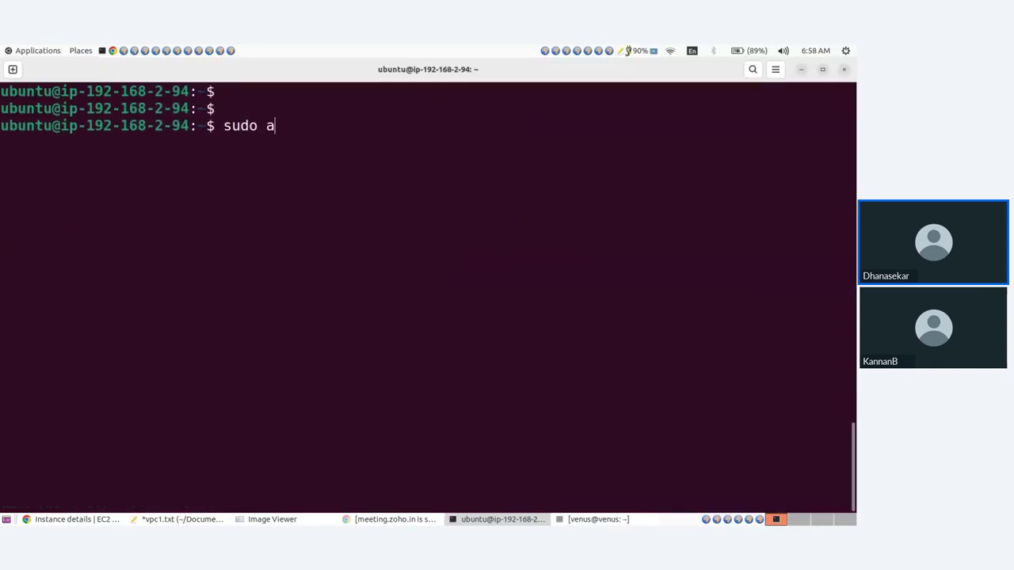
text(pt install apache)
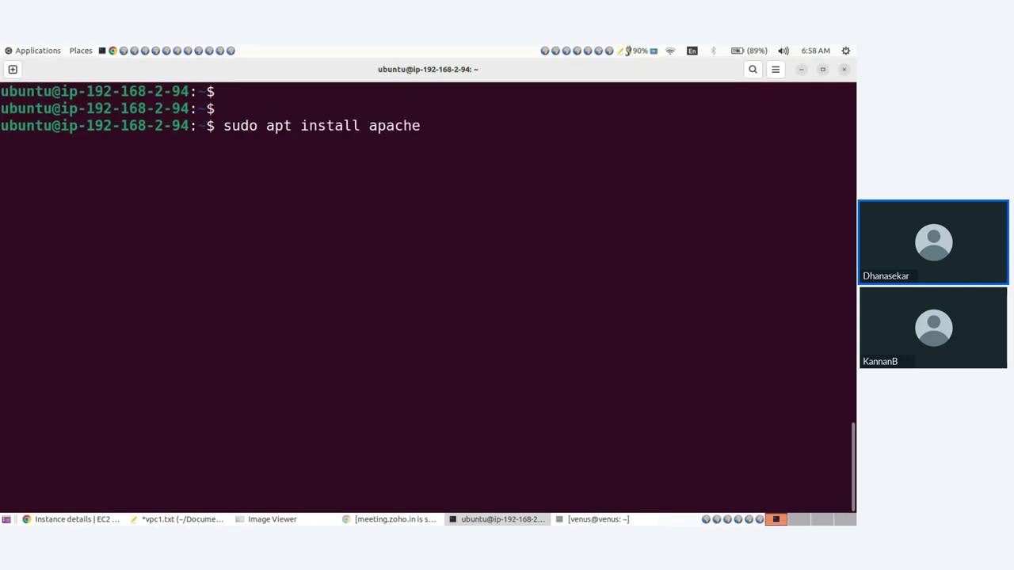
text(2 -y)
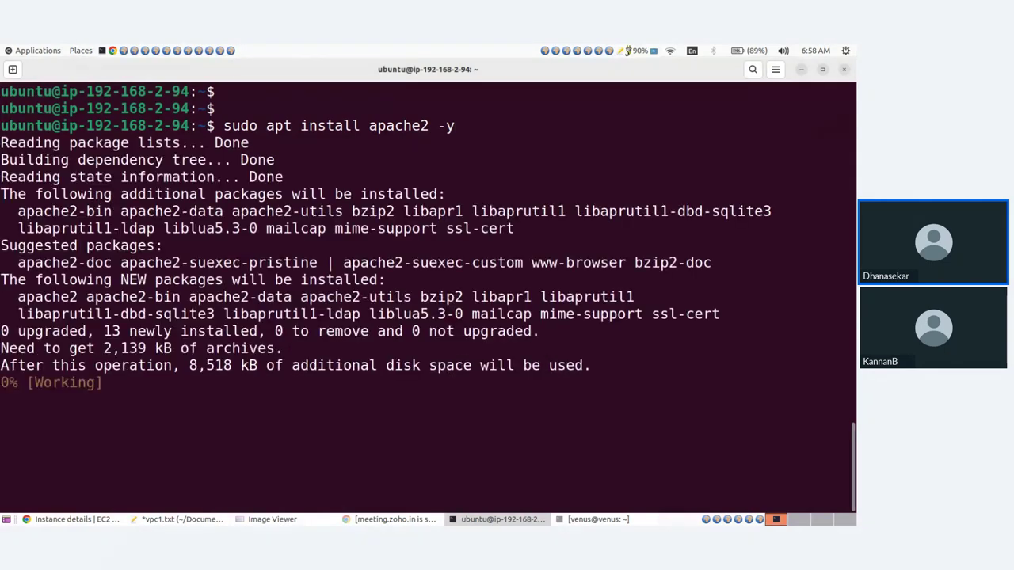
drag(10, 383, 437, 385)
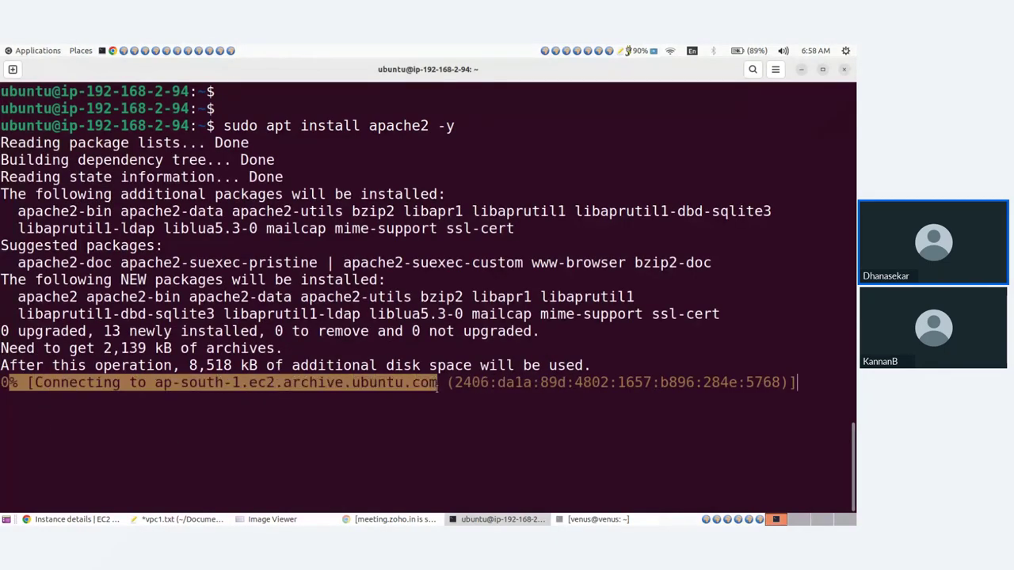
click(397, 413)
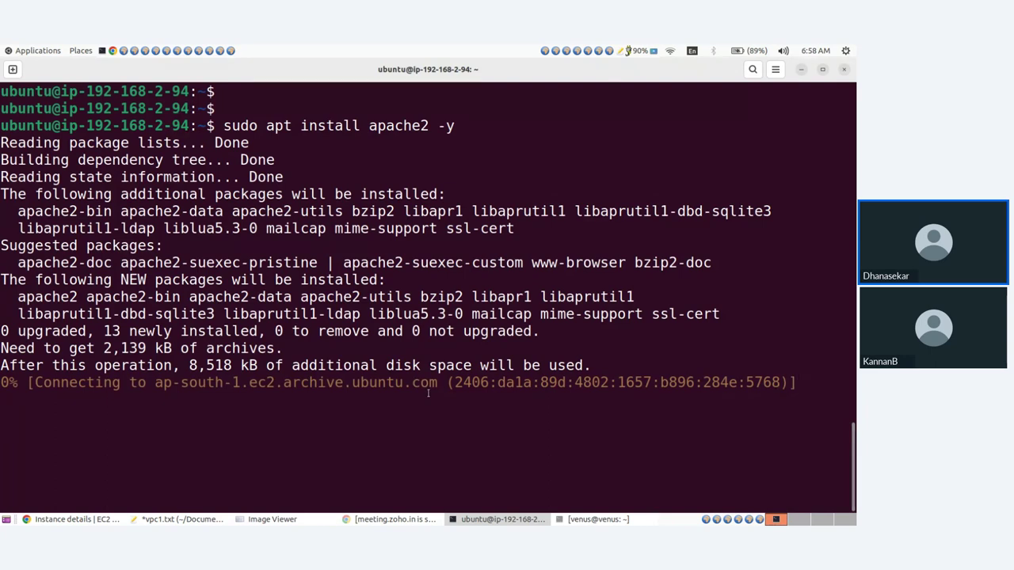
key(ctrl+c)
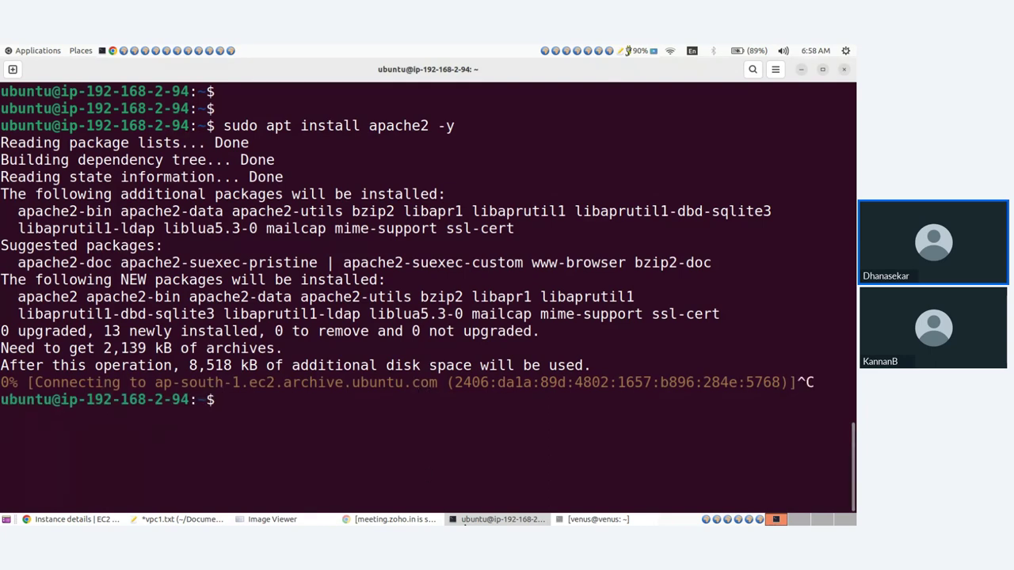
- Check the network diagram again, switch to the VPC console in Chrome and open the NAT gateways list
click(465, 522)
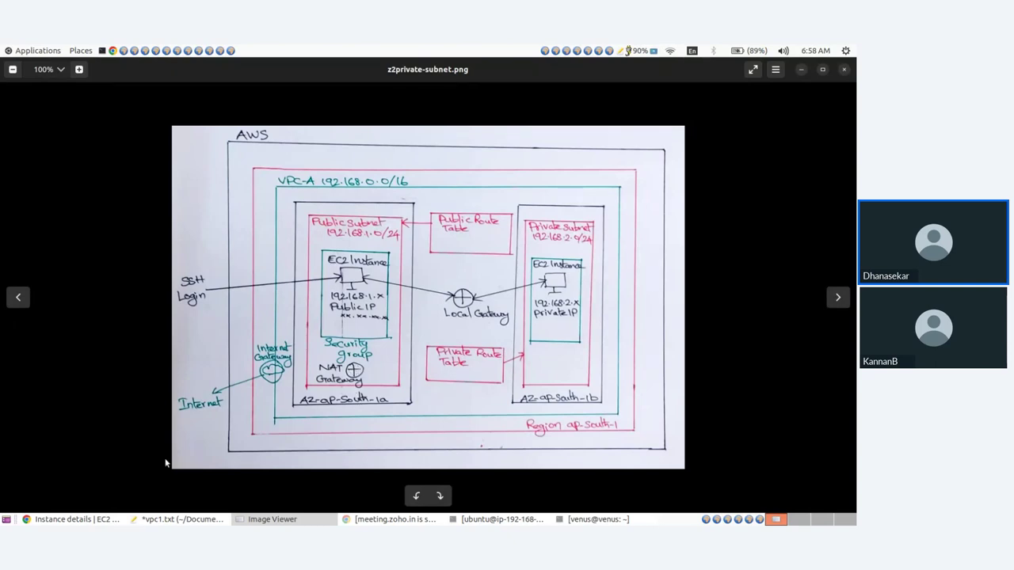
click(77, 519)
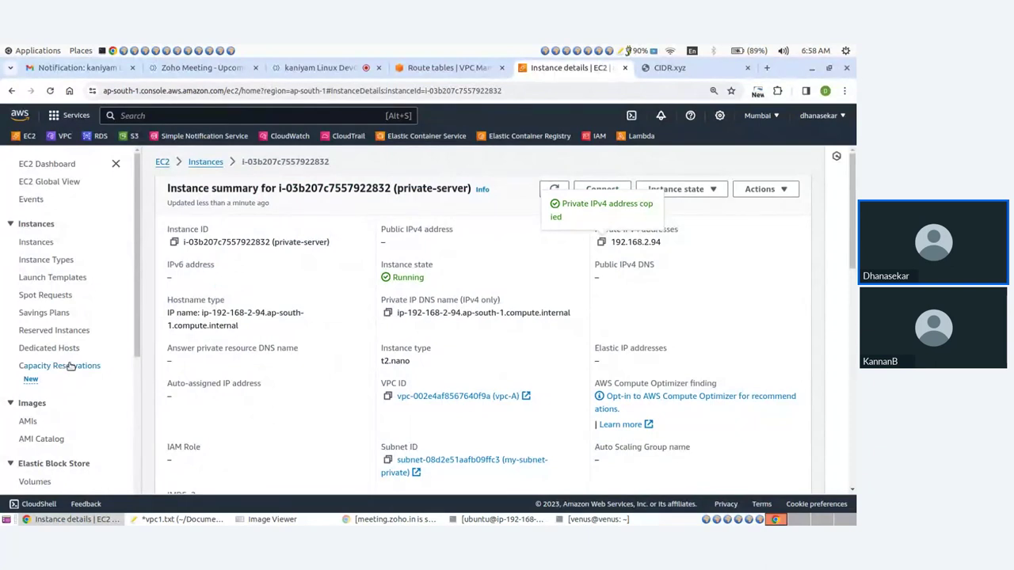
click(428, 67)
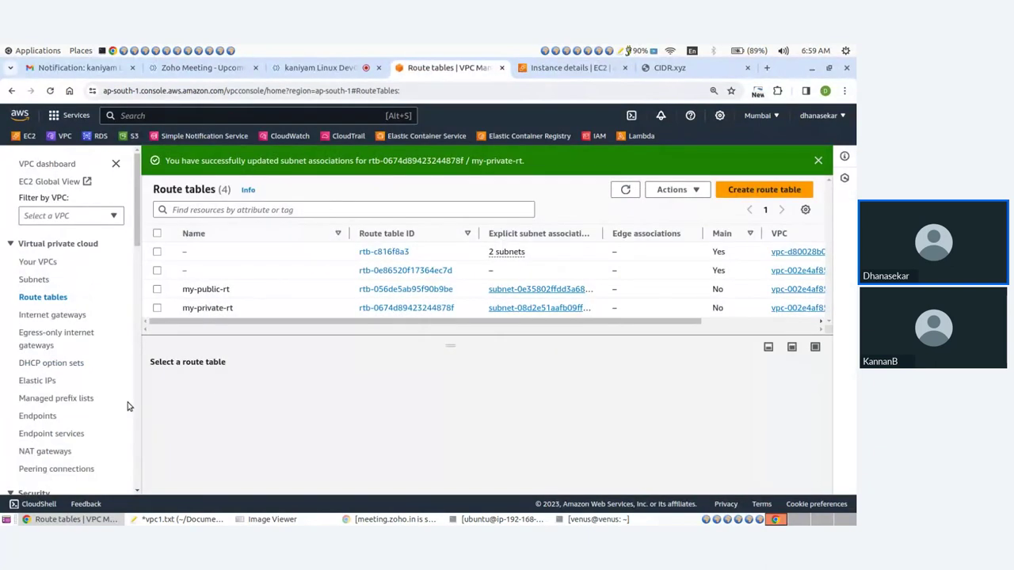
scroll(48, 396, down, 2)
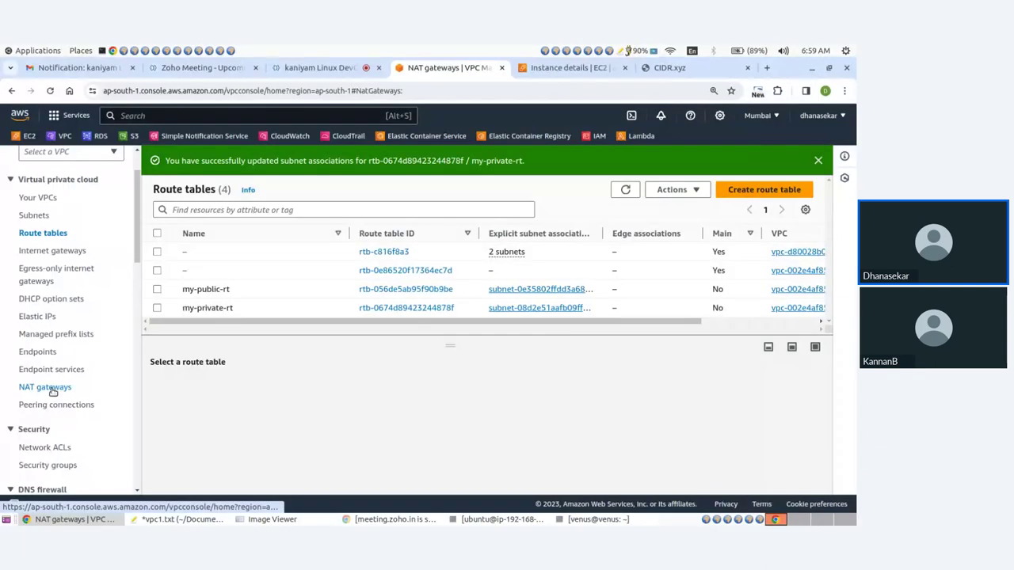
click(46, 387)
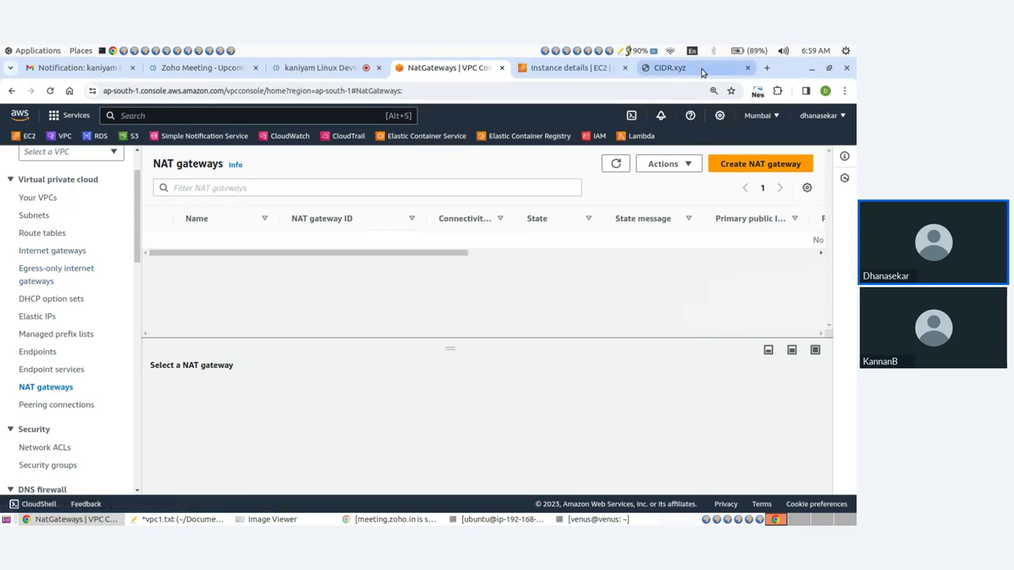
- Search Google for "aws nat gateway pricing" in a new browser tab
click(767, 69)
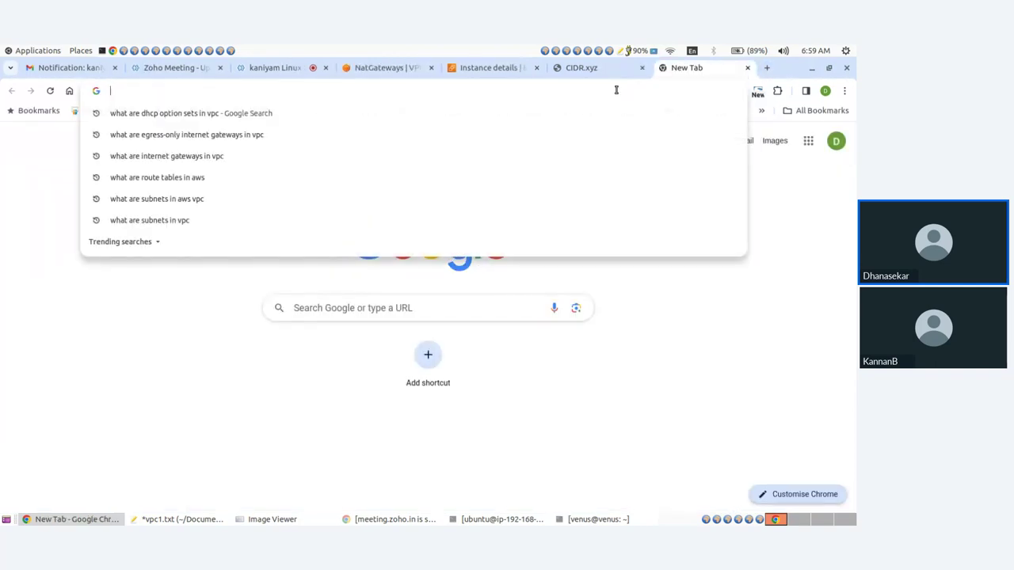
text(aws)
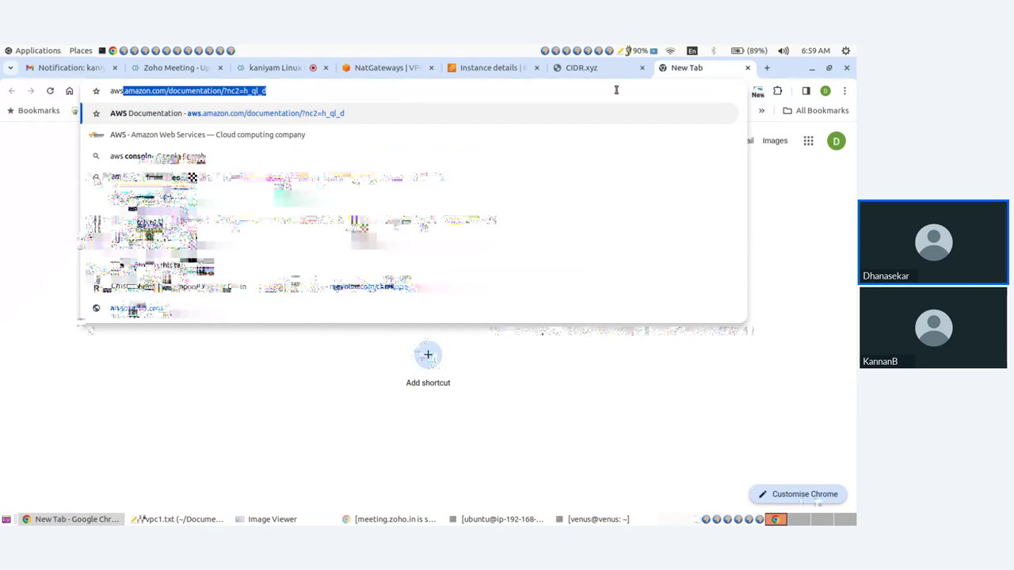
text( nate)
key(BackSpace)
text(gateway pr)
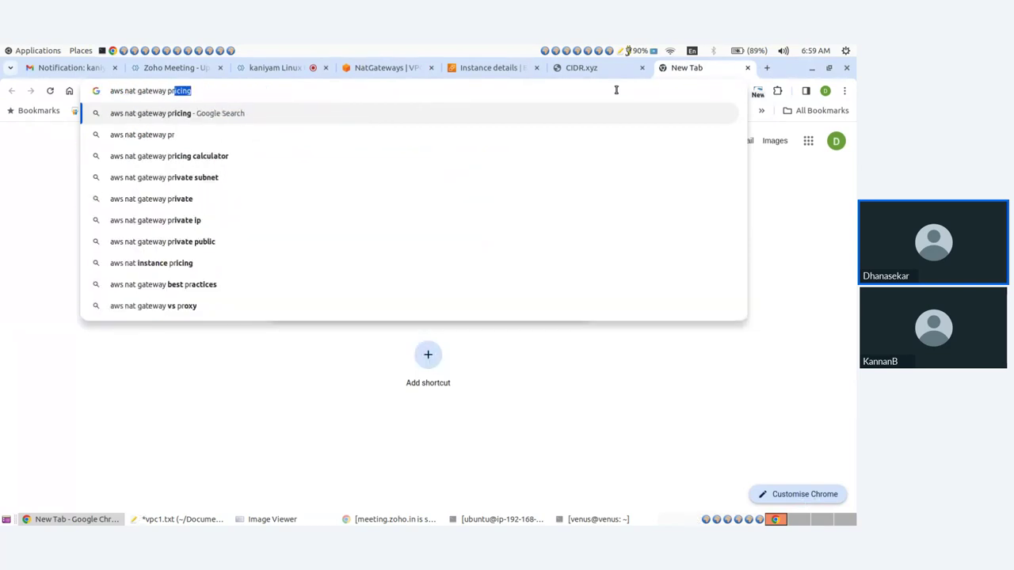
key(Return)
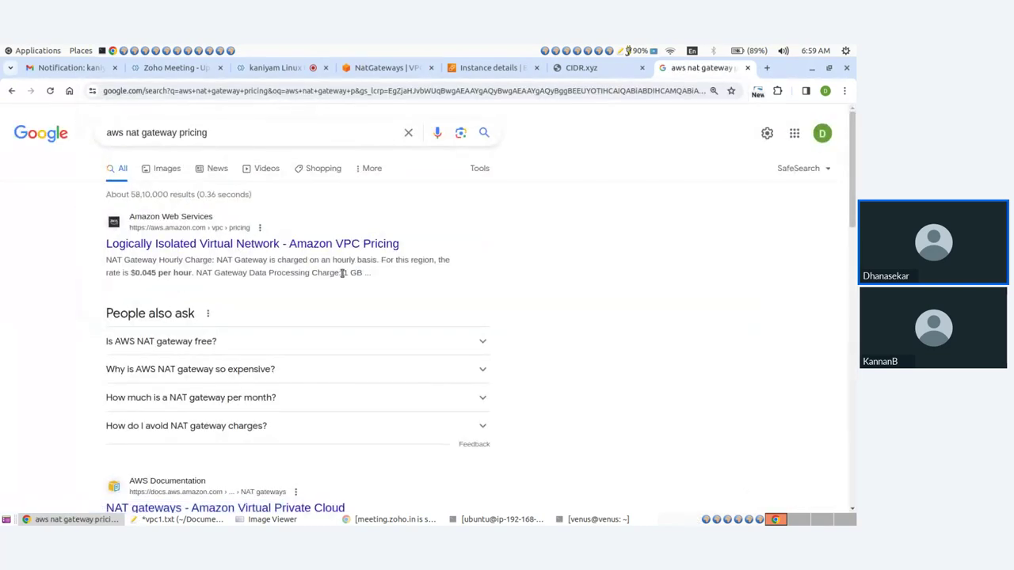
- Look through the Google results, then search for "aws nat gateway pricing calculator" and scan those results
scroll(289, 299, down, 5)
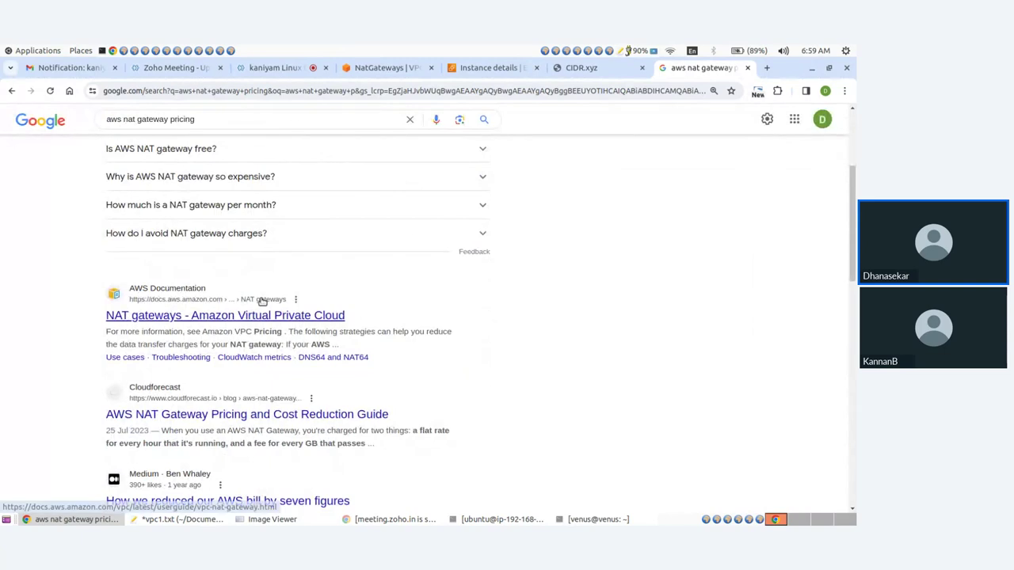
scroll(260, 302, up, 5)
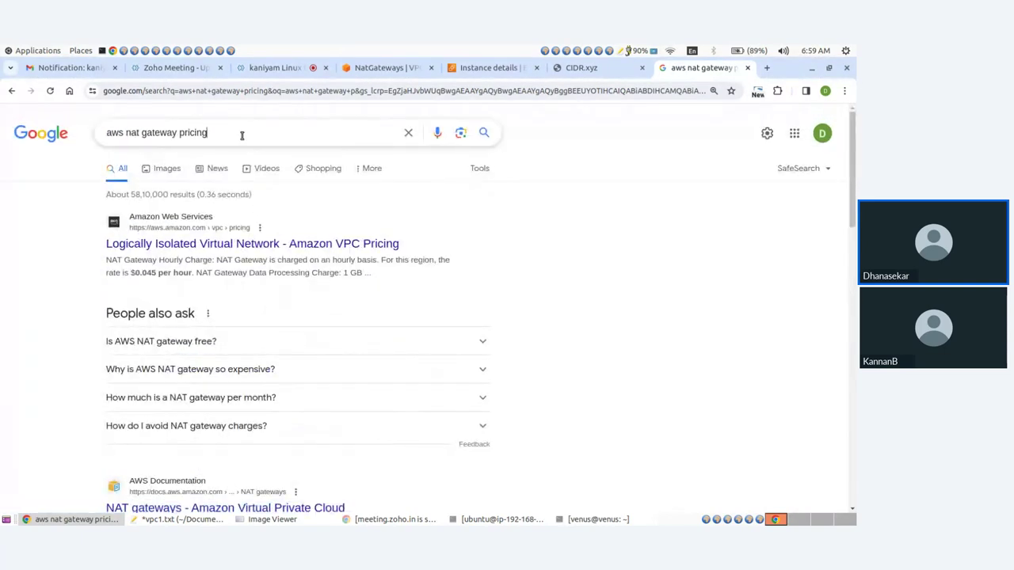
click(243, 134)
key(Down)
key(Return)
scroll(259, 279, down, 3)
scroll(260, 280, down, 3)
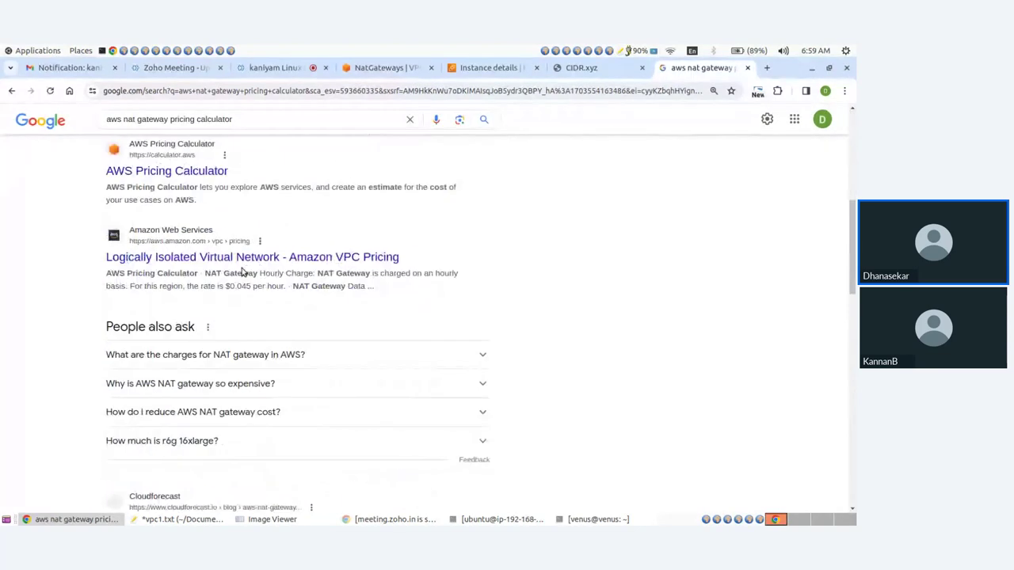
scroll(246, 261, up, 3)
- Open the AWS free cloud computing and AWS Pricing Calculator results in new tabs and look over both pages
middle_click(238, 252)
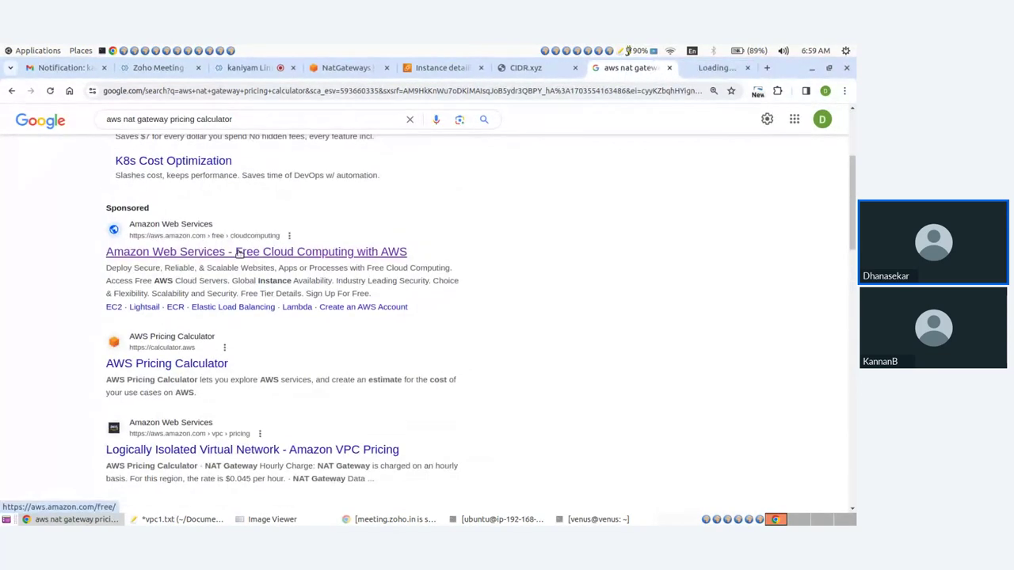
middle_click(179, 365)
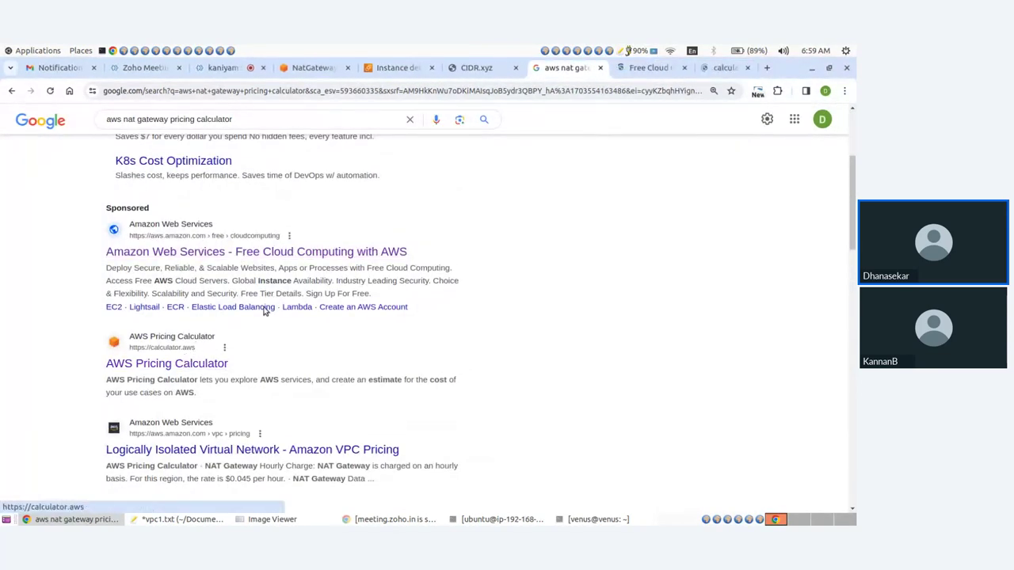
click(632, 68)
scroll(526, 238, down, 8)
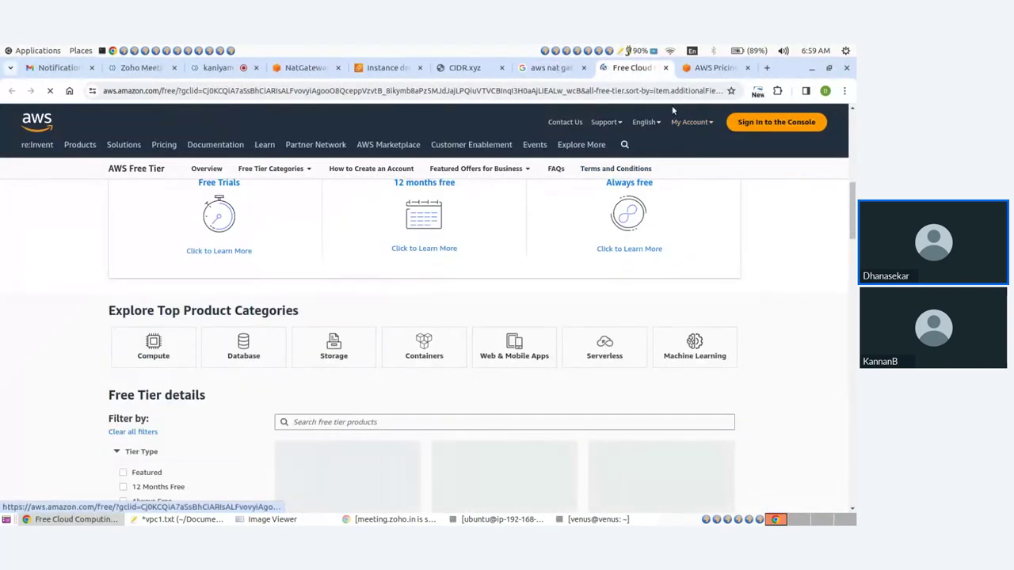
click(715, 68)
scroll(484, 271, down, 6)
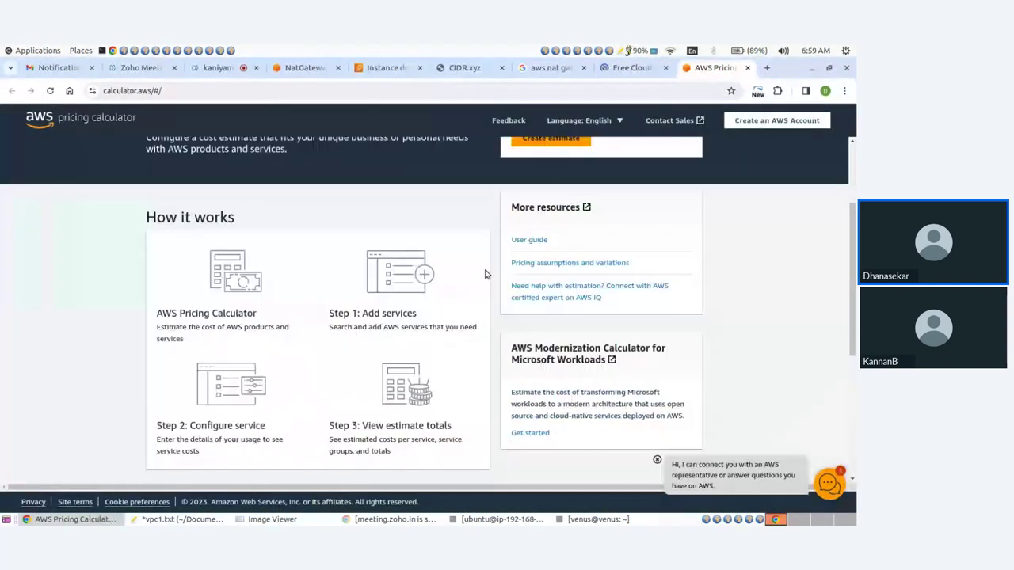
scroll(388, 300, up, 4)
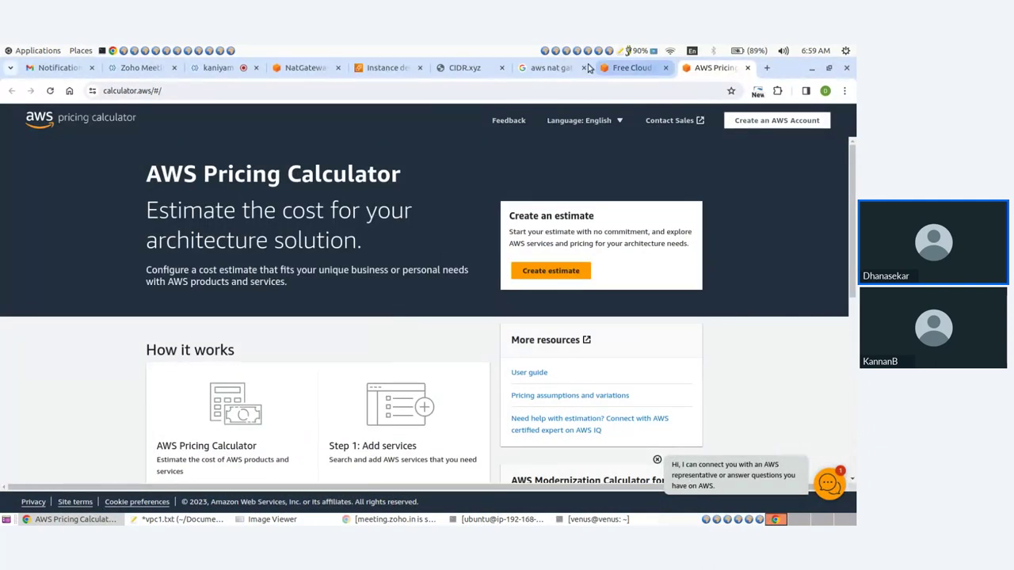
- Return to the search results, open Cloudforecast's AWS NAT Gateway pricing guide and read its NAT gateway cost comparison
click(542, 69)
scroll(15, 337, down, 10)
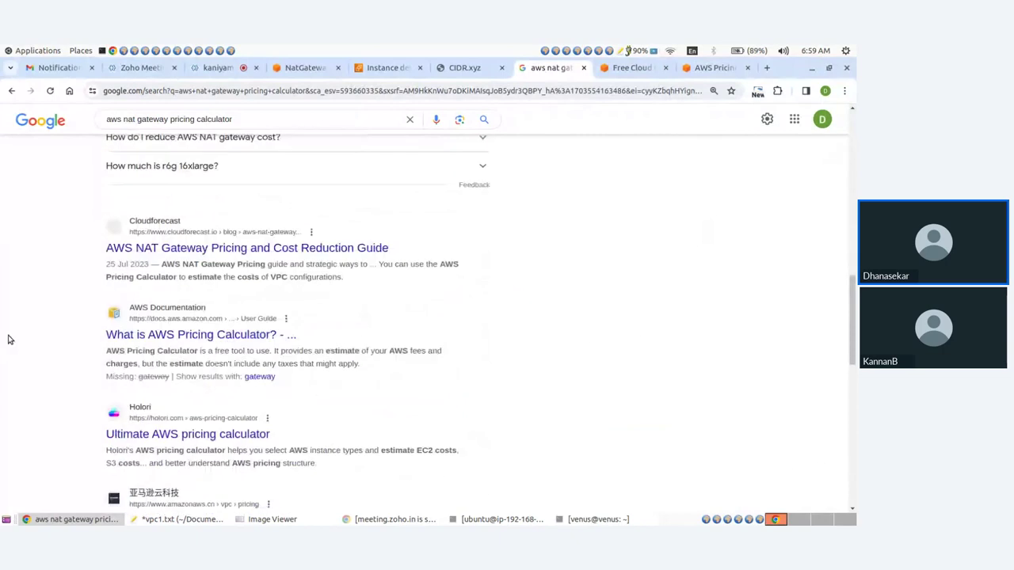
click(257, 232)
scroll(405, 308, down, 5)
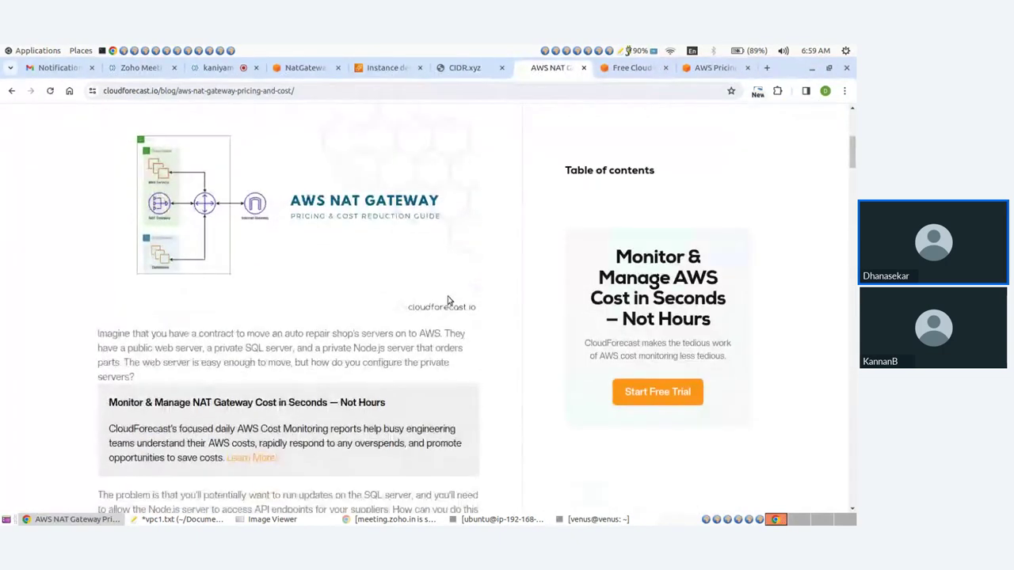
scroll(381, 310, down, 10)
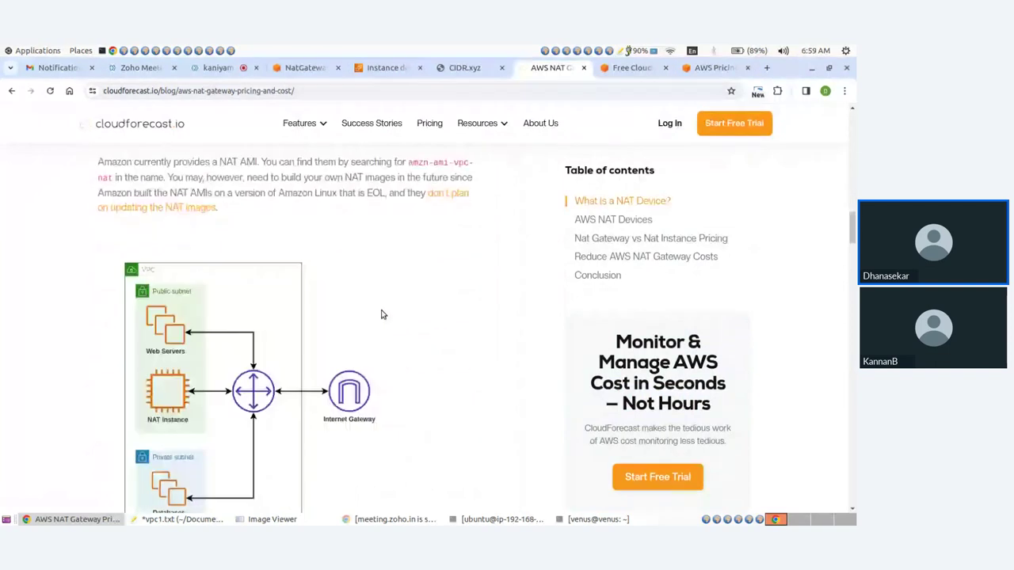
scroll(381, 311, down, 10)
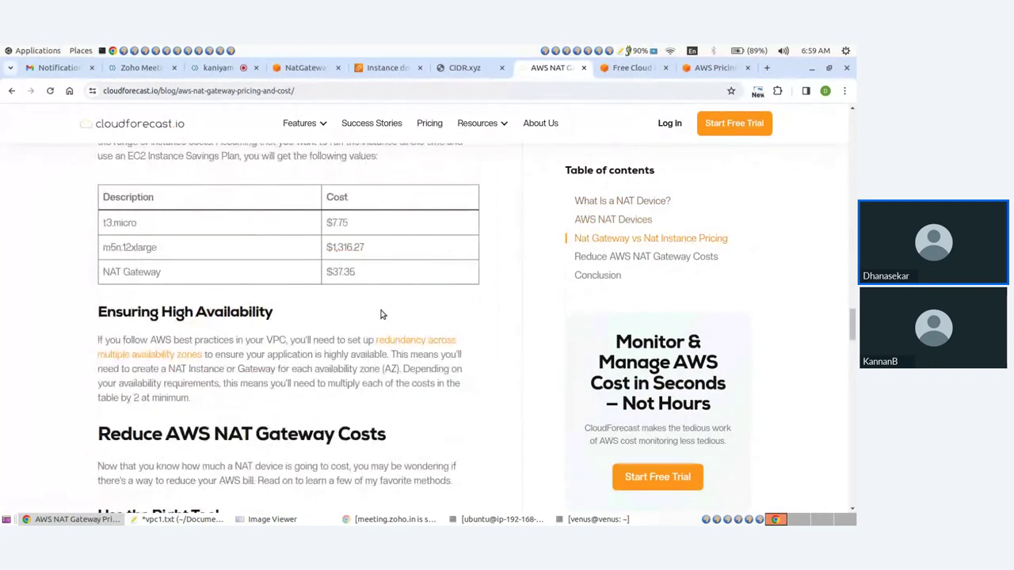
scroll(352, 289, down, 3)
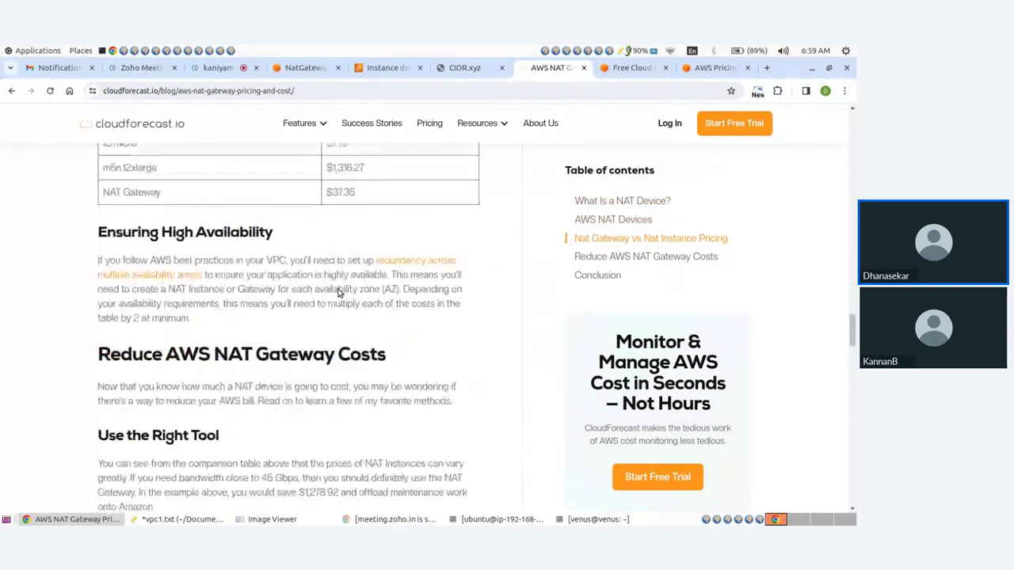
scroll(336, 291, down, 4)
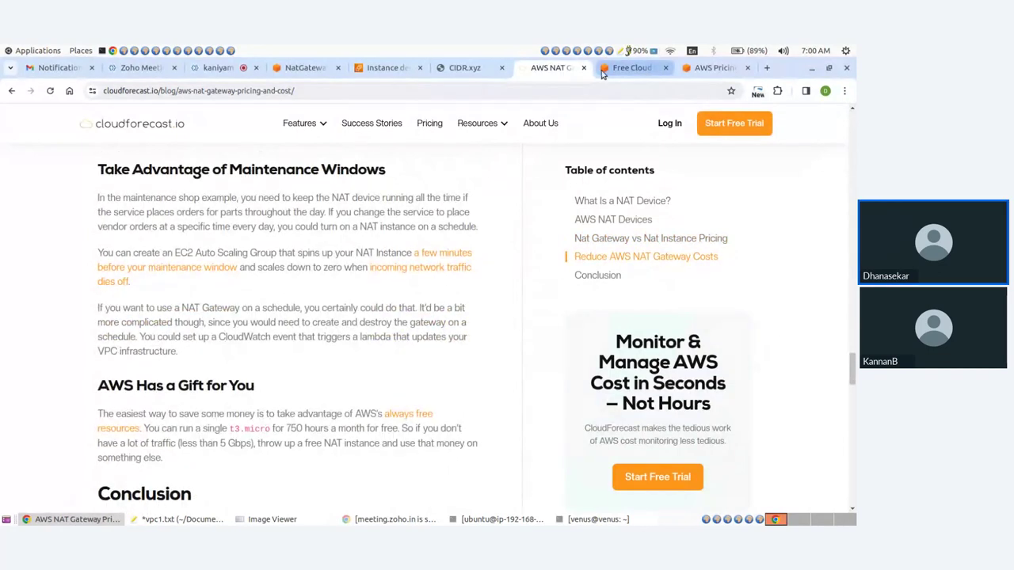
- Close the pricing guide, AWS free tier and Pricing Calculator tabs and return to the NAT gateways list in the VPC console
click(583, 68)
click(583, 68)
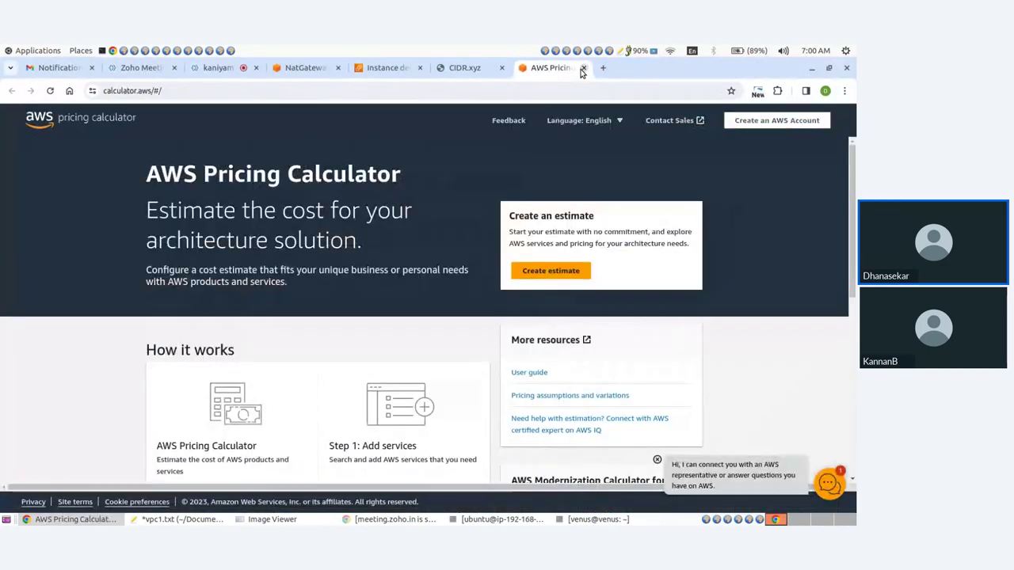
click(583, 68)
click(445, 72)
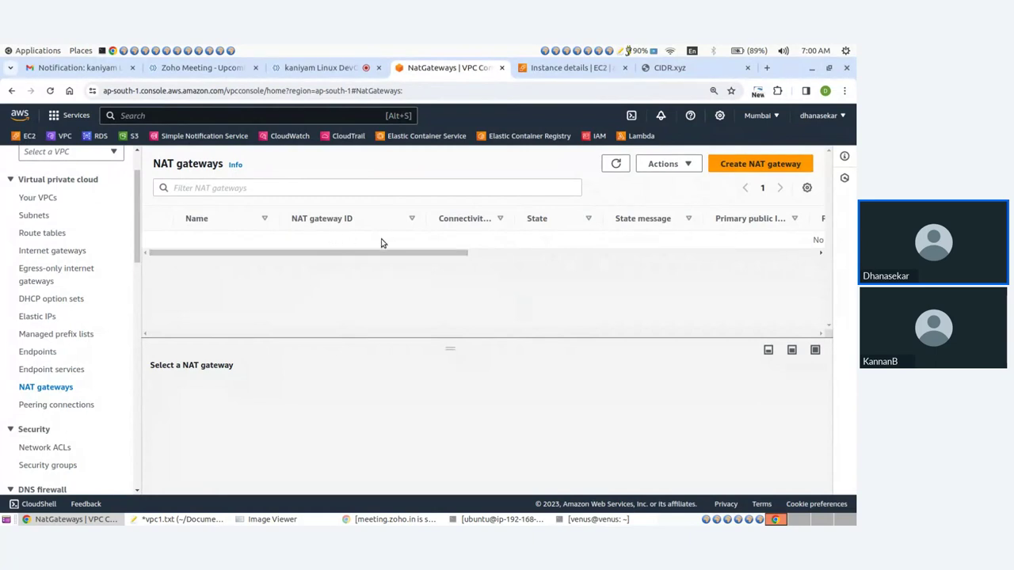
- Begin a new NAT gateway named my-nat and place it in the subnet my-subnet-public
click(748, 166)
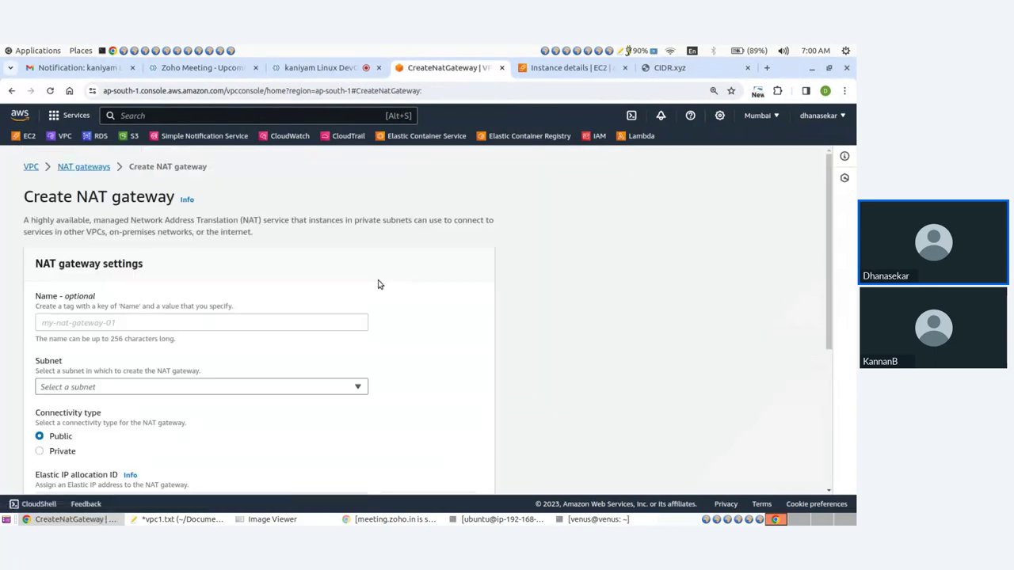
click(114, 324)
text(my-nat)
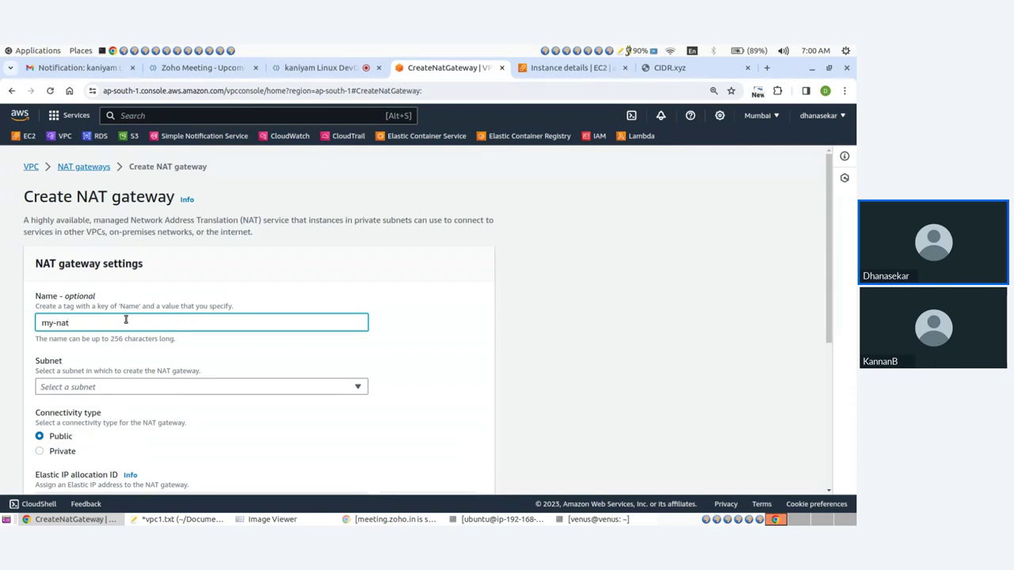
scroll(125, 319, down, 1)
click(108, 325)
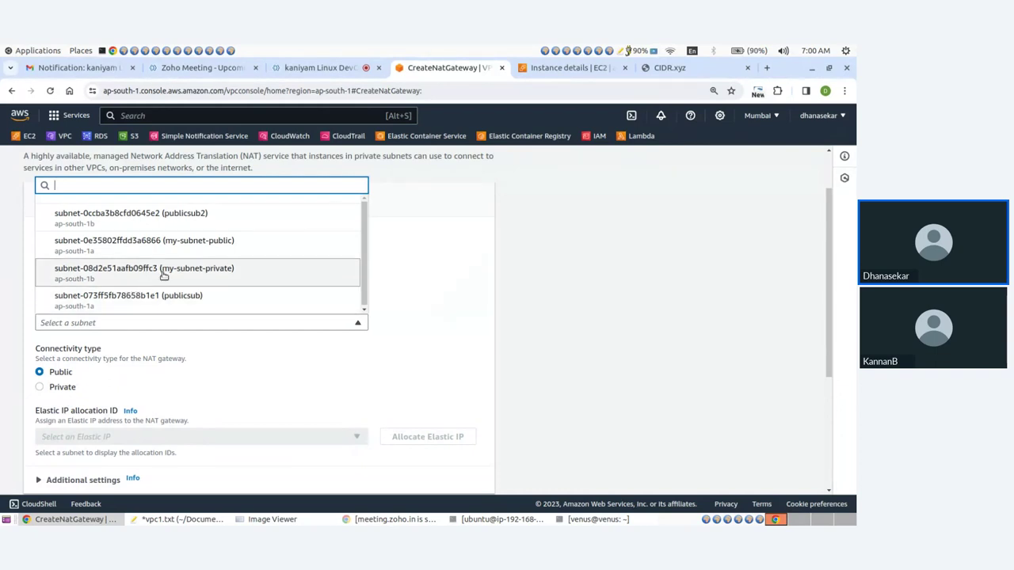
click(200, 247)
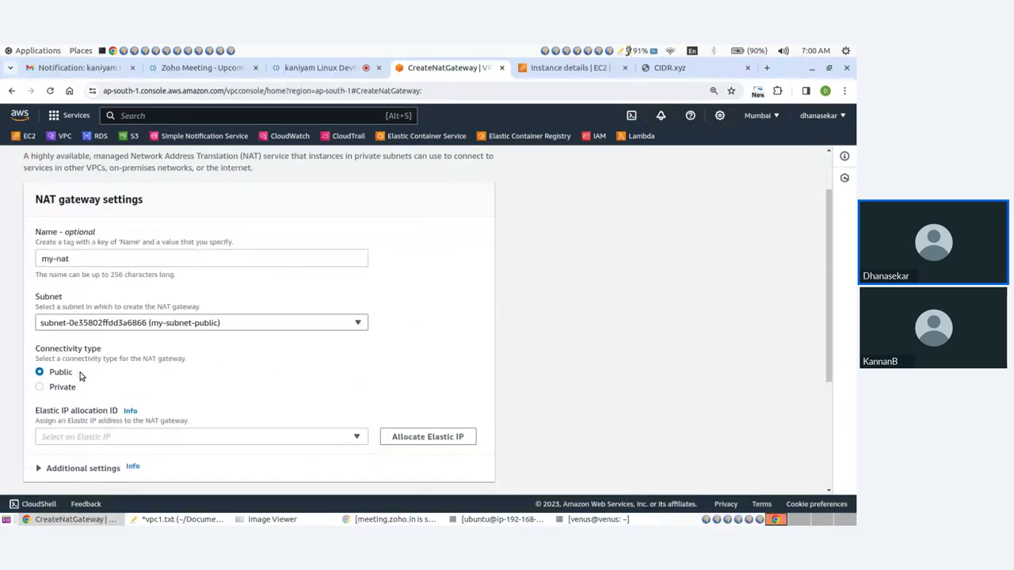
- Allocate an Elastic IP for my-nat, look at the additional settings and create the NAT gateway with public connectivity
scroll(135, 404, down, 2)
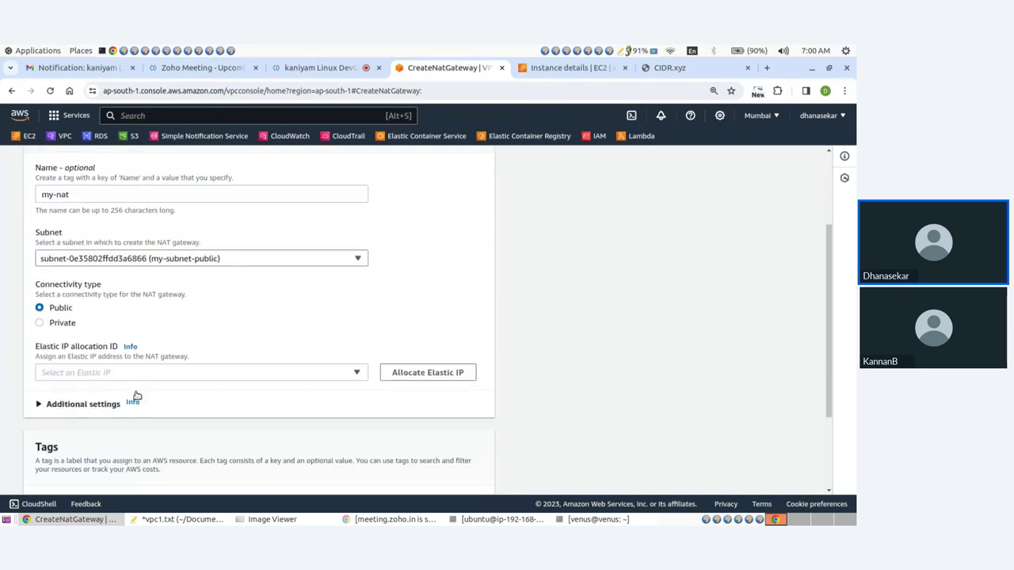
click(422, 376)
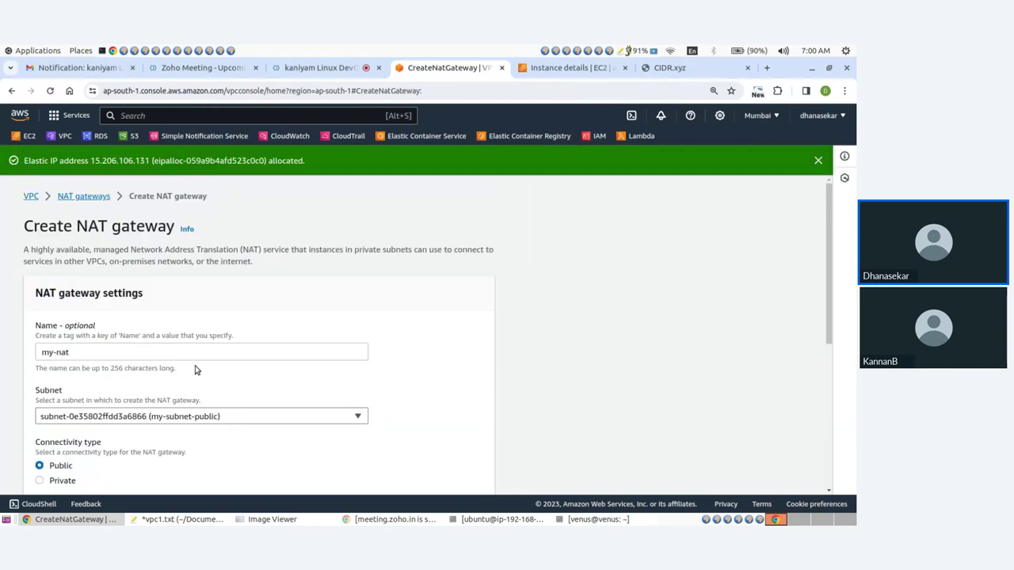
scroll(194, 368, down, 5)
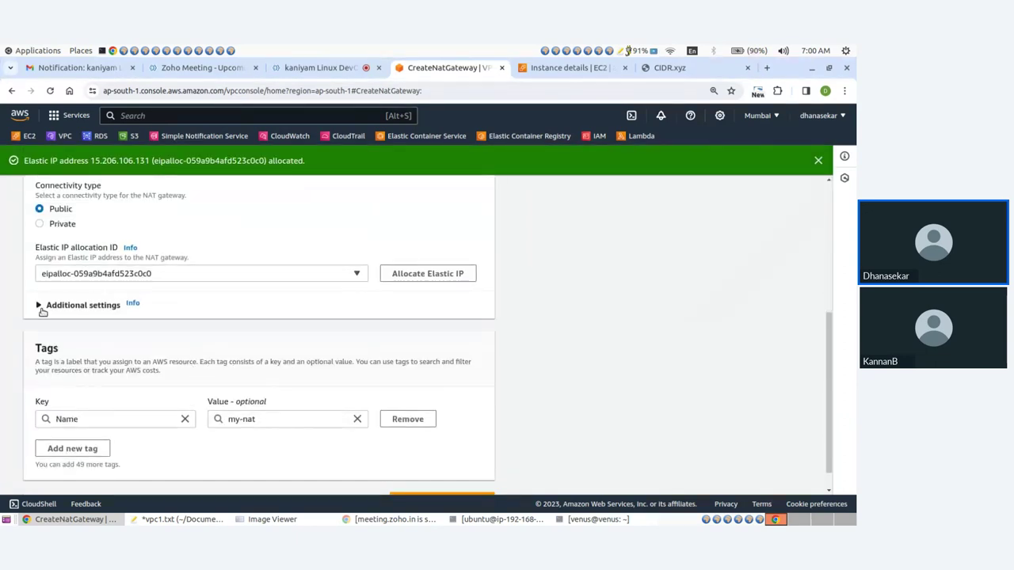
click(39, 307)
click(39, 307)
scroll(444, 444, down, 2)
click(434, 475)
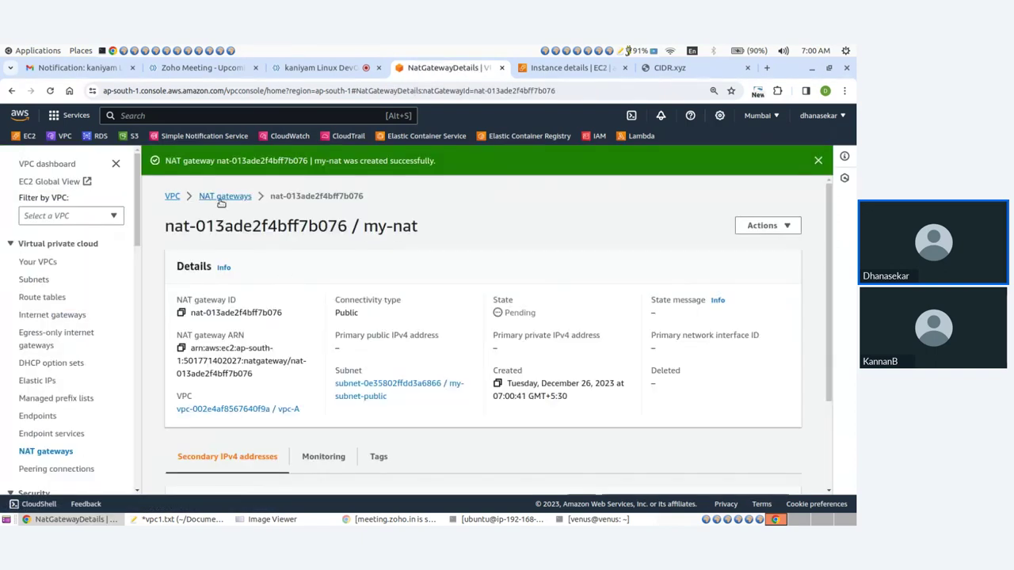
- Go back to the NAT gateways list and check the state and the primary public and private IP addresses of my-nat
click(224, 196)
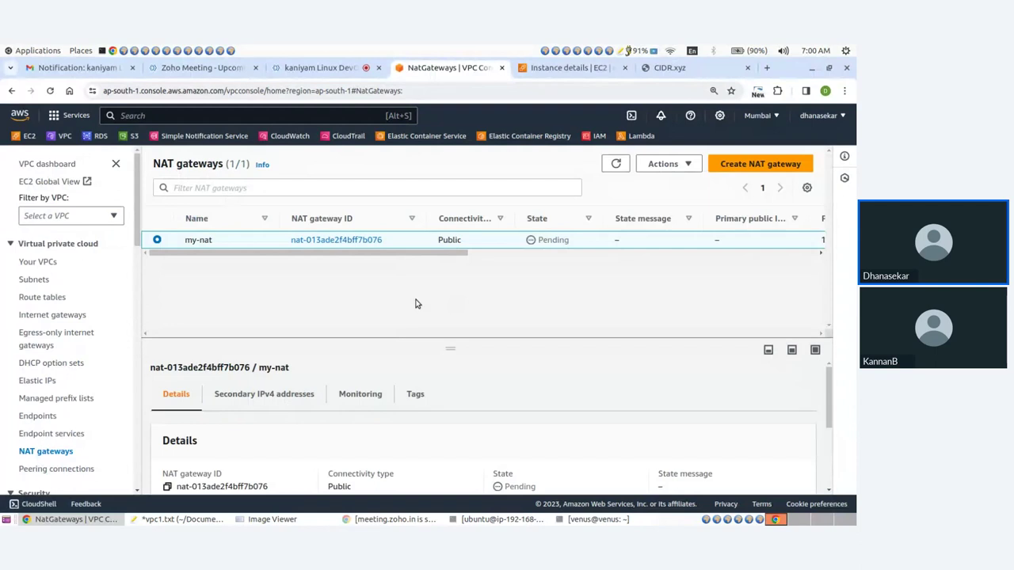
drag(540, 239, 575, 241)
drag(464, 254, 576, 263)
scroll(576, 262, right, 1)
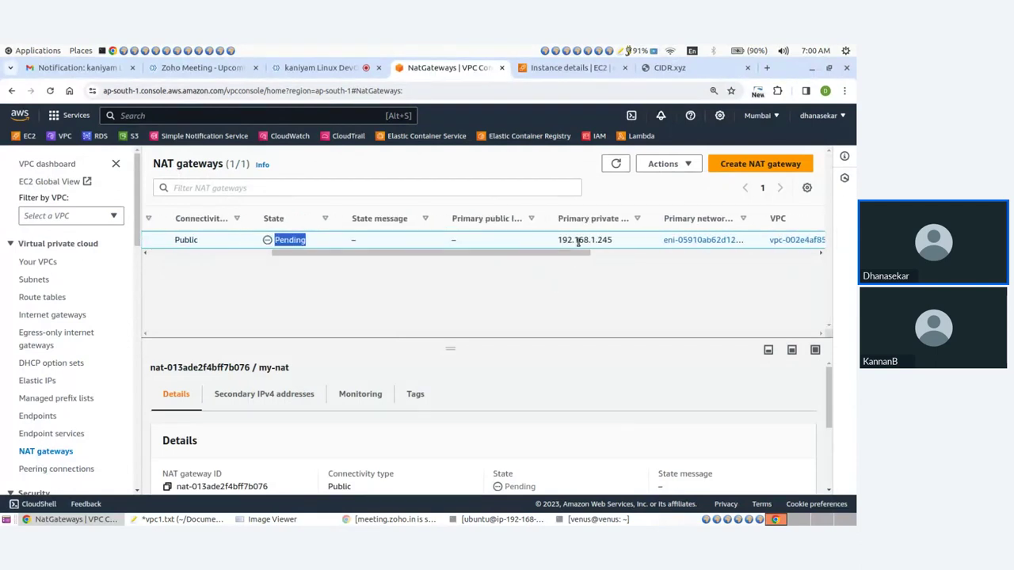
double_click(454, 239)
drag(513, 253, 340, 253)
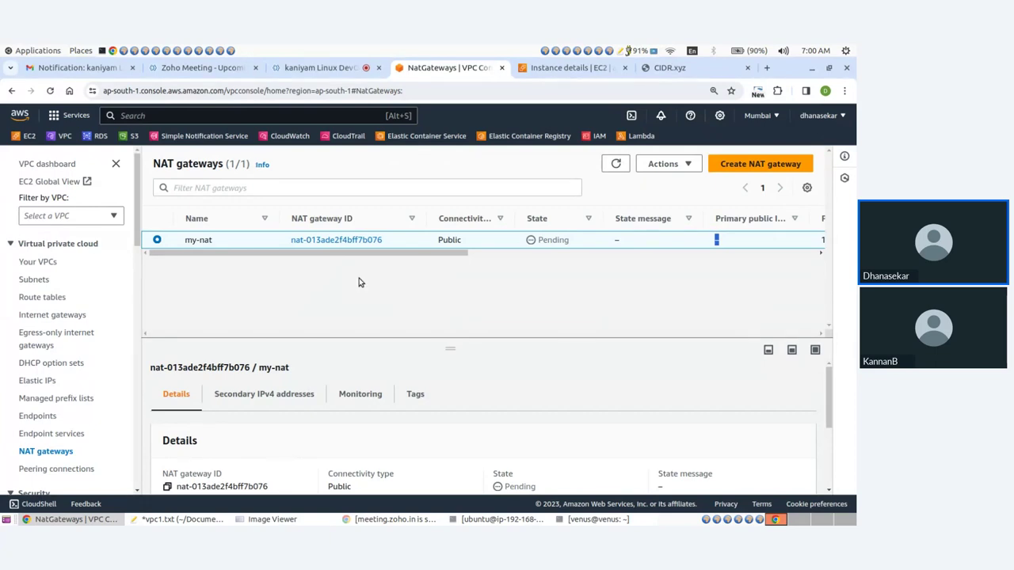
- Refresh the NAT gateways list and check where the NAT gateway sits in the z2private-subnet.png diagram in the image viewer
click(618, 164)
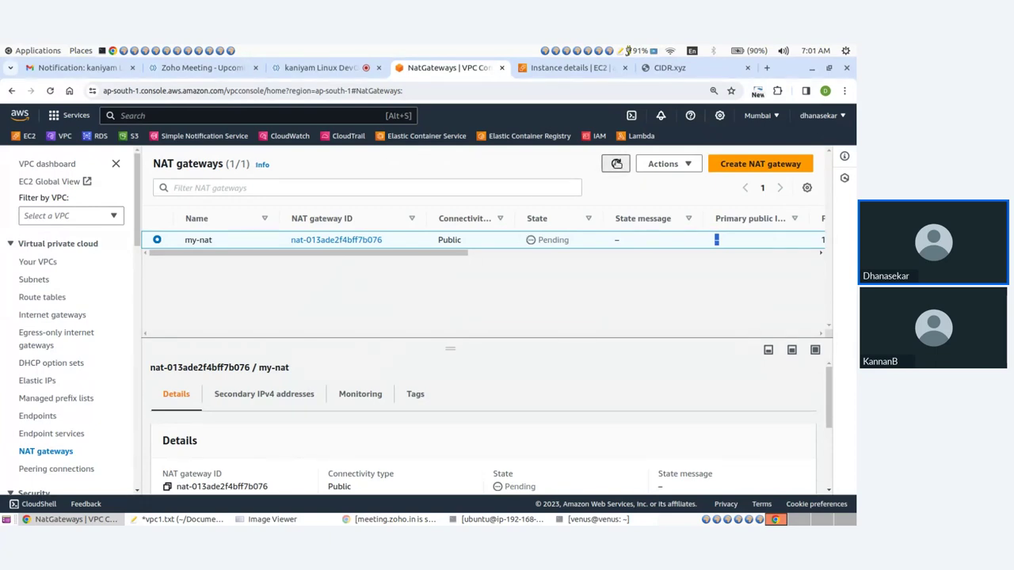
click(617, 164)
drag(412, 257, 388, 261)
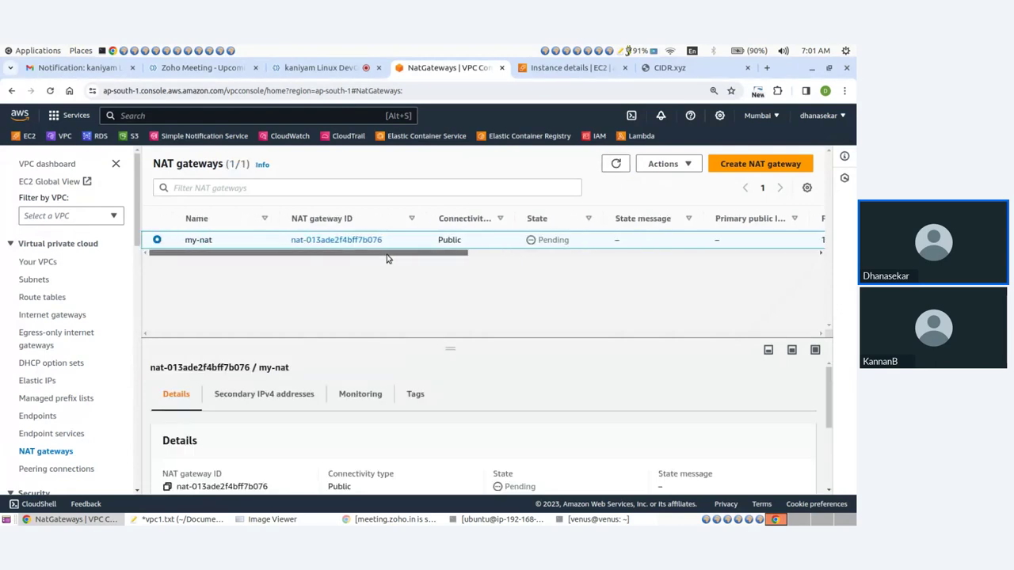
key(alt+Tab)
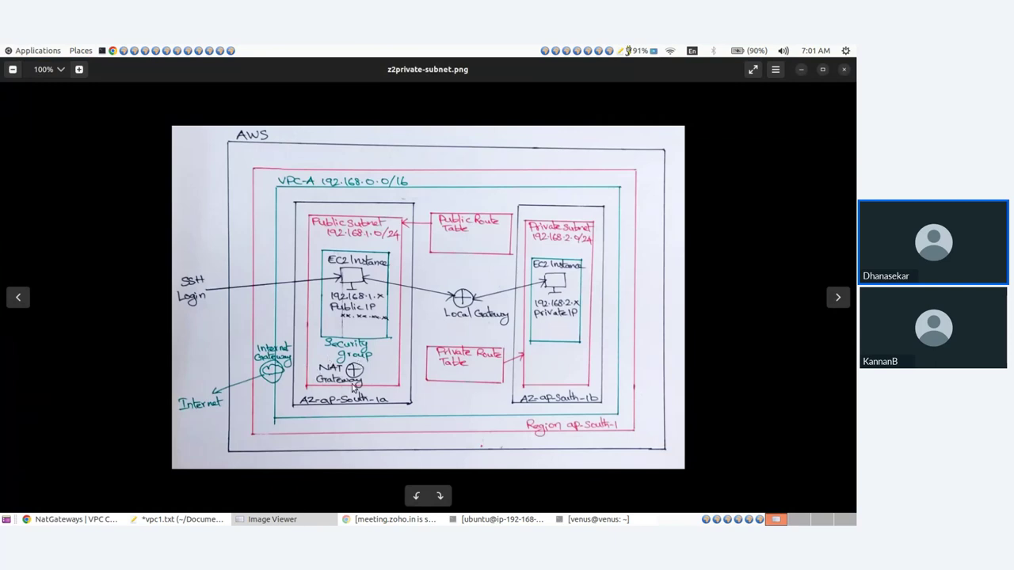
click(276, 521)
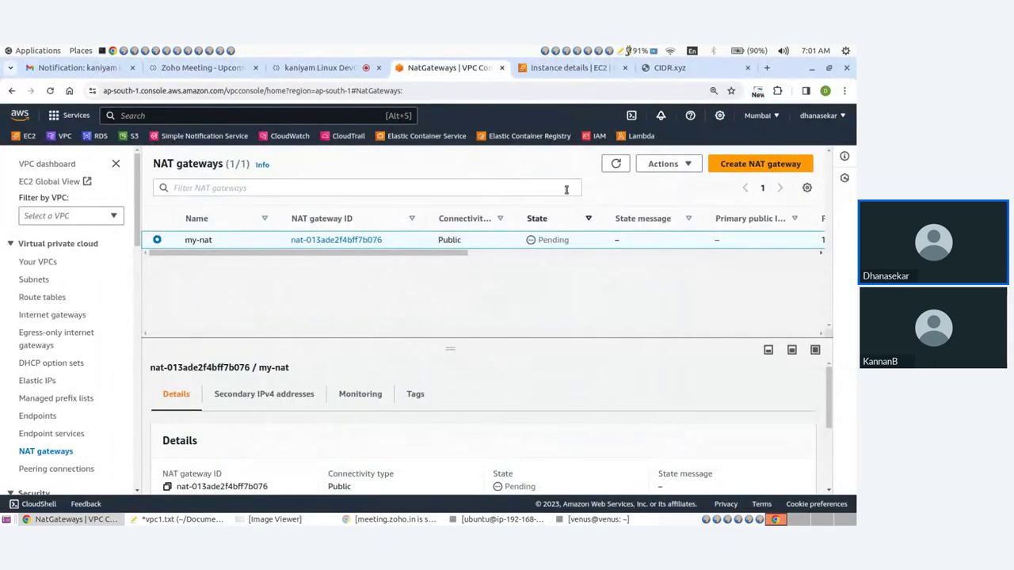
- Refresh the NAT gateways list repeatedly and check the state and address columns of my-nat
click(613, 166)
drag(419, 253, 349, 263)
click(617, 165)
click(617, 165)
click(616, 165)
drag(429, 252, 410, 261)
click(617, 164)
click(616, 164)
click(617, 166)
click(616, 164)
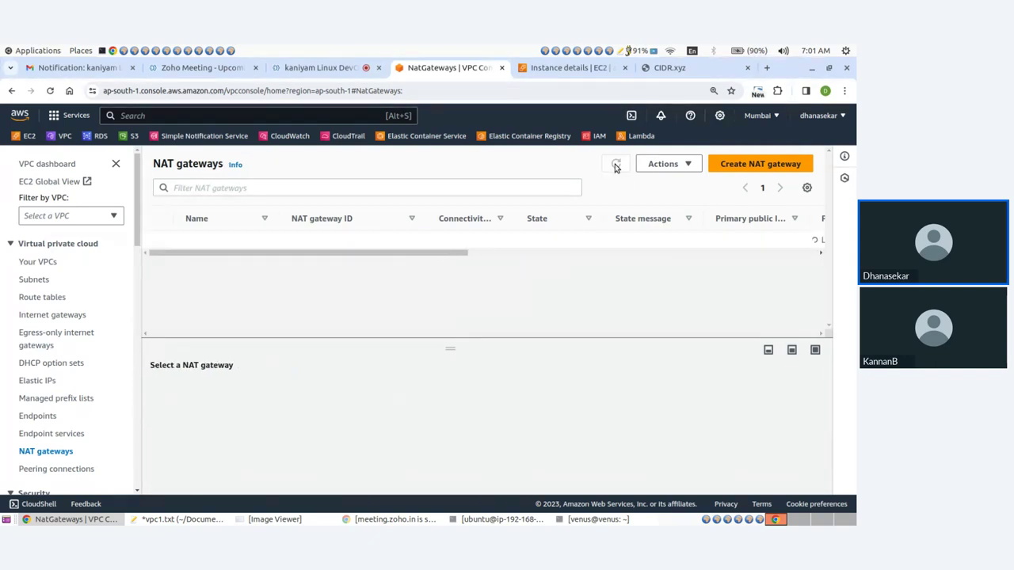
click(616, 165)
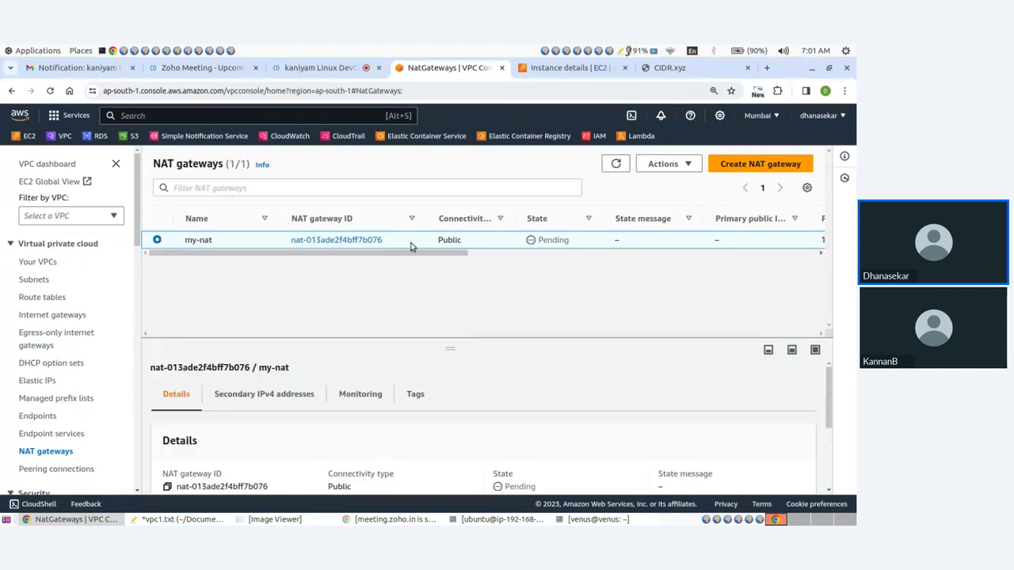
drag(344, 252, 245, 264)
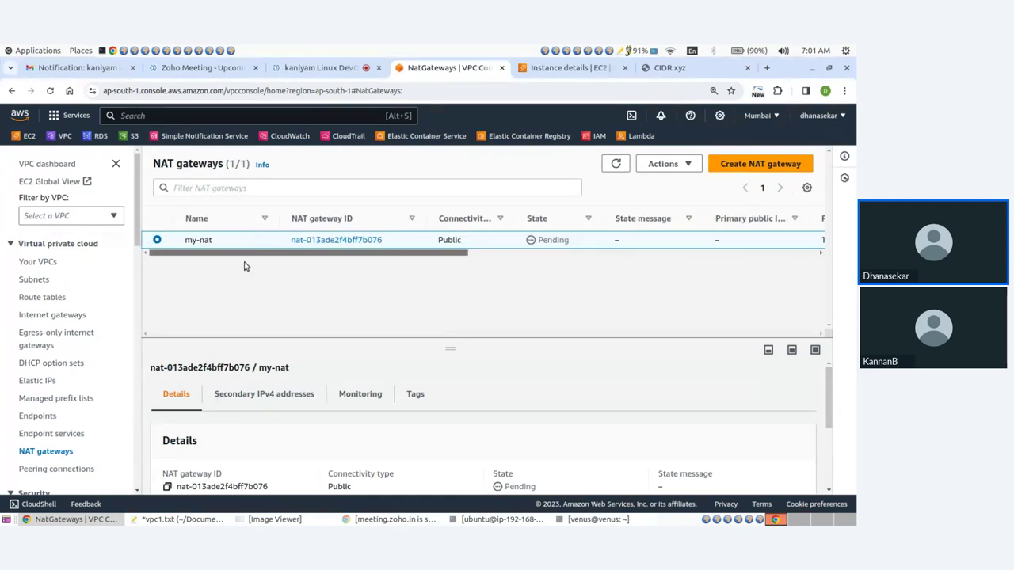
click(617, 165)
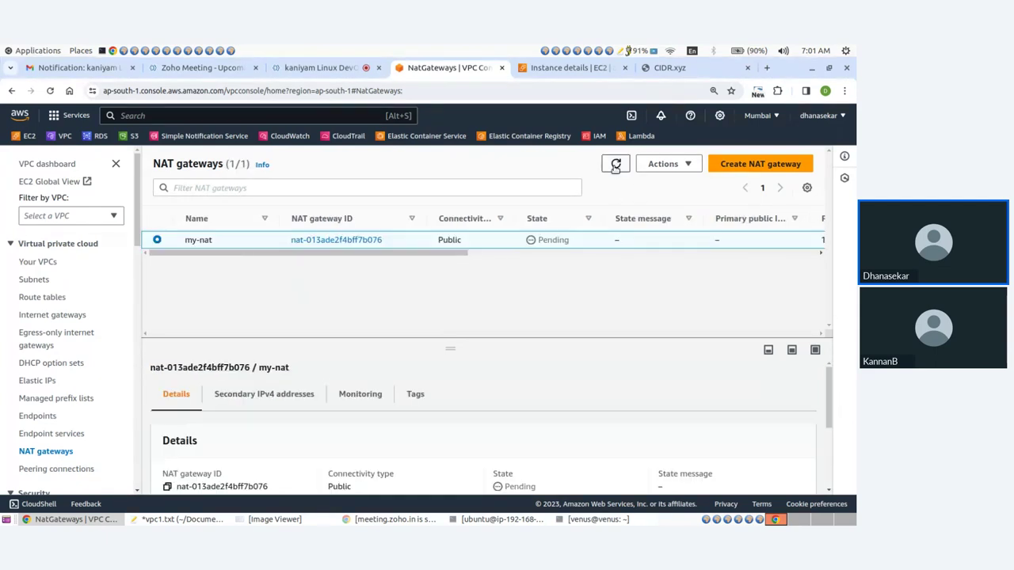
click(615, 165)
click(616, 166)
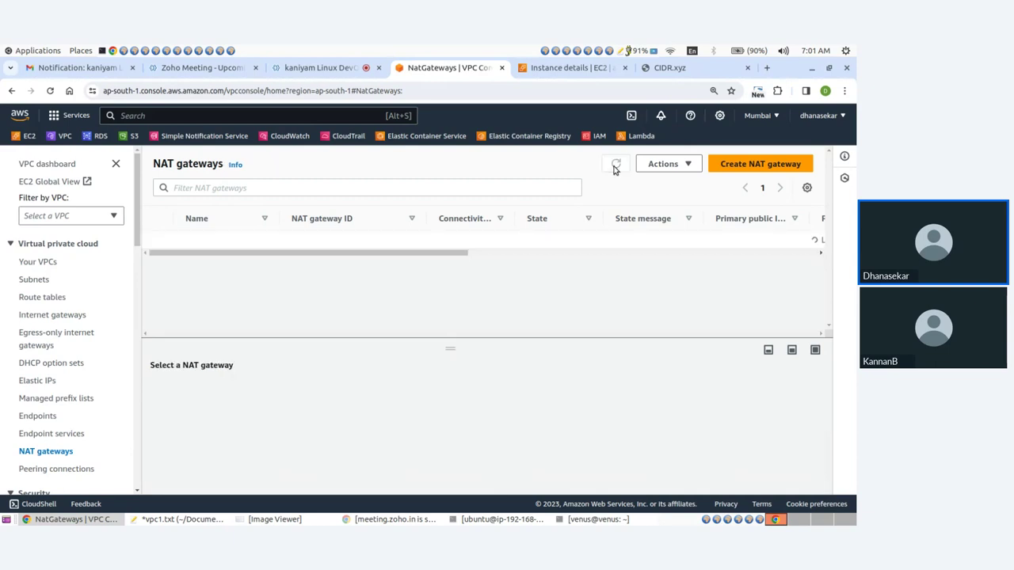
click(616, 167)
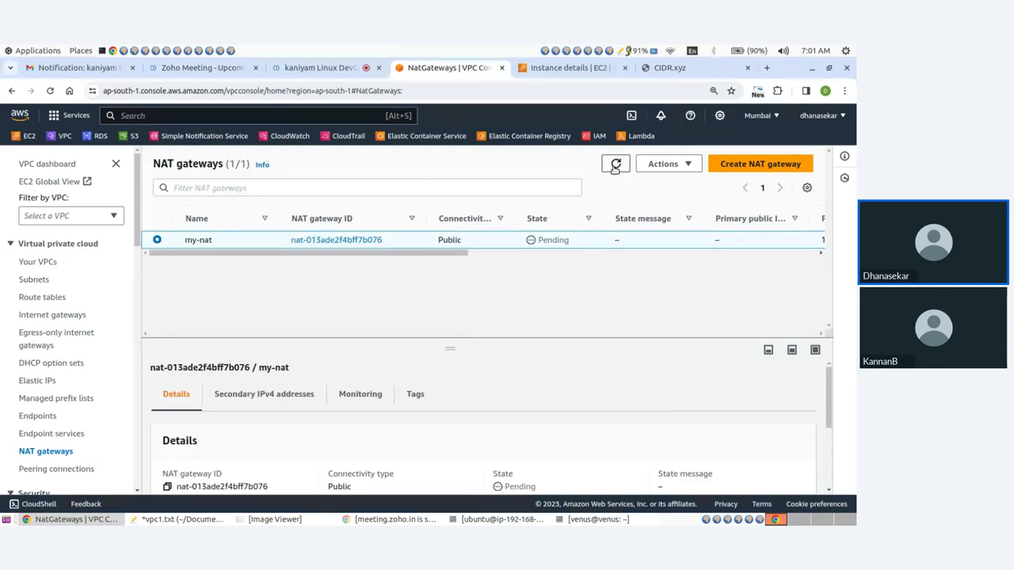
click(615, 166)
click(615, 166)
click(616, 165)
click(615, 164)
click(616, 164)
click(616, 165)
click(616, 165)
scroll(452, 358, down, 3)
scroll(451, 358, up, 3)
click(615, 164)
click(615, 164)
click(615, 164)
click(616, 164)
click(615, 164)
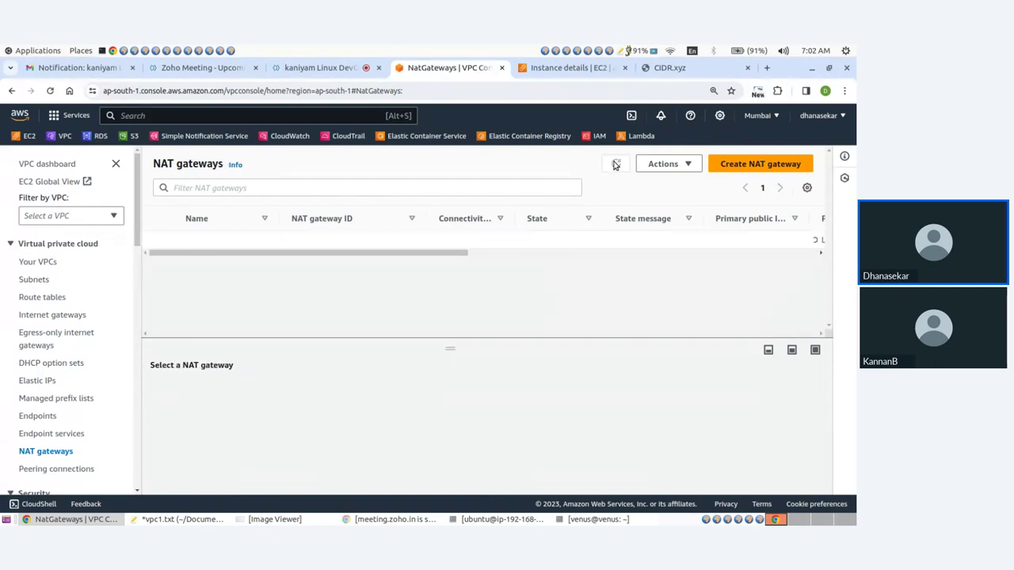
click(616, 164)
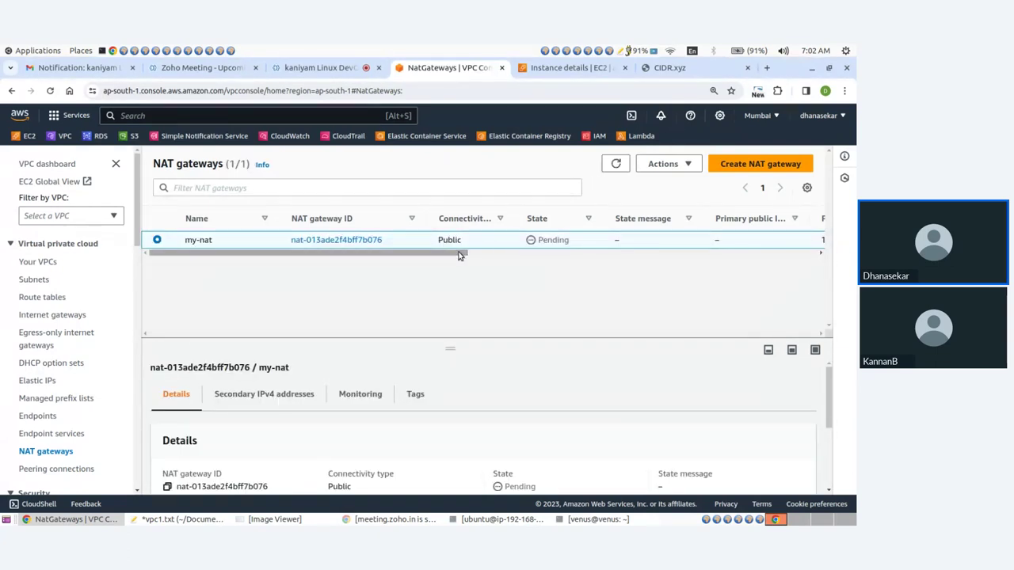
drag(460, 254, 355, 272)
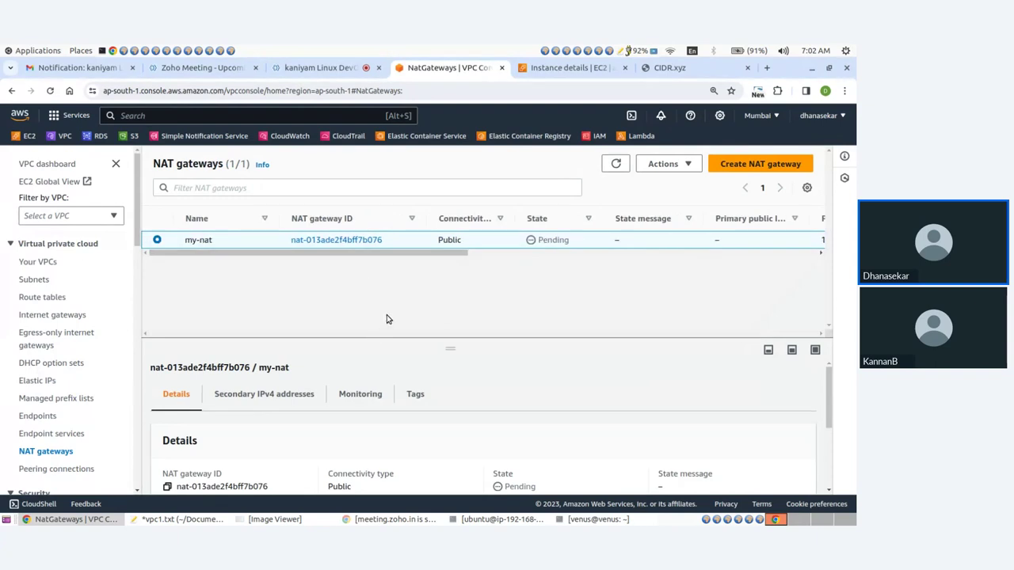
click(616, 164)
click(615, 164)
click(616, 164)
- Switch to the internet gateways list and back, then keep refreshing the NAT gateways until my-nat is available and check its primary IP addresses
click(48, 315)
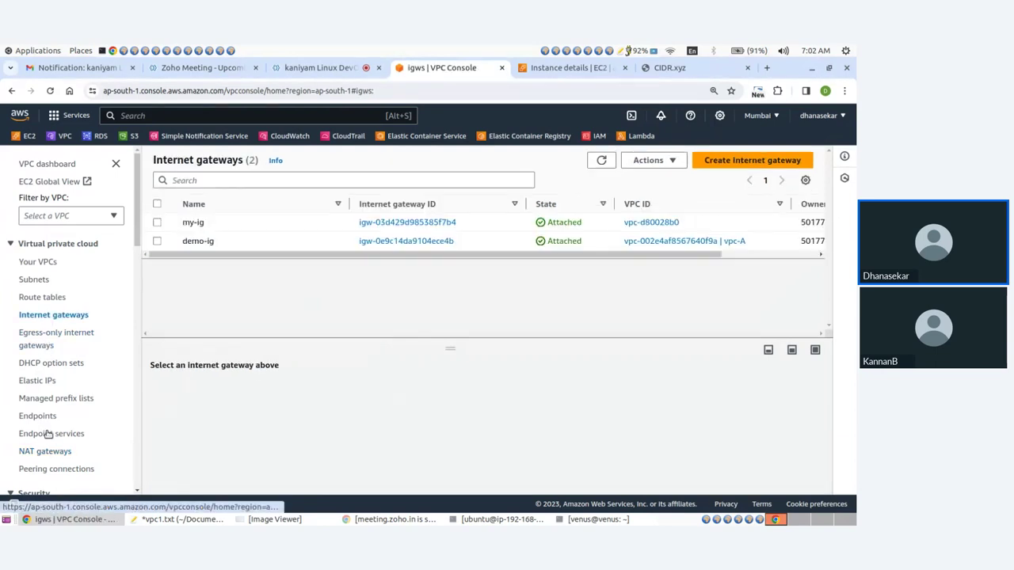
click(50, 452)
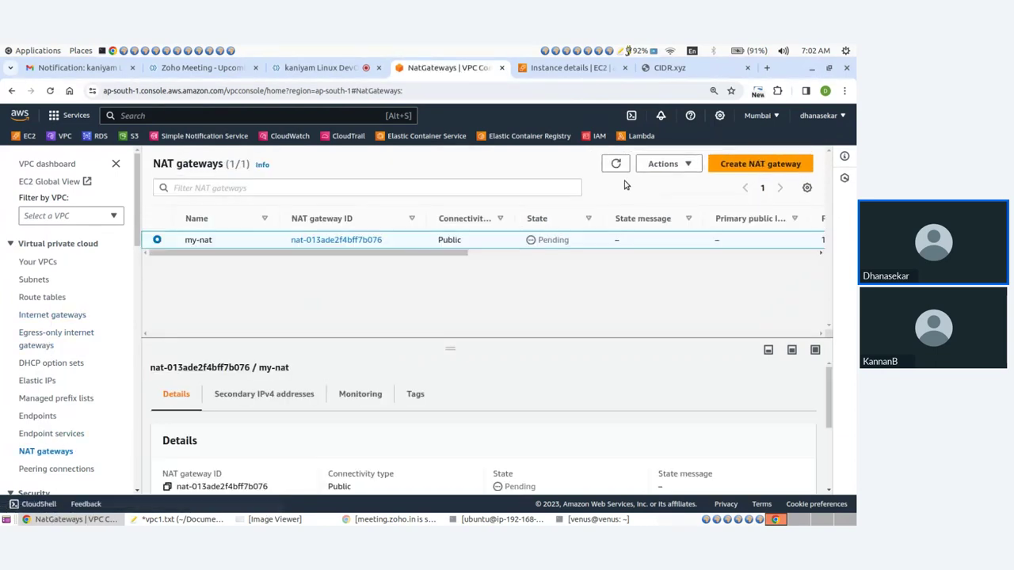
click(616, 163)
click(617, 163)
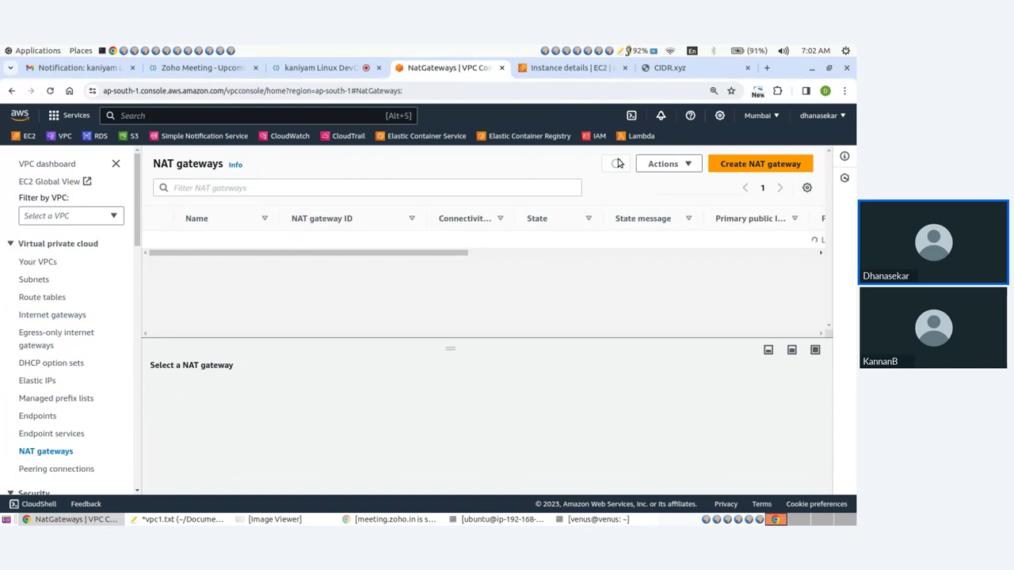
click(617, 163)
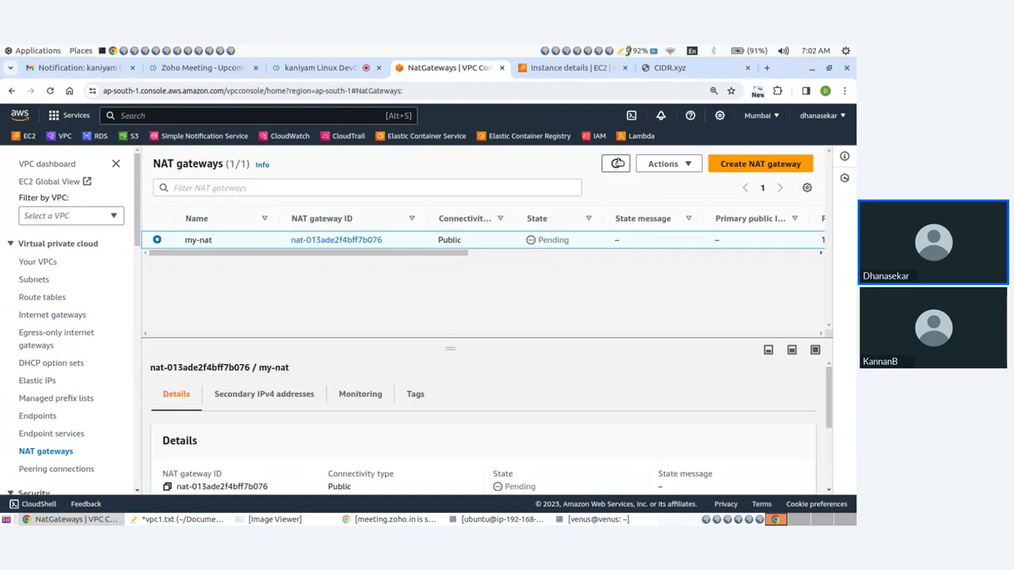
click(617, 163)
click(617, 163)
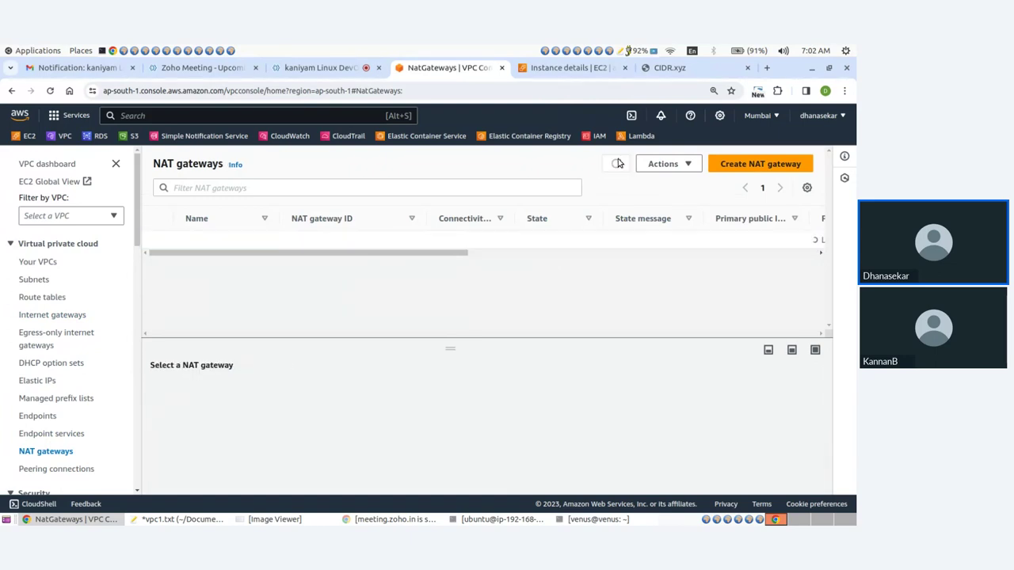
click(618, 163)
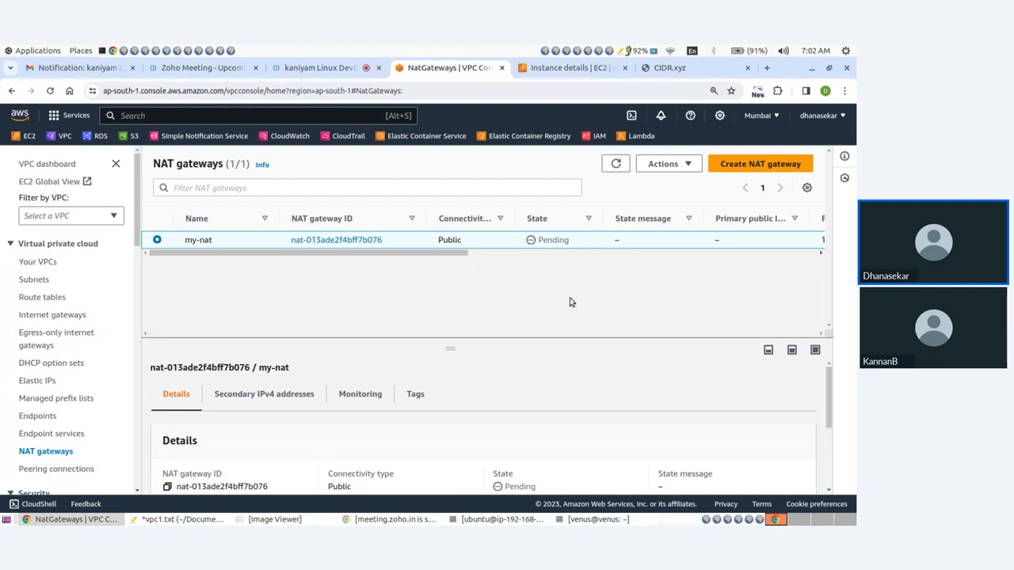
click(616, 164)
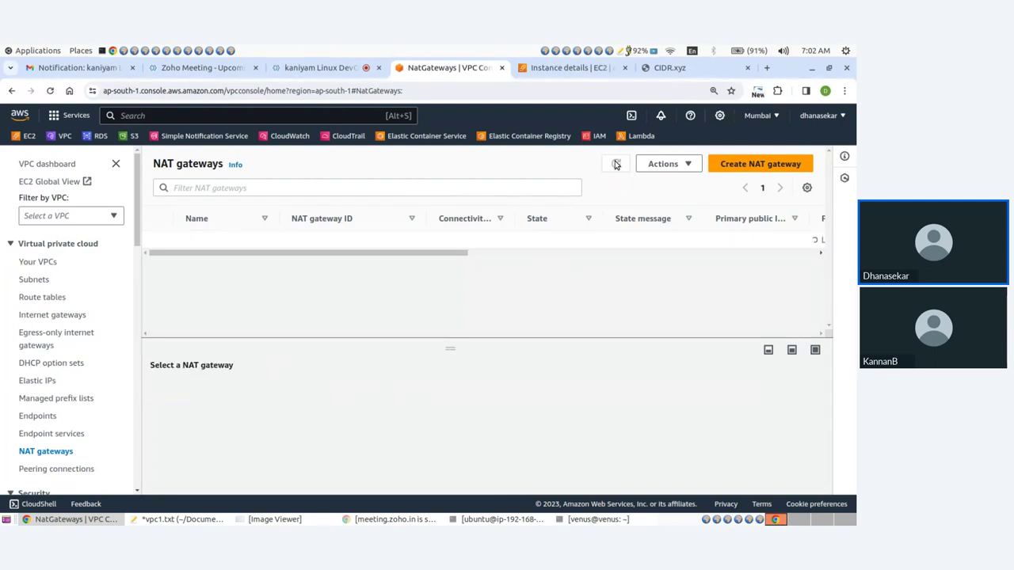
click(616, 164)
click(617, 163)
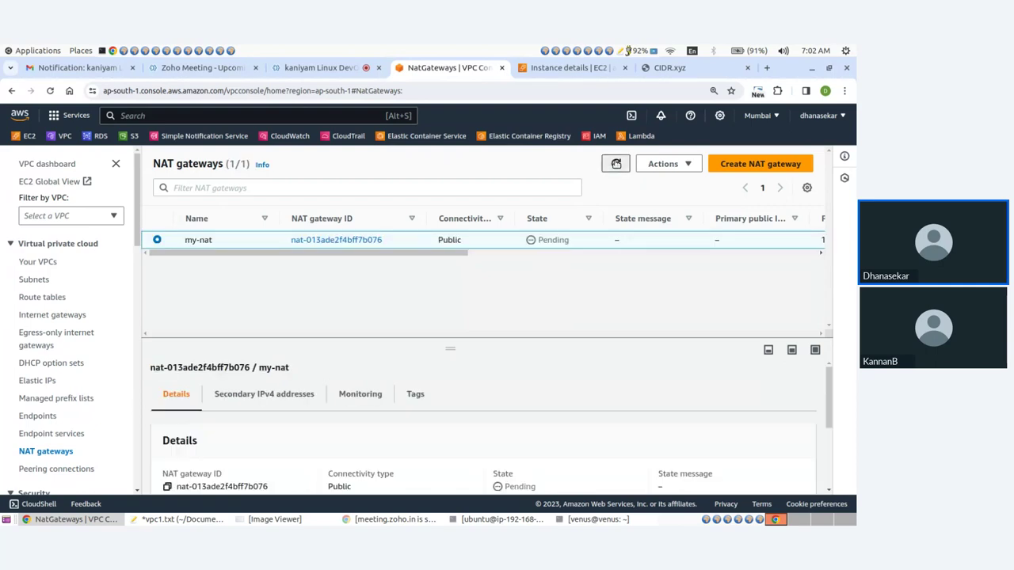
click(617, 164)
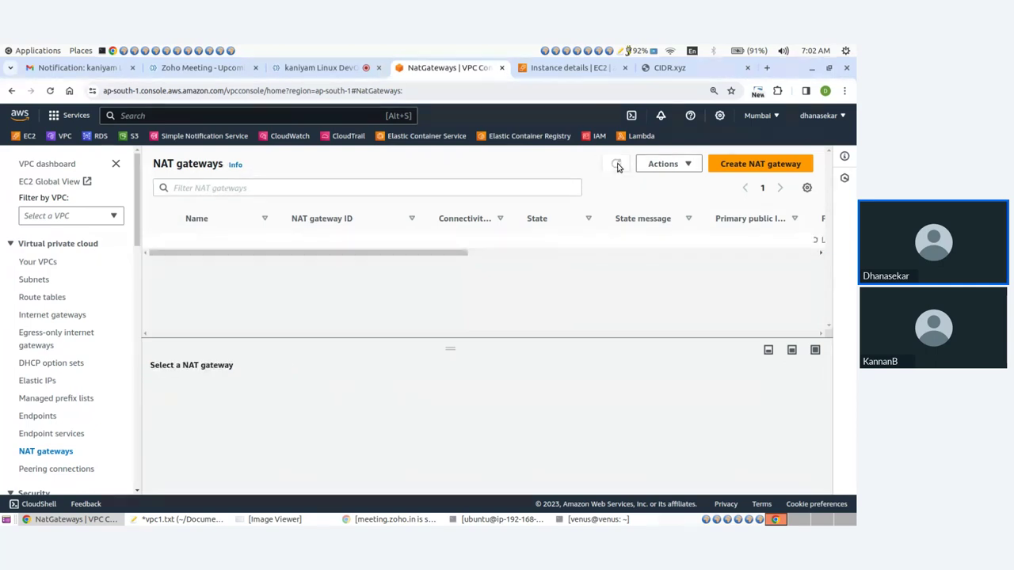
click(618, 164)
click(618, 164)
click(616, 164)
scroll(435, 252, right, 5)
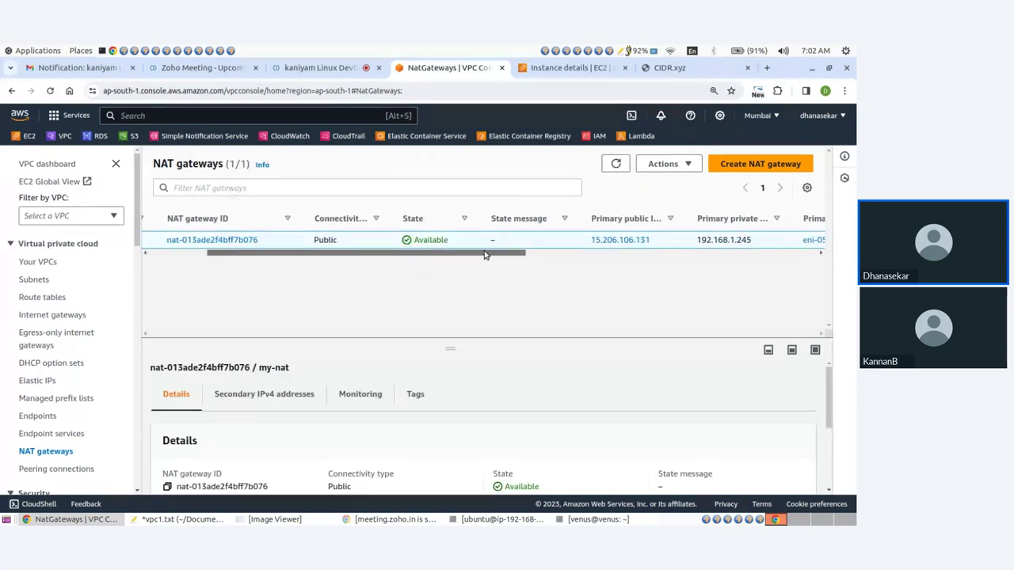
drag(453, 241, 378, 259)
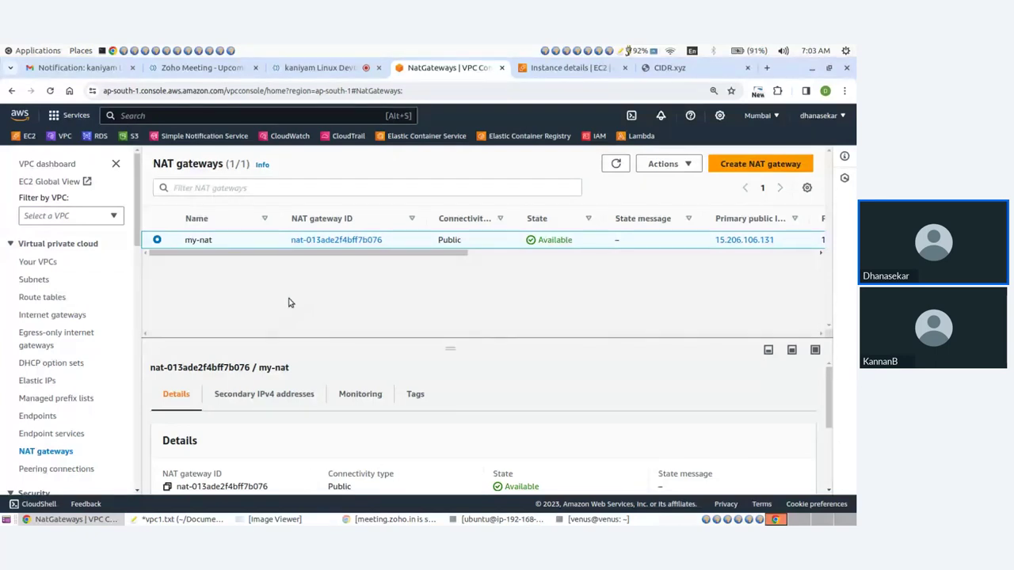
- Select the route table my-private-rt in the route tables list and show its routes
click(40, 298)
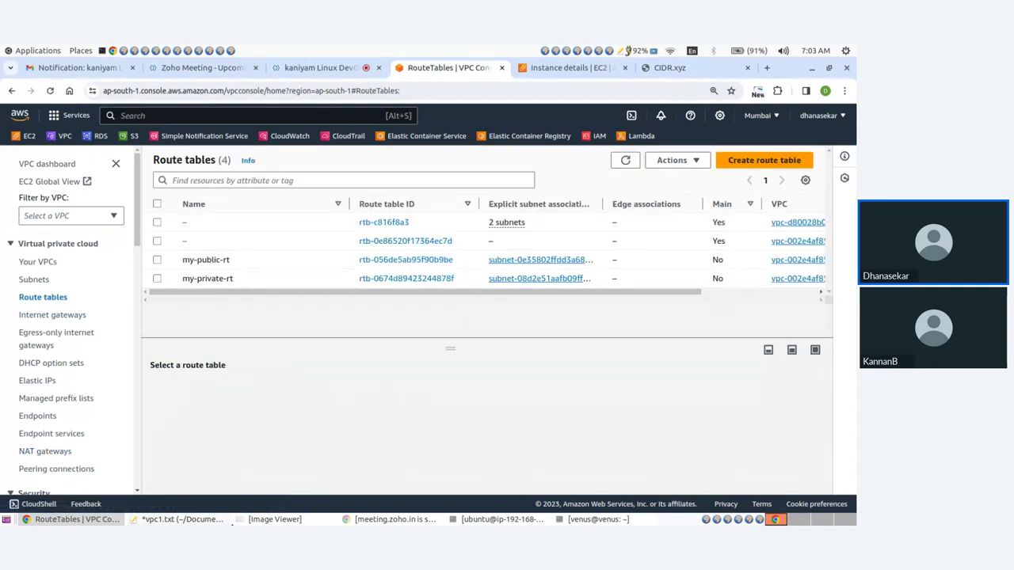
click(156, 279)
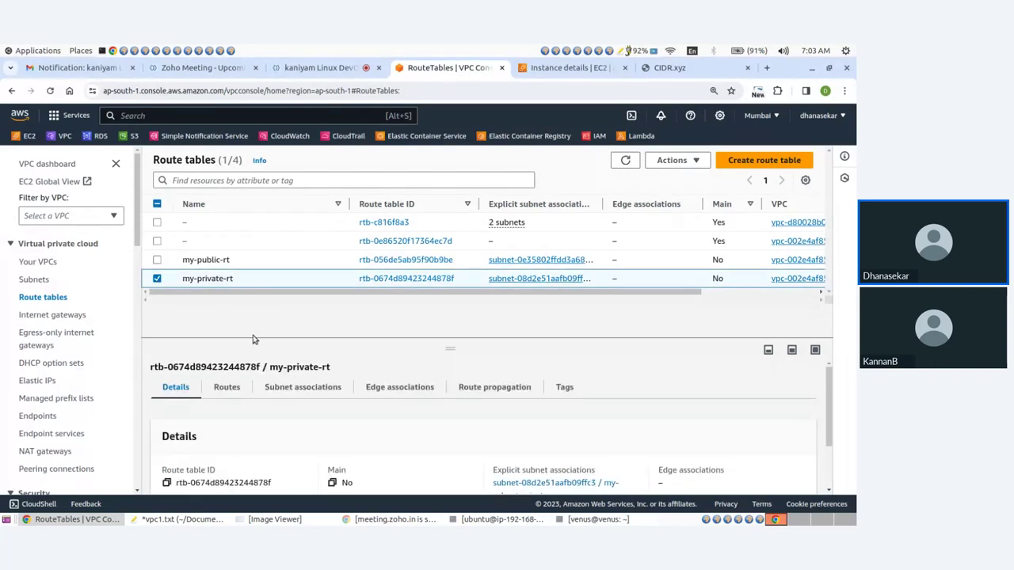
click(228, 387)
scroll(610, 378, down, 1)
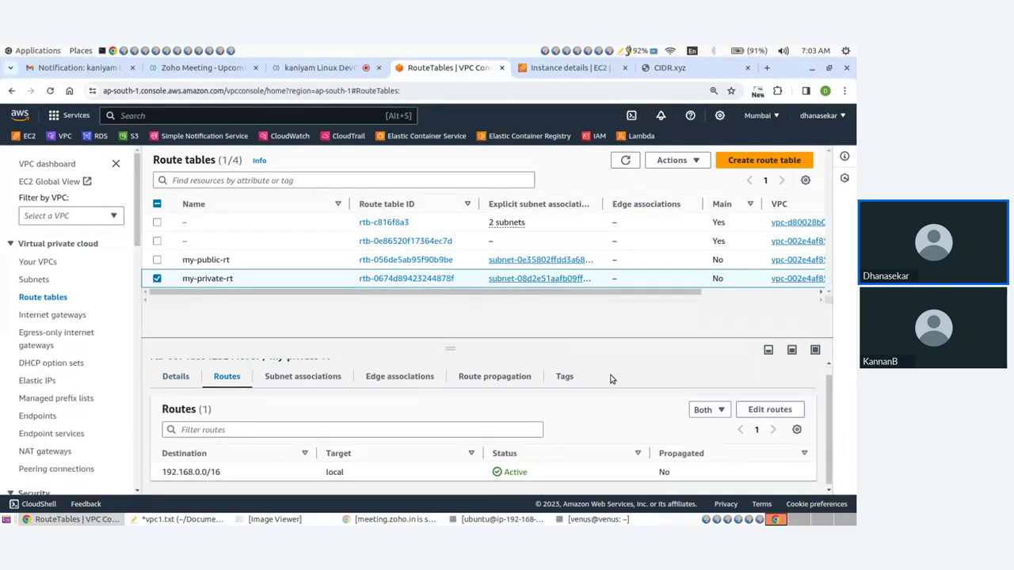
- Add a route to my-private-rt with destination 0.0.0.0/0 and the NAT gateway my-nat as target, and save the changes
click(765, 411)
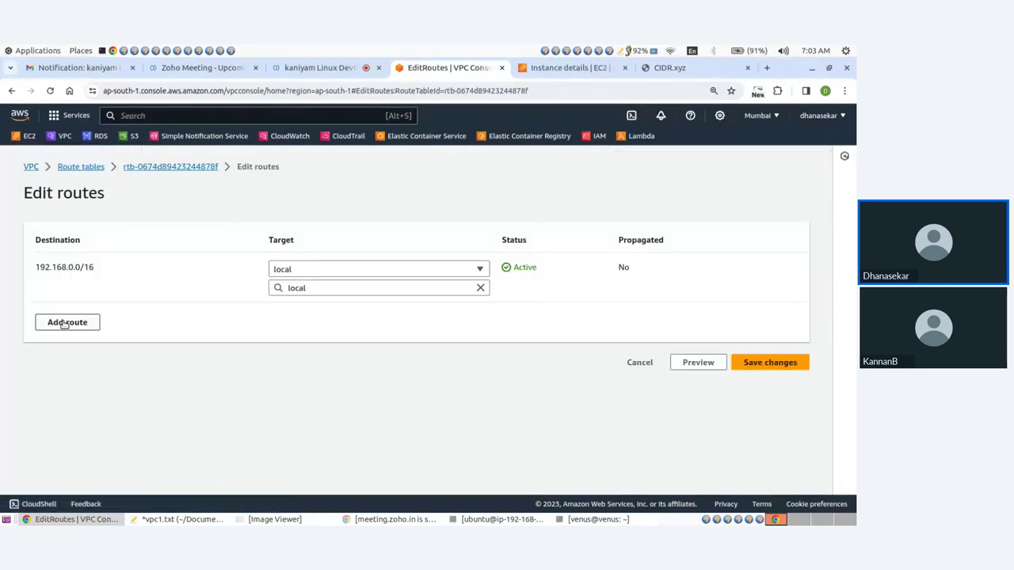
click(65, 323)
click(62, 319)
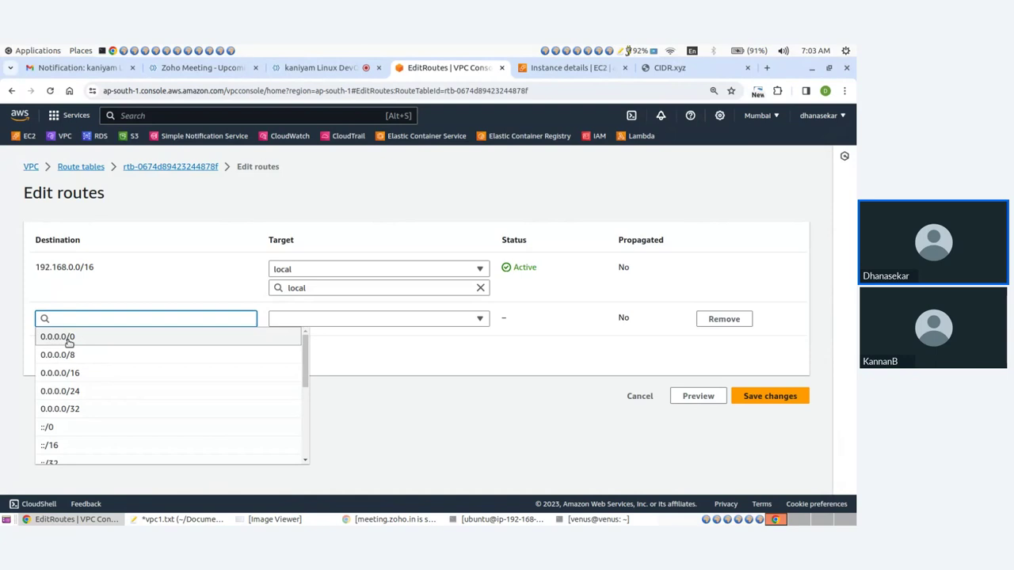
click(68, 339)
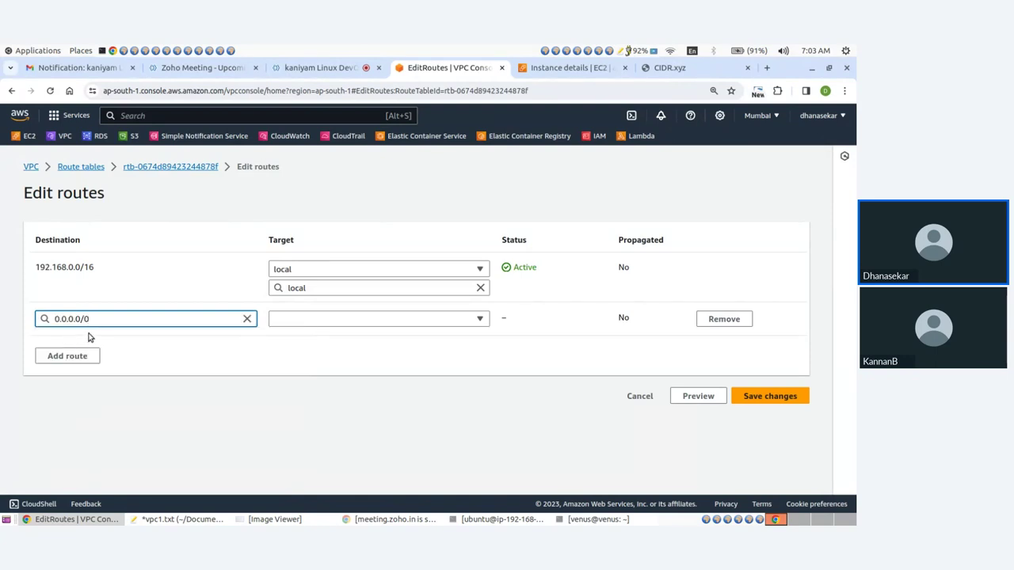
click(327, 318)
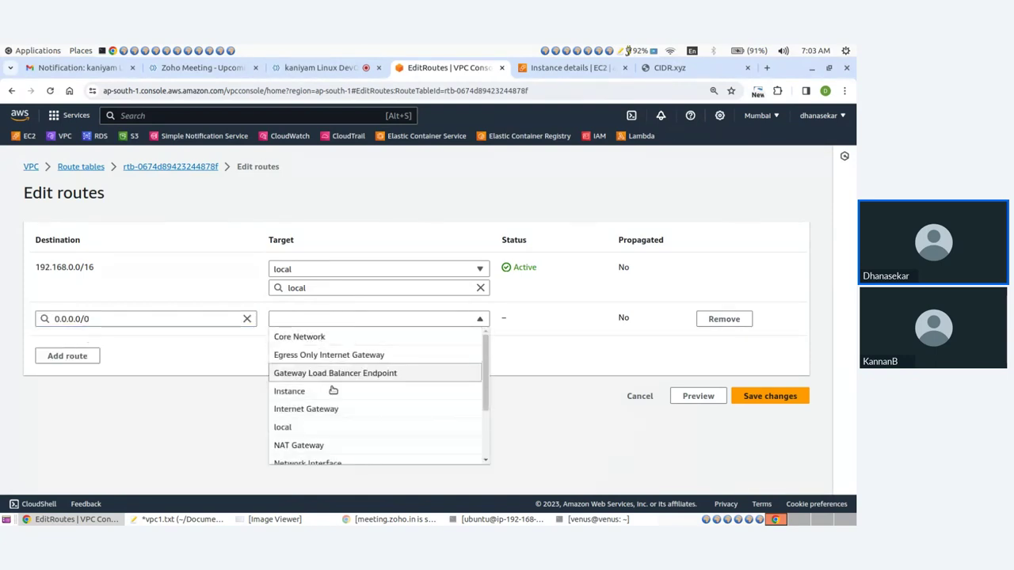
scroll(324, 415, down, 2)
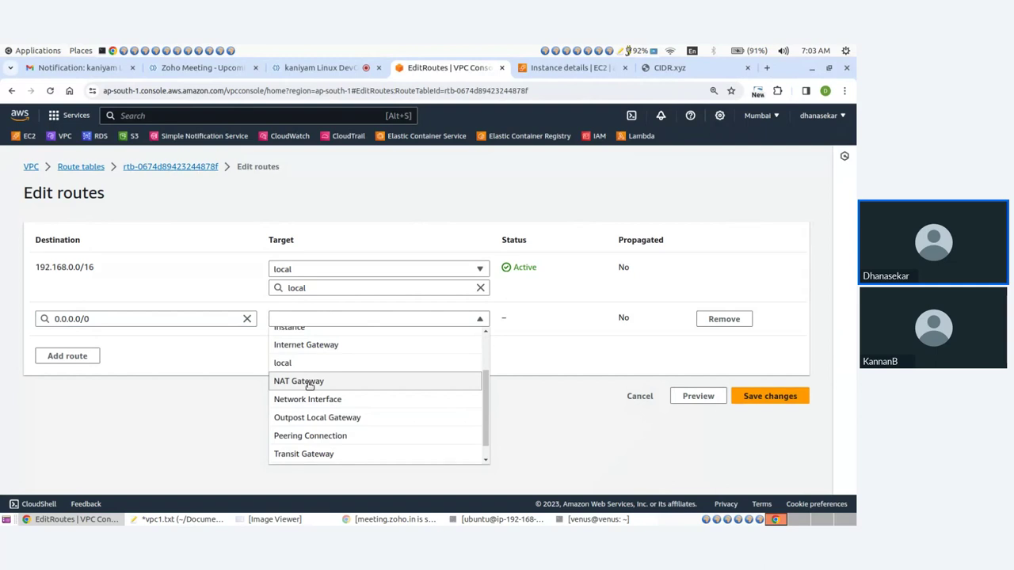
click(309, 382)
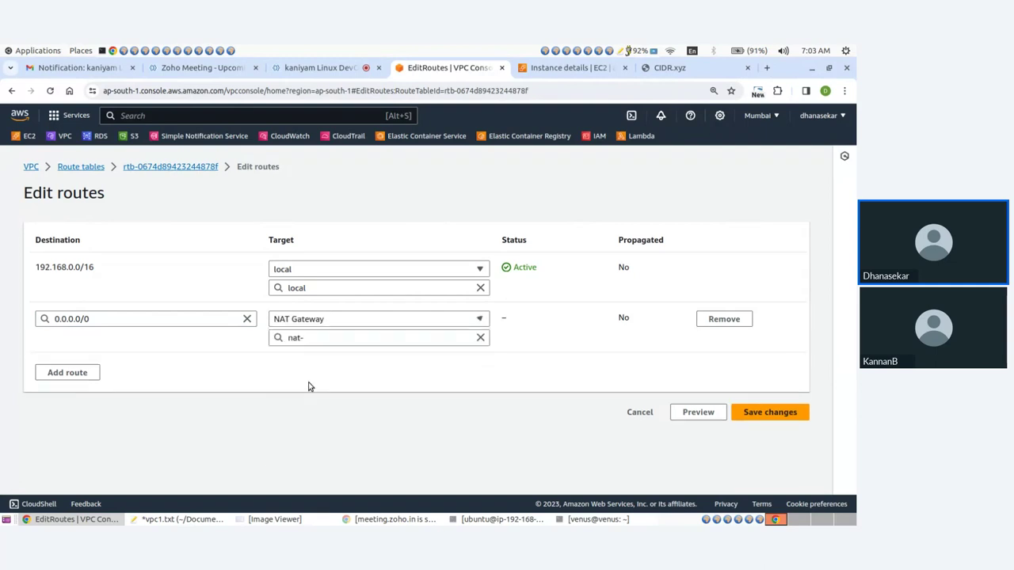
click(309, 337)
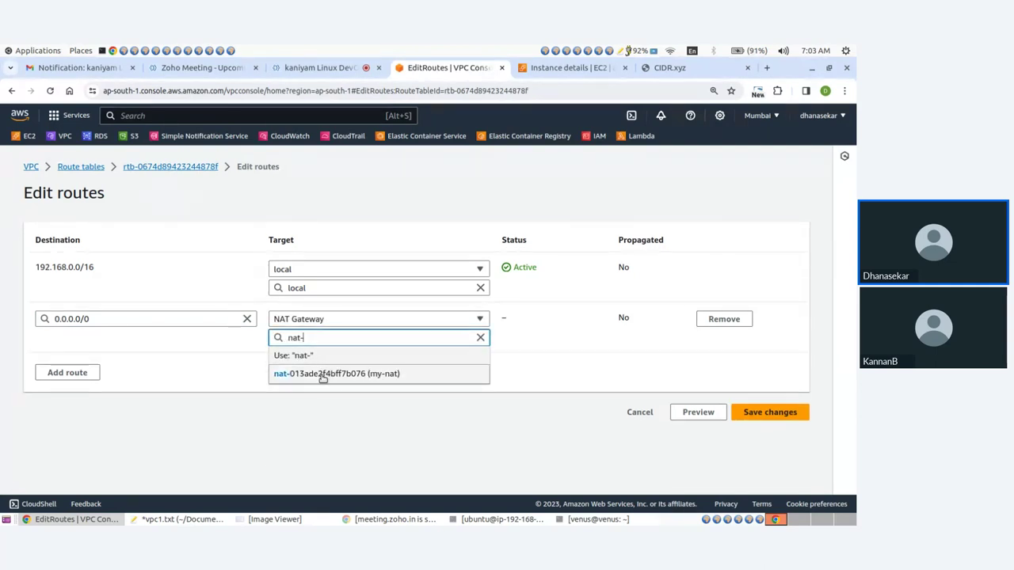
click(321, 374)
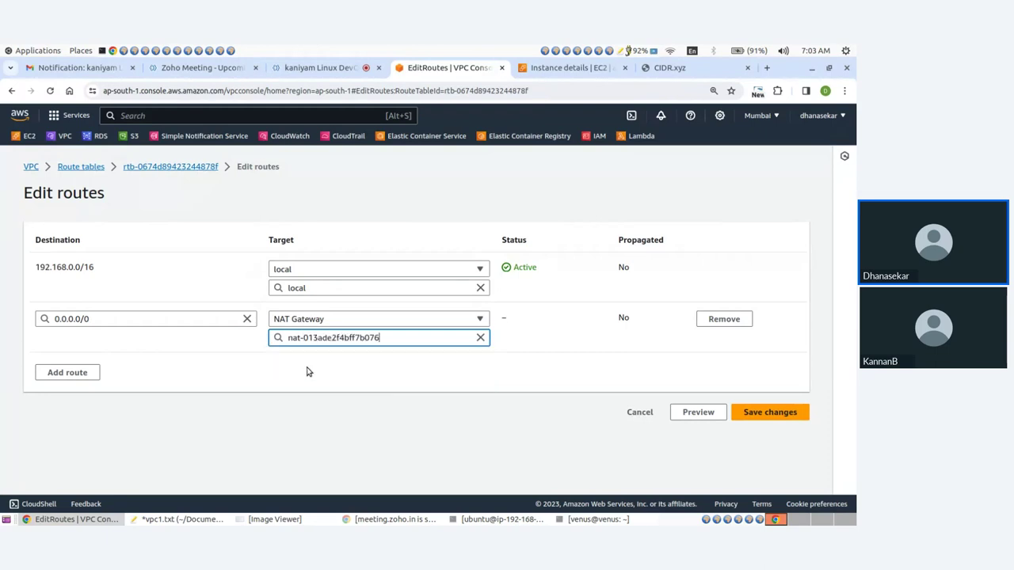
click(791, 417)
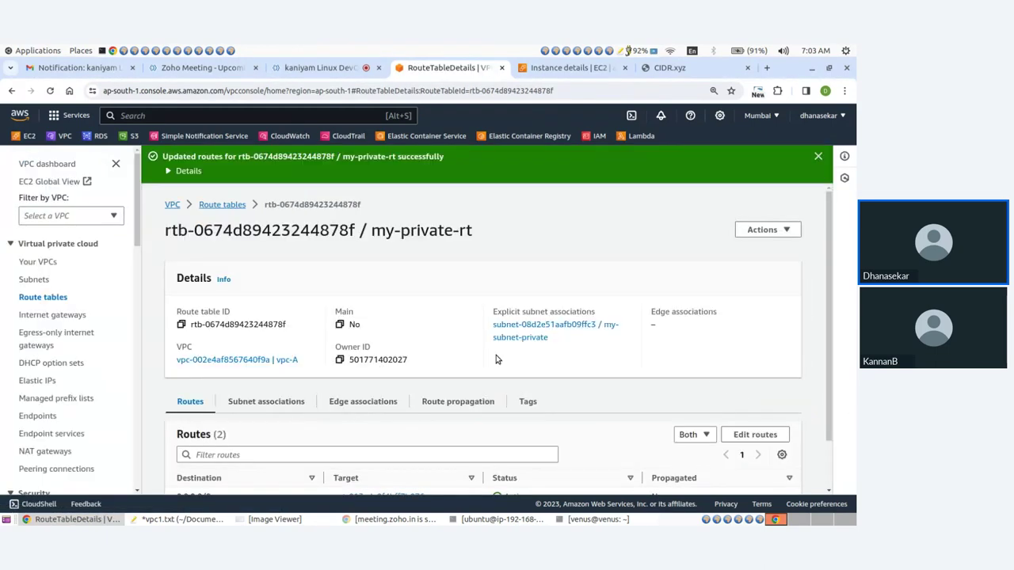
- Switch to the private server's terminal session, clear the screen and rerun "sudo apt install apache2 -y"
click(523, 521)
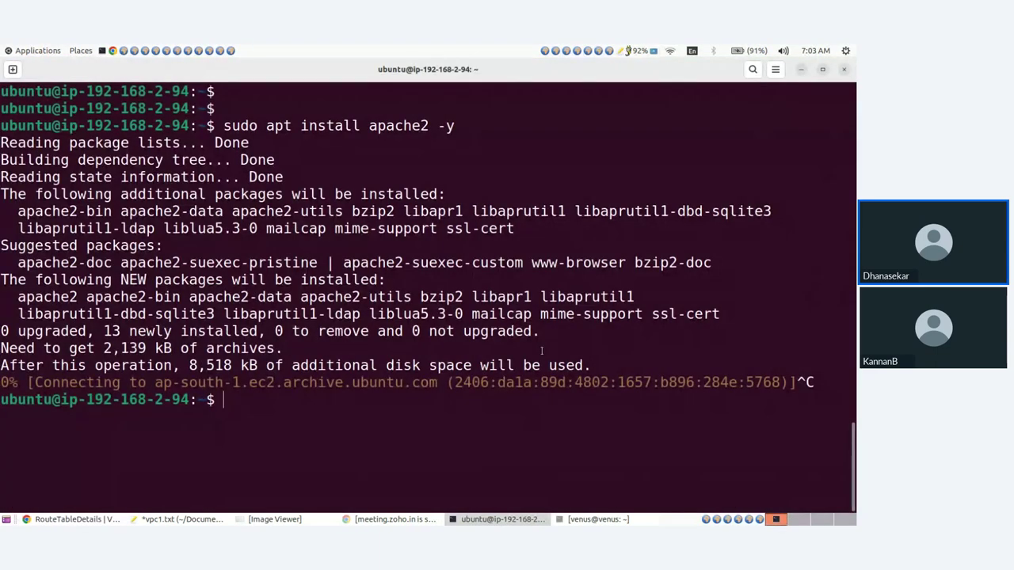
key(ctrl+l)
key(Up)
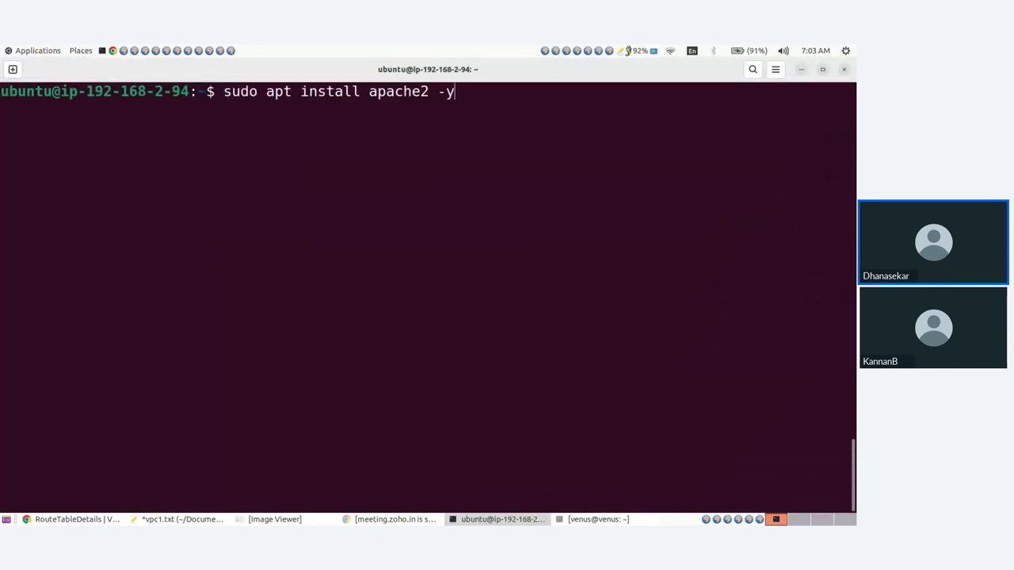
key(Return)
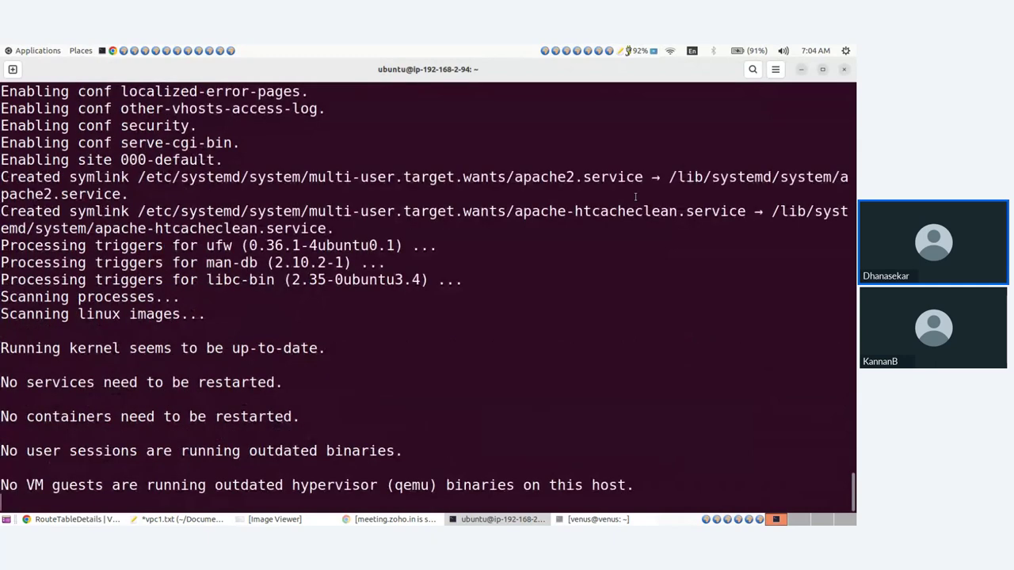
- Clear the private server's terminal, highlight its hostname in the prompt, and bring up the private subnet network diagram
key(ctrl+l)
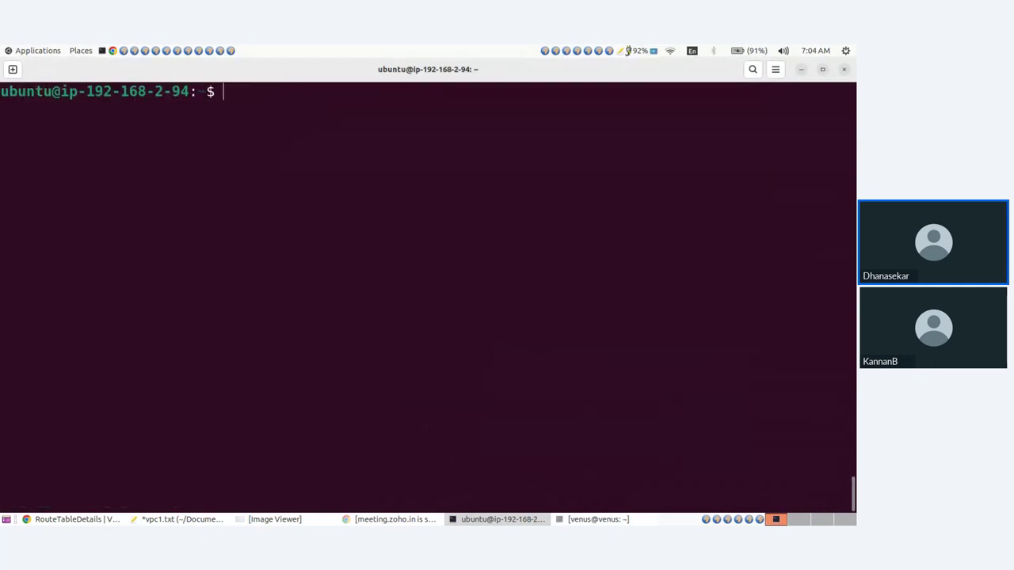
drag(233, 89, 70, 91)
click(221, 98)
click(275, 520)
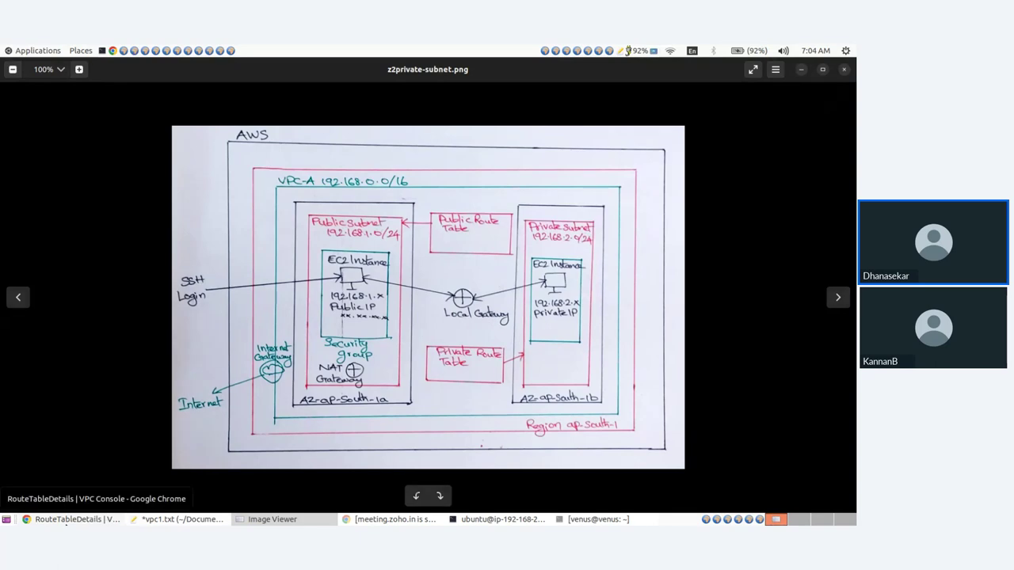
- Return to the VPC console and open the list of VPCs
click(66, 522)
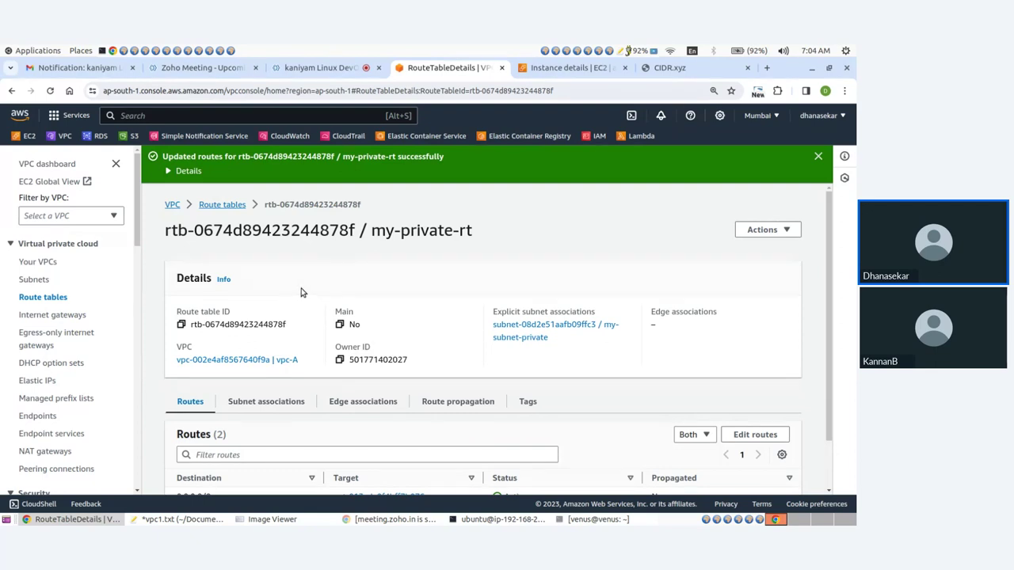
click(37, 261)
click(317, 67)
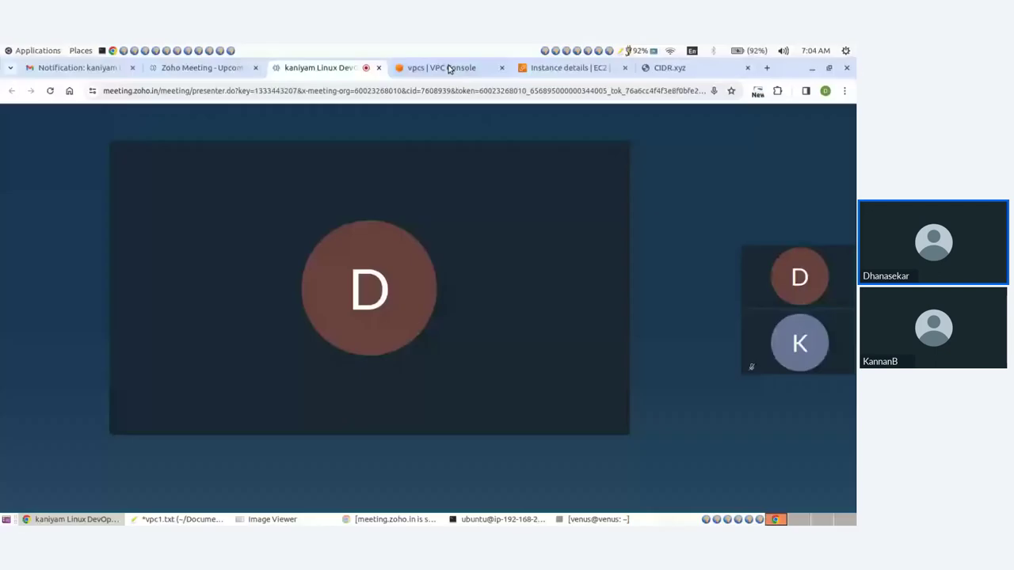
click(443, 67)
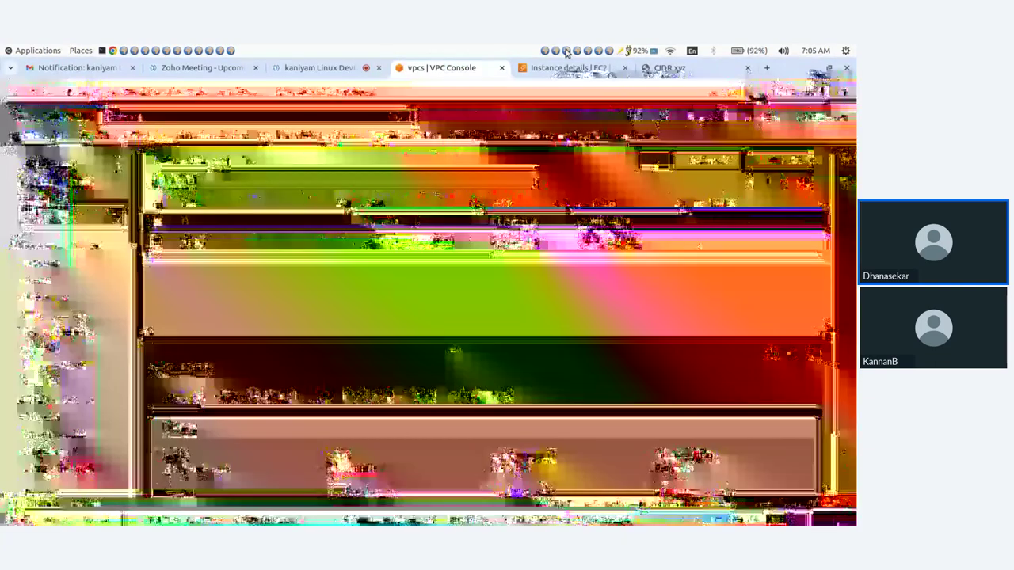
- Open the EC2 instances list, select both private-server and public-server, and stop them
click(567, 67)
click(205, 161)
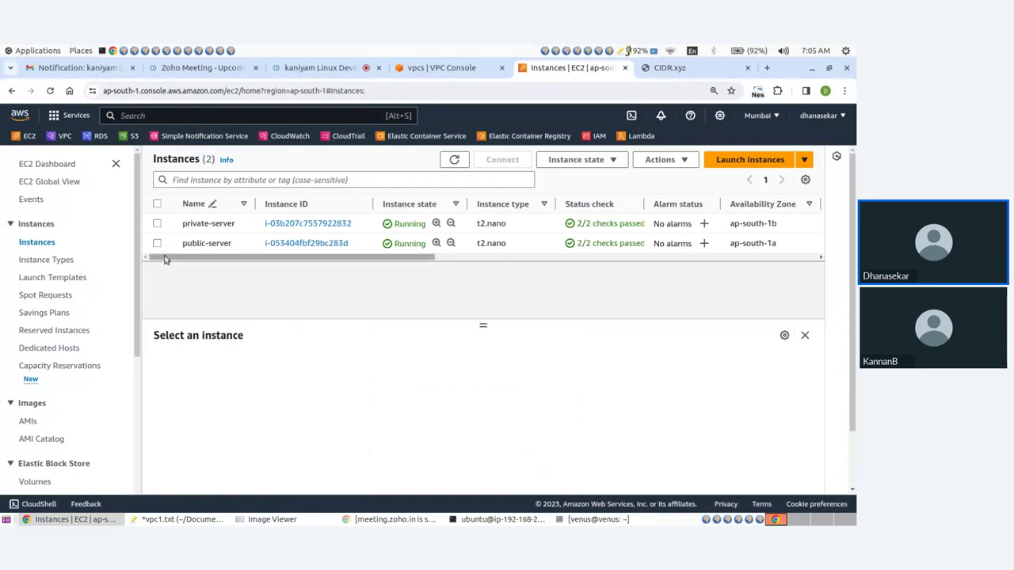
click(157, 203)
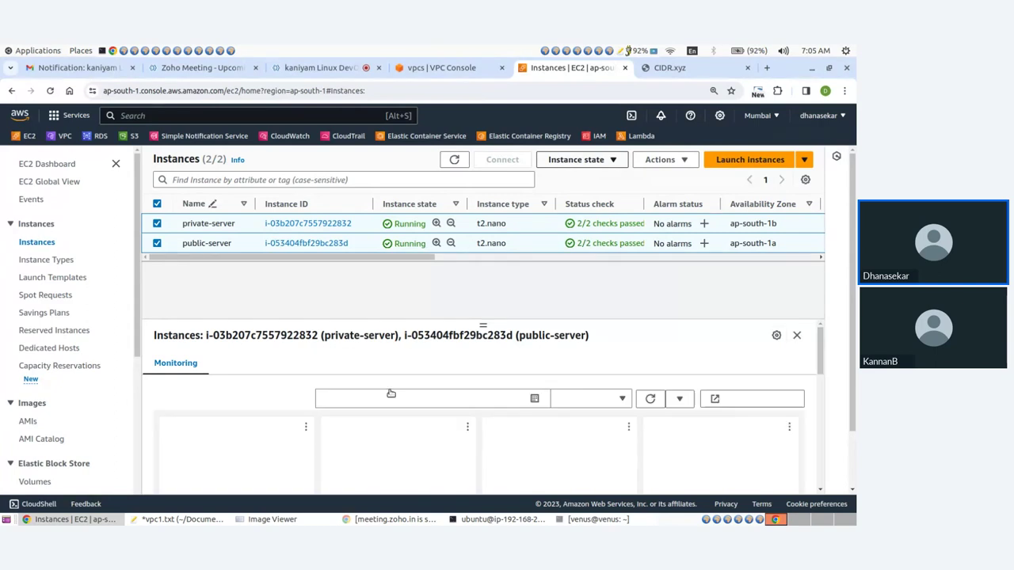
key(alt+Tab)
key(Tab)
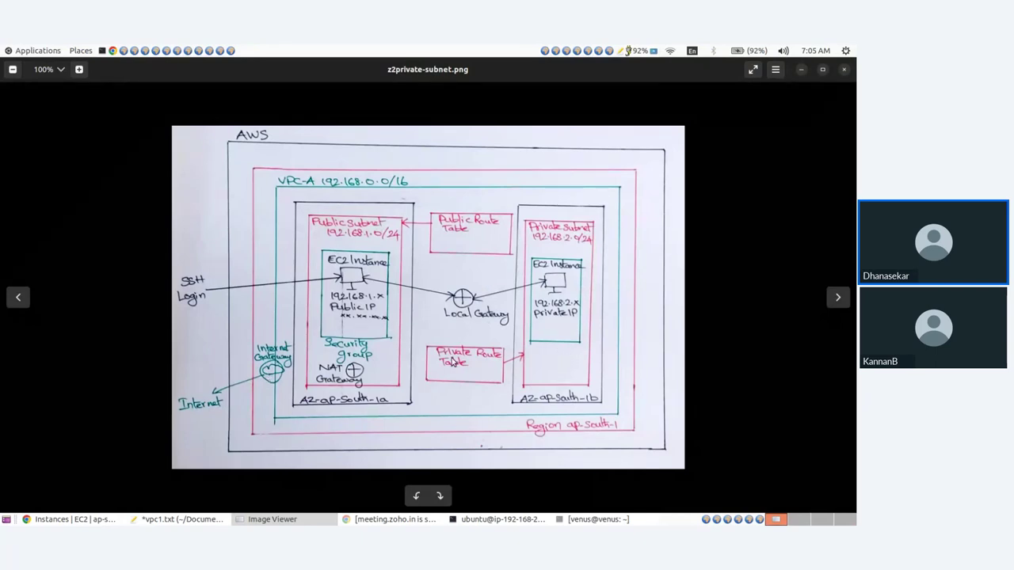
click(272, 520)
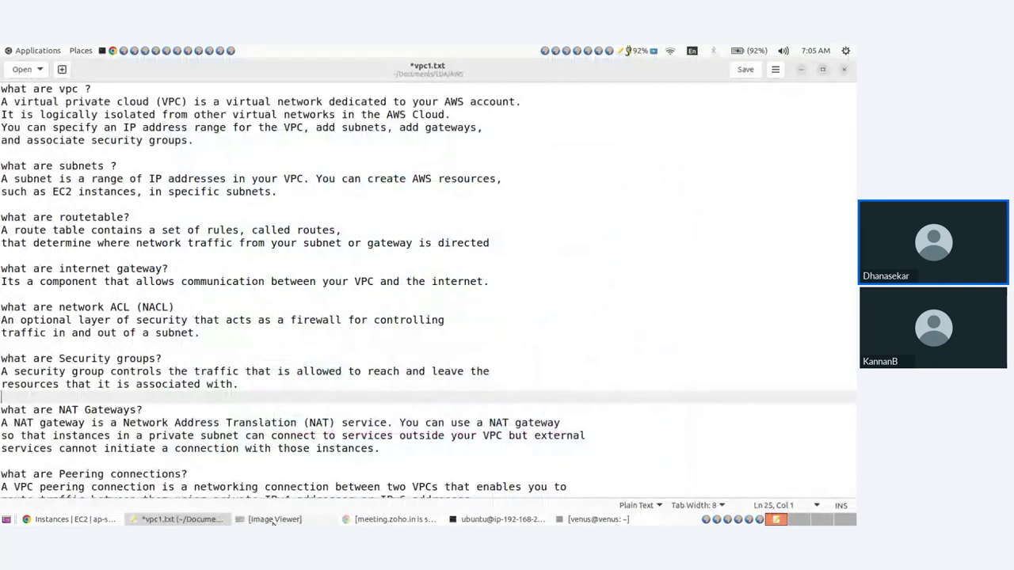
click(75, 520)
click(596, 161)
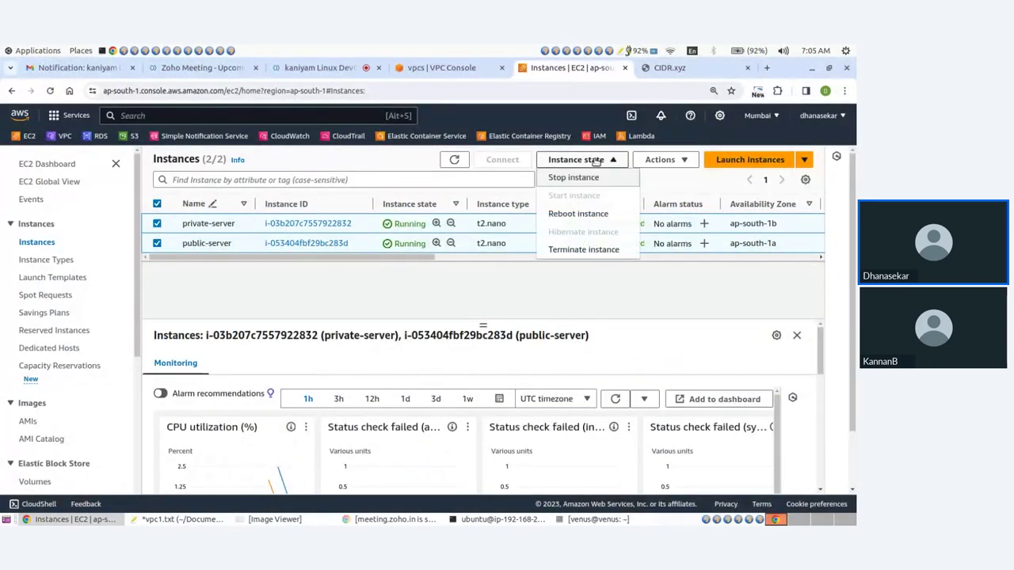
click(569, 178)
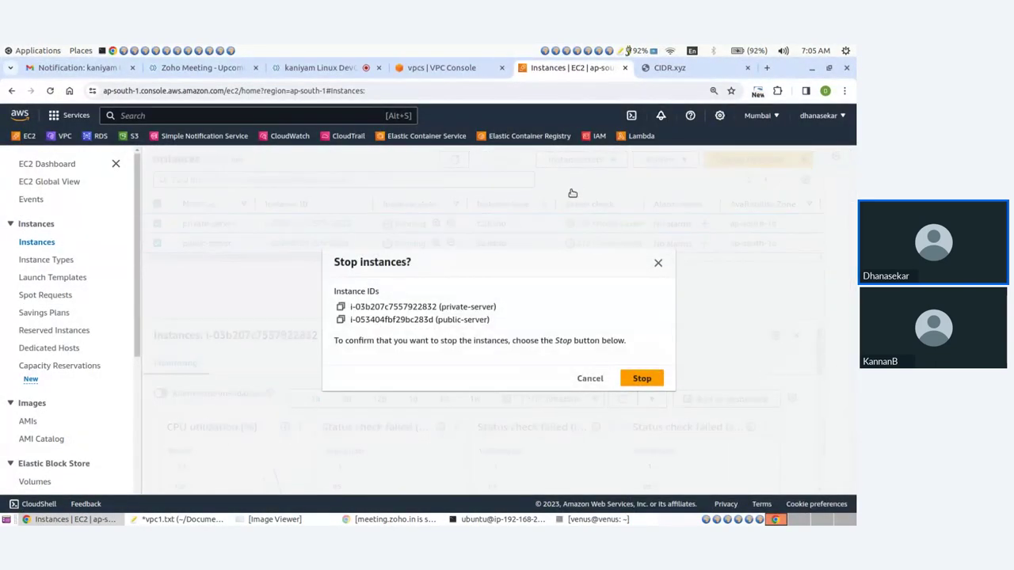
click(638, 378)
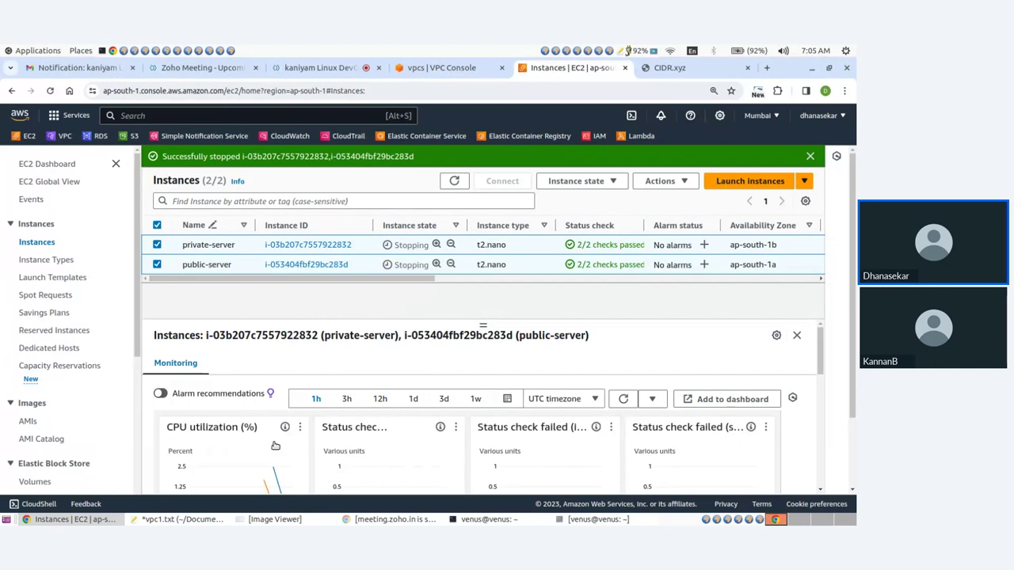
- Glance at the network diagram, dismiss the stop notification and keep refreshing the instances list to check both servers' state
click(272, 519)
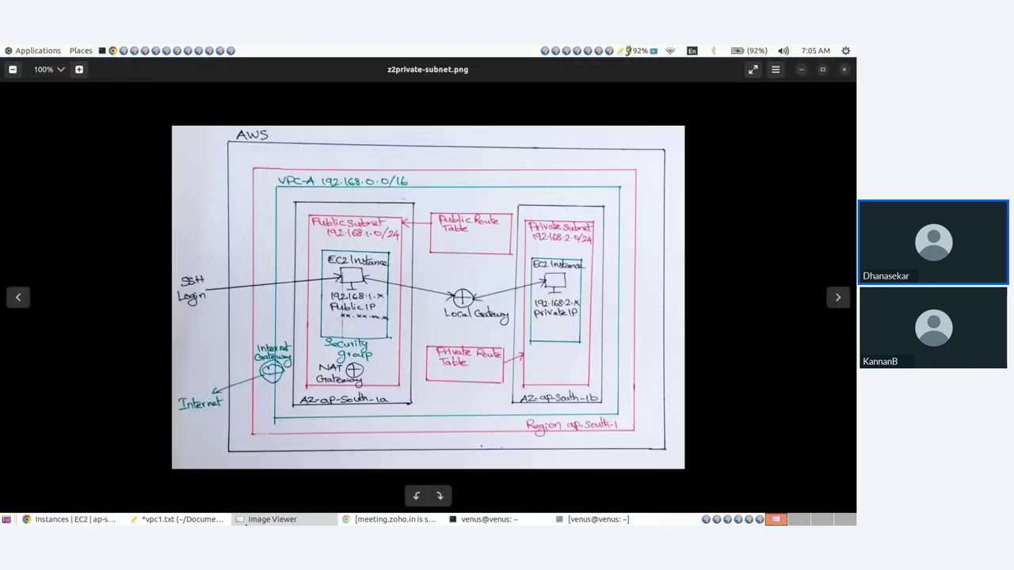
click(272, 519)
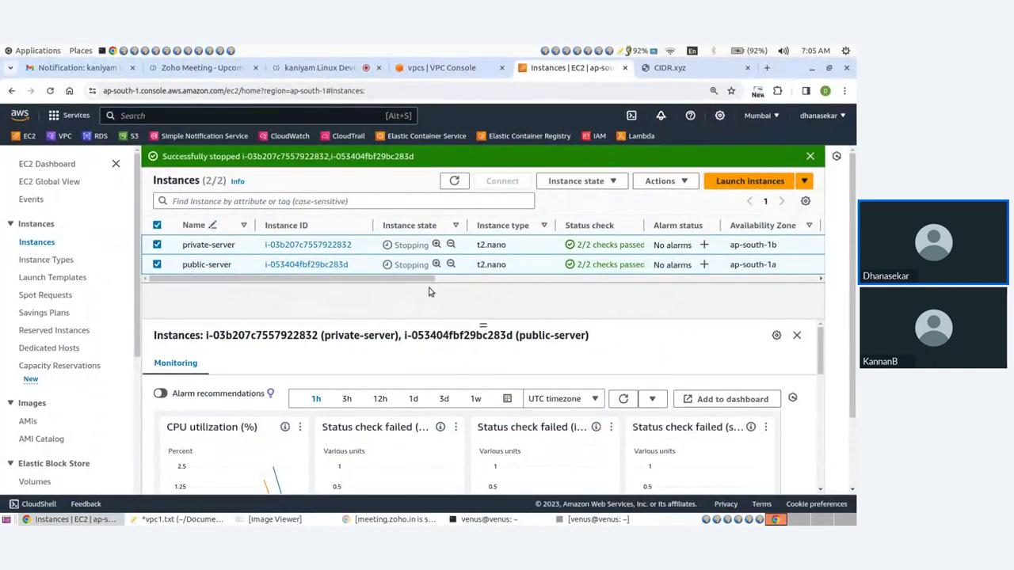
click(454, 181)
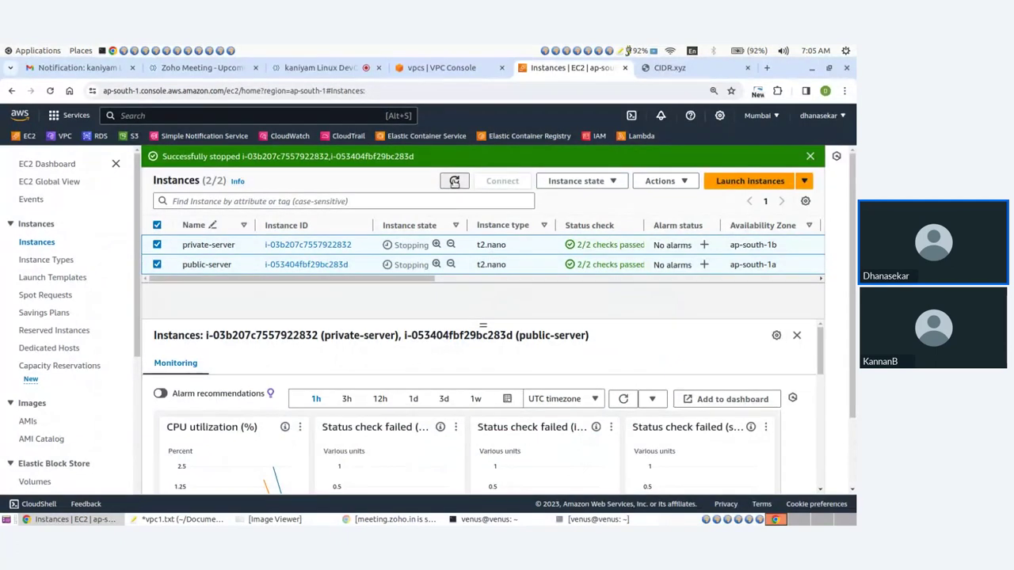
click(454, 181)
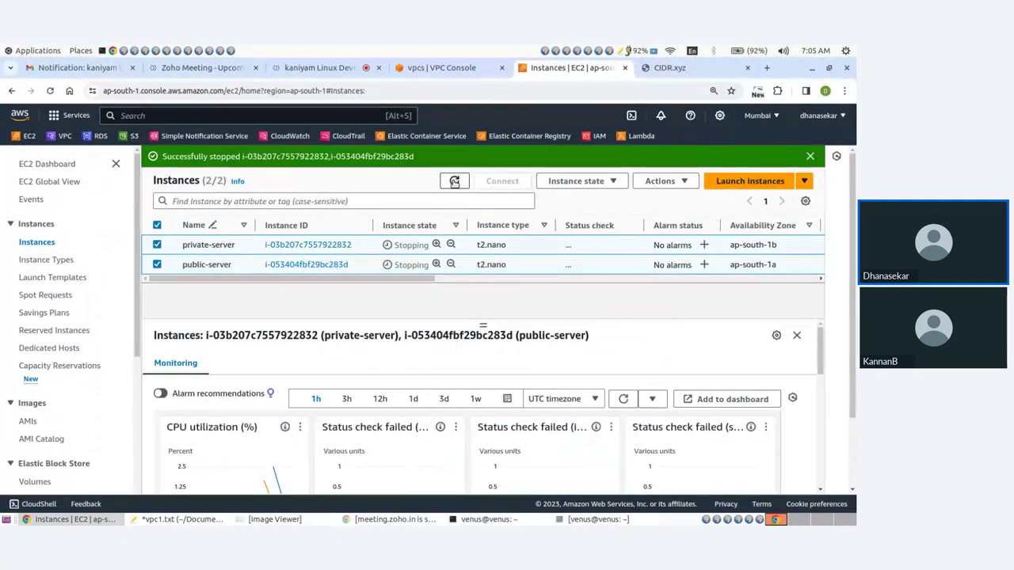
click(454, 182)
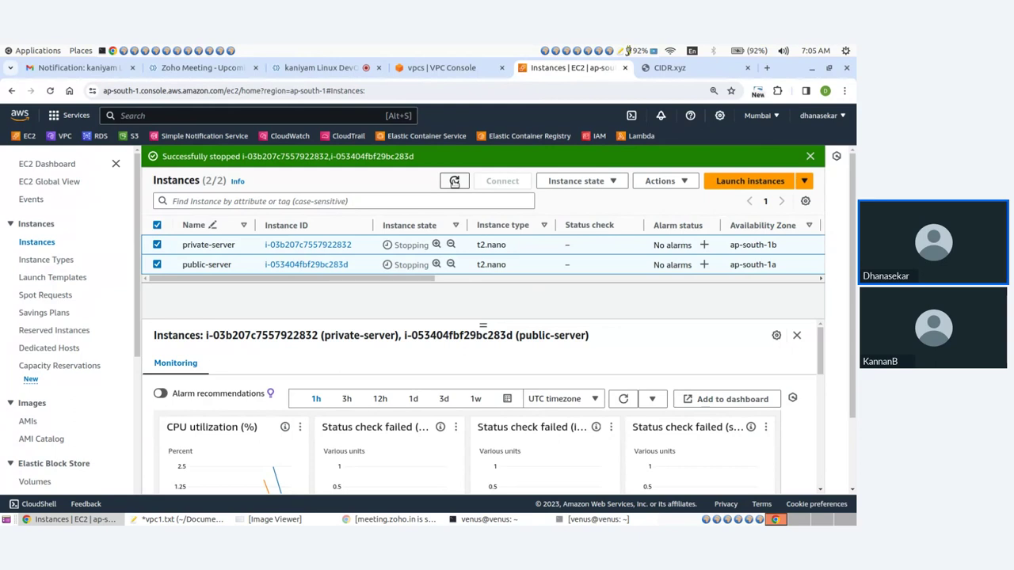
click(454, 181)
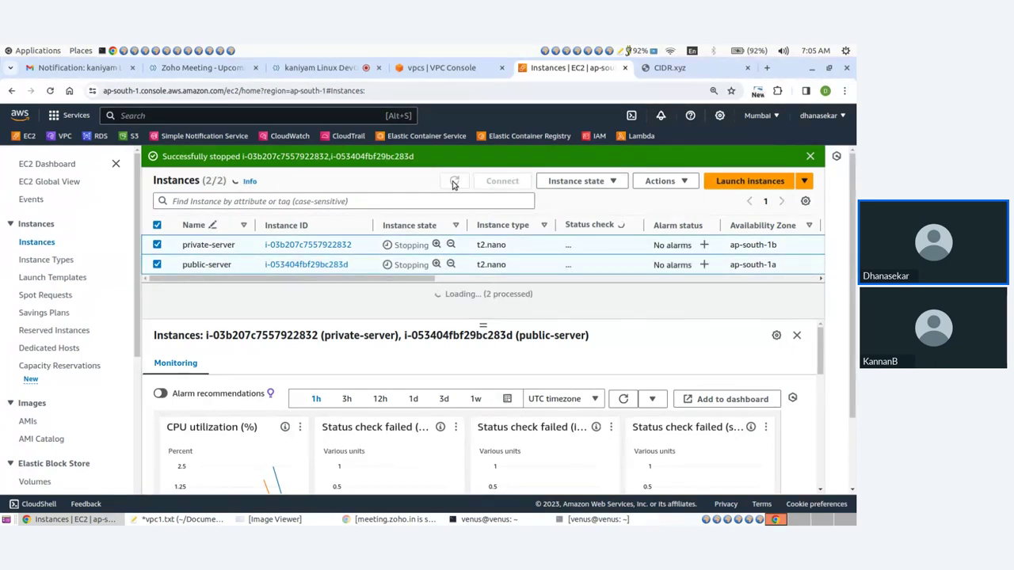
click(454, 181)
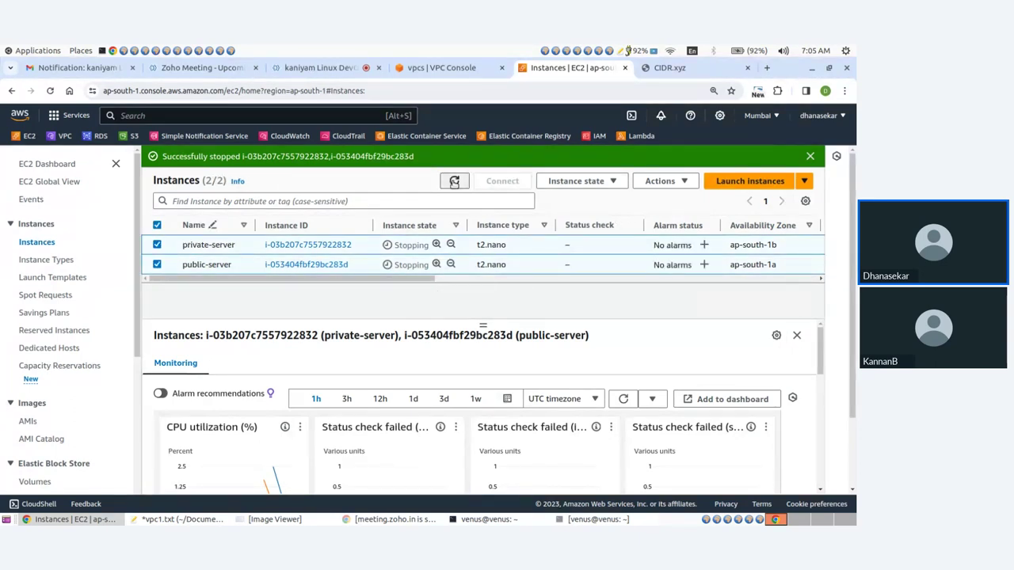
click(811, 156)
click(454, 159)
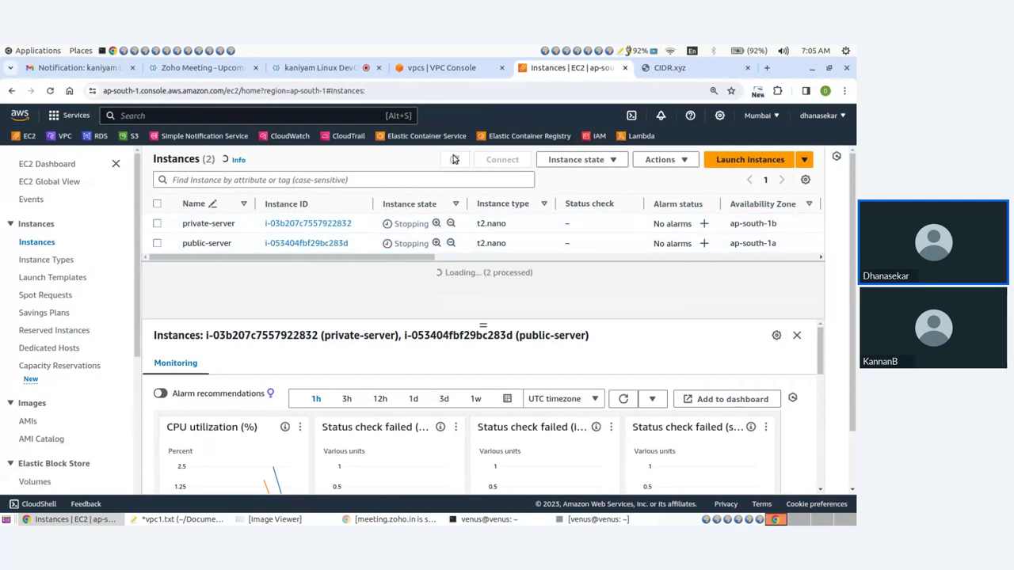
- Terminate private-server and public-server, and refresh the instances list until both are terminated
click(584, 160)
click(582, 250)
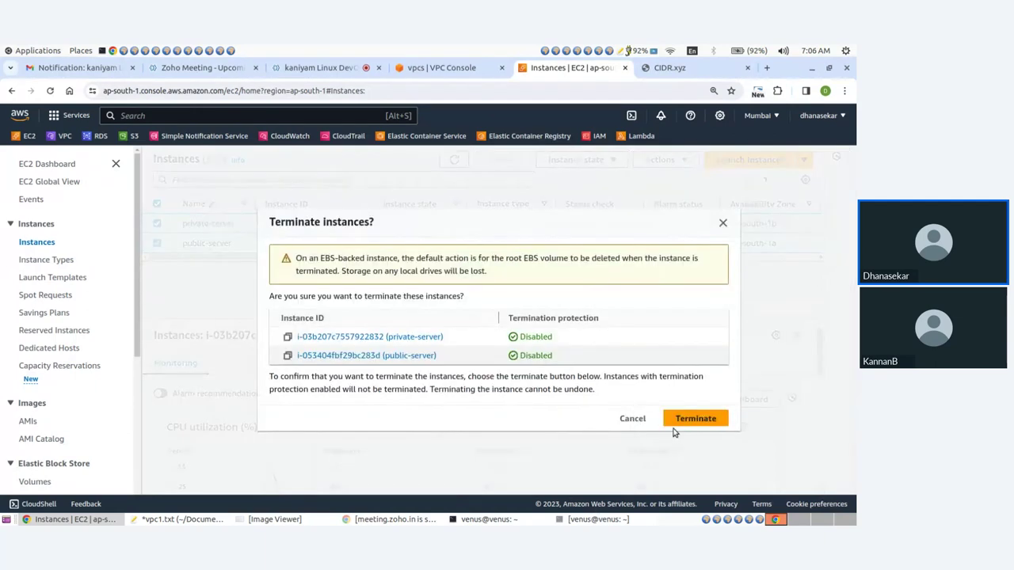
click(666, 418)
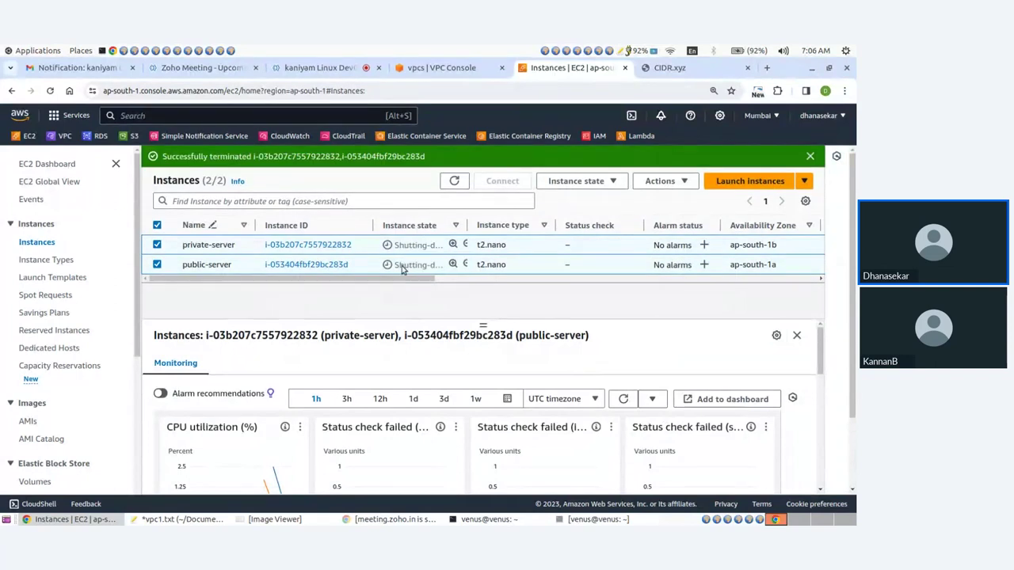
click(455, 181)
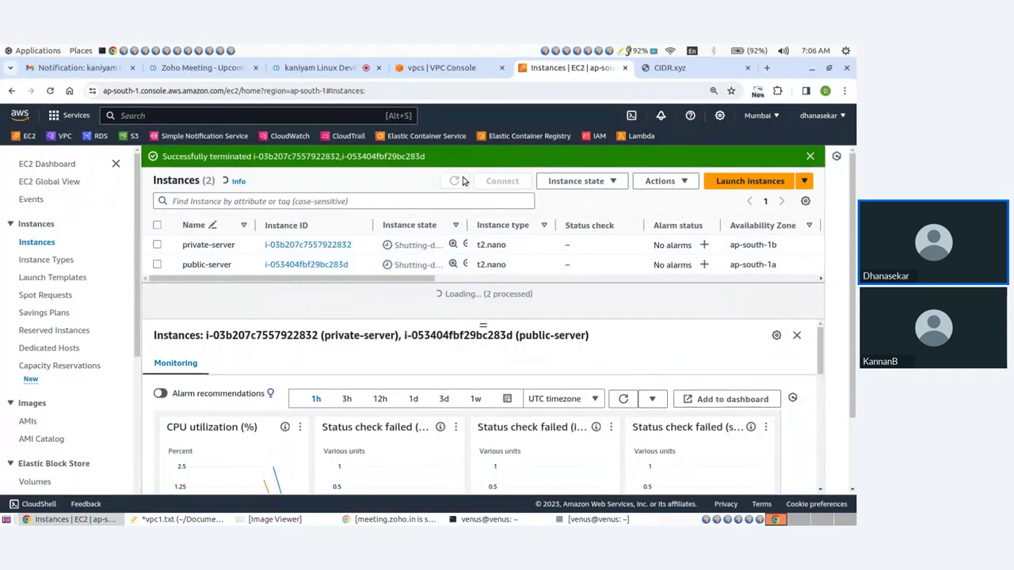
click(457, 181)
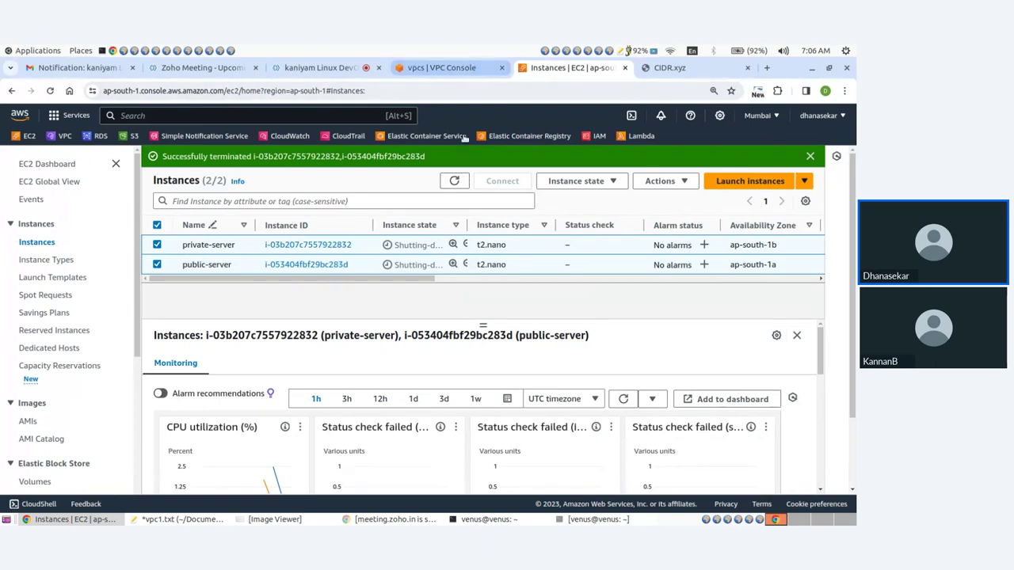
click(455, 180)
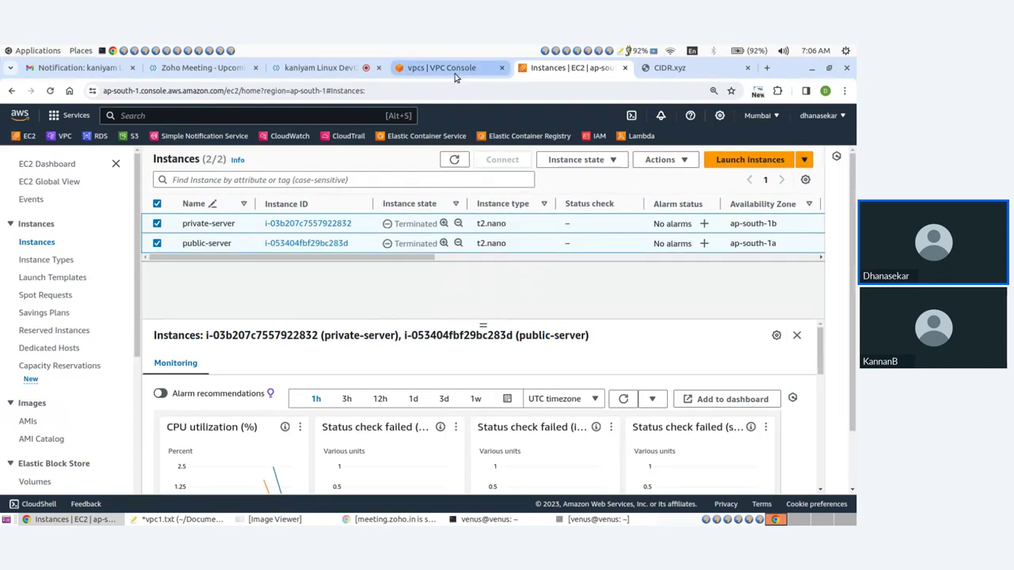
- Try to detach the internet gateway demo-ig from vpc-A in the VPC console, and dismiss the resulting notification
click(456, 75)
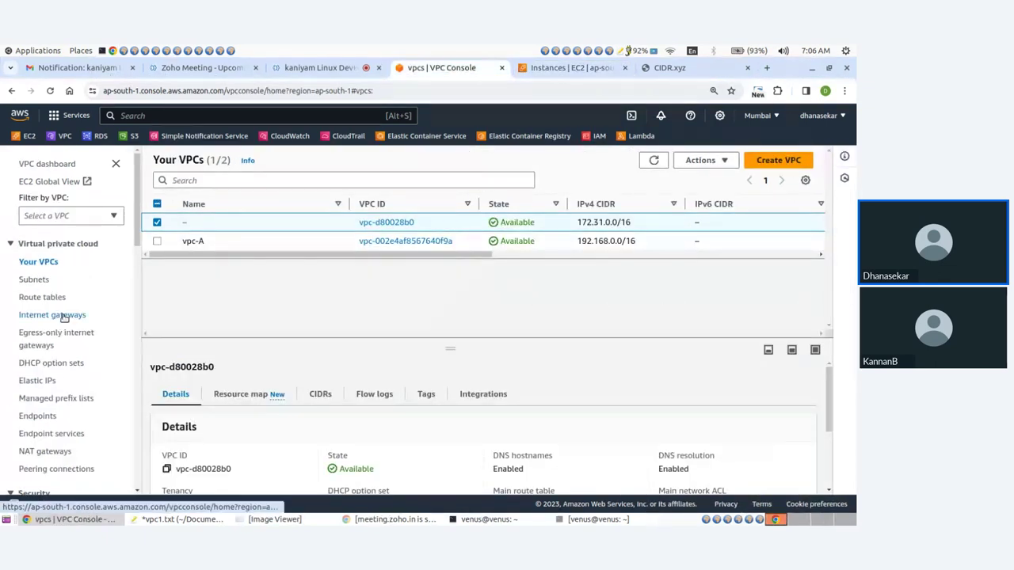
click(63, 316)
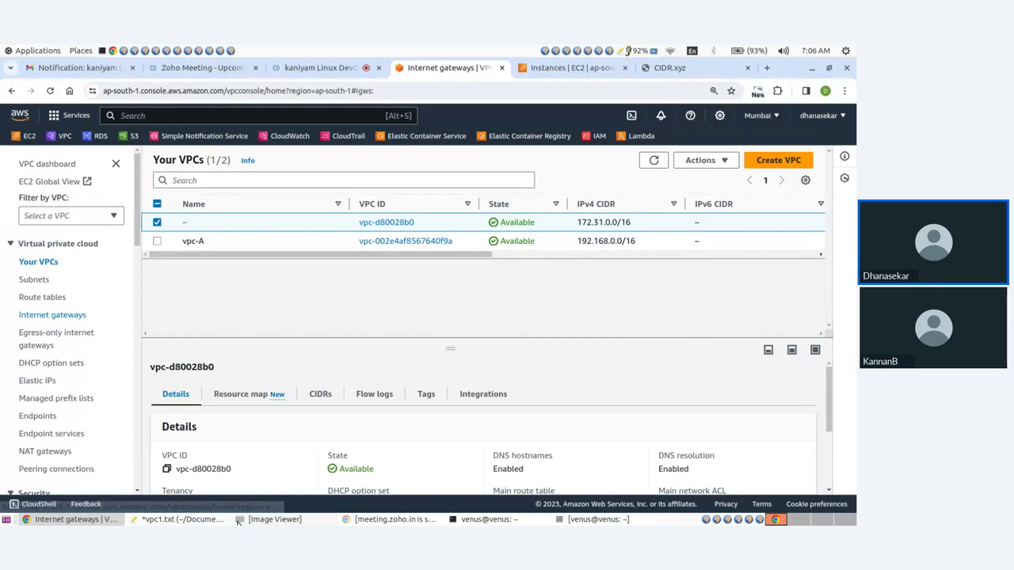
click(272, 519)
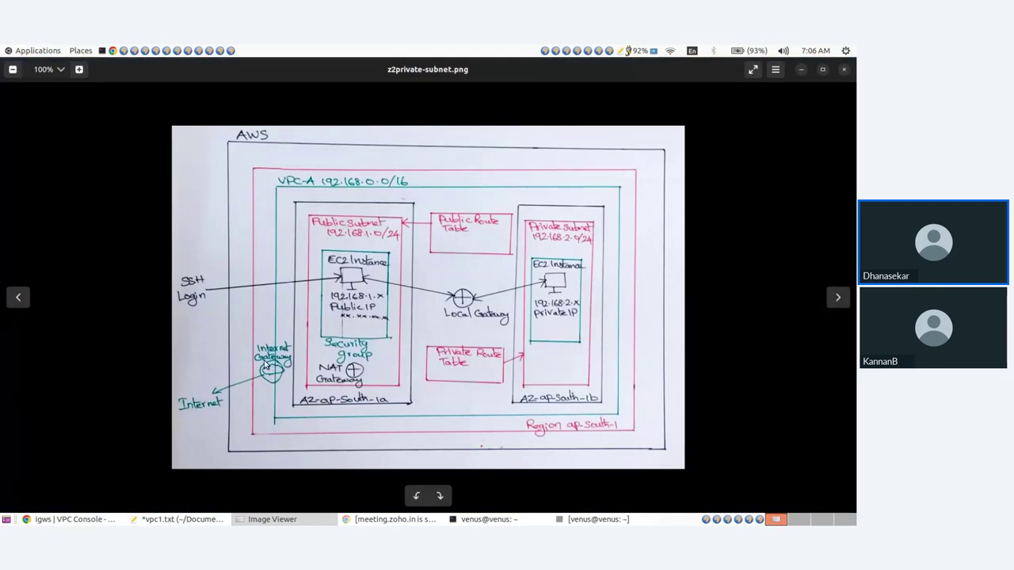
click(295, 521)
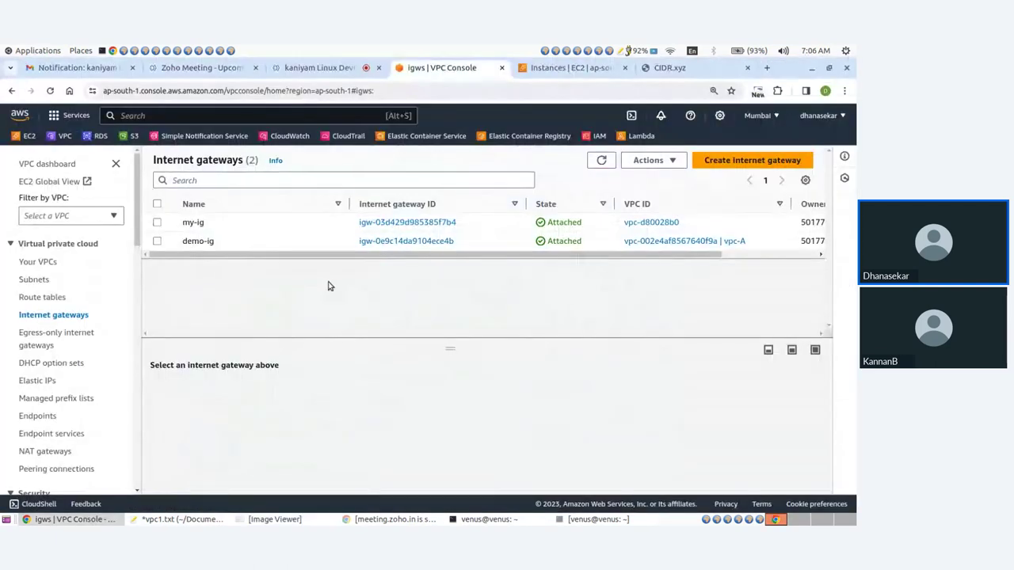
click(157, 243)
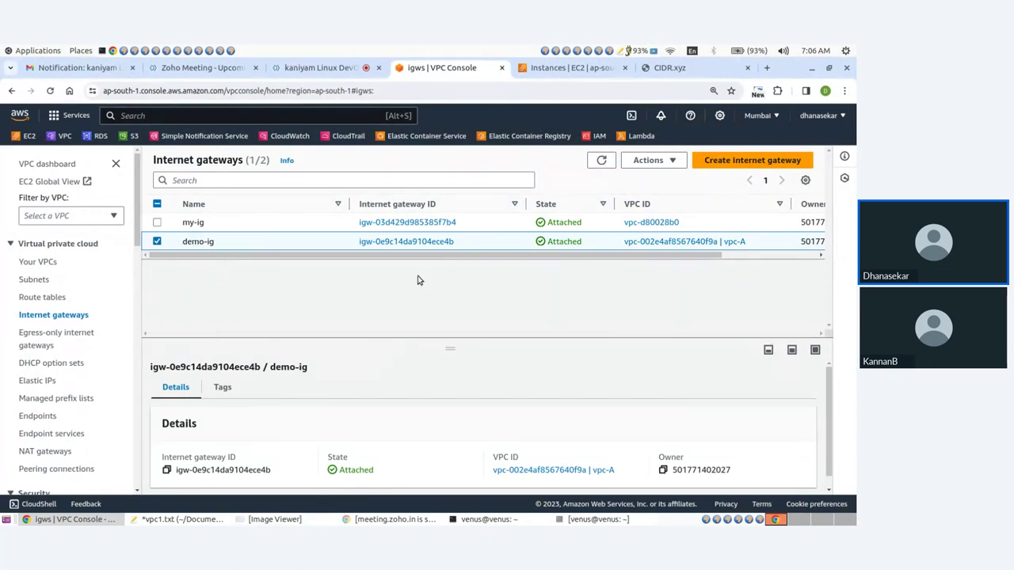
click(663, 162)
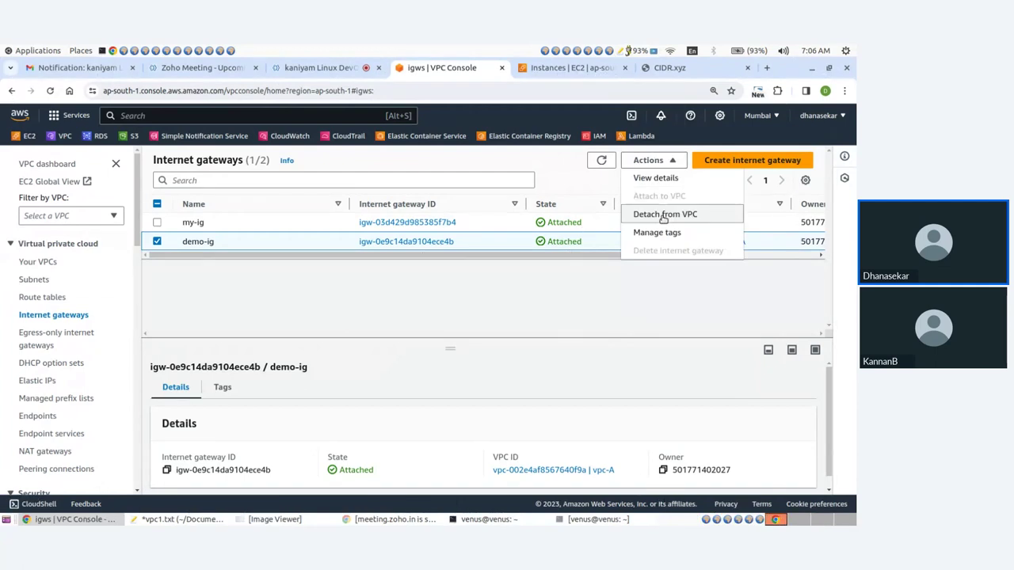
click(660, 199)
click(592, 383)
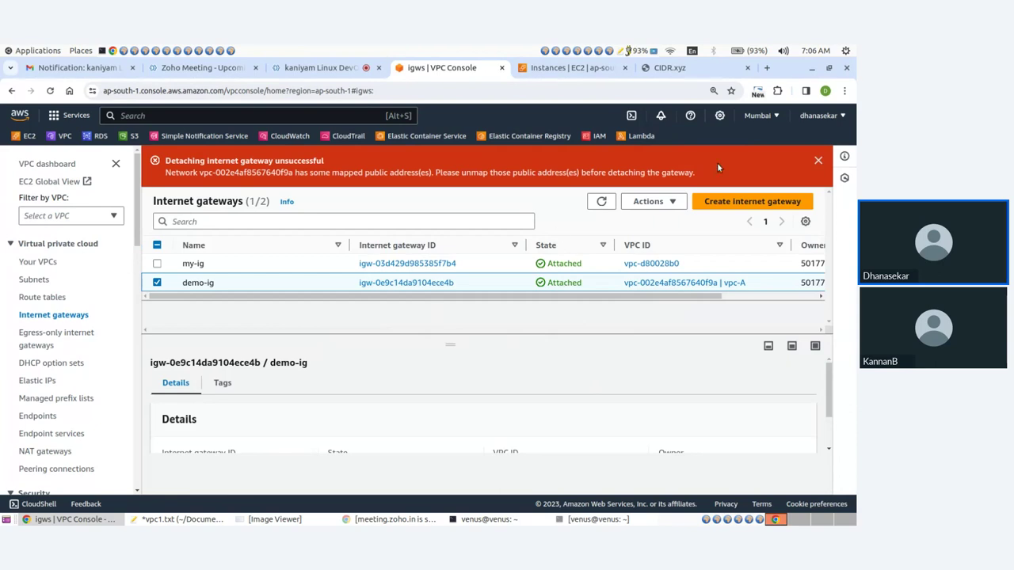
click(819, 160)
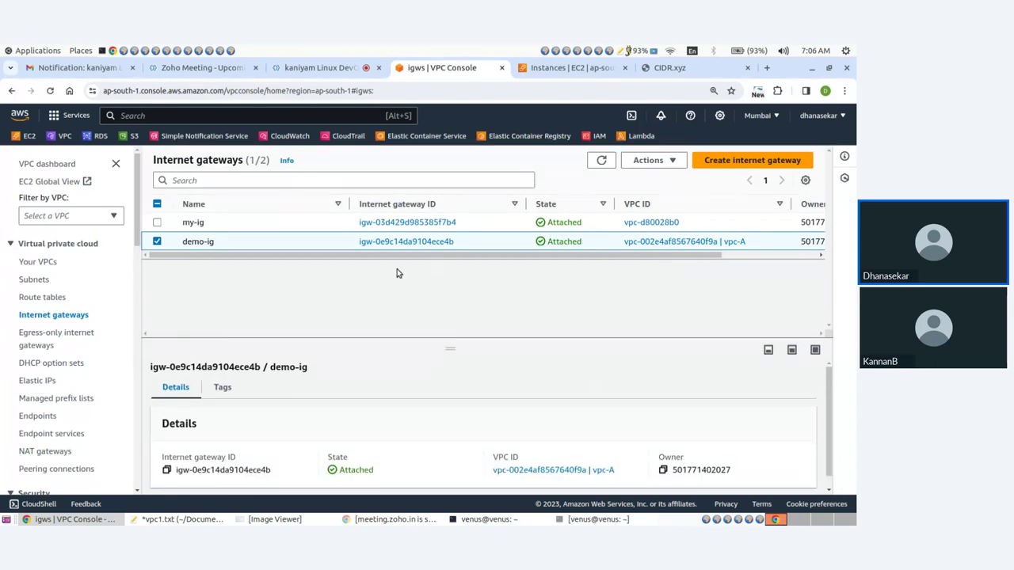
- Check the Elastic IP addresses, open the NAT gateways list and delete my-nat, confirming with "delete"
click(40, 381)
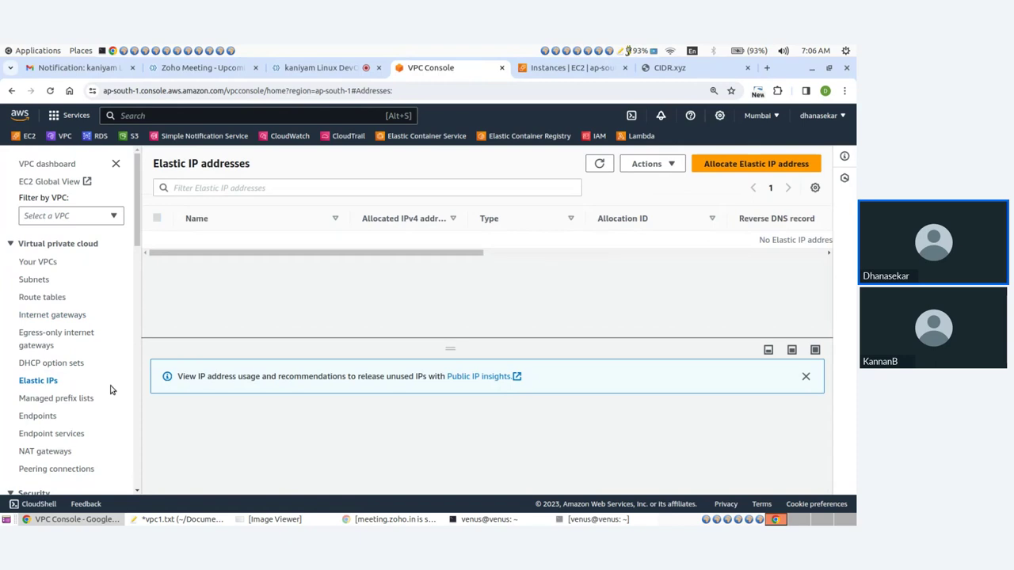
click(57, 456)
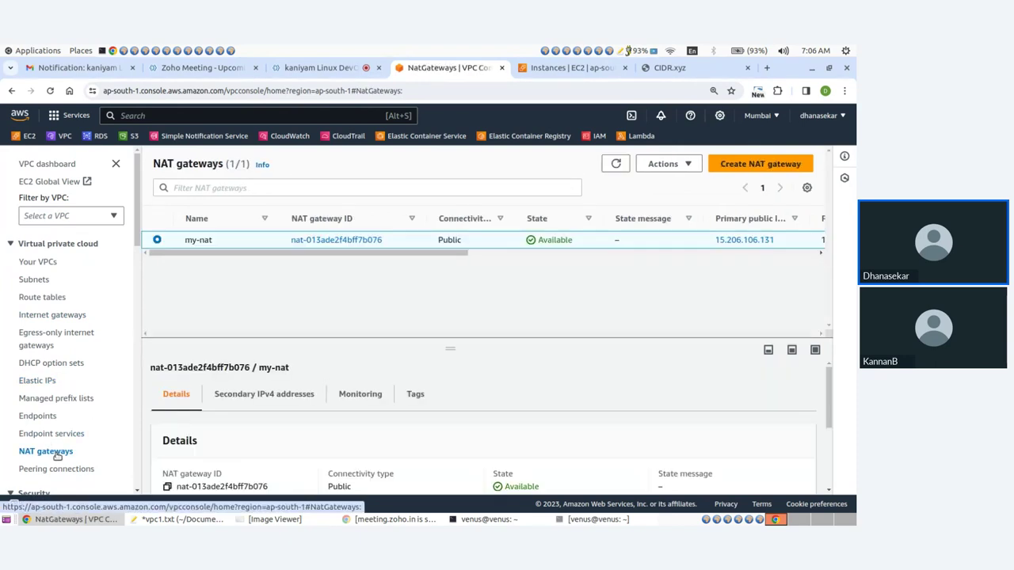
click(679, 164)
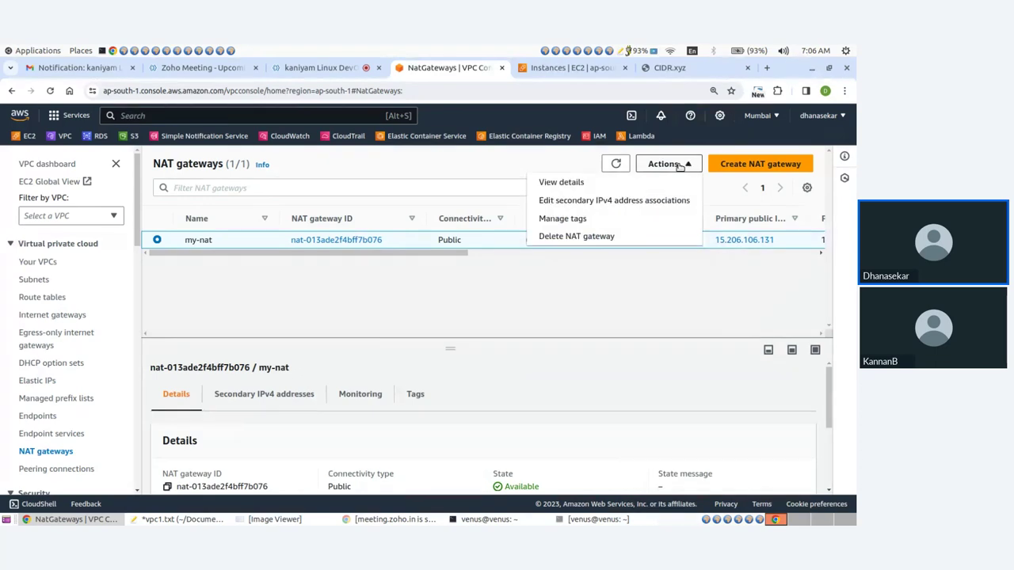
click(565, 237)
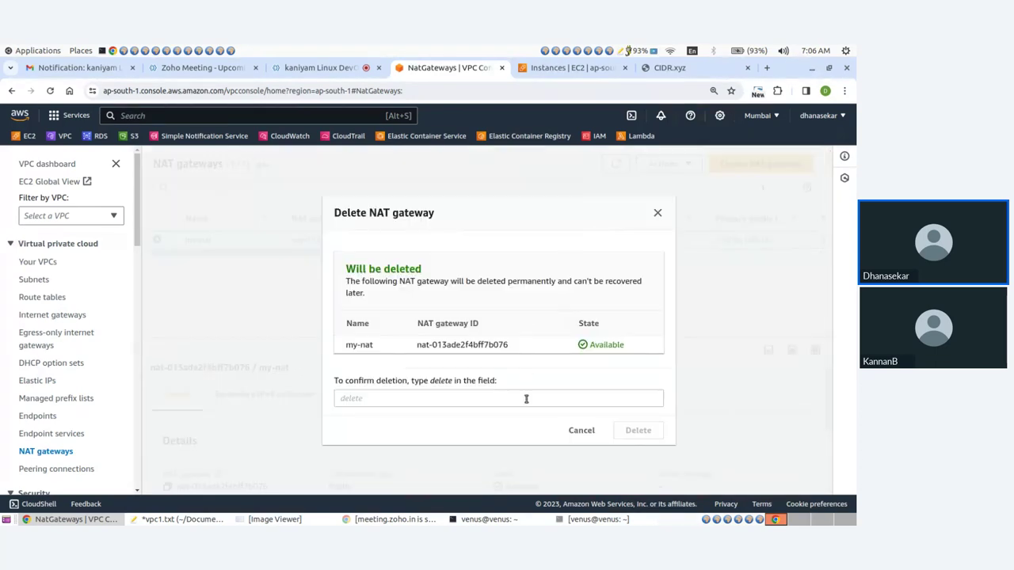
click(472, 399)
text(delet)
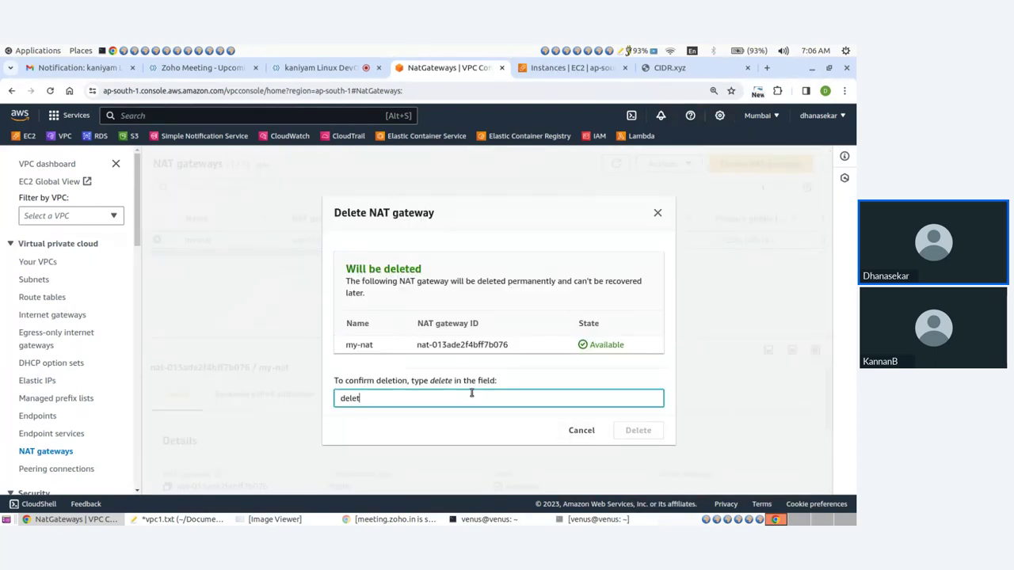
text(e)
click(640, 432)
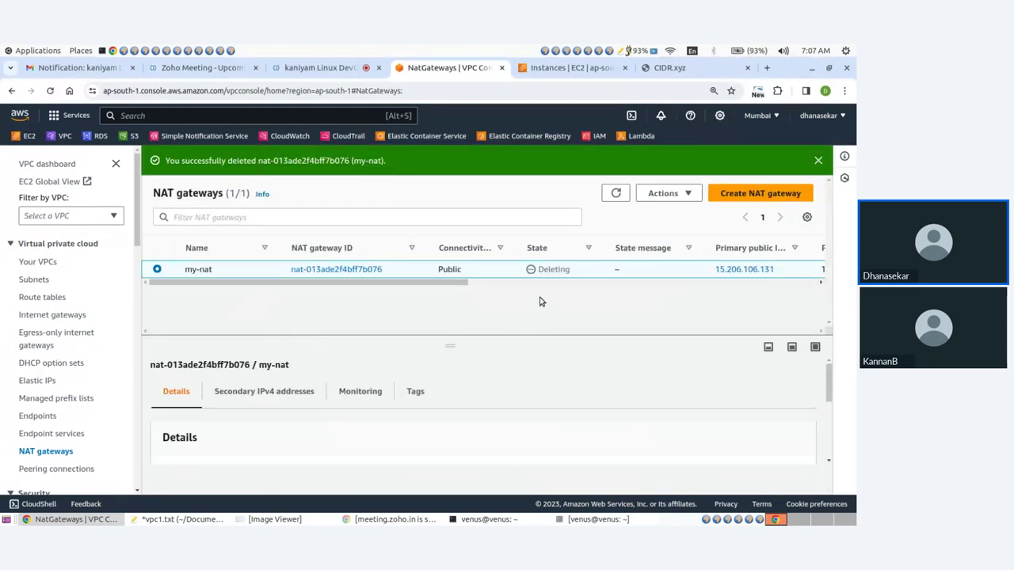
- Refresh the NAT gateways list repeatedly to check my-nat's deletion state, and dismiss the deletion notification
drag(459, 283, 518, 272)
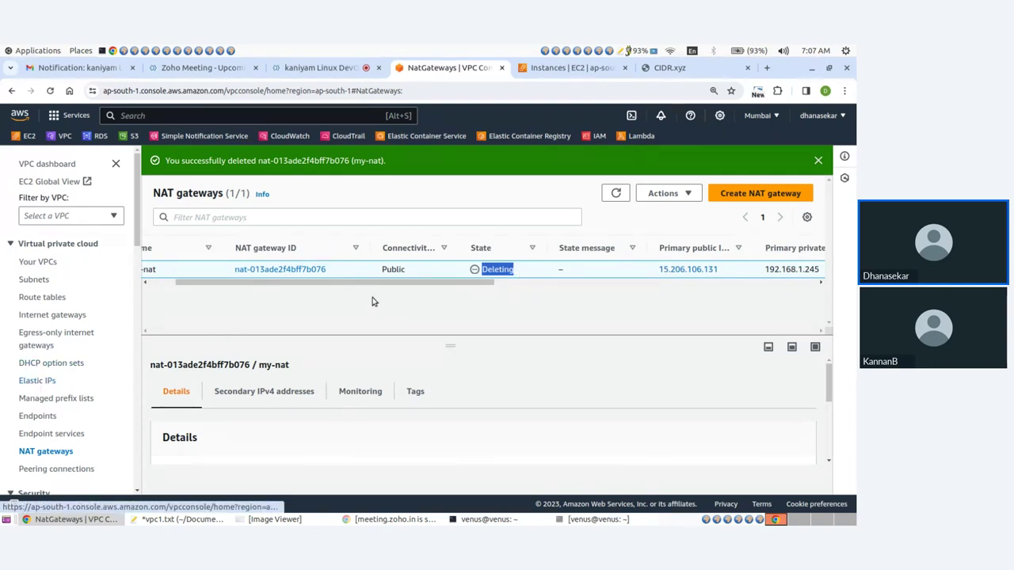
drag(374, 283, 342, 285)
click(617, 195)
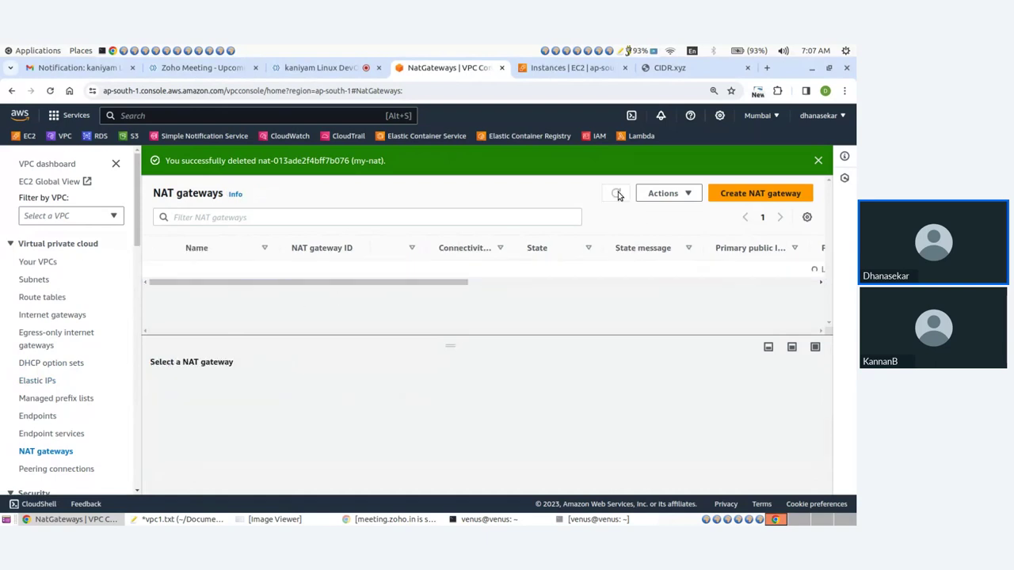
click(617, 195)
click(618, 195)
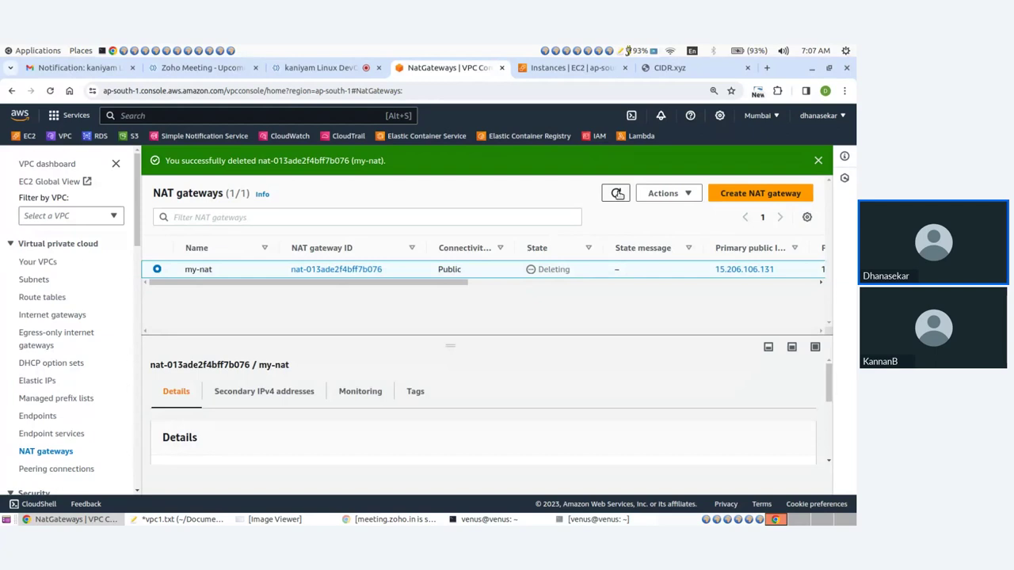
click(618, 195)
click(618, 195)
click(617, 195)
click(817, 160)
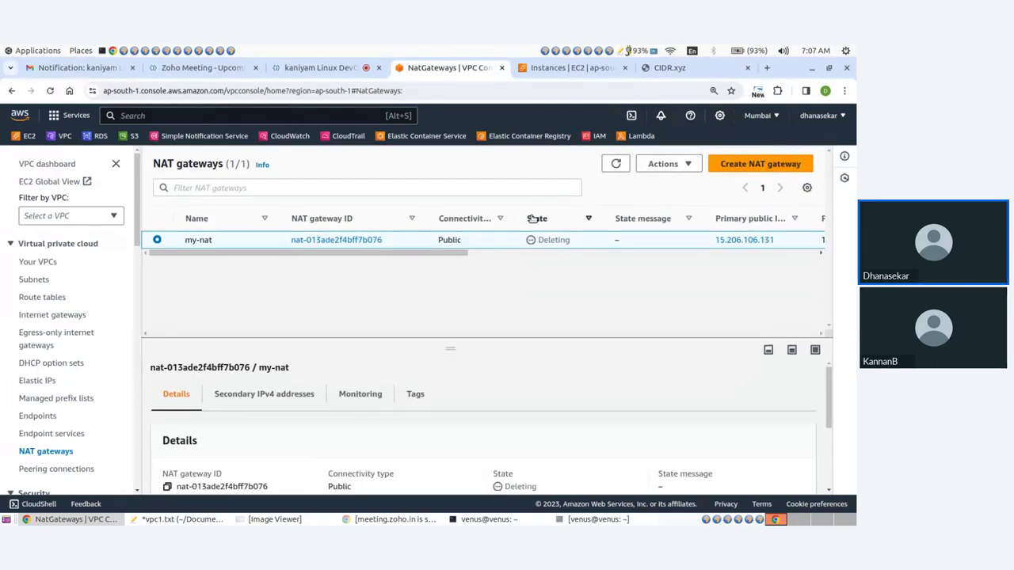
click(617, 165)
click(616, 165)
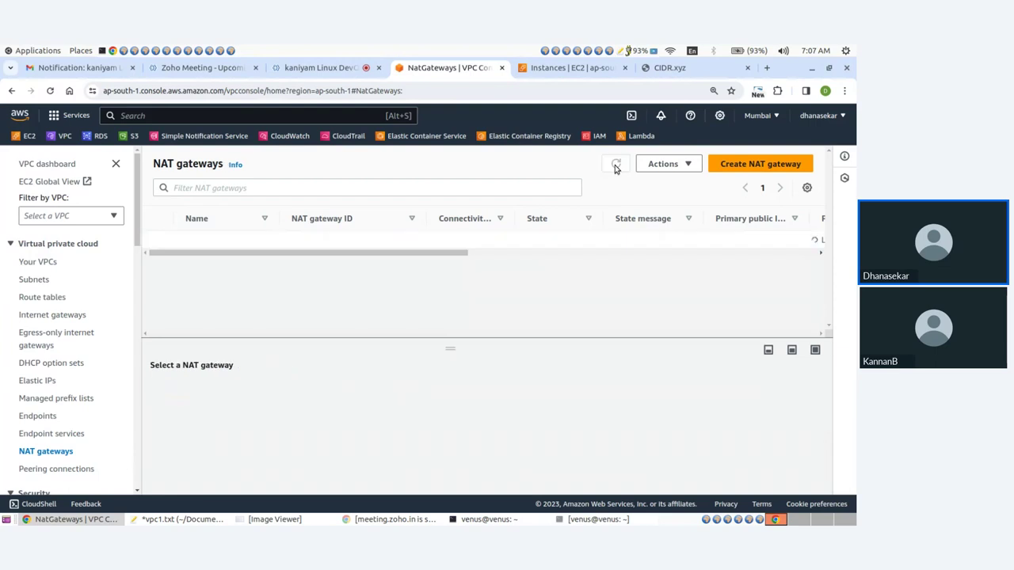
- Refresh the NAT gateways list repeatedly to check the deletion state of my-nat
click(616, 165)
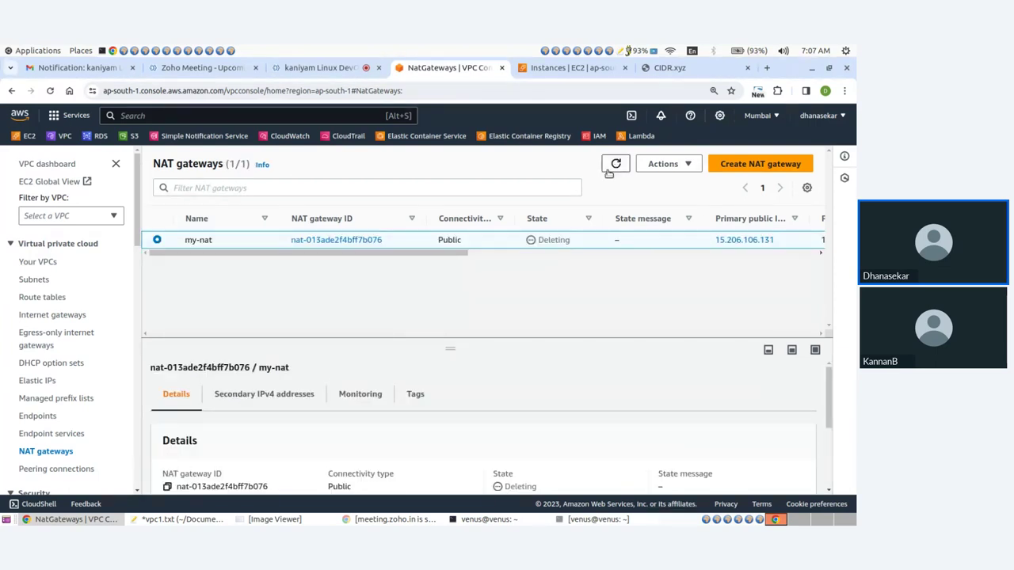
drag(459, 254, 432, 260)
click(616, 164)
click(617, 164)
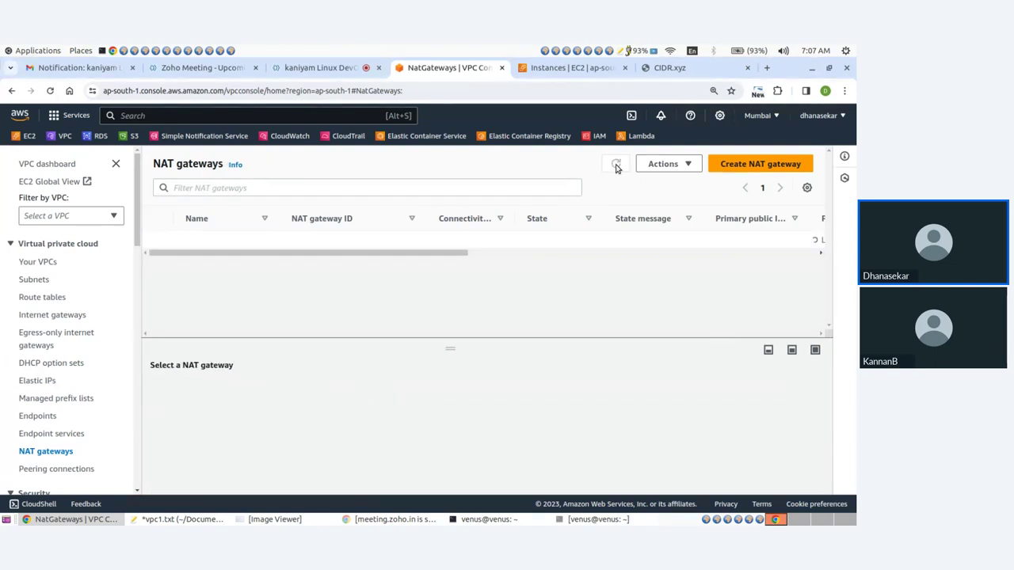
click(616, 165)
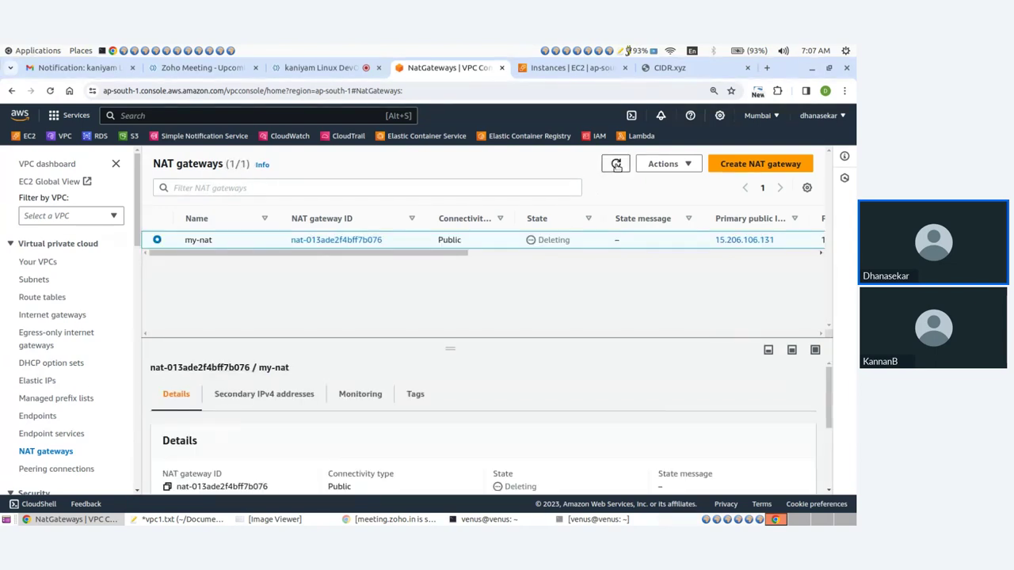
click(616, 164)
click(617, 164)
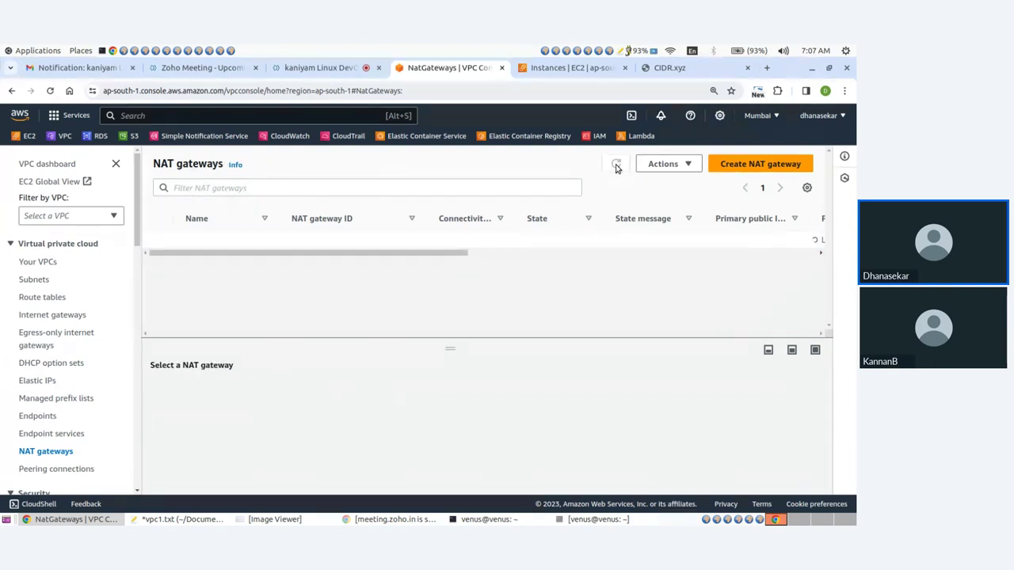
click(616, 165)
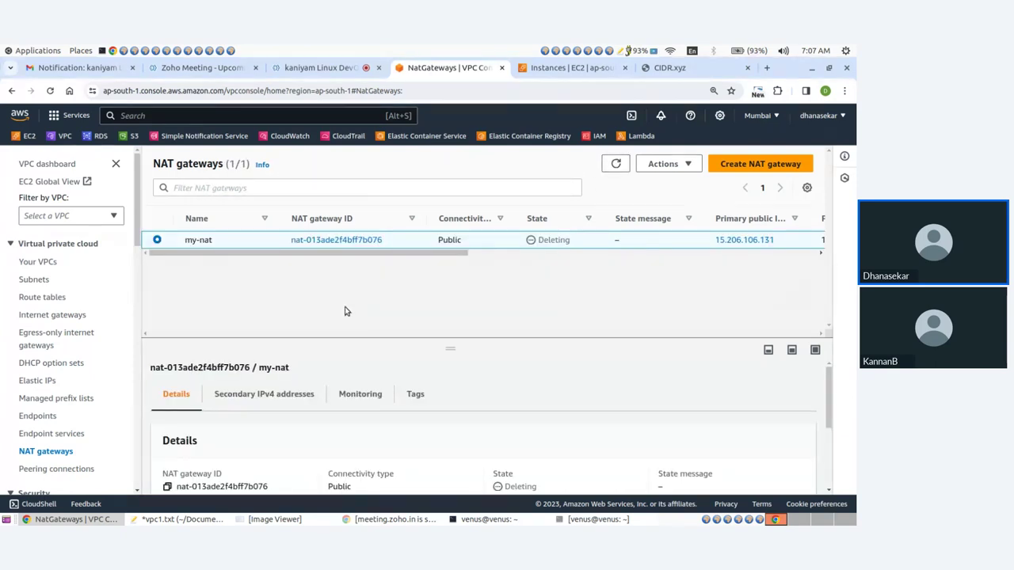
drag(410, 254, 323, 269)
- Try to release the Elastic IP address 15.206.106.131 from the VPC console, read the dialog's explanation and close it
click(36, 381)
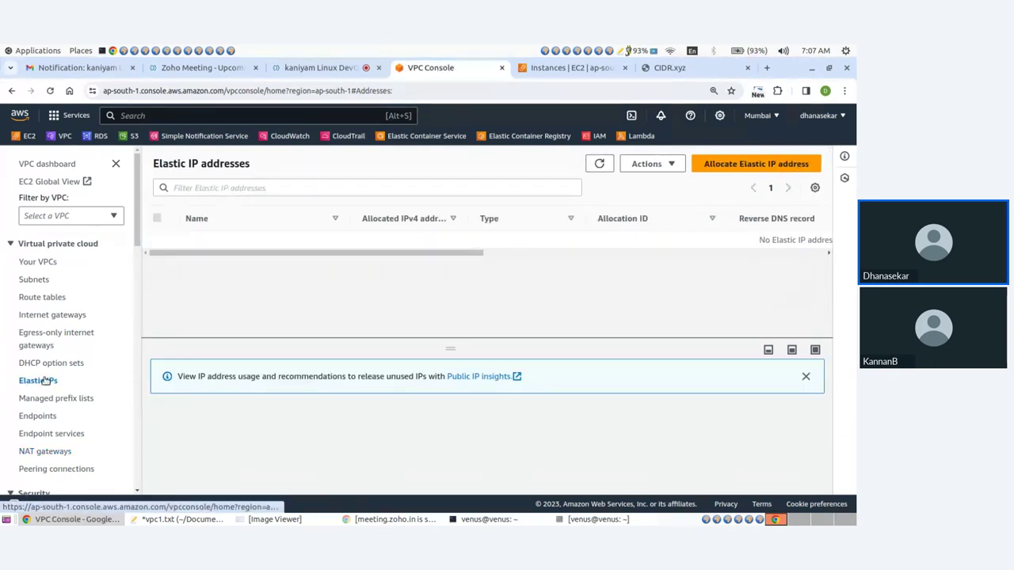
click(599, 164)
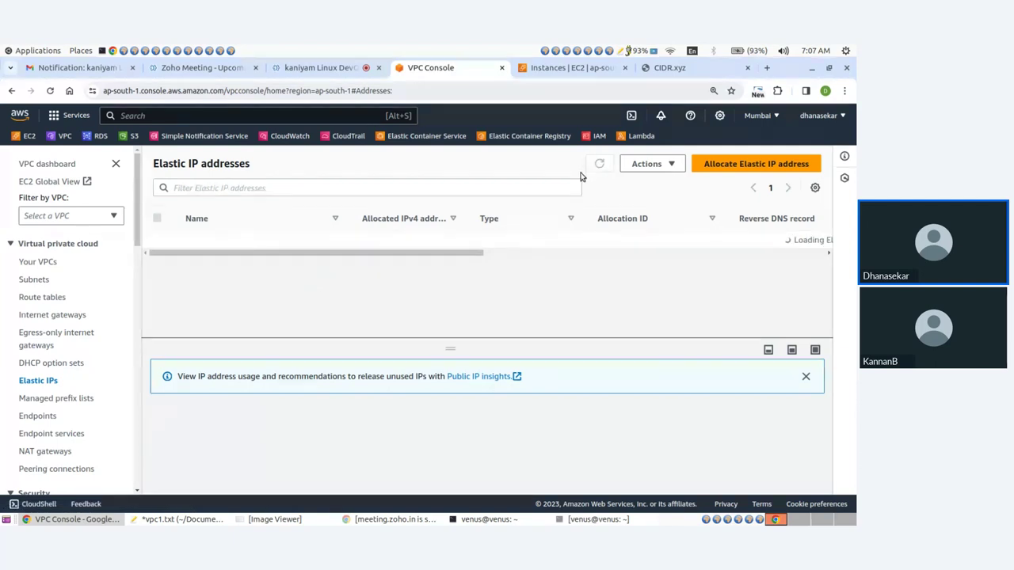
click(357, 242)
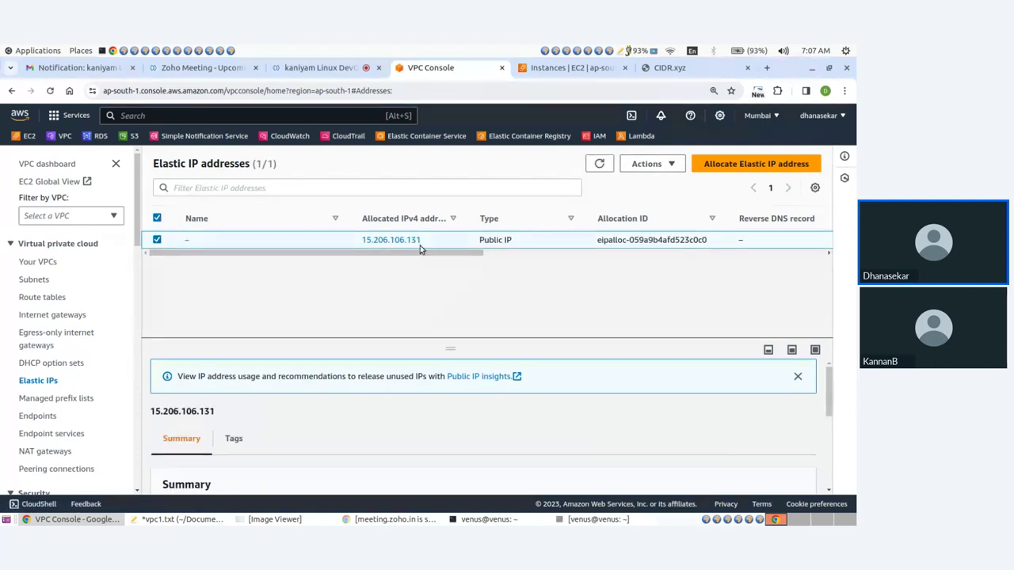
click(644, 165)
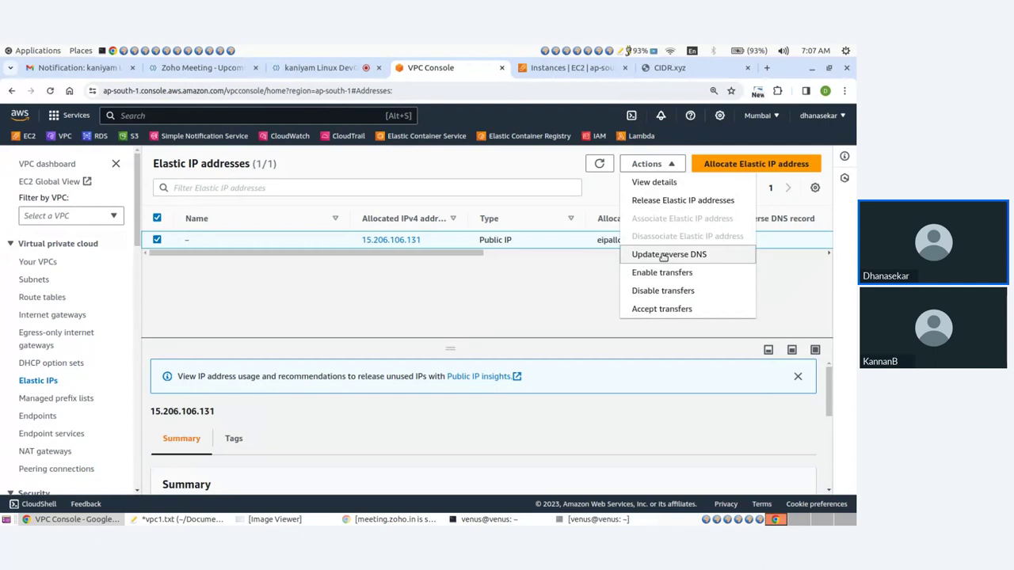
click(679, 203)
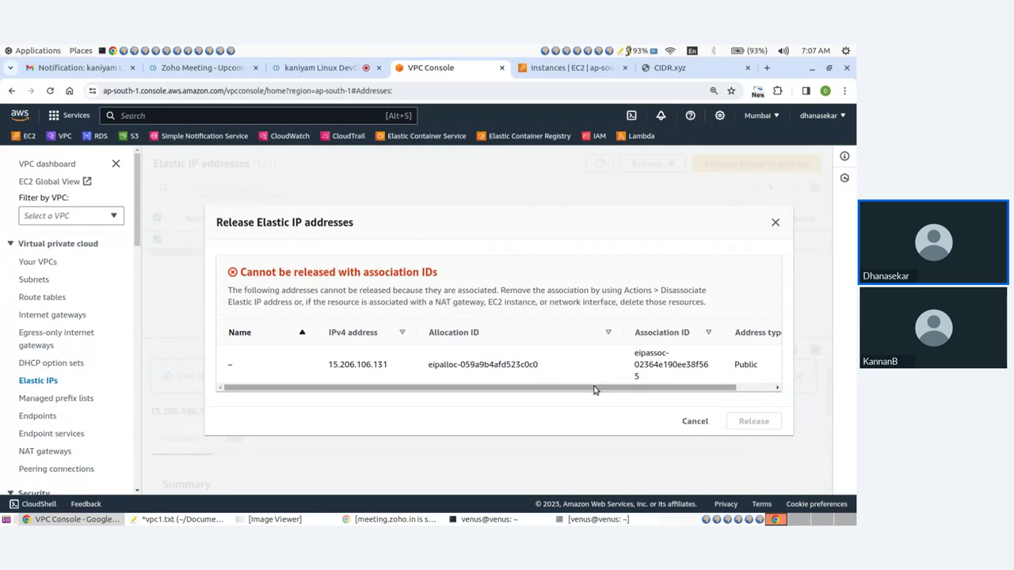
drag(595, 389, 633, 389)
drag(302, 292, 436, 291)
drag(435, 290, 469, 290)
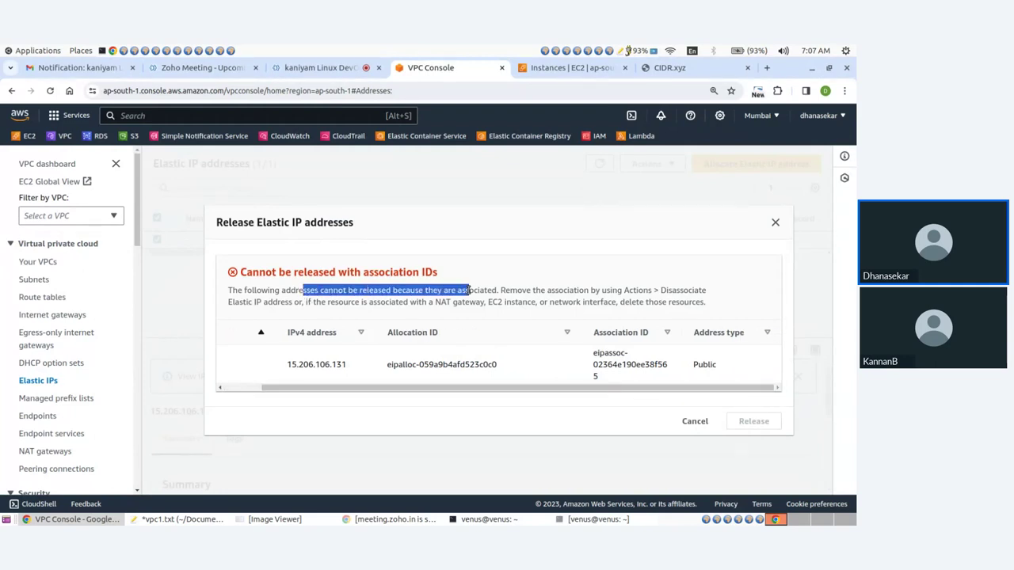
click(775, 223)
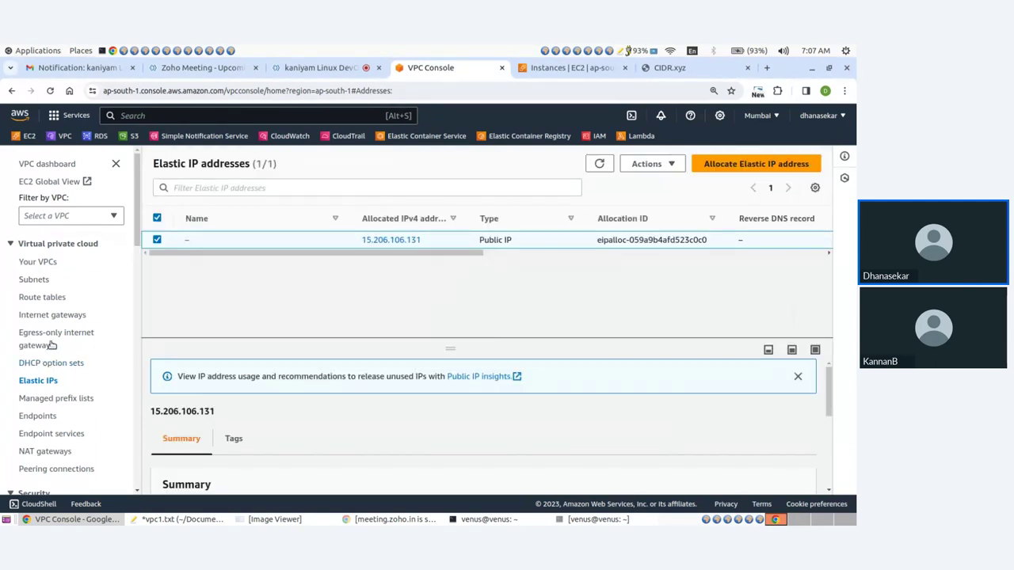
- Return to the NAT gateways list, refresh it, and check the state and available actions of my-nat
click(68, 450)
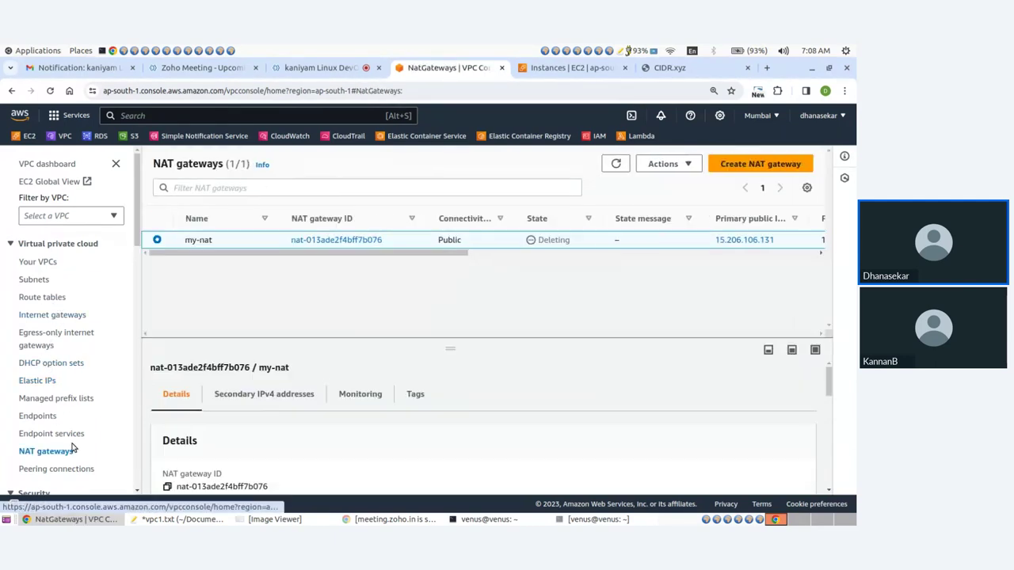
click(616, 164)
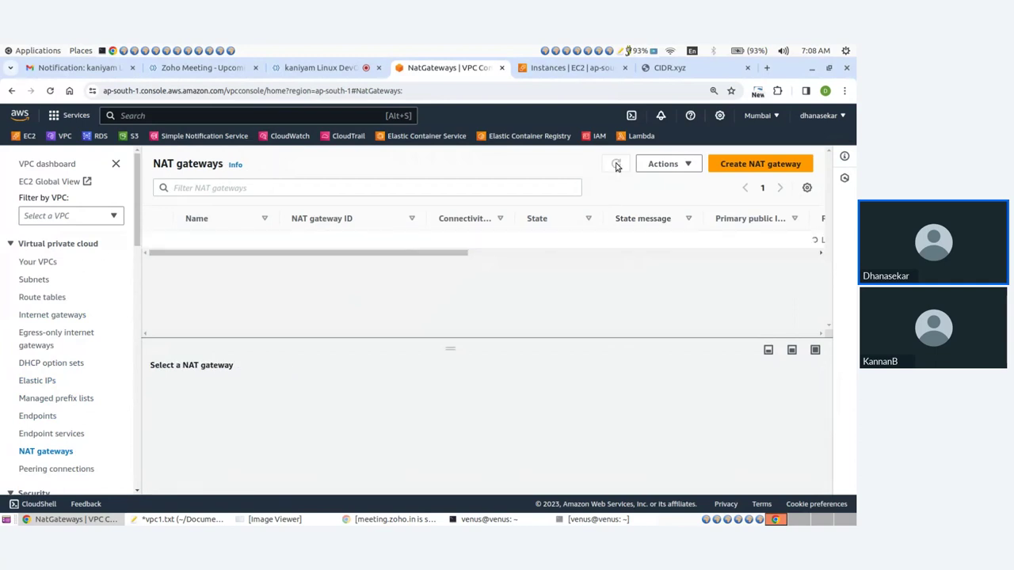
click(664, 165)
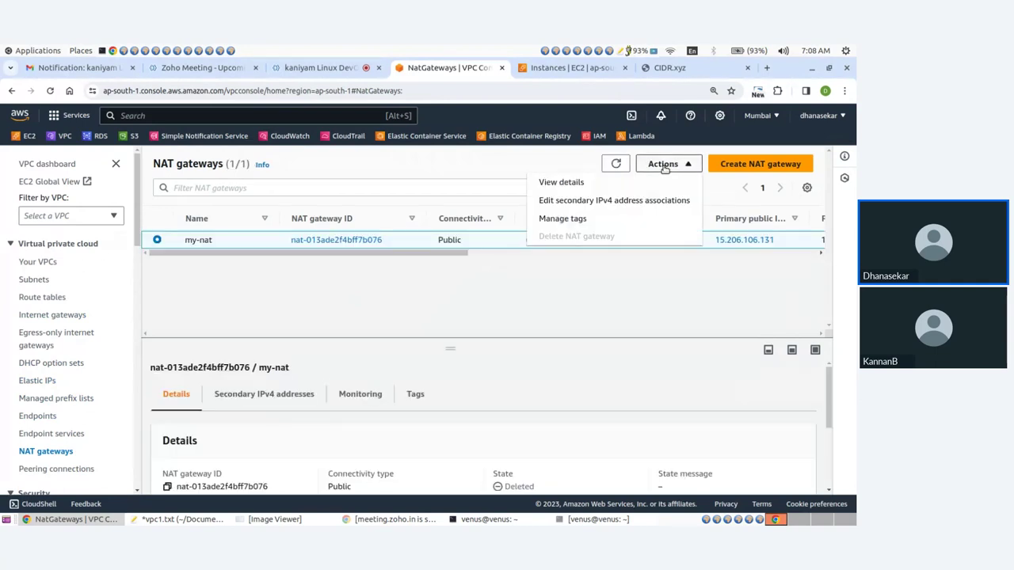
click(389, 321)
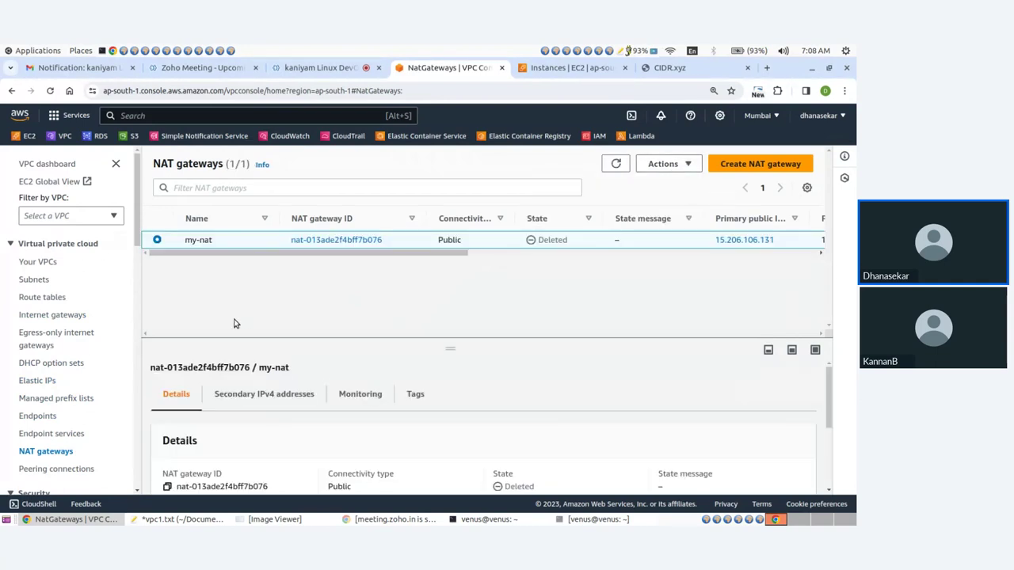
- Switch to the EC2 console and show its Elastic IP addresses
click(570, 68)
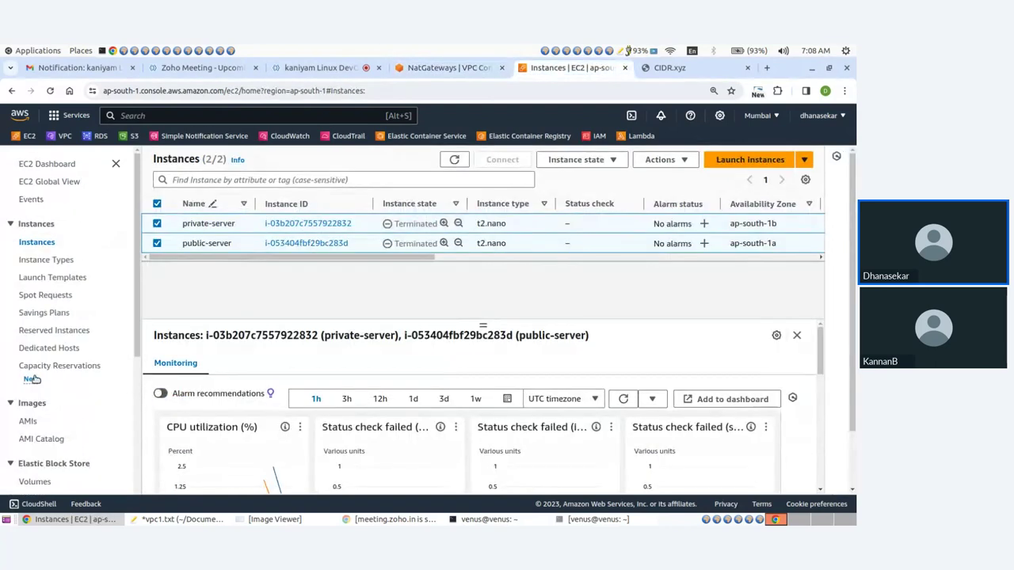
scroll(35, 381, down, 5)
click(86, 322)
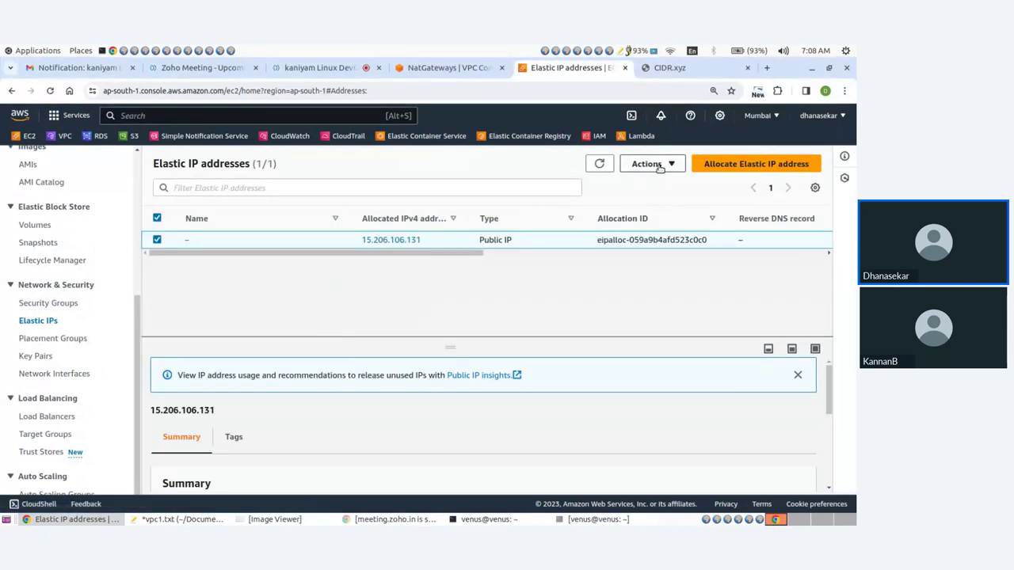
- Try to release 15.206.106.131 from the EC2 console, refresh the list for a second attempt, and close the release dialog
click(654, 165)
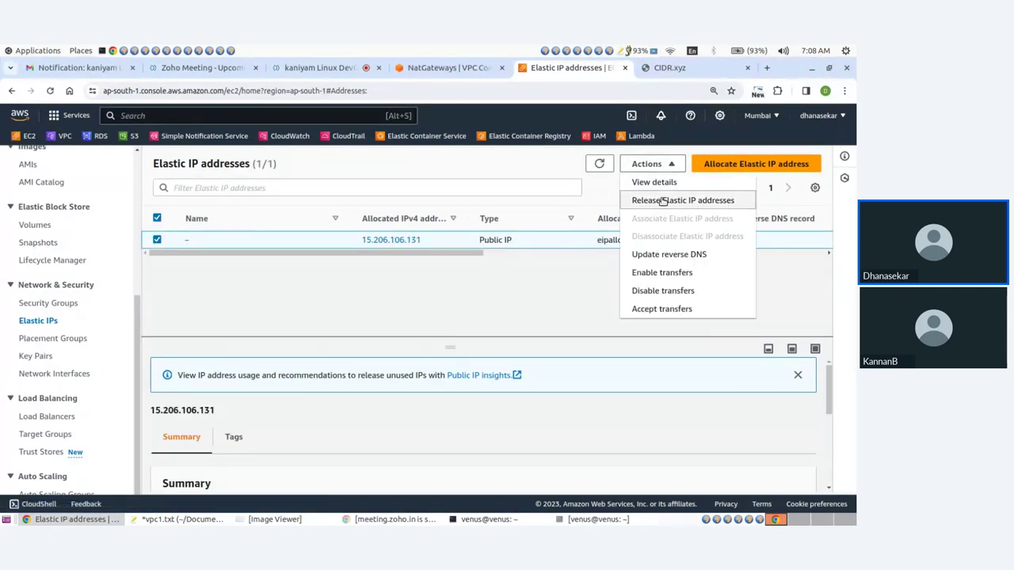
click(663, 202)
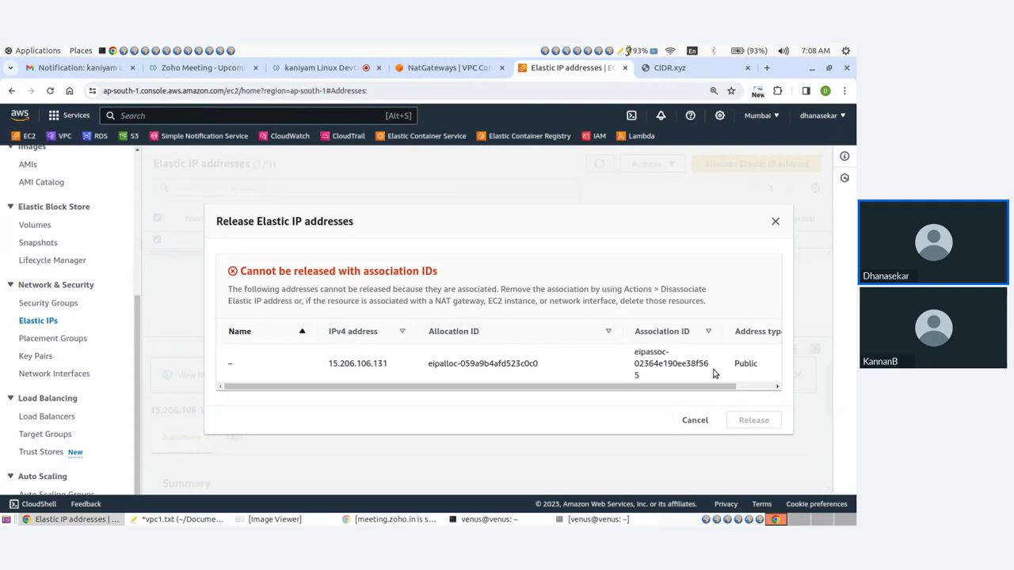
click(775, 221)
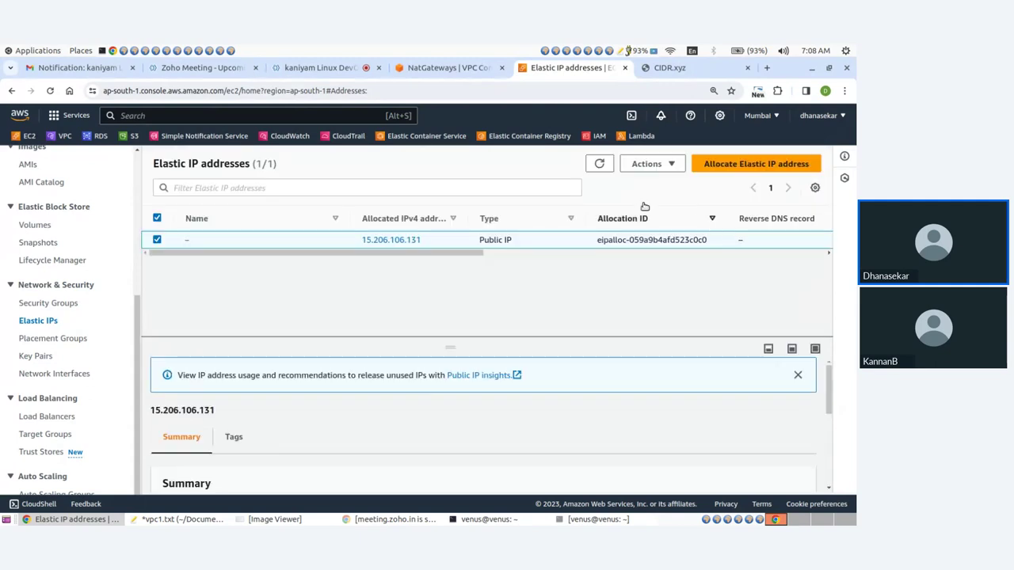
click(601, 164)
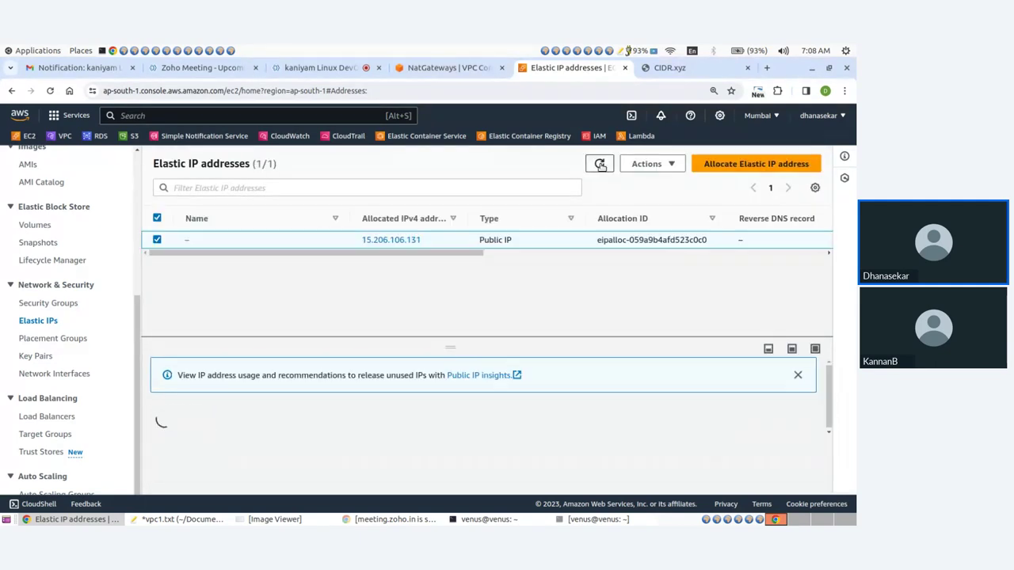
click(648, 164)
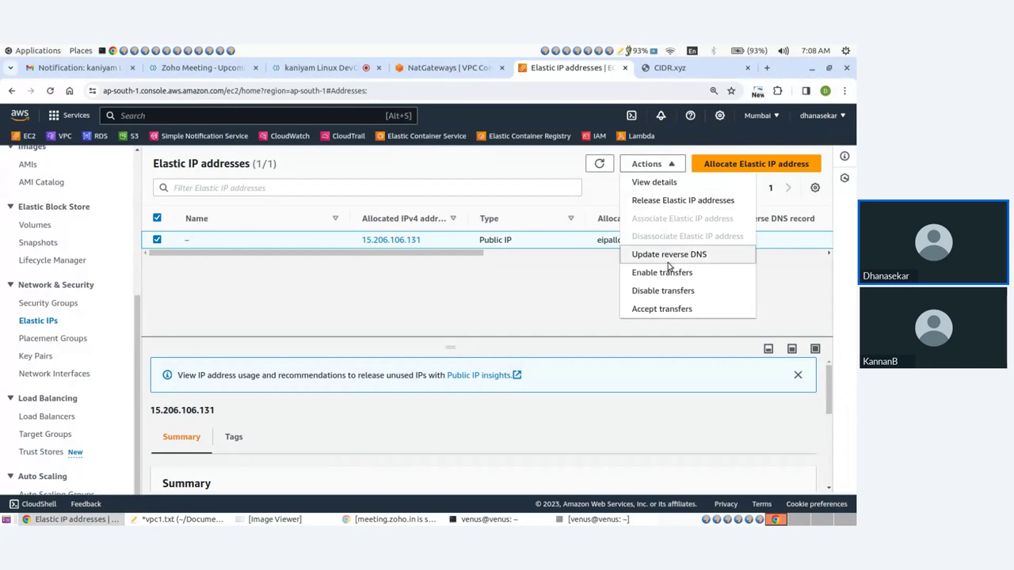
click(673, 204)
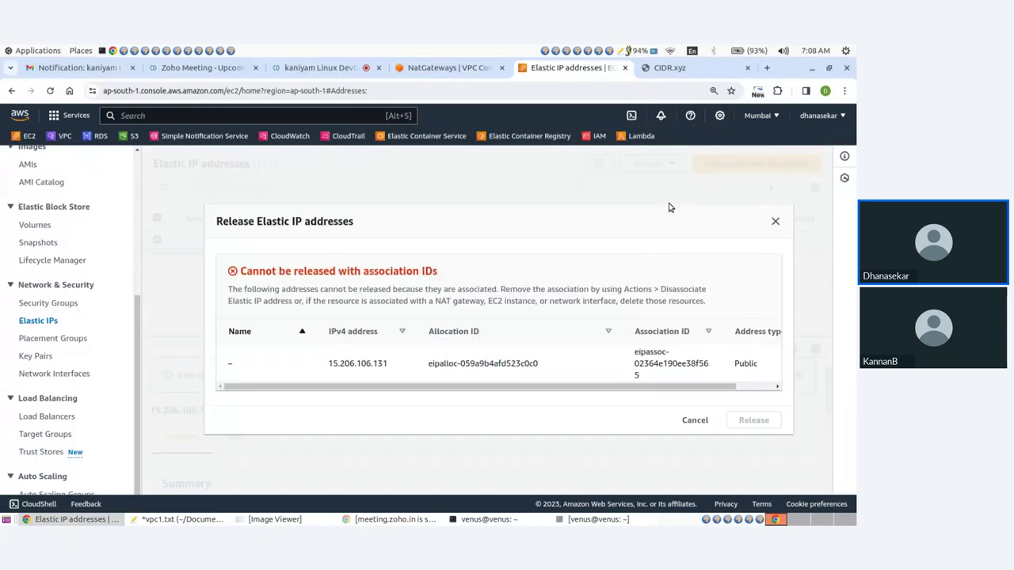
drag(390, 287, 448, 293)
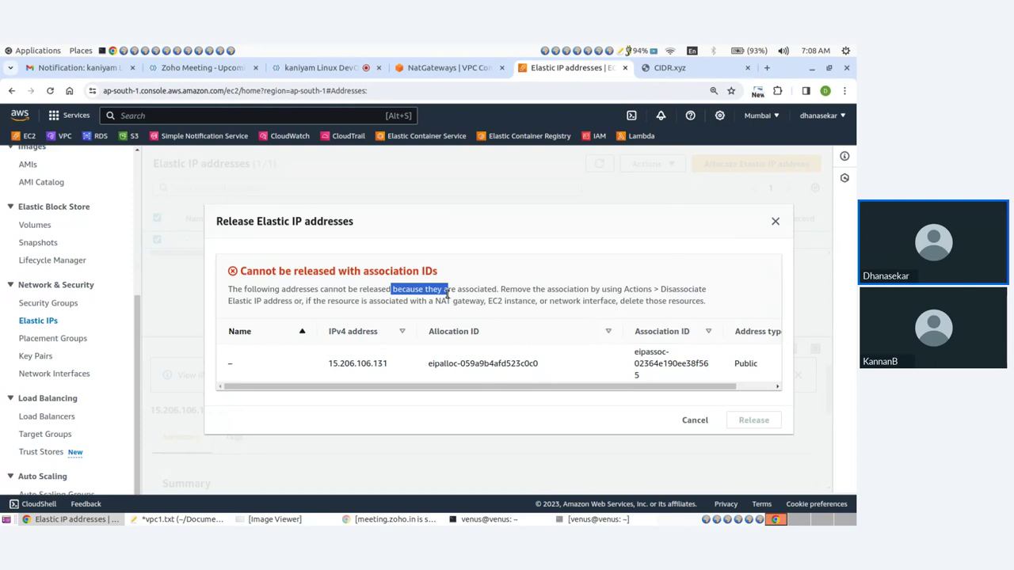
click(447, 293)
click(776, 222)
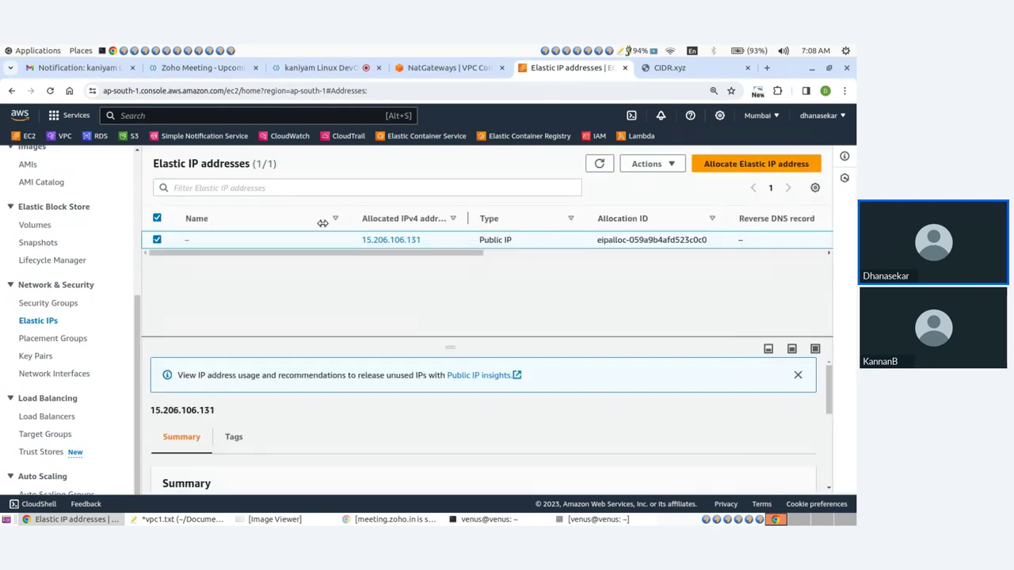
- Recheck the available actions for my-nat in the VPC console and refresh the NAT gateways list
click(448, 67)
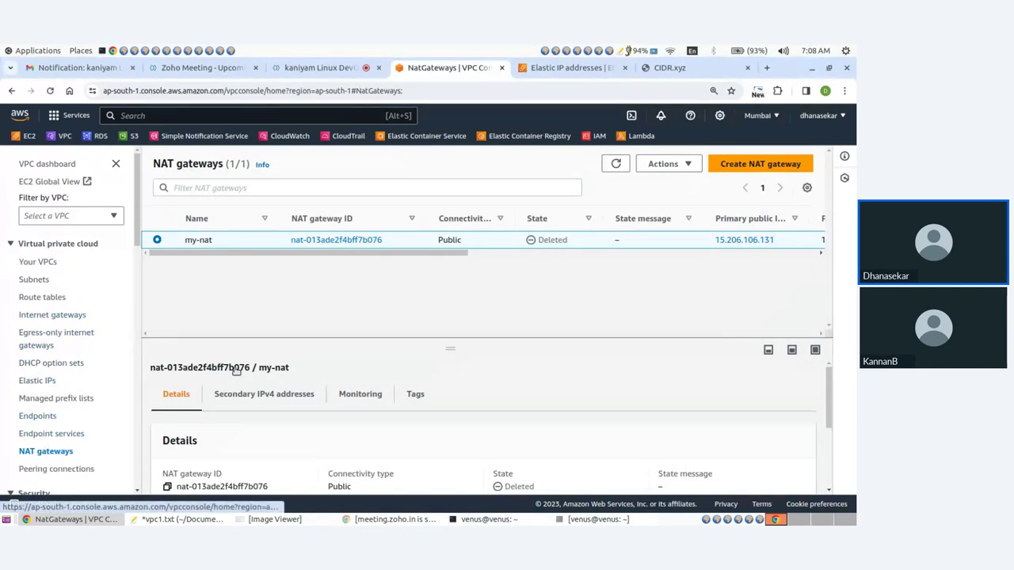
click(665, 164)
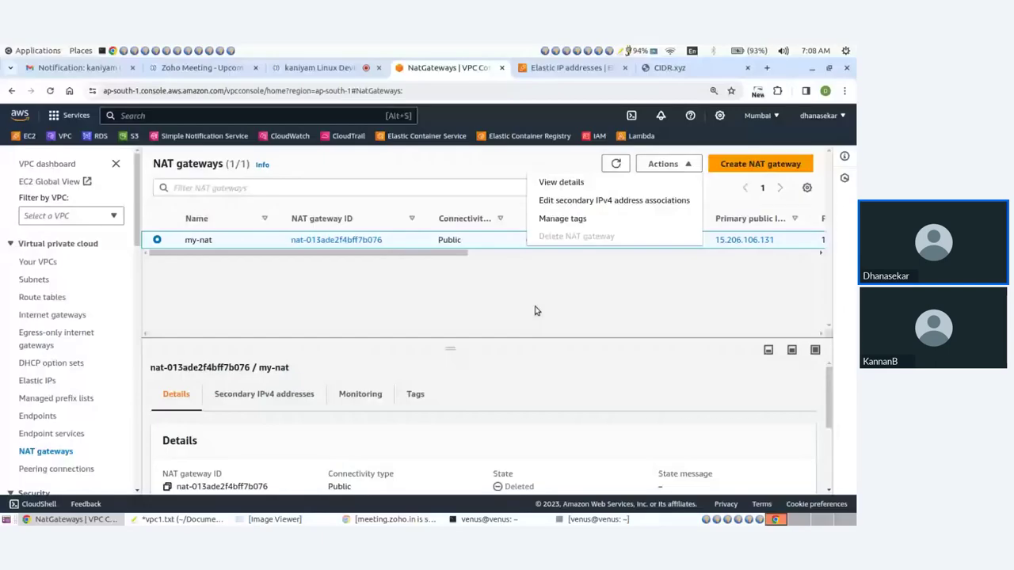
click(532, 242)
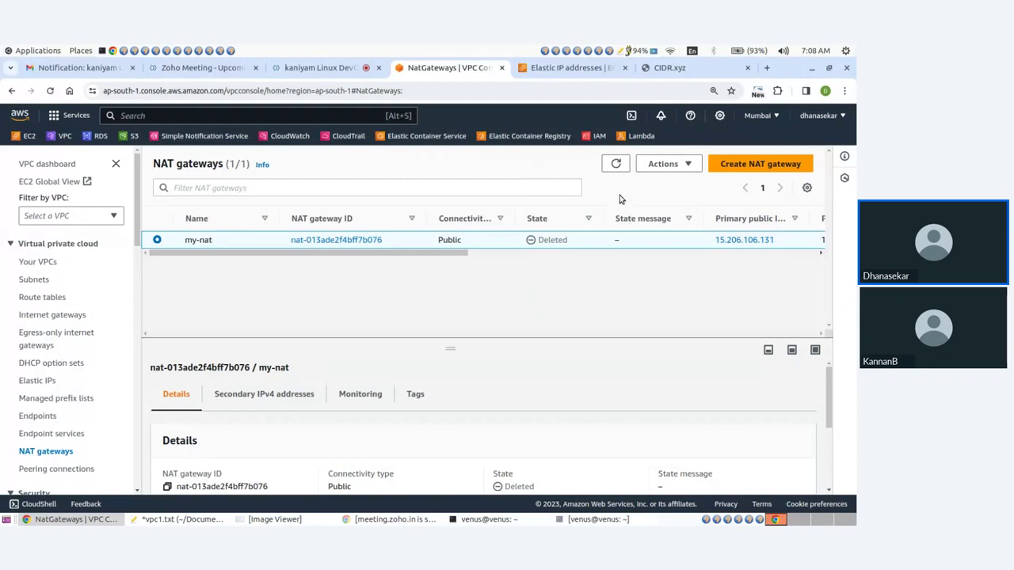
click(618, 164)
click(618, 165)
drag(475, 256, 403, 260)
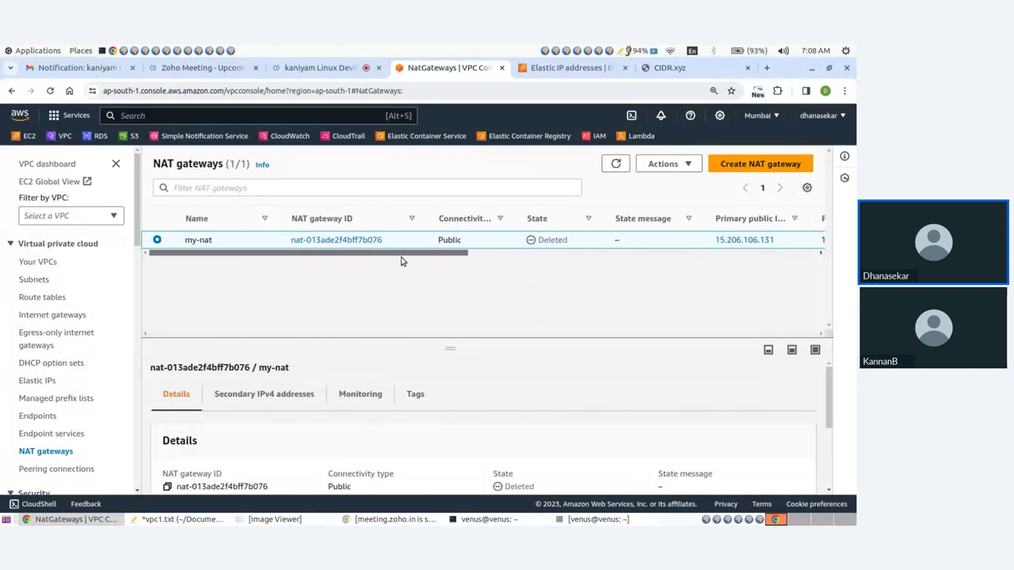
- Refresh the EC2 Elastic IP list, release 15.206.106.131, and return to the NAT gateways page
click(576, 68)
click(599, 164)
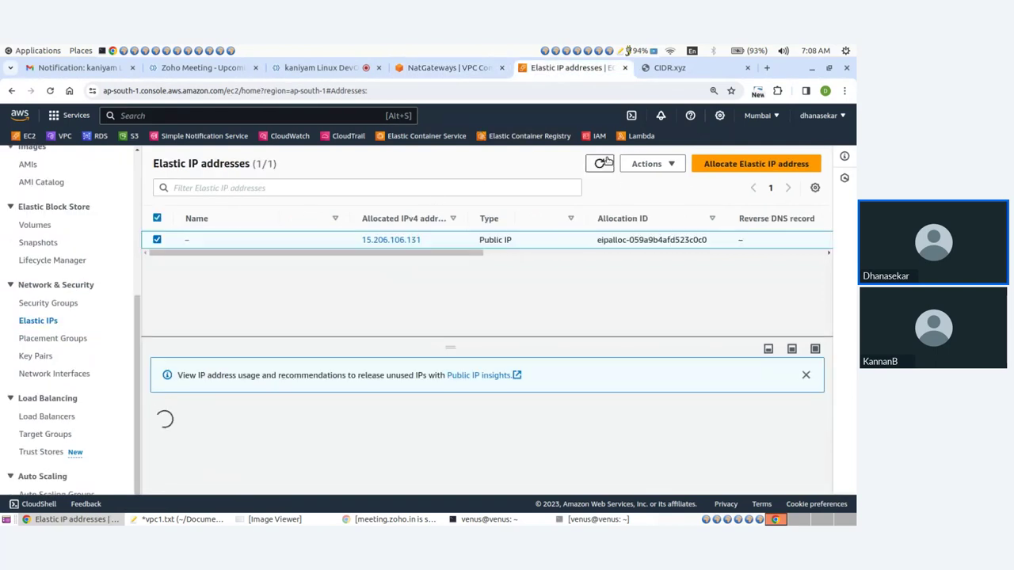
click(654, 165)
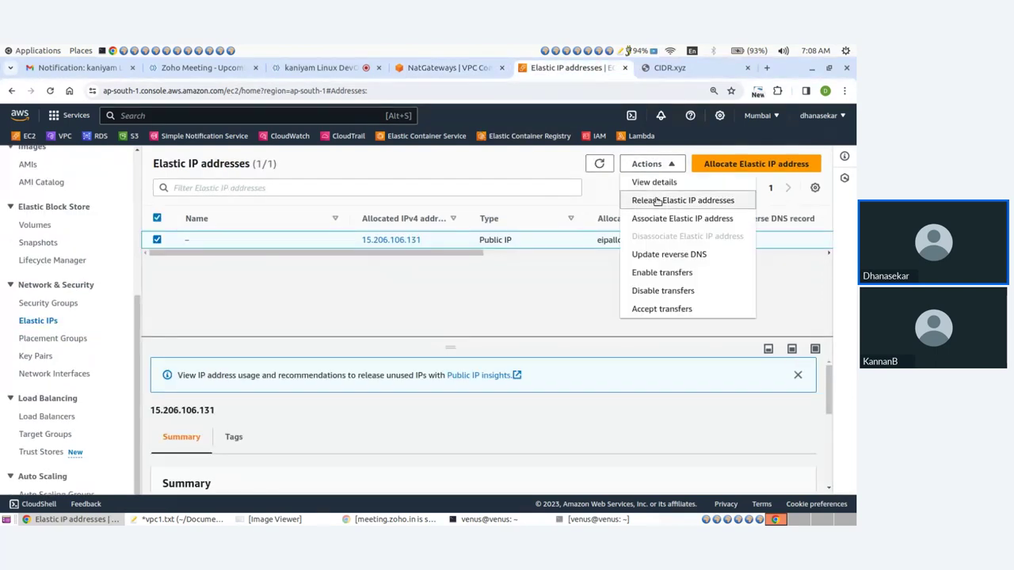
click(657, 202)
click(745, 409)
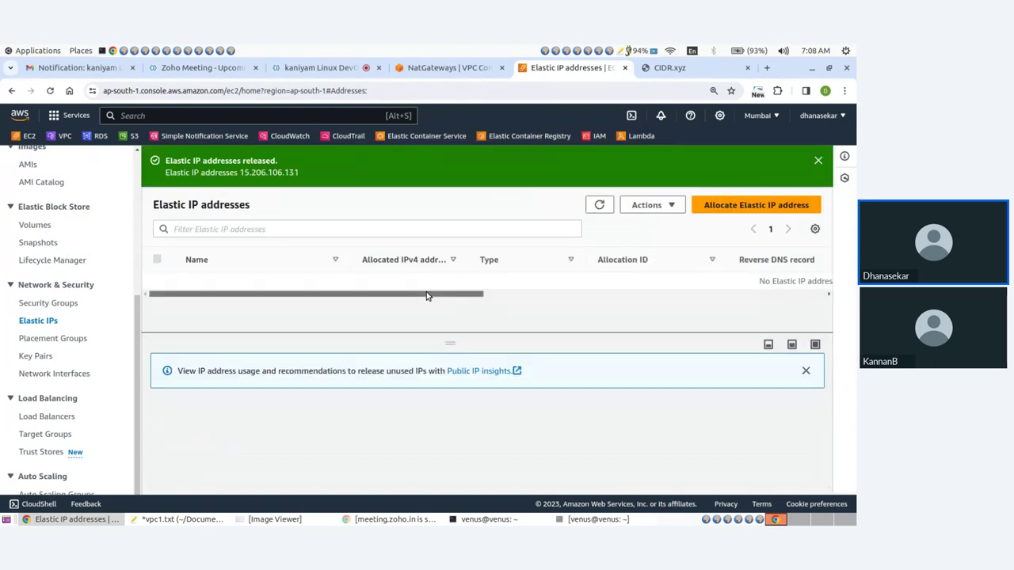
drag(424, 295, 483, 296)
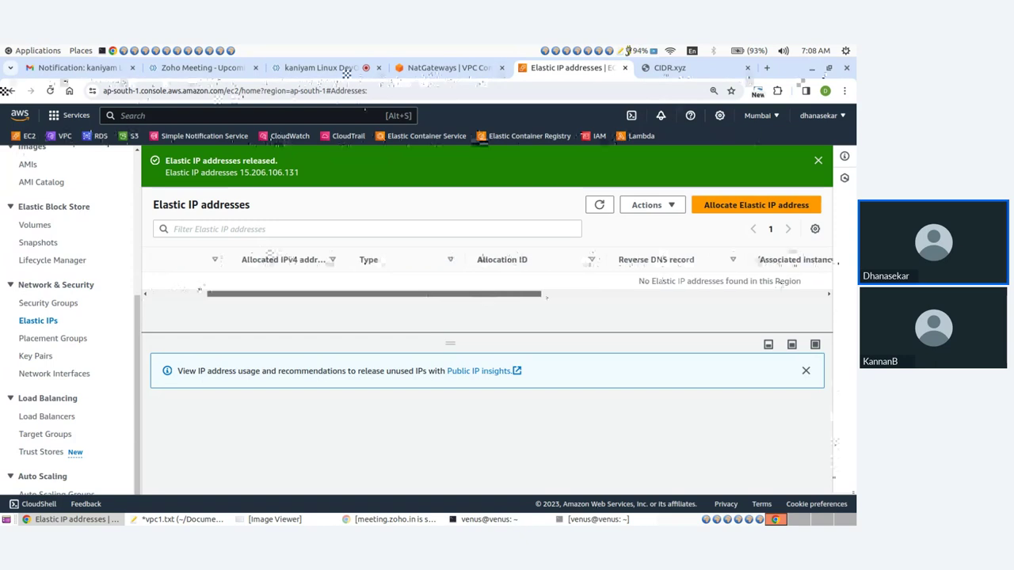
key(ctrl+Page_Up)
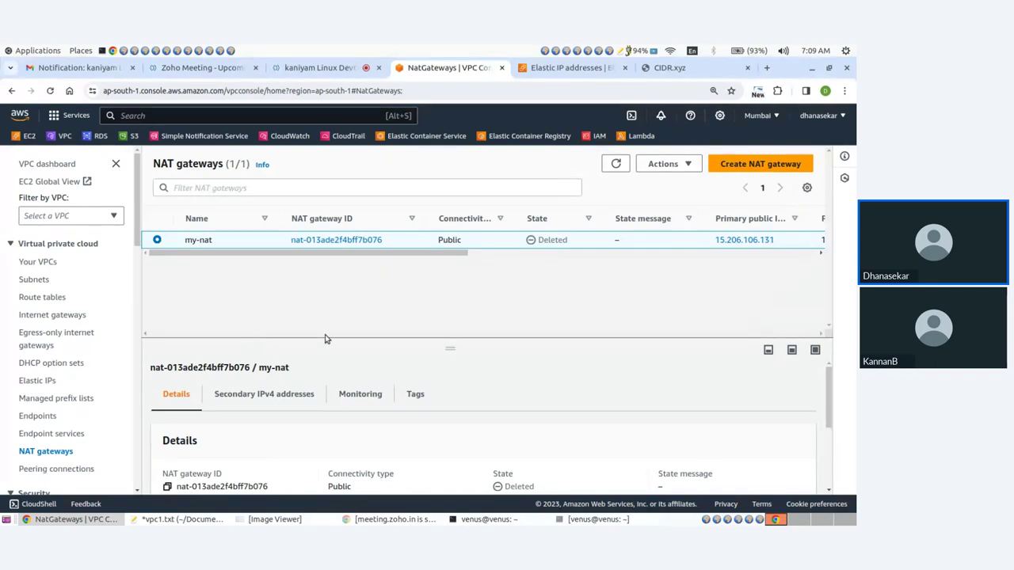
- Detach the demo-ig internet gateway from vpc-A
click(50, 315)
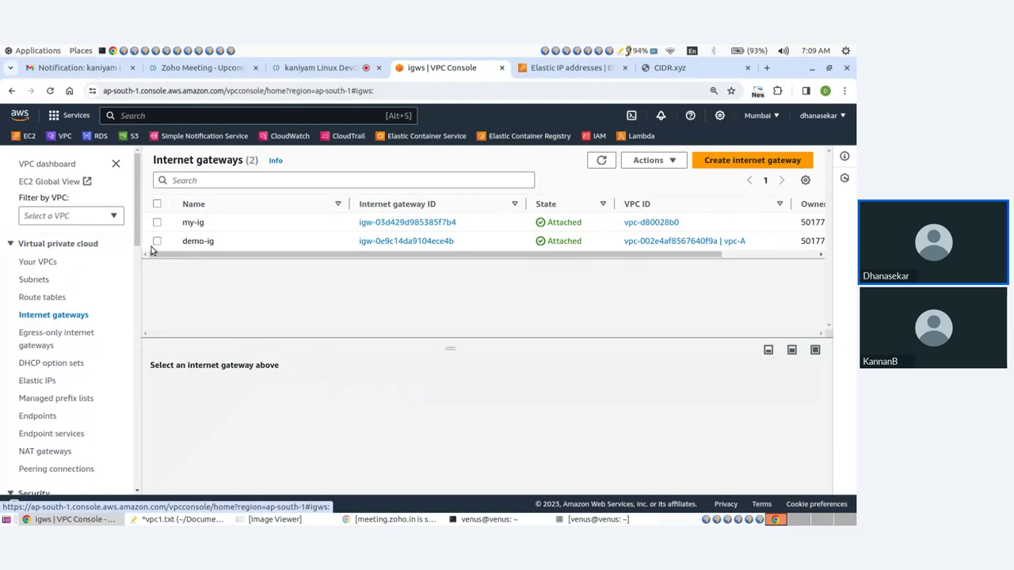
click(157, 241)
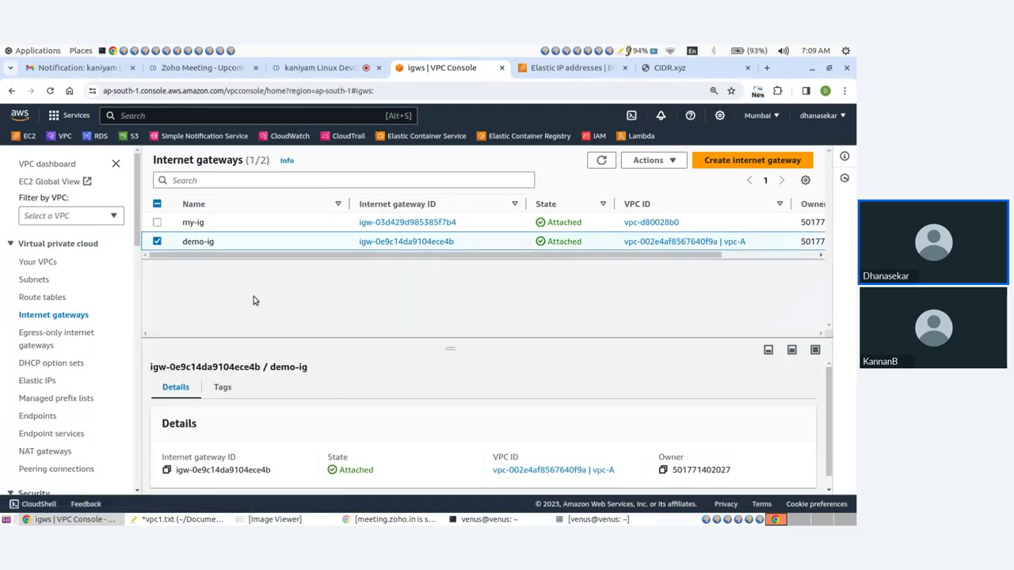
click(672, 160)
click(664, 214)
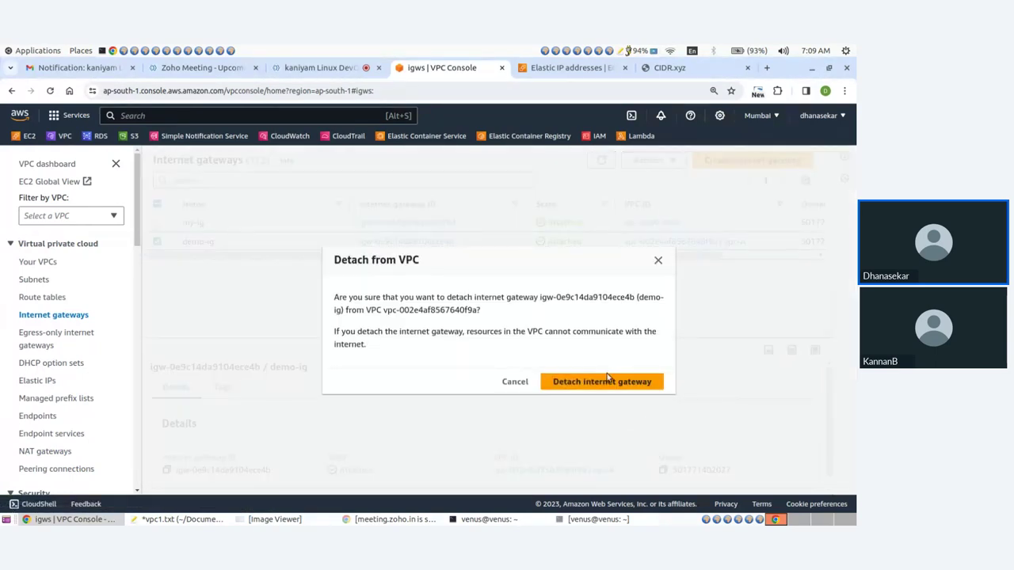
click(603, 383)
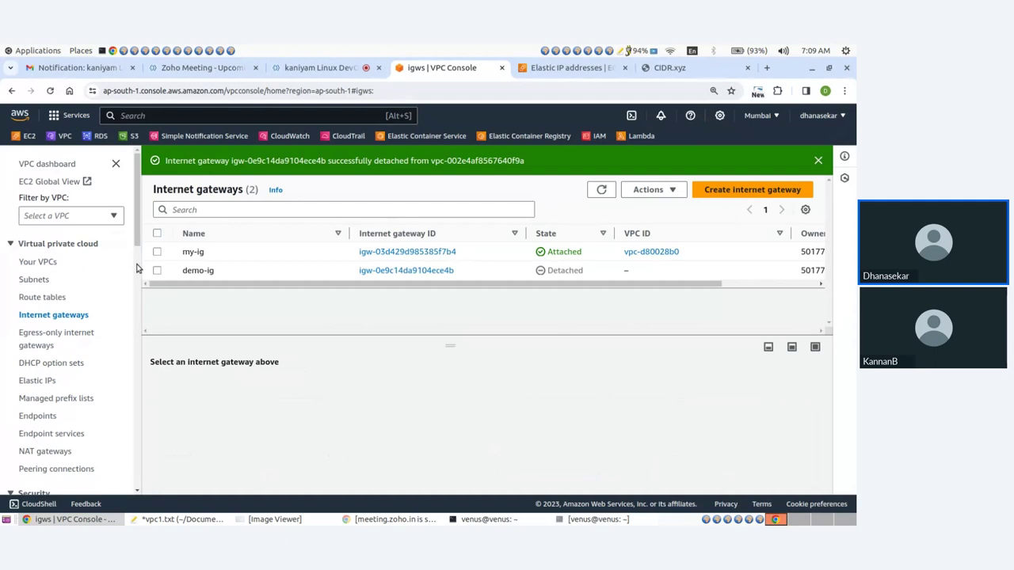
- Delete the detached demo-ig internet gateway, entering "delete" as the confirmation text
click(157, 271)
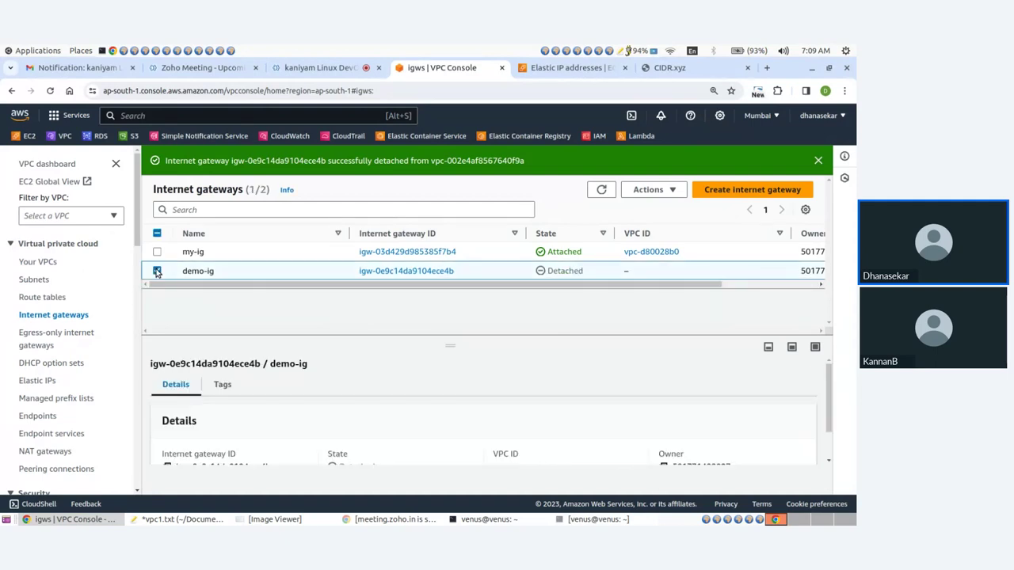
click(652, 190)
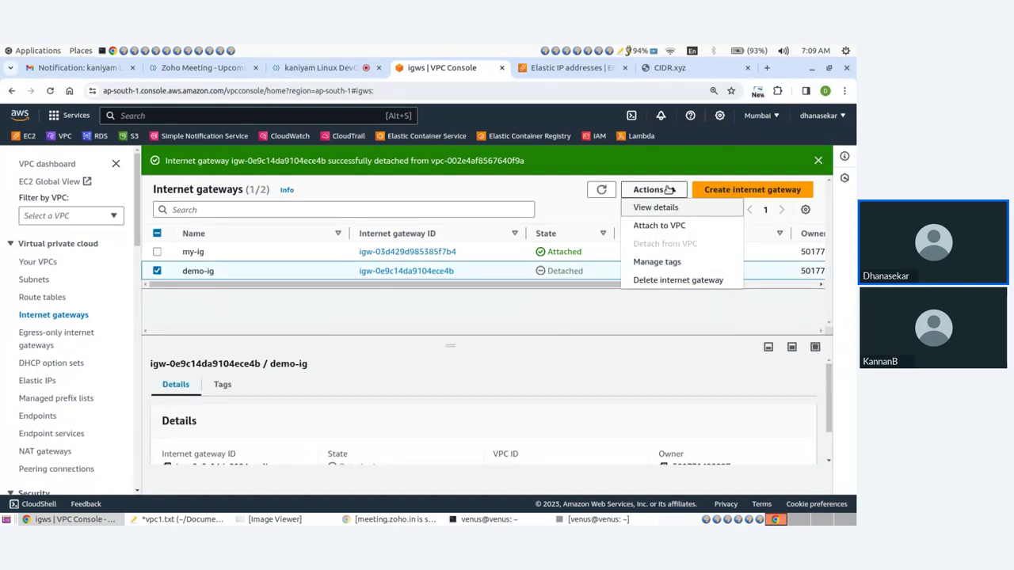
click(651, 280)
click(454, 360)
text(de)
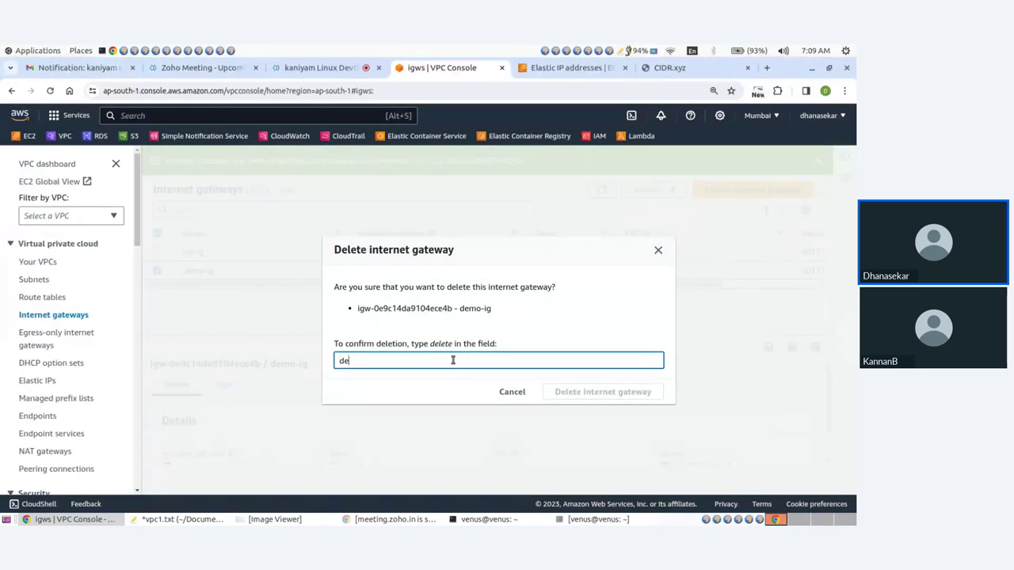
text(lete)
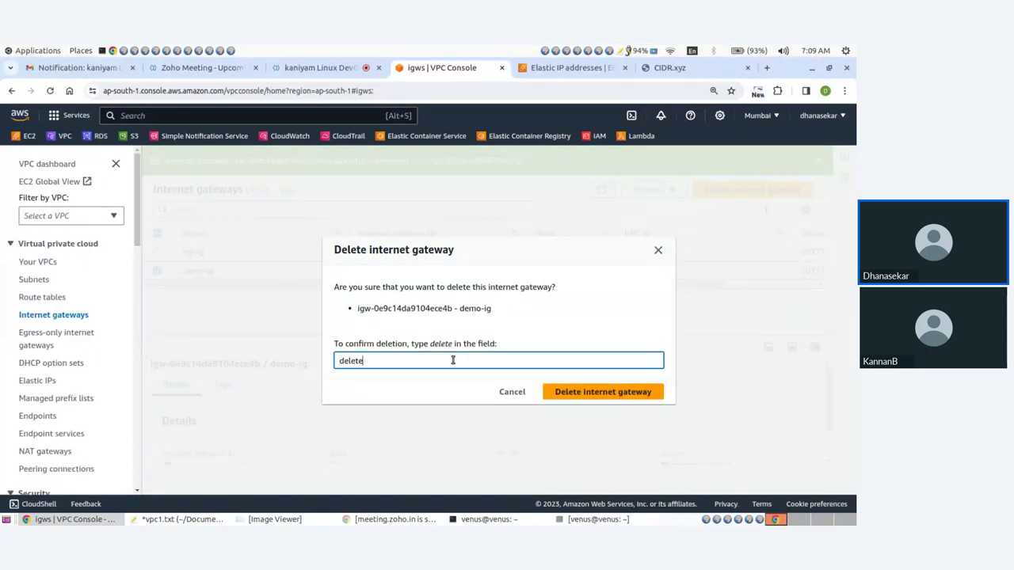
click(596, 394)
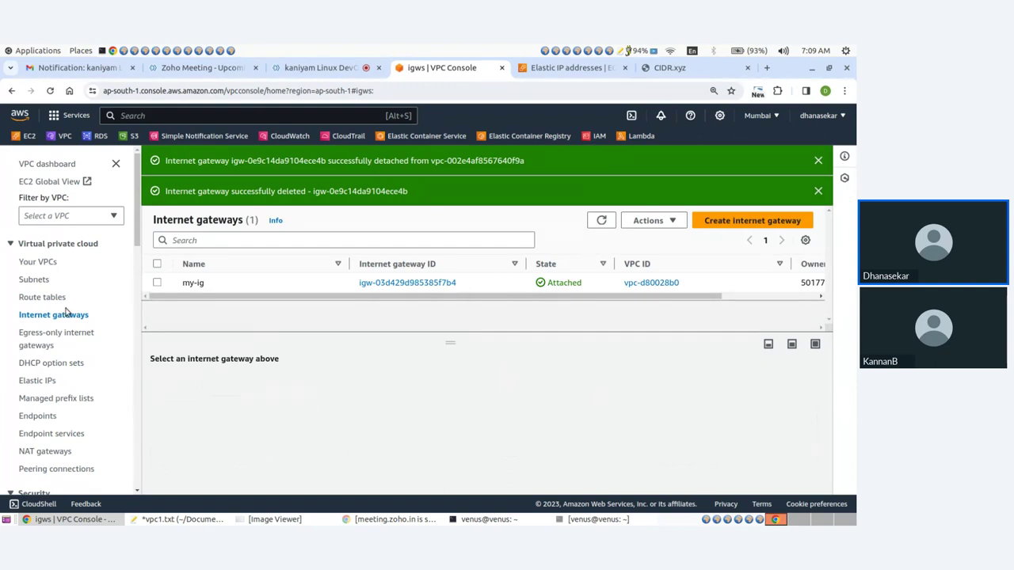
- Delete the subnets my-subnet-public and my-subnet-private together, entering "delete" as the confirmation text
click(34, 282)
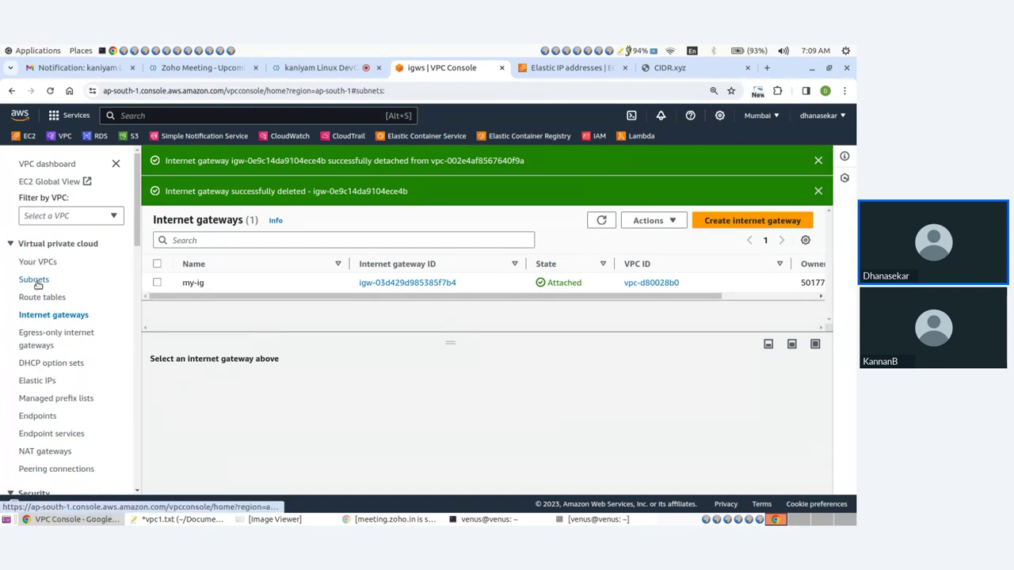
click(157, 260)
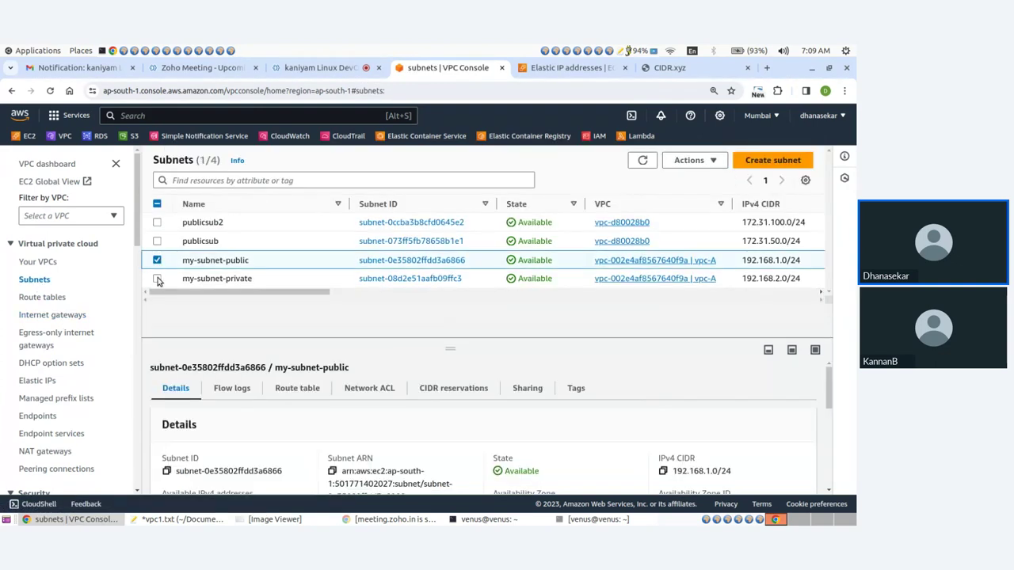
click(157, 279)
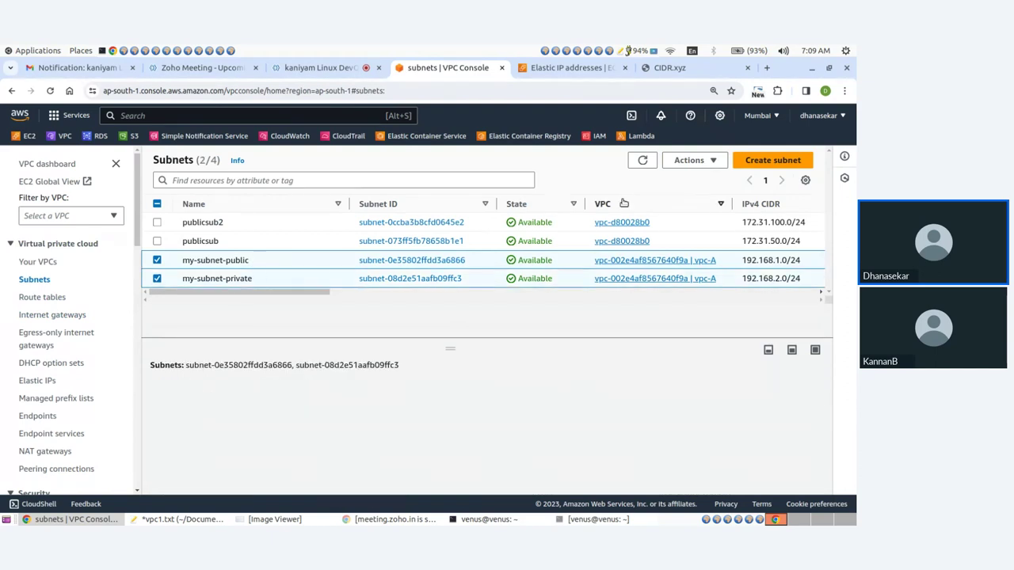
click(690, 160)
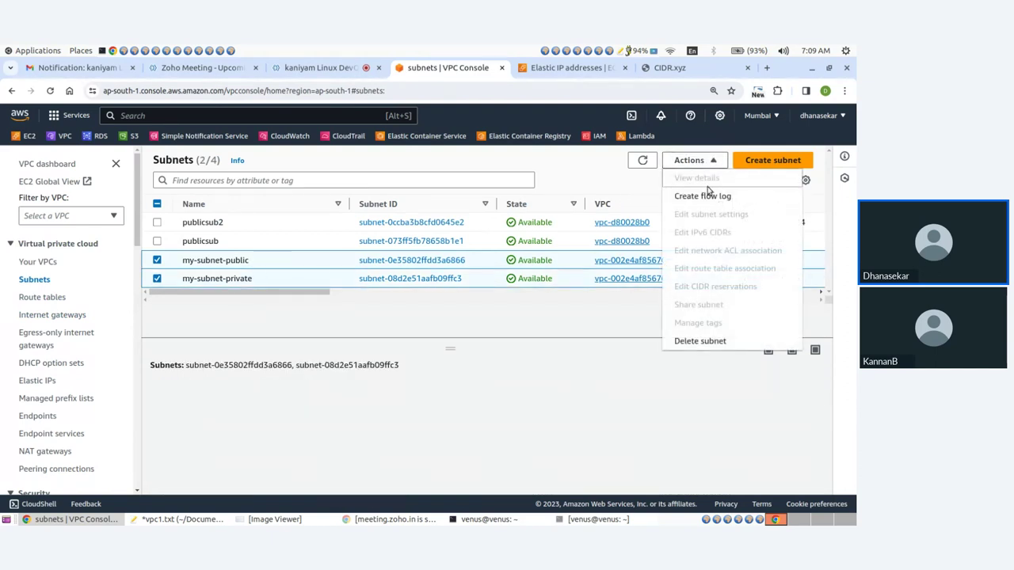
click(700, 345)
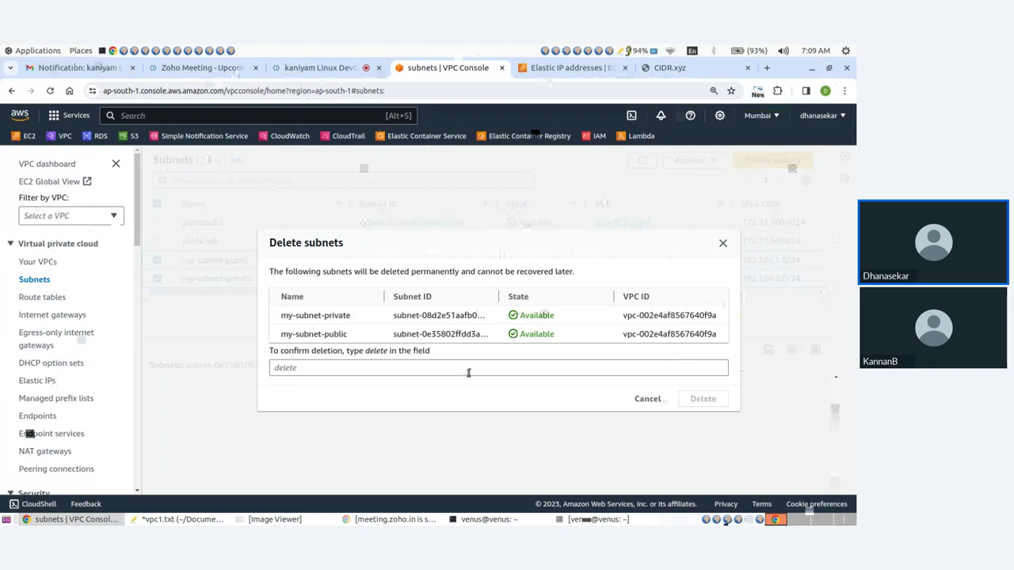
click(468, 372)
text(delete)
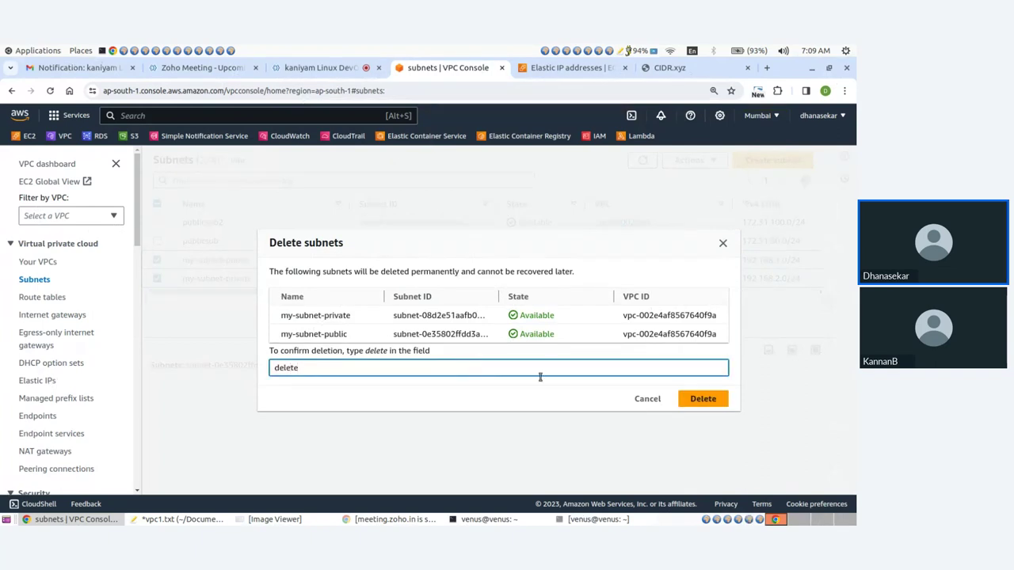
click(701, 400)
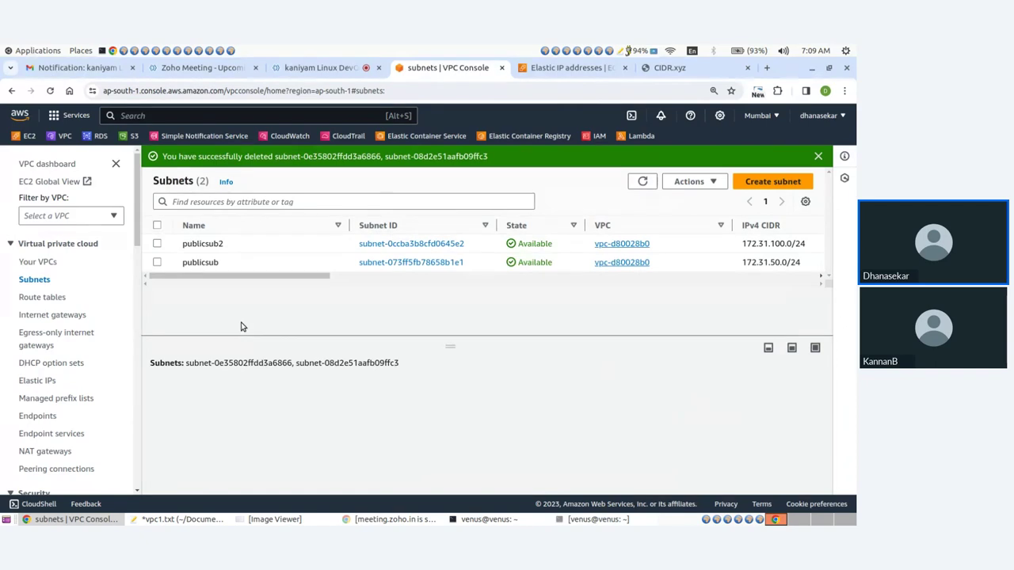
- Delete the route tables my-public-rt and my-private-rt together, entering "delete" as the confirmation text
click(43, 298)
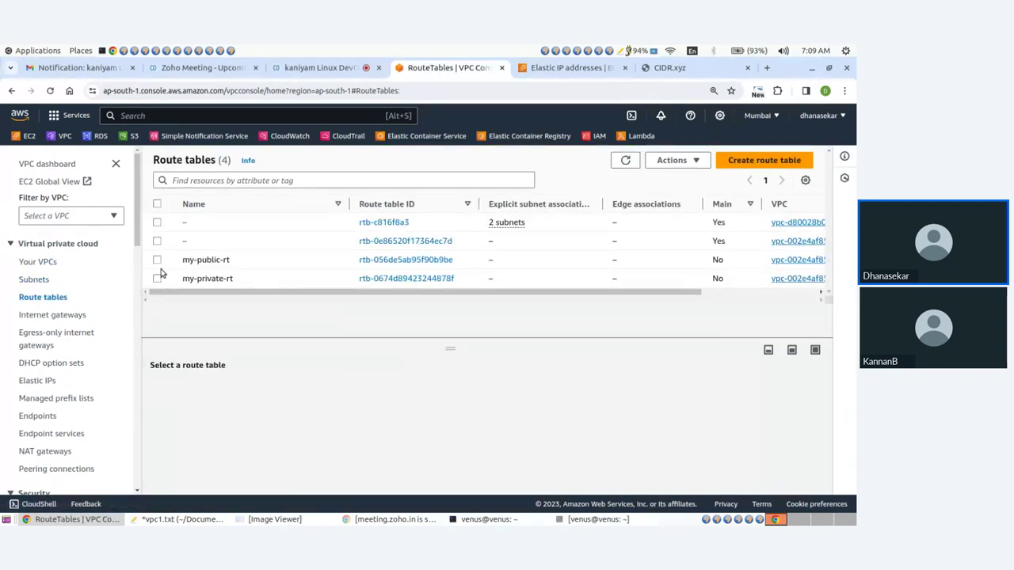
click(157, 260)
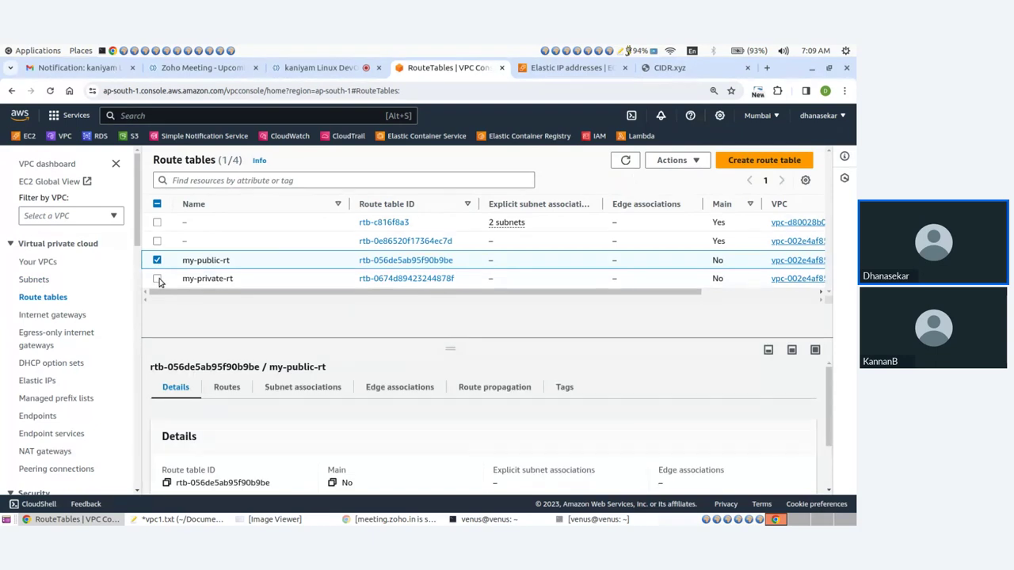
click(158, 278)
click(672, 160)
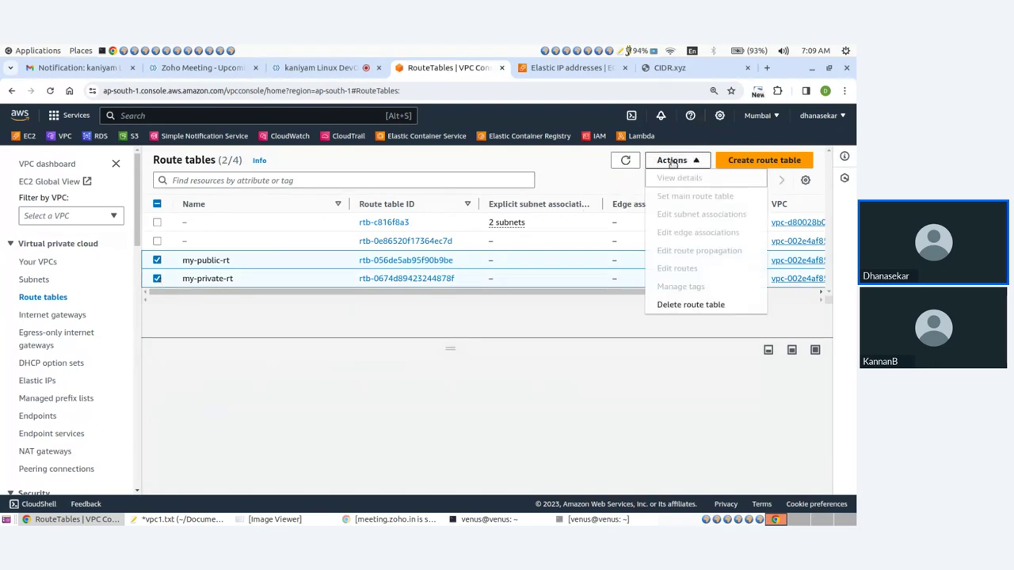
click(691, 305)
click(562, 371)
text(de)
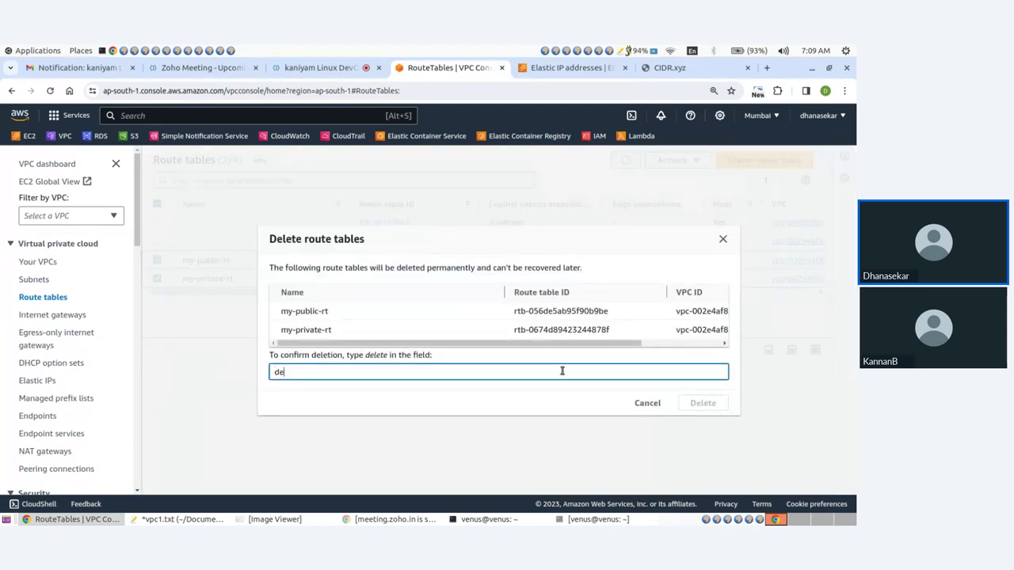
text(lete)
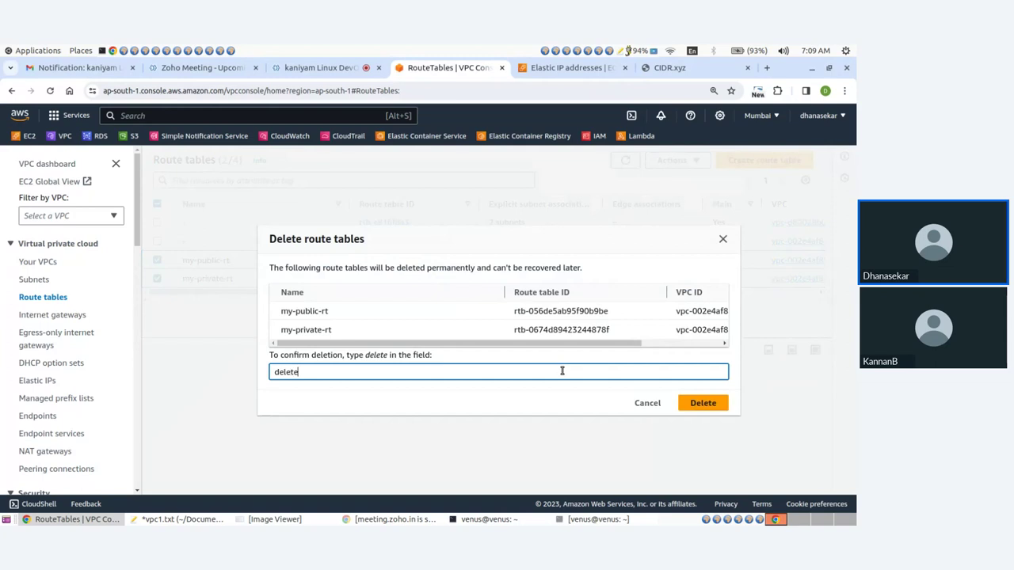
click(704, 405)
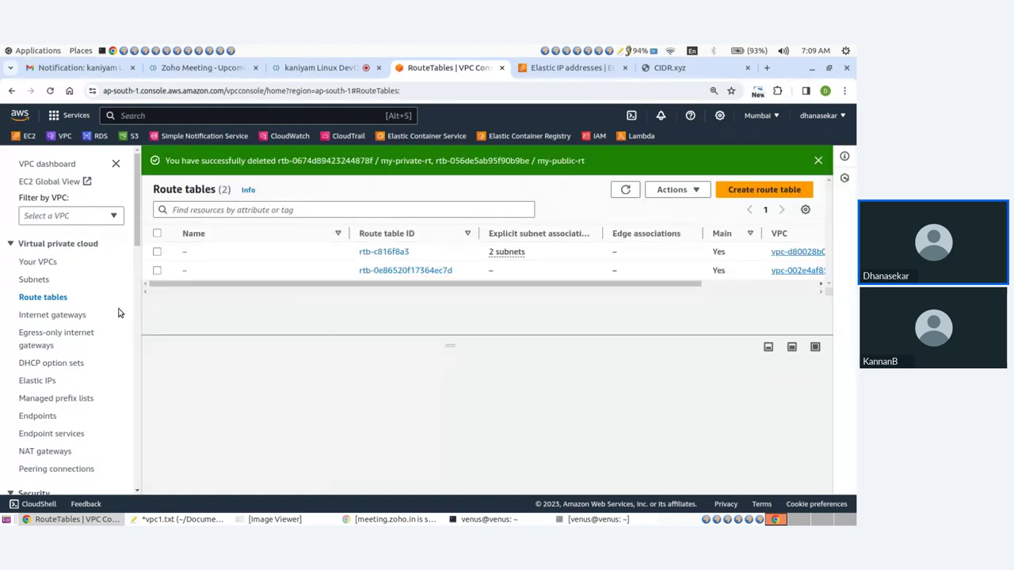
- Delete only vpc-A with its remaining resources, leaving the unnamed VPC unselected and entering "delete" as the confirmation text
click(47, 282)
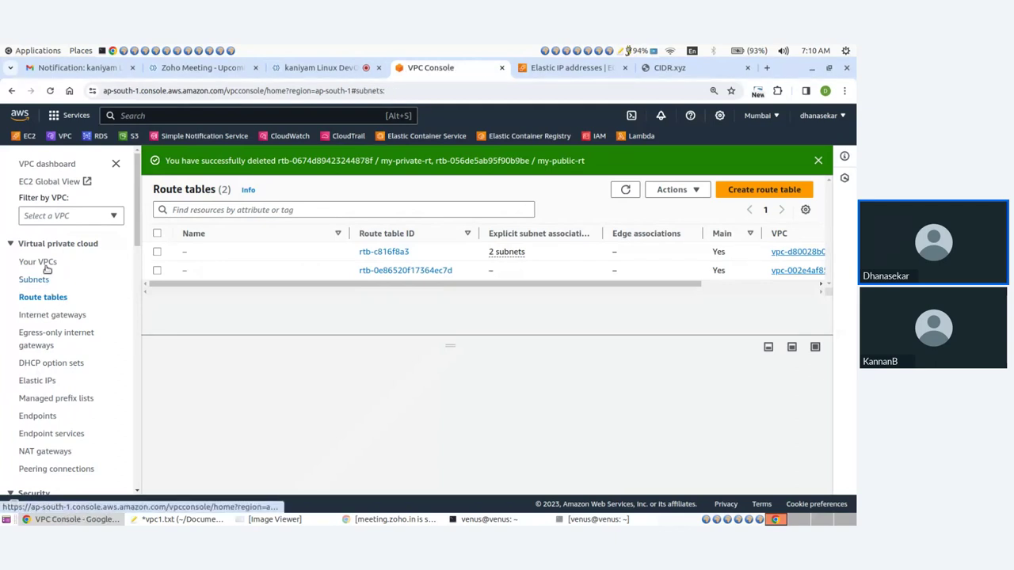
click(41, 262)
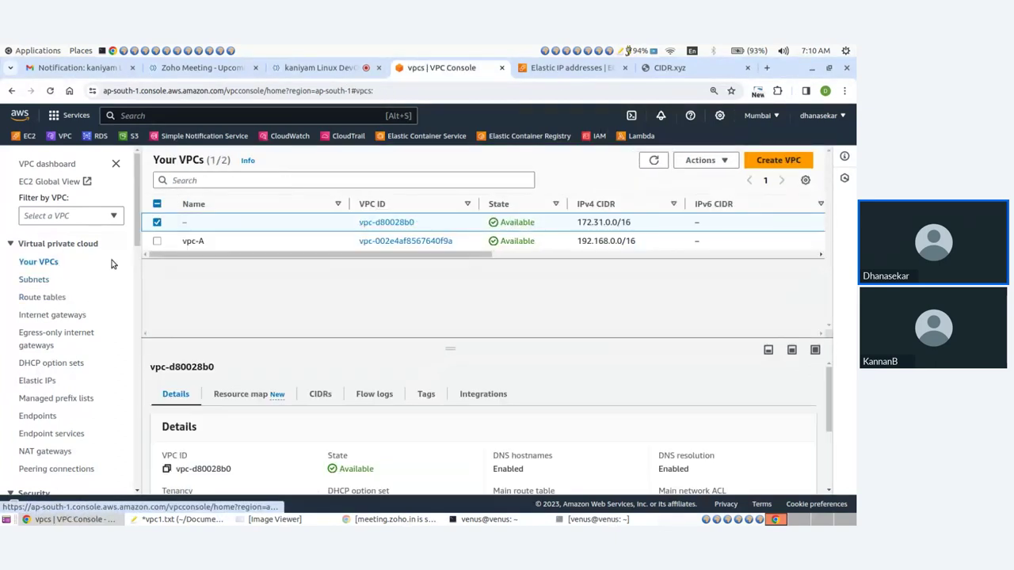
click(156, 242)
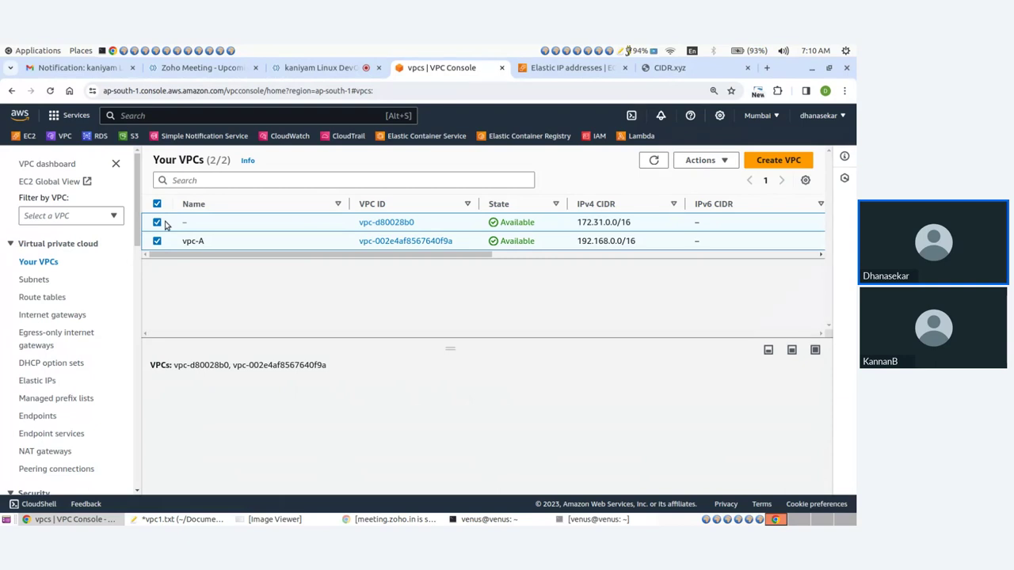
click(157, 222)
click(705, 160)
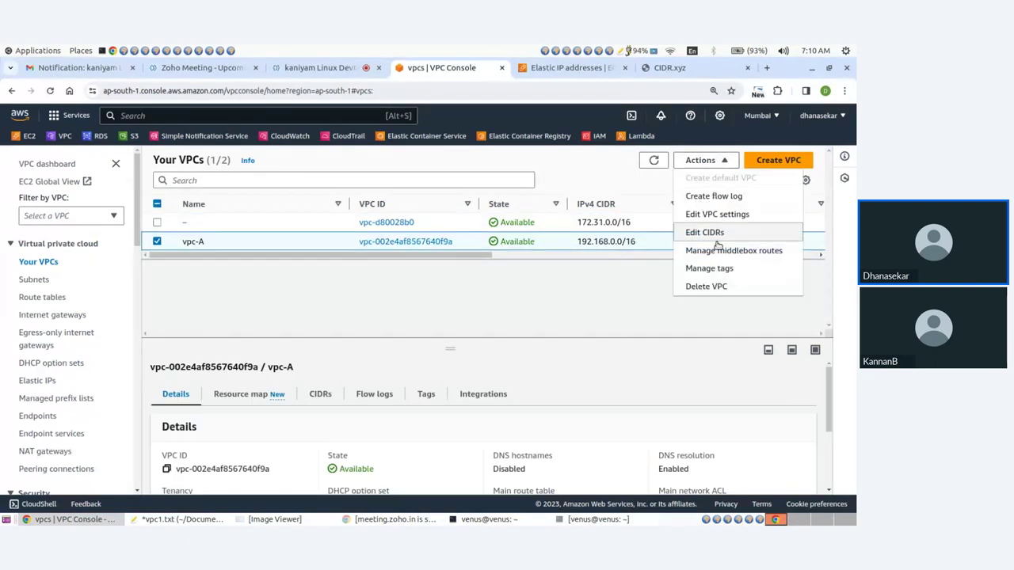
click(713, 287)
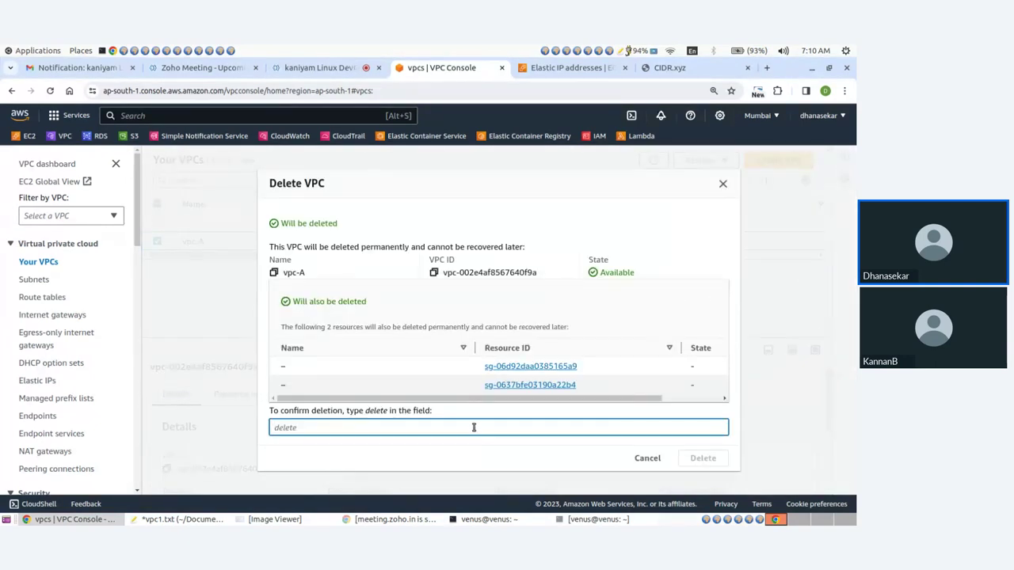
text(delete)
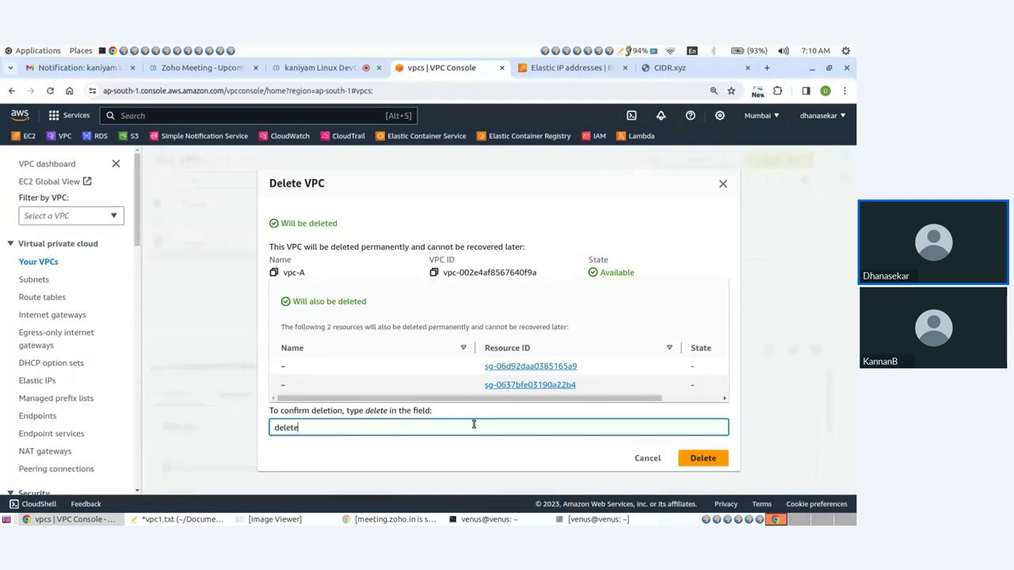
click(702, 458)
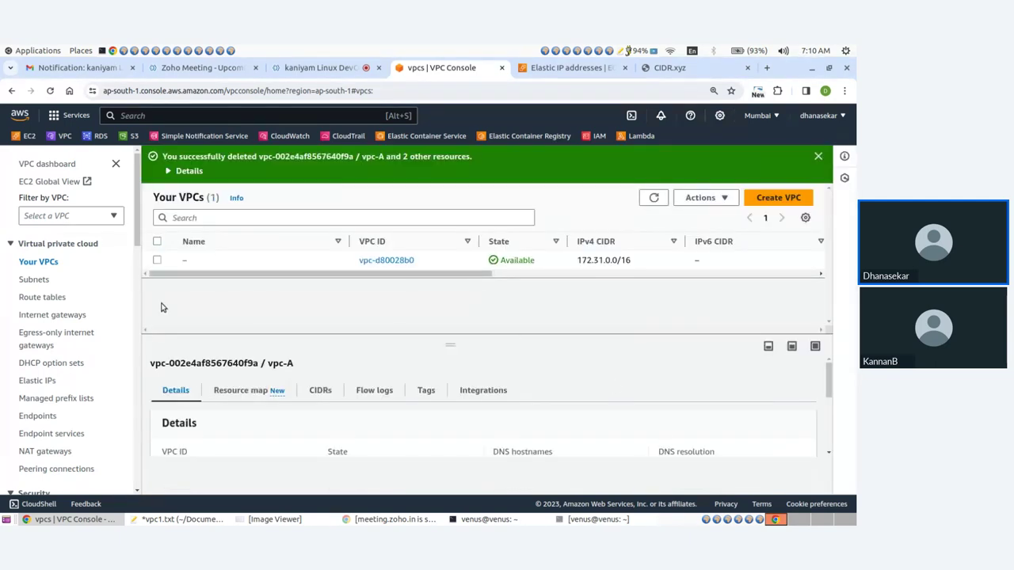
- Refresh the route tables list to check for leftovers from vpc-A and return to the VPC list
click(33, 298)
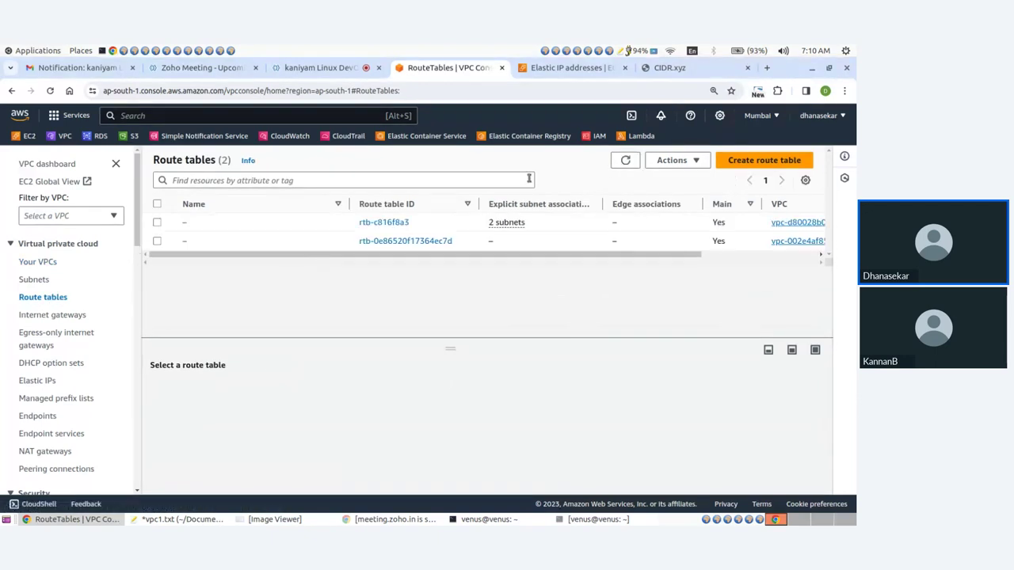
click(625, 160)
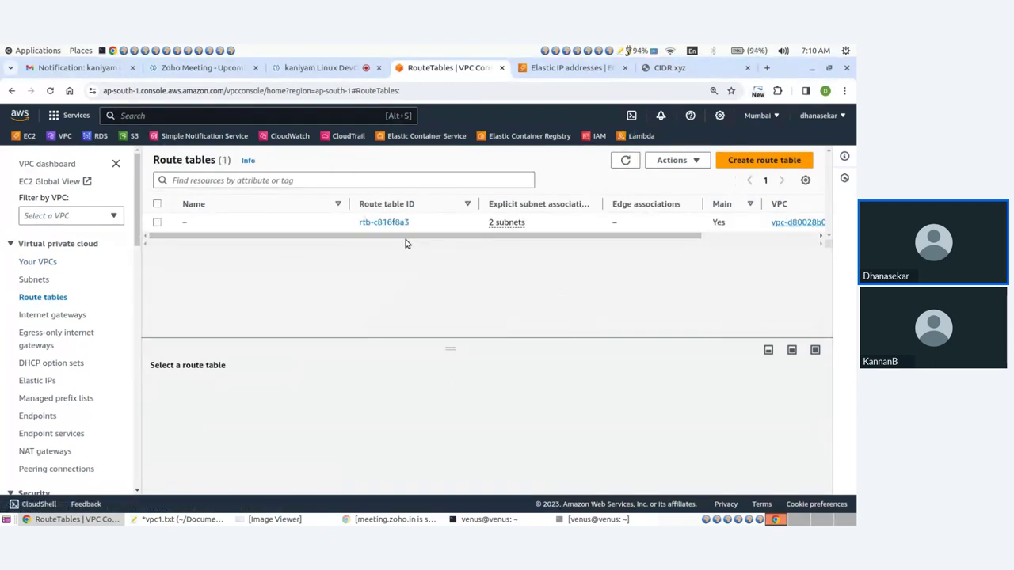
click(41, 263)
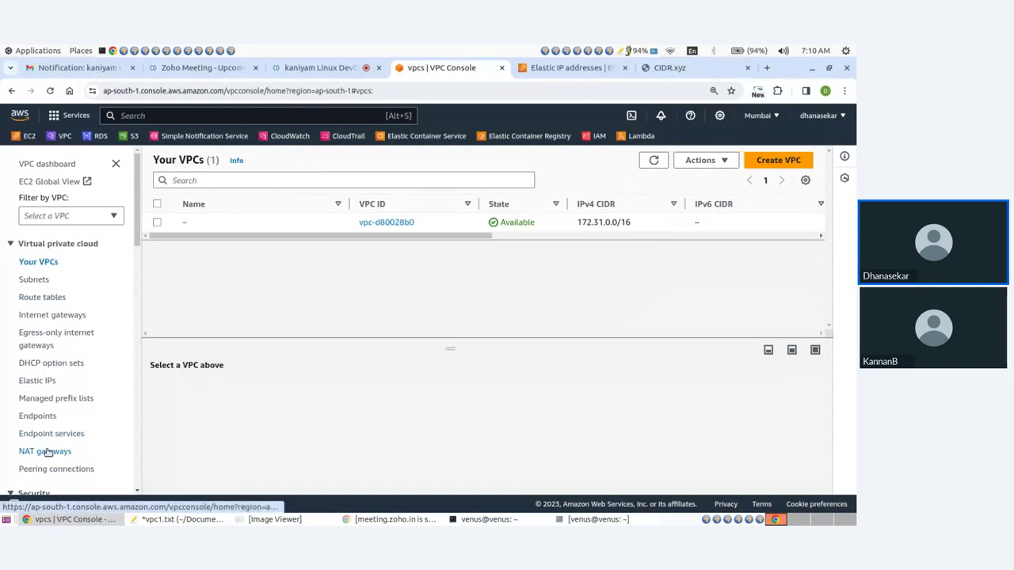
- View the z2private-subnet.png architecture diagram, return to the VPC console, and switch to the Zoho Meeting session
click(269, 519)
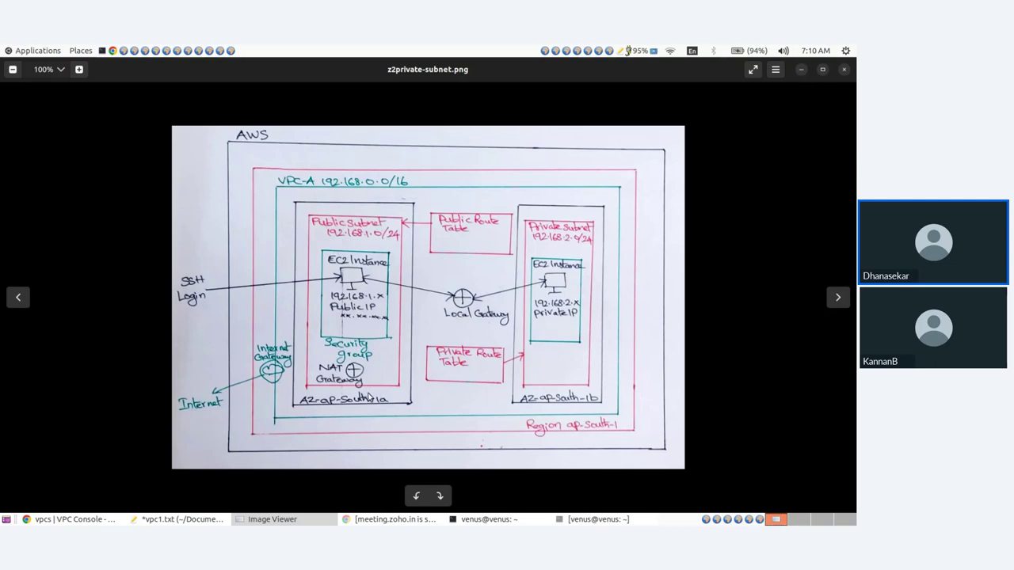
click(283, 522)
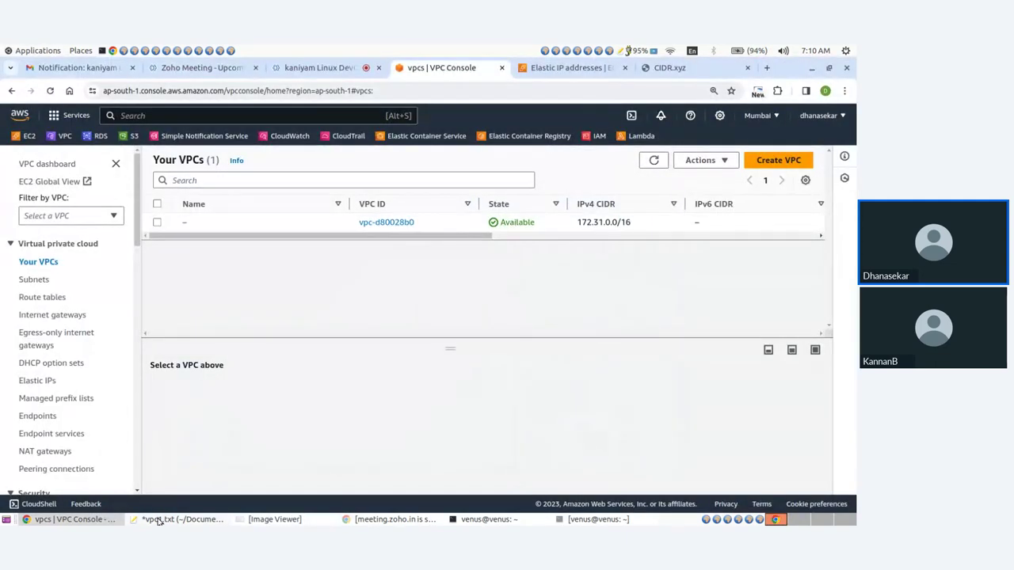
click(298, 68)
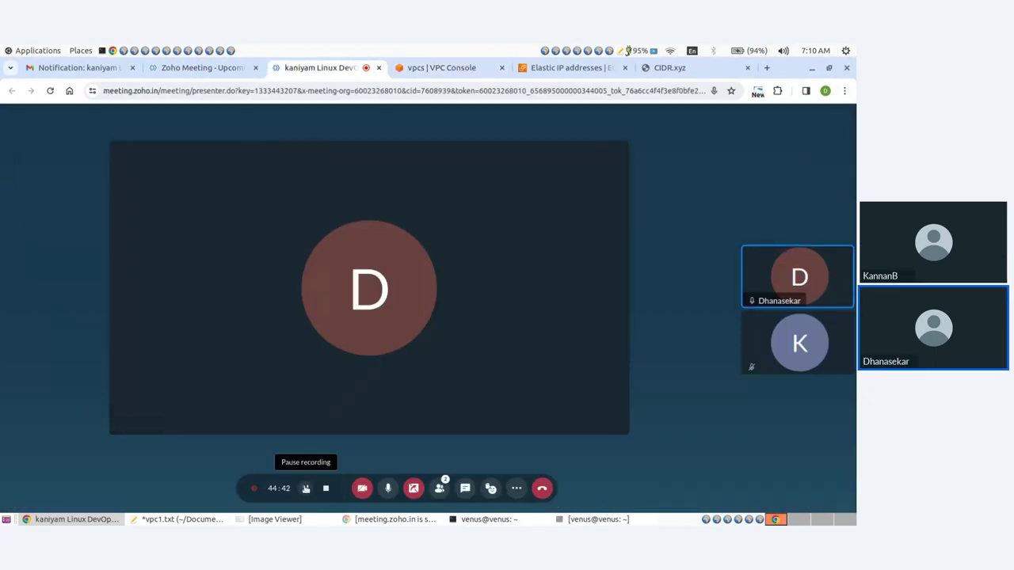
- Consult the z3vpc-peering.png diagram, then begin a VPC-only resource in the VPC console with the name tag vpc-A
click(442, 68)
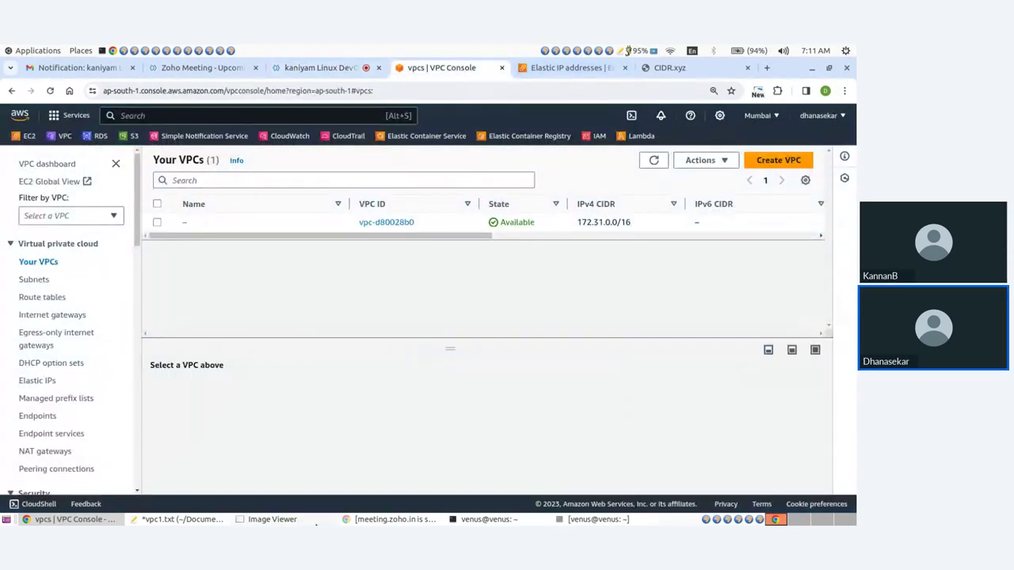
click(270, 519)
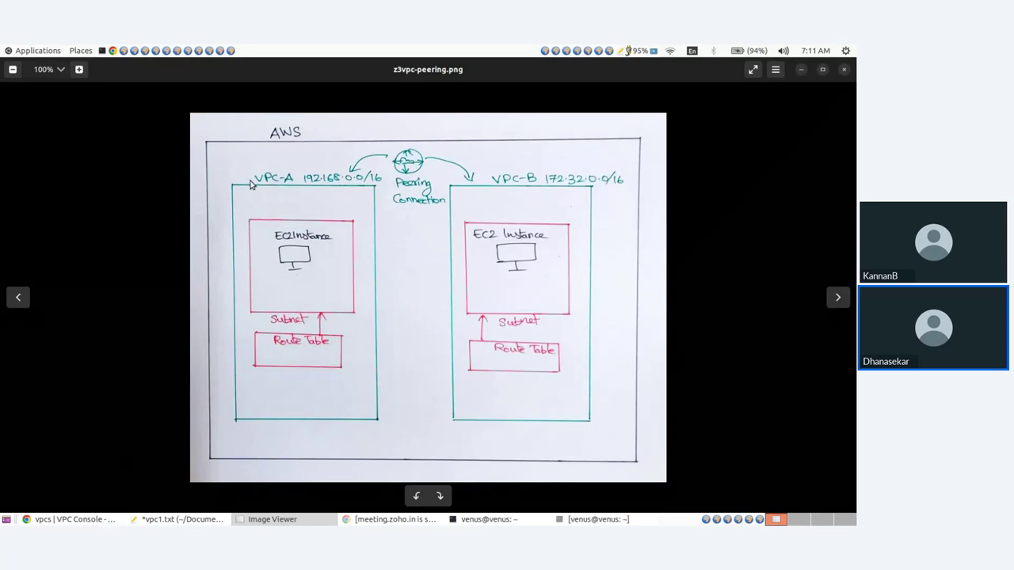
key(alt+Tab)
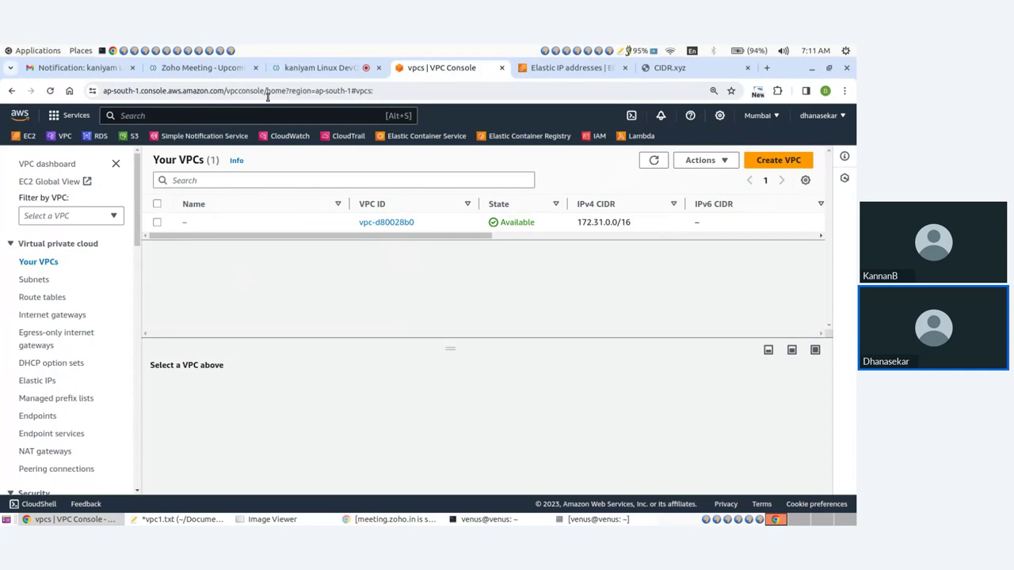
click(779, 160)
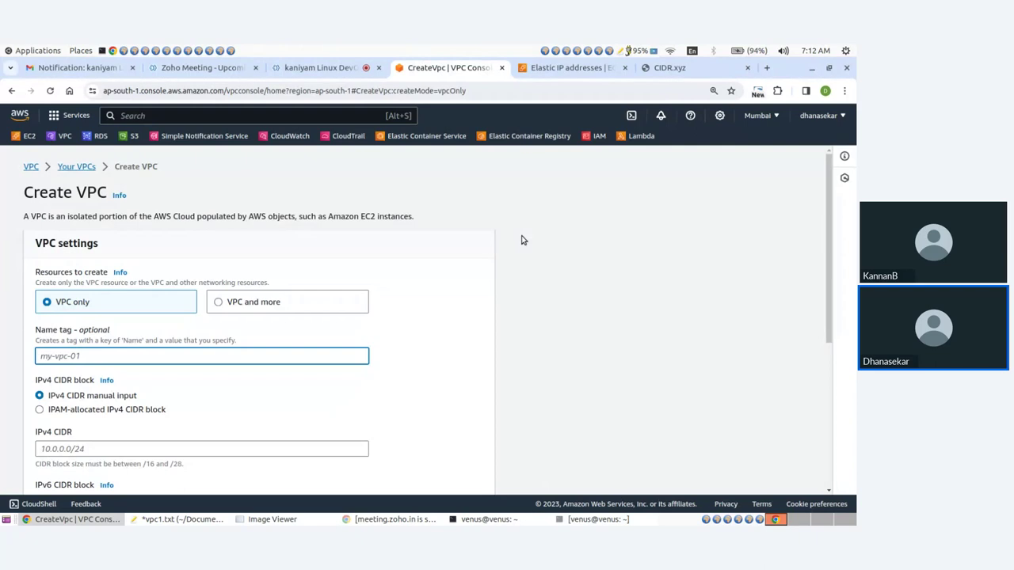
text(vpc-A)
- Review the z3vpc-peering.png, z2private-subnet.png and z1customVPC.png architecture diagrams, and return to the VPC creation form
click(285, 519)
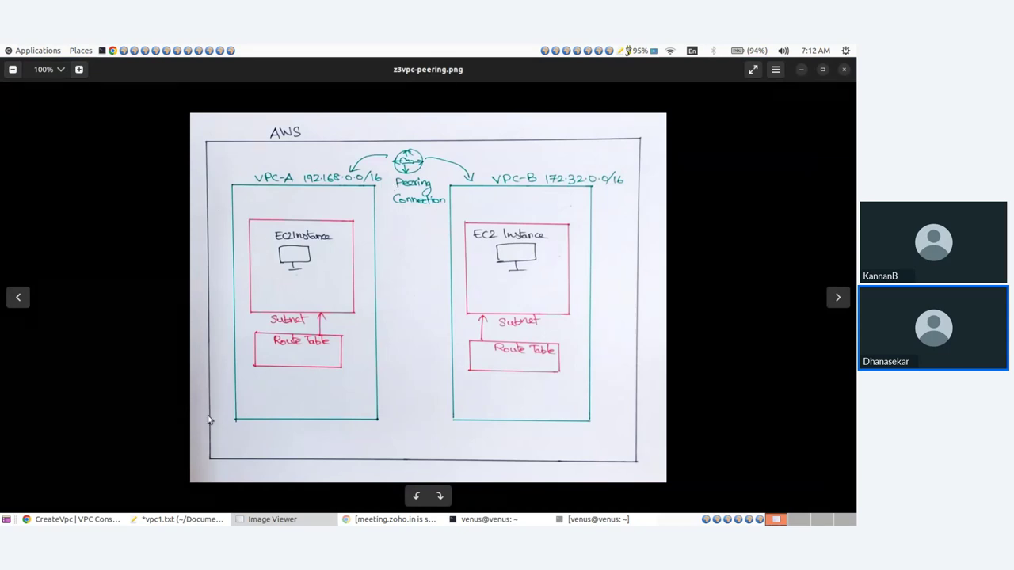
click(24, 299)
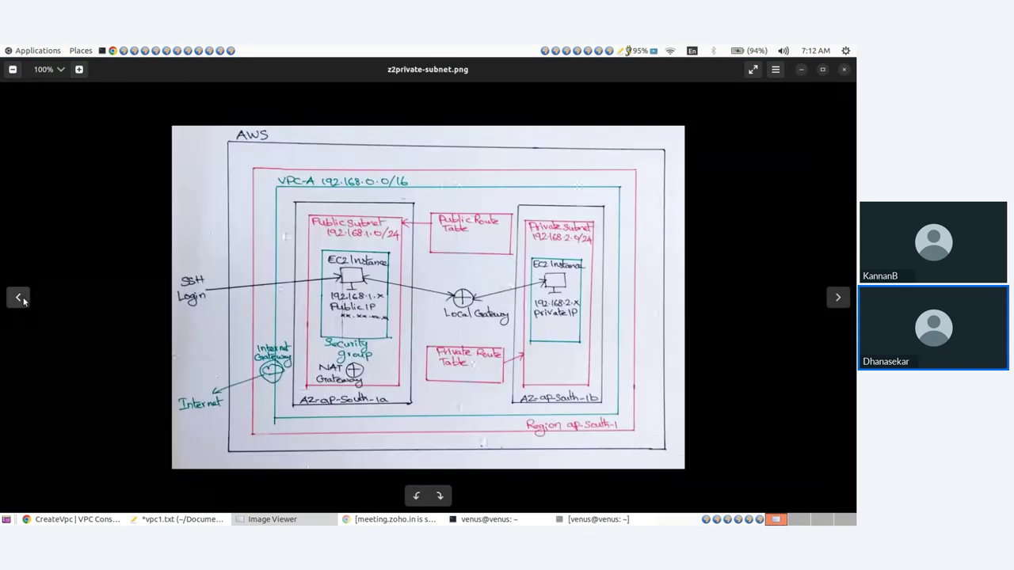
click(24, 299)
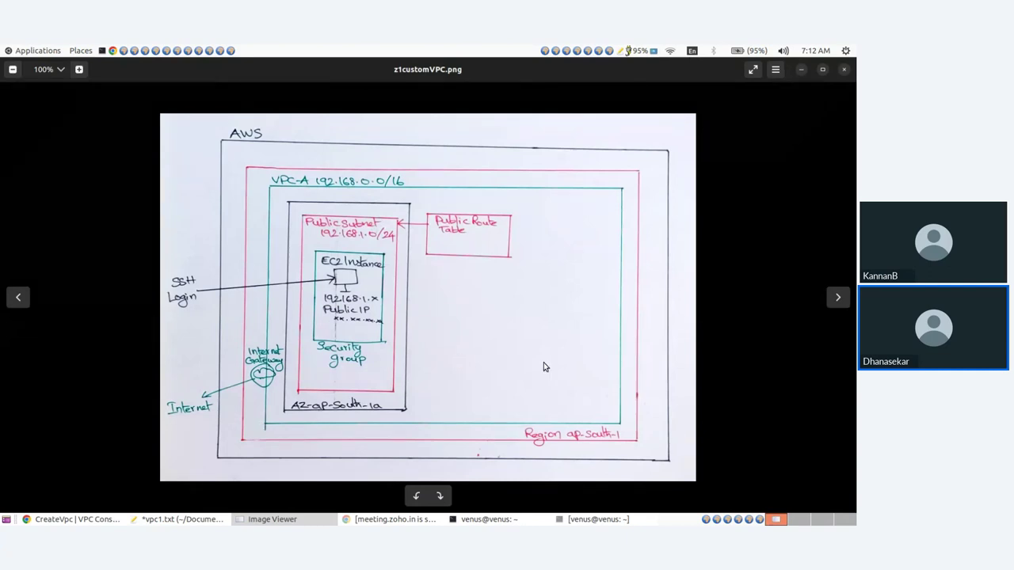
click(837, 296)
click(837, 296)
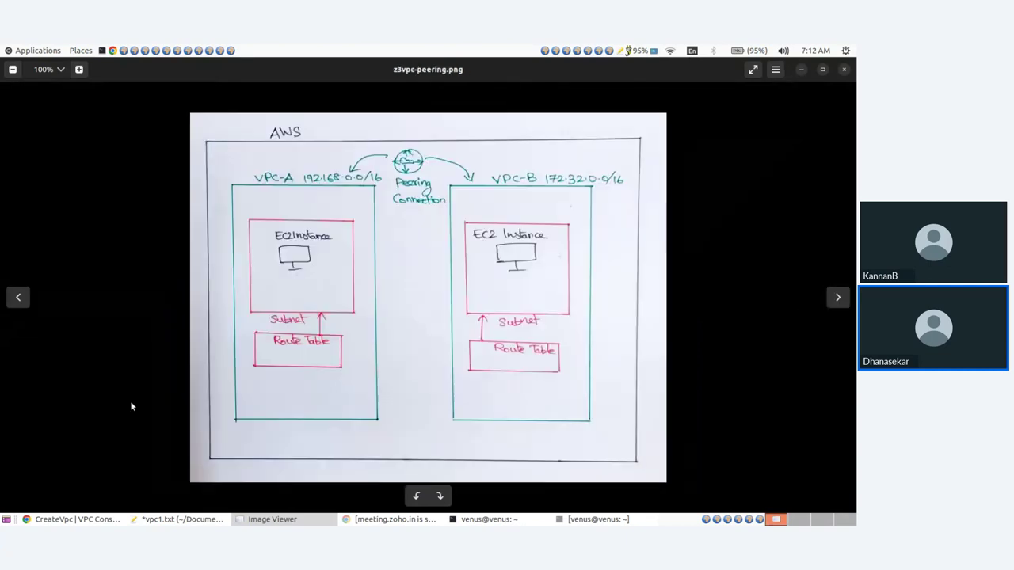
click(314, 523)
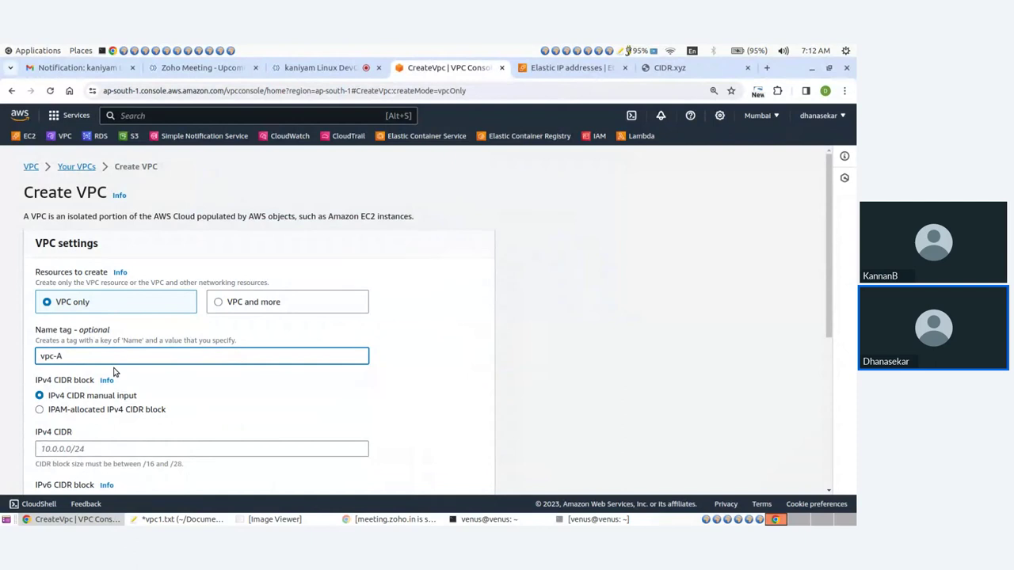
- Set the IPv4 CIDR of vpc-A to 192.168.0.0/16 and create the VPC
scroll(114, 372, down, 2)
click(93, 386)
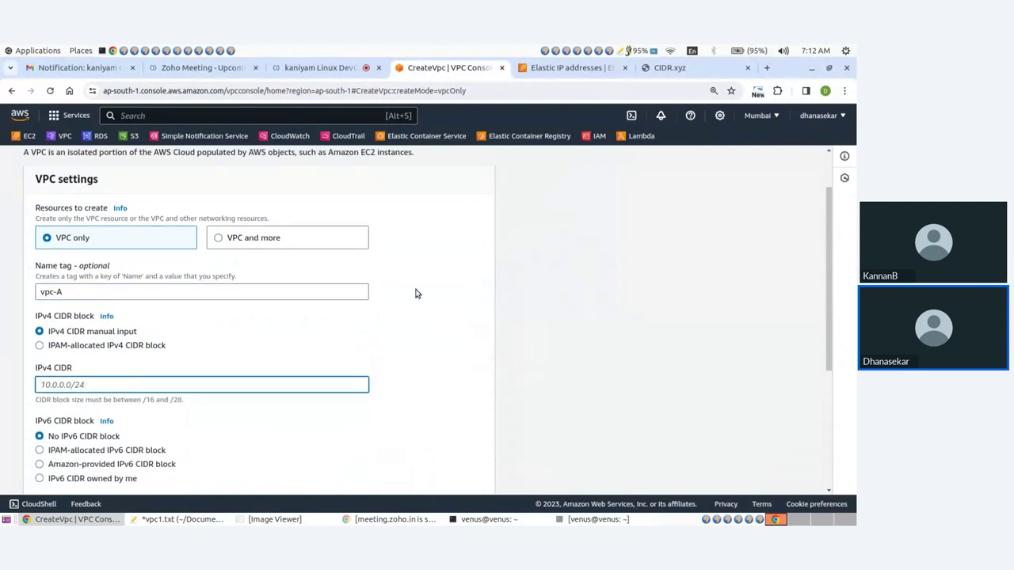
text(192.168.0.0/16)
scroll(418, 294, down, 3)
click(467, 478)
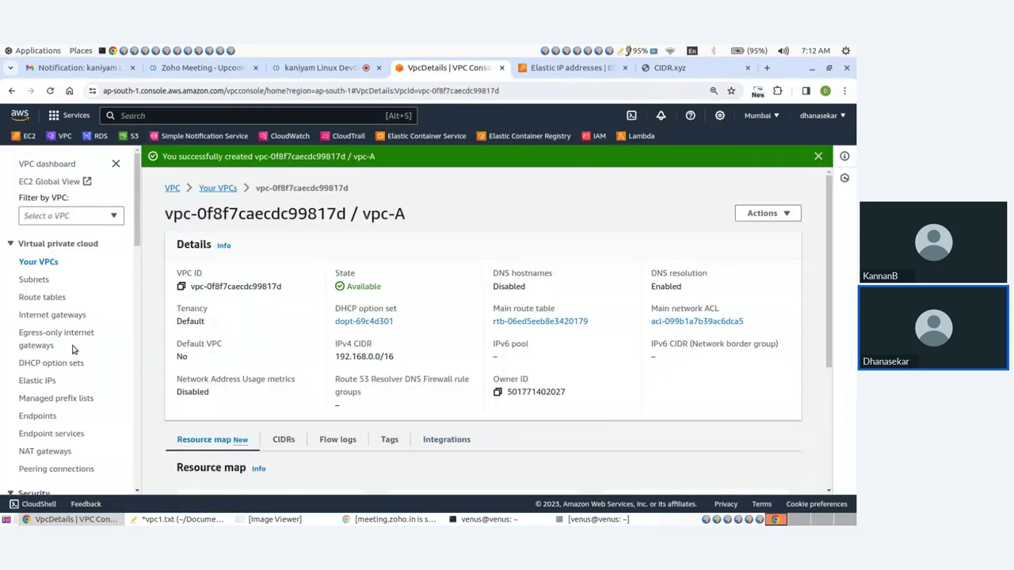
- Start a new subnet and choose vpc-A as its VPC
click(35, 279)
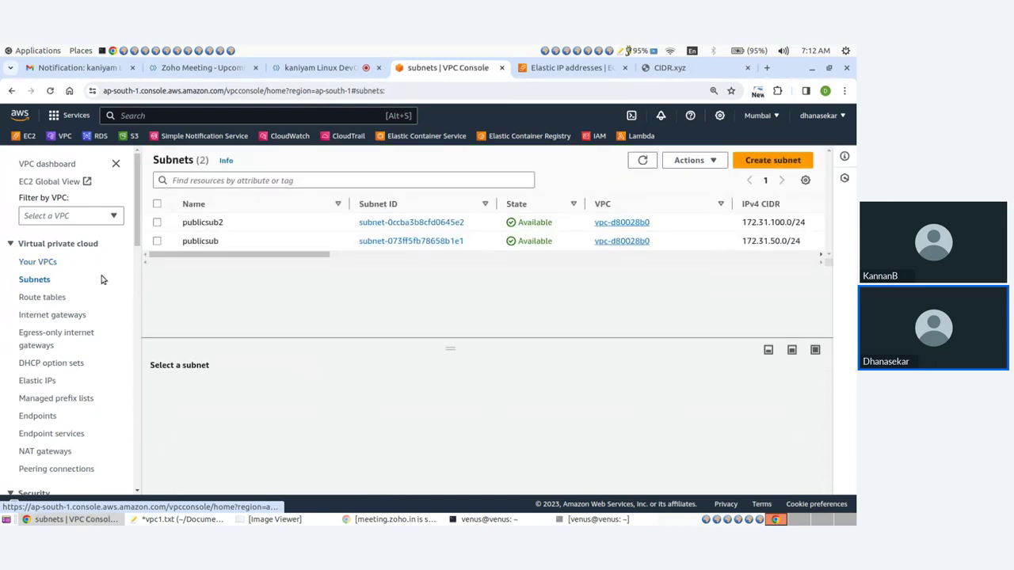
click(758, 162)
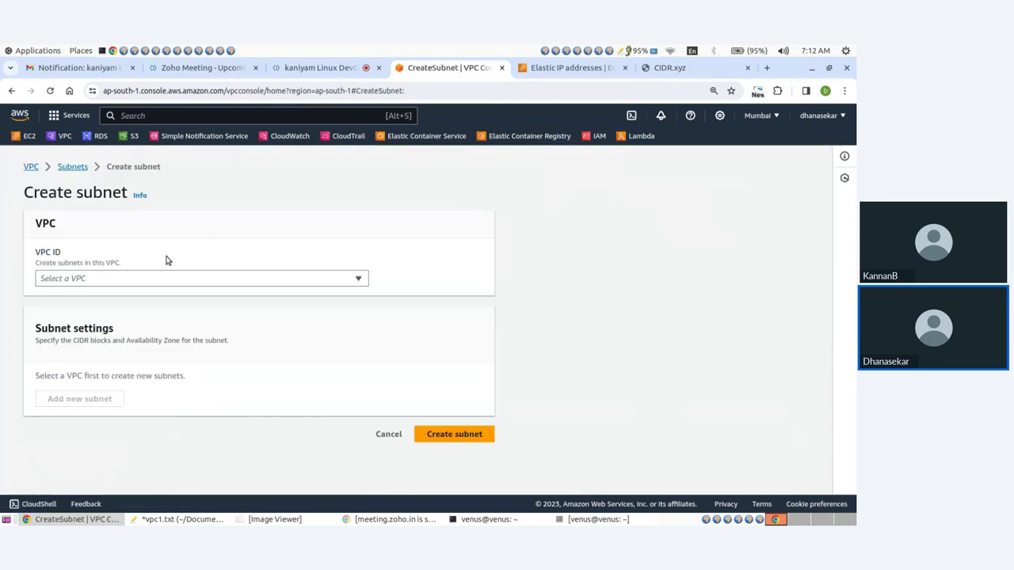
click(142, 278)
click(108, 346)
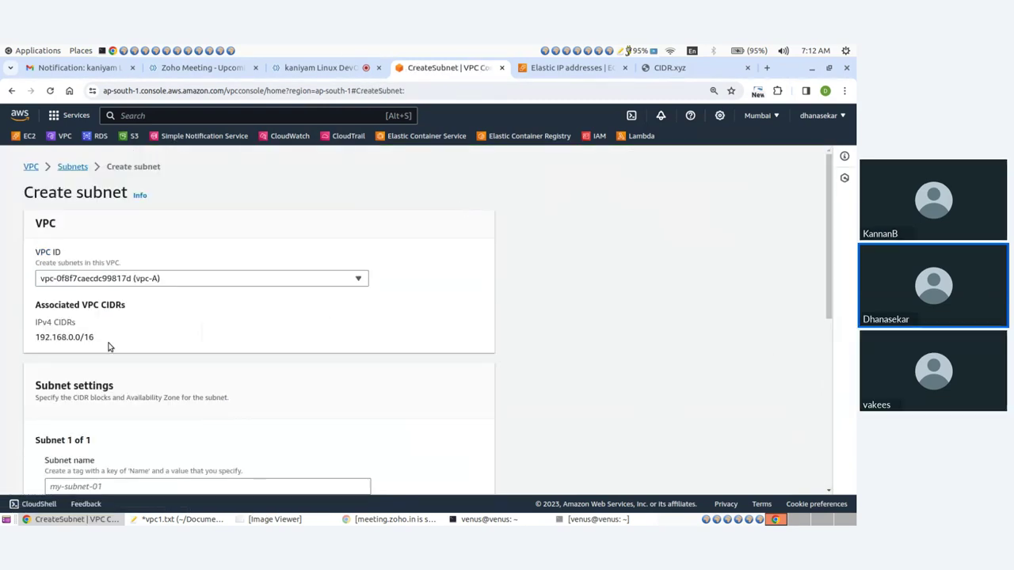
scroll(109, 346, down, 3)
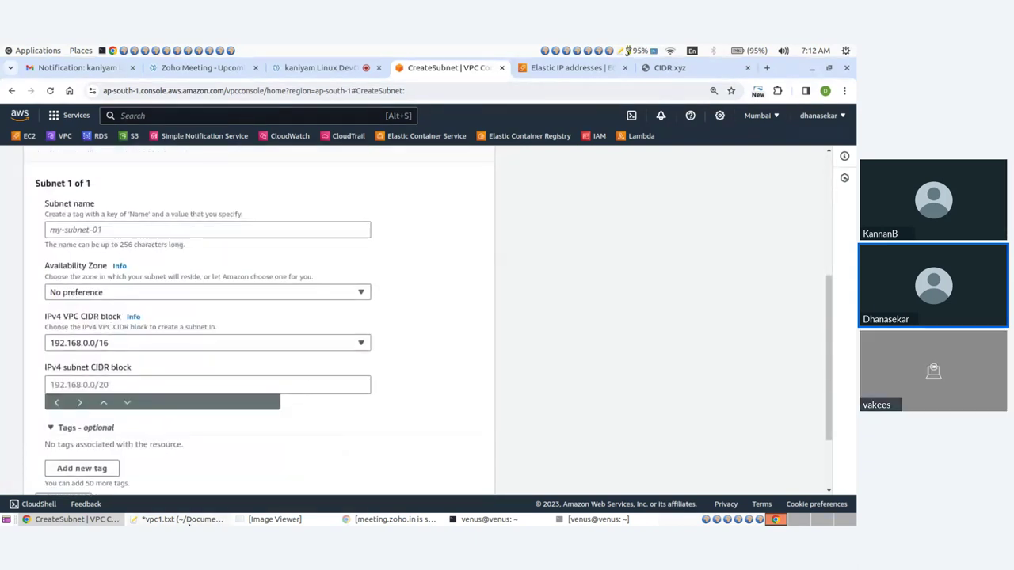
- Check the z3vpc-peering.png diagram and name the new subnet vpc-A-subnet
click(241, 520)
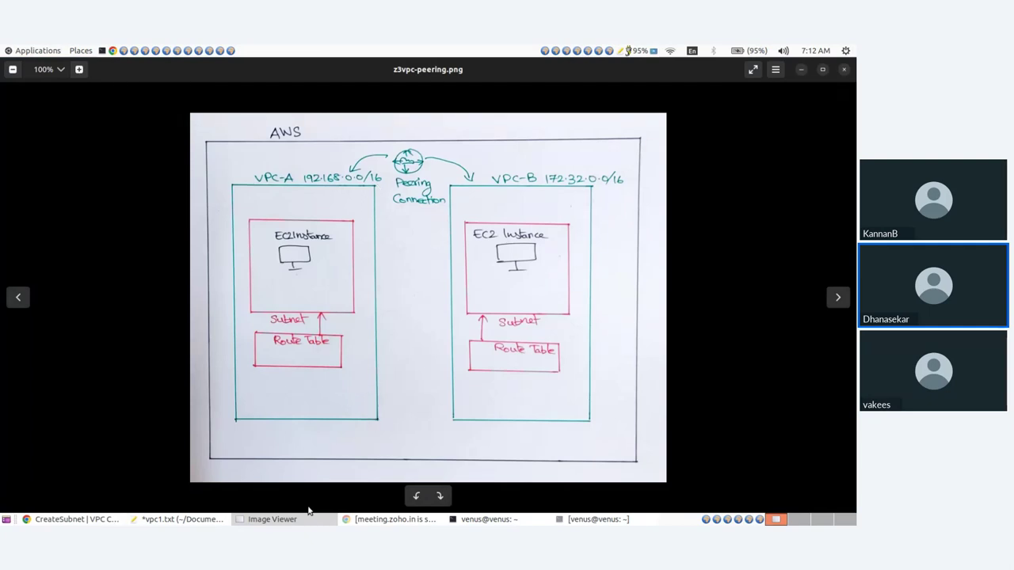
click(290, 529)
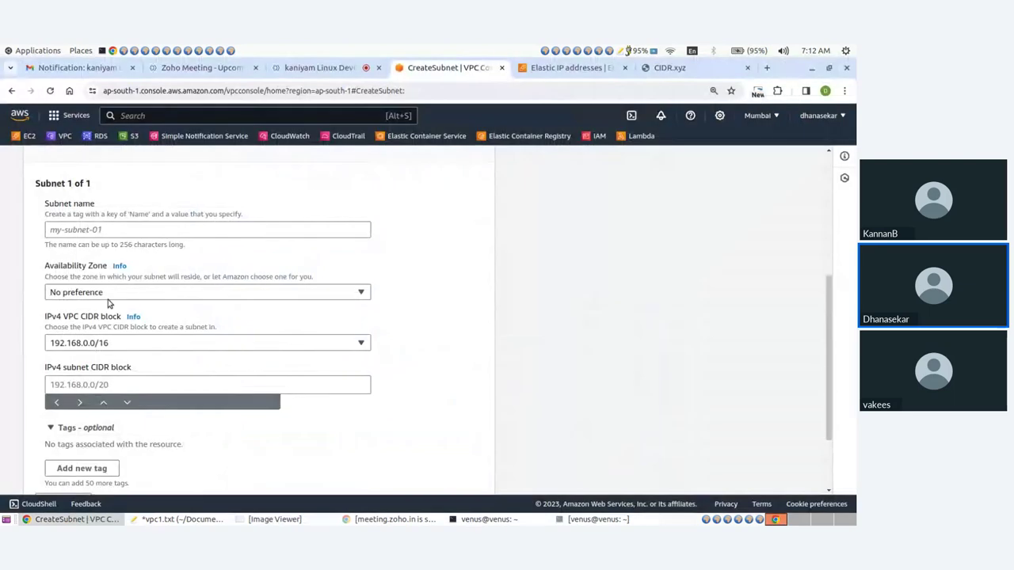
click(81, 230)
scroll(167, 253, up, 1)
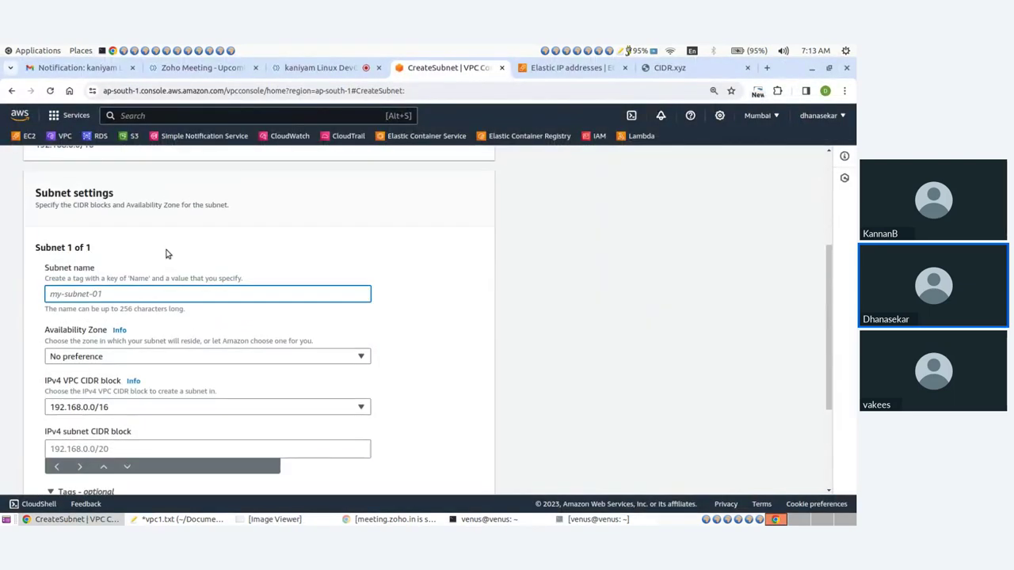
text(vpc-A-subnet)
scroll(135, 237, down, 2)
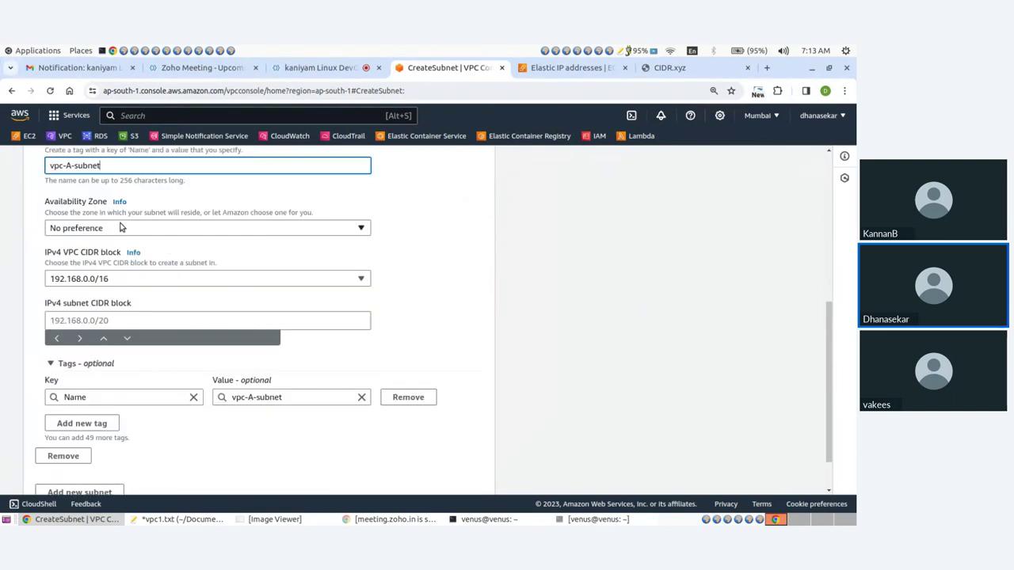
- Create vpc-A-subnet in availability zone ap-south-1a with the IPv4 subnet CIDR block 192.168.1.0/24, and list all subnets
click(119, 229)
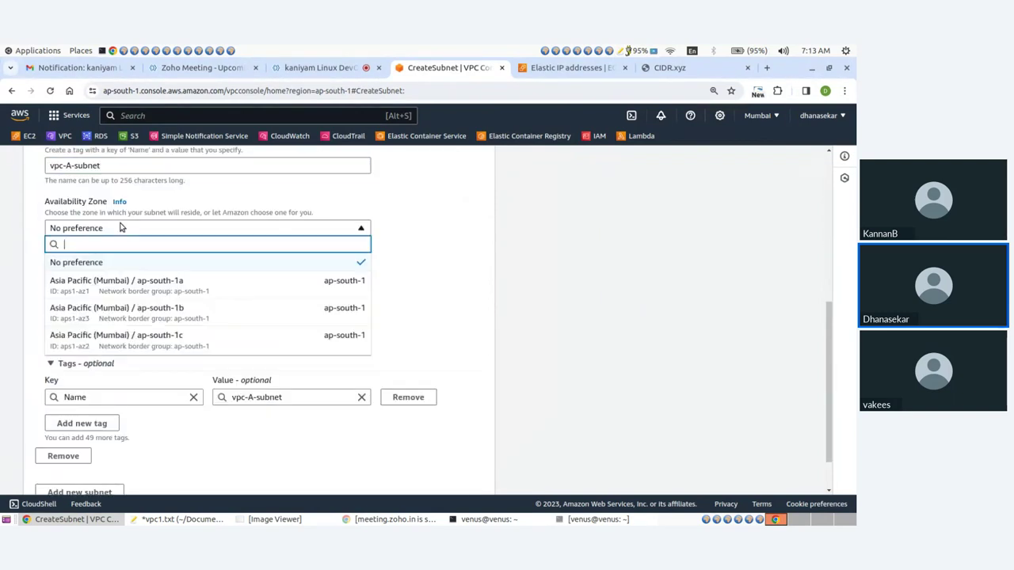
click(134, 283)
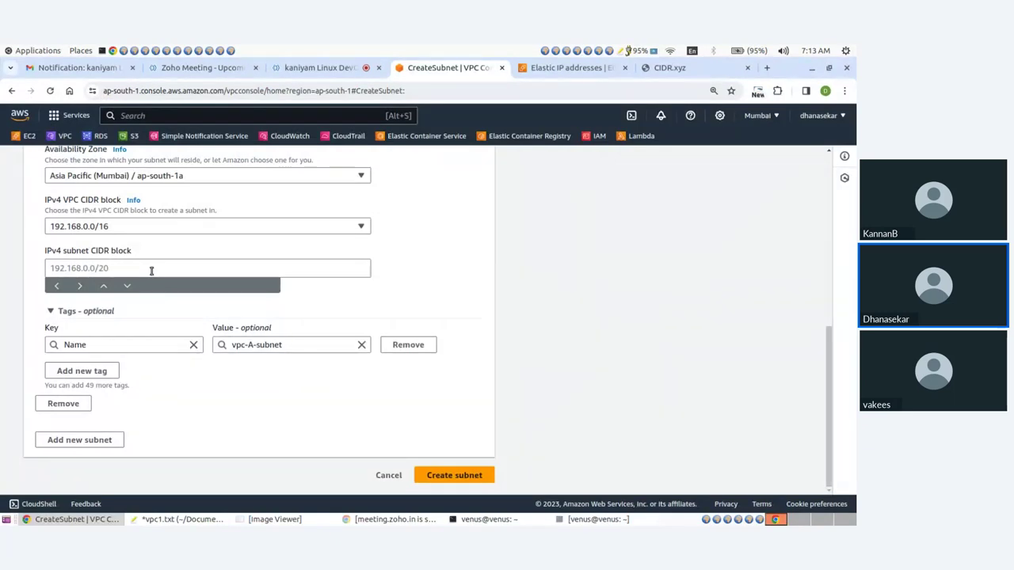
click(72, 269)
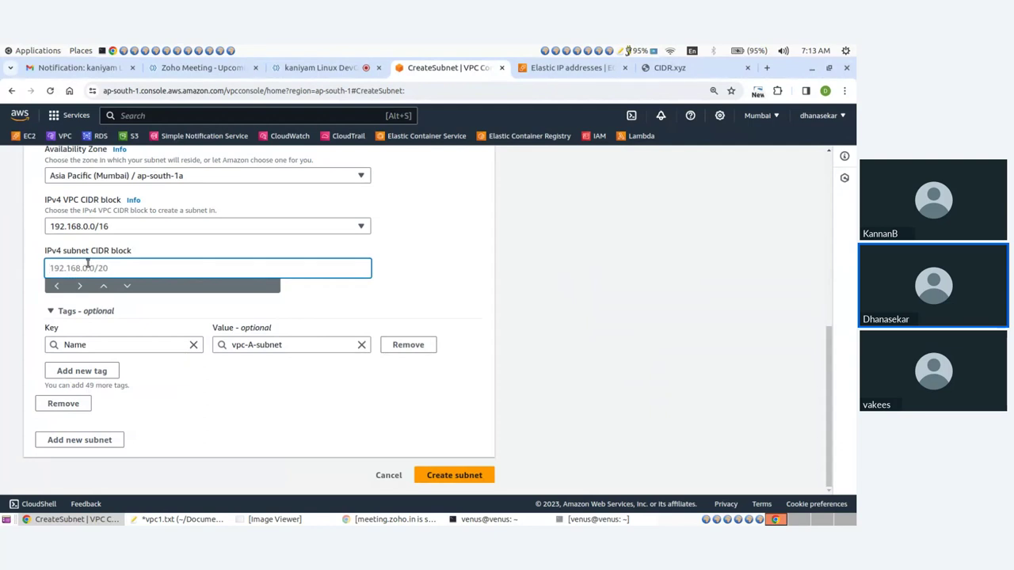
text(192.168.)
text(1.0/24)
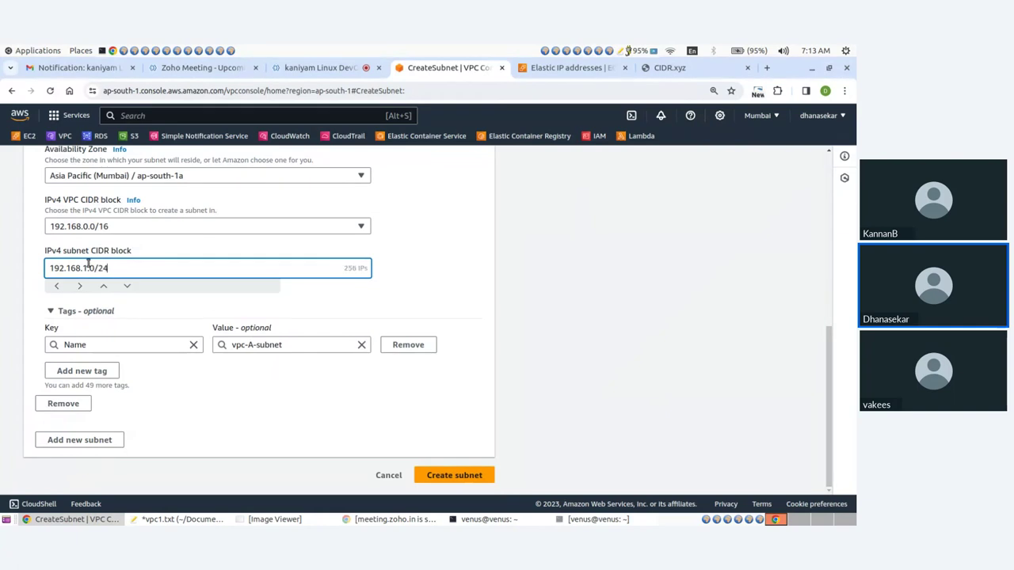
click(446, 297)
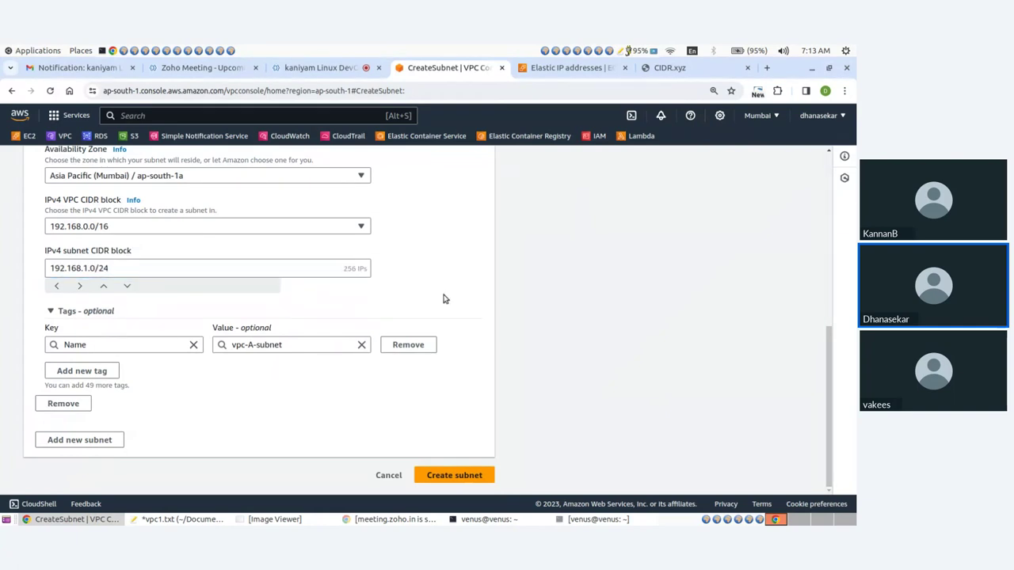
click(458, 477)
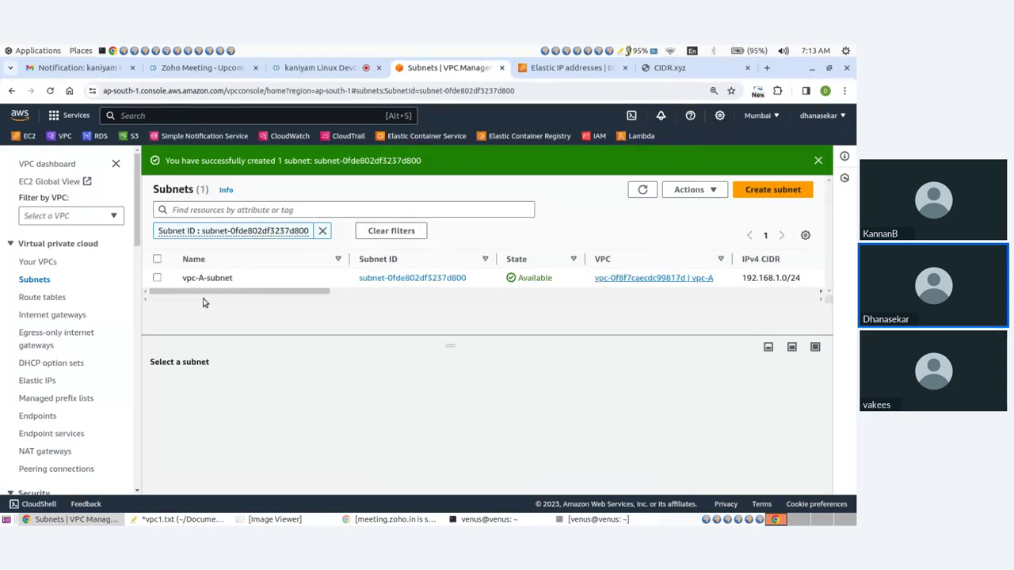
click(49, 279)
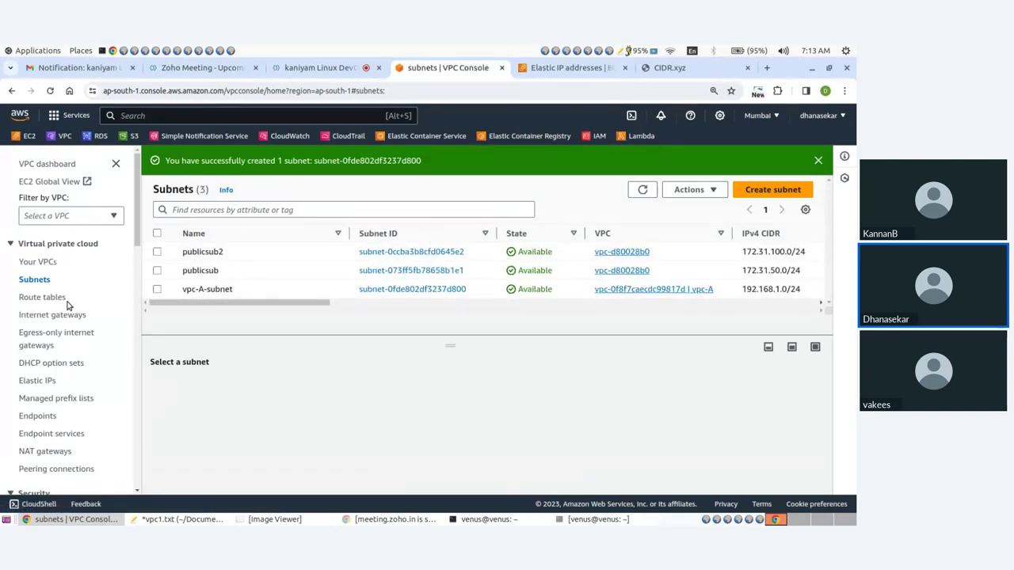
- Create a route table named vpc-A-rt in vpc-A
click(48, 298)
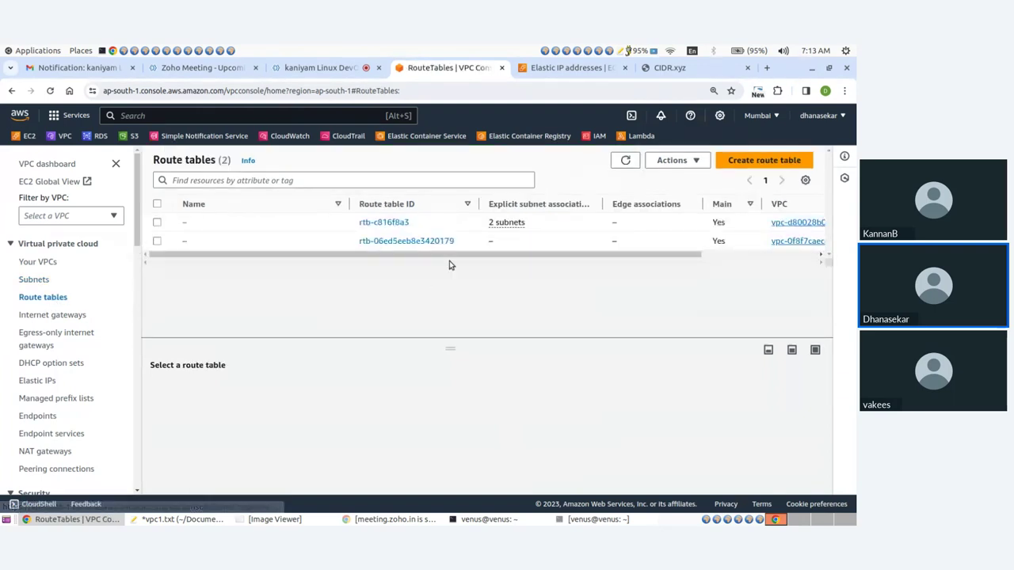
click(762, 161)
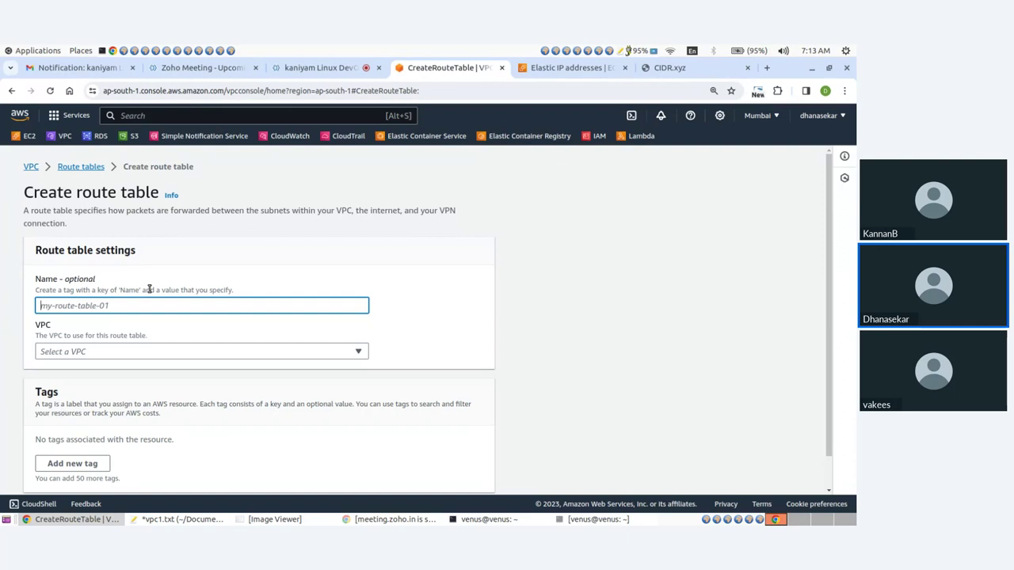
text(vpc-)
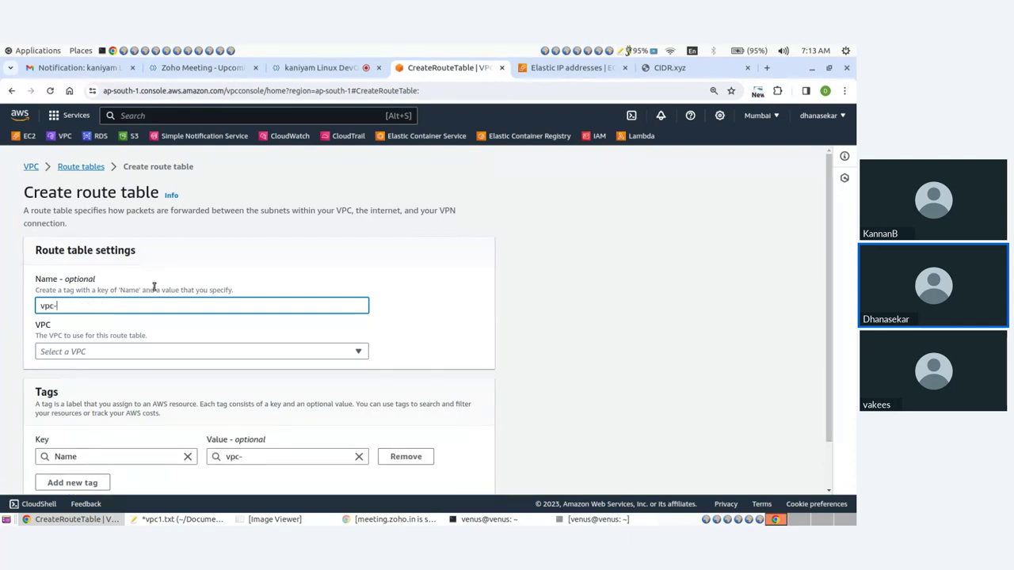
text(A-rt)
click(161, 352)
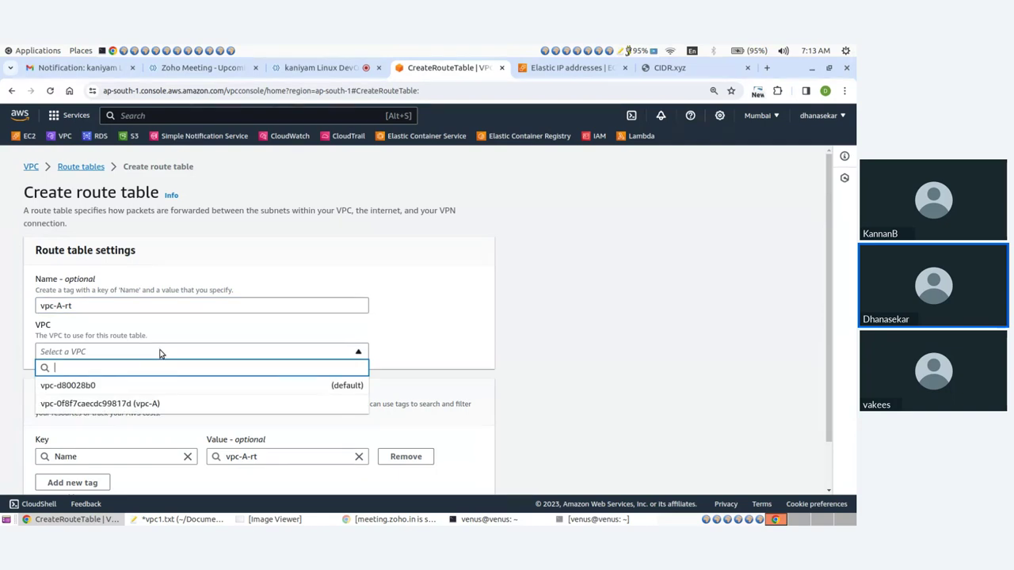
click(137, 405)
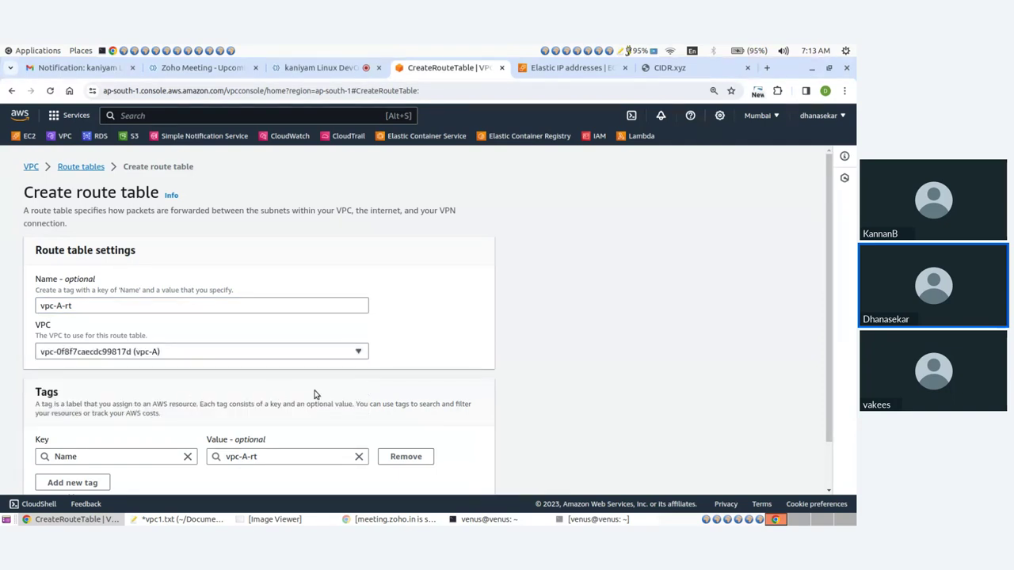
scroll(268, 392, down, 1)
click(442, 476)
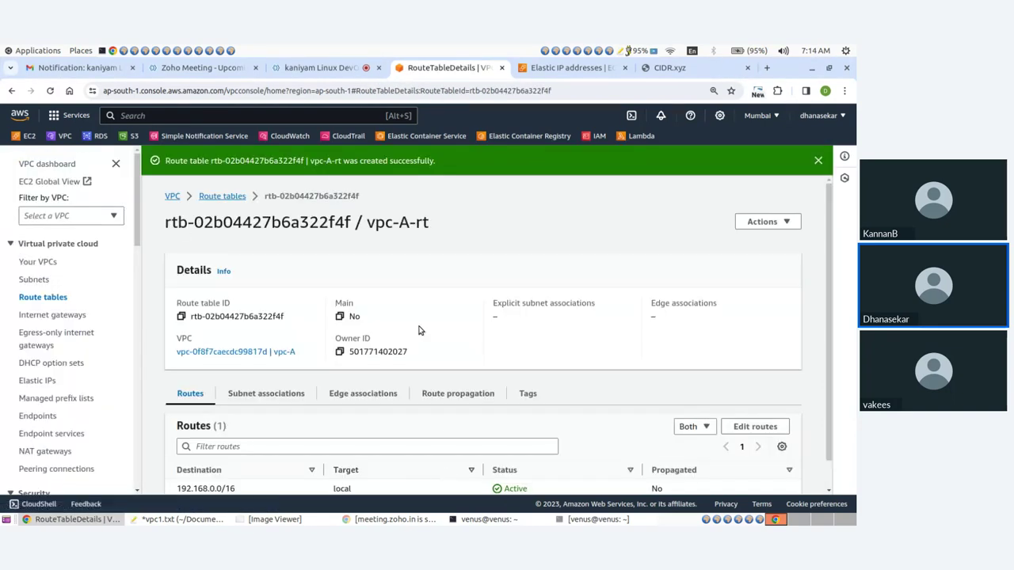
- Associate vpc-A-subnet with the vpc-A-rt route table and save the association
click(45, 298)
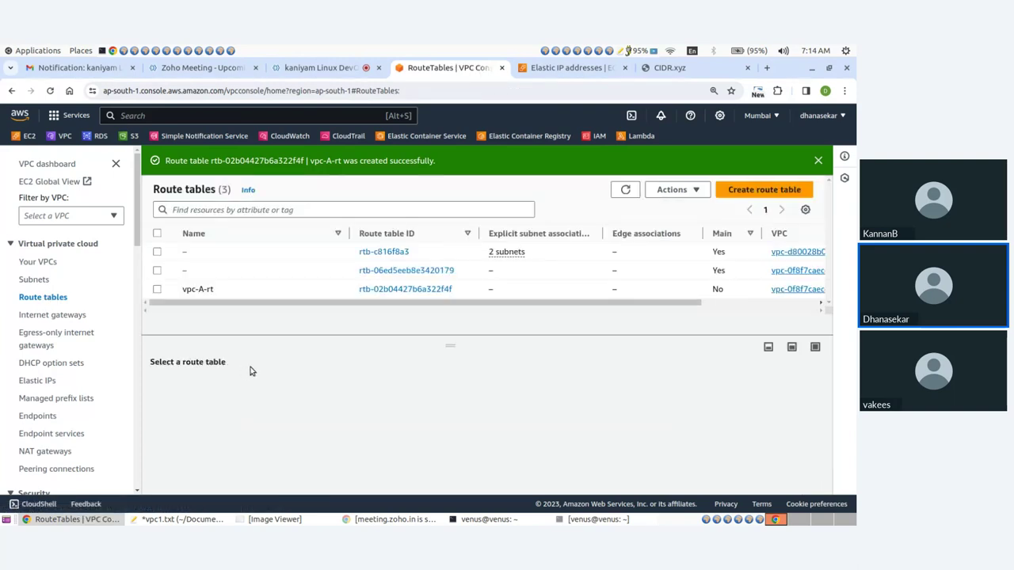
click(157, 290)
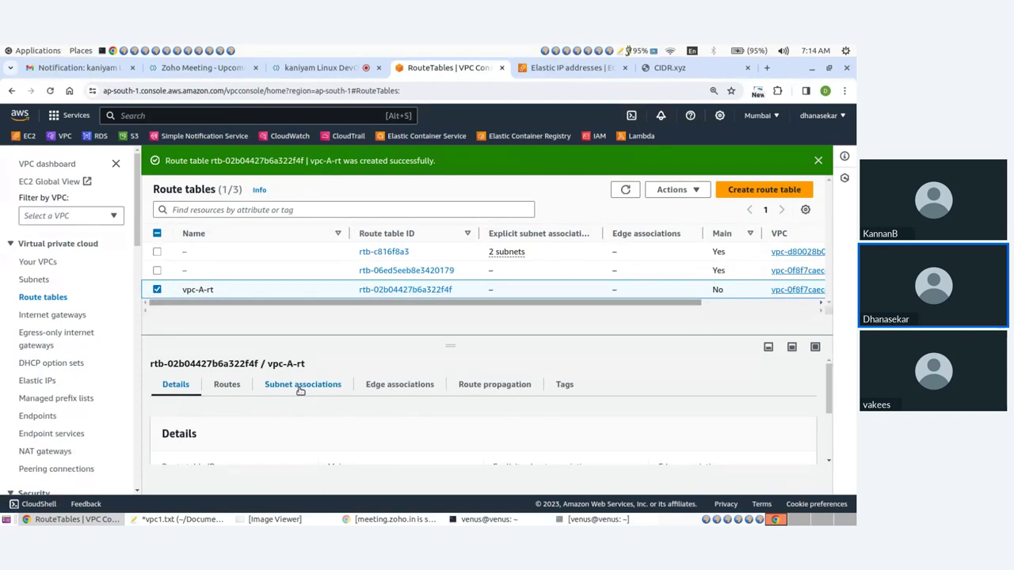
click(300, 390)
scroll(299, 399, down, 2)
scroll(713, 400, up, 2)
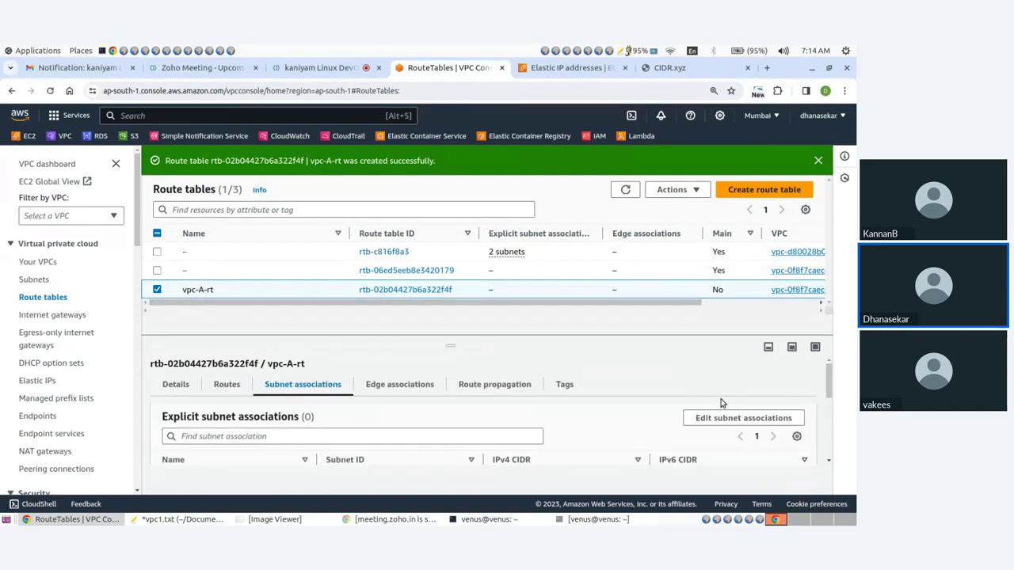
click(729, 417)
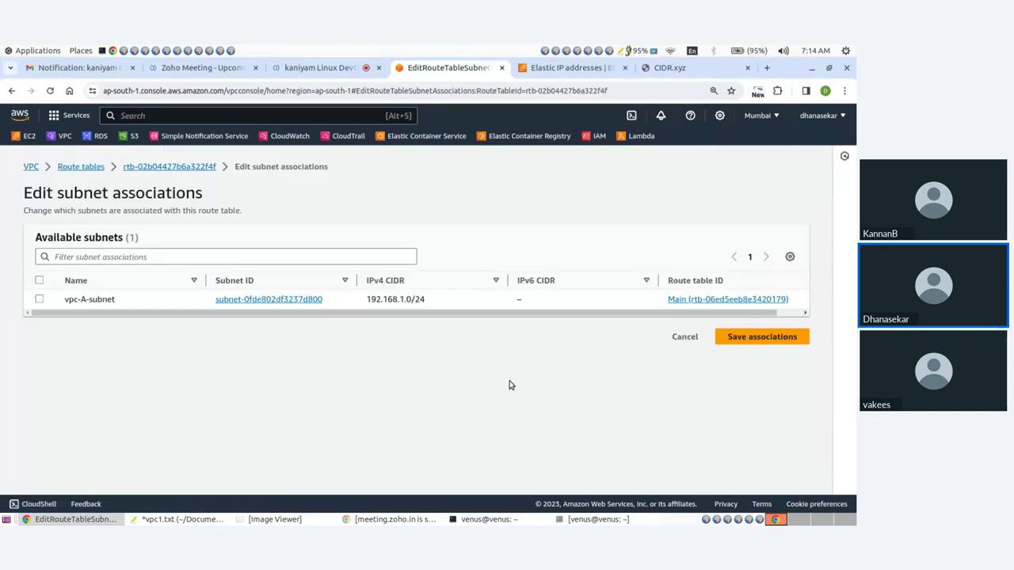
click(39, 299)
click(754, 417)
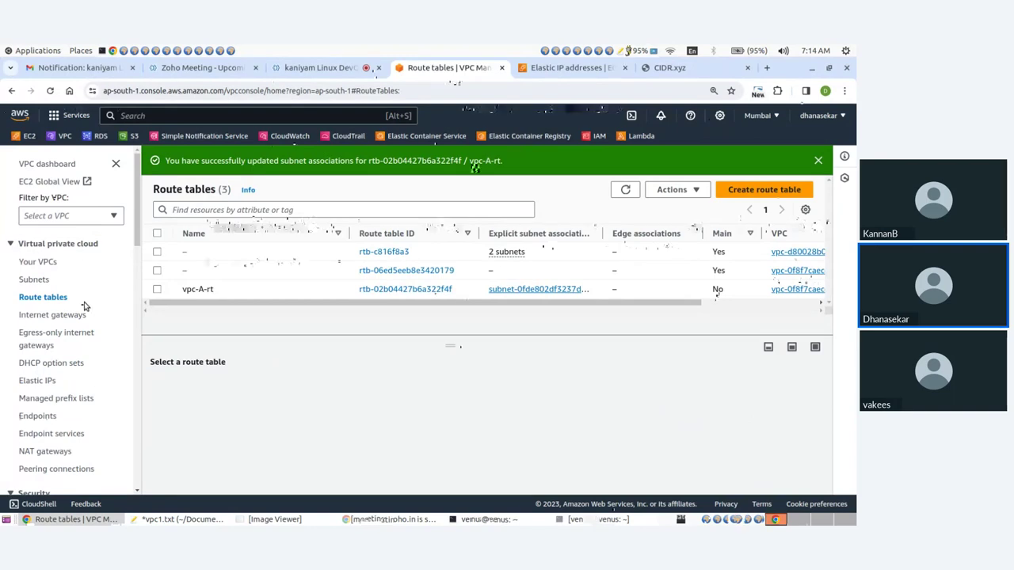
- Check the z3vpc-peering.png diagram and start launching a new EC2 instance named vpc-A-server
click(549, 69)
scroll(43, 219, up, 5)
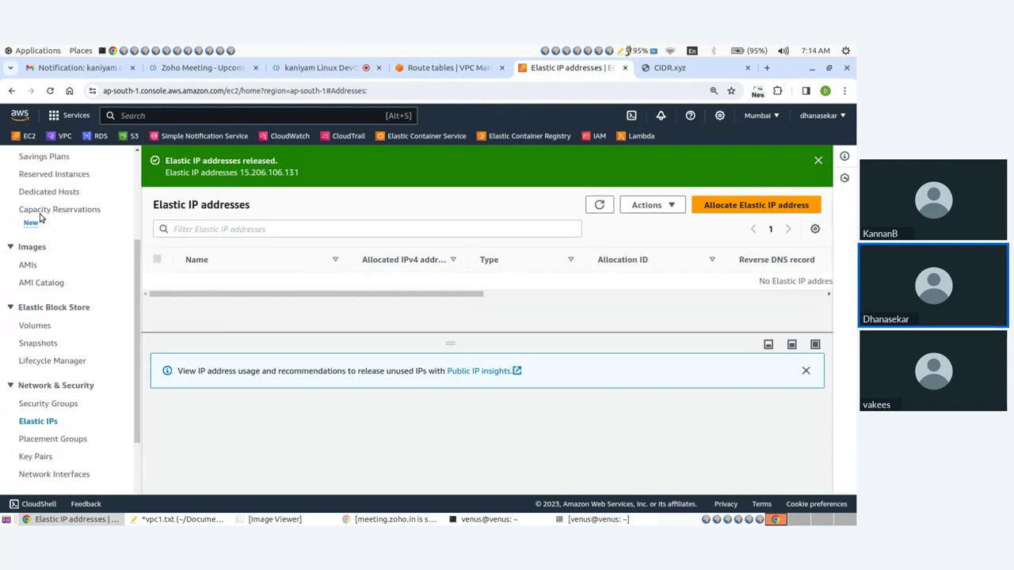
click(46, 165)
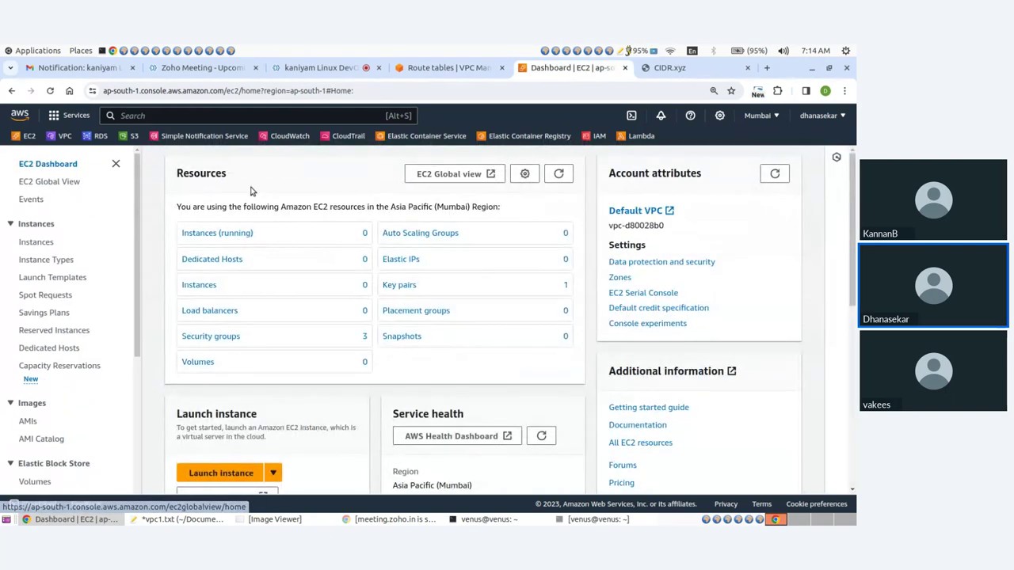
click(277, 519)
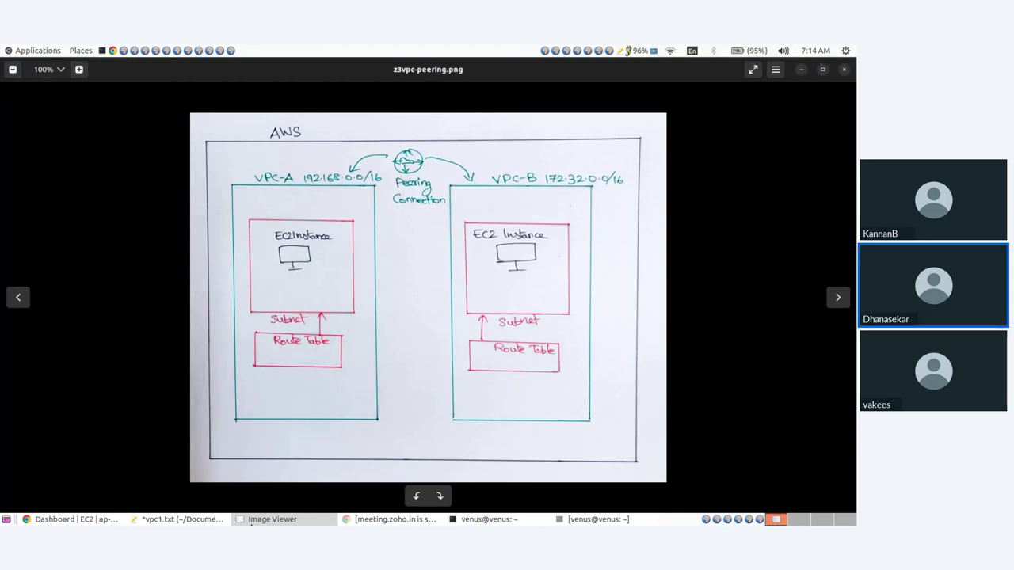
click(71, 520)
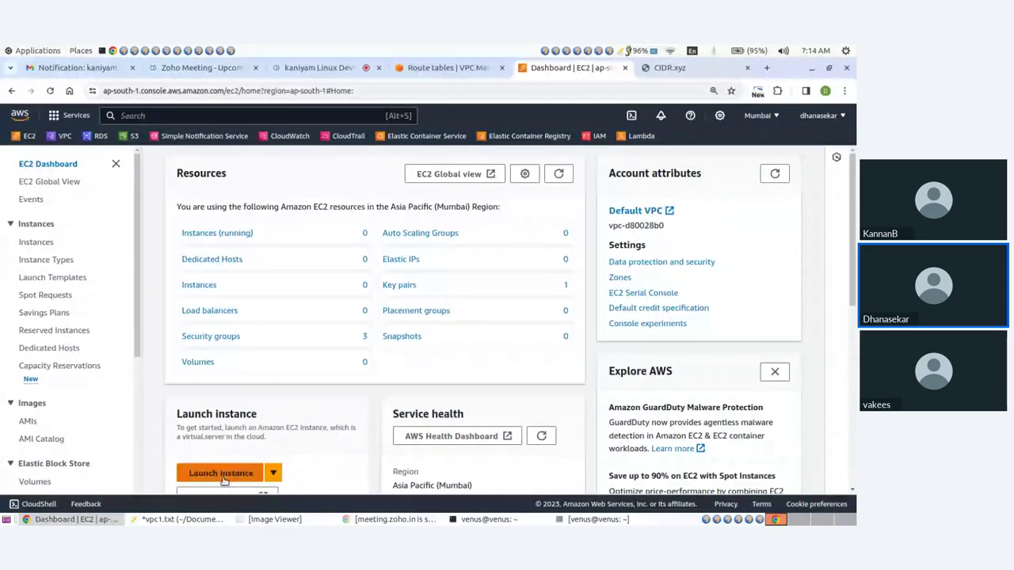
click(226, 474)
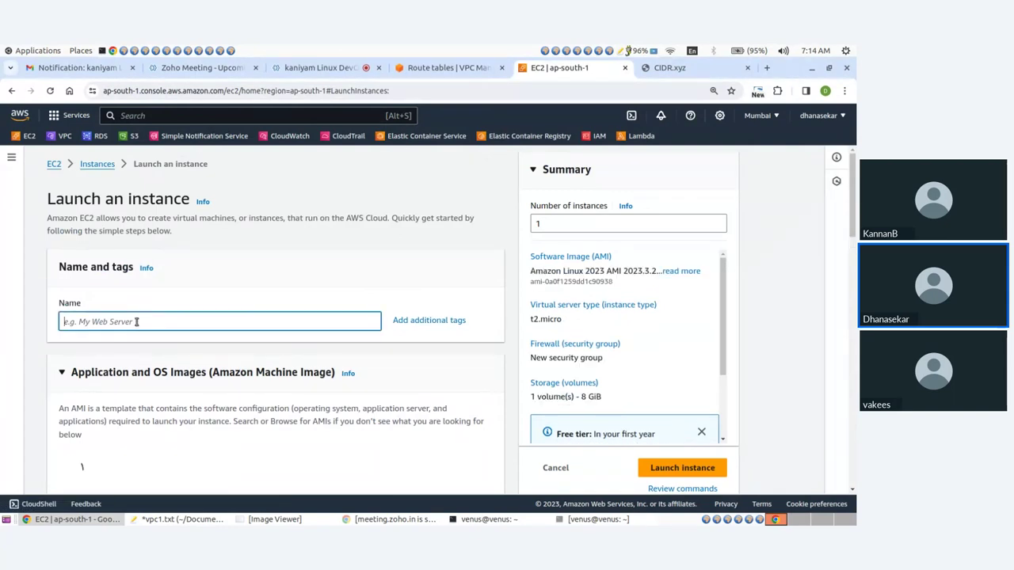
text(vpc-A)
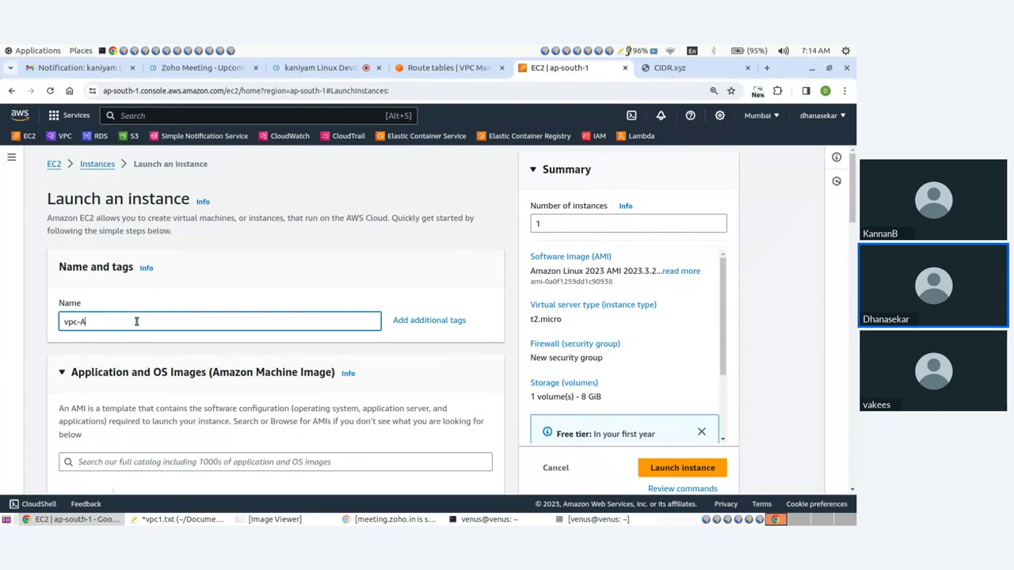
text(-server)
- Choose the Ubuntu image and the t2.nano instance type for vpc-A-server
scroll(225, 314, down, 3)
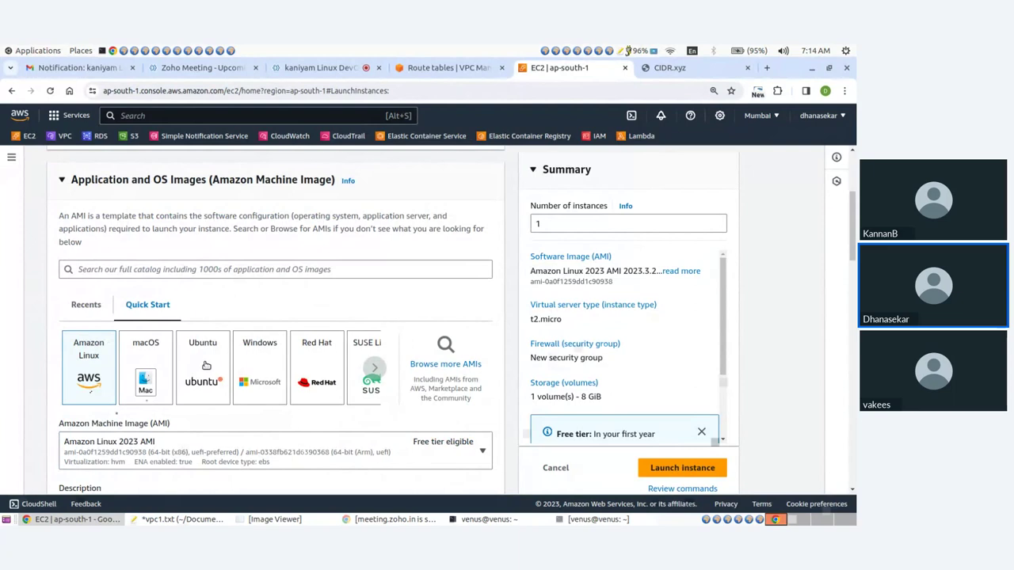
click(206, 365)
scroll(182, 373, down, 5)
click(167, 379)
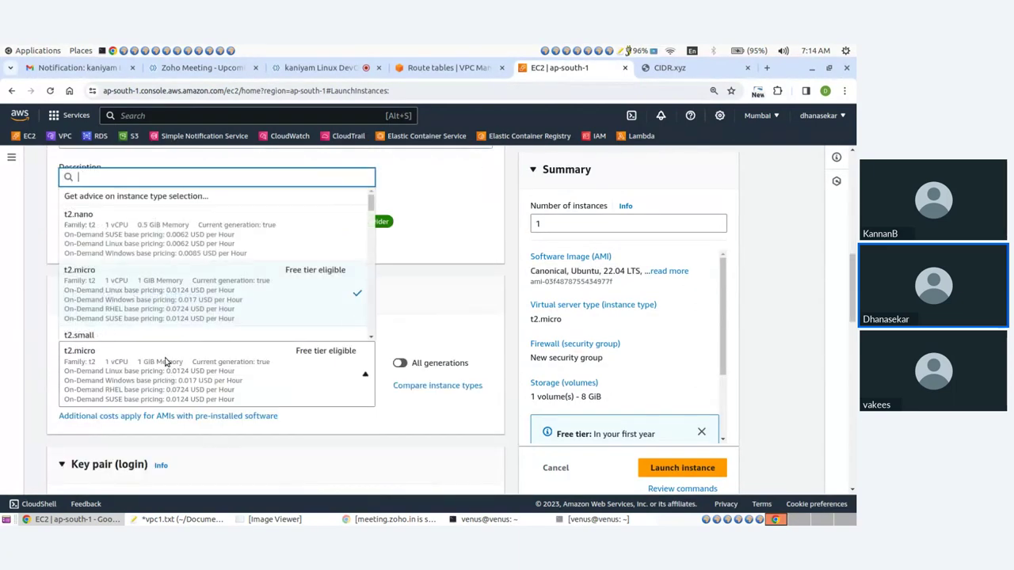
click(111, 218)
- Choose mykey as the login key pair for the new instance
scroll(118, 290, down, 3)
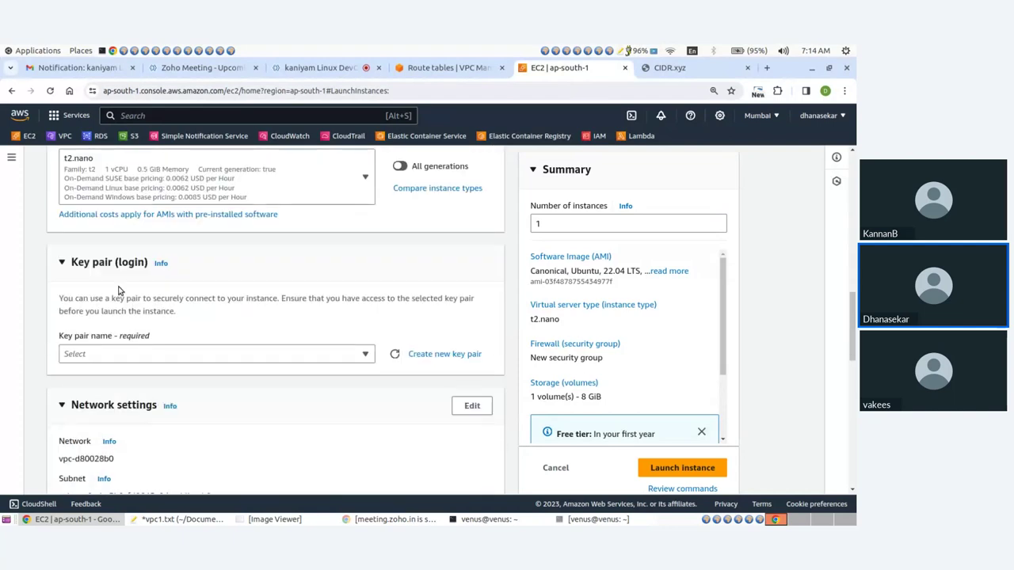
click(109, 354)
click(107, 412)
- Edit the instance's network settings to use vpc-A and its subnet vpc-A-subnet
scroll(202, 399, down, 2)
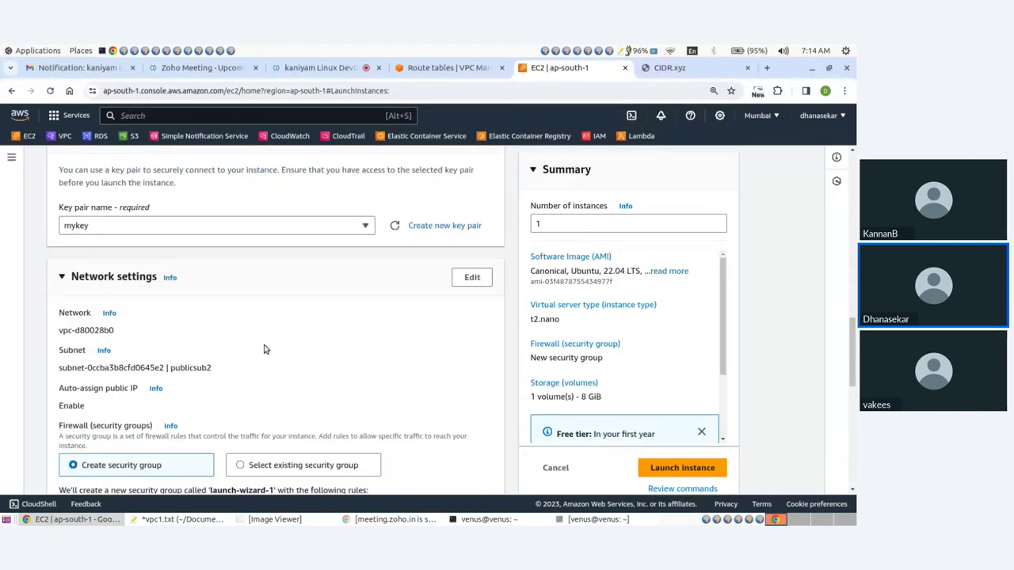
click(469, 278)
scroll(238, 317, down, 2)
click(166, 280)
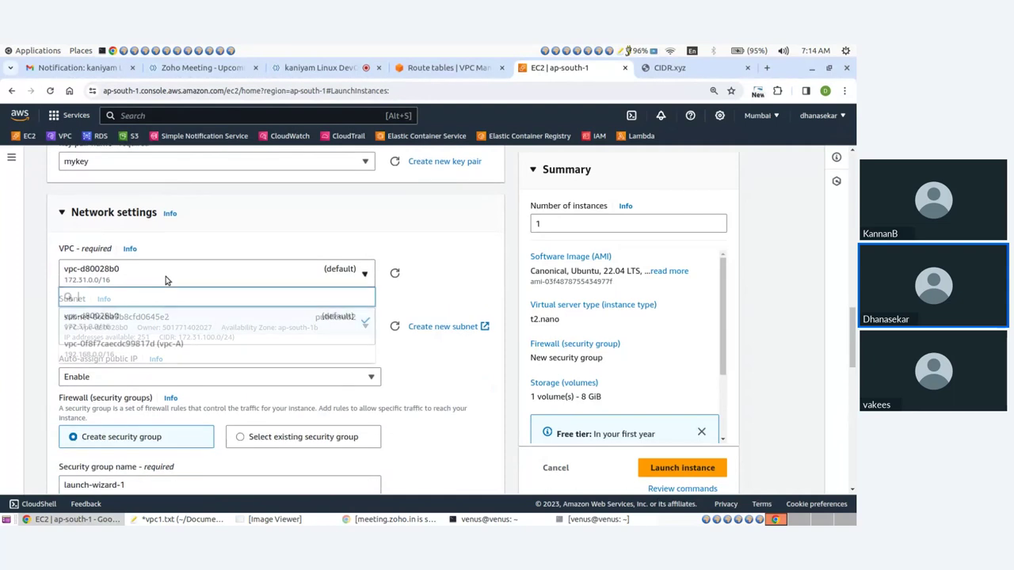
click(98, 345)
click(165, 323)
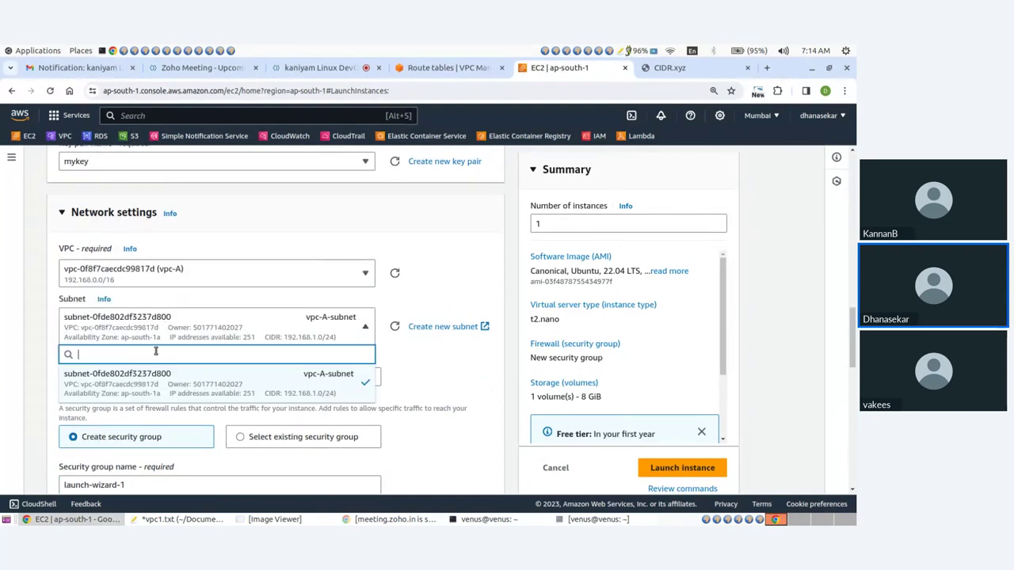
click(303, 379)
scroll(428, 368, down, 1)
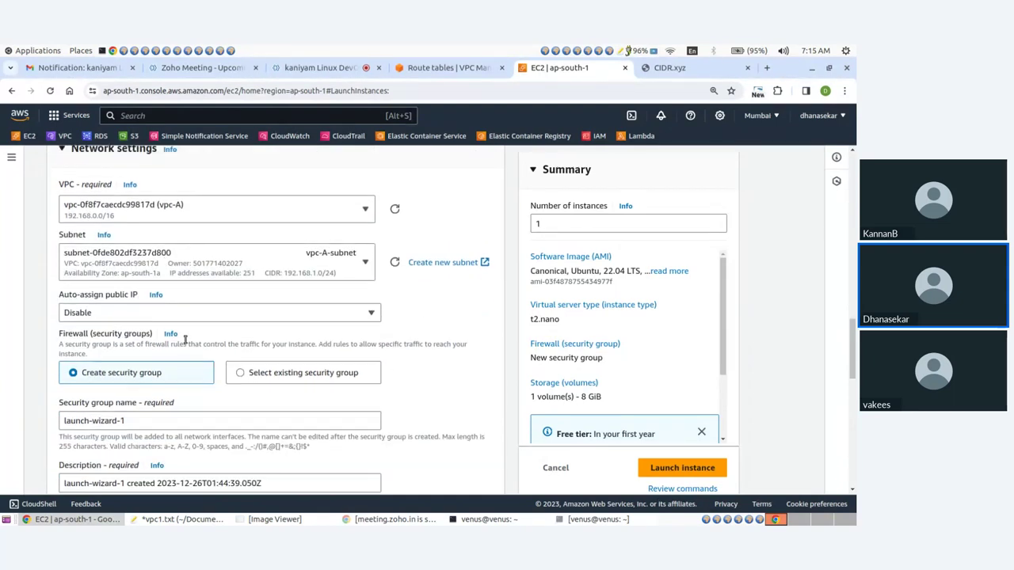
- Enable auto-assign public IPv4 address in the settings of vpc-A-subnet and save them
click(441, 68)
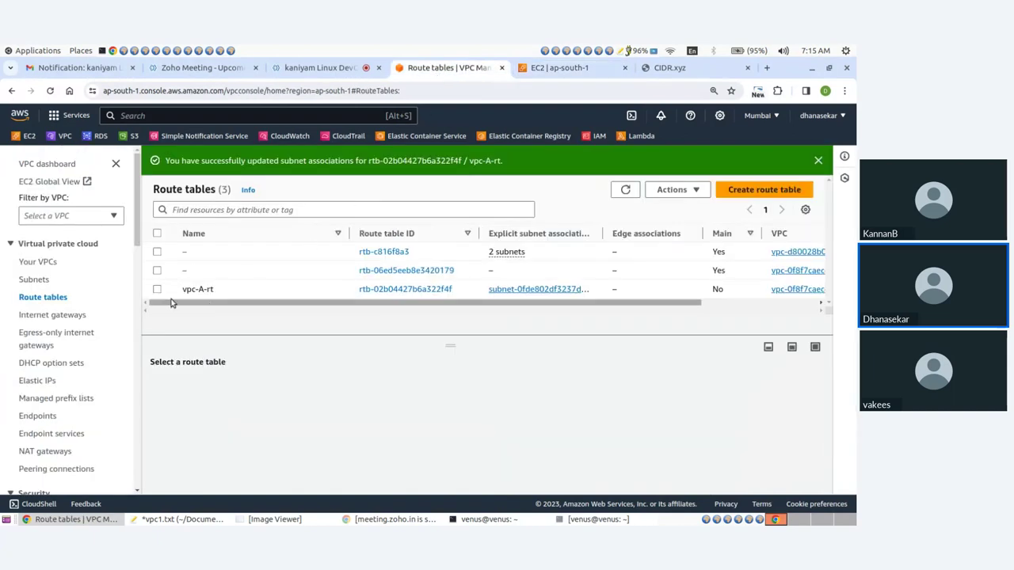
click(45, 284)
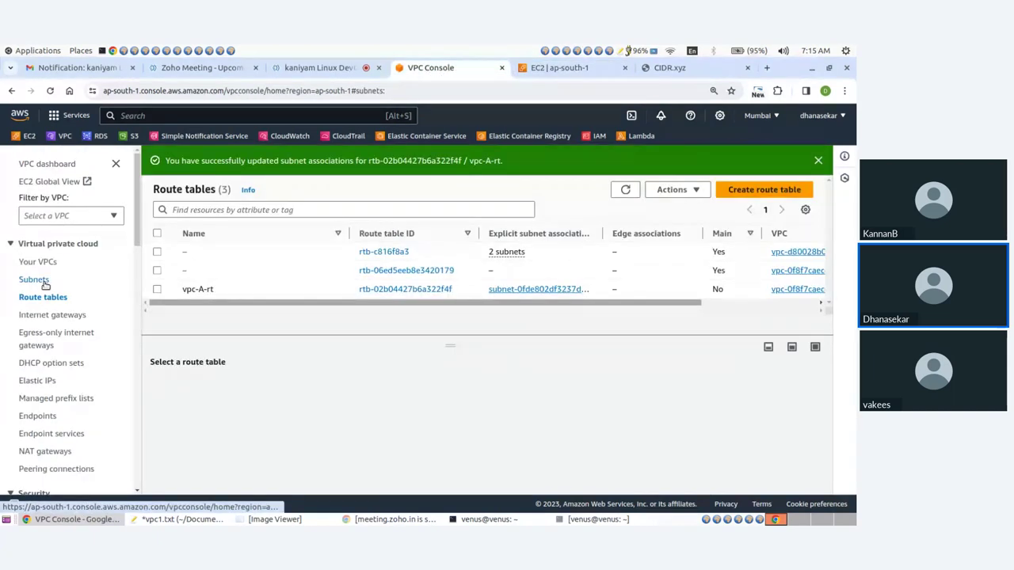
click(157, 261)
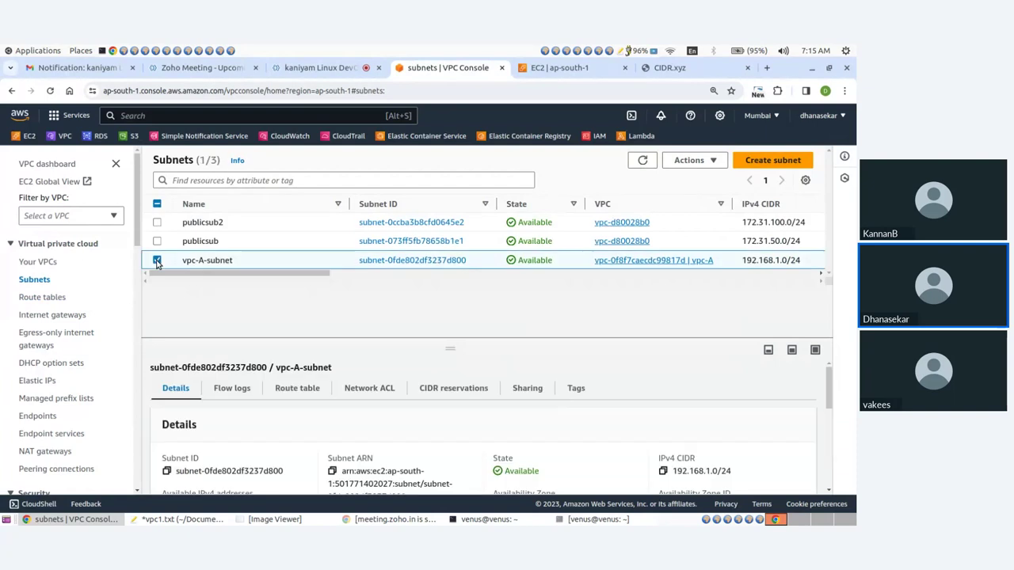
click(700, 163)
click(704, 215)
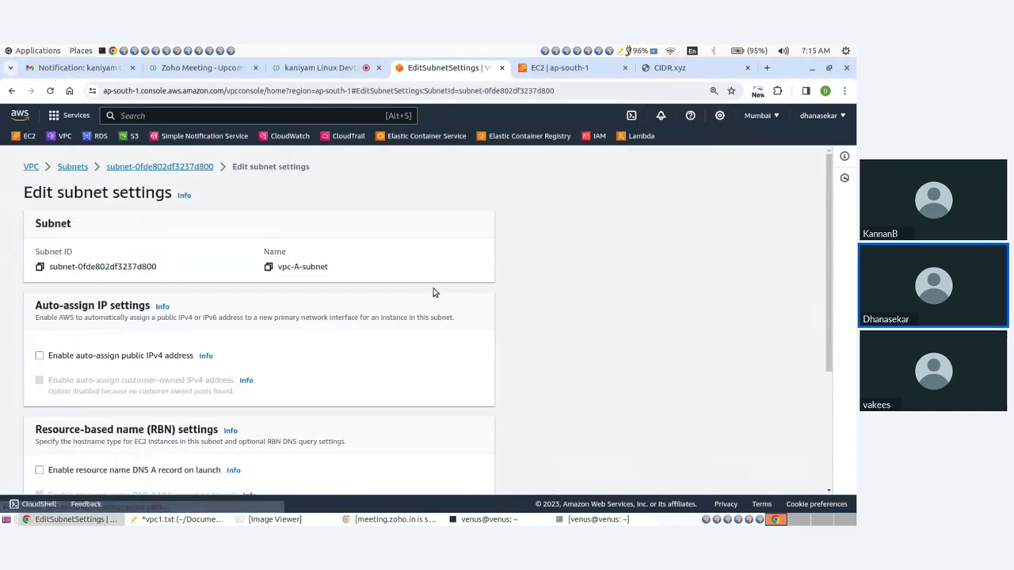
click(39, 358)
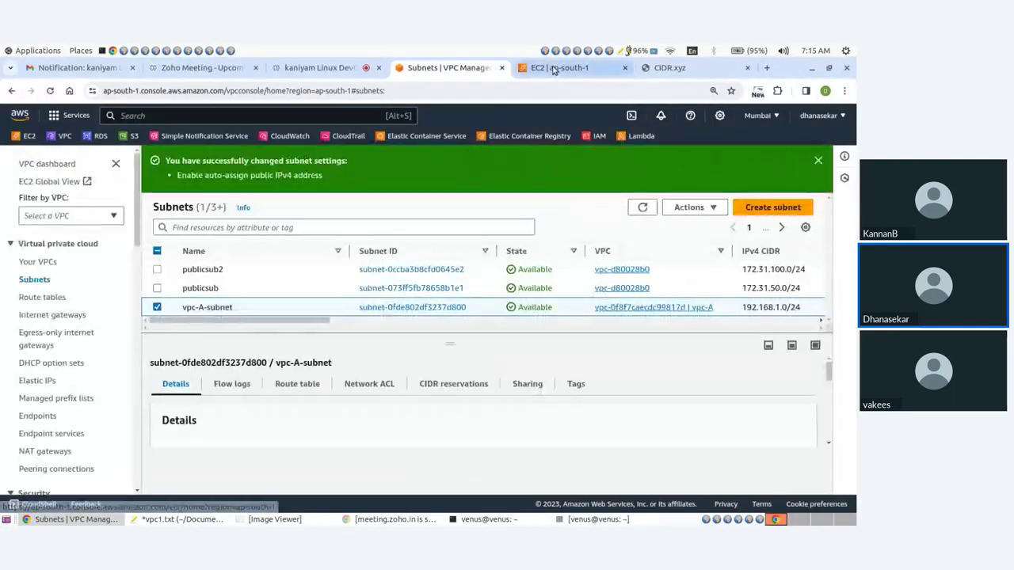
- Return to the instance launch form and set Auto-assign public IP to Enable
click(555, 68)
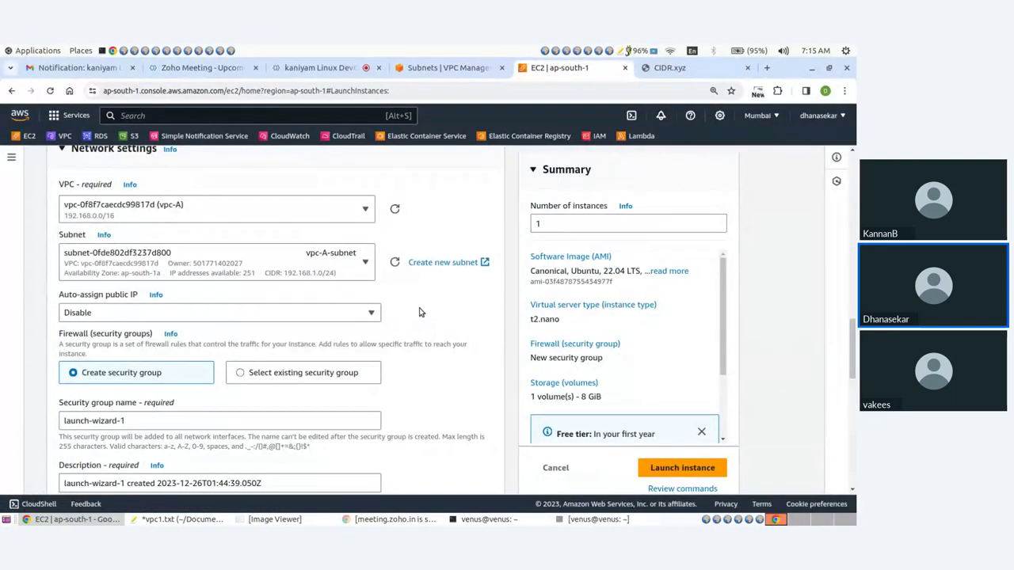
click(147, 317)
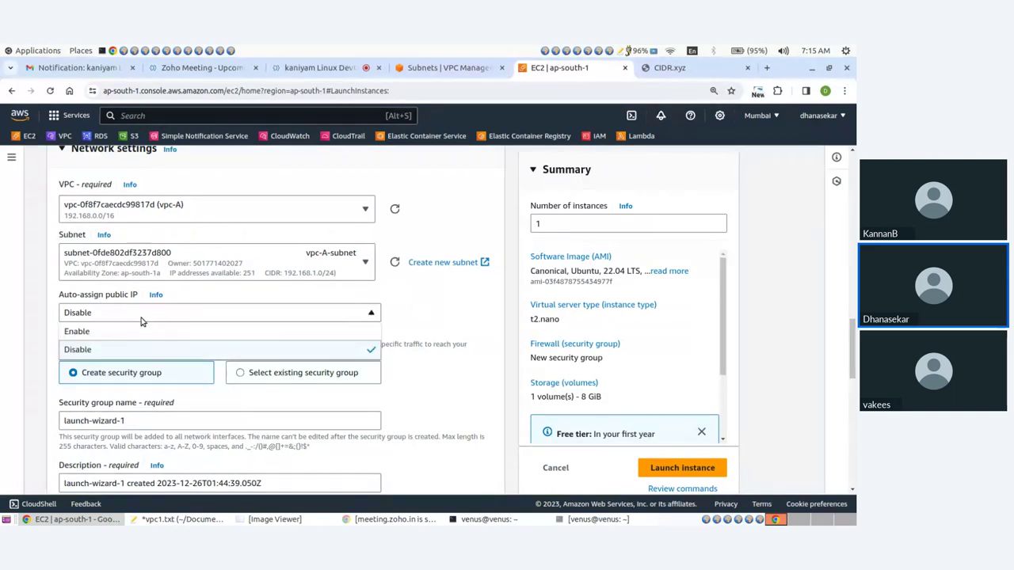
click(101, 331)
- Name the new security group vpc-A-sg and launch the instance
scroll(215, 376, down, 1)
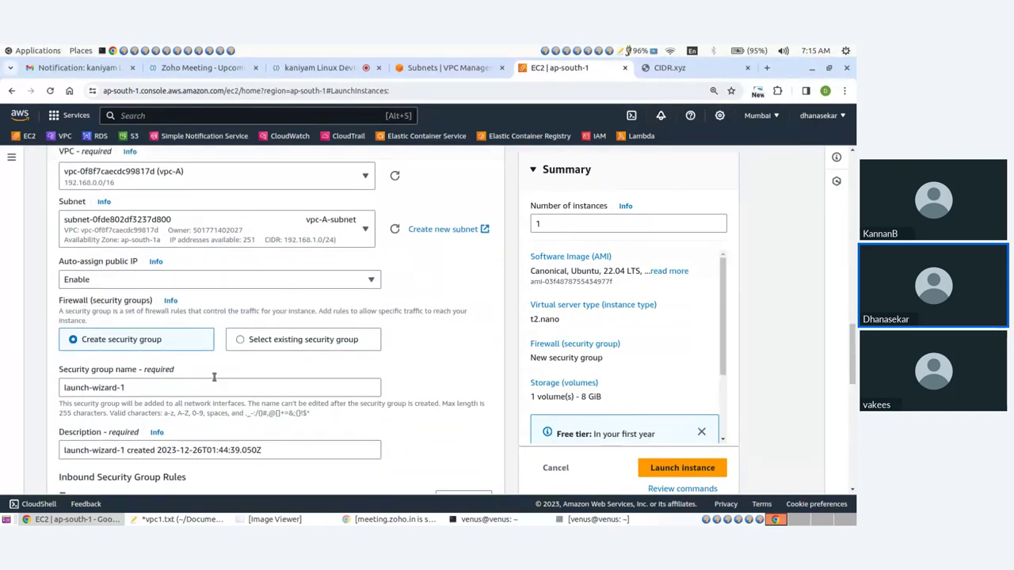
triple_click(143, 359)
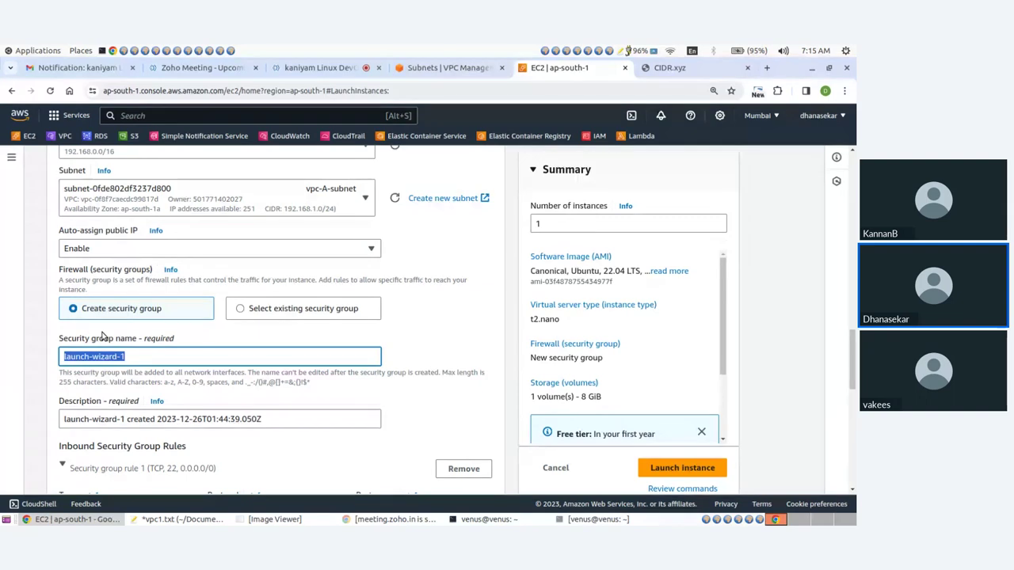
text(vpc-A-sg)
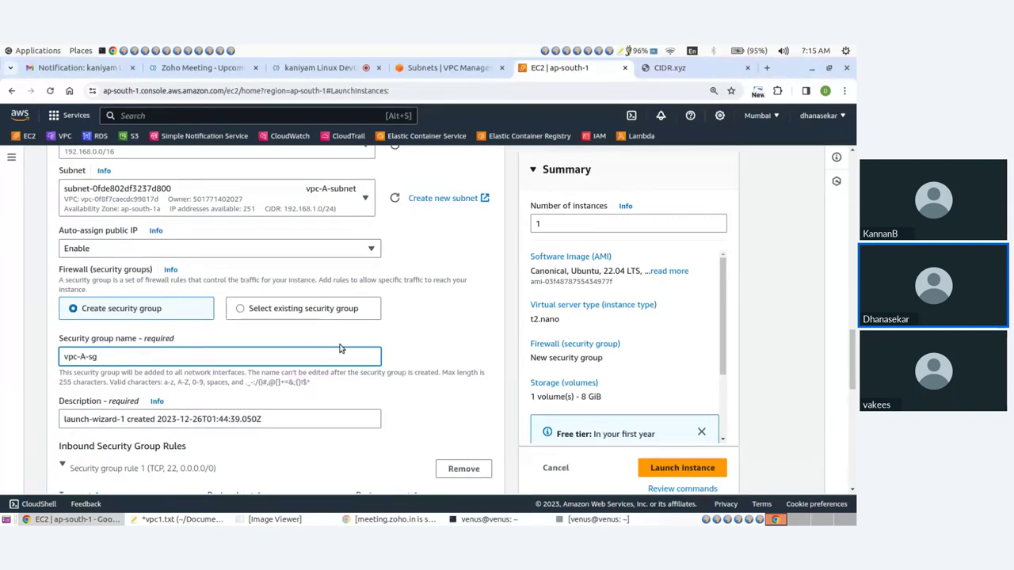
scroll(339, 348, down, 5)
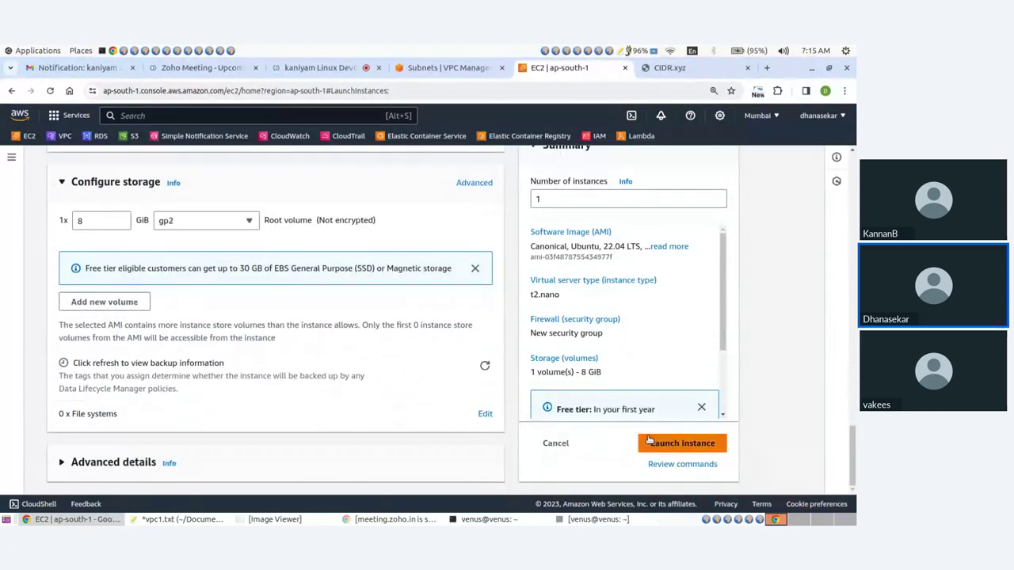
click(675, 445)
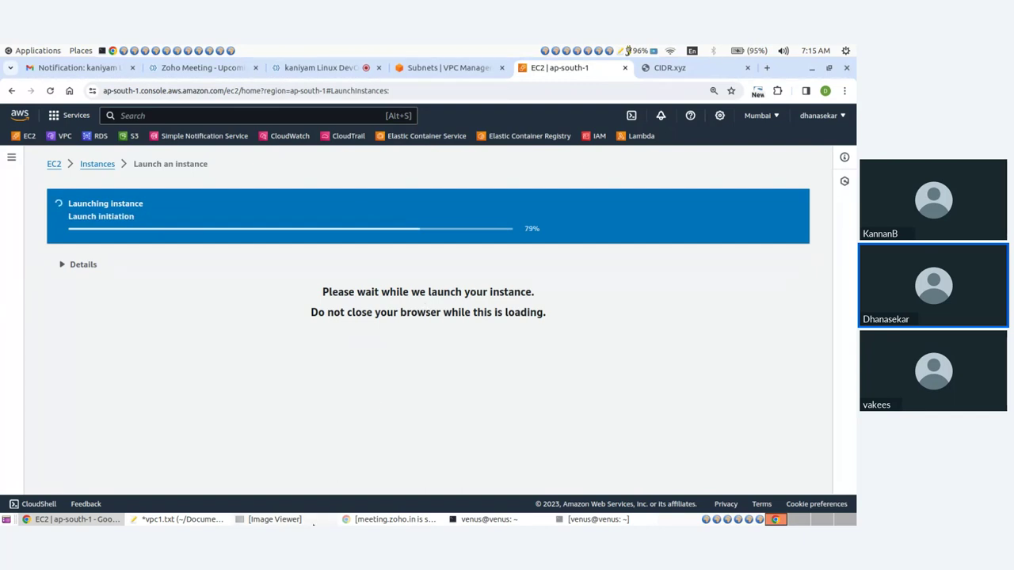
- Review the z1customVPC.png diagram of the earlier custom VPC and return to the EC2 console
click(242, 520)
click(17, 299)
click(18, 300)
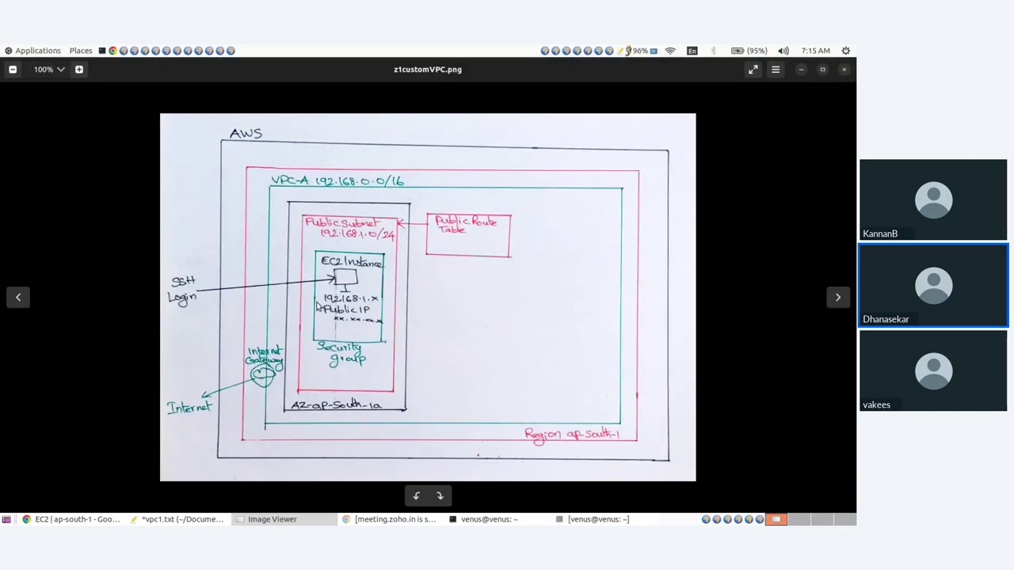
click(310, 522)
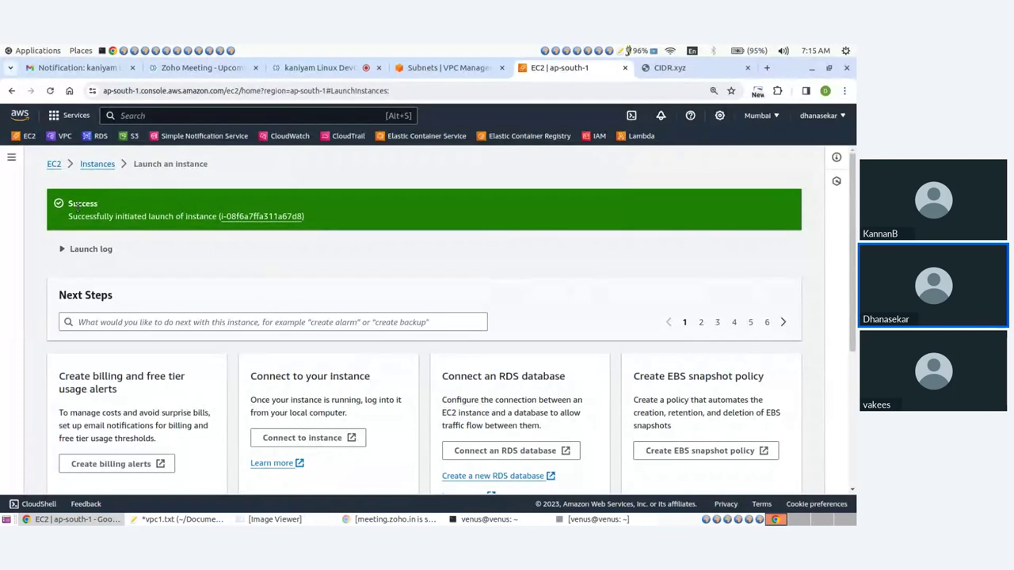
- Expand the launch log, open the EC2 instances list and refresh it to check vpc-A-server
click(62, 250)
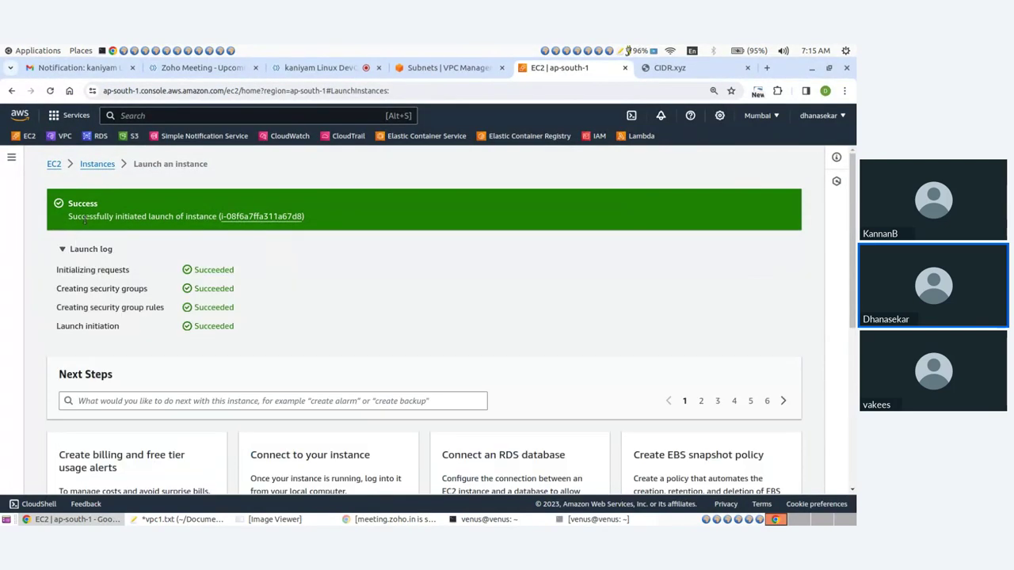
click(97, 164)
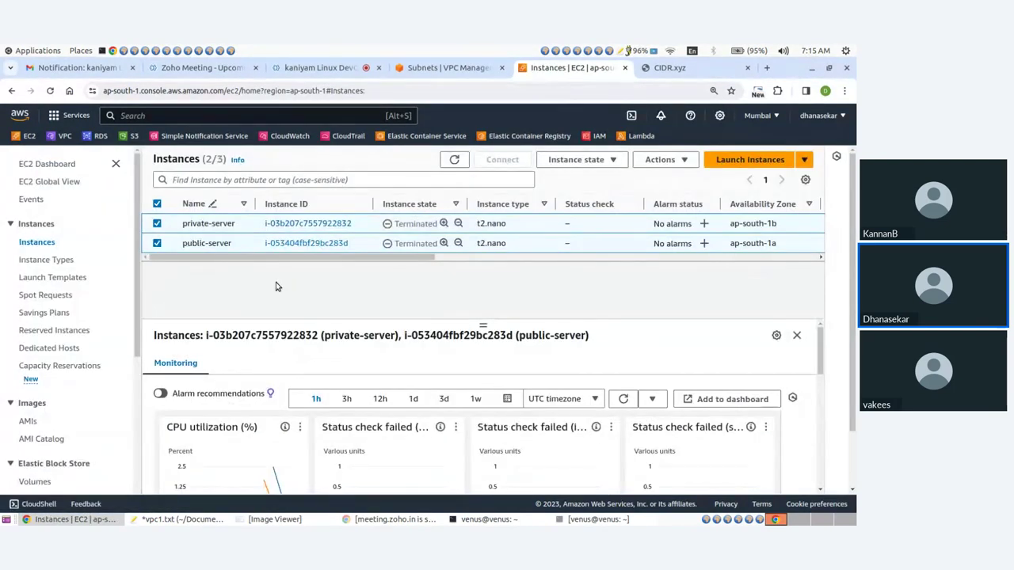
click(452, 159)
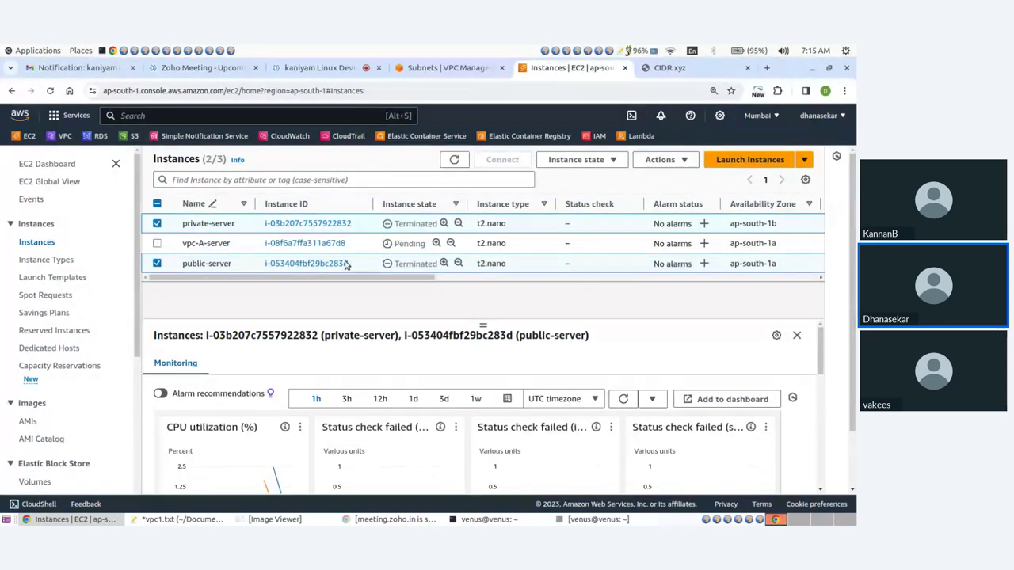
- Create an internet gateway named peering-ig in the VPC console
click(435, 69)
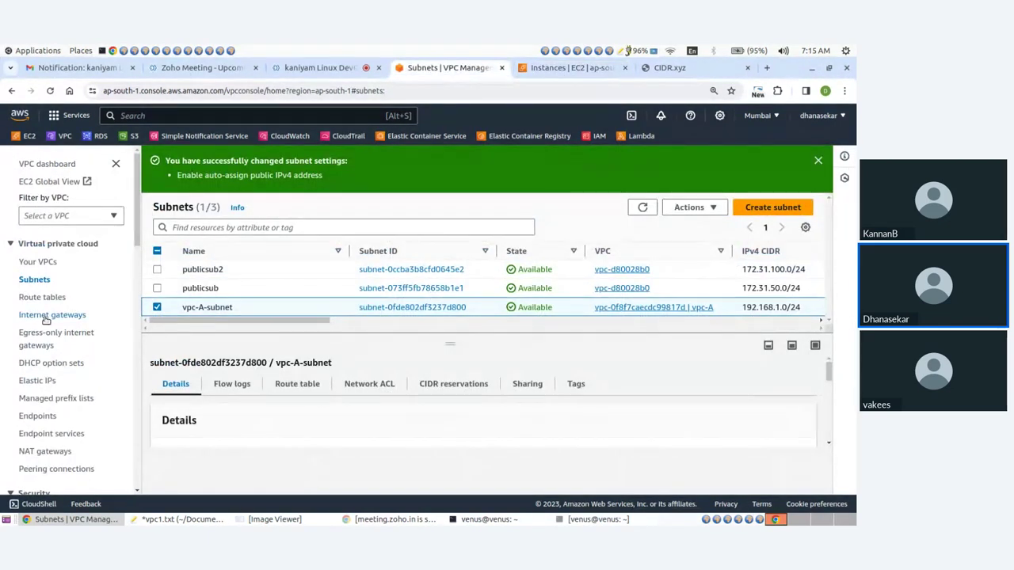
click(46, 316)
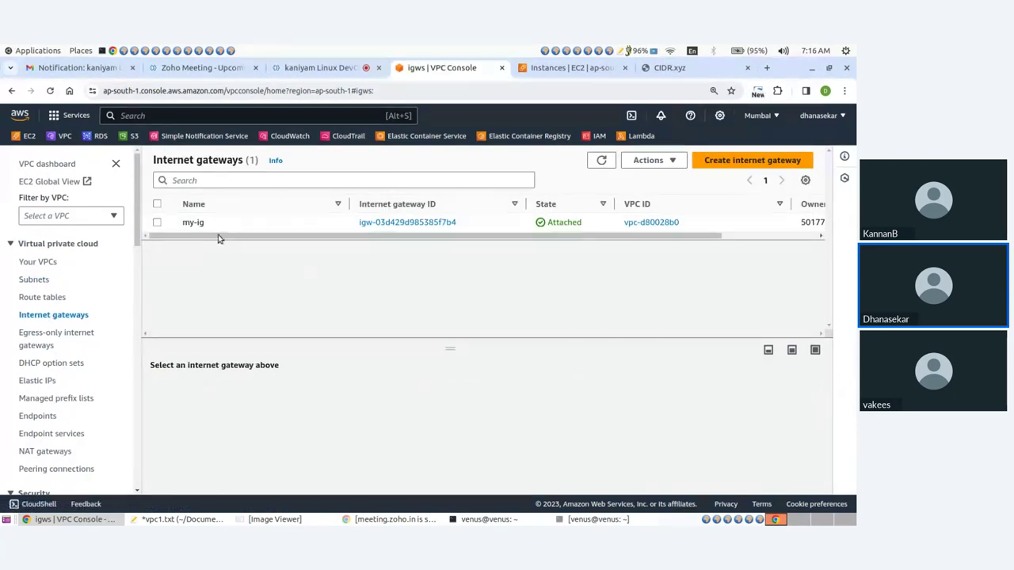
click(716, 166)
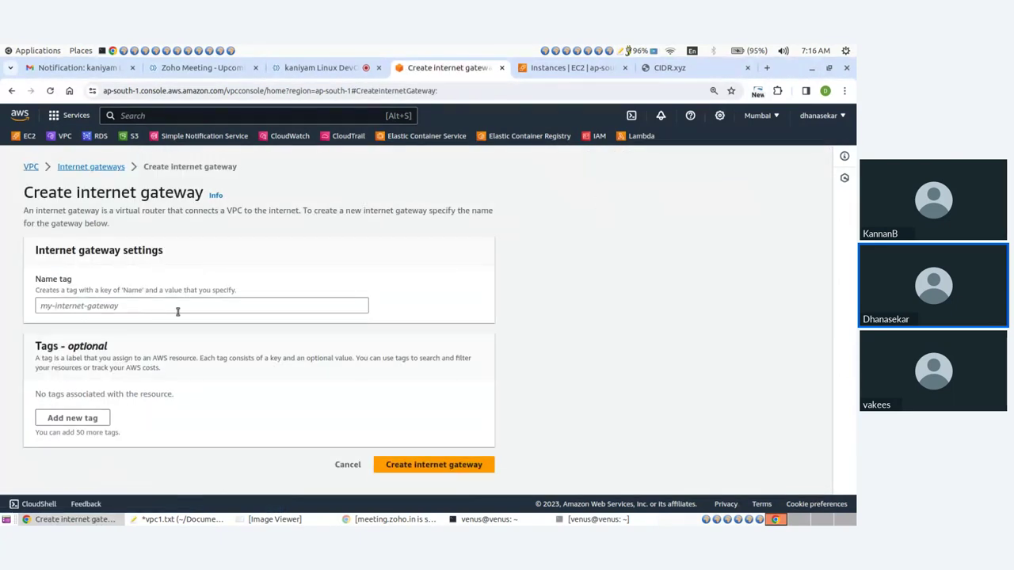
click(179, 305)
text(peering-ig)
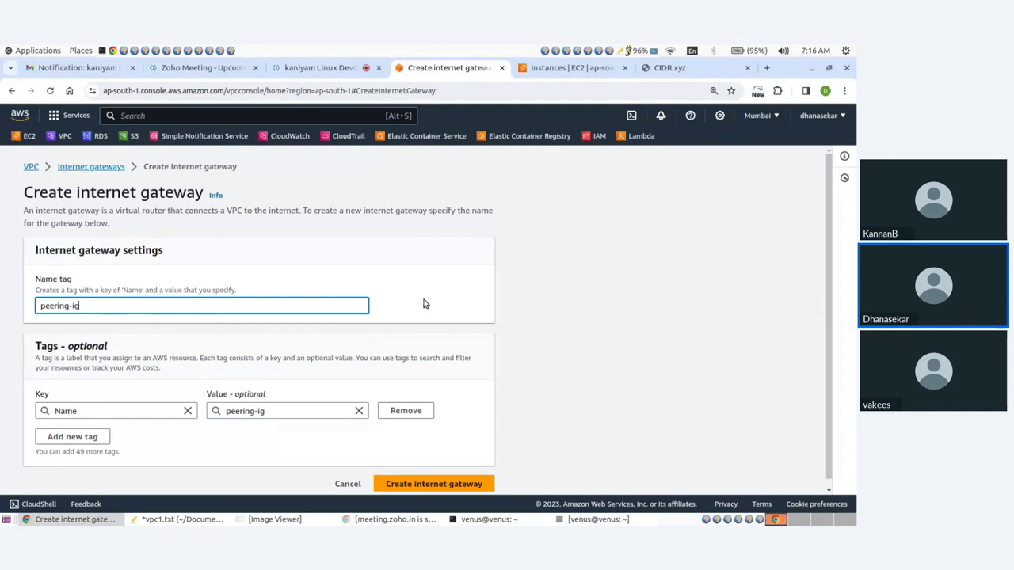
scroll(424, 304, down, 1)
click(432, 475)
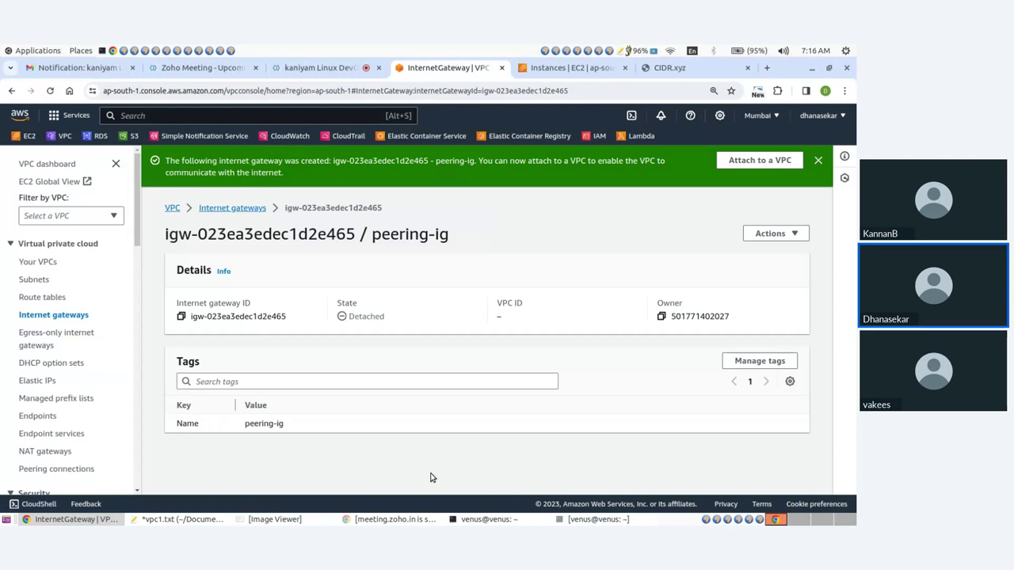
- Attach the peering-ig internet gateway to vpc-A
click(250, 209)
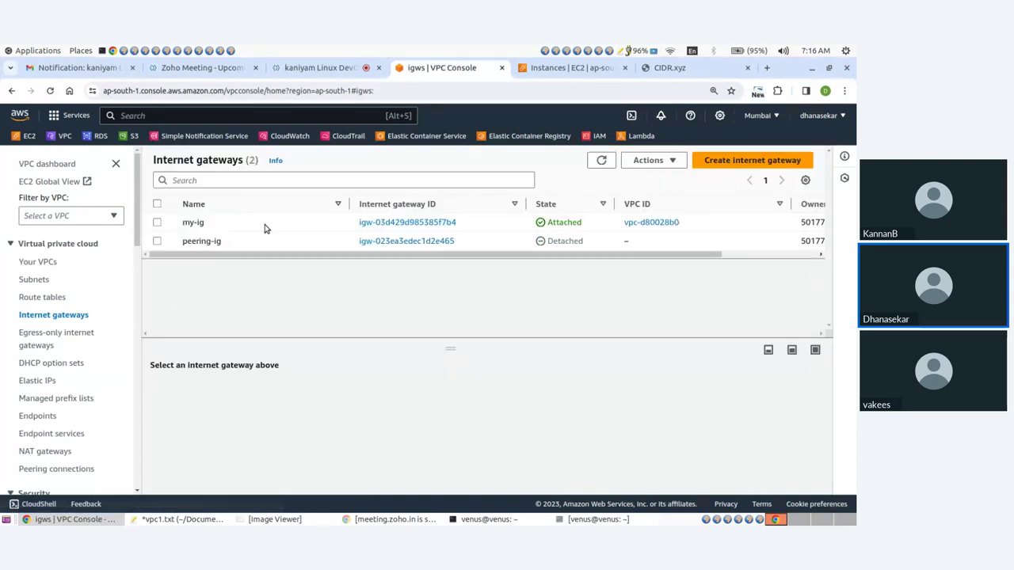
click(157, 242)
click(658, 161)
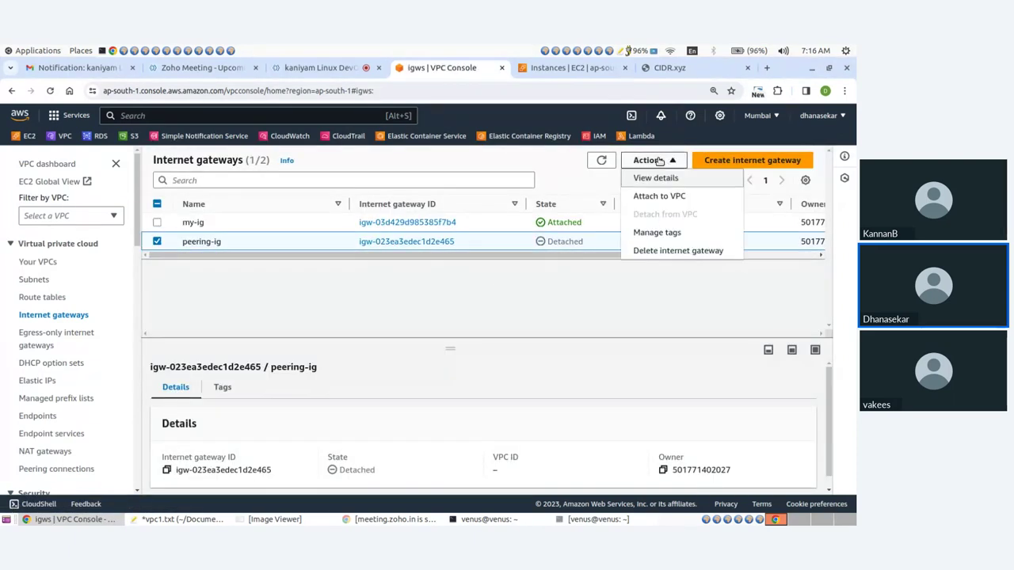
click(668, 197)
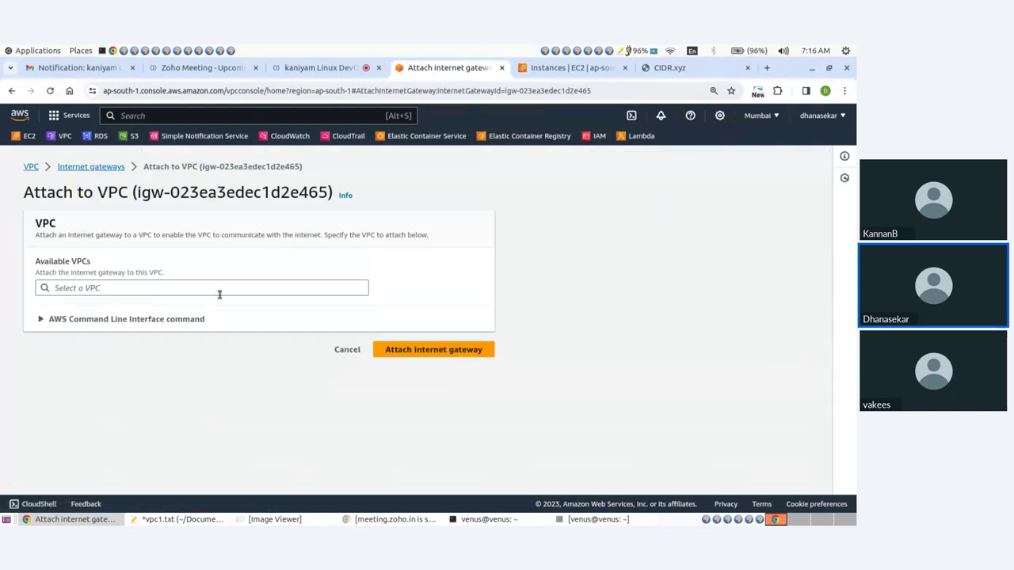
click(104, 289)
click(95, 304)
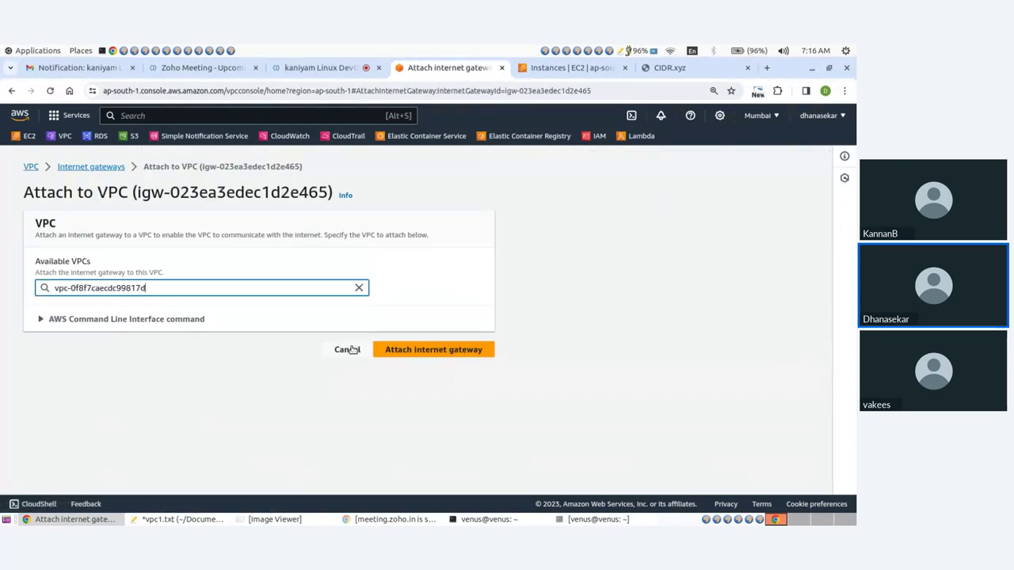
click(434, 349)
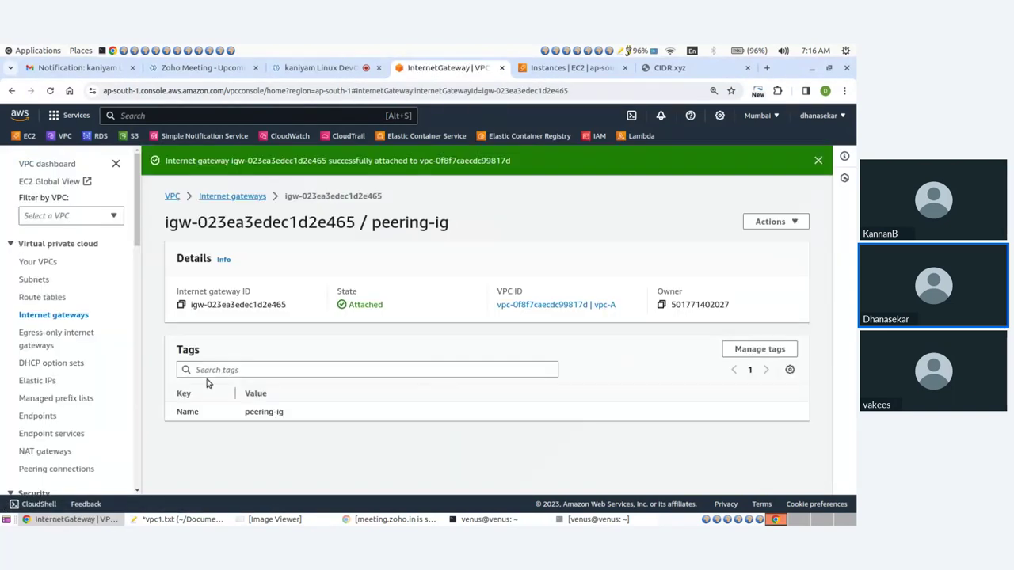
- Edit the routes of the vpc-A-rt route table and add a route with destination 0.0.0.0/0
click(45, 299)
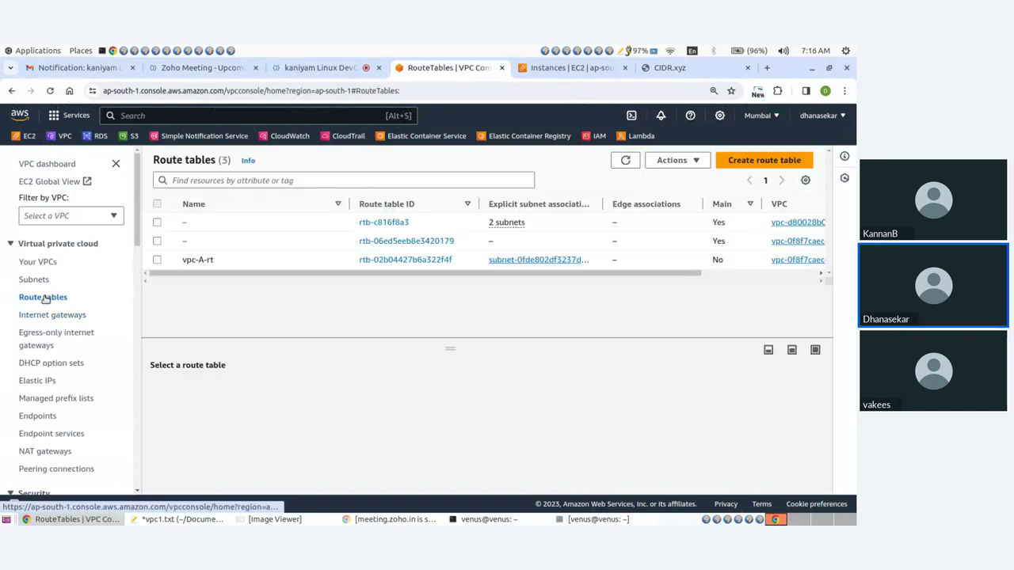
click(157, 260)
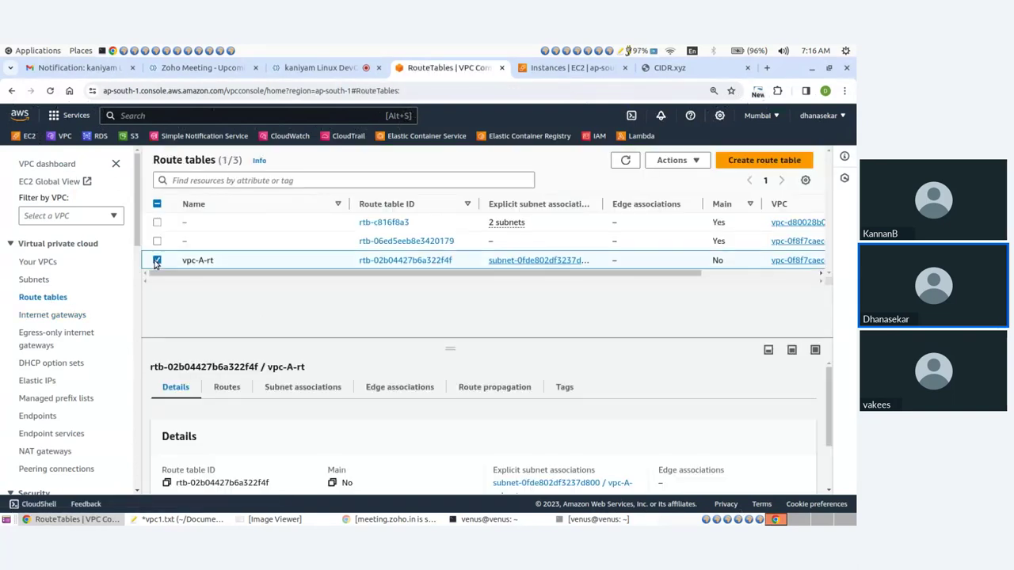
click(227, 389)
scroll(602, 430, down, 1)
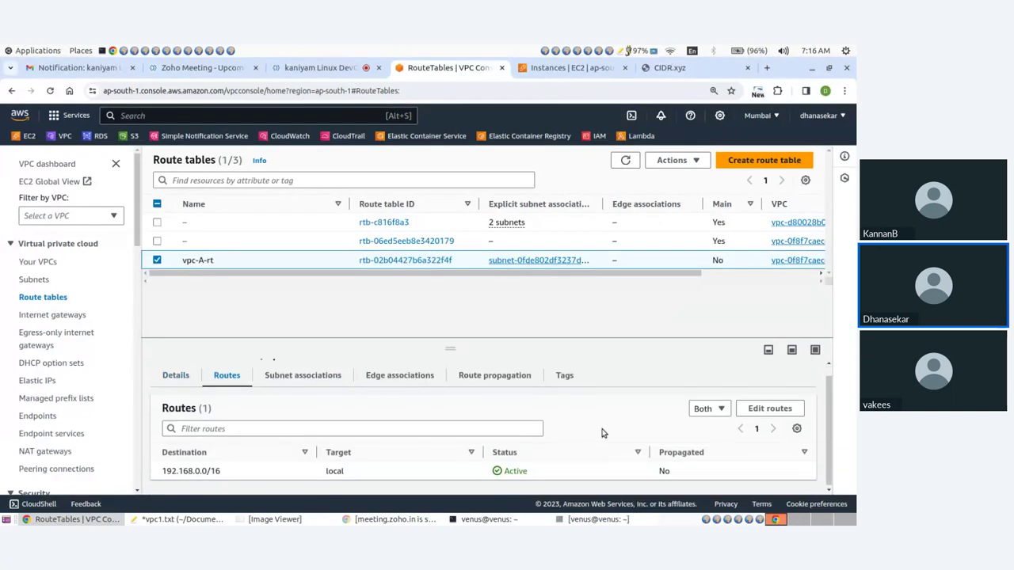
click(772, 408)
click(71, 323)
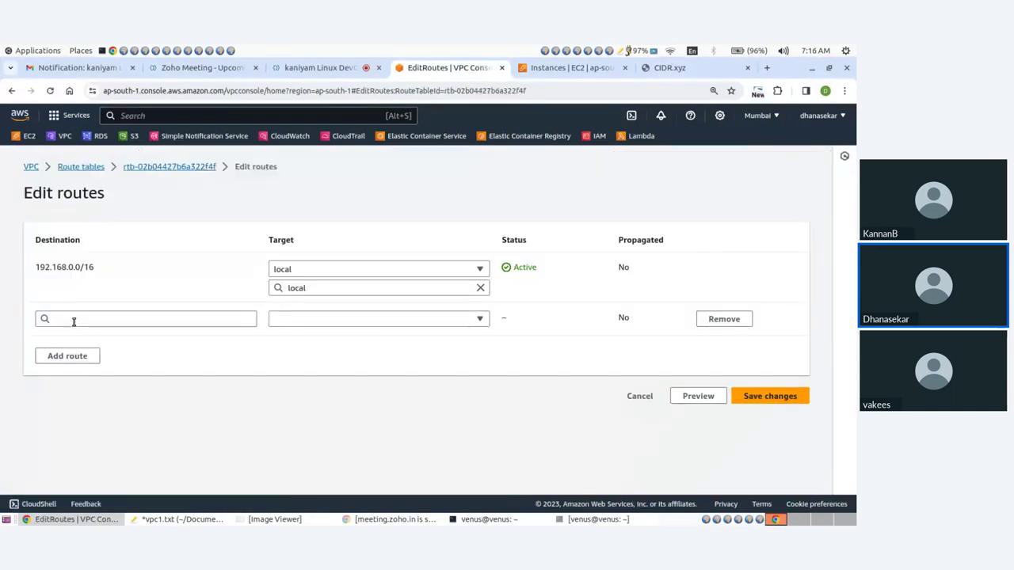
click(74, 321)
click(56, 335)
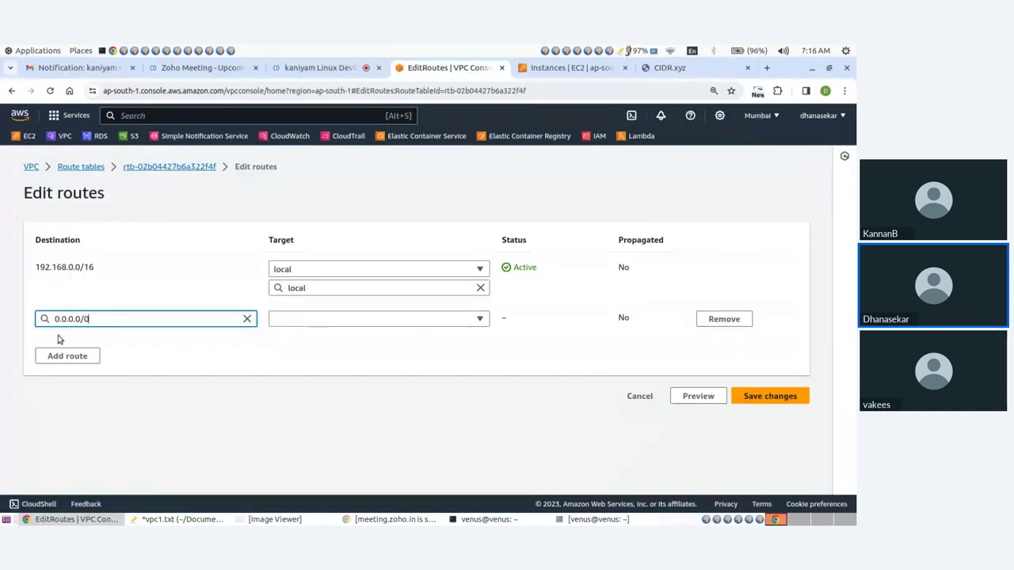
- Target the 0.0.0.0/0 route at the peering-ig internet gateway and save the route changes
click(317, 321)
click(312, 410)
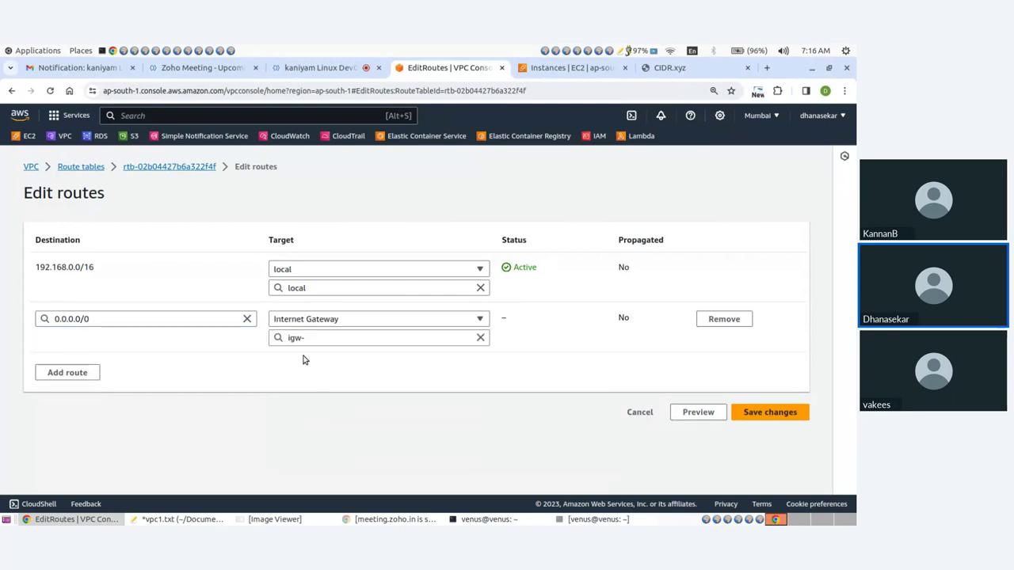
click(321, 337)
click(328, 372)
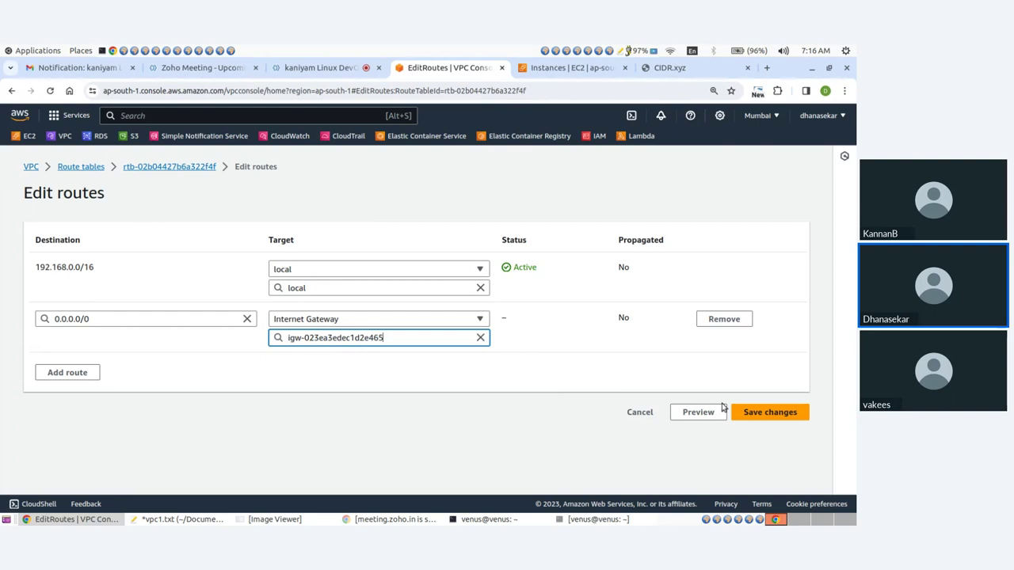
click(764, 415)
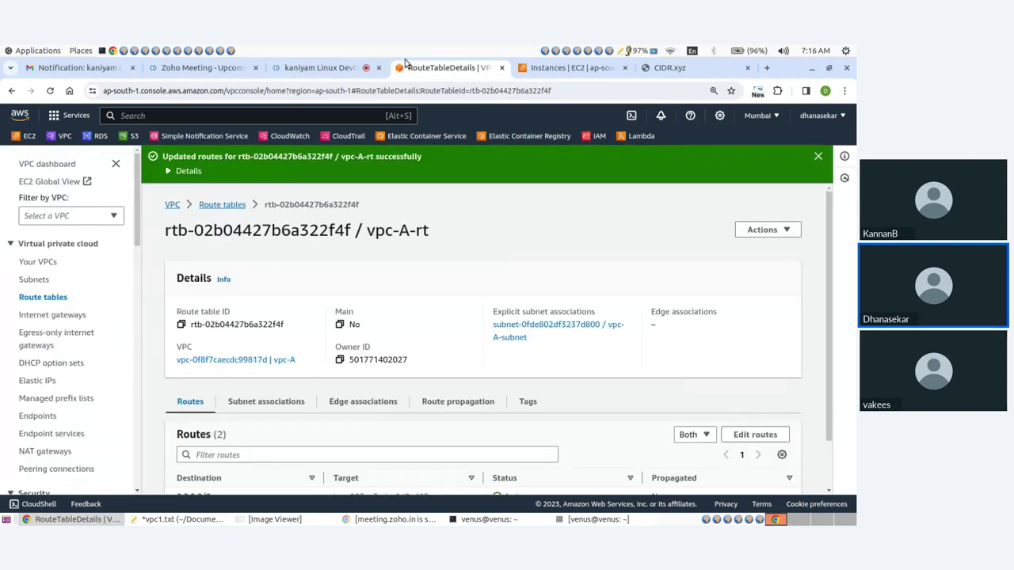
- Refresh the EC2 instances list, open vpc-A-server's details and copy its public IPv4 address
click(574, 68)
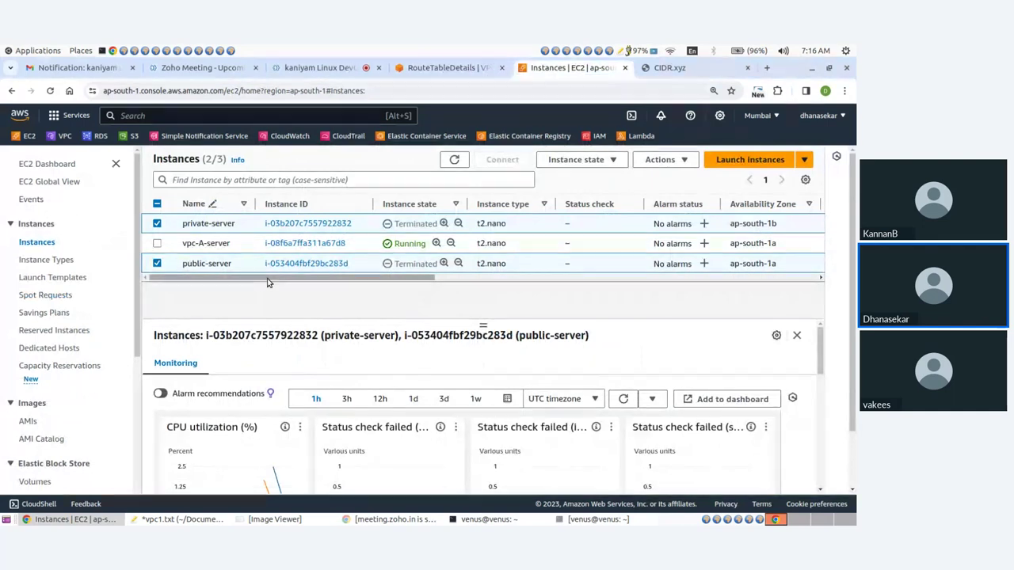
click(454, 161)
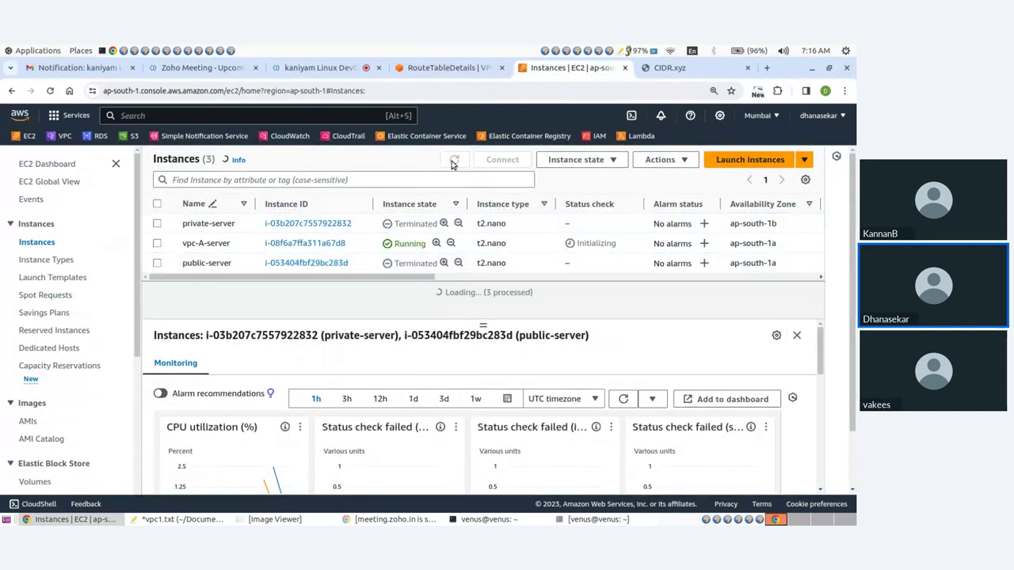
click(315, 245)
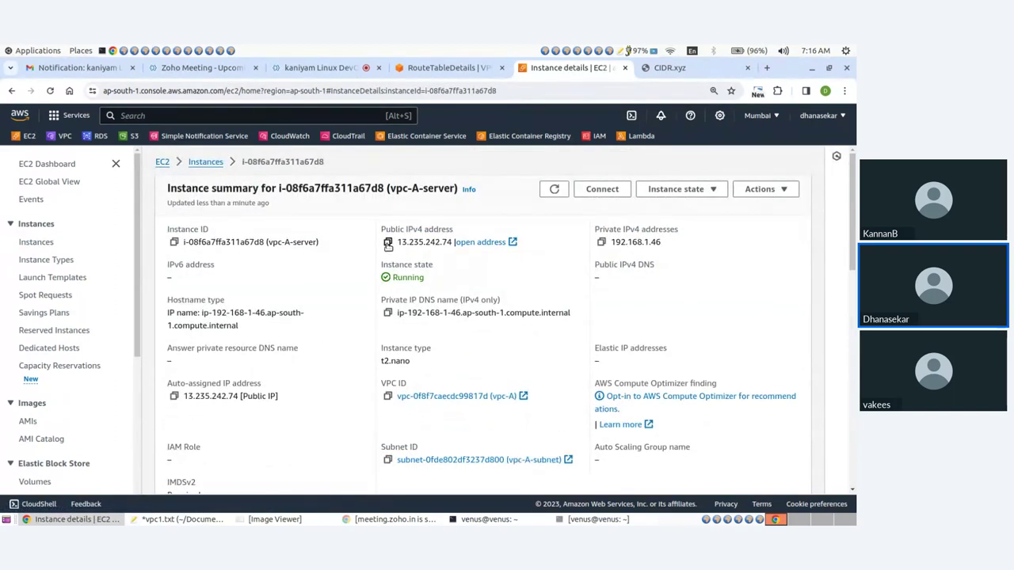
click(388, 243)
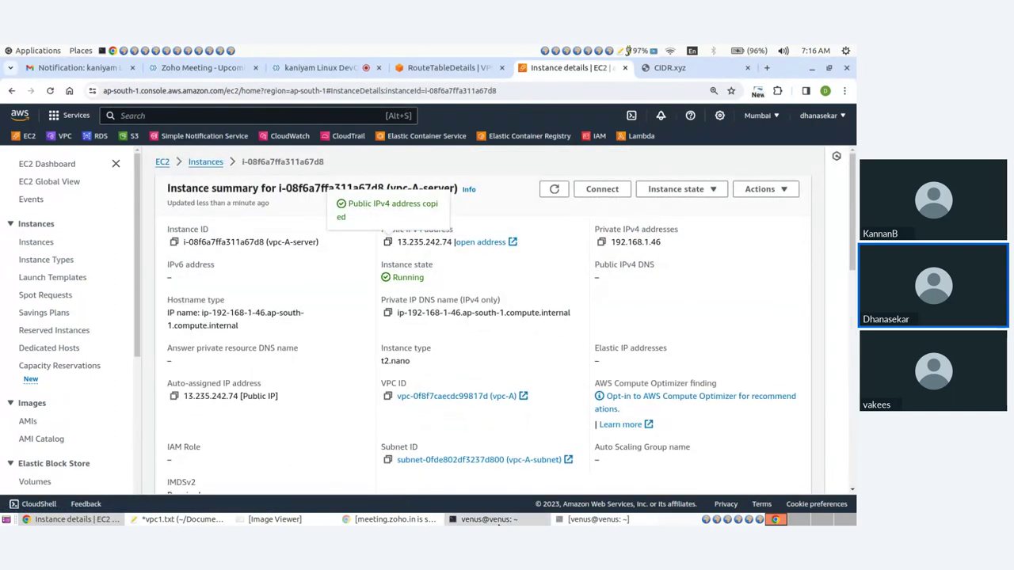
- Switch to the local terminal and clear its screen
click(491, 520)
text(ssh)
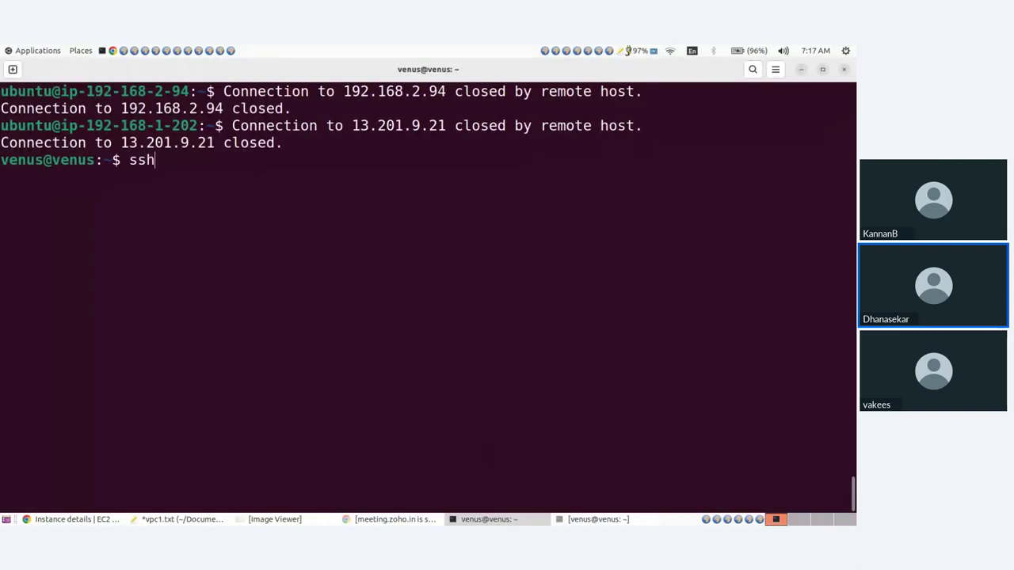
key(BackSpace)
key(BackSpace)
key(BackSpace)
key(BackSpace)
key(ctrl+l)
text(ssh -)
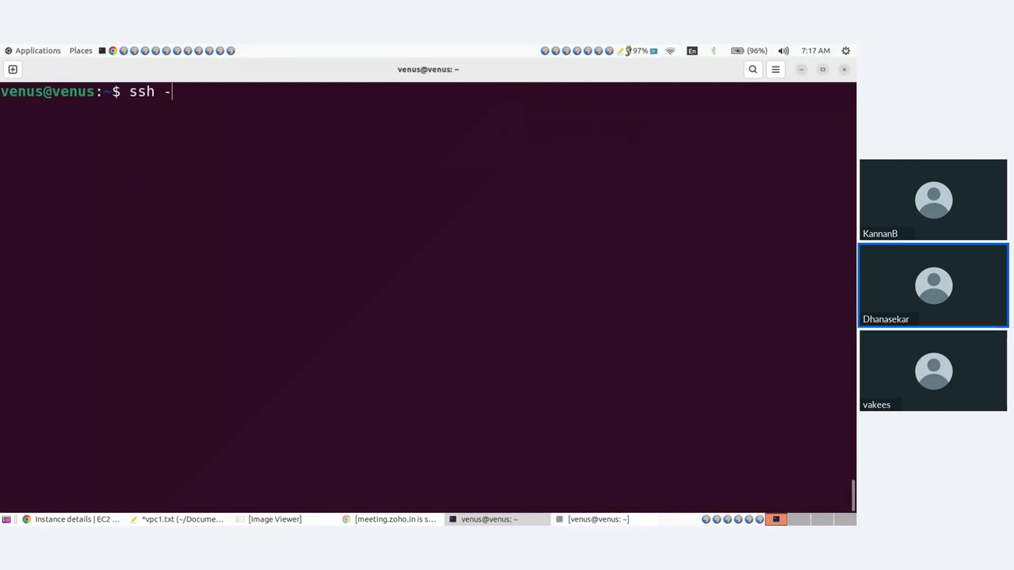
text(i my)
key(Tab)
text(ubuntu@)
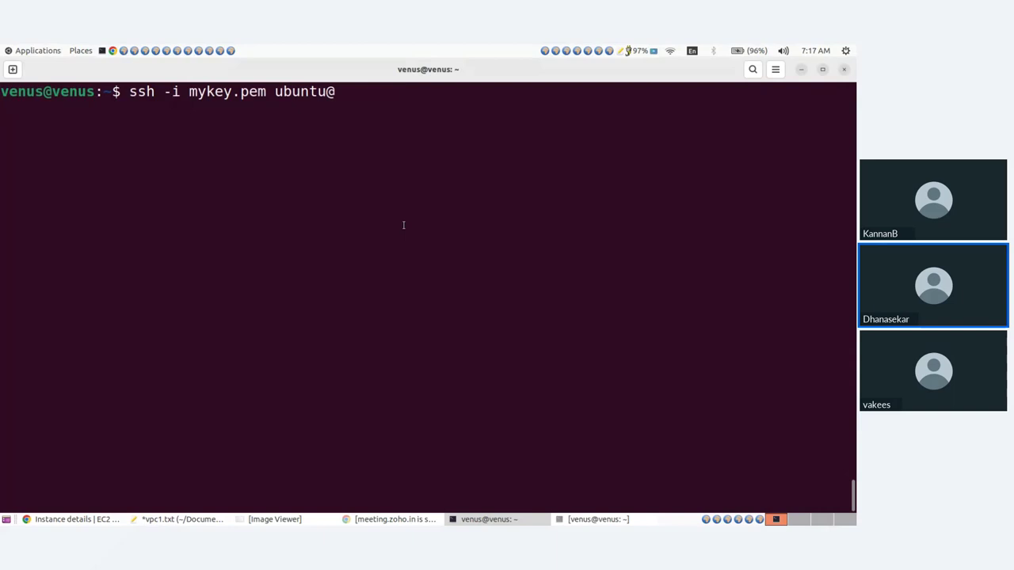
key(ctrl+shift+v)
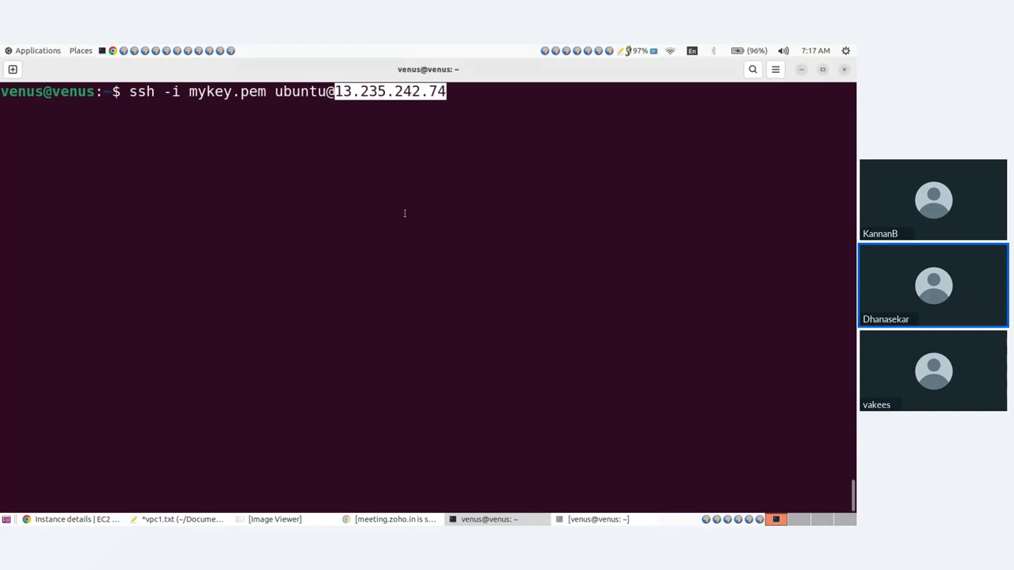
key(Return)
text(yes)
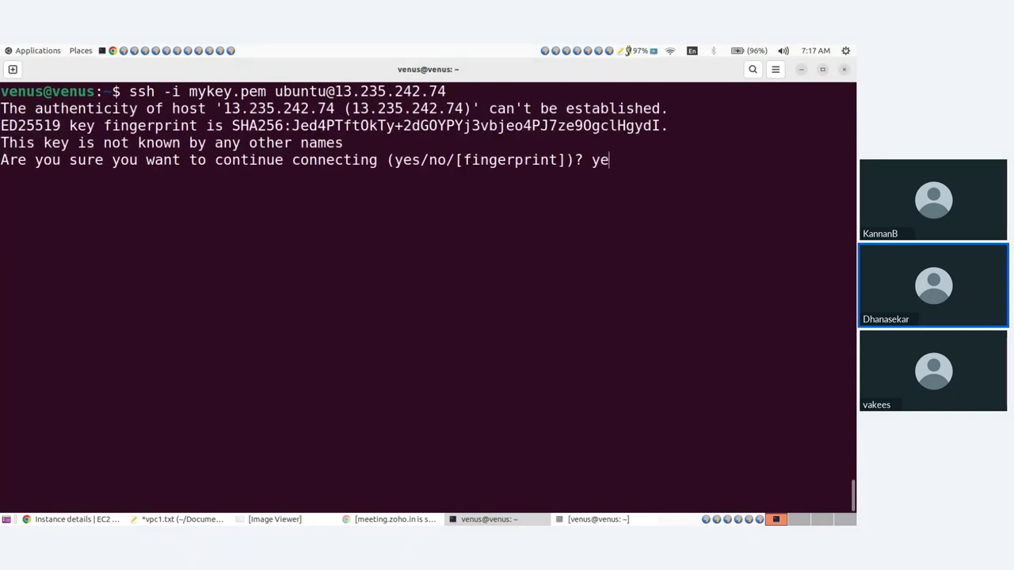
key(Return)
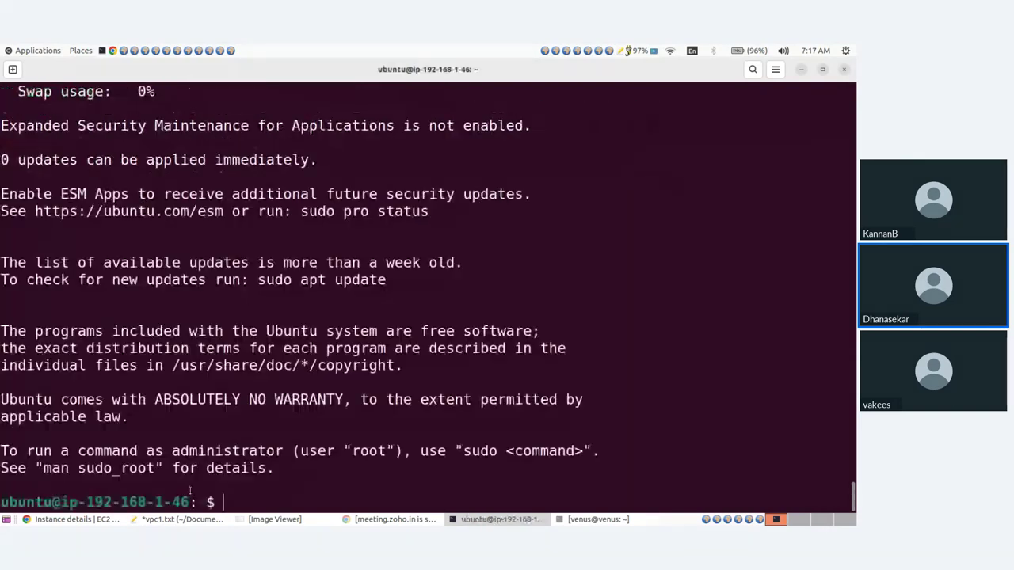
- Switch to the image viewer and review the z3vpc-peering.png diagram of VPC-A and VPC-B
click(182, 519)
click(182, 519)
click(275, 519)
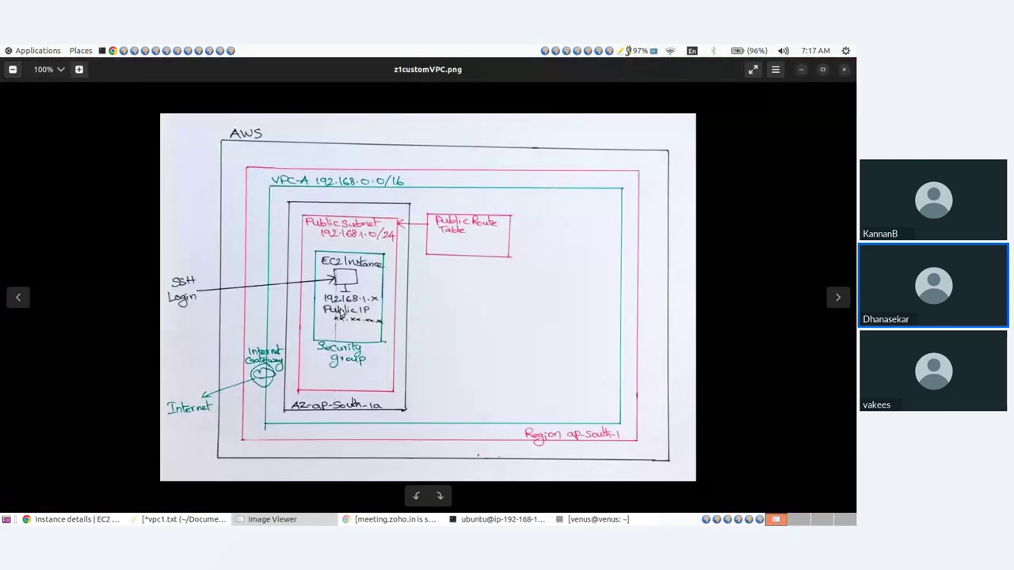
click(840, 300)
click(838, 299)
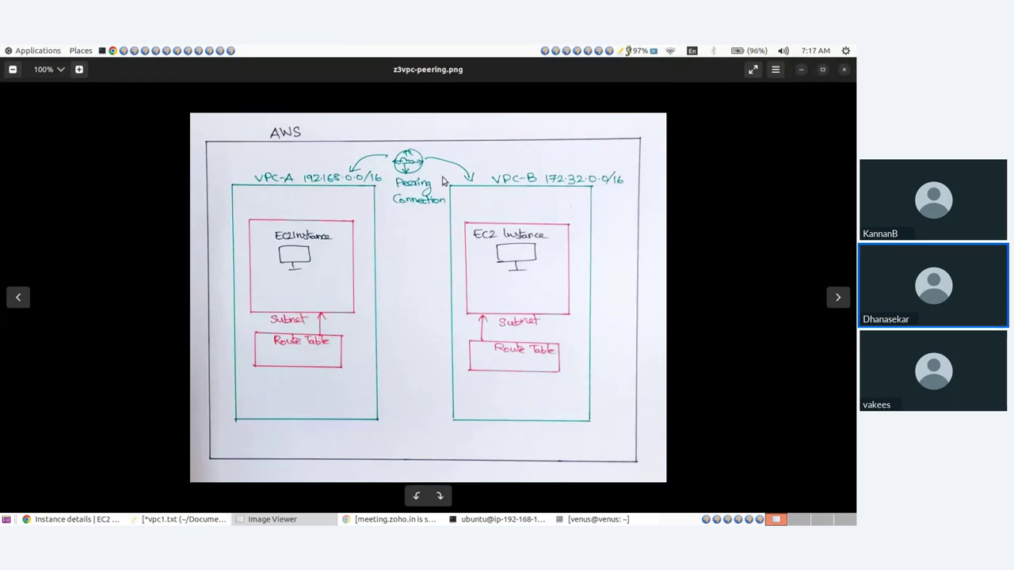
- Switch to the browser's VPC console, open the VPC list and start a new VPC named vpc-B
click(71, 519)
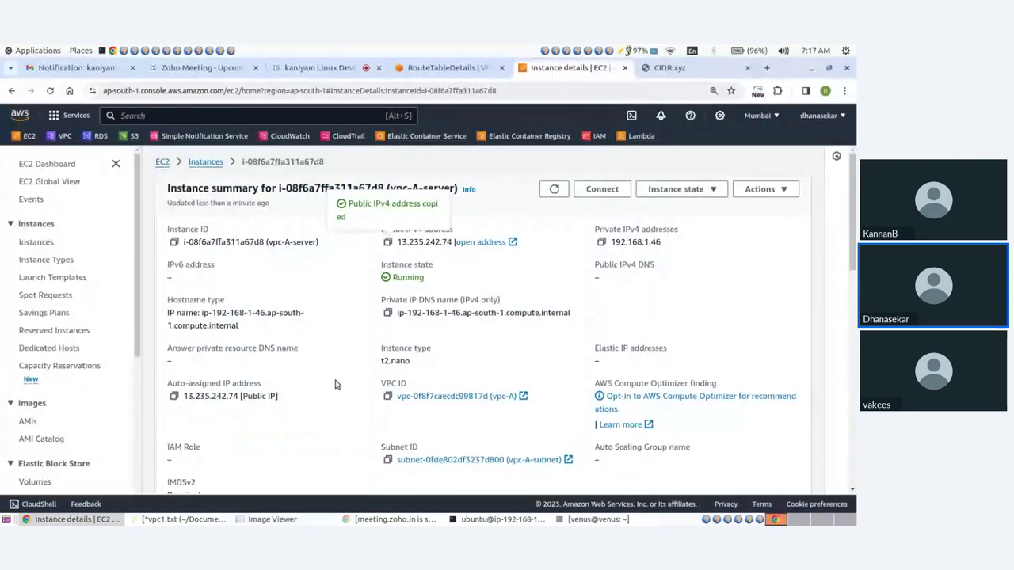
click(445, 72)
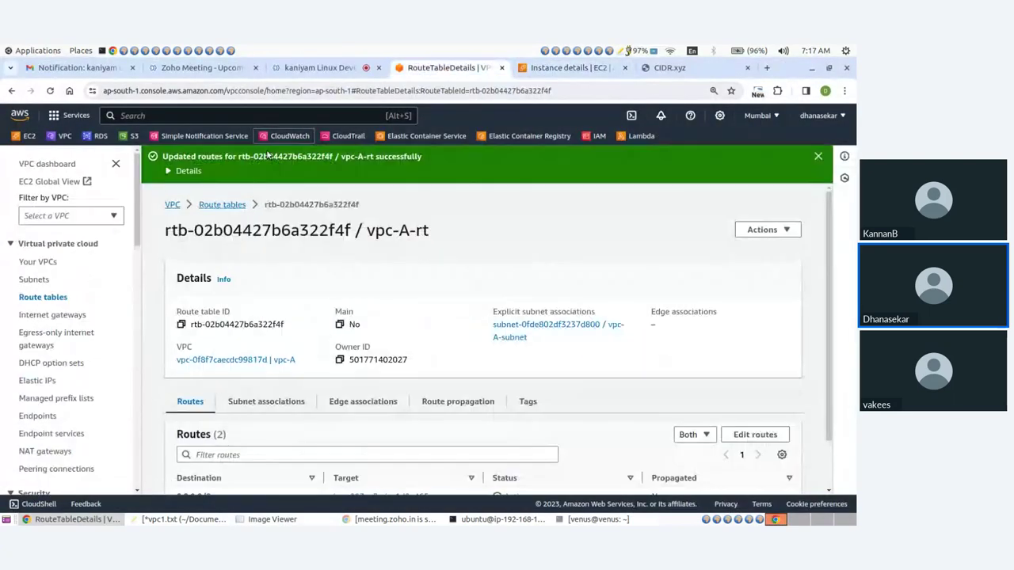
click(38, 261)
click(778, 160)
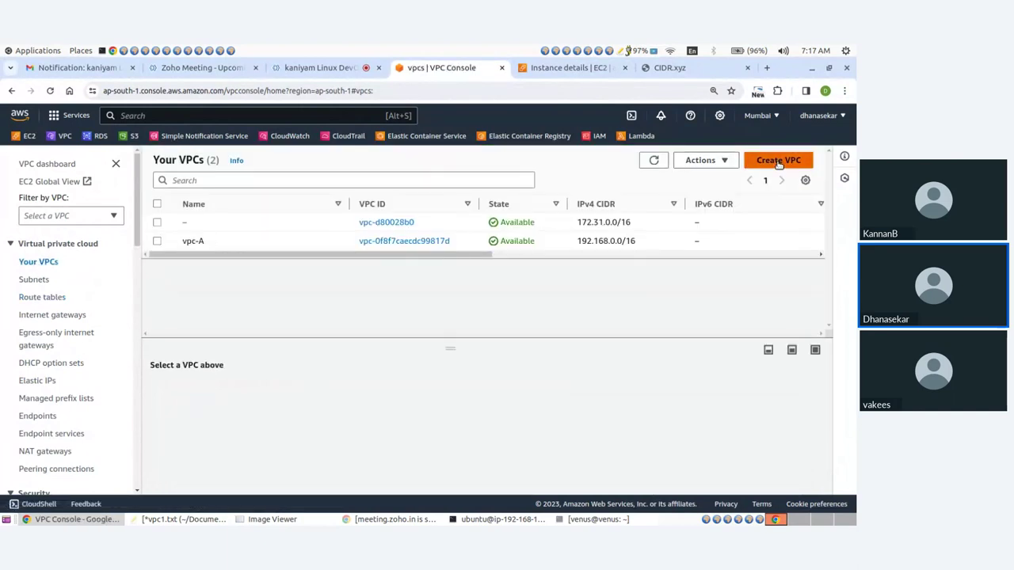
click(89, 356)
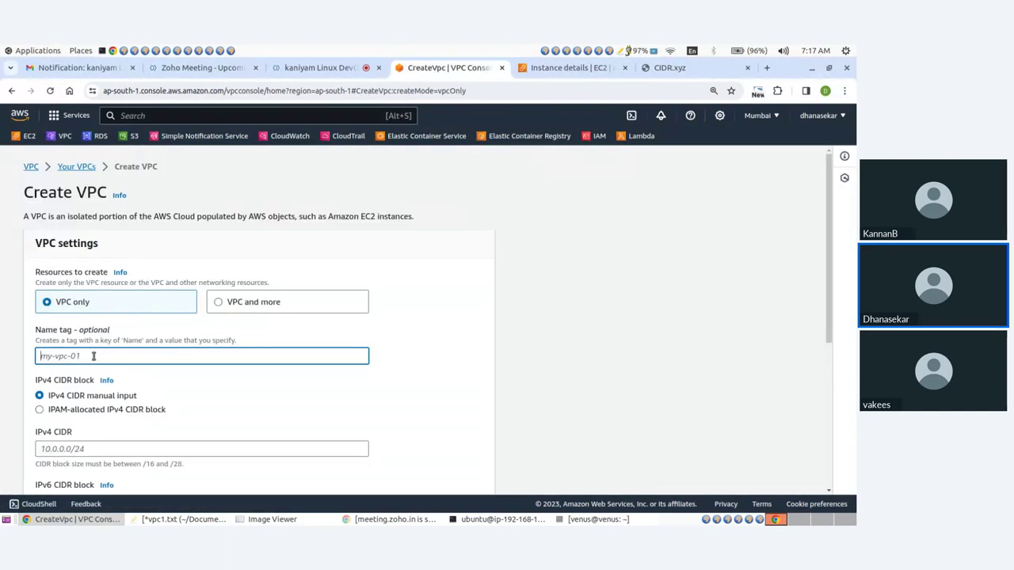
text(vpc-B)
- Set the IPv4 CIDR to 172.32.0.0/16, check it against the peering diagram and create the VPC
scroll(134, 340, down, 3)
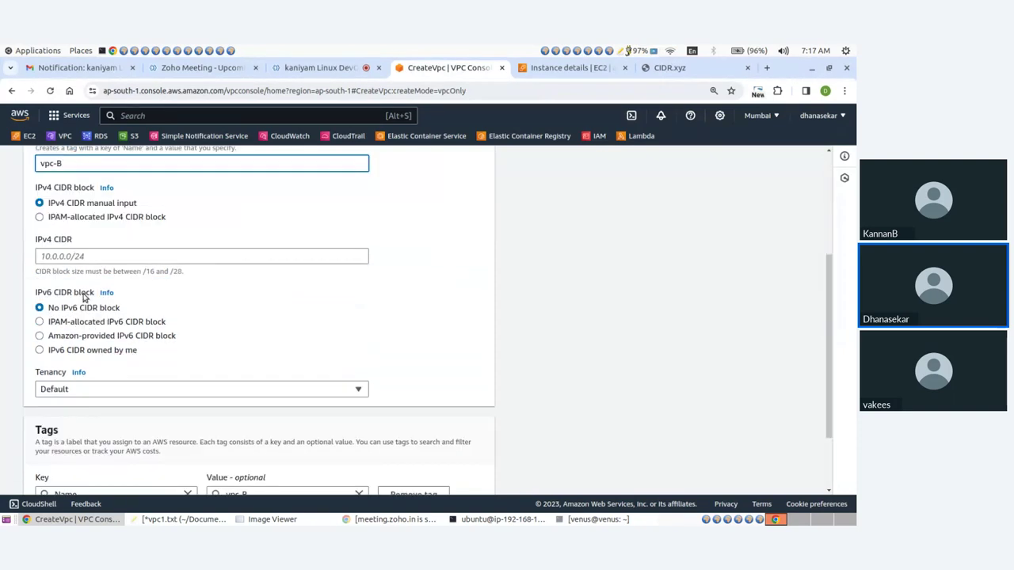
click(86, 256)
text(172)
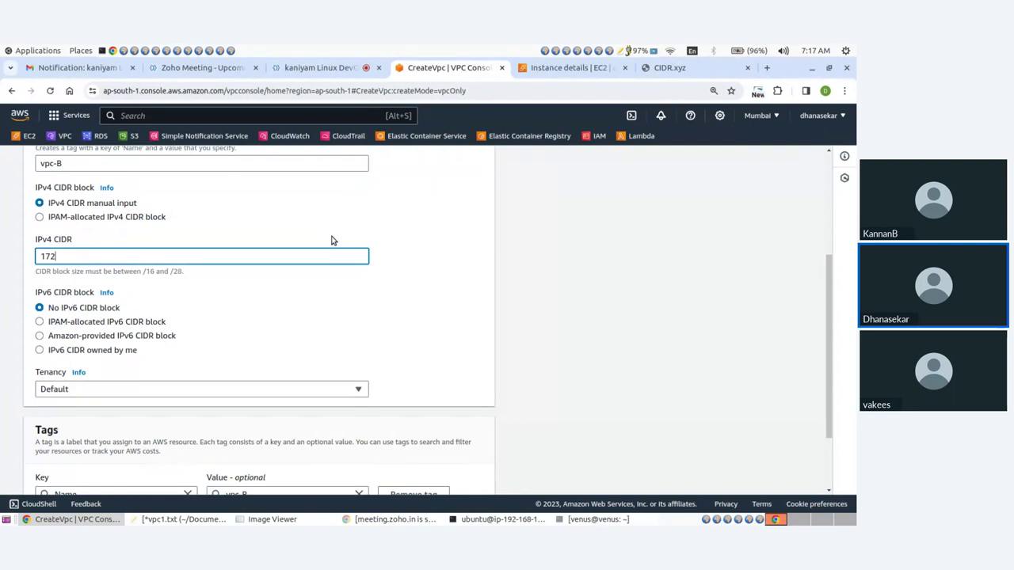
text(.32.0.0/16)
click(442, 222)
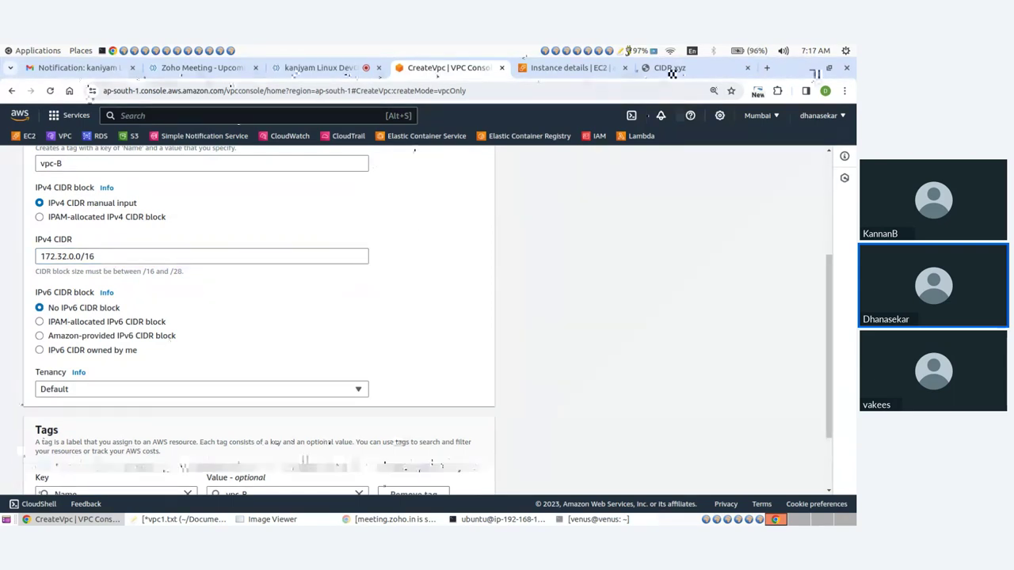
click(272, 519)
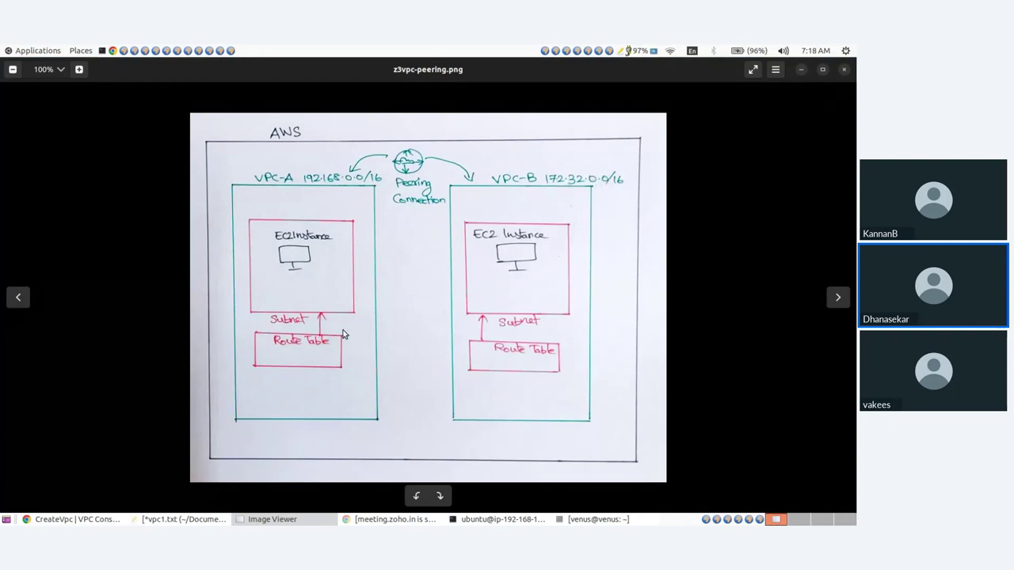
click(269, 521)
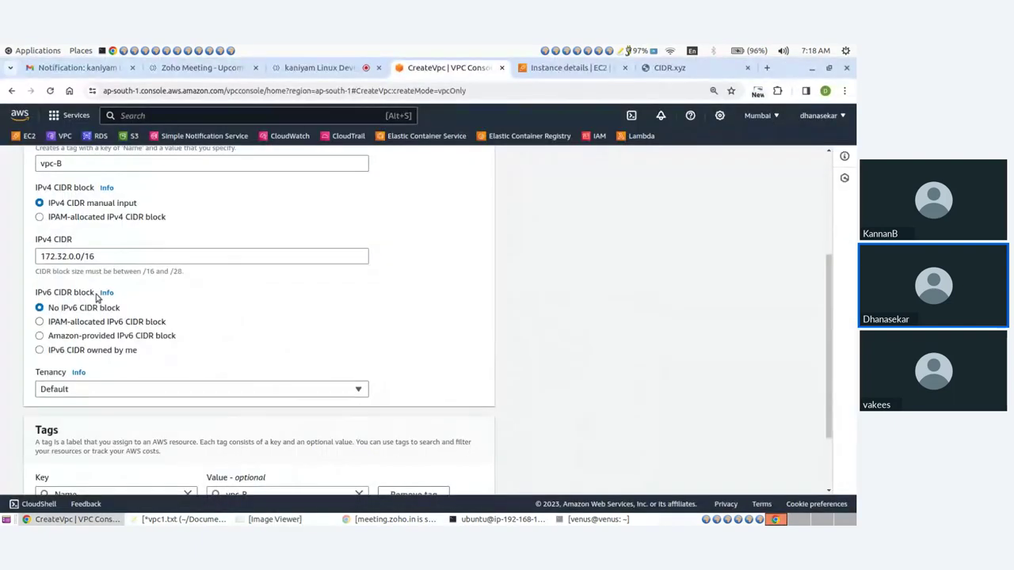
scroll(418, 410, down, 3)
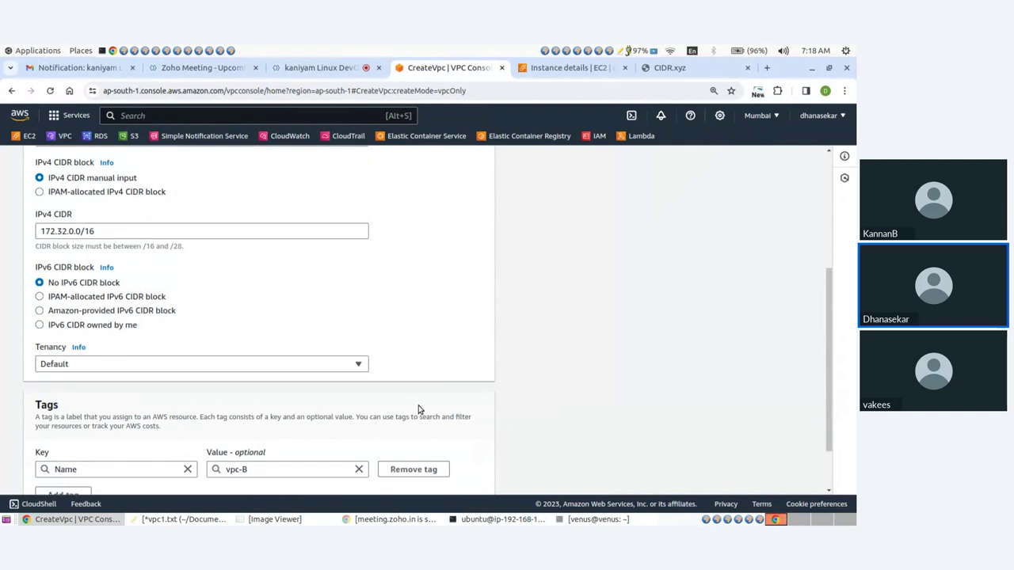
click(458, 479)
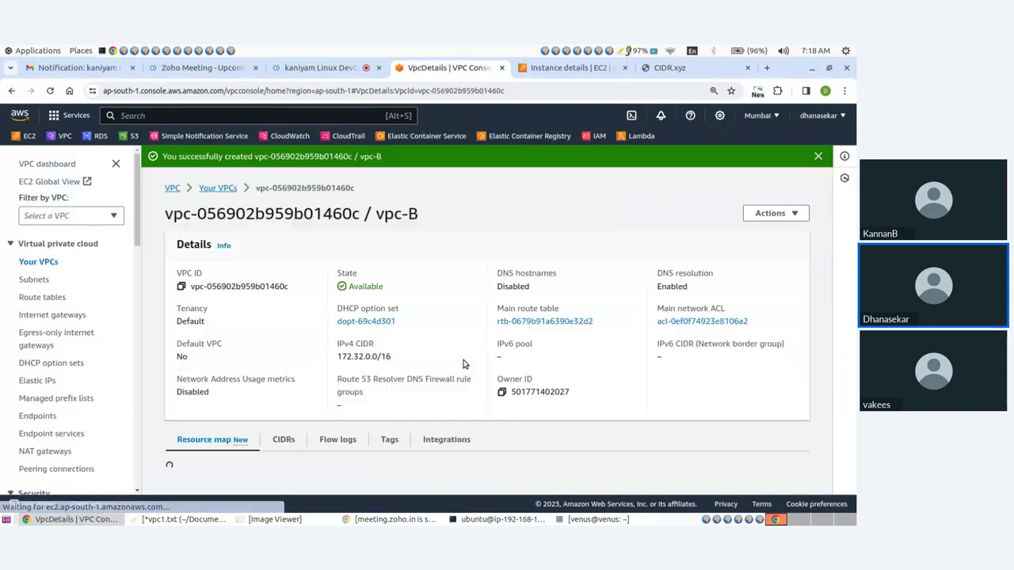
- Start a new subnet in vpc-B and name it vpc-B-subnet
click(32, 282)
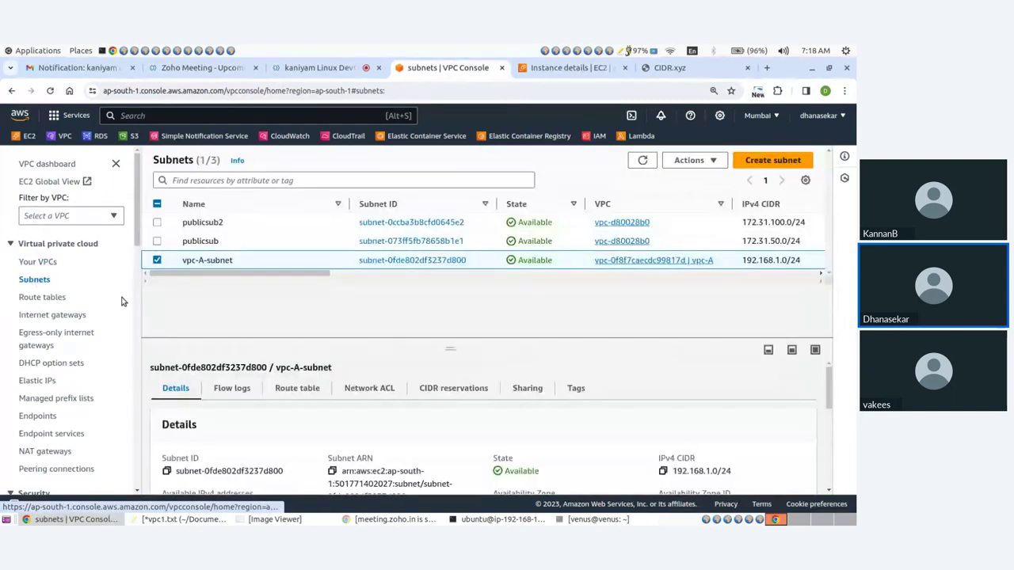
click(773, 162)
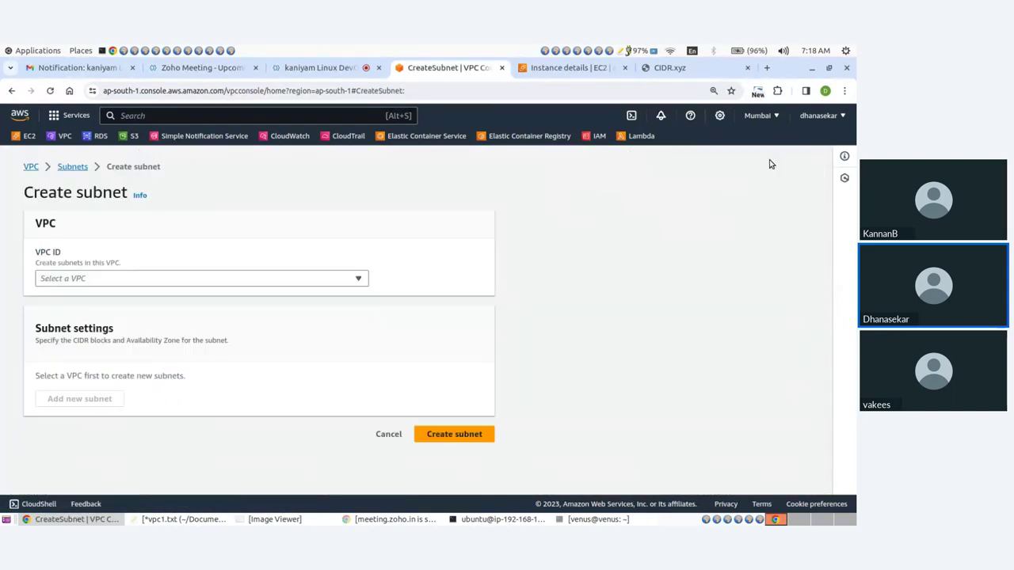
click(160, 283)
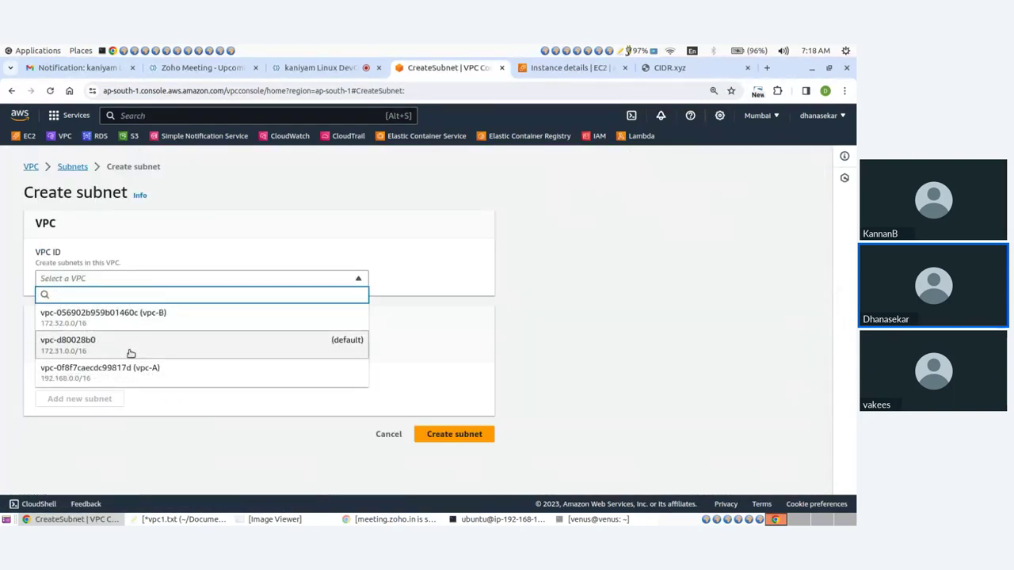
click(157, 315)
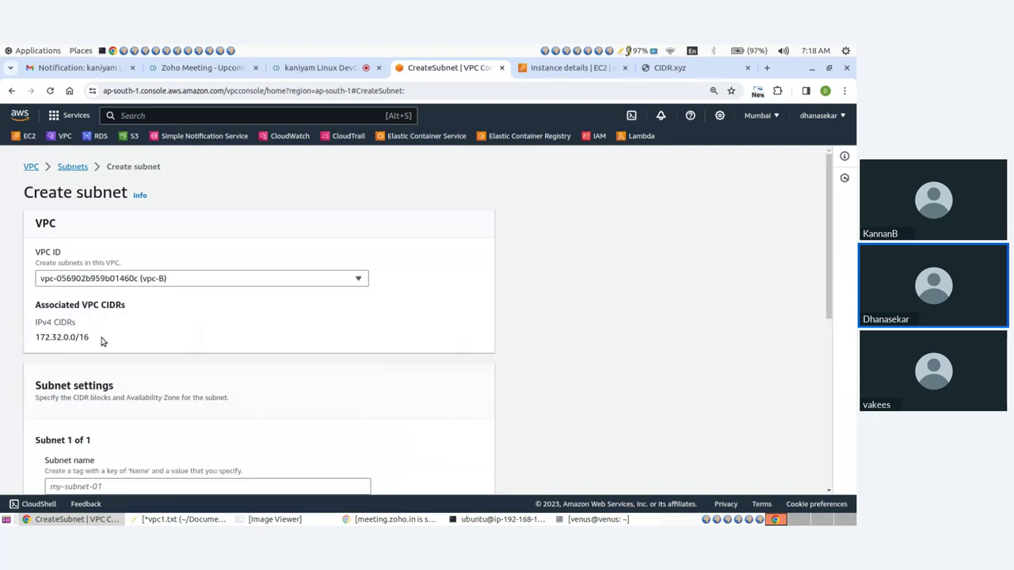
scroll(102, 341, down, 1)
scroll(101, 340, down, 2)
click(96, 294)
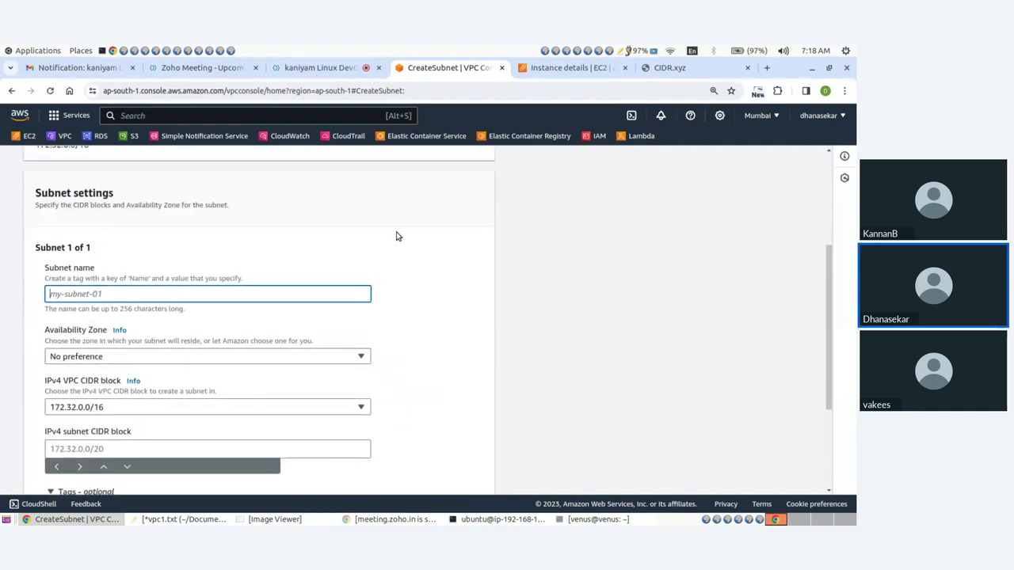
text(vpc-B-subnet)
- Set the subnet's availability zone to ap-south-1a and its IPv4 CIDR block to 172.32.1.0/24, and create it
scroll(281, 296, down, 2)
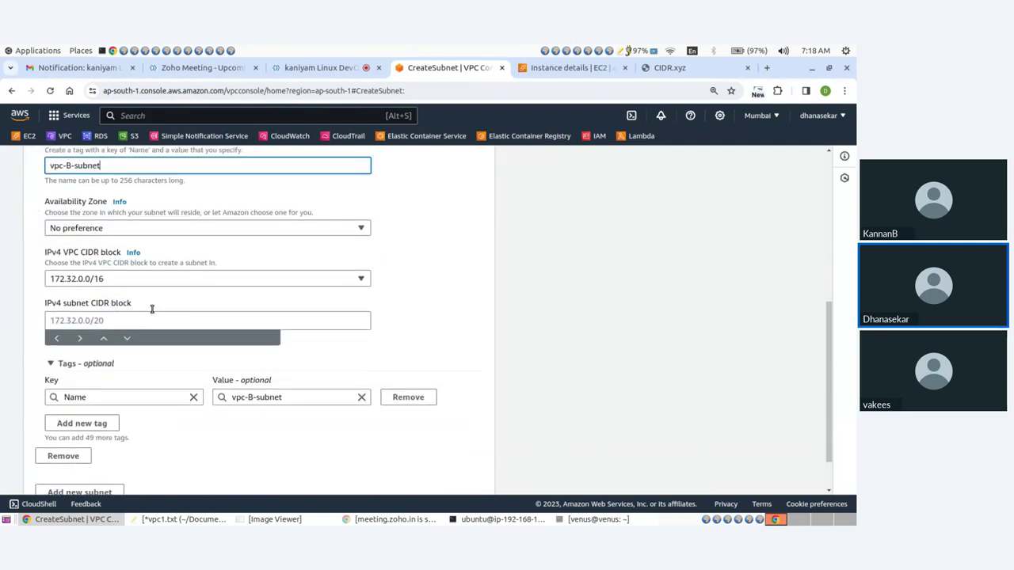
click(130, 228)
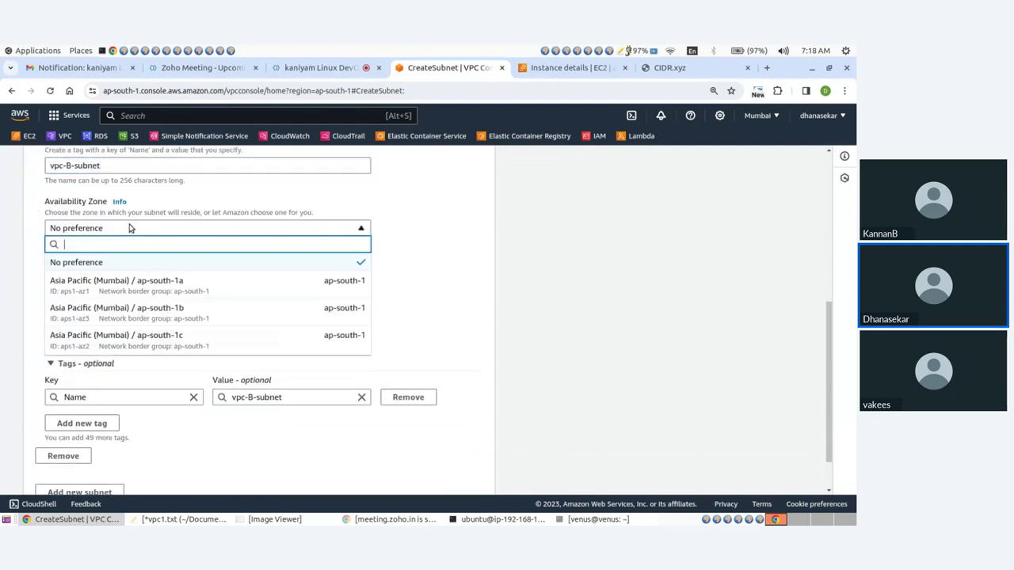
click(181, 285)
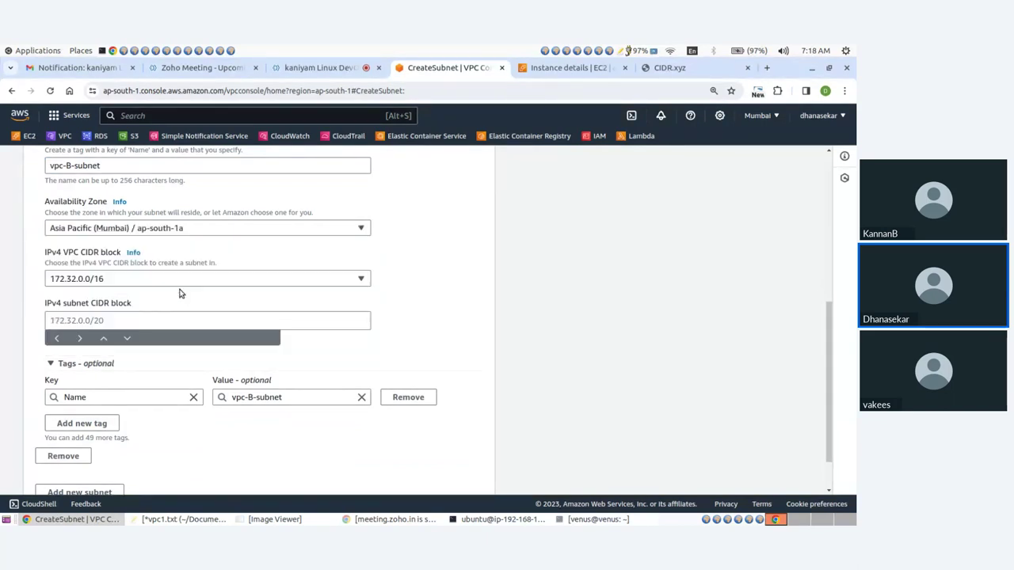
click(112, 319)
text(172)
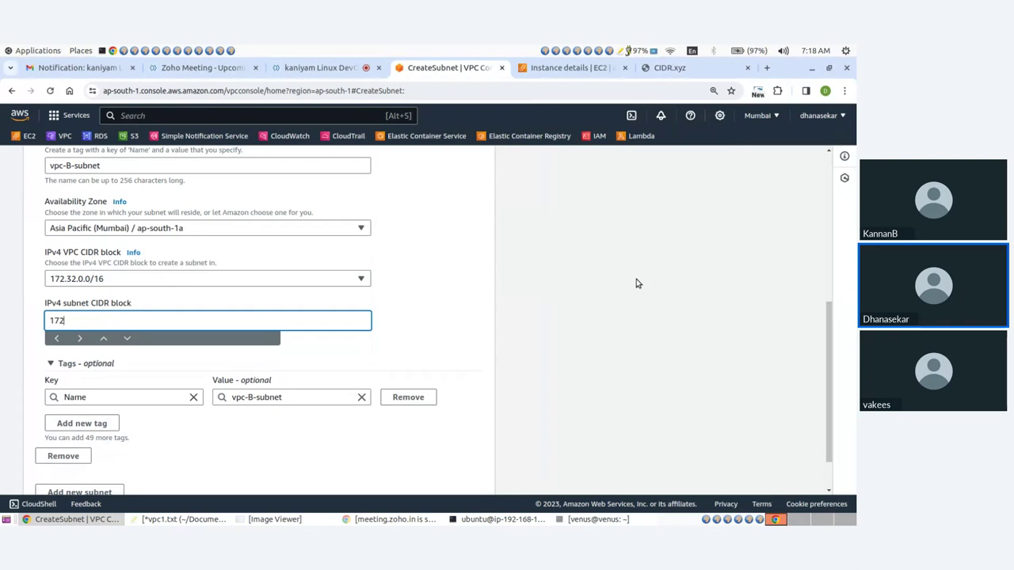
text(.3)
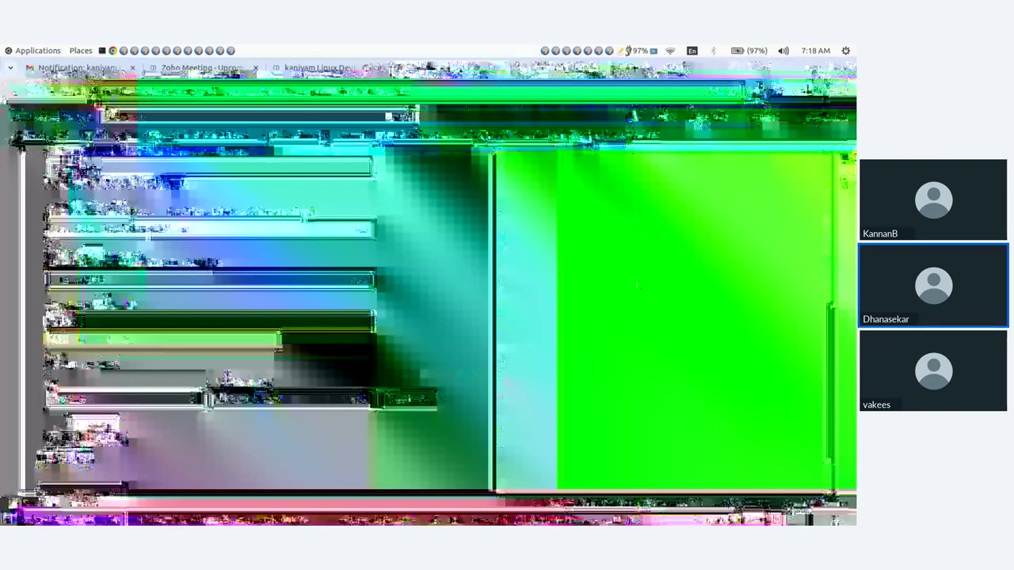
text(2.)
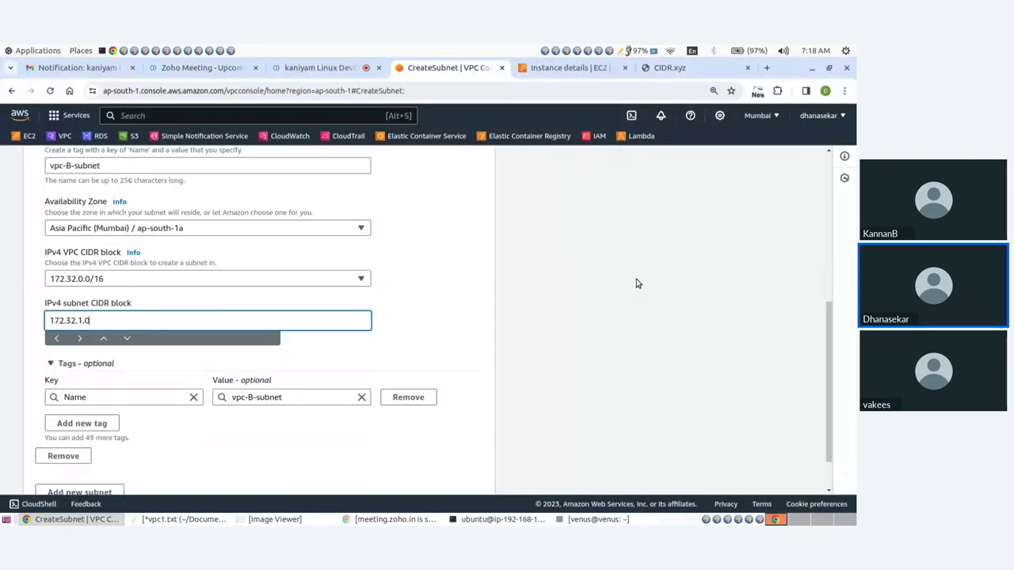
text(1.0/24)
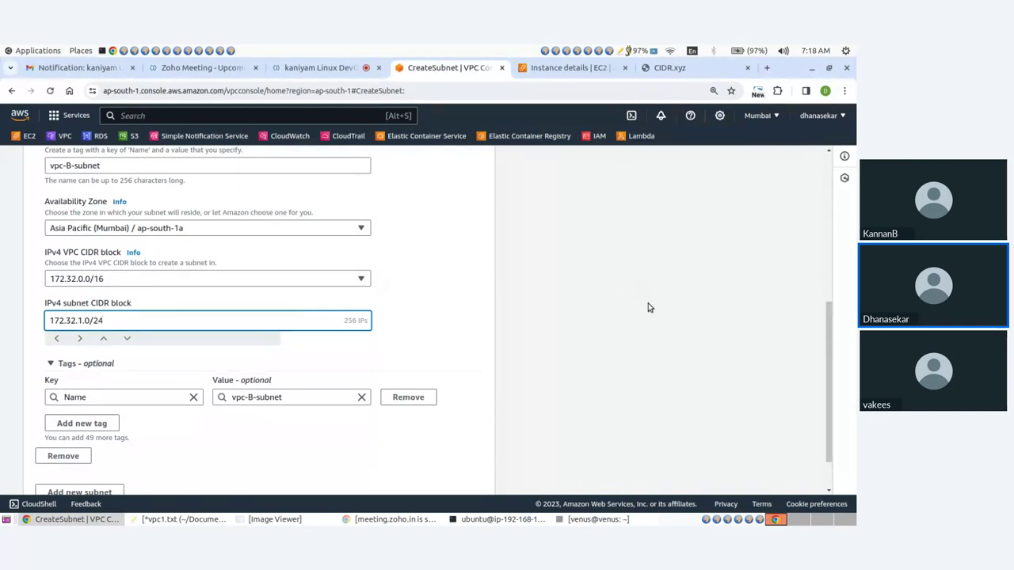
click(478, 326)
scroll(340, 348, down, 2)
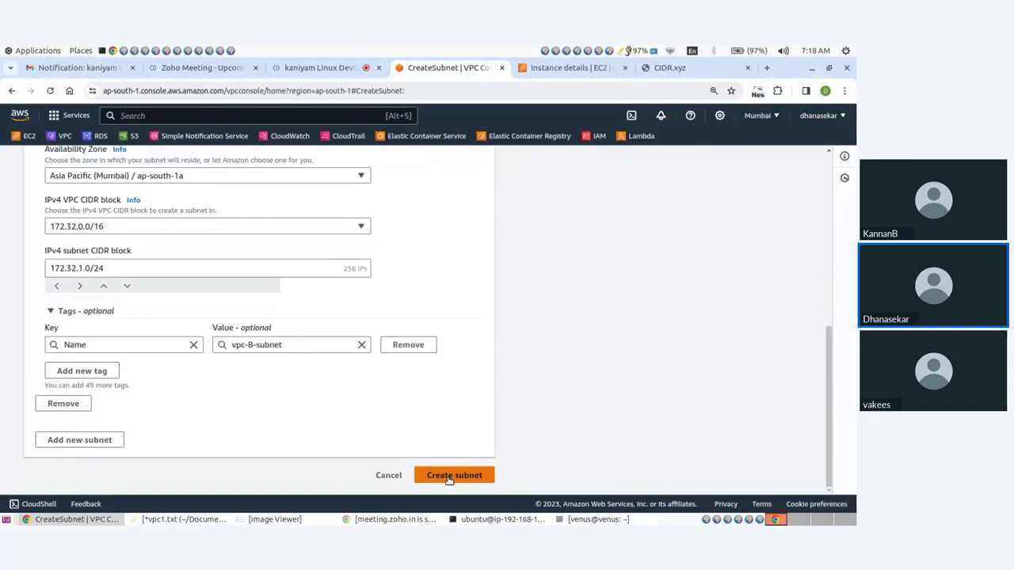
click(453, 476)
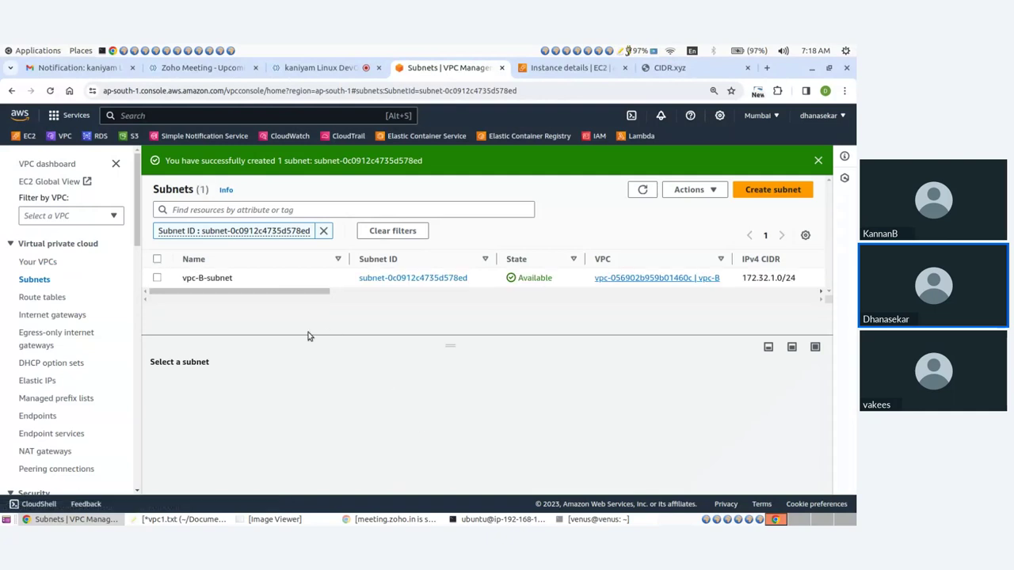
- Create a route table named vpc-B-rt in vpc-B
click(55, 298)
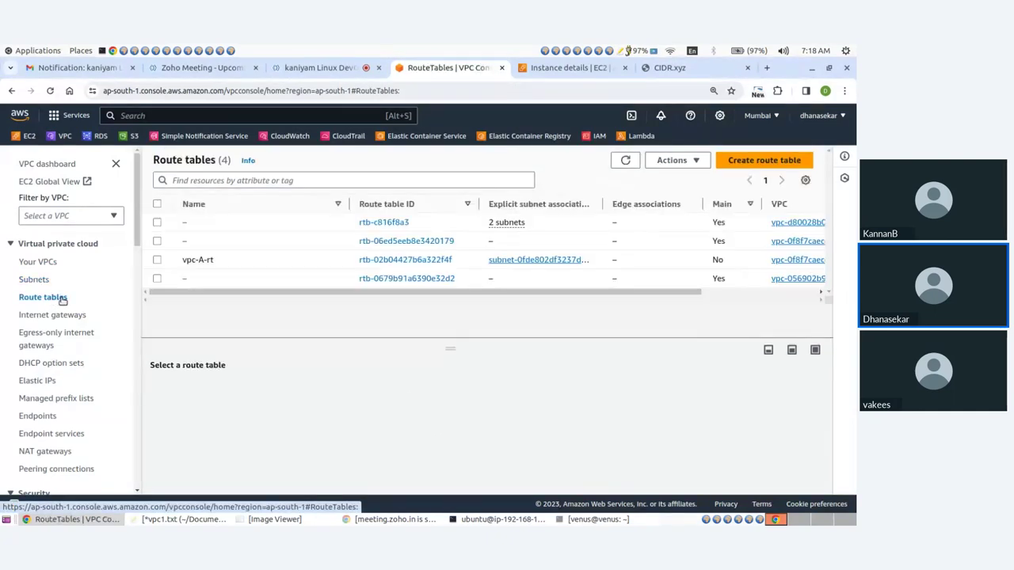
click(751, 163)
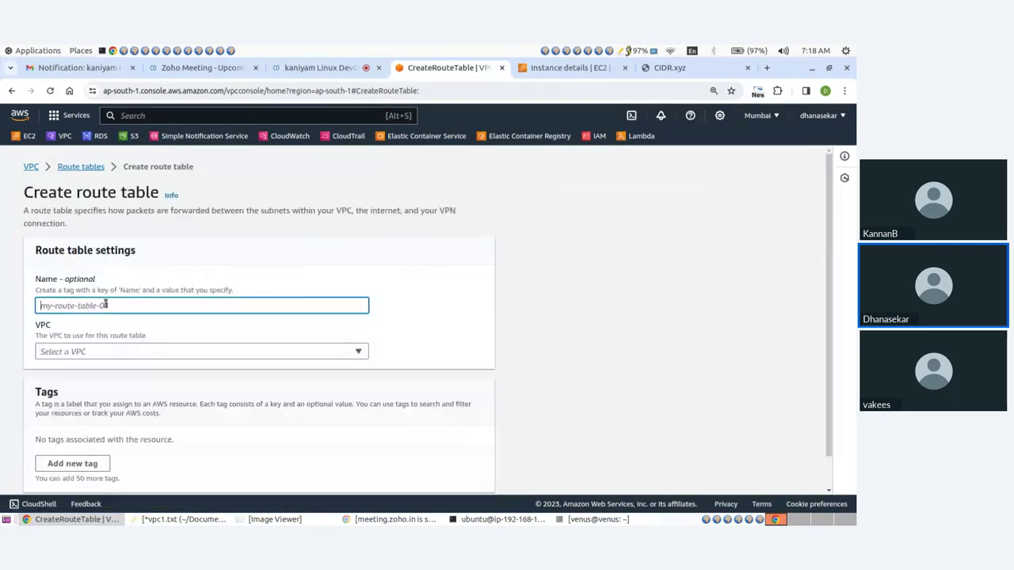
text(vpc-)
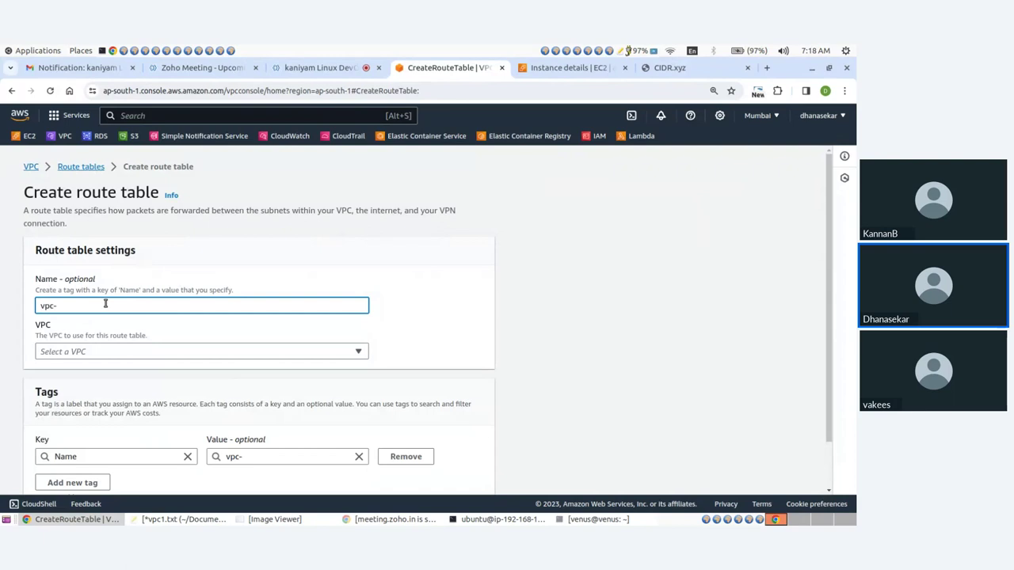
text(B-rt)
click(163, 343)
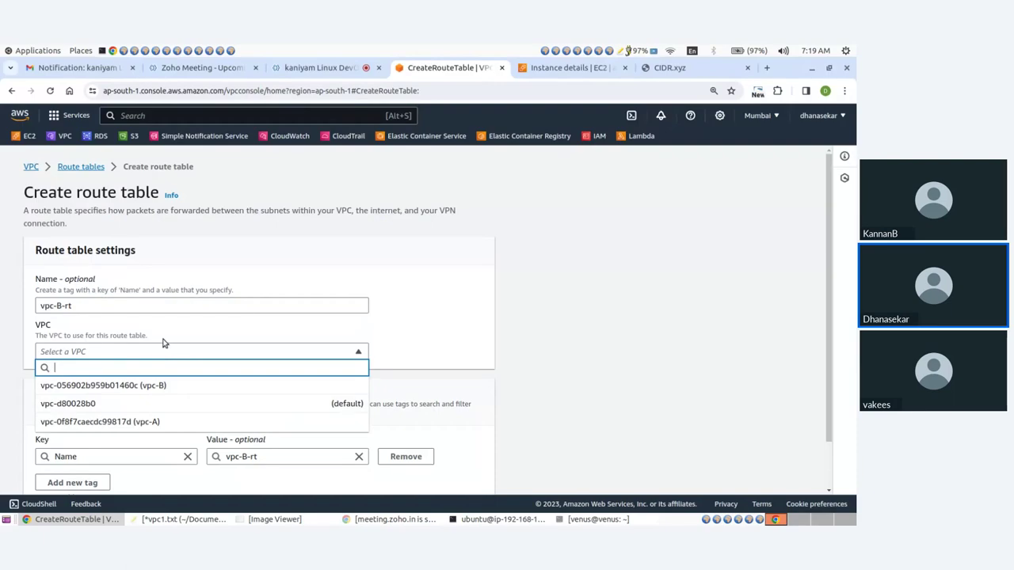
click(153, 386)
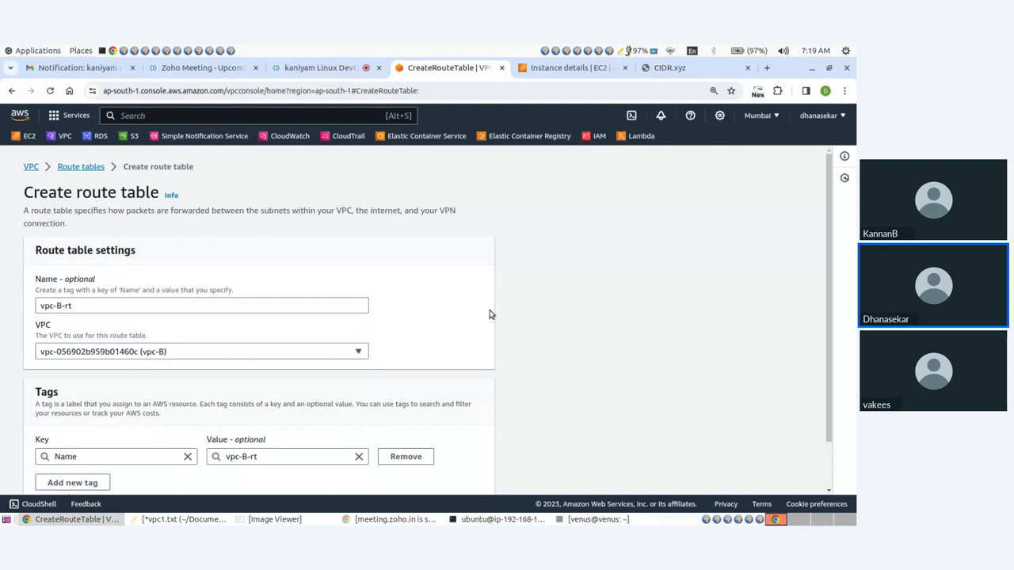
scroll(358, 321, down, 2)
click(443, 481)
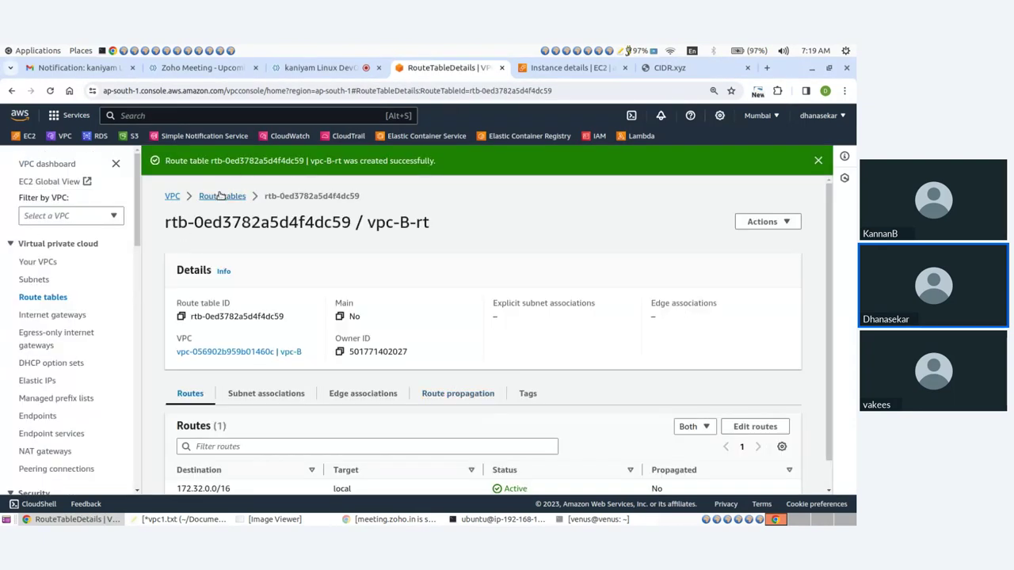
- Associate vpc-B-subnet with the vpc-B-rt route table and save the association
click(221, 196)
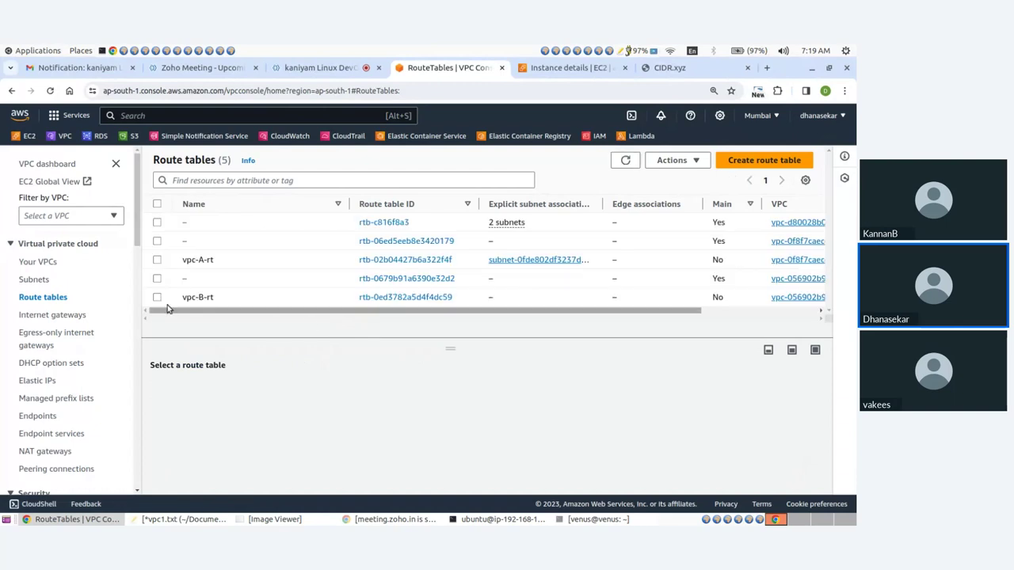
click(156, 298)
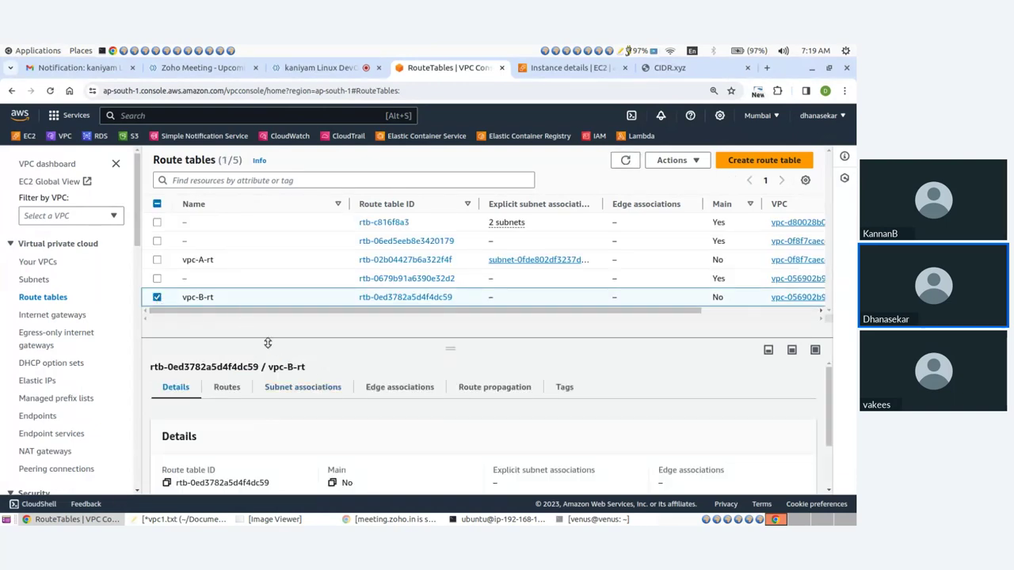
click(309, 392)
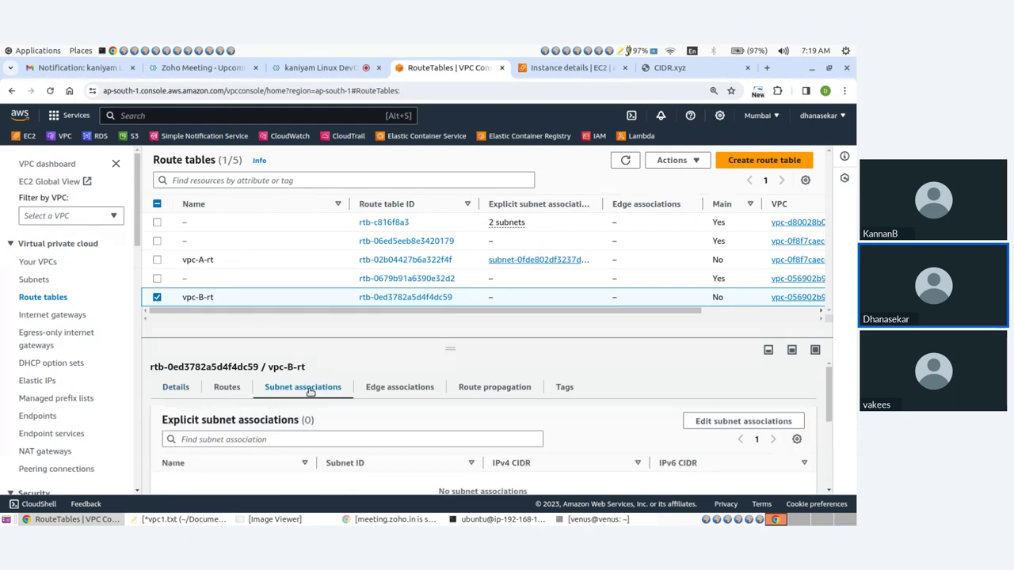
click(726, 422)
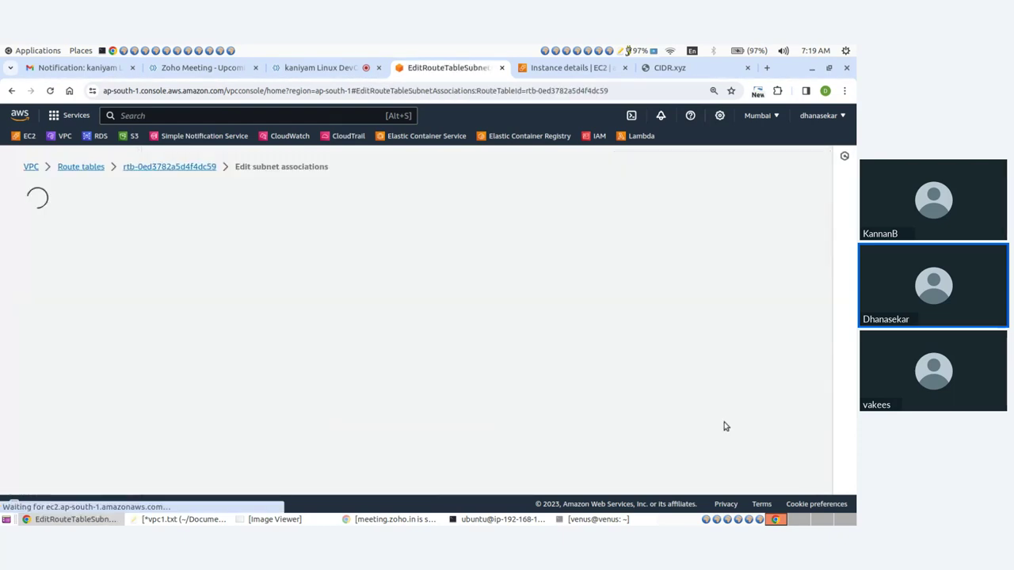
click(39, 300)
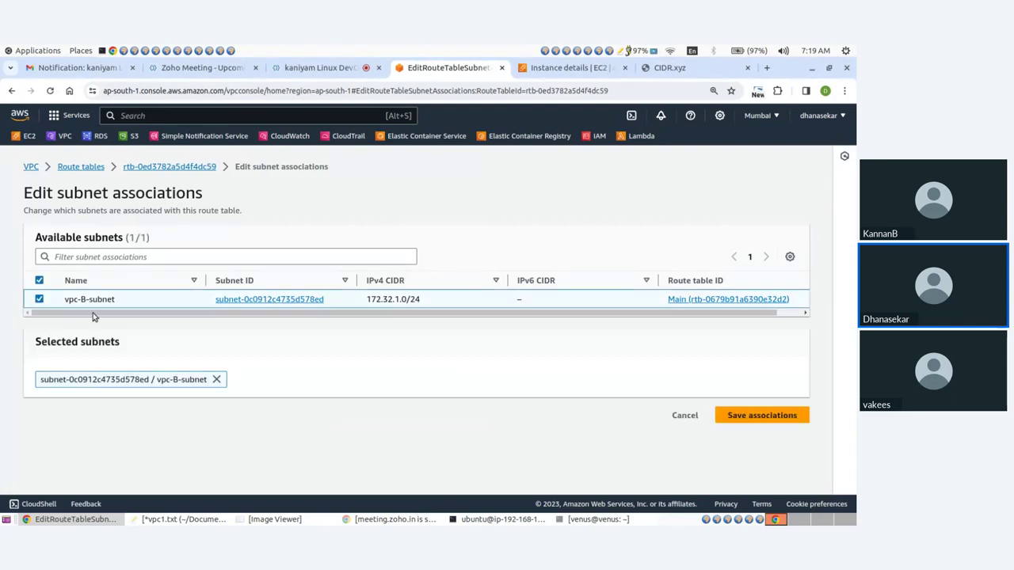
click(750, 417)
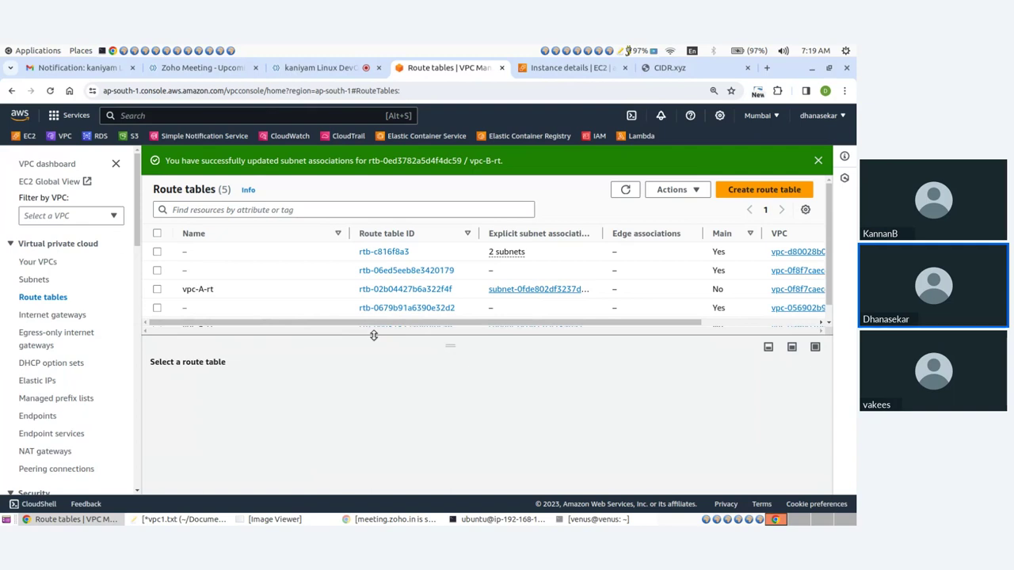
drag(373, 335, 303, 385)
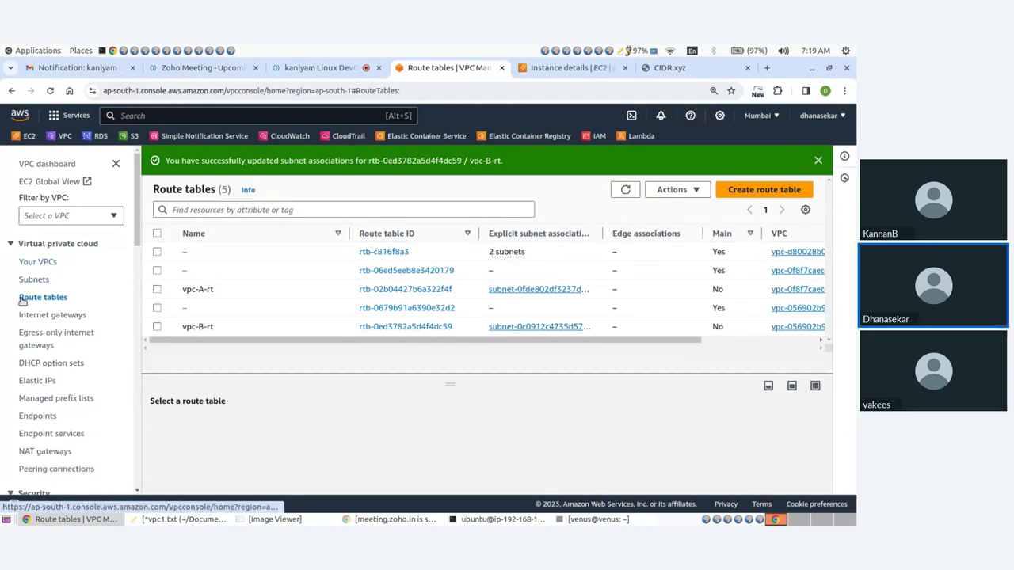
- Start launching a new EC2 instance, glance at the peering diagram, and name the instance vpc-B-server
click(559, 68)
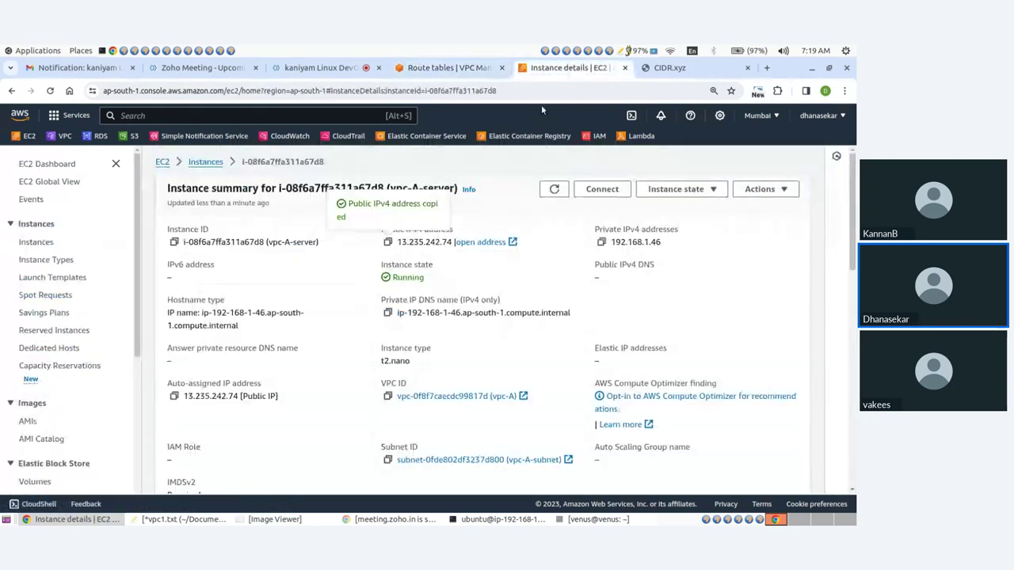
click(205, 162)
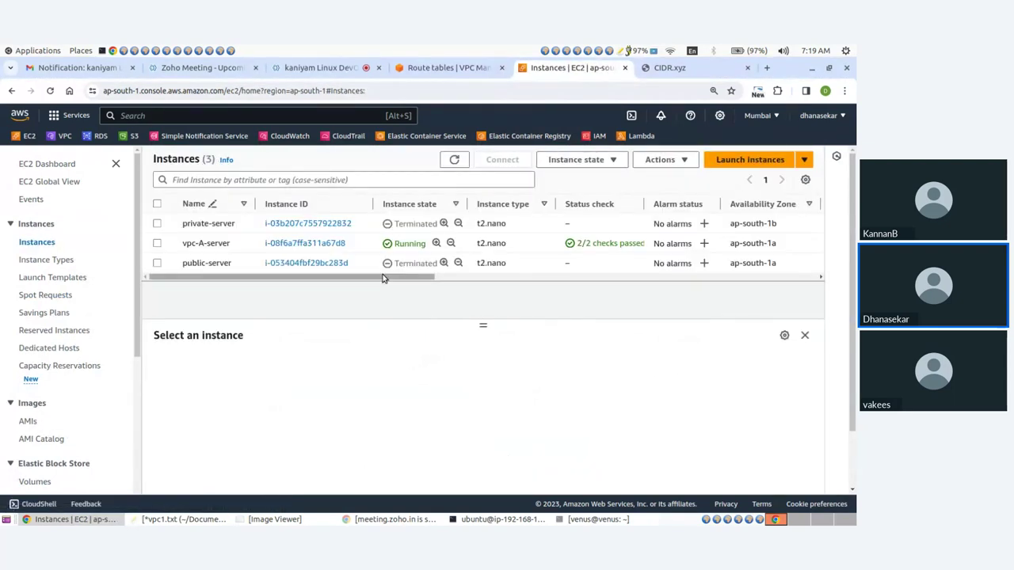
click(455, 161)
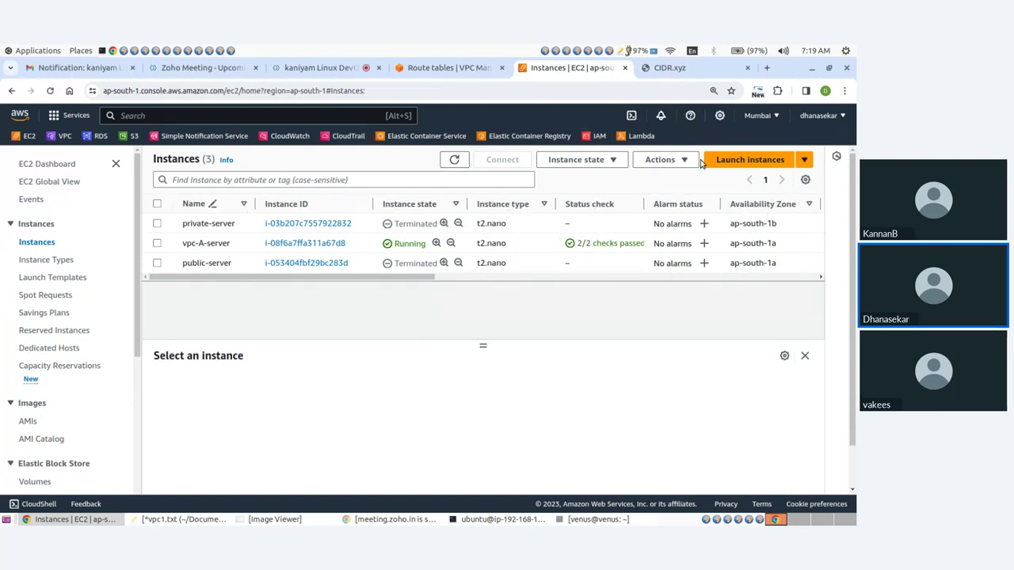
click(740, 160)
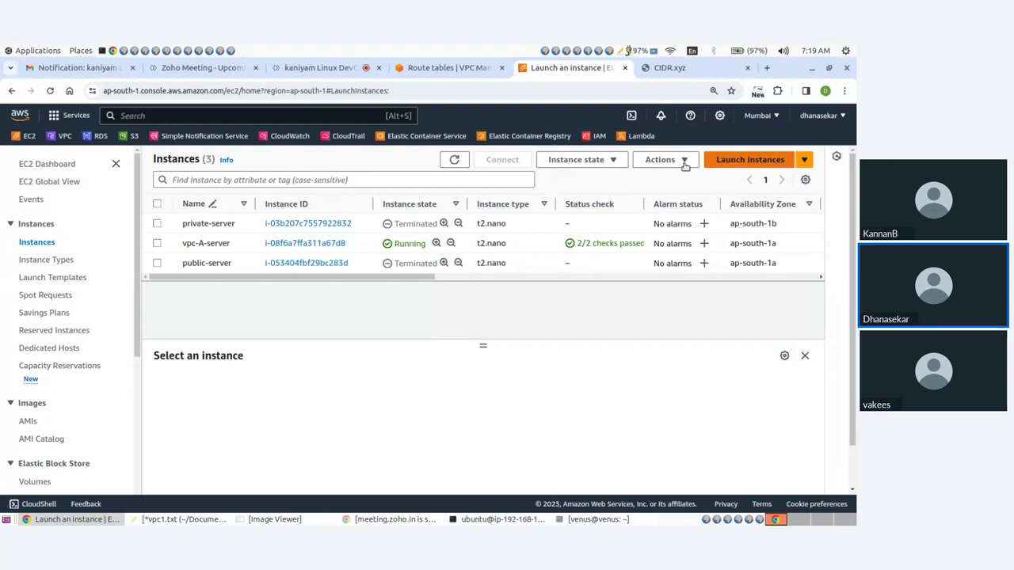
click(252, 519)
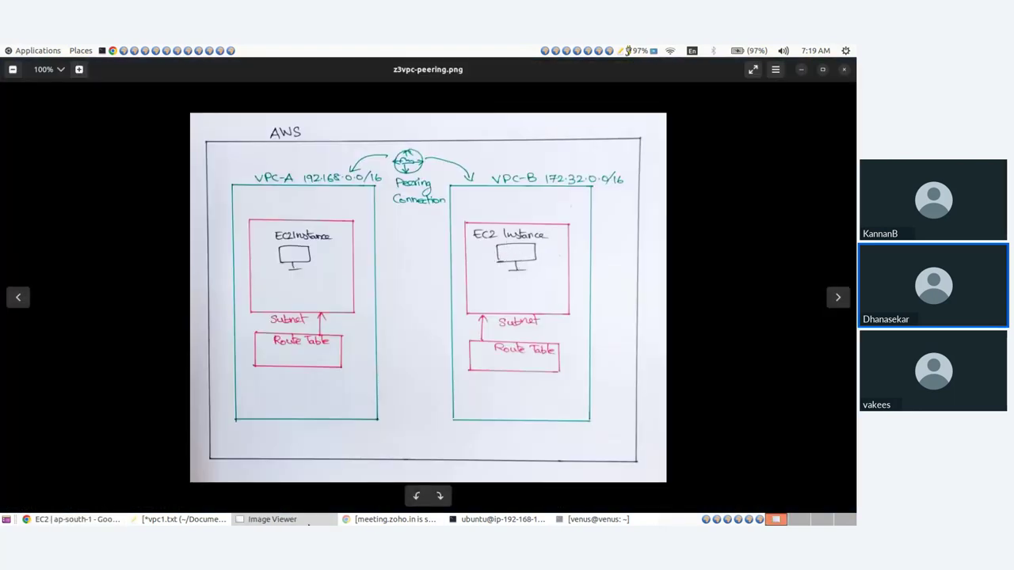
click(309, 523)
click(131, 321)
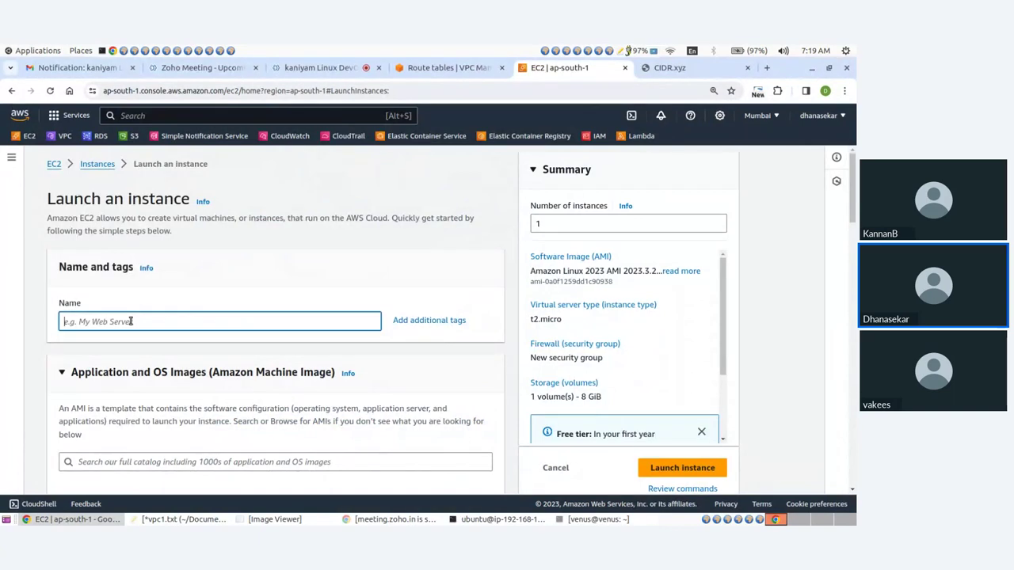
text(vpc-B-server)
- Choose the Ubuntu Server 22.04 LTS image and the t2.nano instance type for vpc-B-server
scroll(198, 317, down, 3)
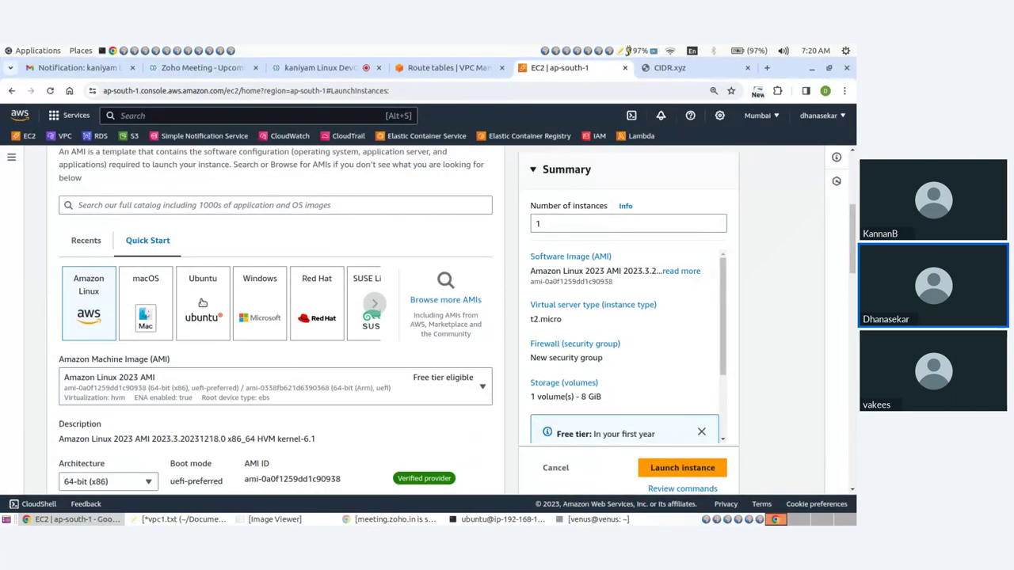
click(202, 303)
scroll(204, 297, down, 4)
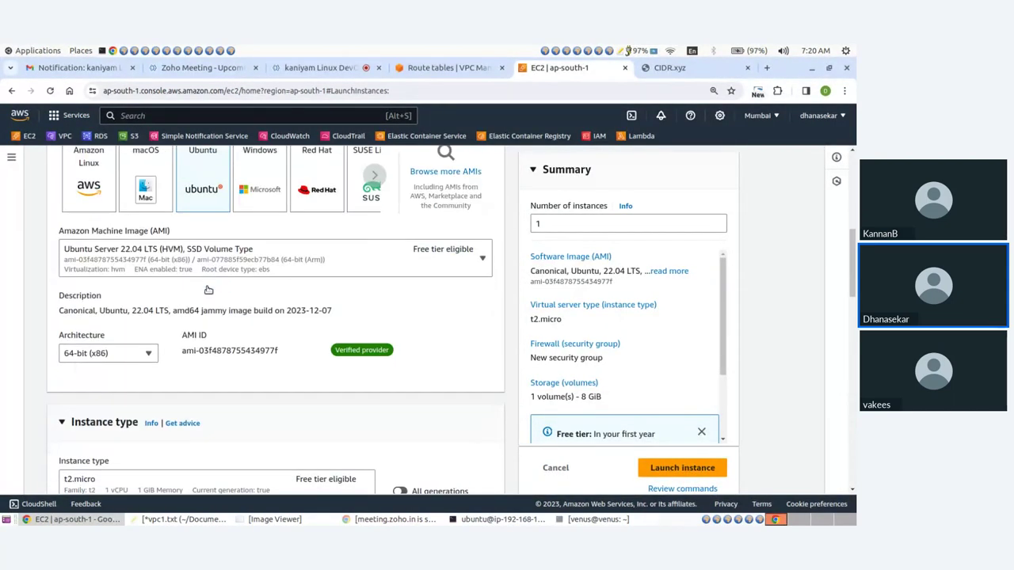
click(149, 315)
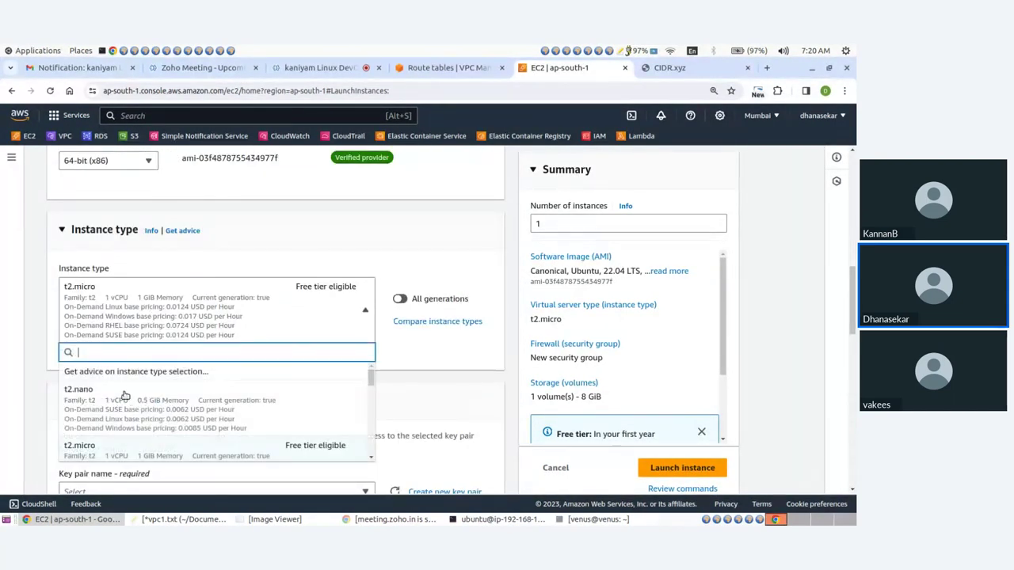
click(131, 400)
- Select the existing key pair mykey for logging in to the instance
scroll(207, 368, down, 2)
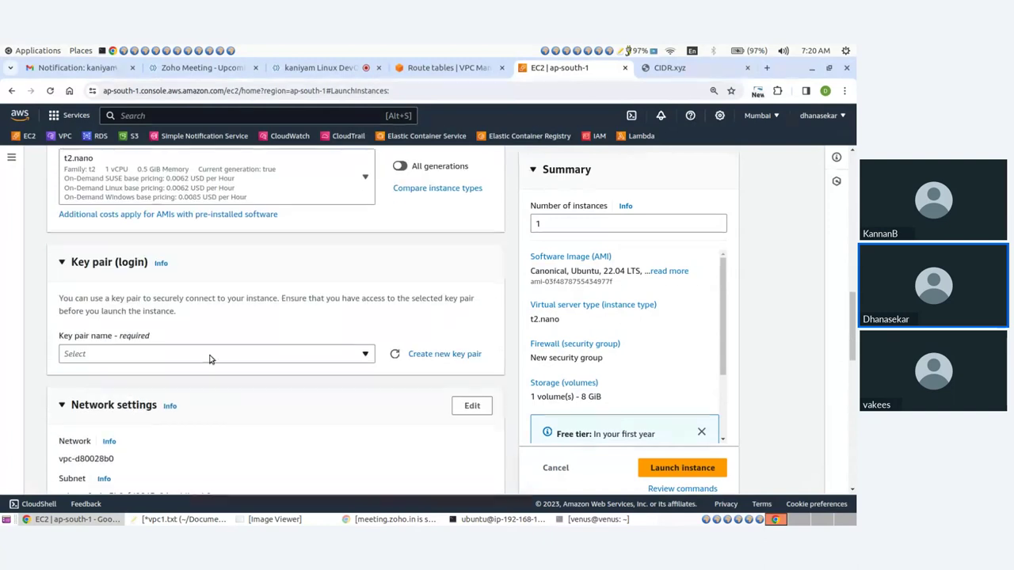
click(134, 354)
click(103, 412)
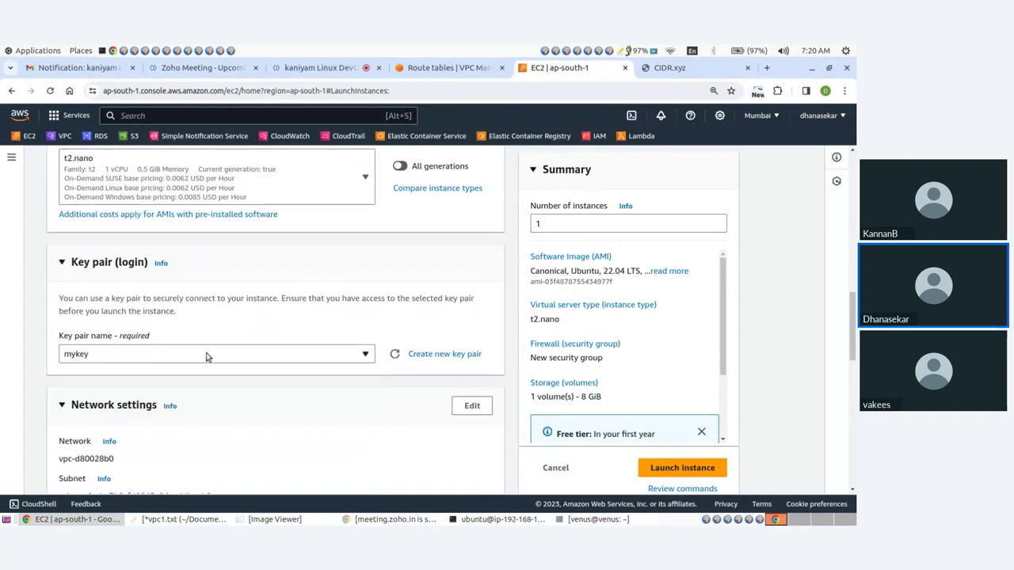
- Edit the instance's network settings to place it in vpc-B on vpc-B-subnet
scroll(208, 356, down, 2)
click(471, 278)
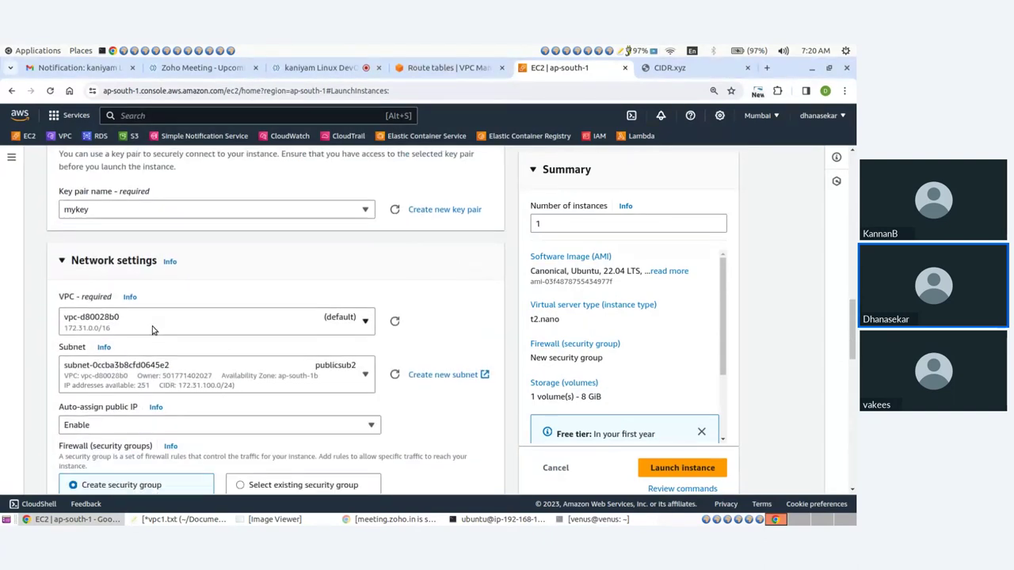
scroll(151, 325, down, 2)
click(136, 210)
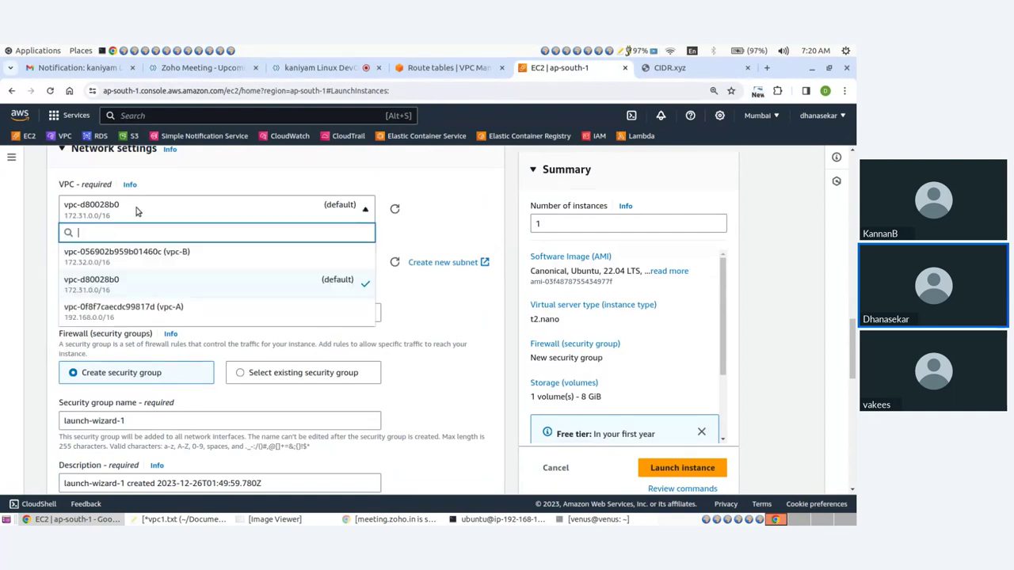
click(150, 257)
click(150, 260)
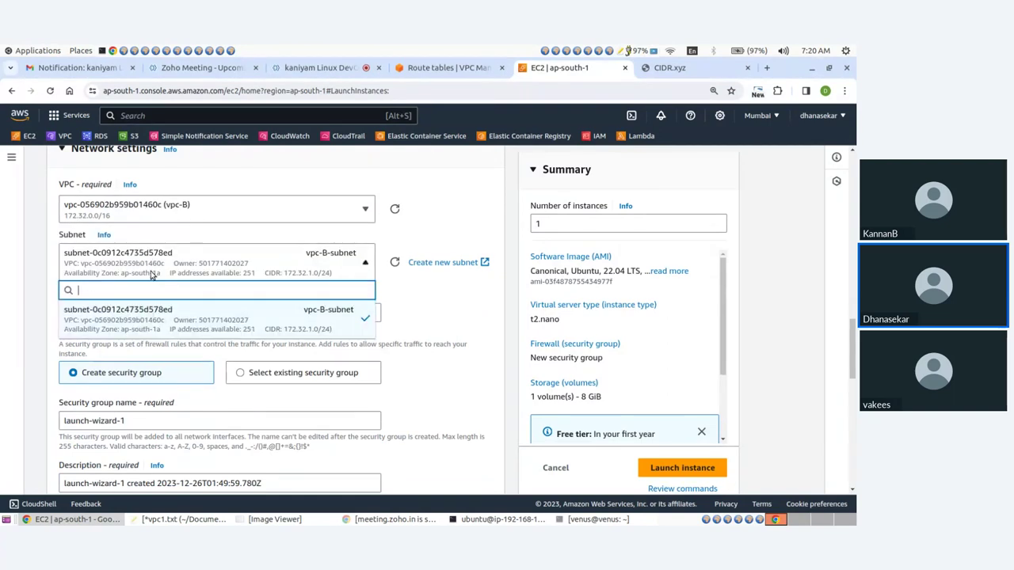
click(325, 320)
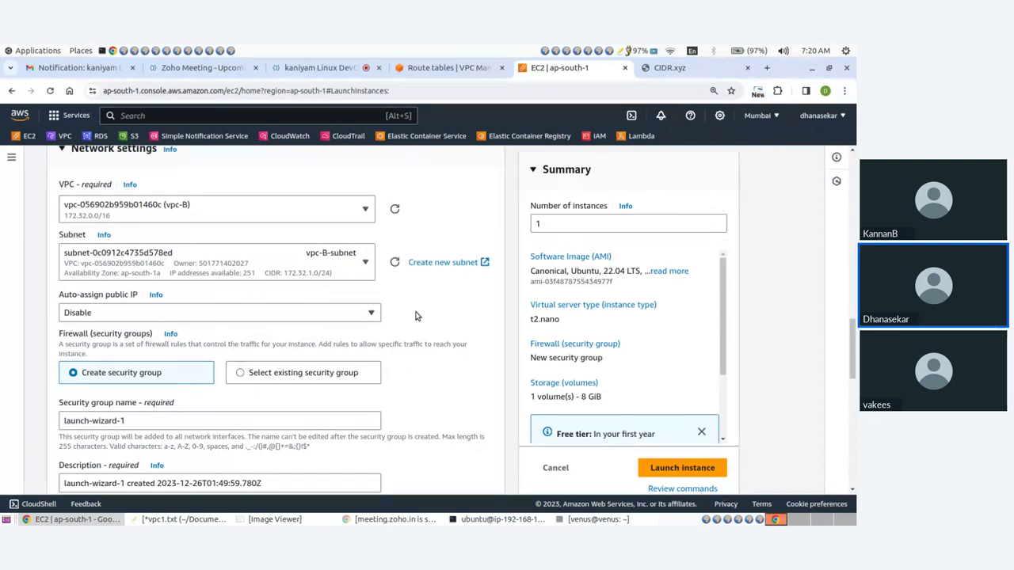
- Name the new security group kan-sg2, launch the instance and return to the instances list
scroll(140, 401, down, 1)
click(135, 360)
drag(135, 359, 24, 363)
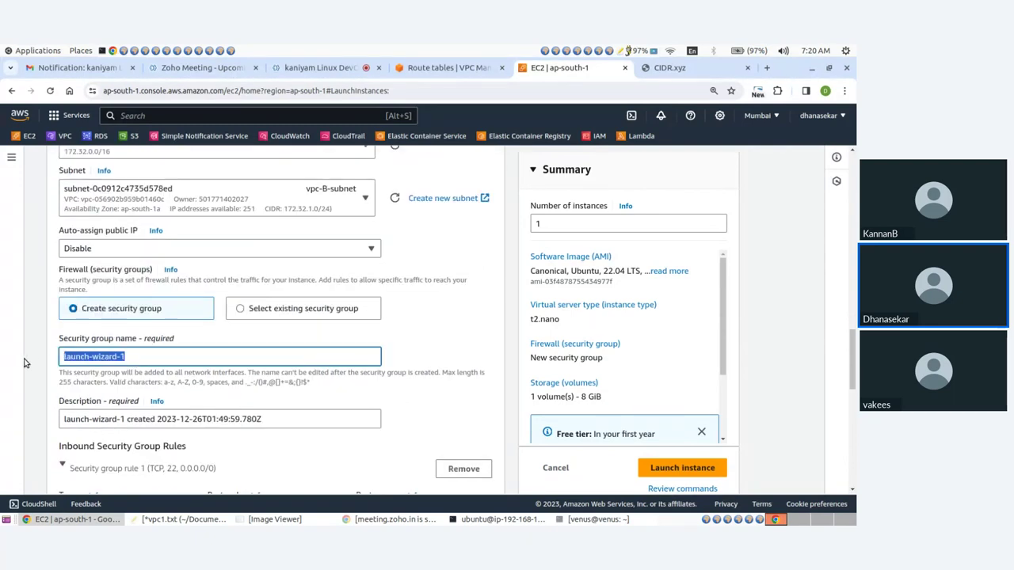
text(kan-sg2)
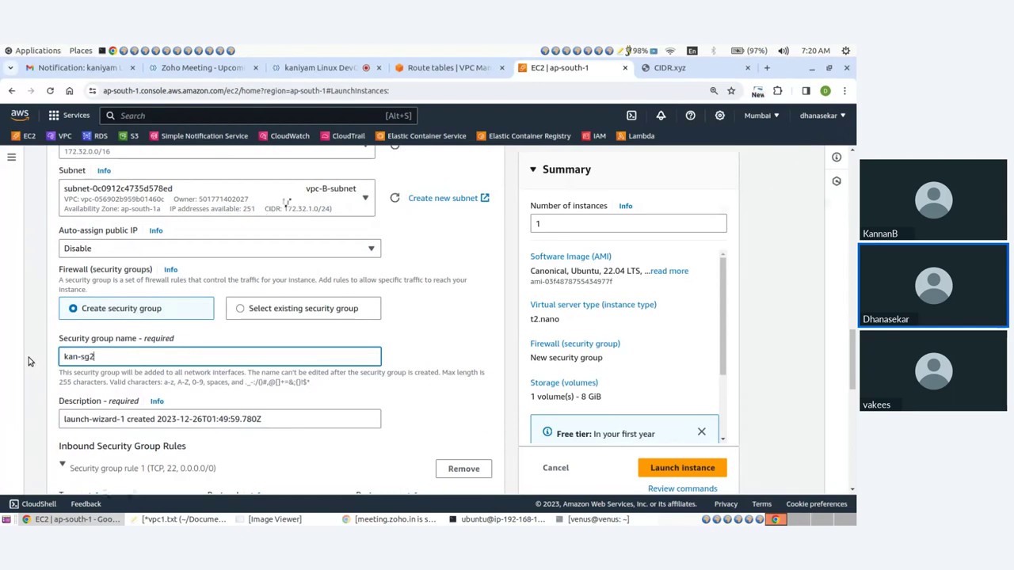
scroll(437, 332, down, 7)
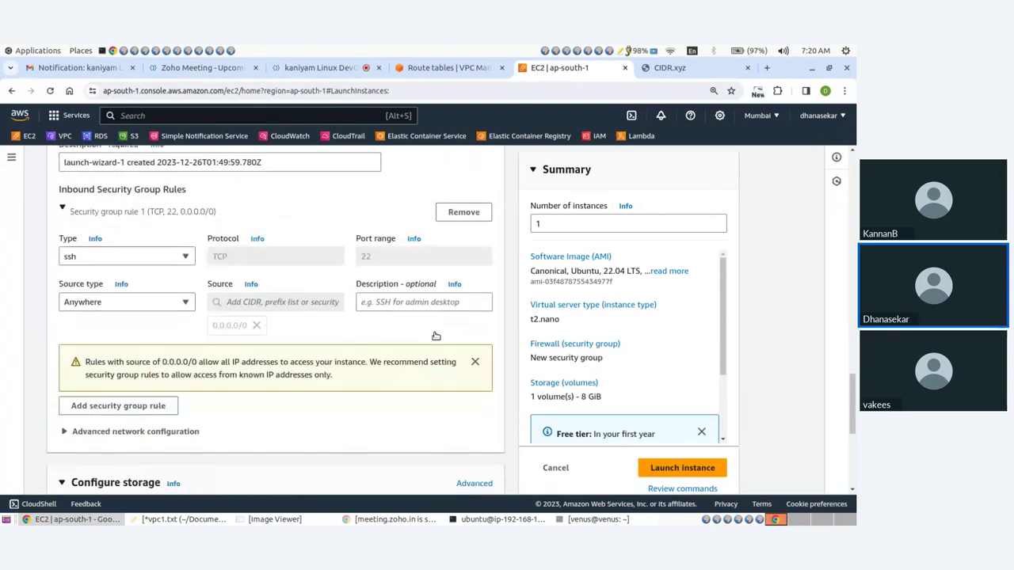
scroll(425, 343, down, 2)
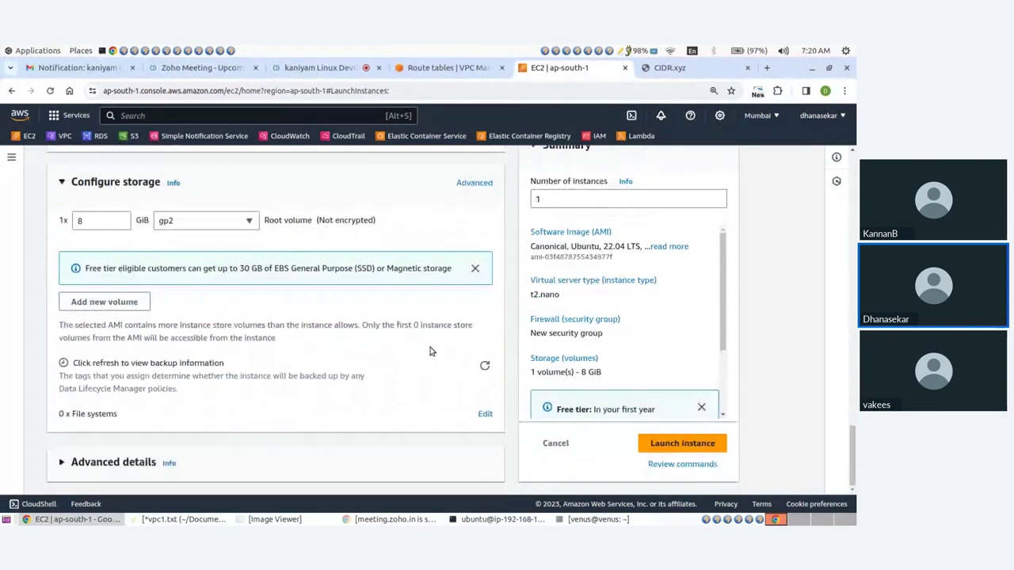
click(692, 445)
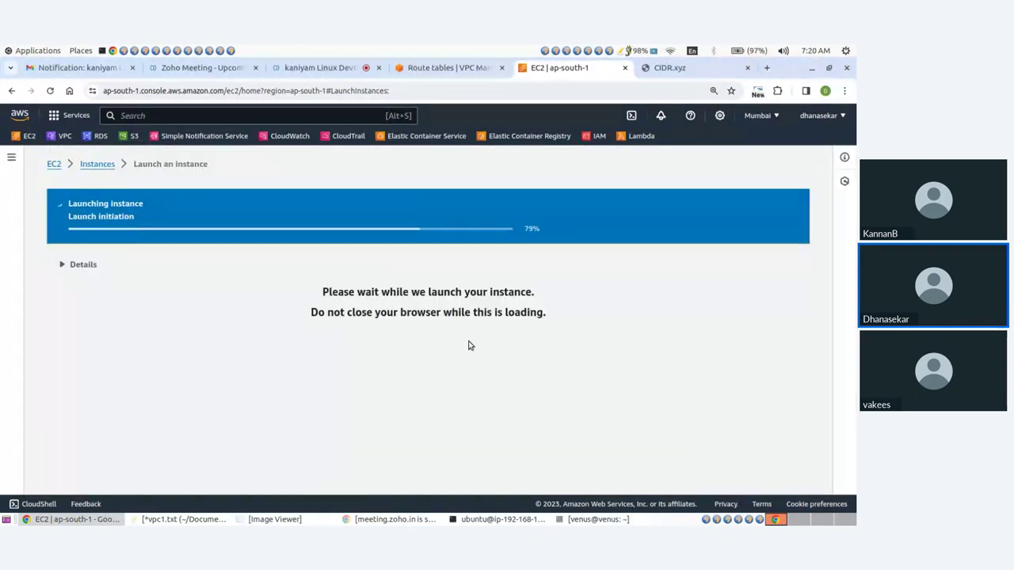
click(79, 249)
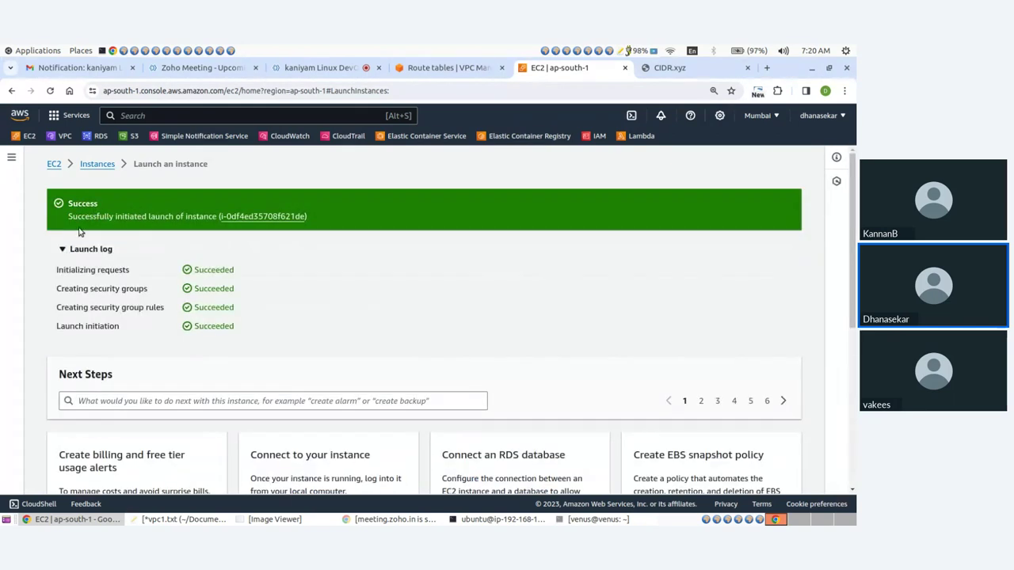
click(99, 167)
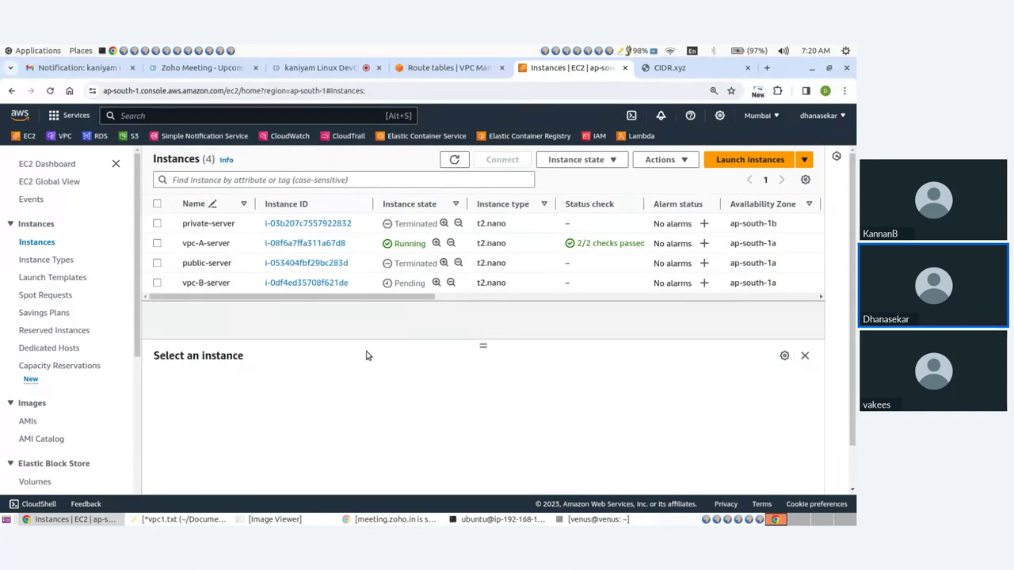
- Review the peering diagram and the vpc-A server terminal, and copy the private IPv4 address of vpc-B-server
click(448, 69)
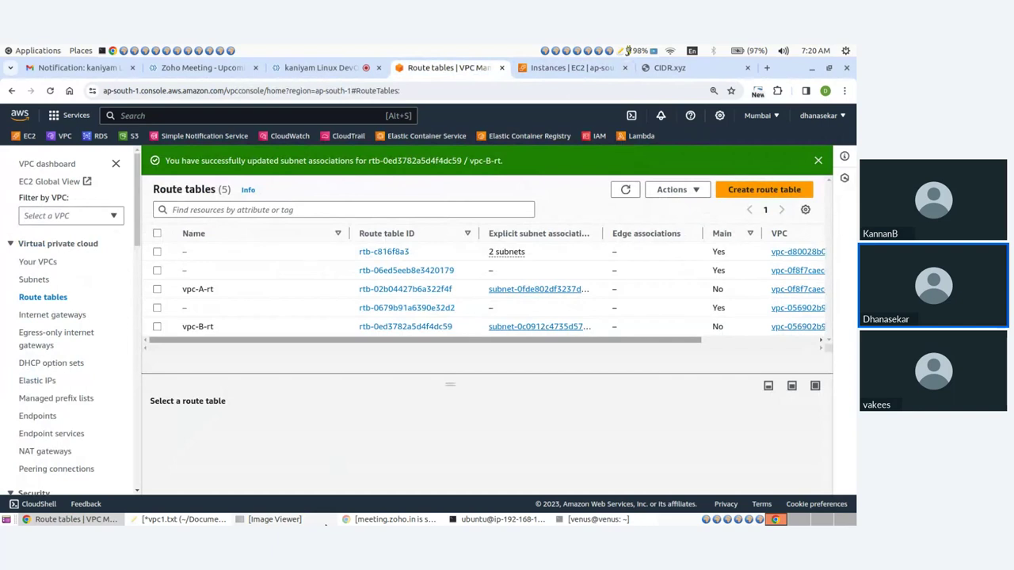
click(275, 520)
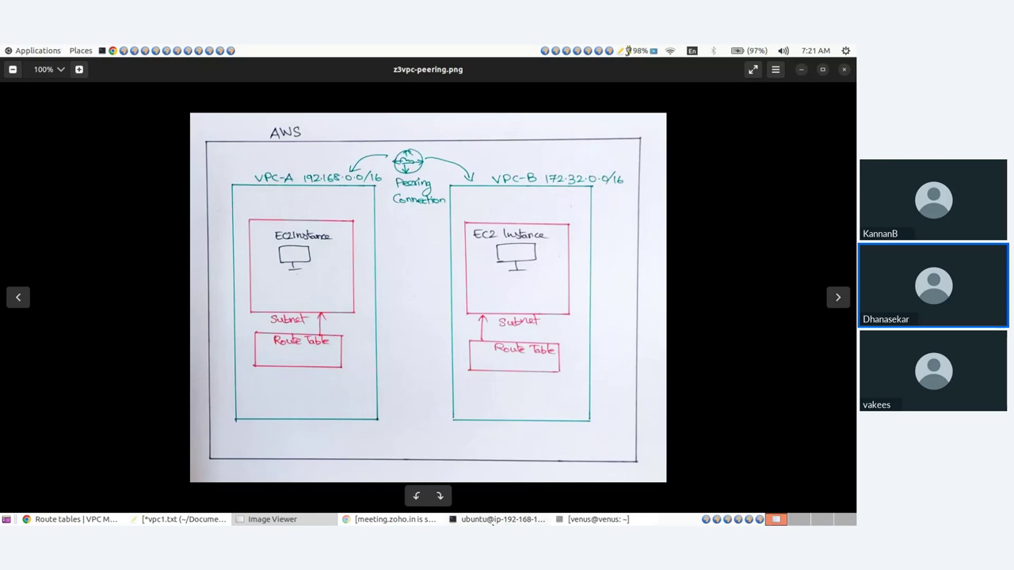
click(490, 520)
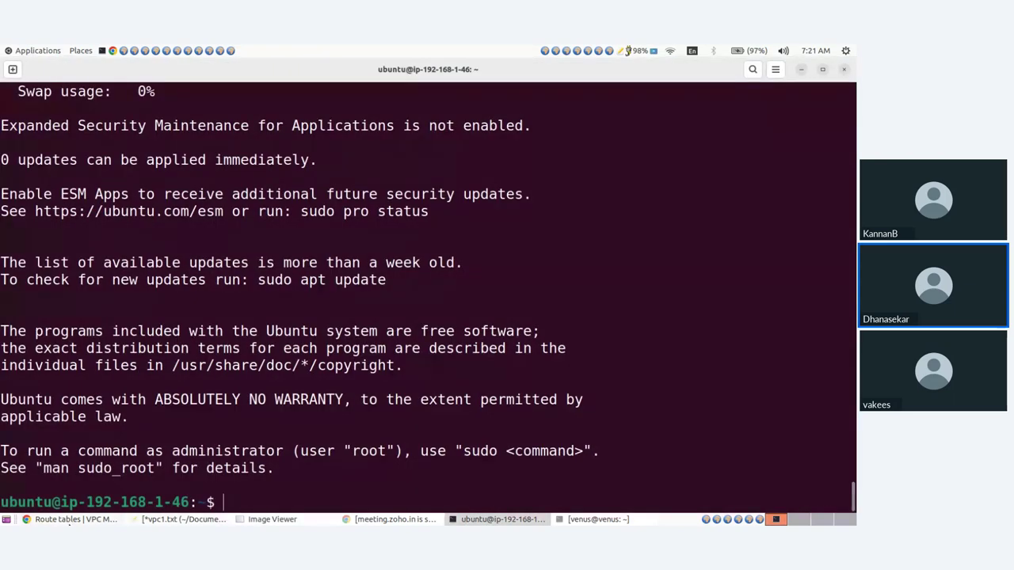
click(69, 522)
click(563, 70)
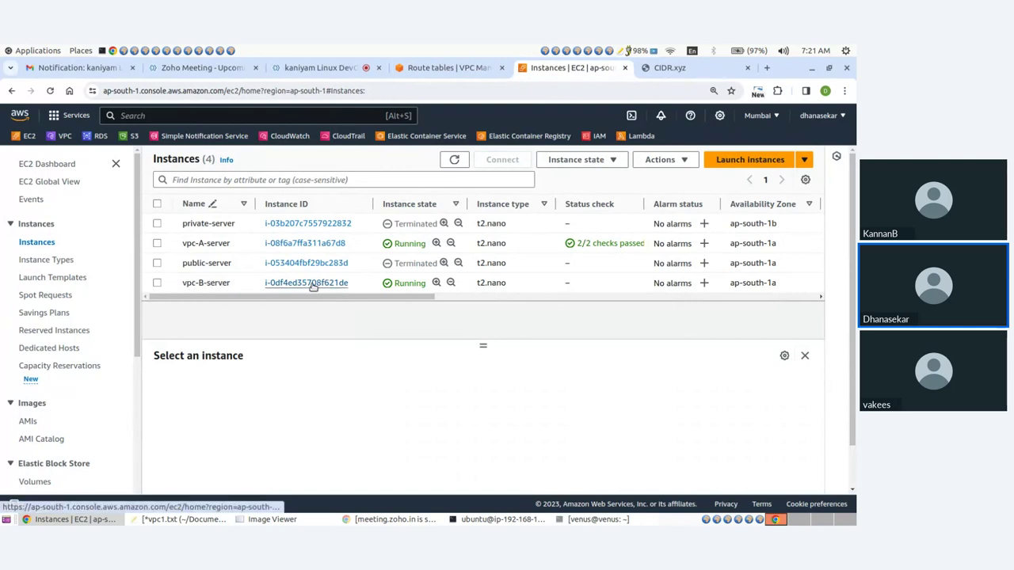
click(309, 283)
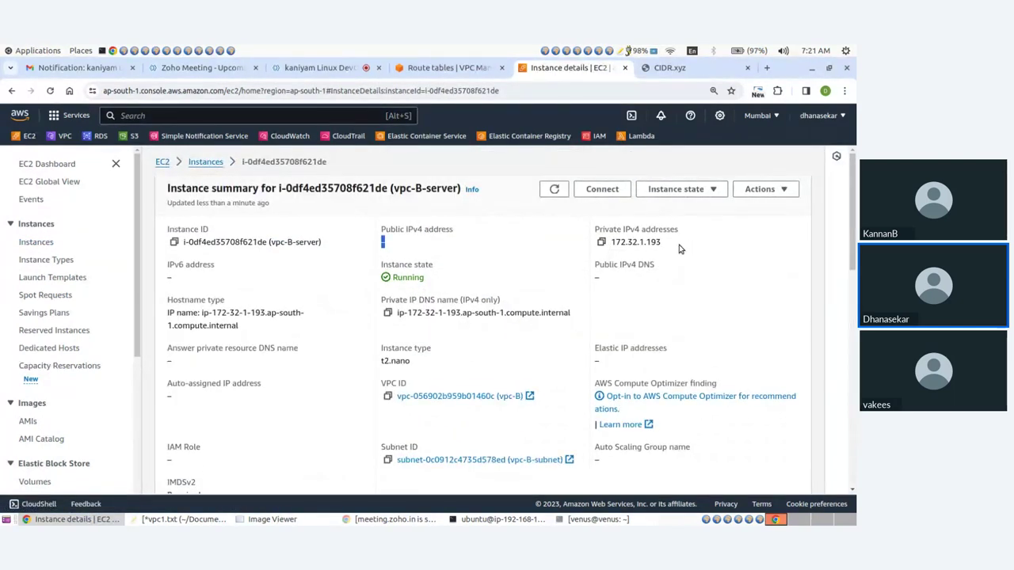
click(600, 242)
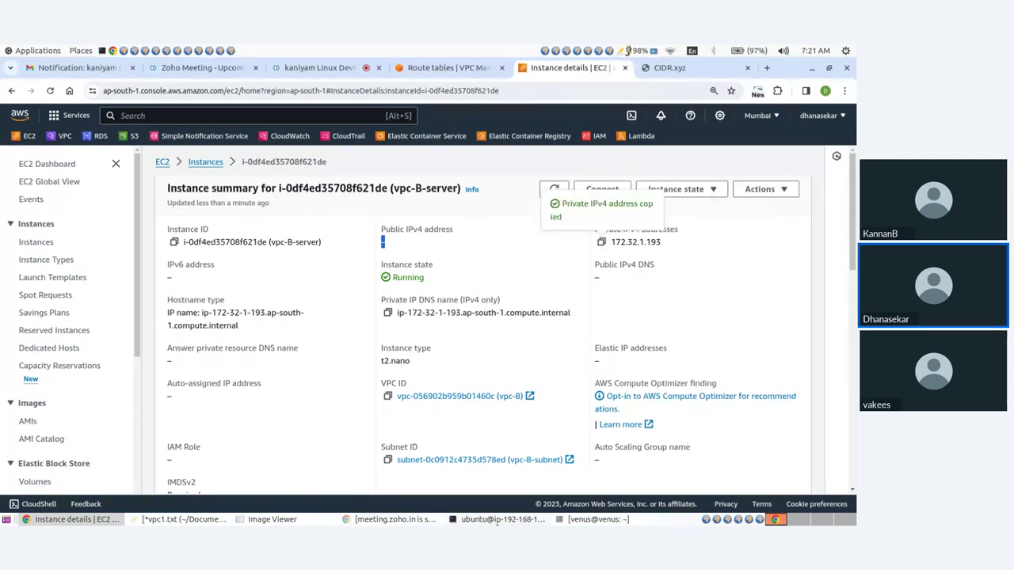
- Clear the vpc-A server terminal, and copy the full private key text of mykey.pem from the local terminal
click(498, 519)
key(ctrl+l)
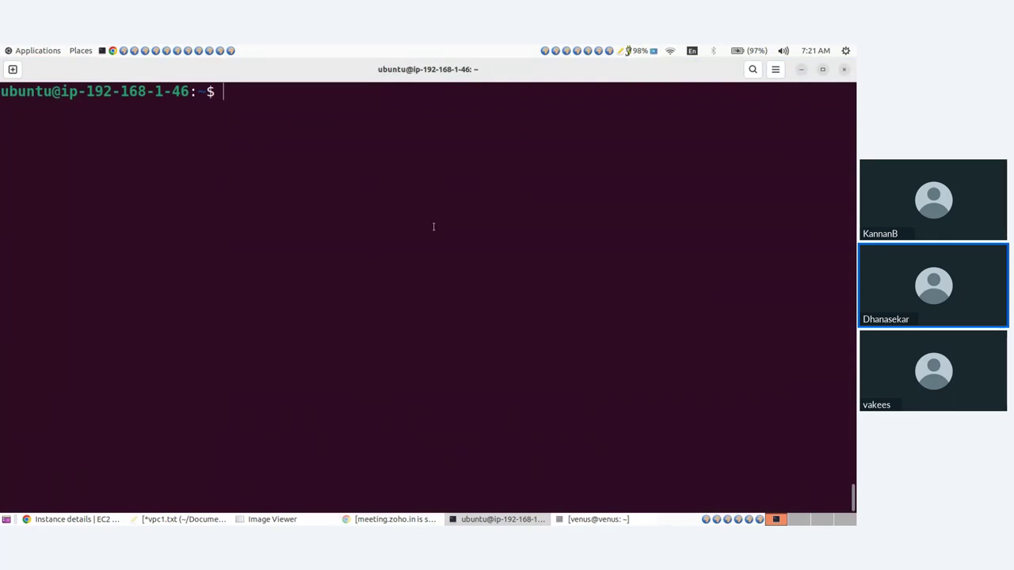
click(598, 520)
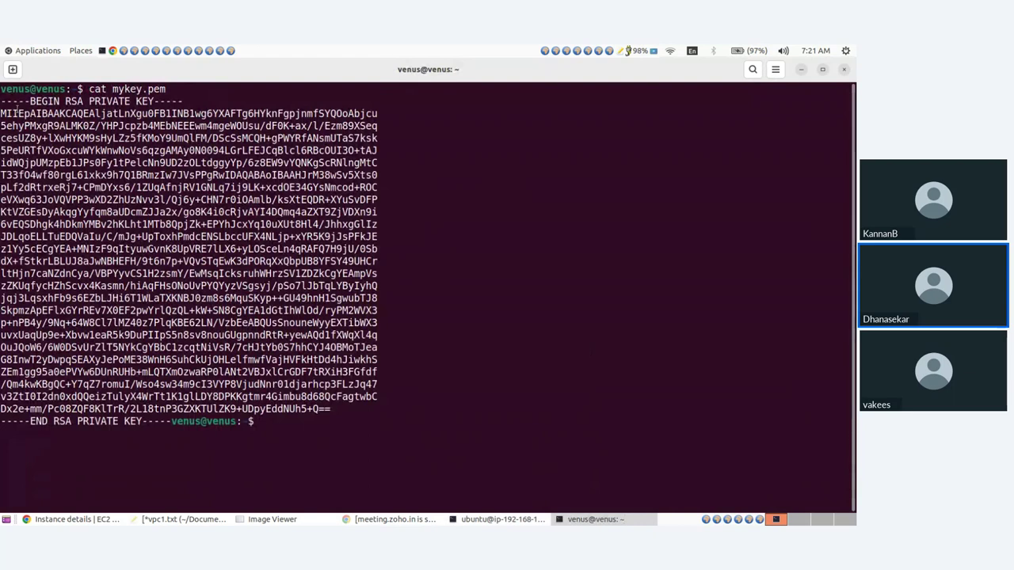
drag(2, 100, 172, 422)
right_click(174, 301)
click(203, 306)
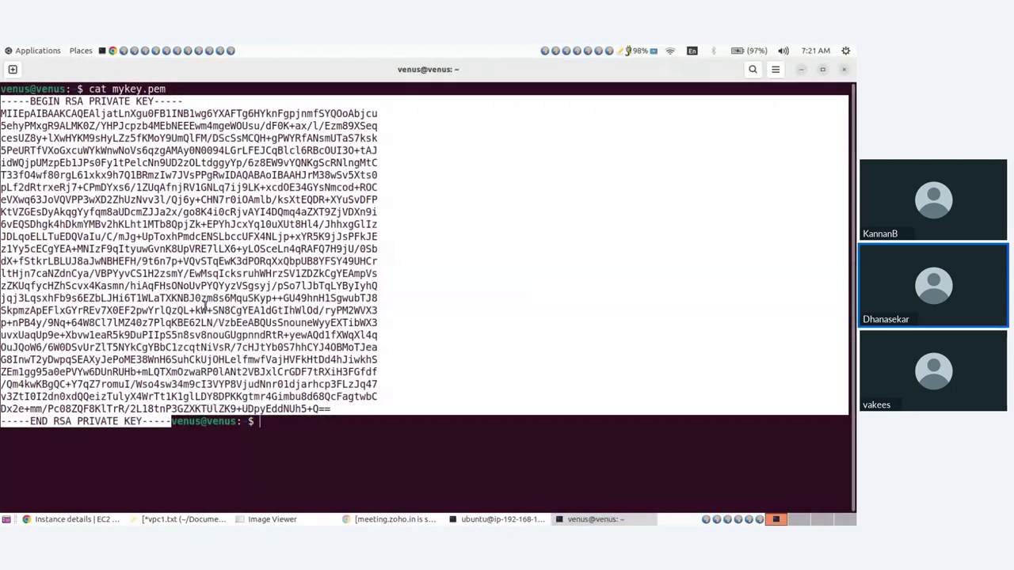
- Create mykey.pem in vim on the vpc-A server, paste the copied private key into it, and save the file
click(499, 520)
text(vi)
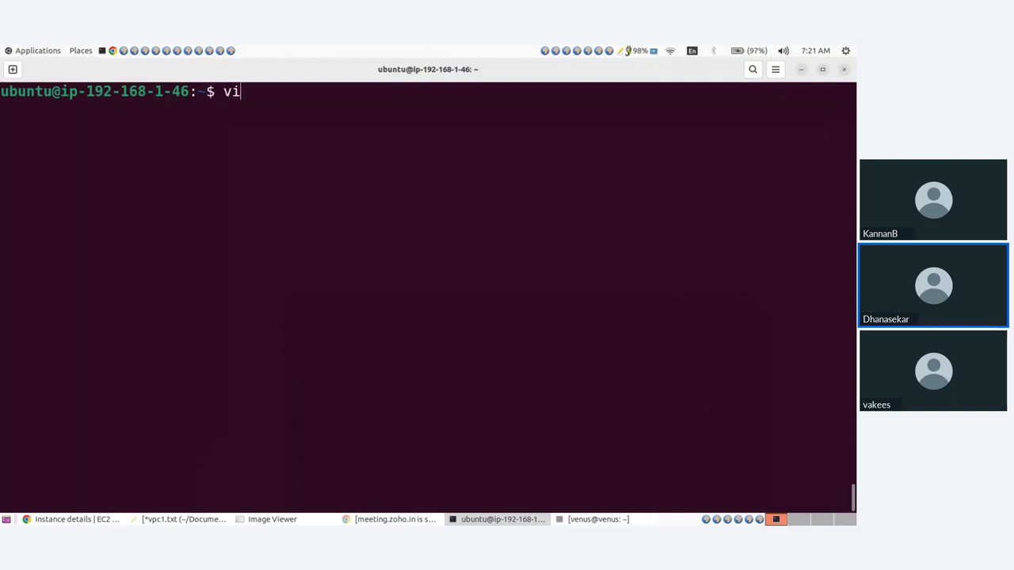
text(m mykey.pem)
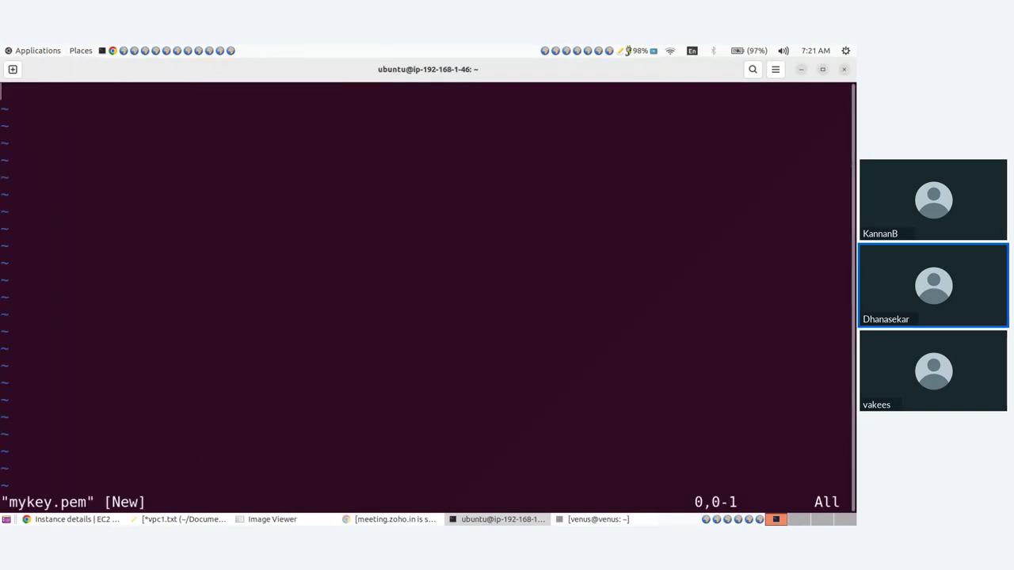
text(i)
right_click(174, 121)
click(198, 154)
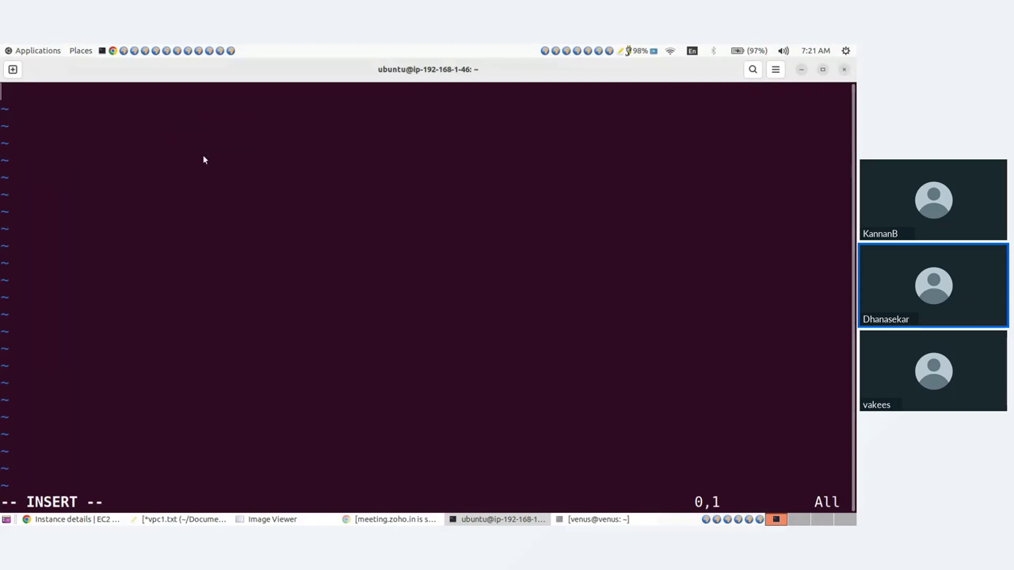
key(Escape)
text(:wq!)
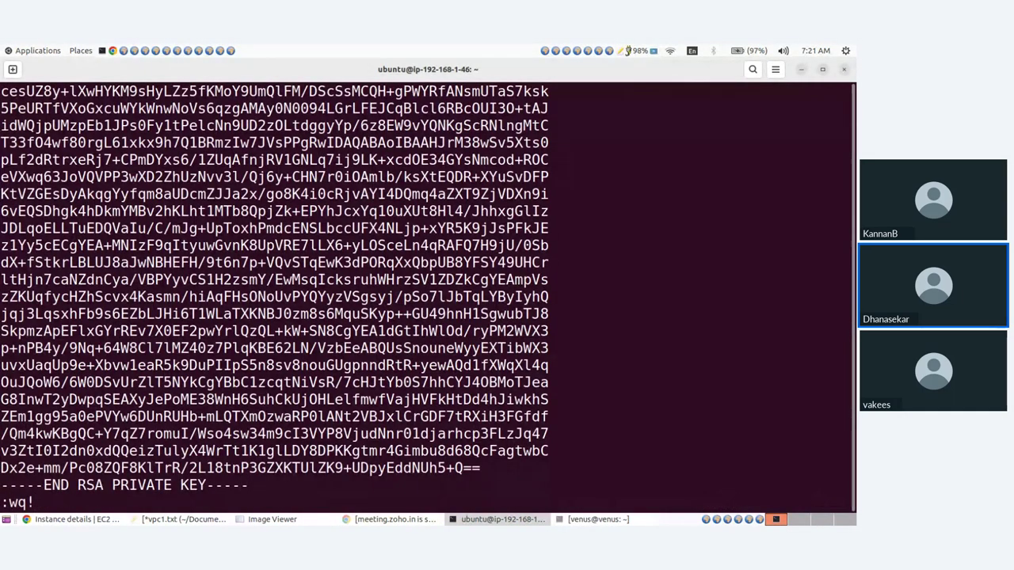
key(Return)
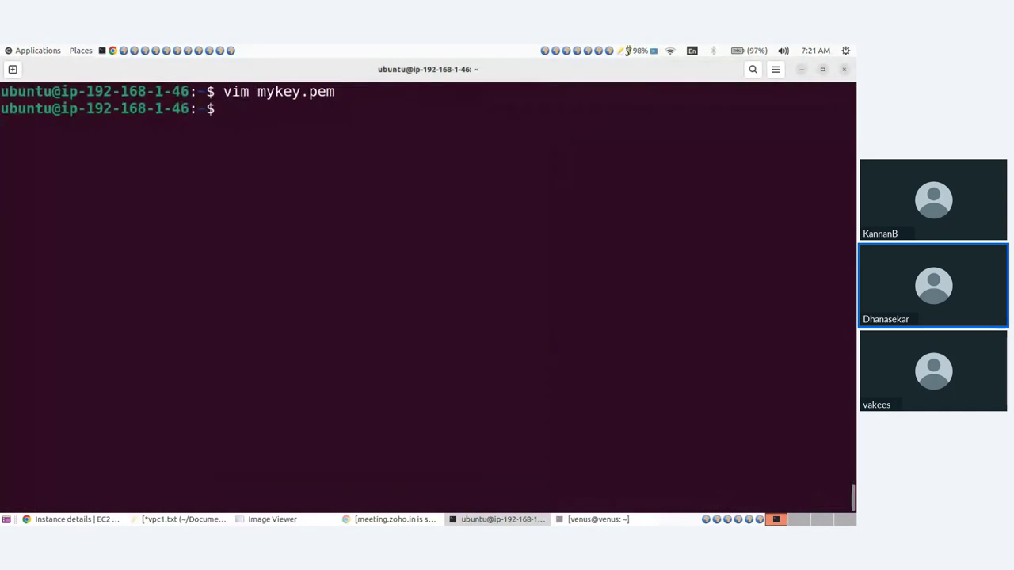
- Set the permissions of mykey.pem to 600 on the vpc-A server and list the directory's files
text(chmod 600 mn)
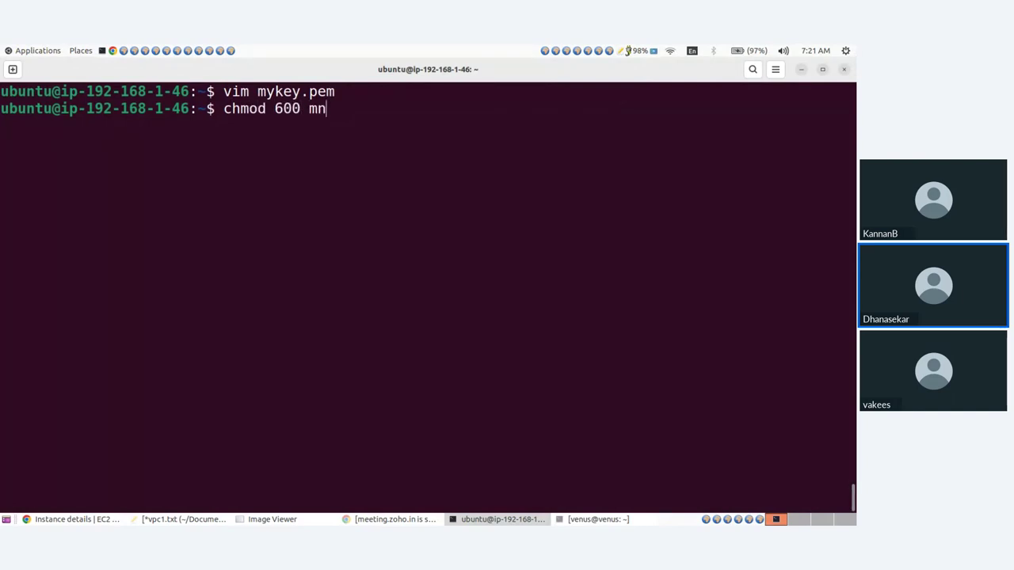
key(Tab)
key(Return)
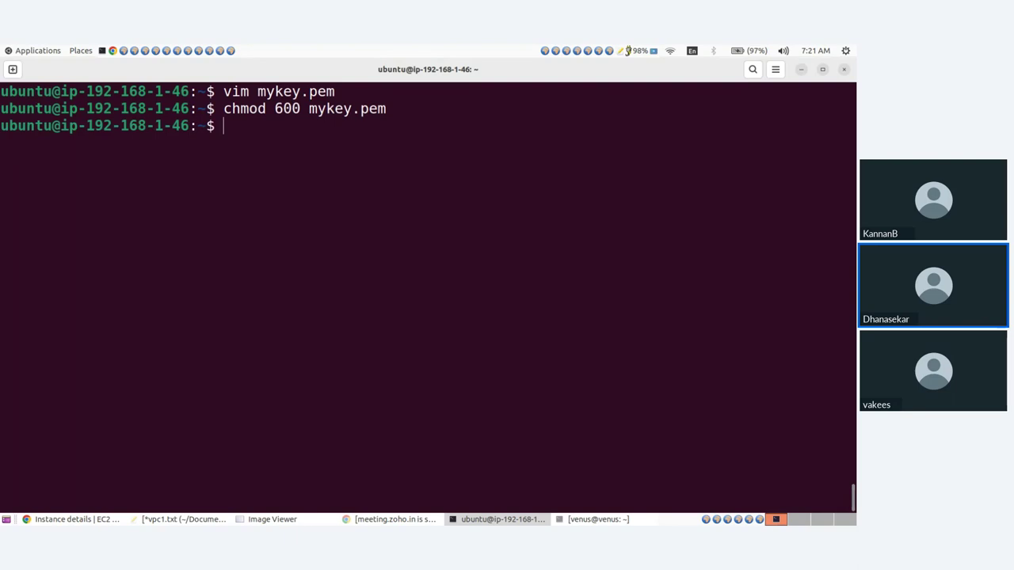
text(ls)
key(Return)
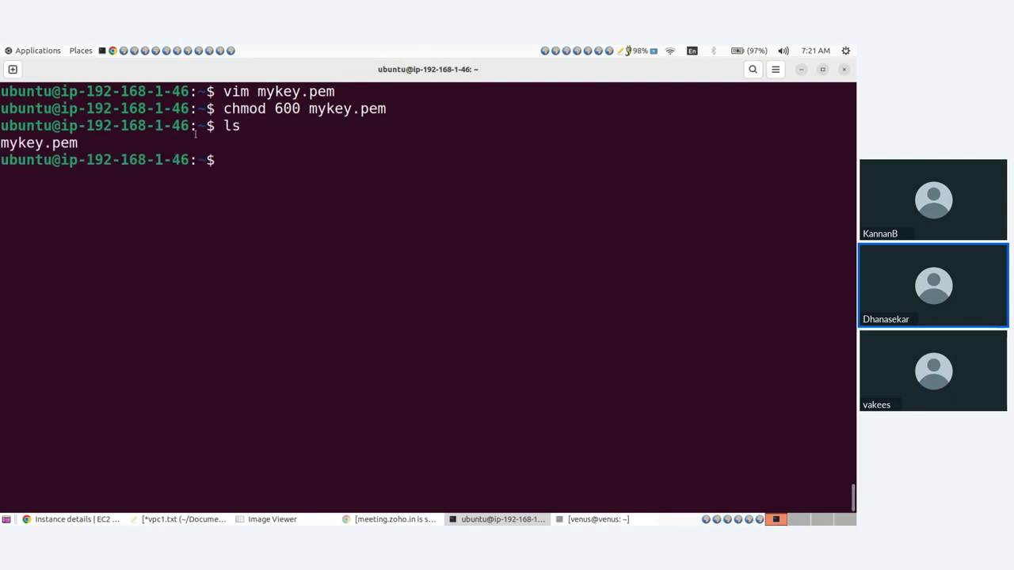
text(ssh -i my)
key(Tab)
text(ubuntu@)
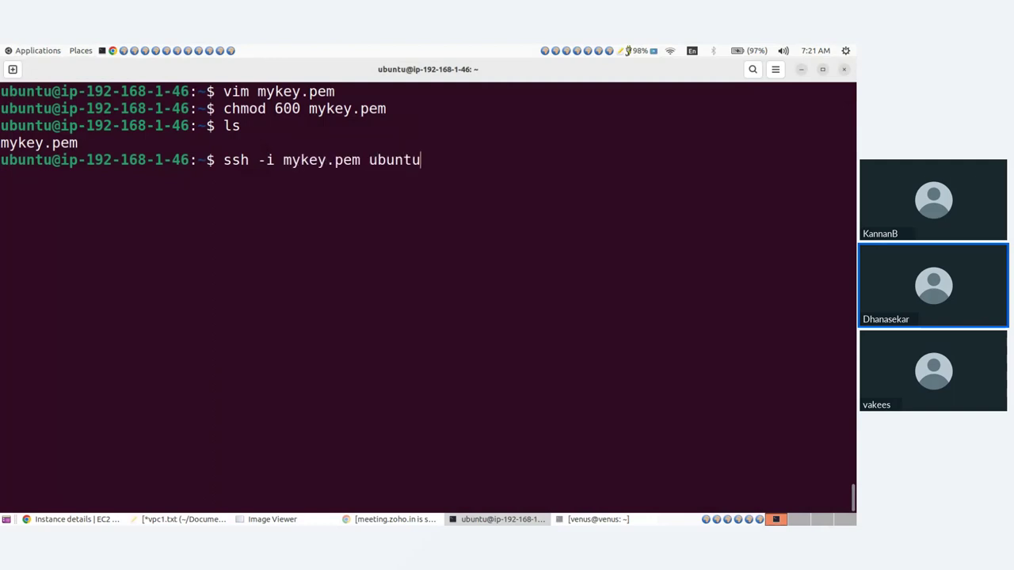
click(77, 520)
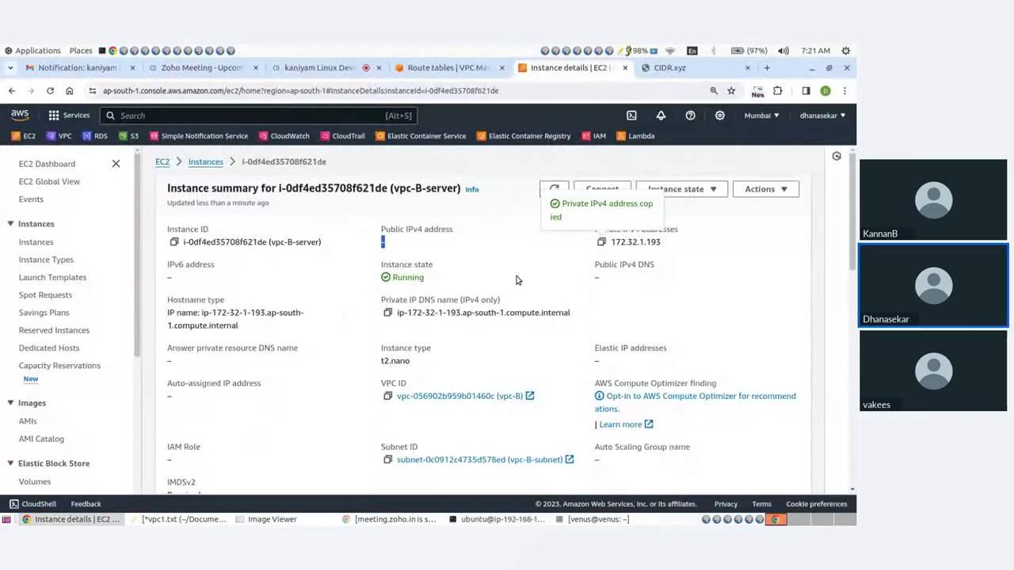
click(601, 243)
click(500, 520)
key(ctrl+shift+v)
key(Return)
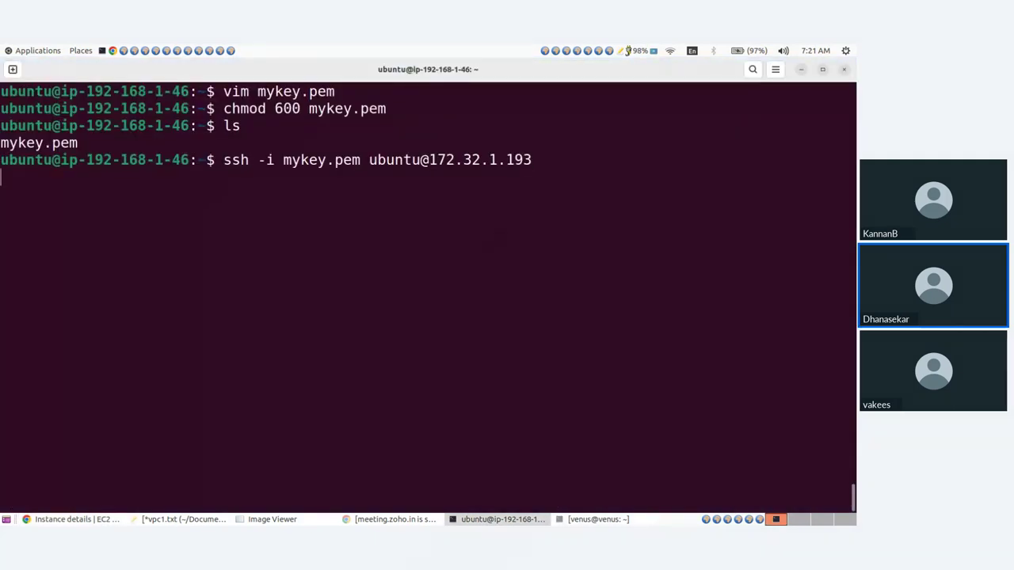
key(ctrl+c)
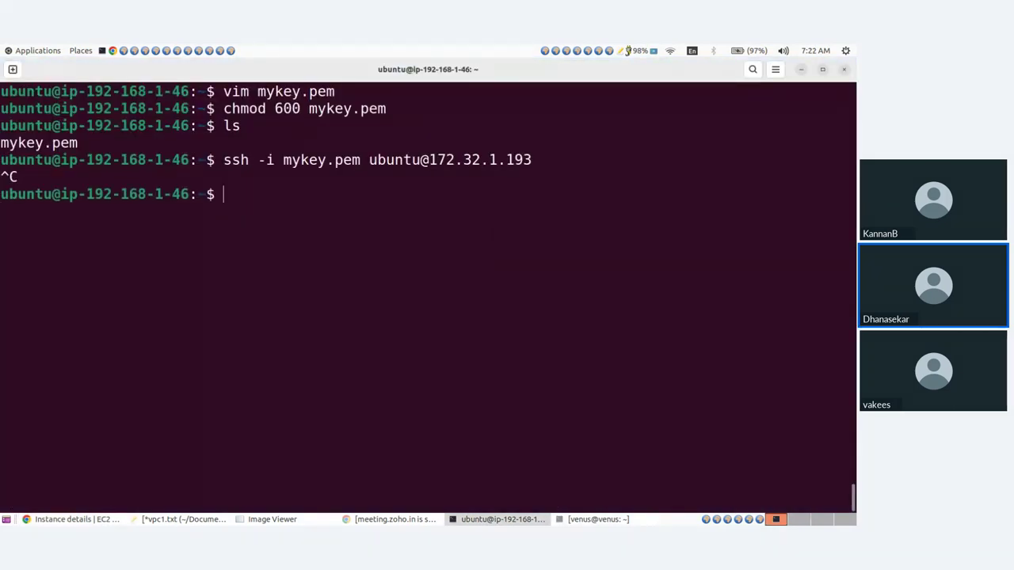
- Review the VPC peering diagram for the connection between VPC-A and VPC-B
click(503, 520)
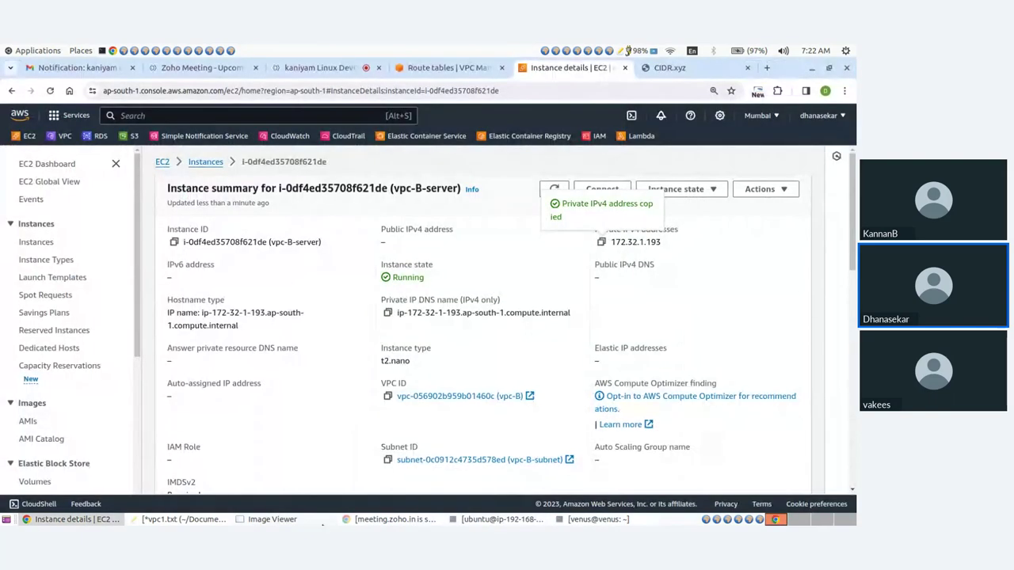
click(269, 520)
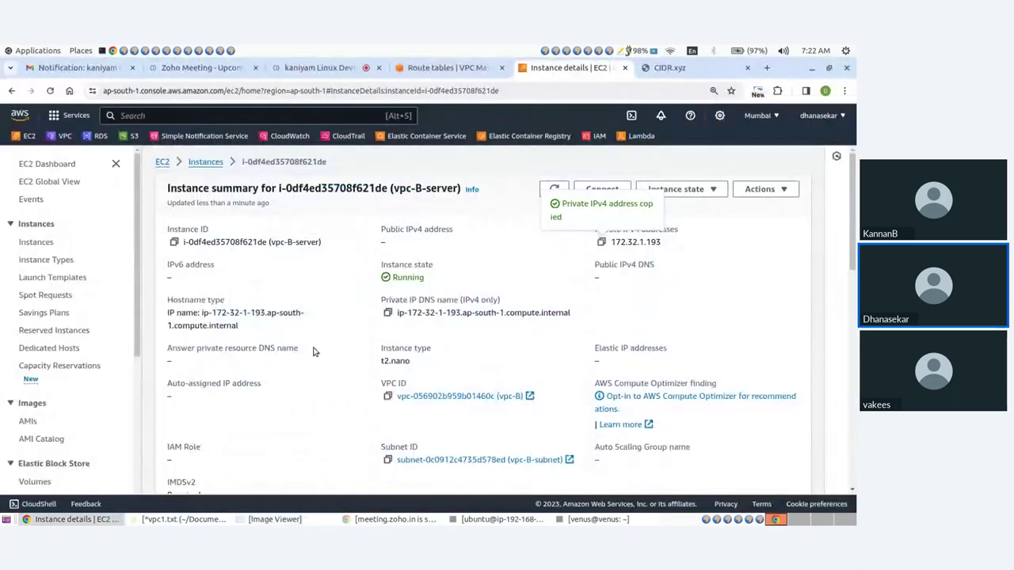
click(273, 519)
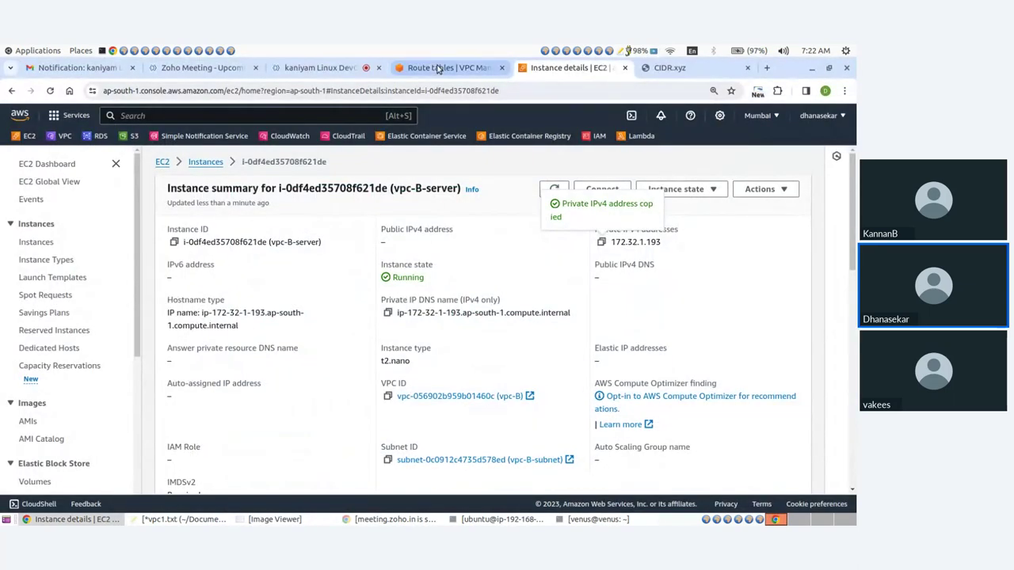
- Start a new VPC peering connection named vpcA-to-vpcB with vpc-A as the requester
click(438, 69)
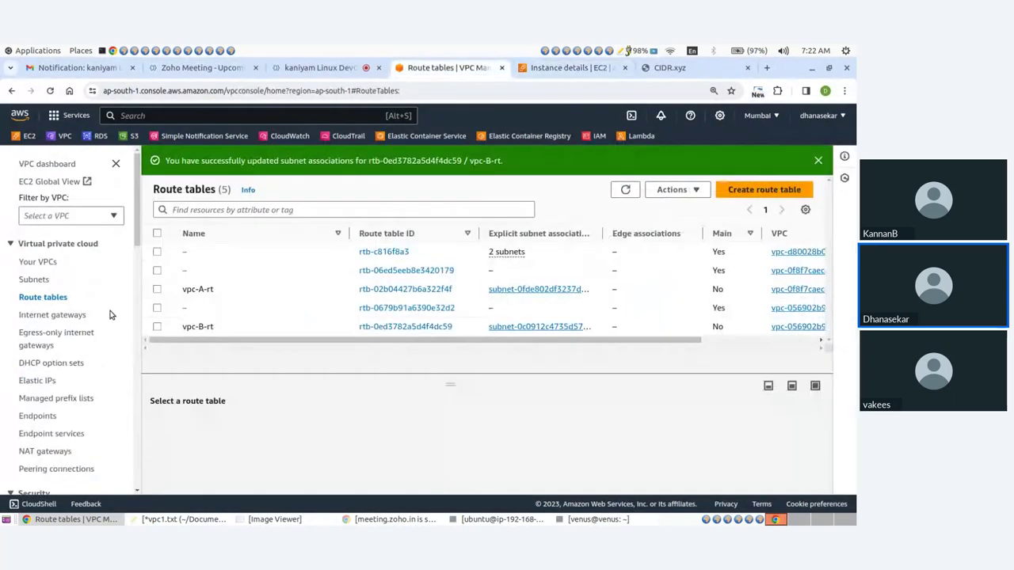
scroll(66, 409, down, 2)
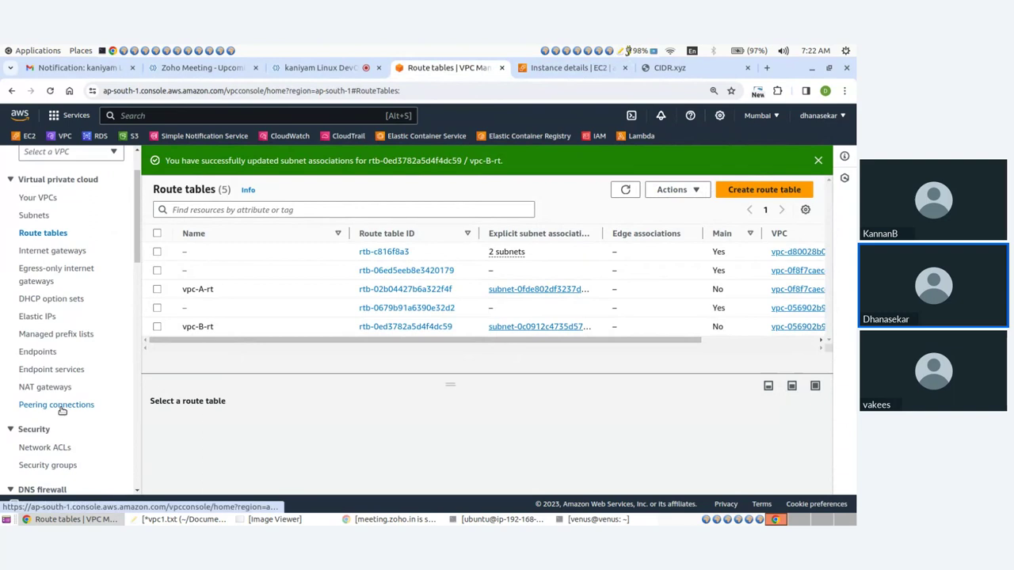
click(61, 407)
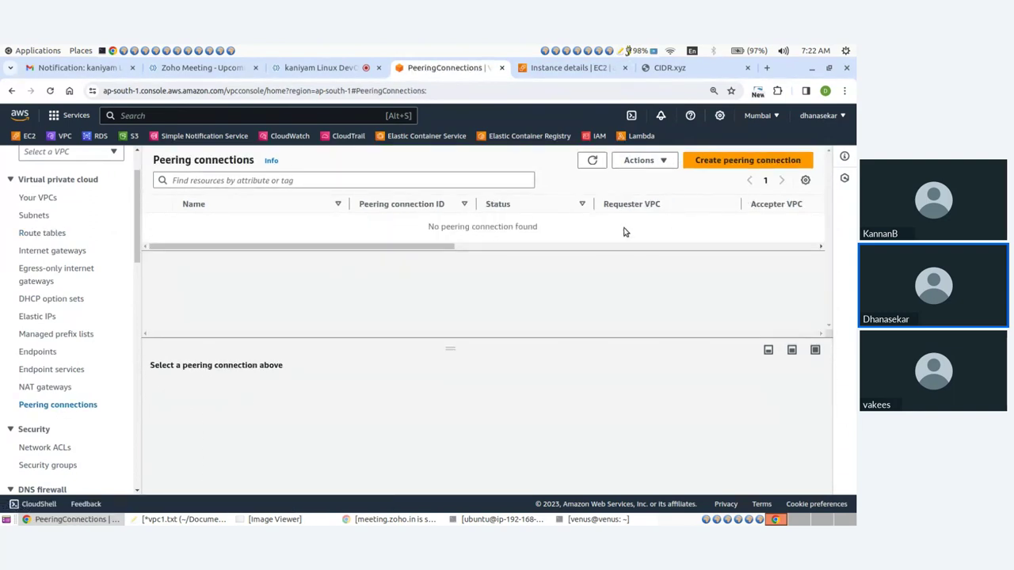
click(721, 162)
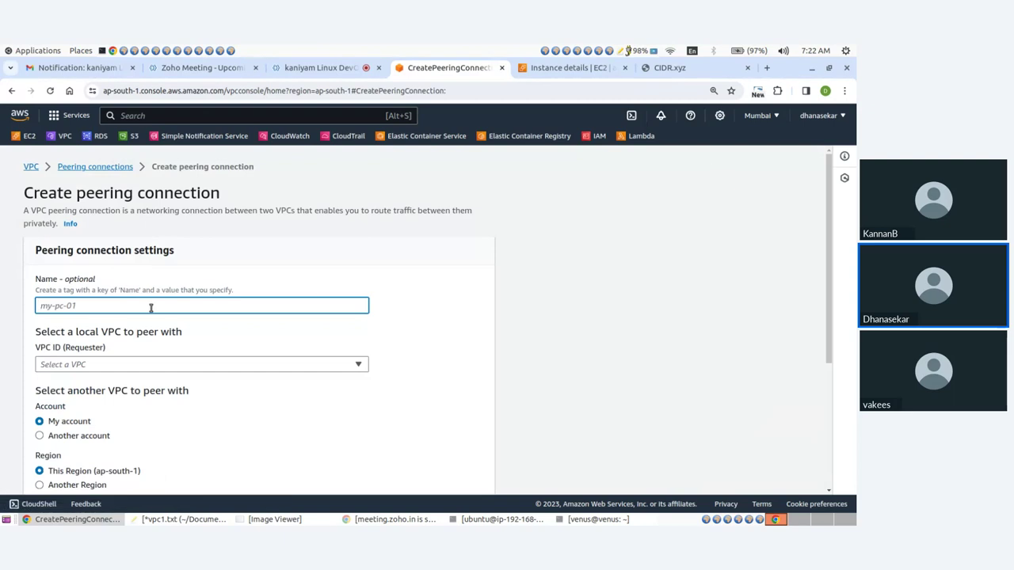
scroll(150, 308, down, 2)
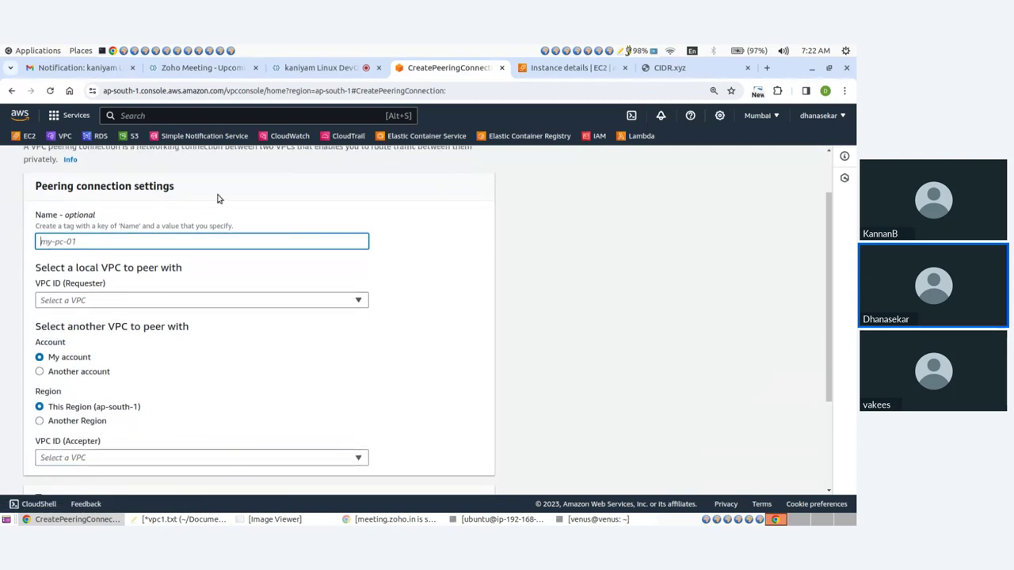
text(vpc)
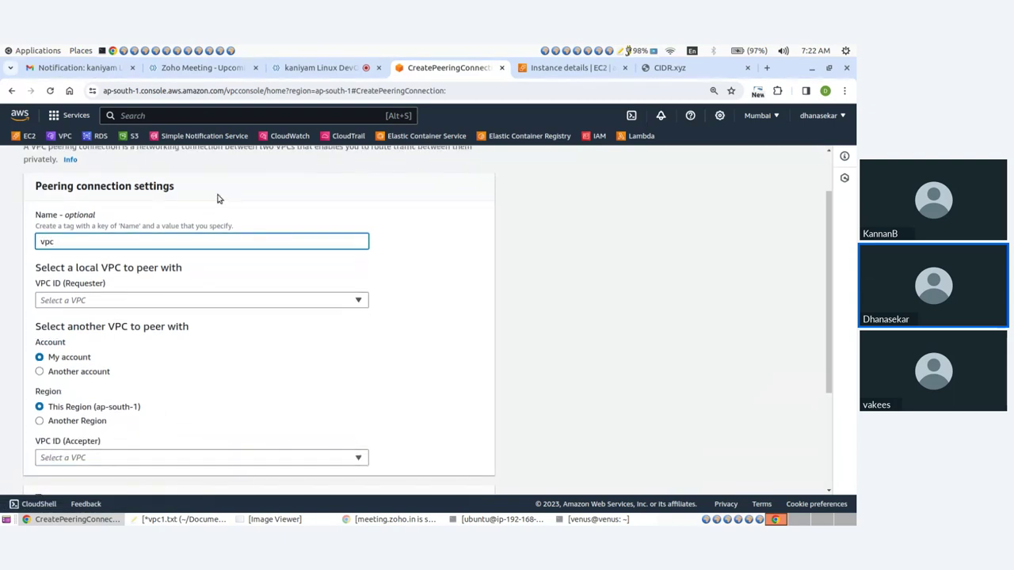
text(A-to-vpcB)
click(102, 300)
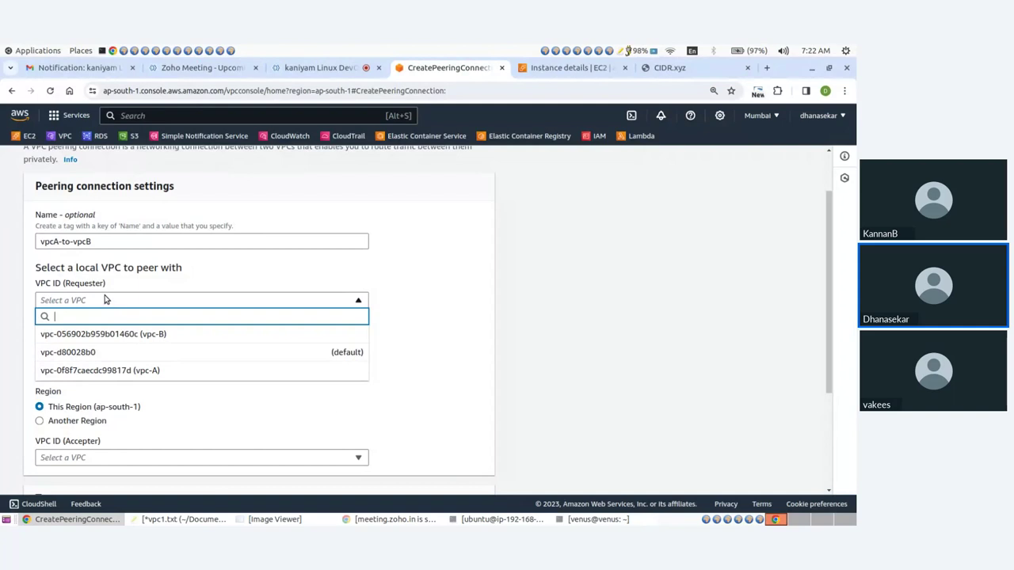
click(142, 377)
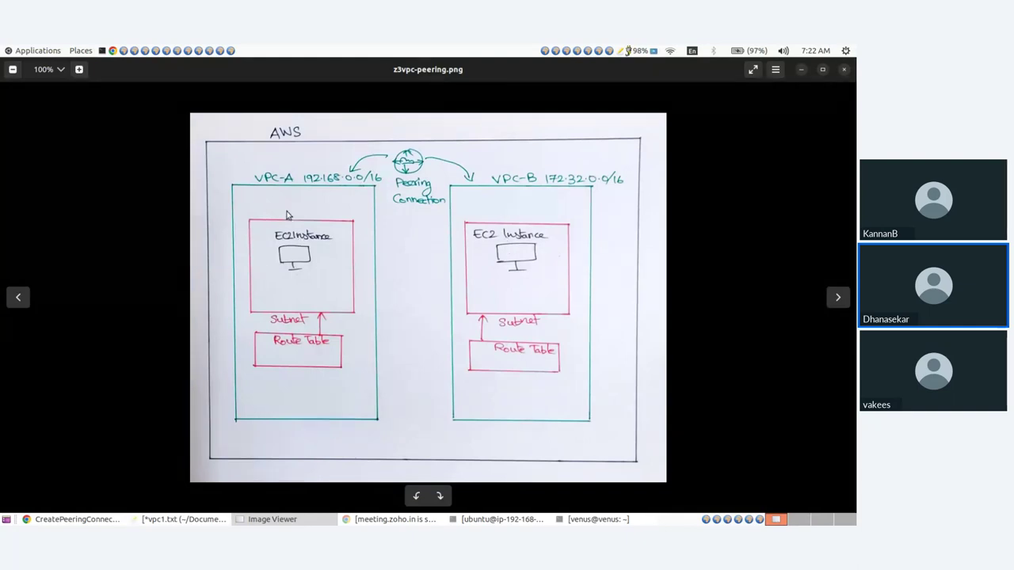
key(alt+Tab)
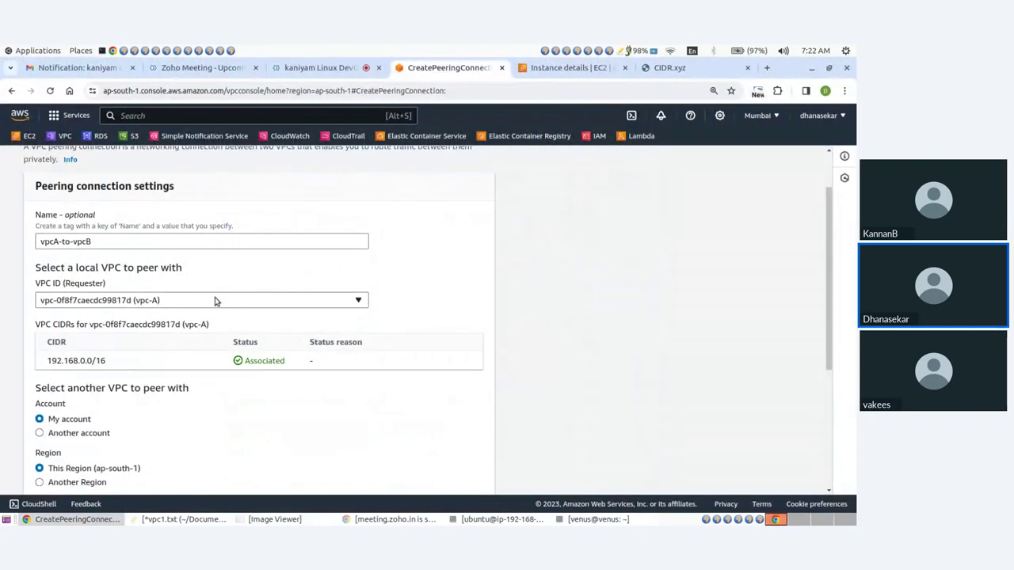
- Select vpc-B in this account and region as the accepter, and create the peering connection
scroll(93, 369, down, 3)
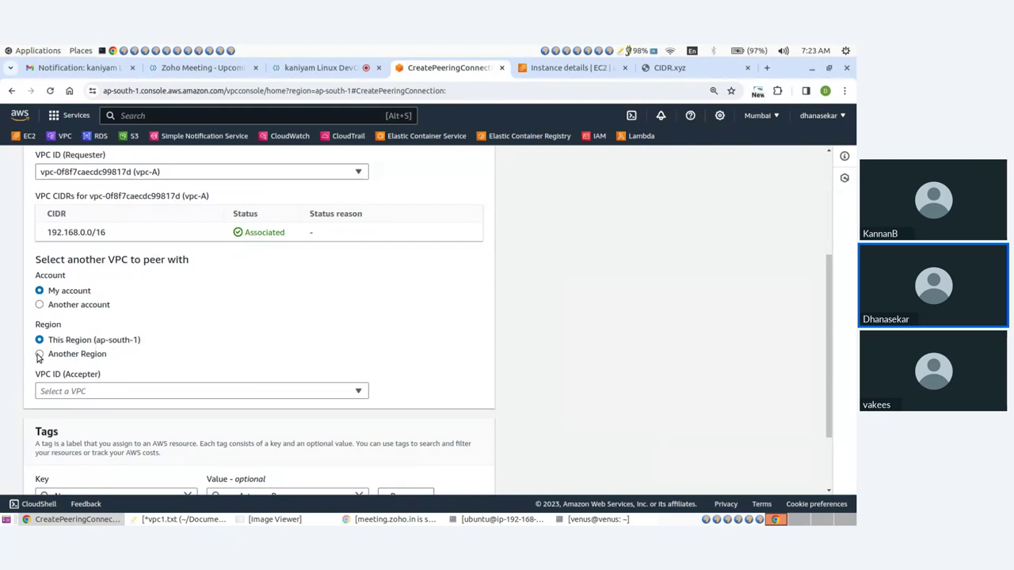
drag(54, 339, 137, 342)
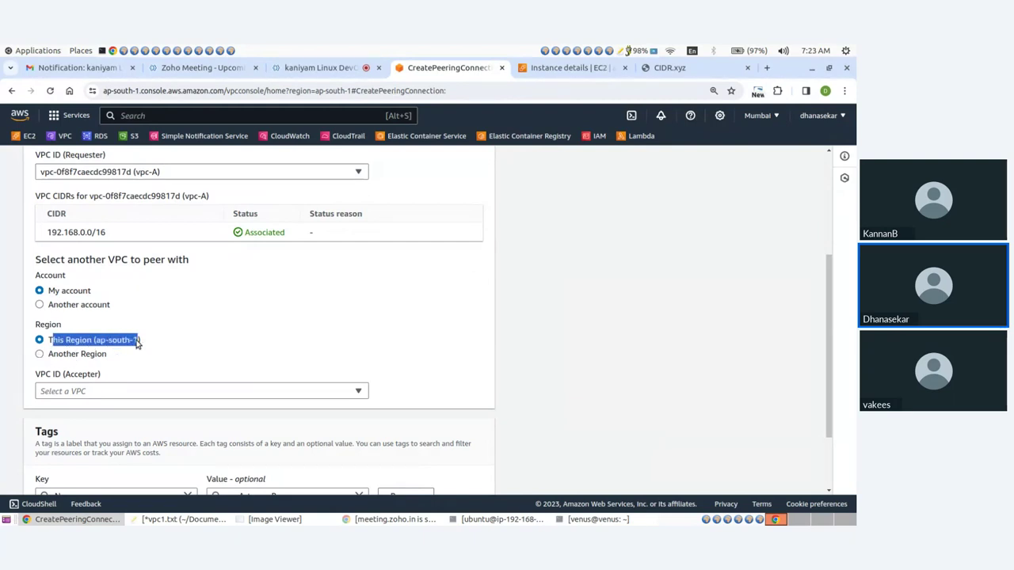
click(153, 345)
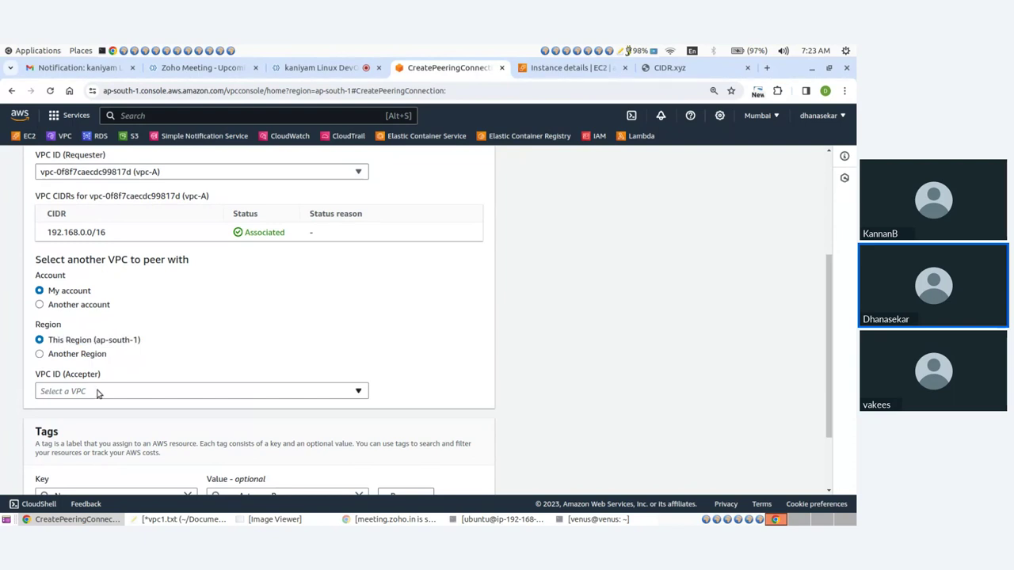
click(98, 393)
click(143, 340)
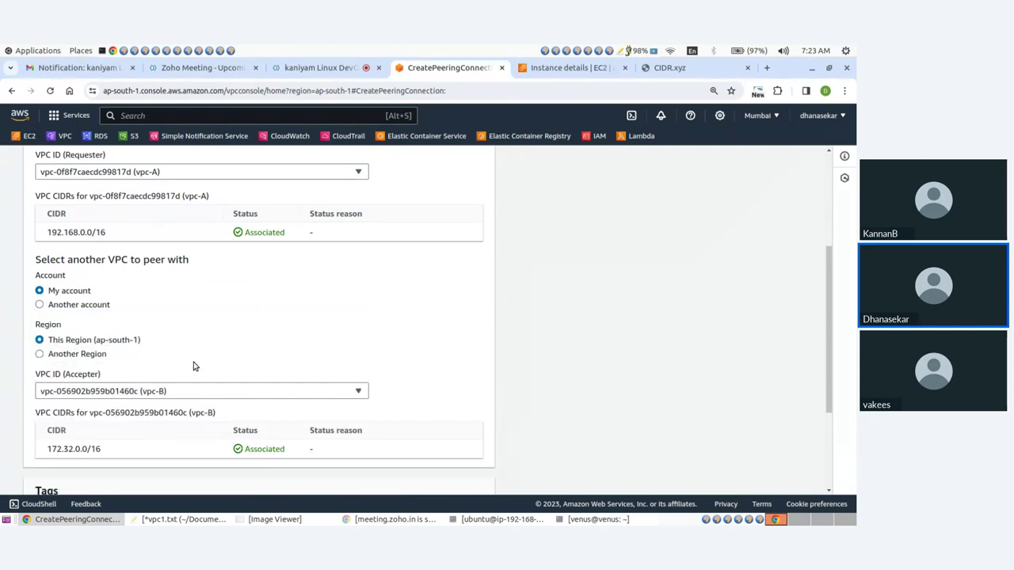
click(250, 520)
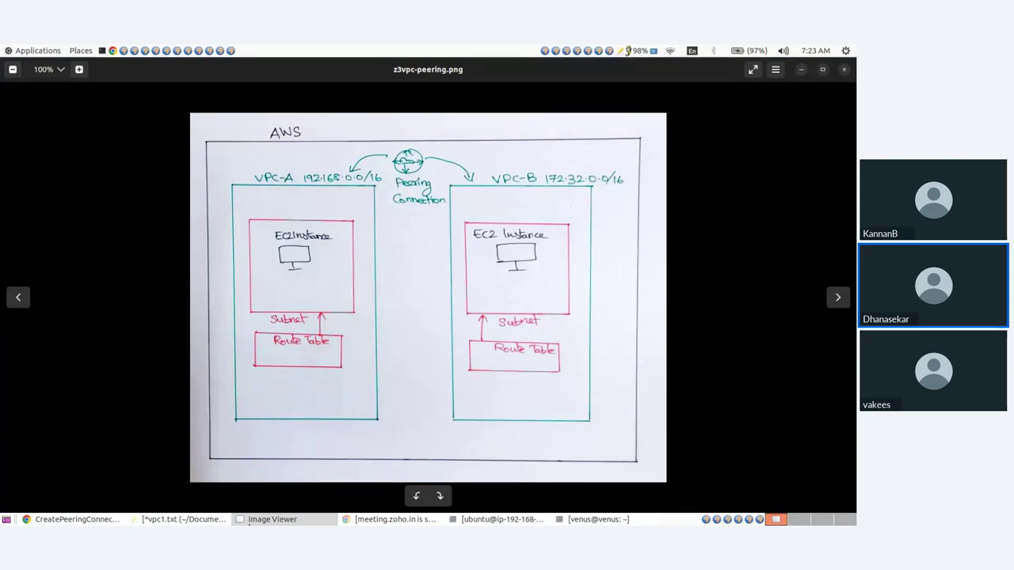
click(248, 521)
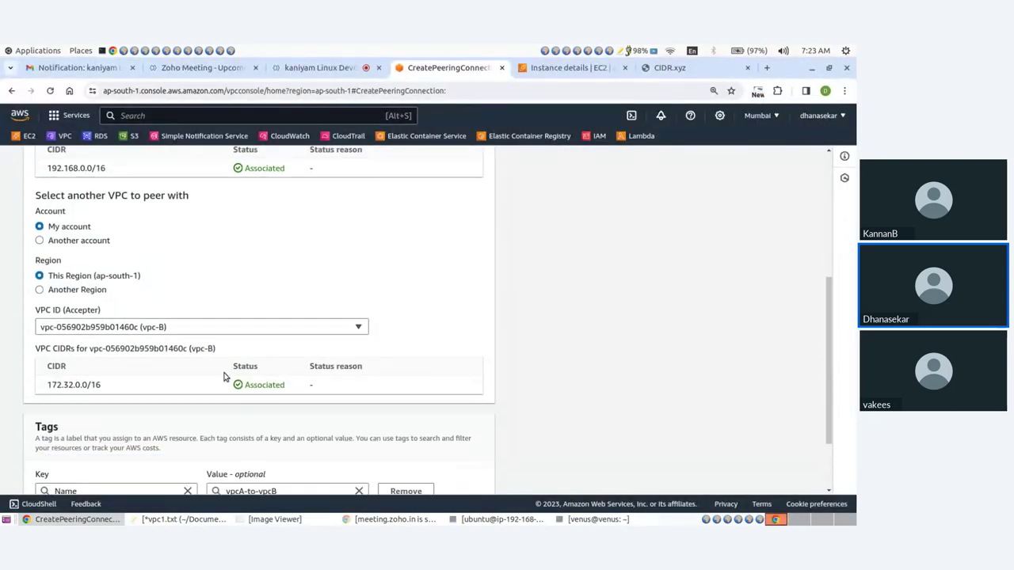
scroll(223, 377, down, 2)
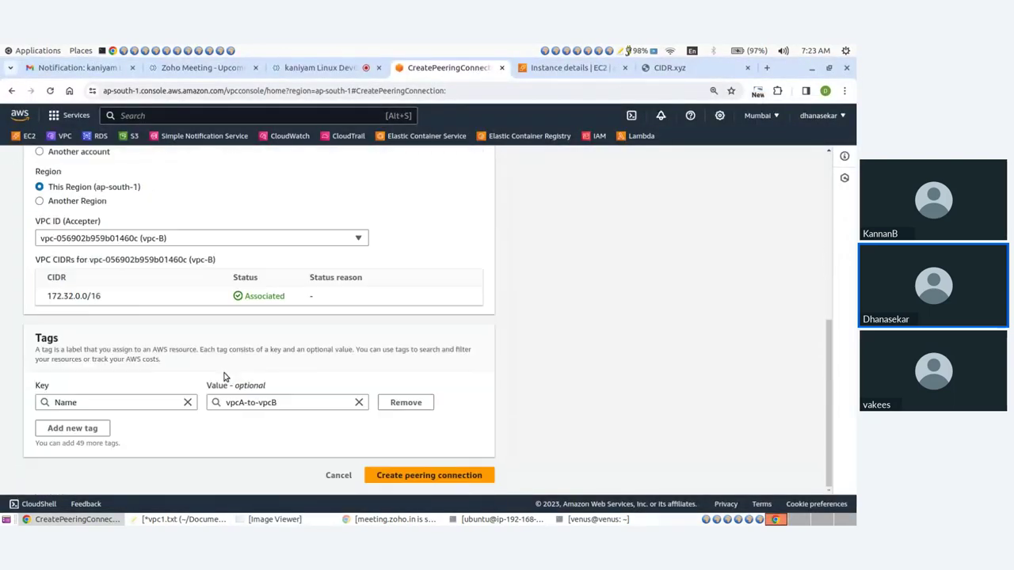
click(423, 477)
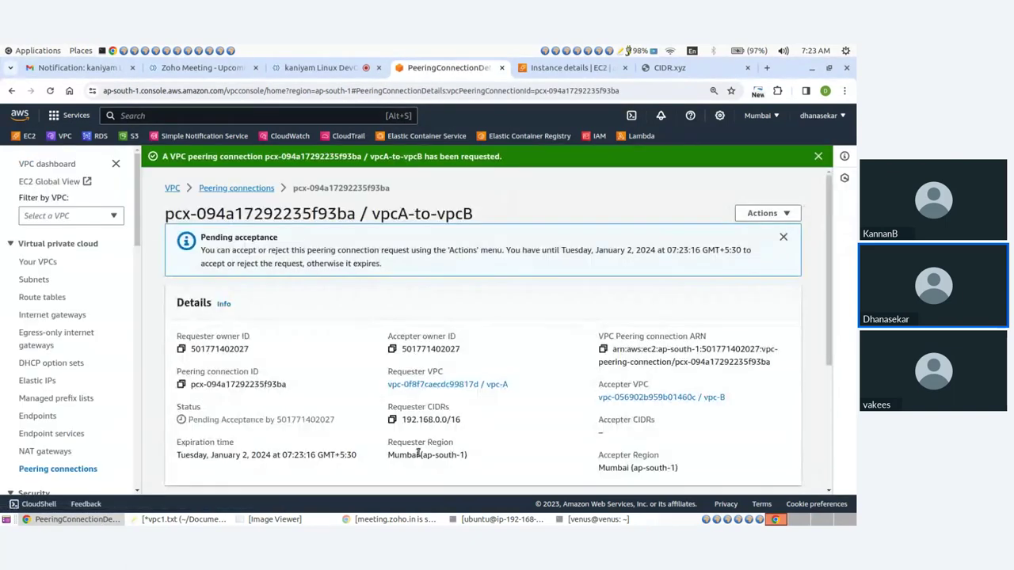
- Accept the pending vpcA-to-vpcB peering connection request and select the connection in the peering connections list
click(246, 195)
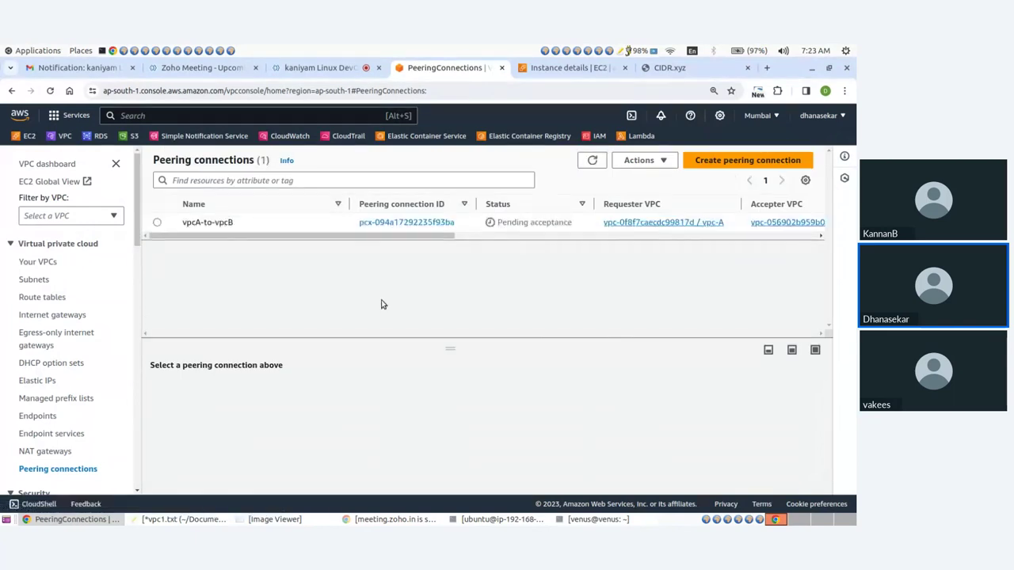
click(156, 224)
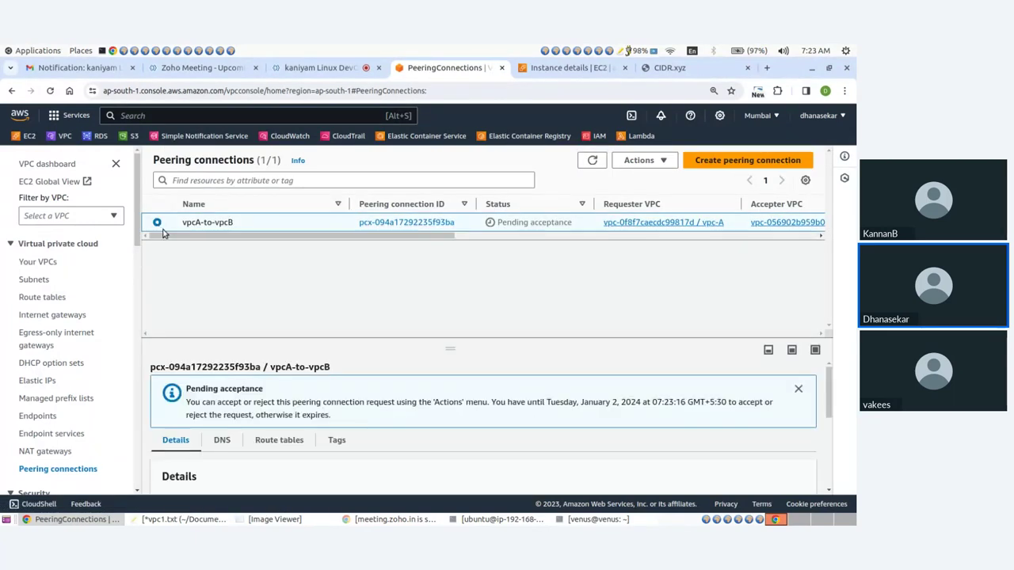
click(640, 158)
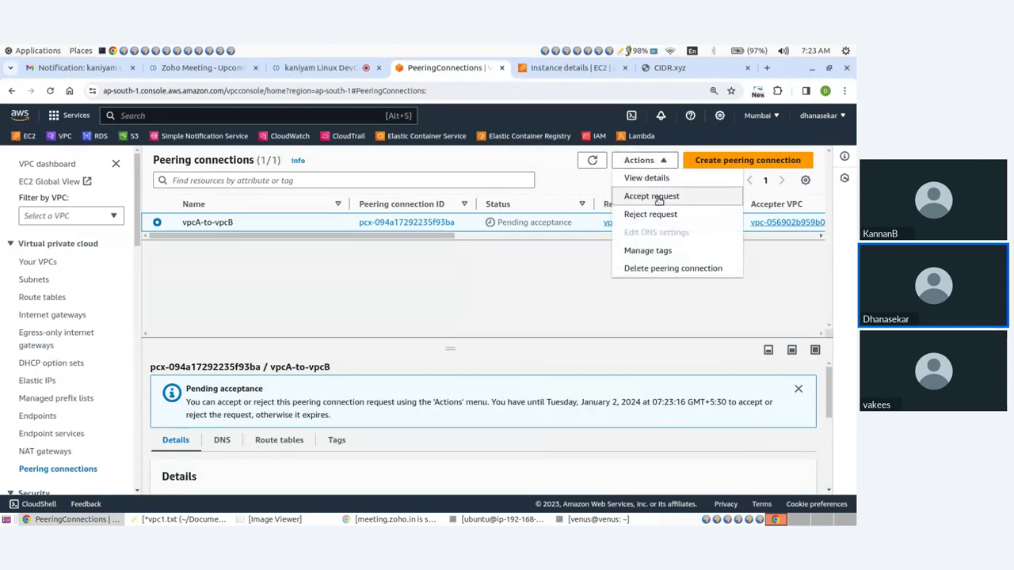
click(658, 198)
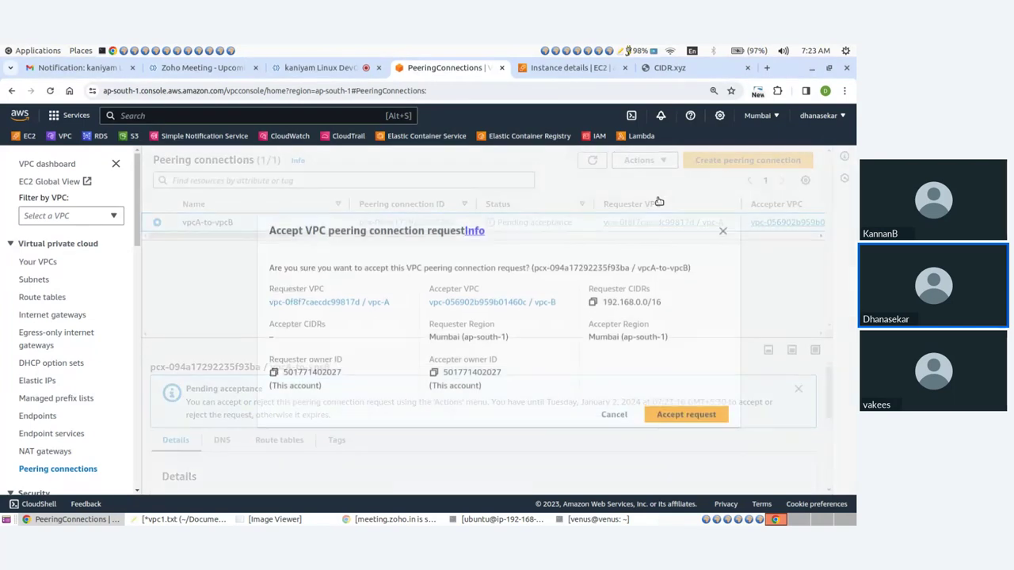
click(688, 414)
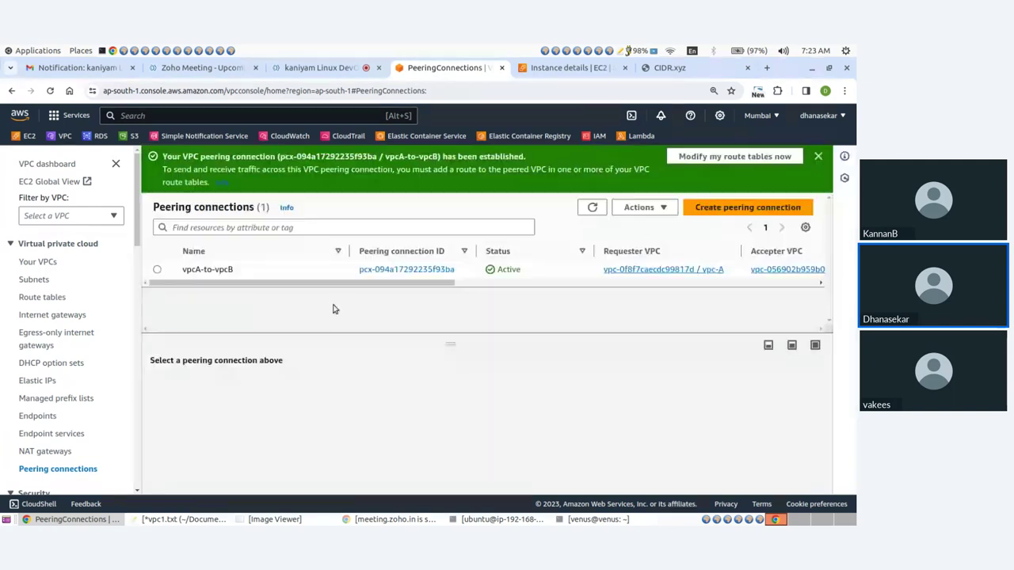
drag(390, 285, 315, 288)
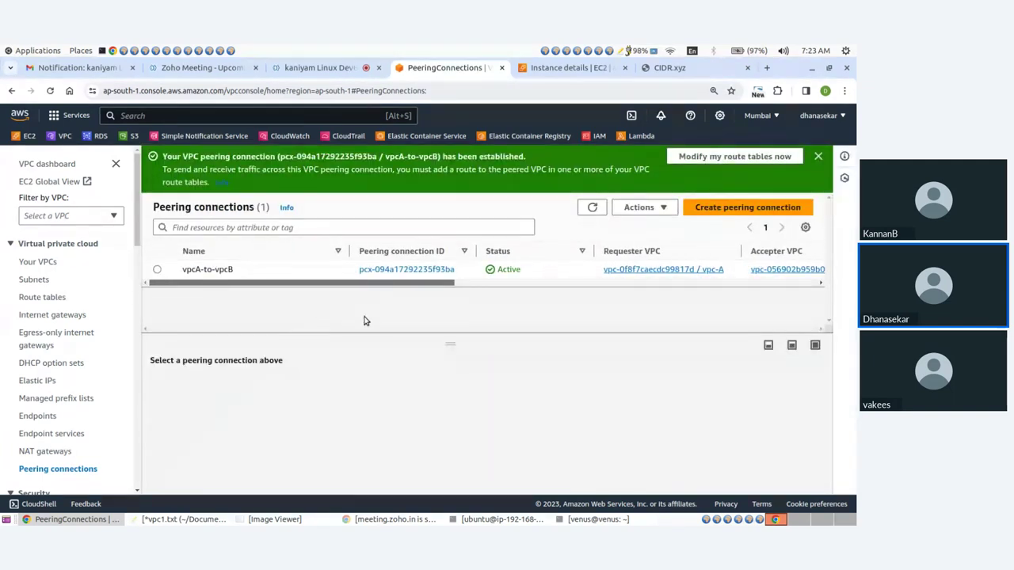
click(157, 270)
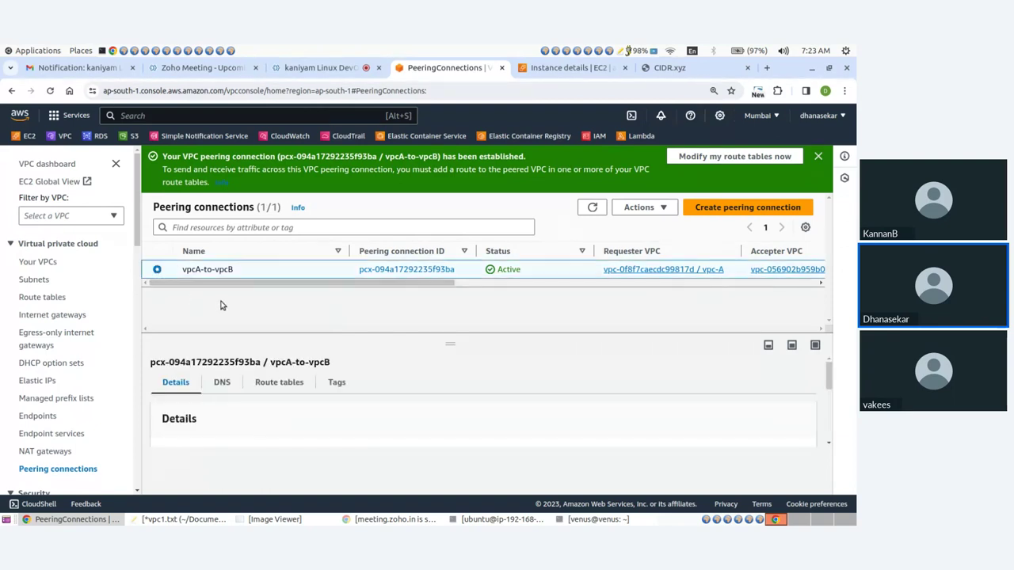
- Add a route with destination 172.32.0.0/16 to the vpc-A-rt route table
click(53, 298)
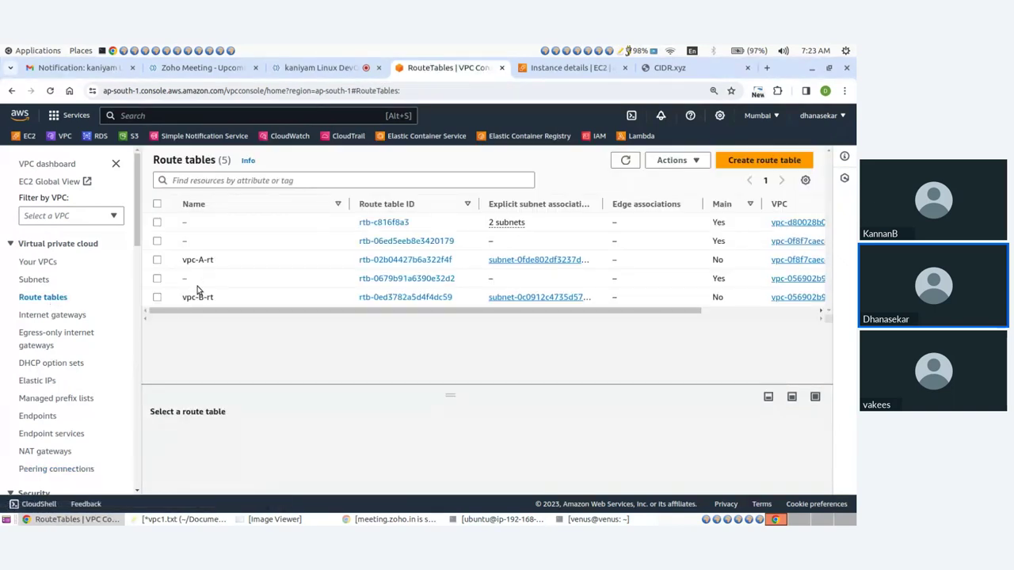
click(174, 260)
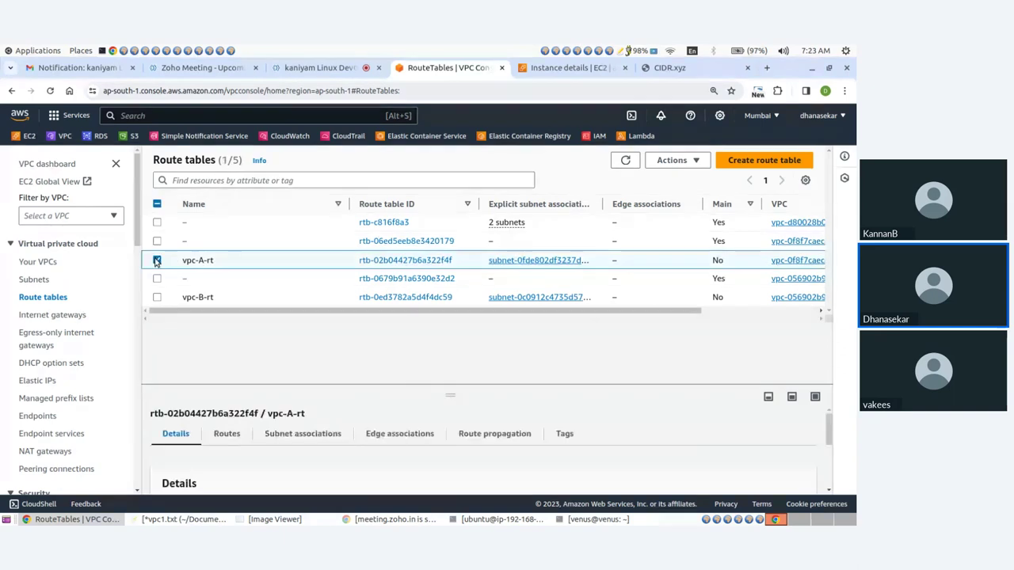
click(227, 434)
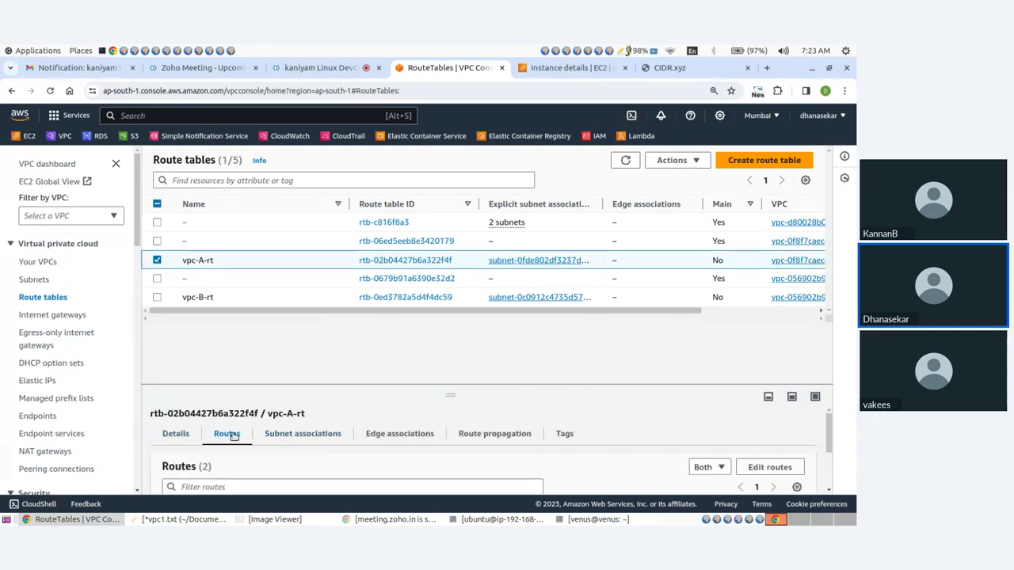
click(762, 468)
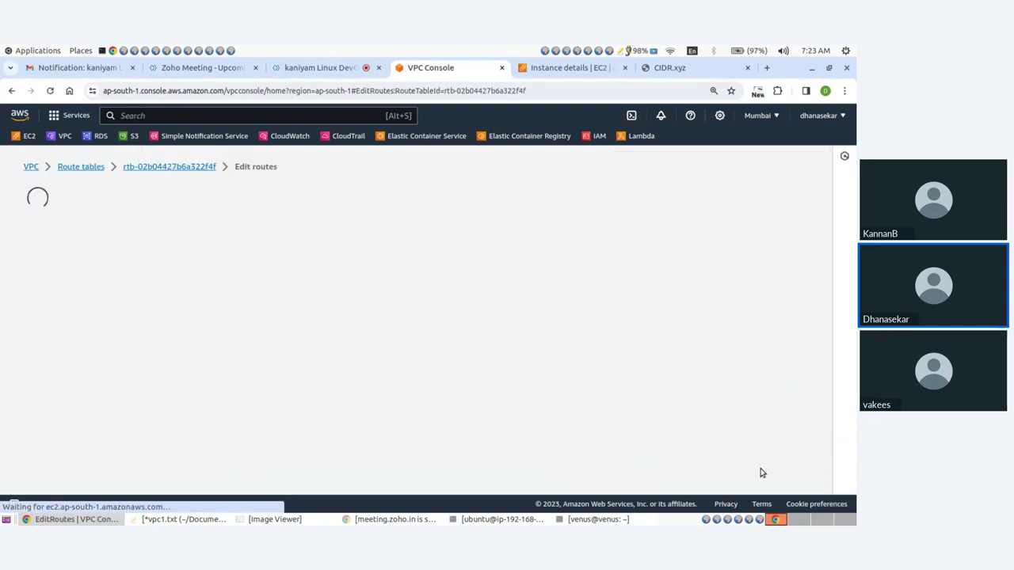
click(68, 373)
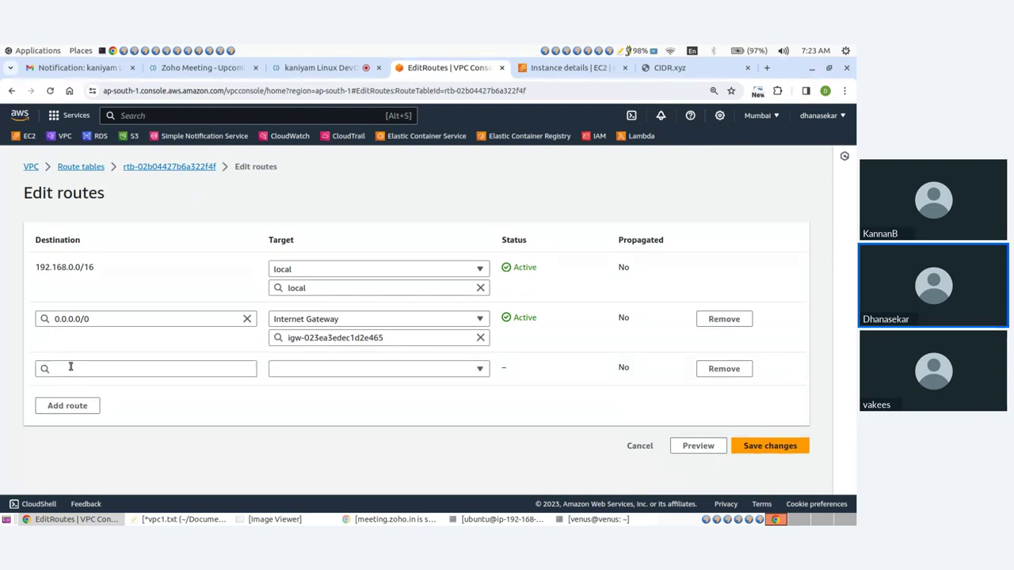
click(70, 370)
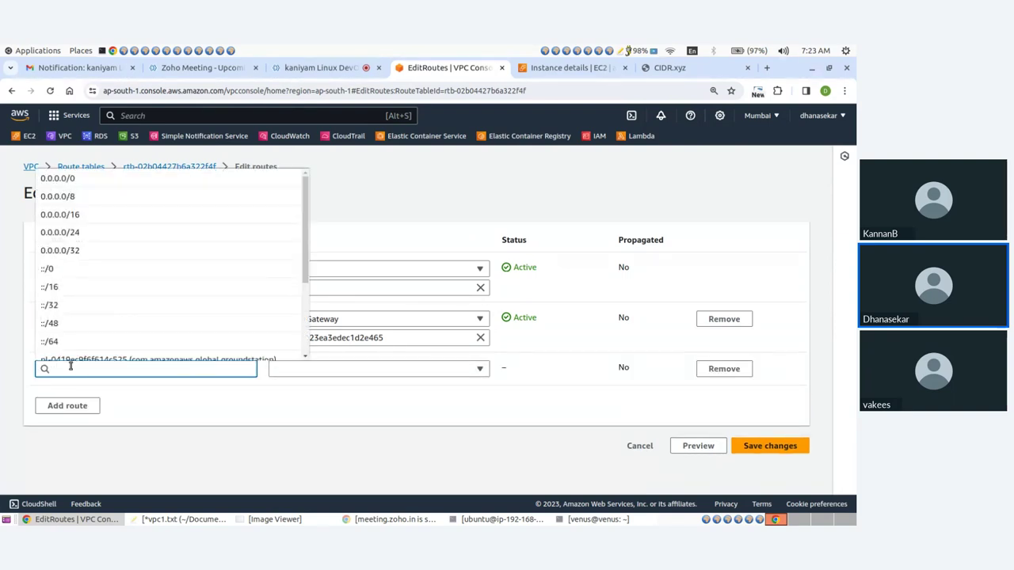
text(172.32.0.)
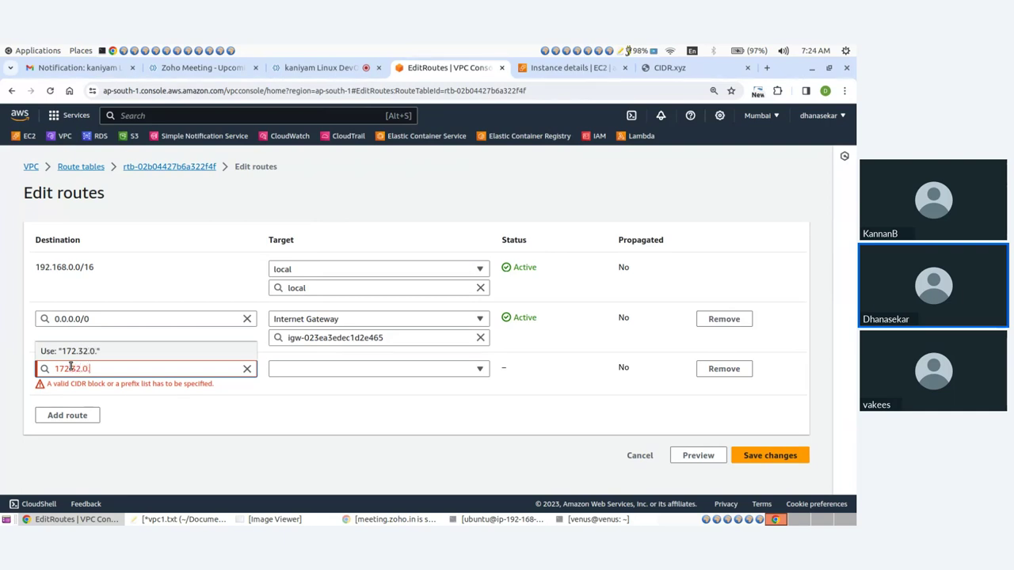
text(0/16)
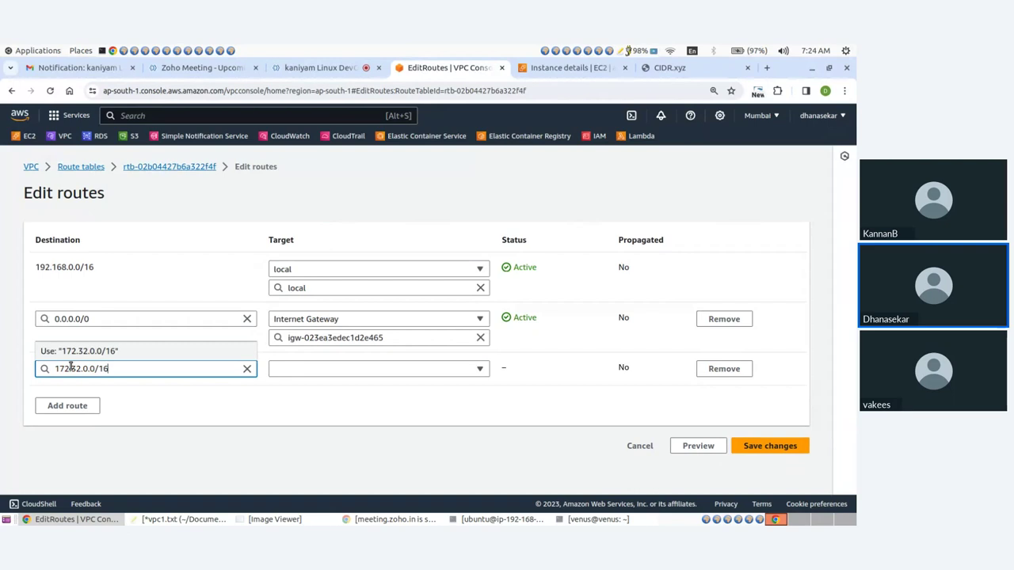
- Target the 172.32.0.0/16 route at the vpcA-to-vpcB peering connection and save the route changes
click(297, 420)
click(309, 374)
scroll(335, 303, down, 1)
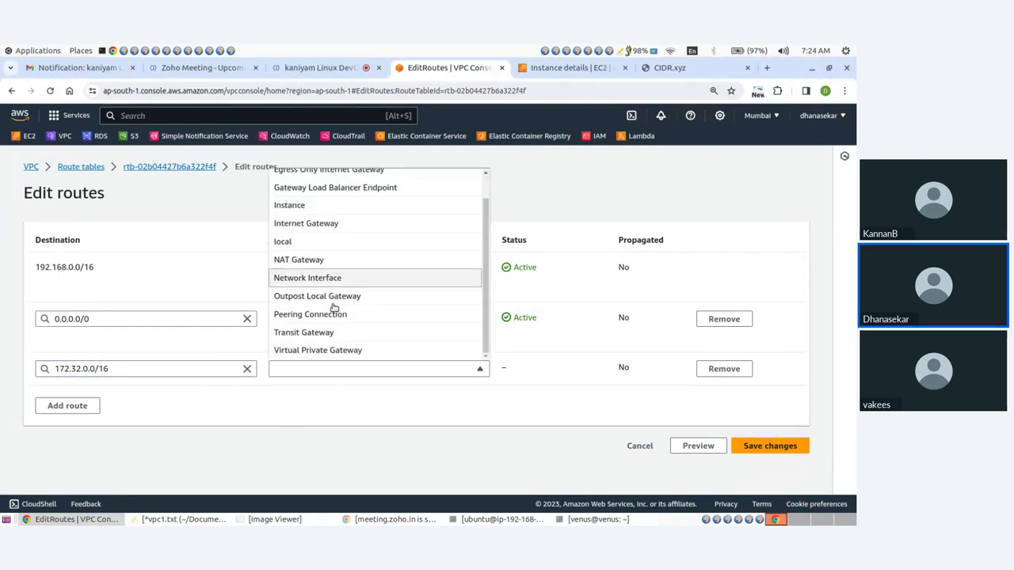
click(331, 314)
click(295, 388)
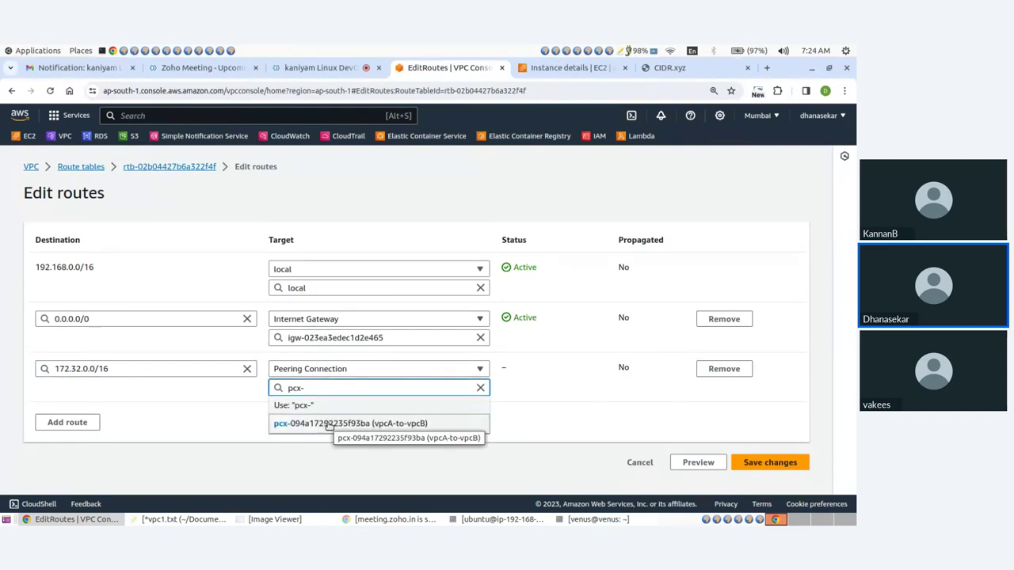
click(329, 424)
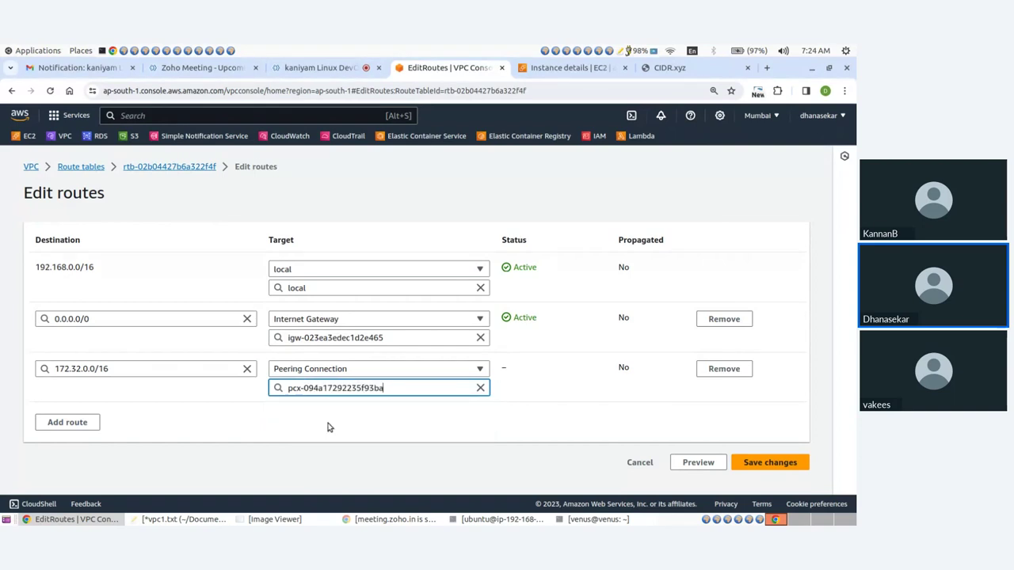
click(754, 462)
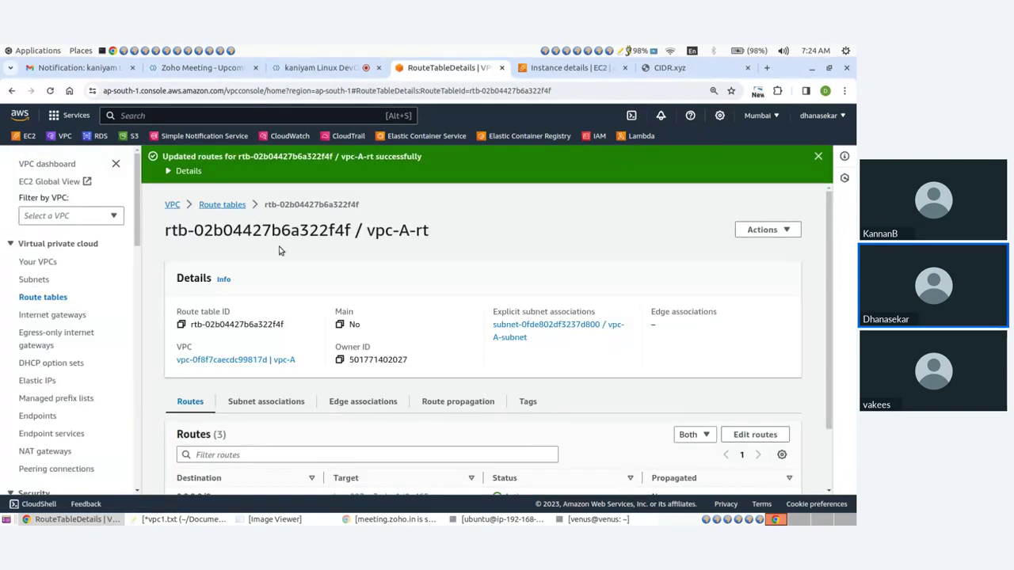
- Add a route with destination 192.168.0.0/16 to the vpc-B-rt route table
click(233, 207)
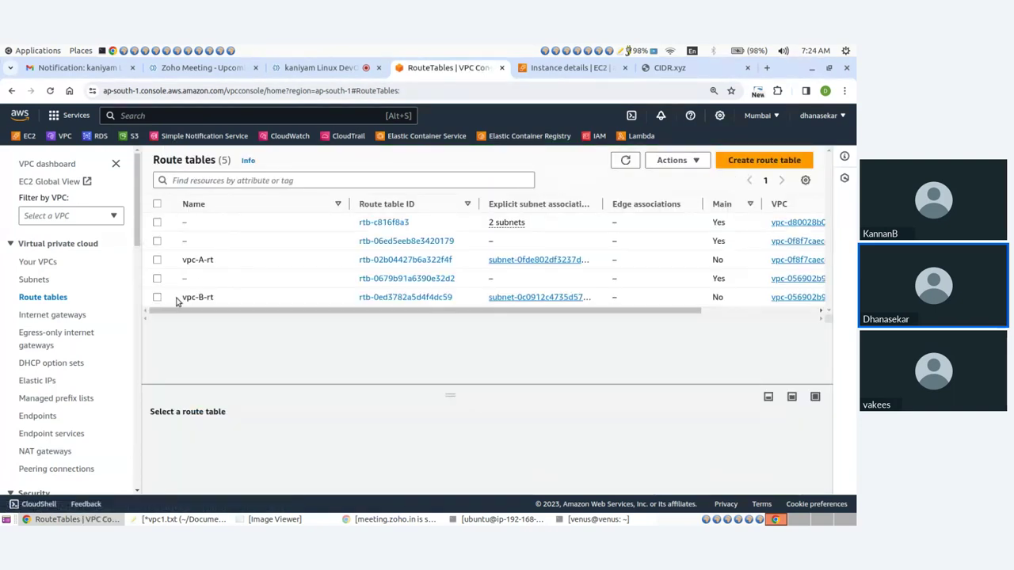
click(157, 299)
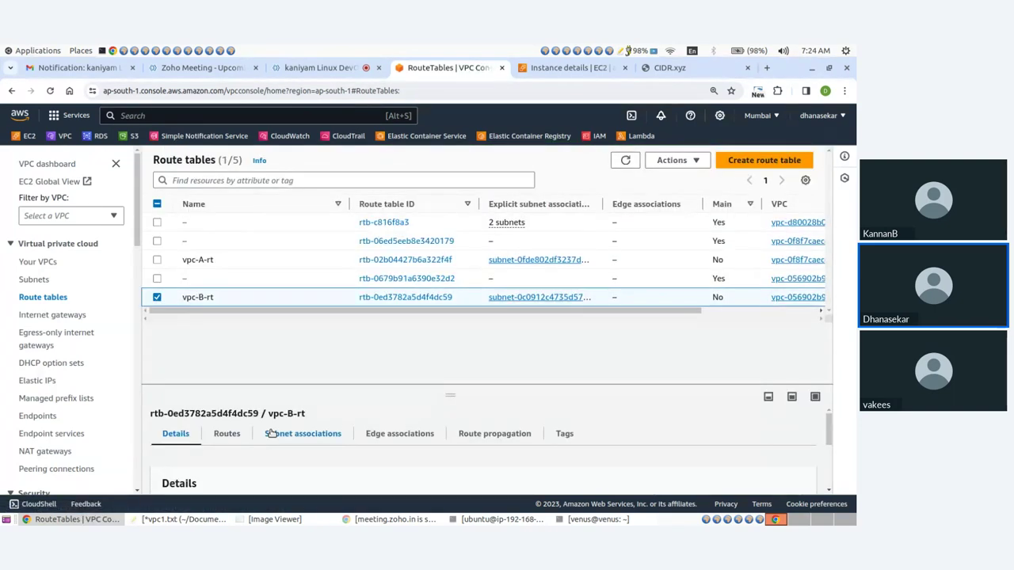
click(230, 436)
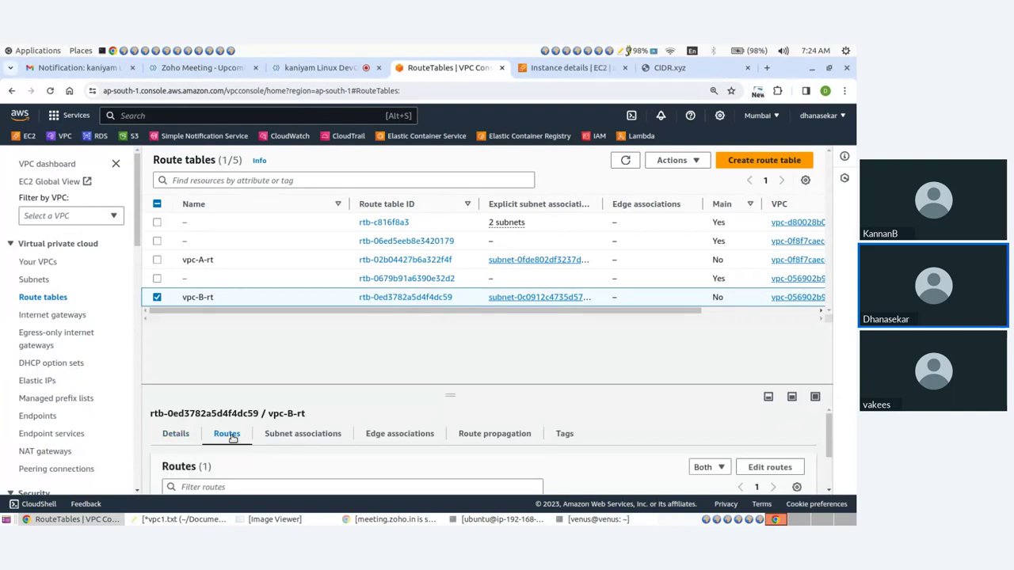
click(767, 465)
click(67, 322)
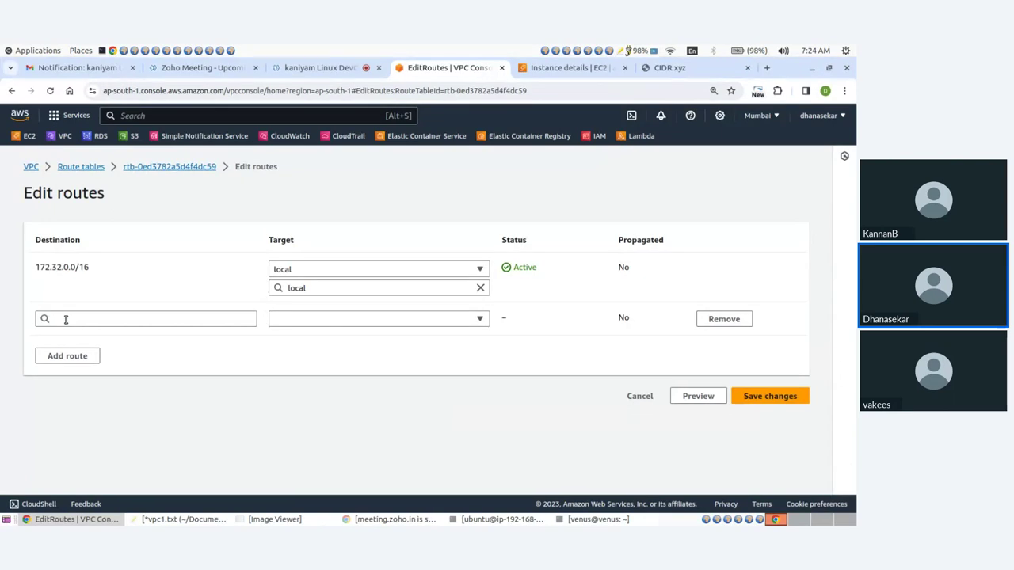
click(73, 317)
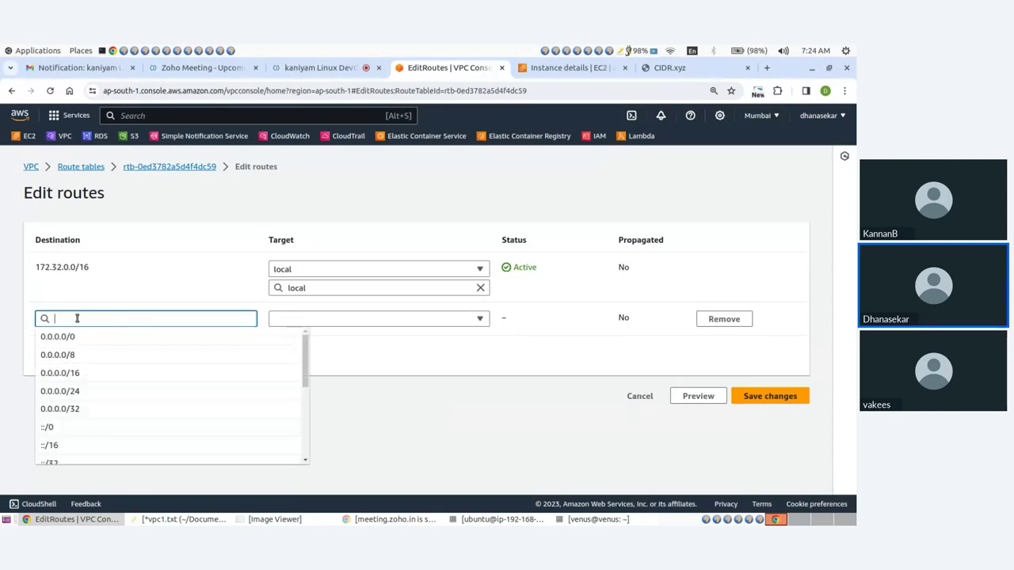
text(192.168.)
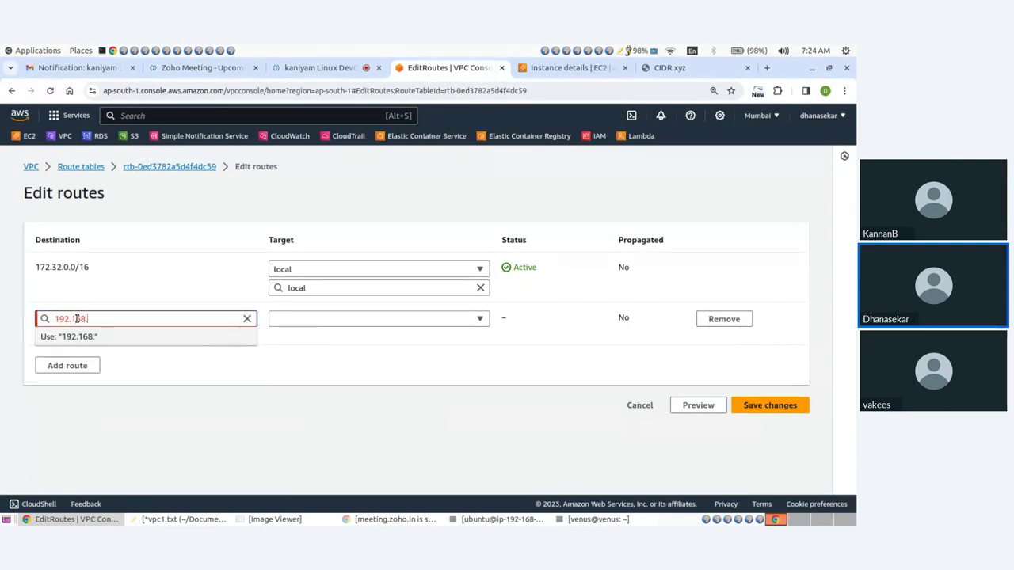
text(0.0)
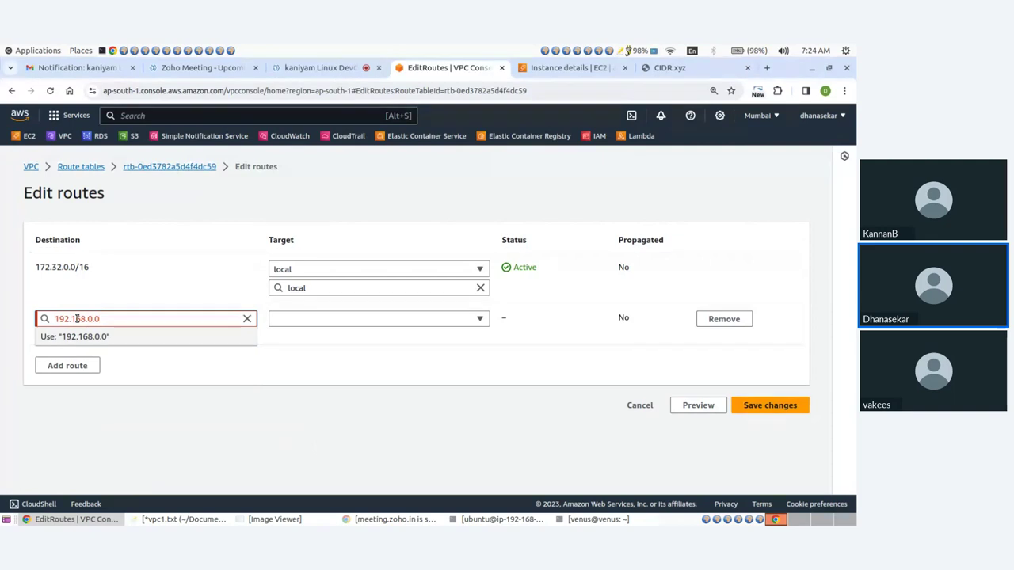
text(/16)
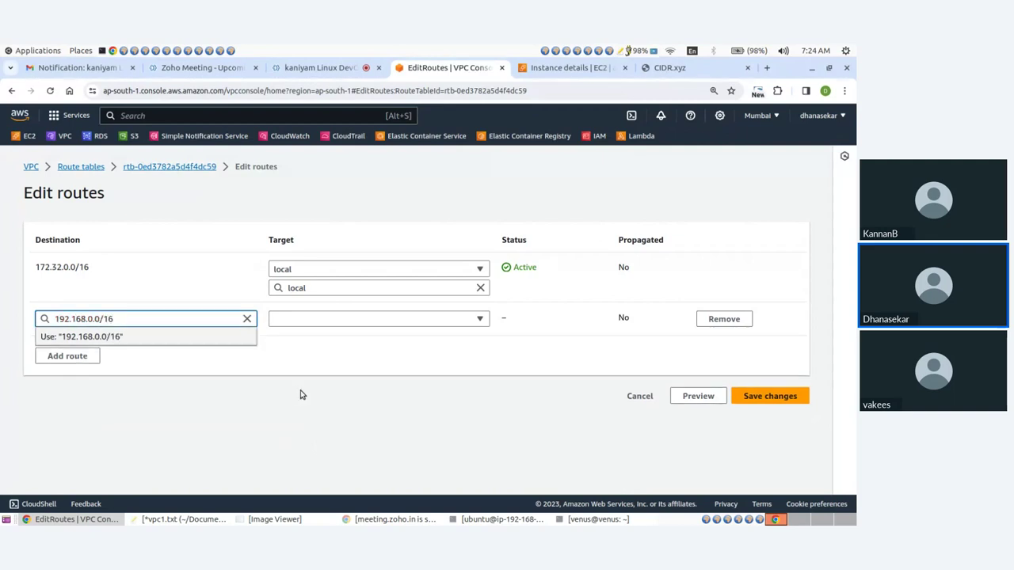
- Target the 192.168.0.0/16 route at the vpcA-to-vpcB peering connection and save the route changes
click(312, 320)
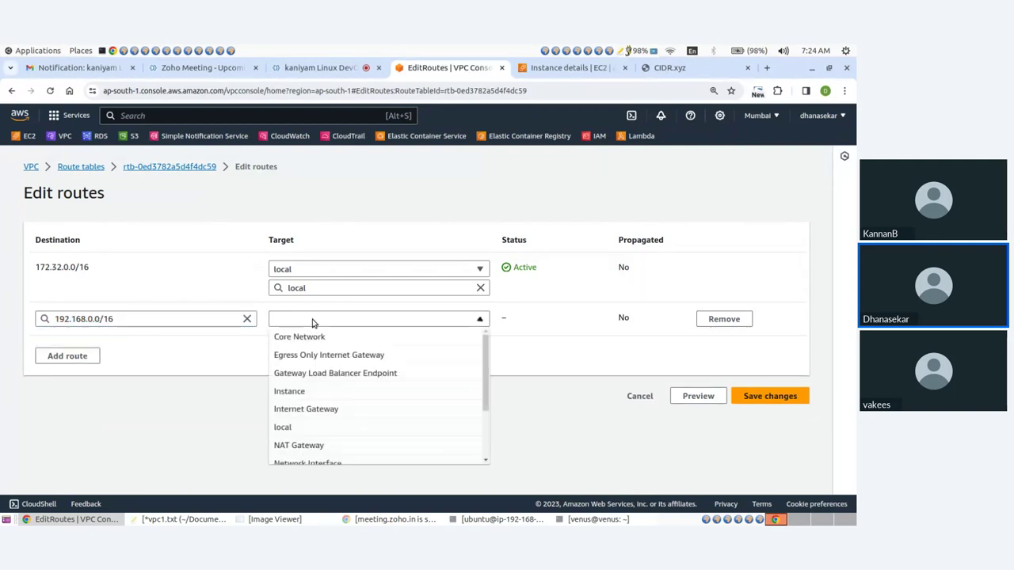
scroll(313, 435, down, 2)
click(315, 419)
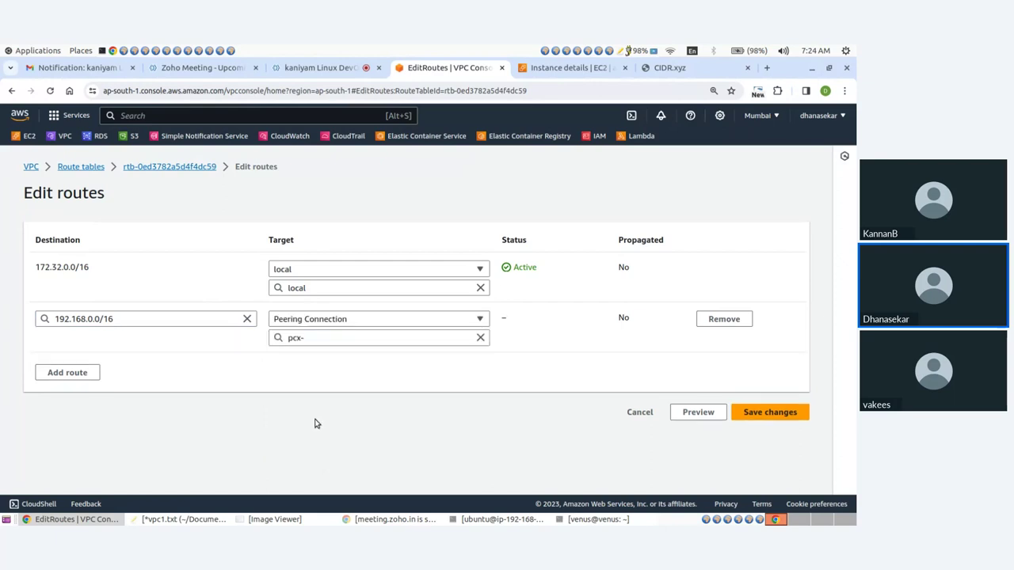
click(325, 341)
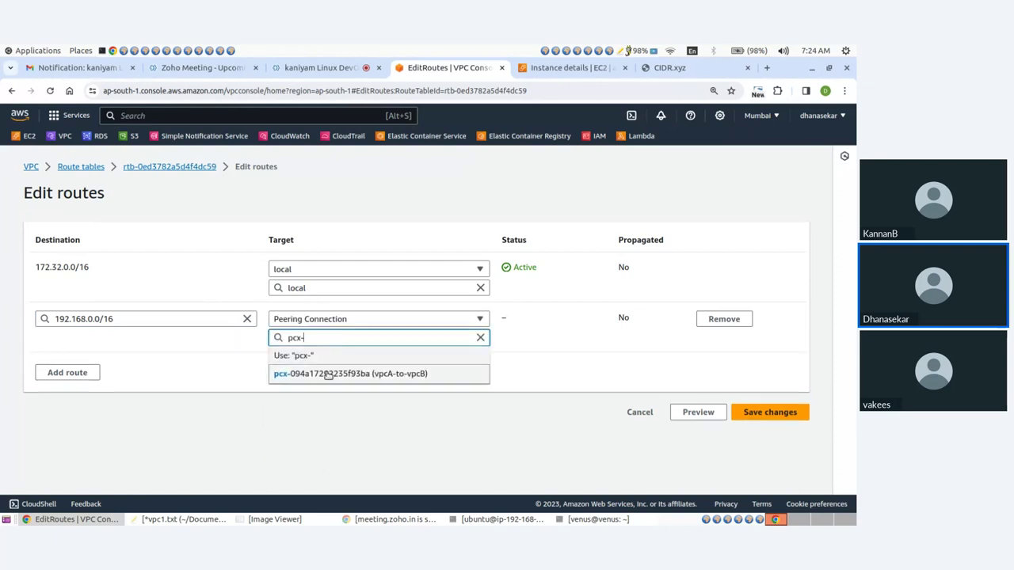
click(328, 374)
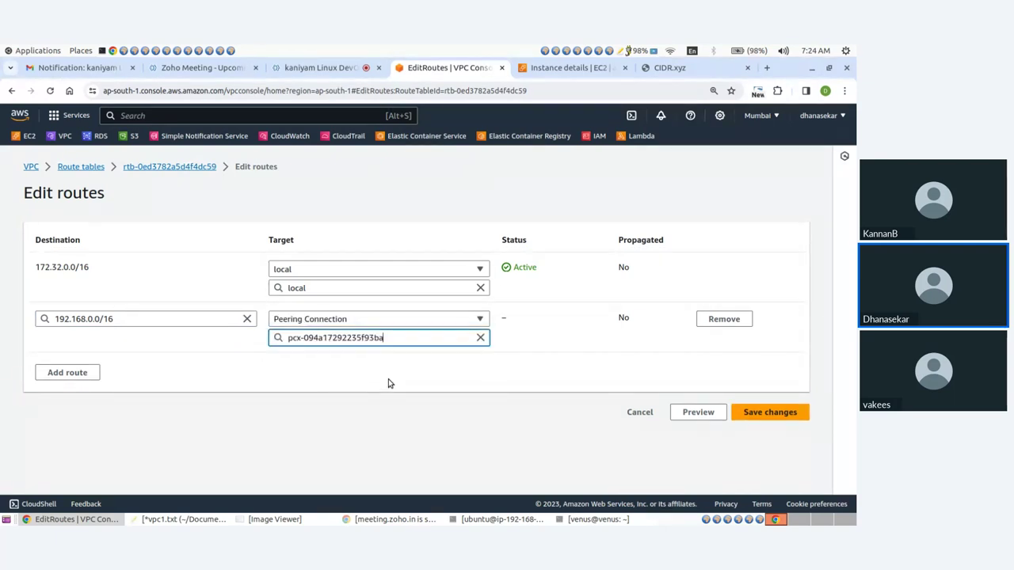
click(748, 413)
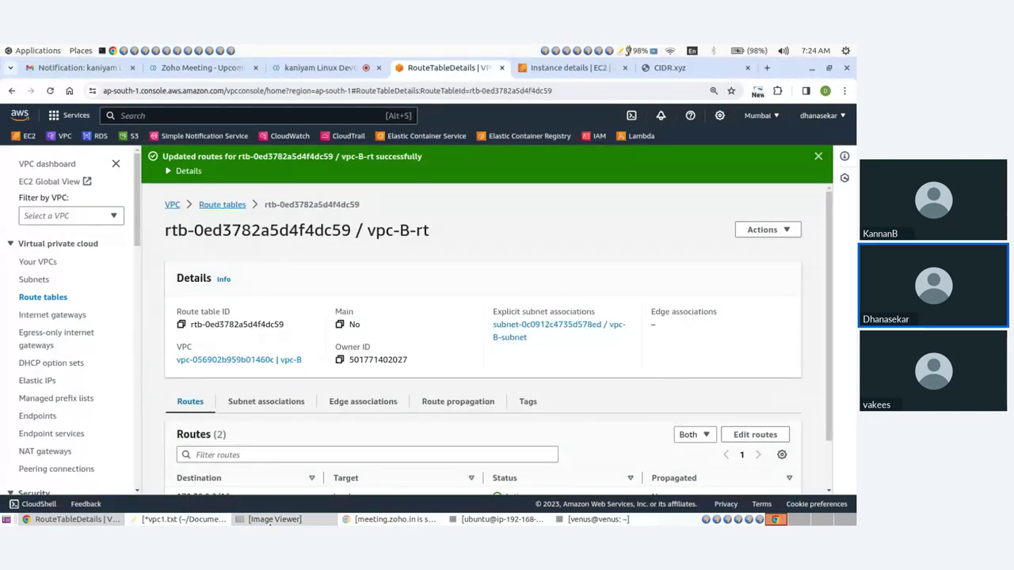
click(269, 520)
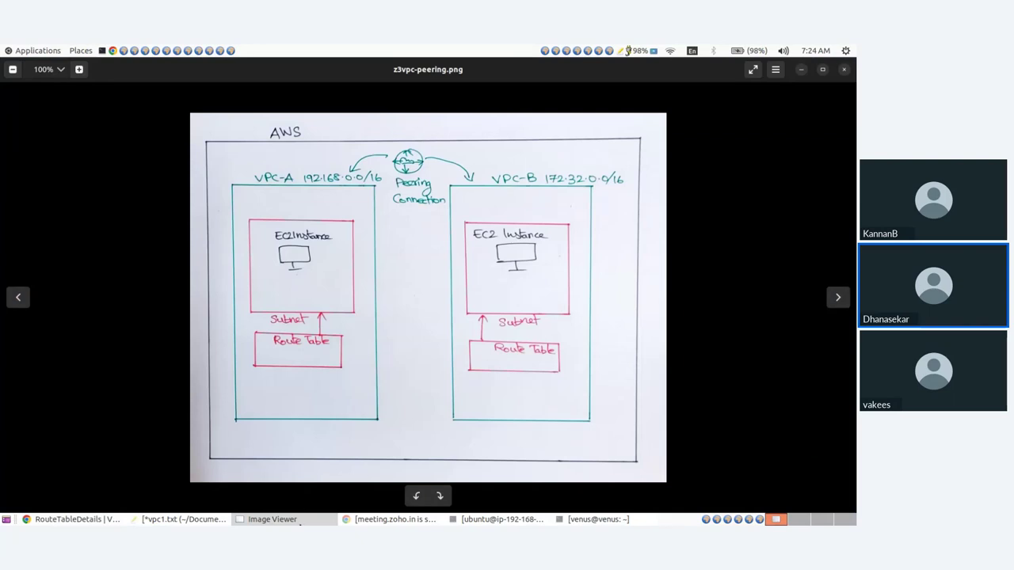
click(294, 521)
click(481, 520)
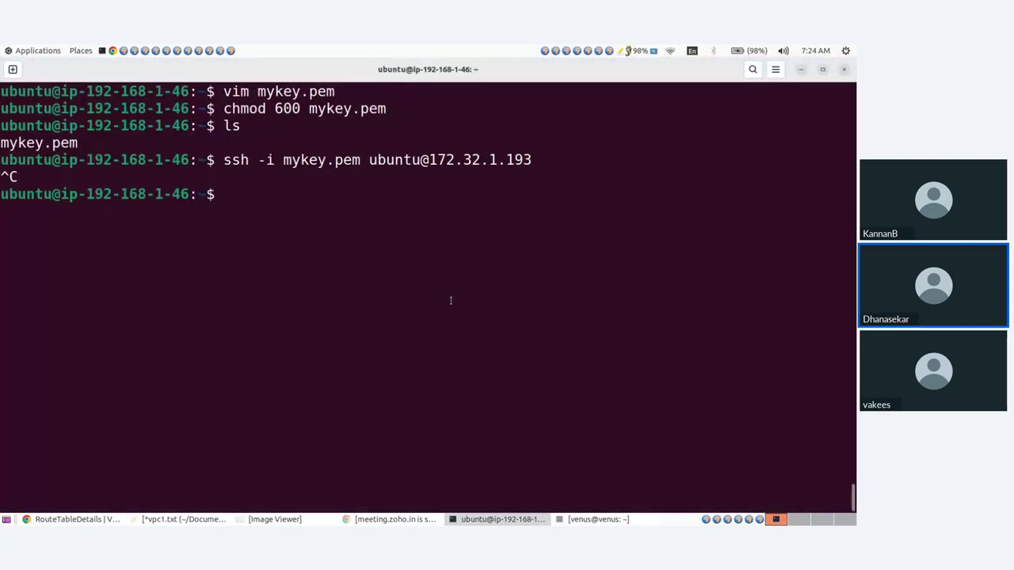
key(Up)
key(Return)
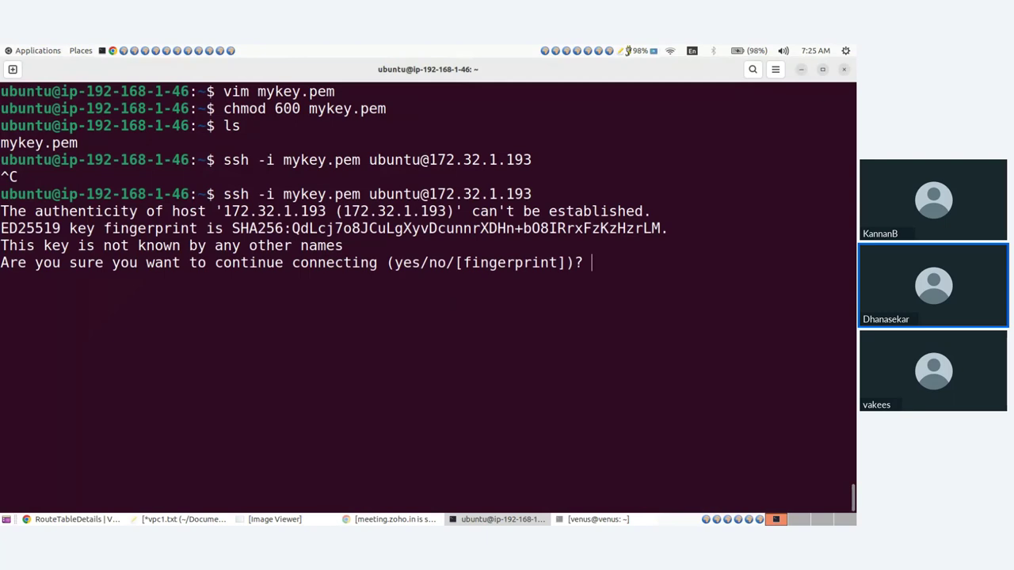
text(yes)
key(Return)
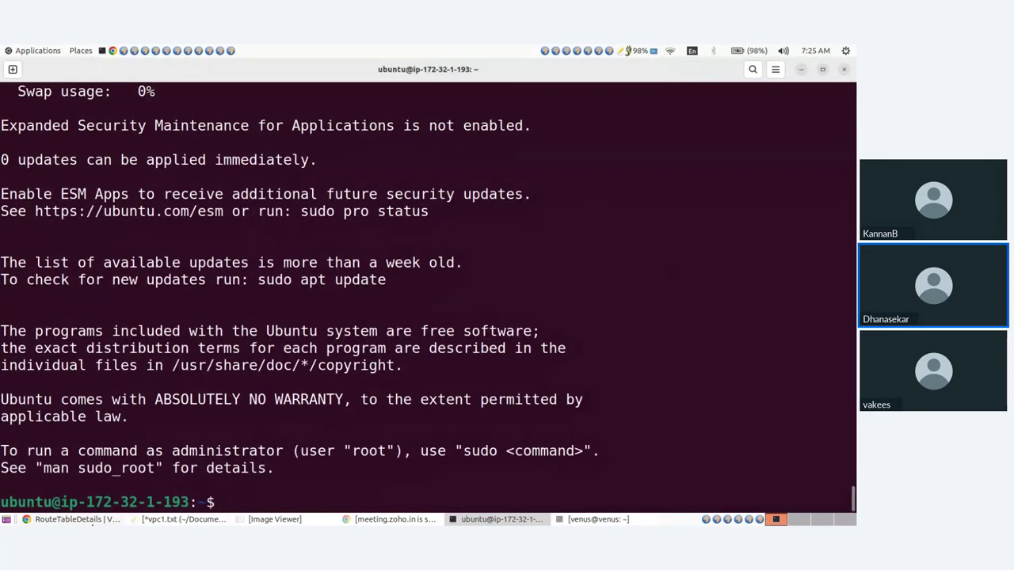
- Review the z3vpc-peering.png diagram and the SSH session, along with the lists of VPCs and internet gateways
click(76, 520)
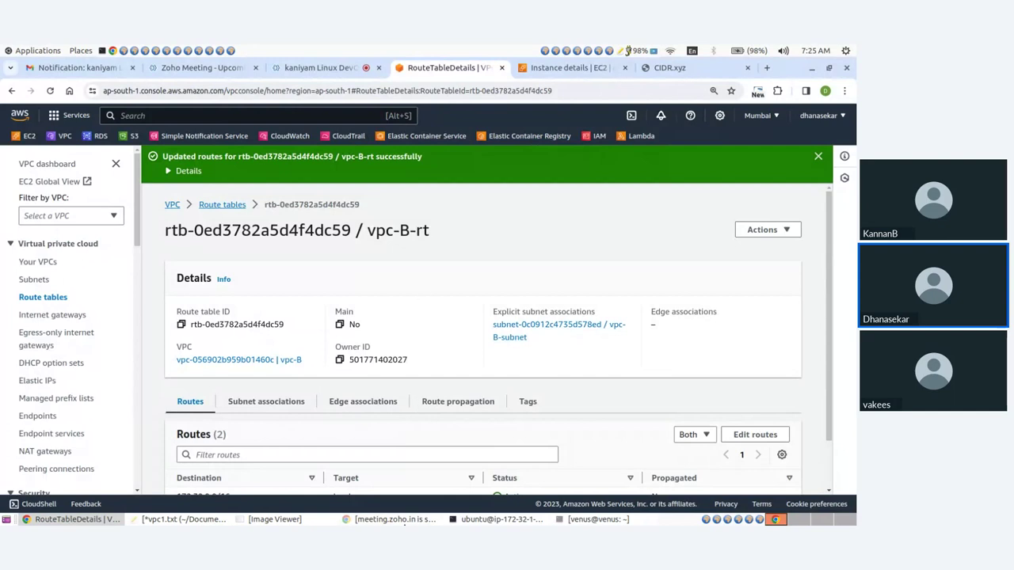
click(274, 520)
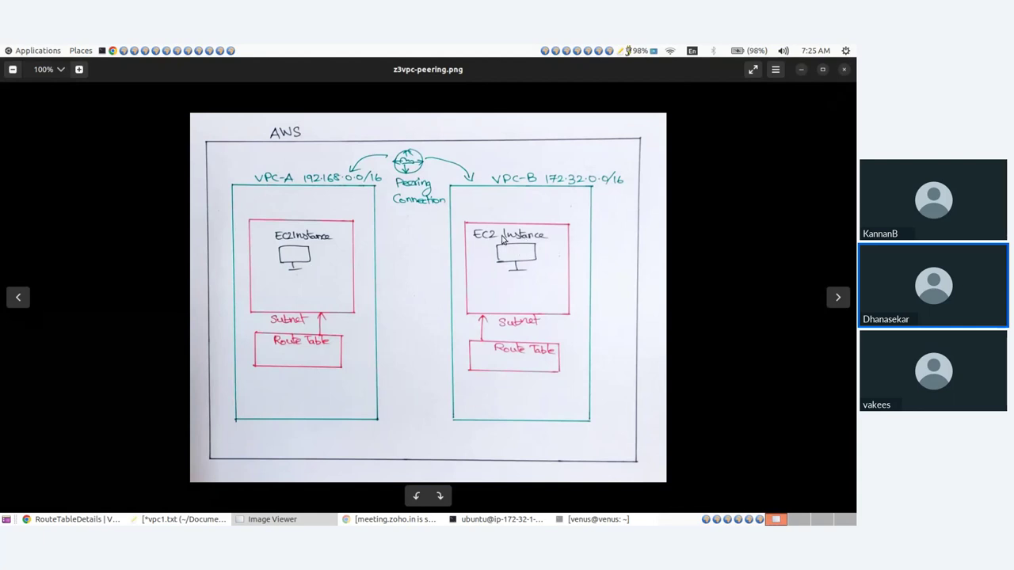
click(474, 523)
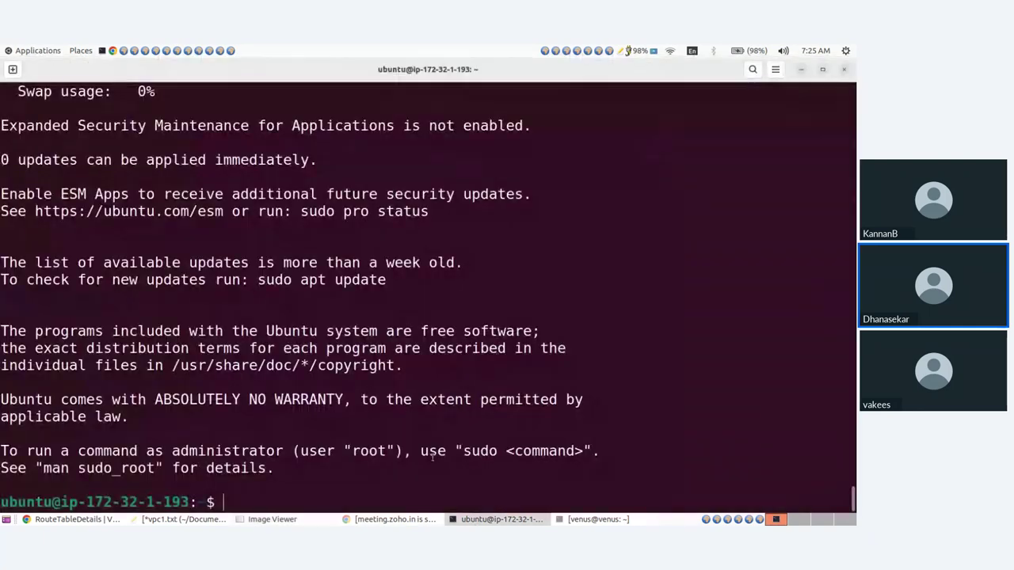
click(498, 521)
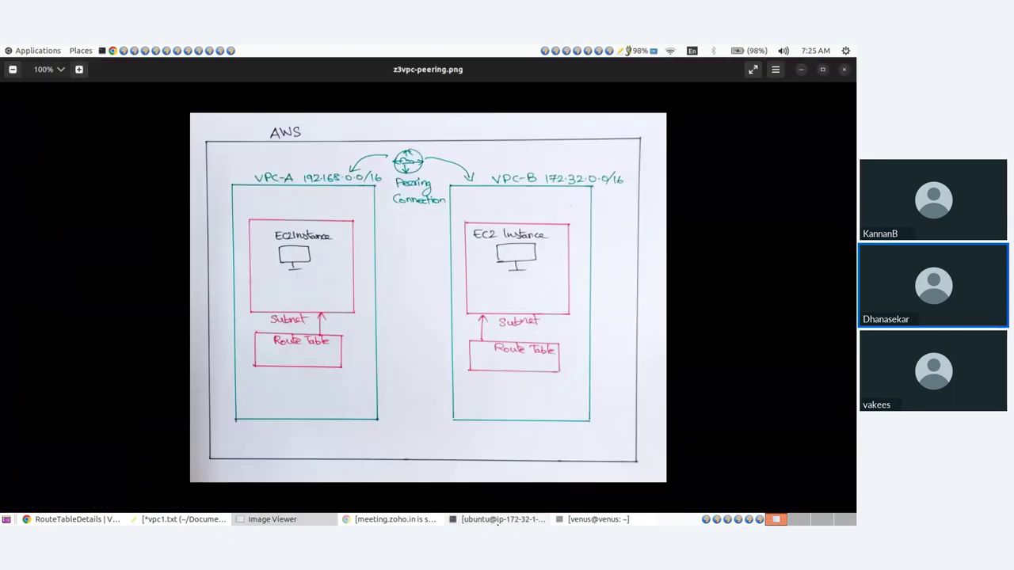
click(75, 520)
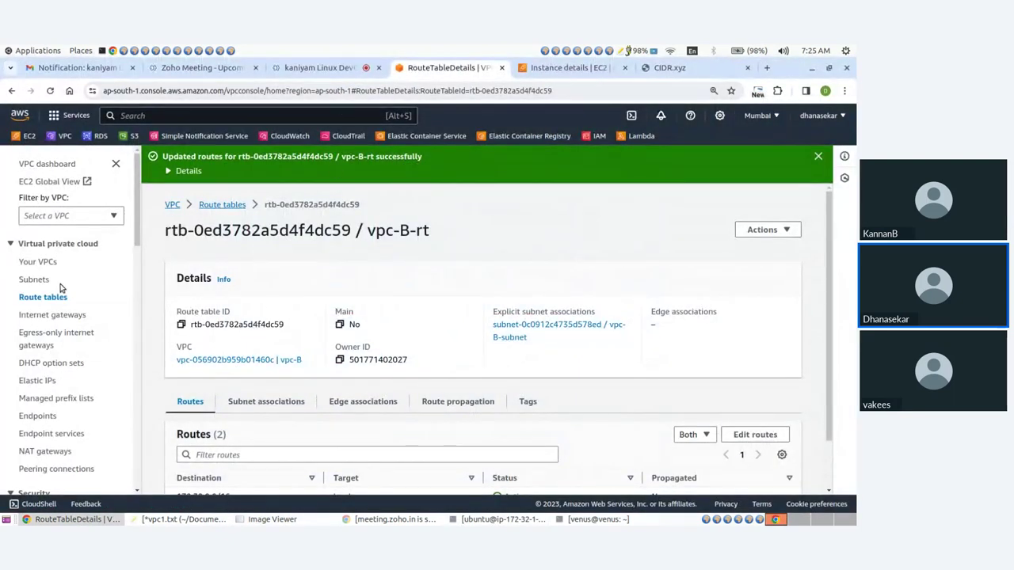
click(43, 263)
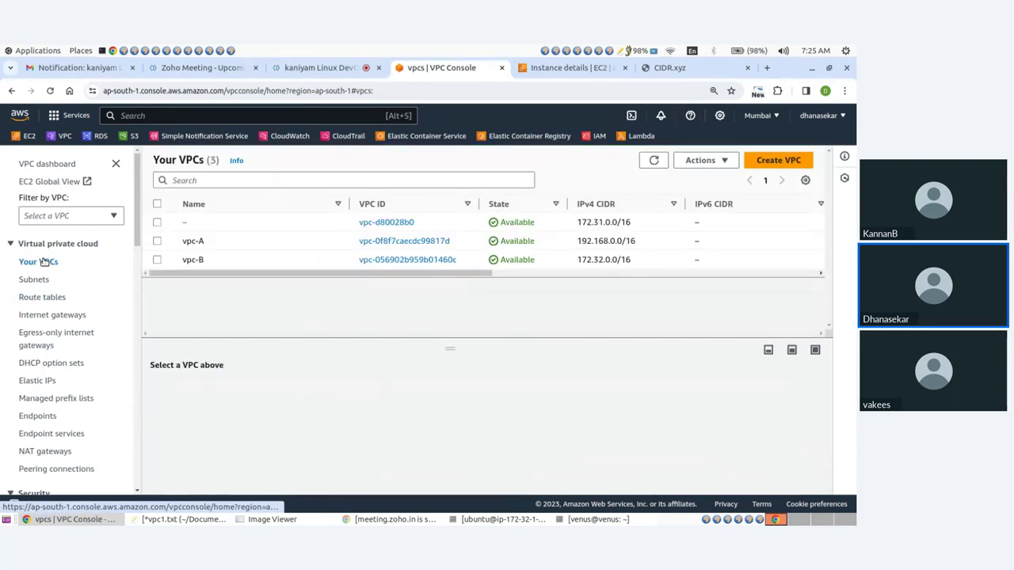
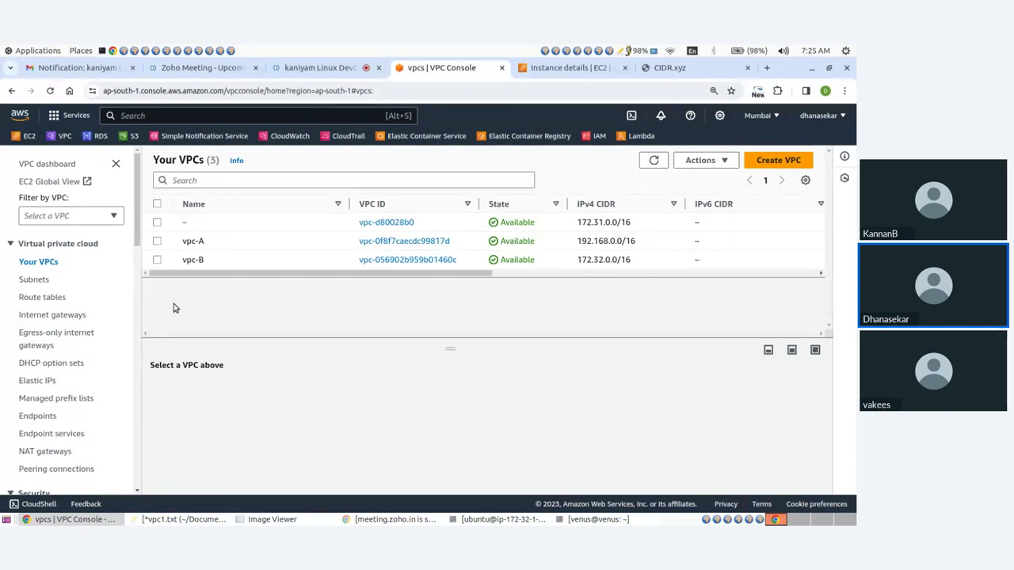
click(47, 316)
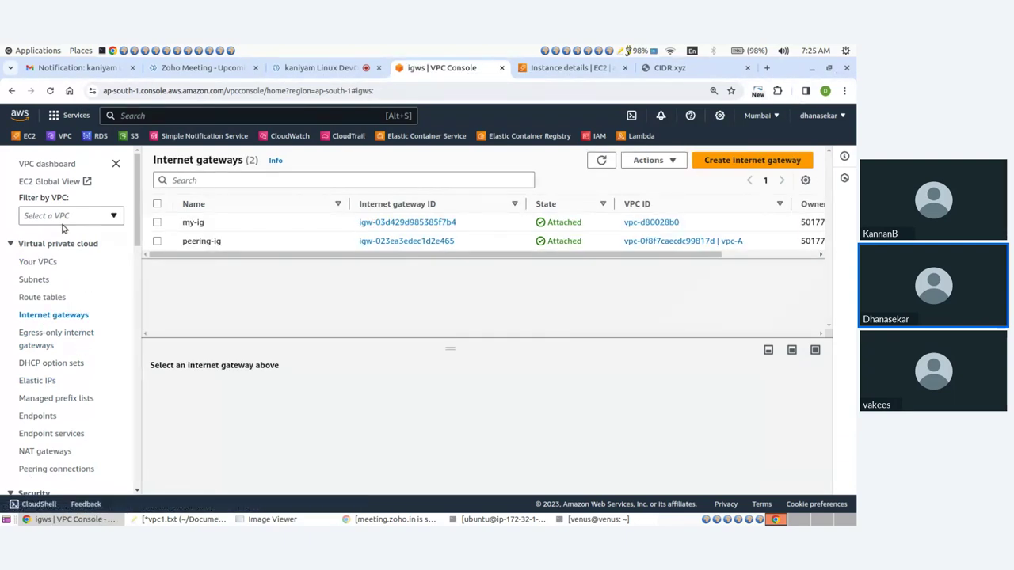
- Stop the vpc-A-server and vpc-B-server EC2 instances together
click(575, 69)
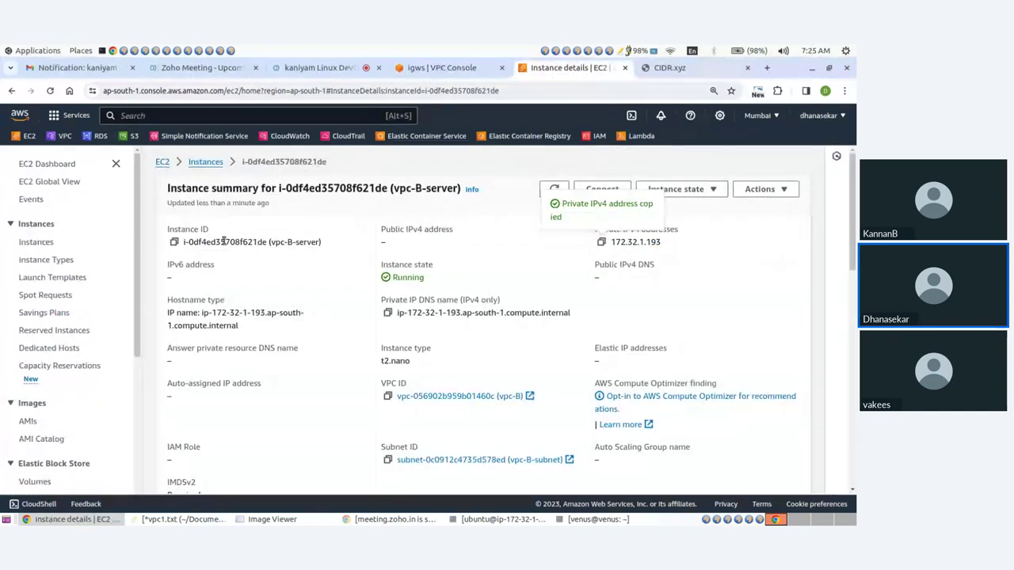
click(205, 166)
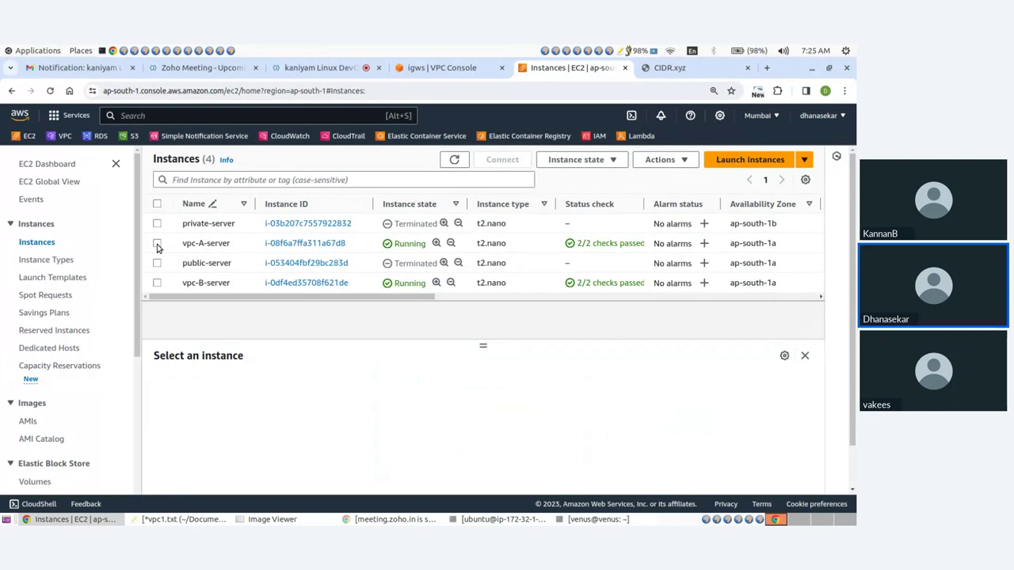
click(156, 244)
click(156, 283)
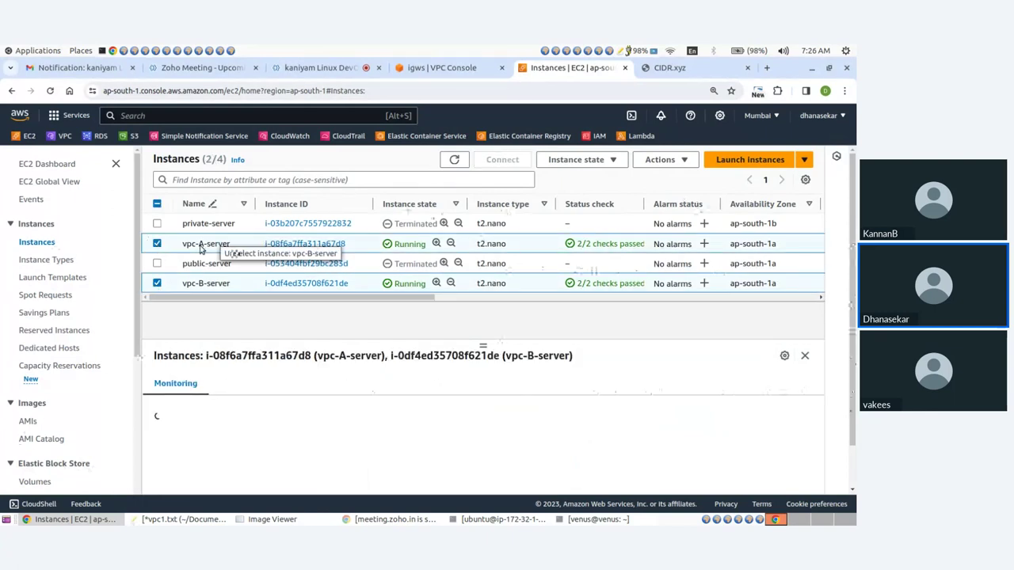
click(576, 160)
click(577, 175)
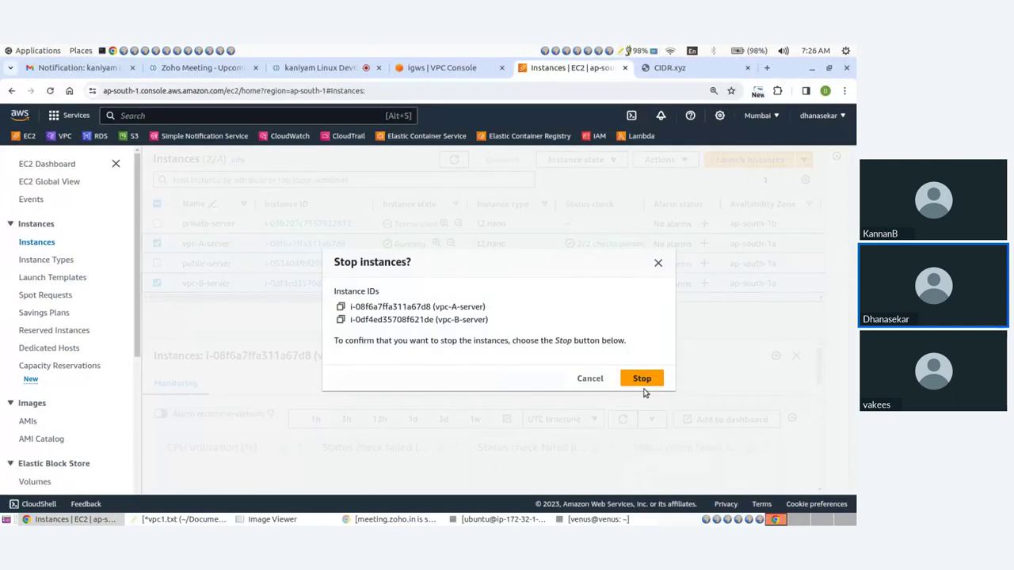
click(641, 379)
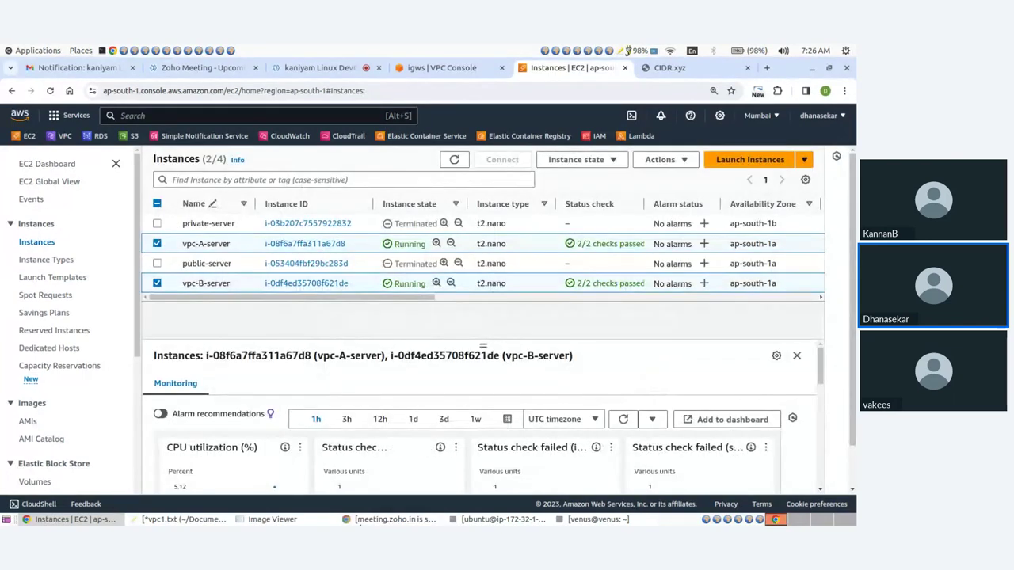
- Refresh the EC2 instances list to check the state of vpc-A-server and vpc-B-server
click(272, 519)
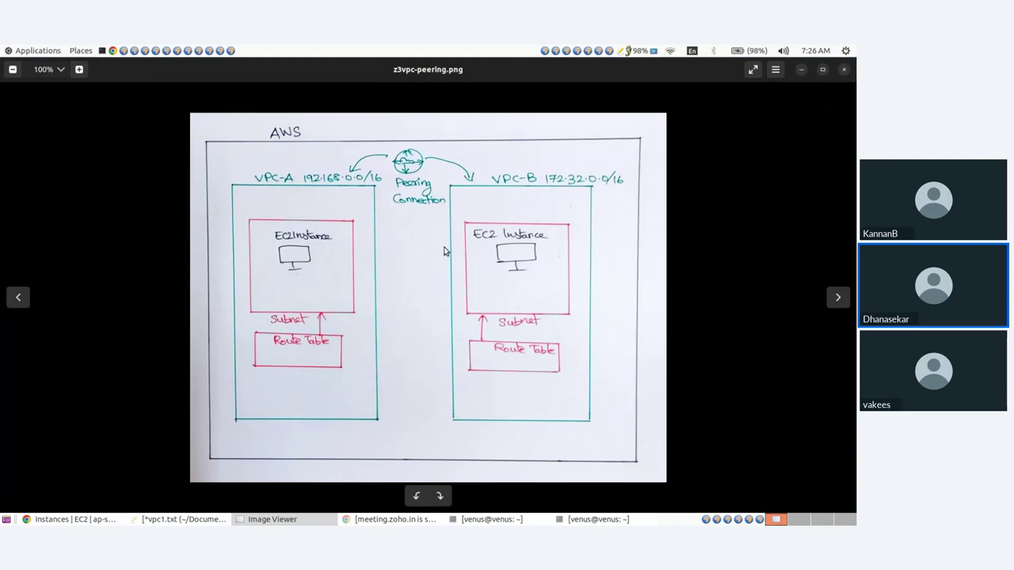
click(326, 520)
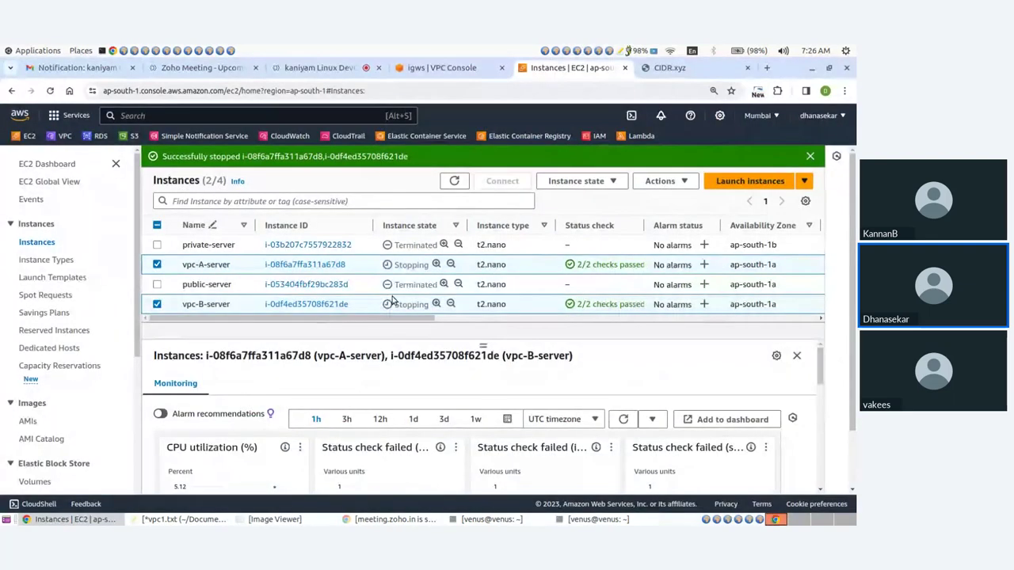
click(455, 181)
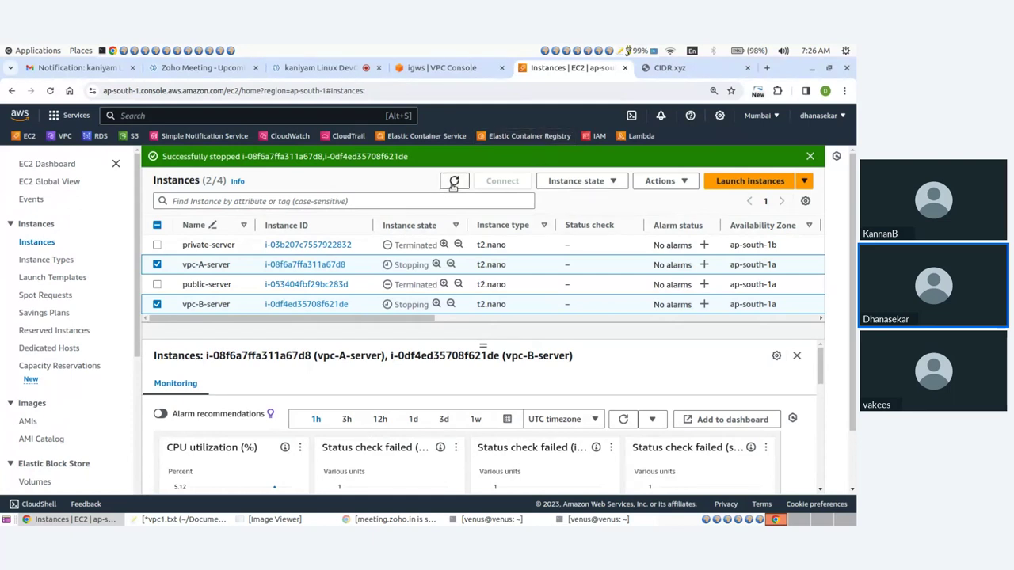
click(455, 183)
click(456, 181)
click(456, 181)
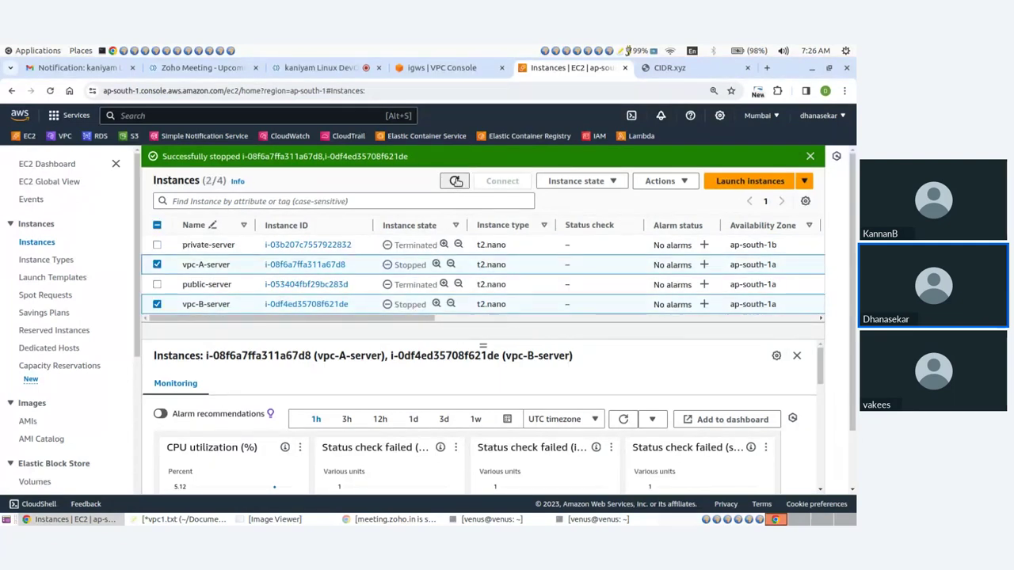
- Terminate the vpc-A-server and vpc-B-server instances and refresh the instances list
click(586, 182)
click(576, 271)
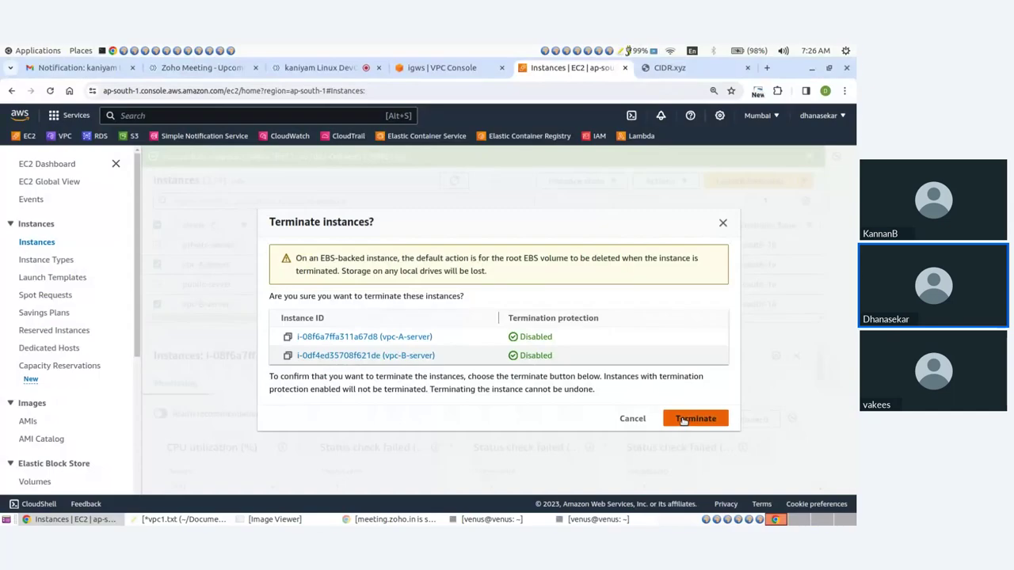
click(686, 420)
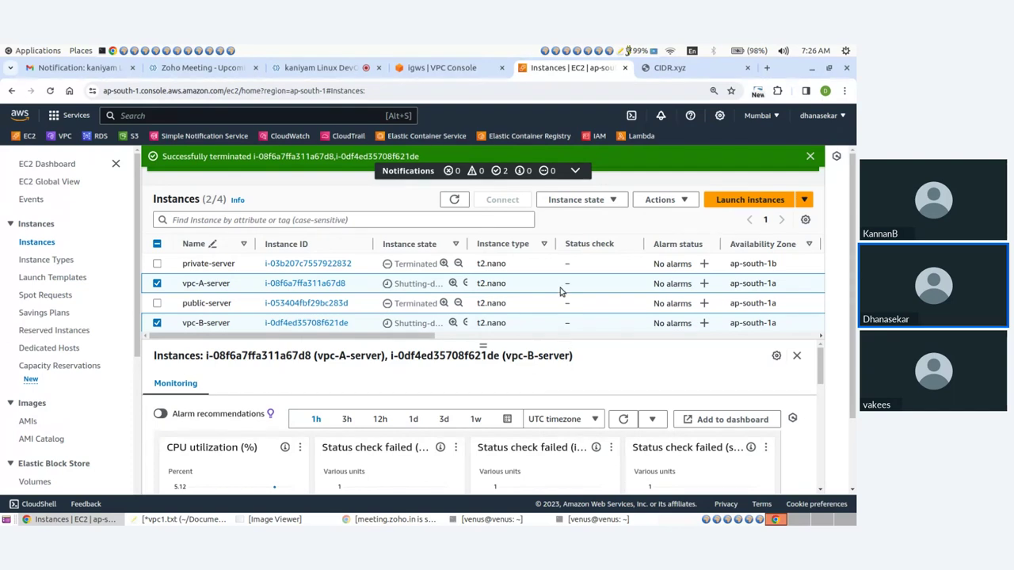
click(454, 201)
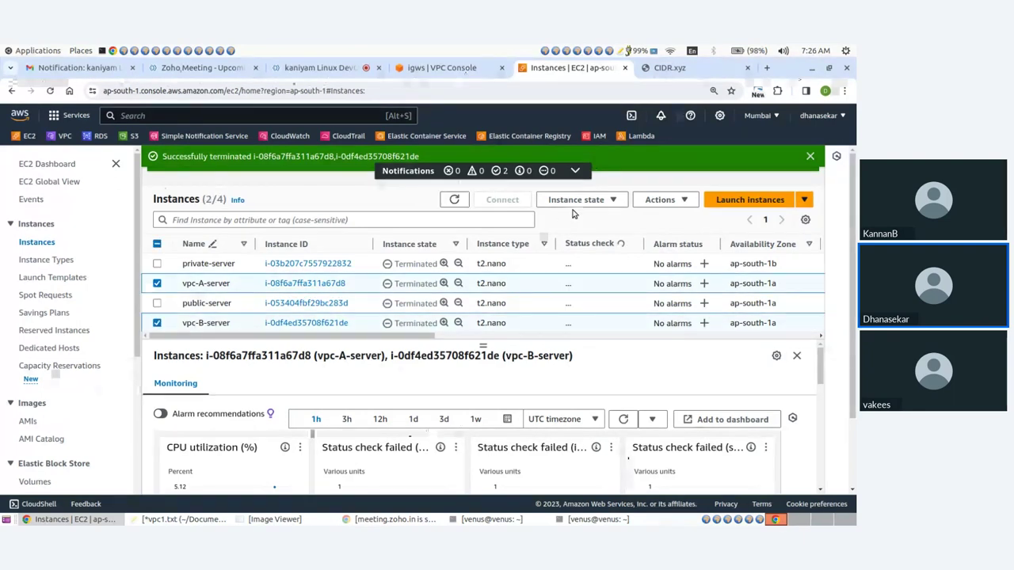
- Delete the vpcA-to-vpcB peering connection together with its related route table entries, confirming with the word delete
click(441, 67)
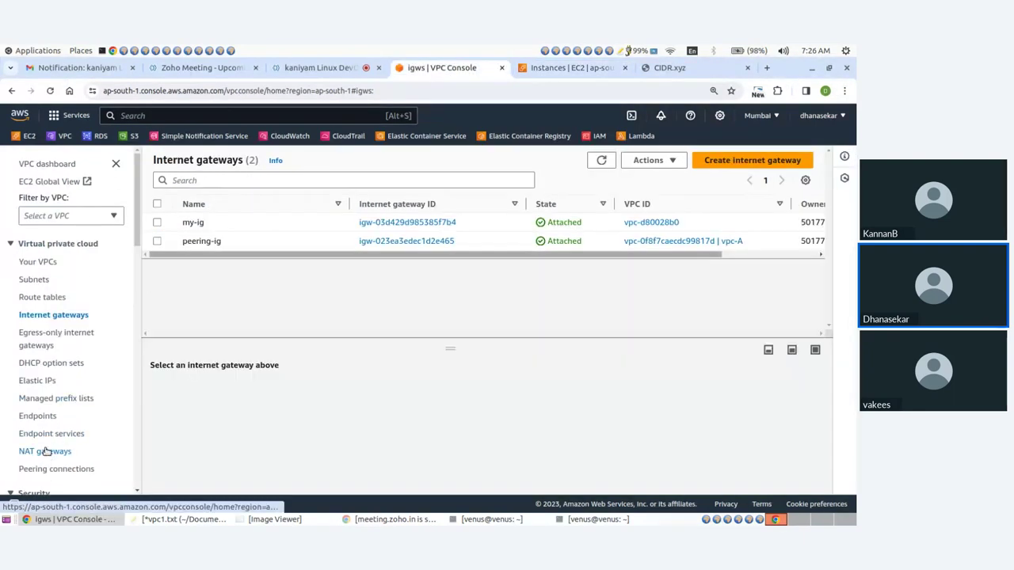
click(49, 469)
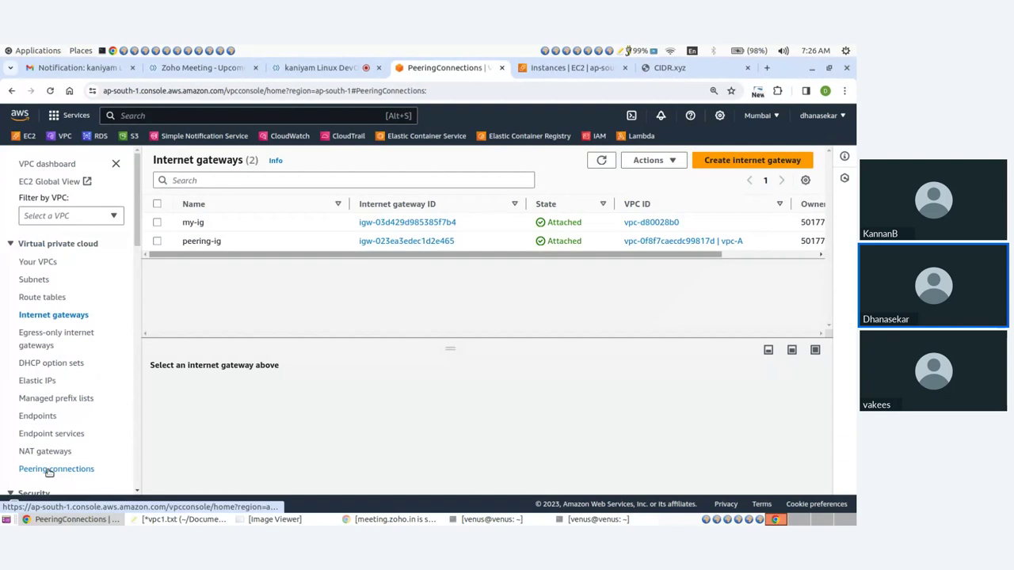
click(238, 223)
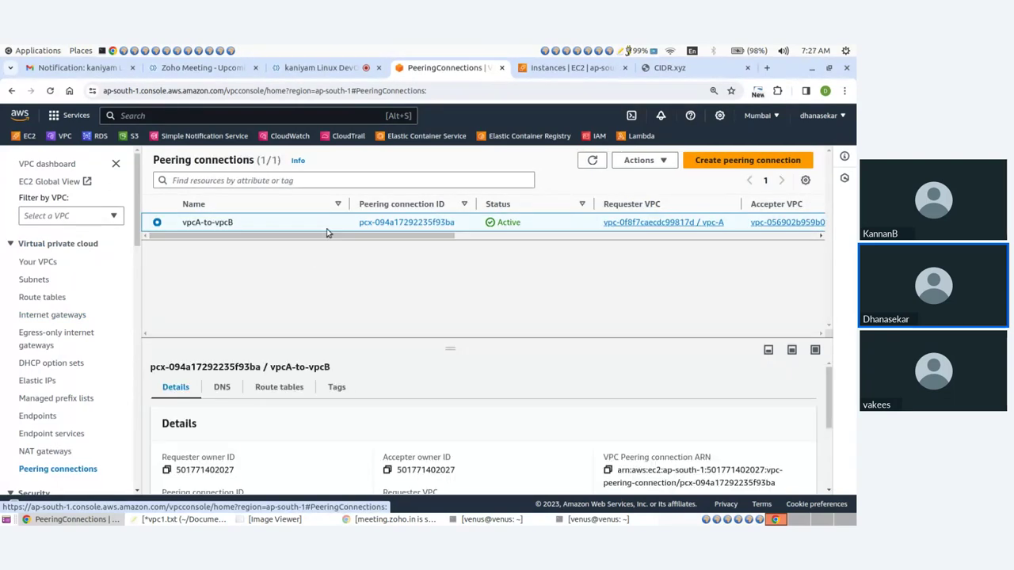
click(640, 160)
click(657, 269)
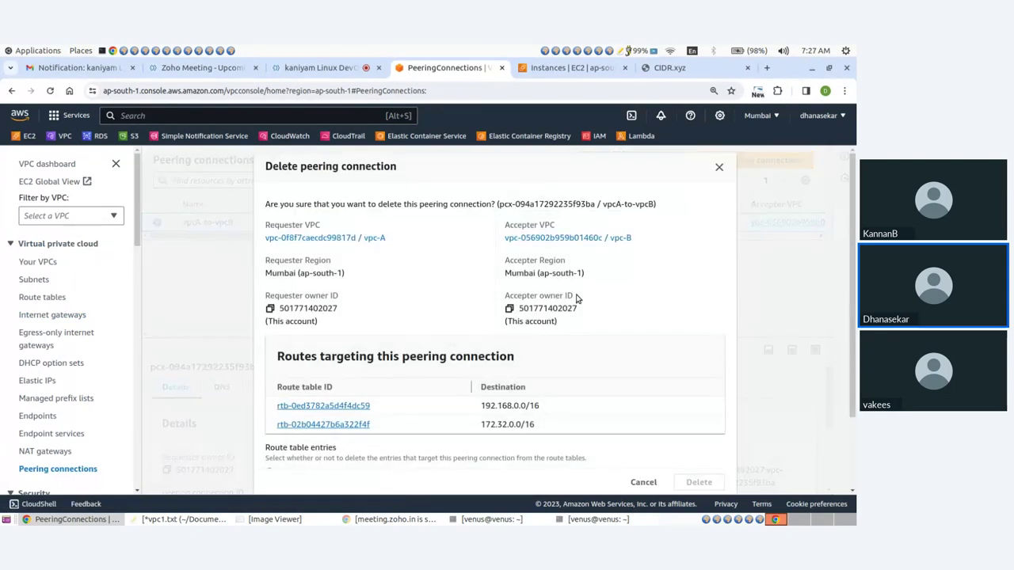
scroll(596, 430, down, 2)
scroll(596, 431, down, 1)
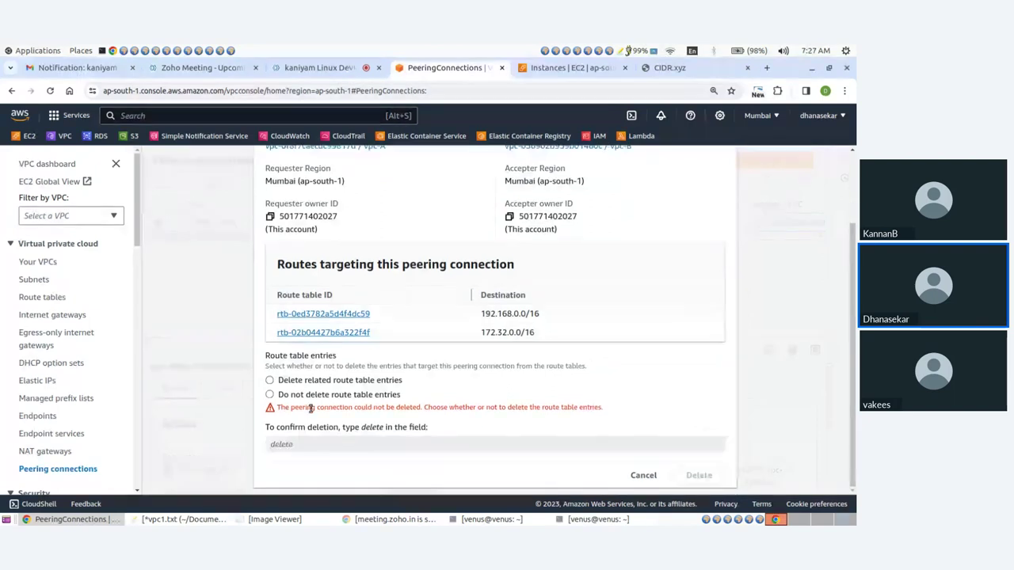
click(270, 381)
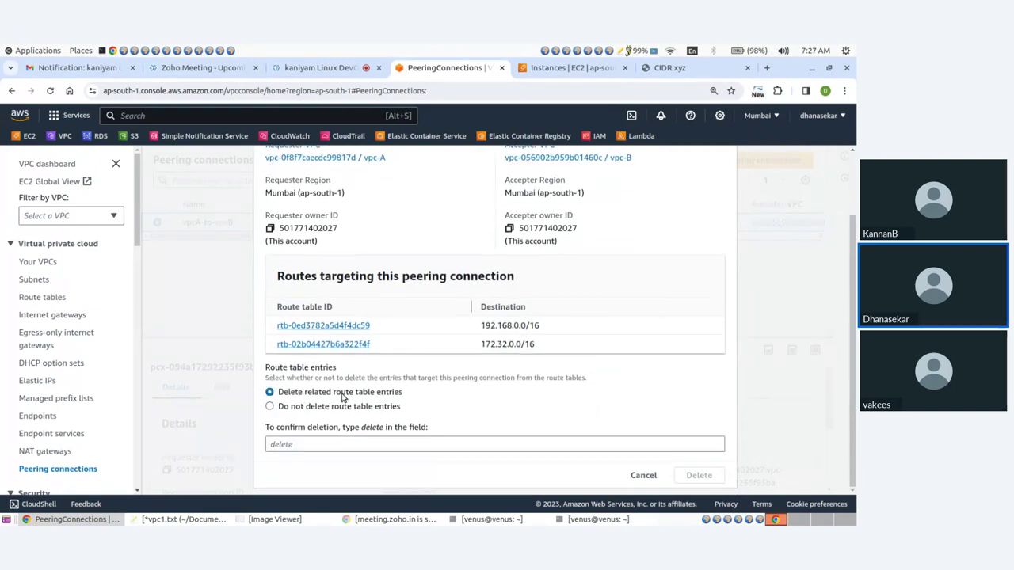
click(338, 446)
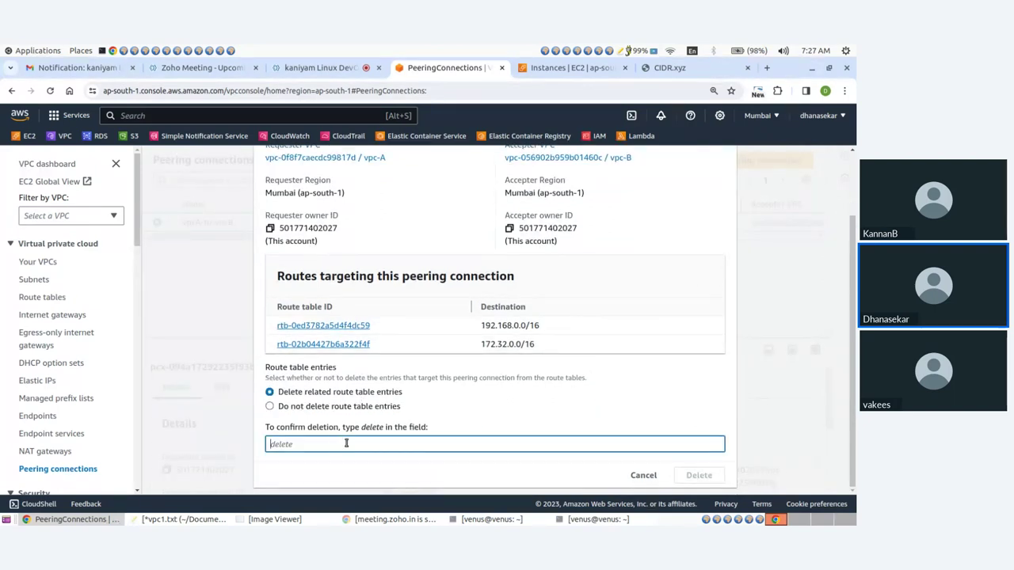
text(delete)
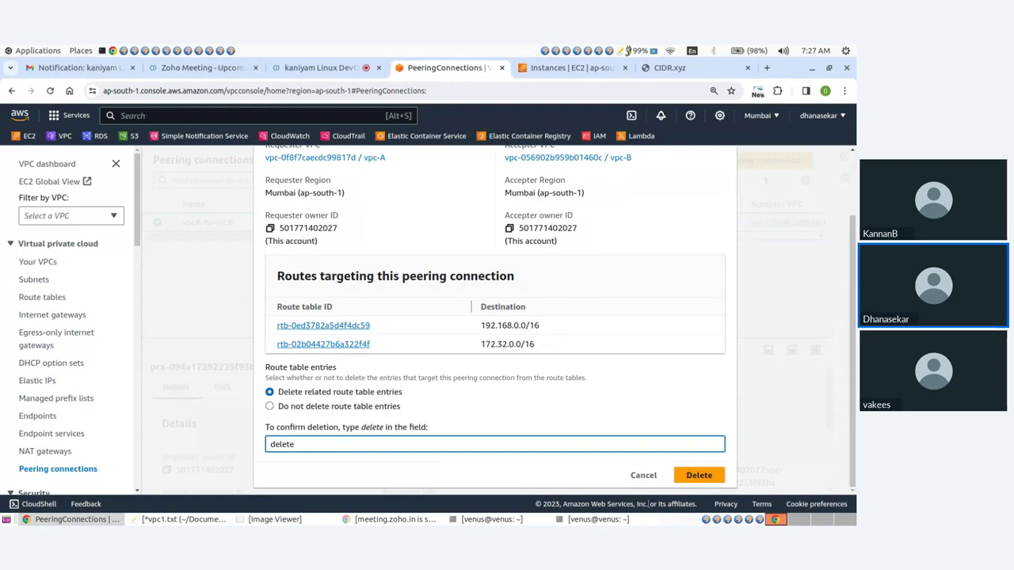
click(698, 475)
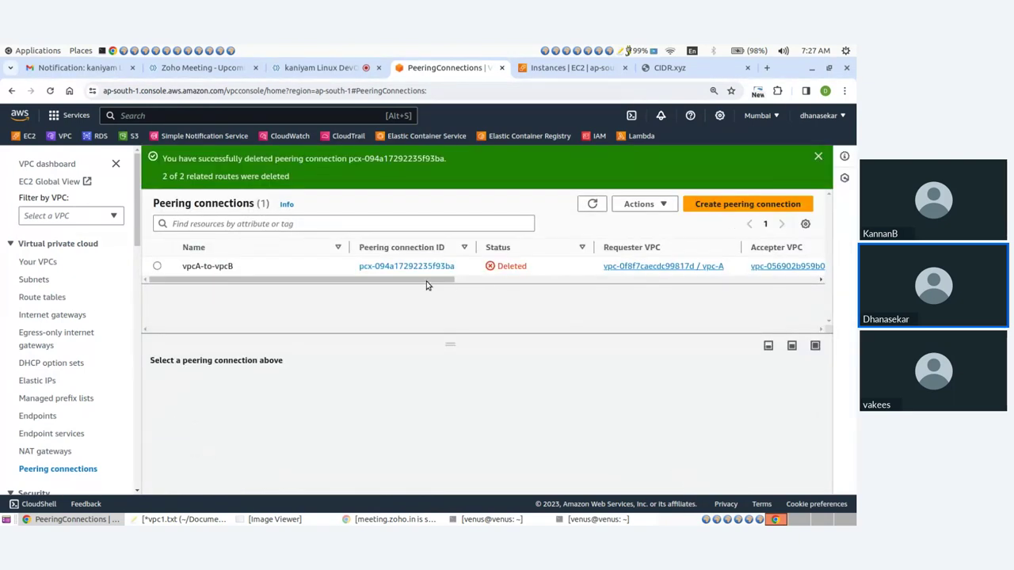
drag(426, 282, 314, 282)
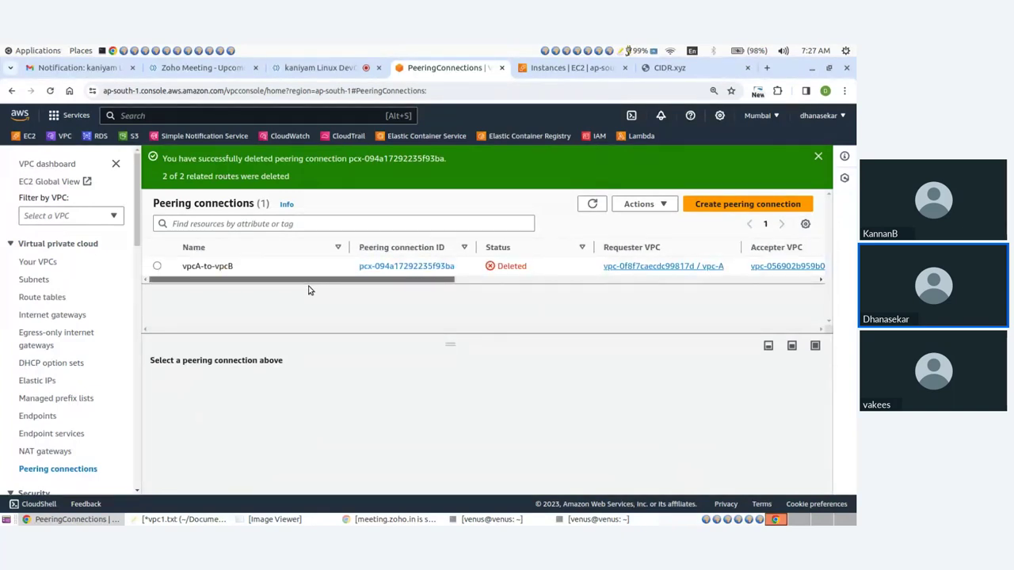
- Detach the peering-ig internet gateway from vpc-A and confirm the detachment
click(46, 315)
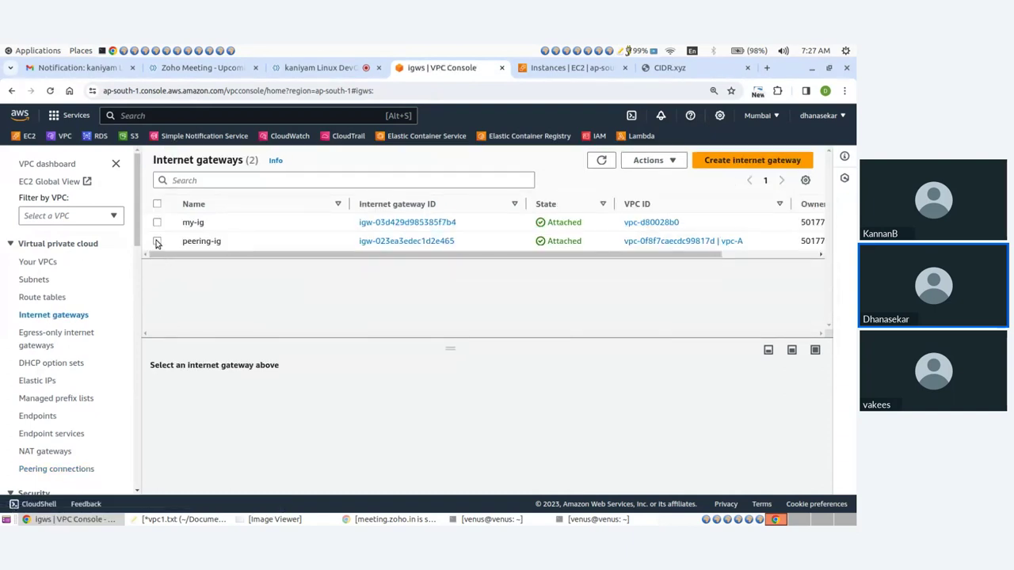
click(157, 242)
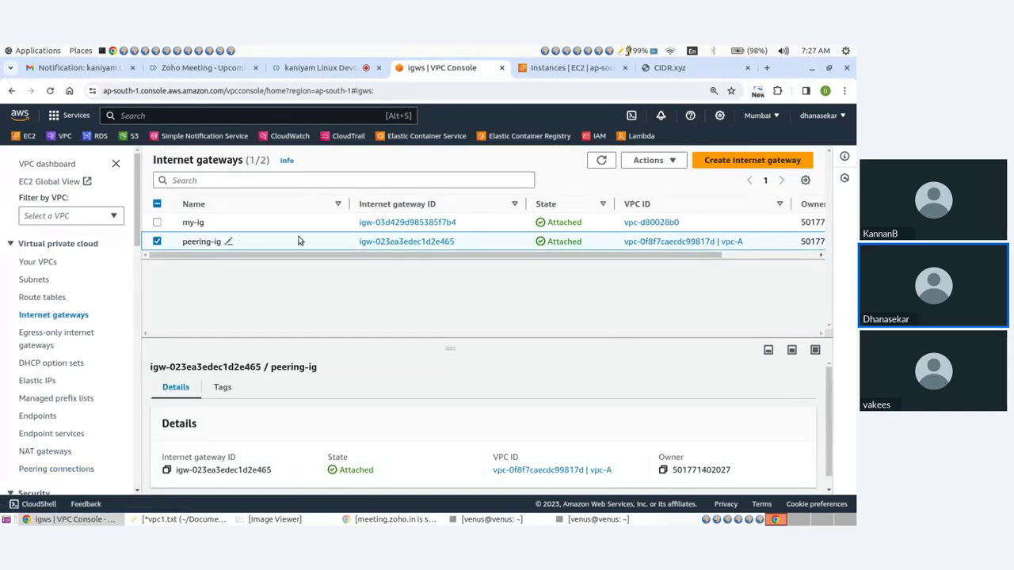
click(651, 160)
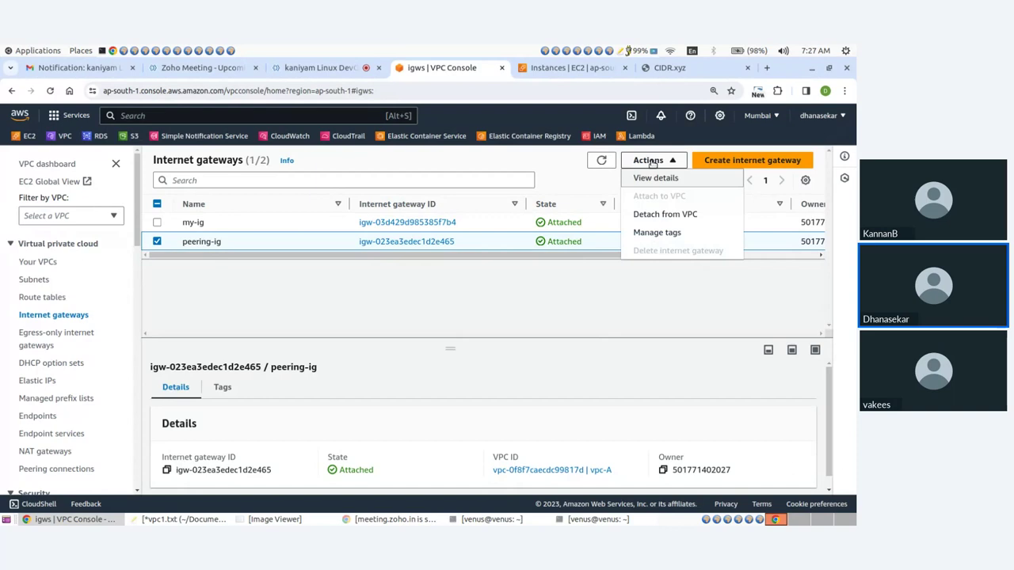
click(657, 215)
click(576, 387)
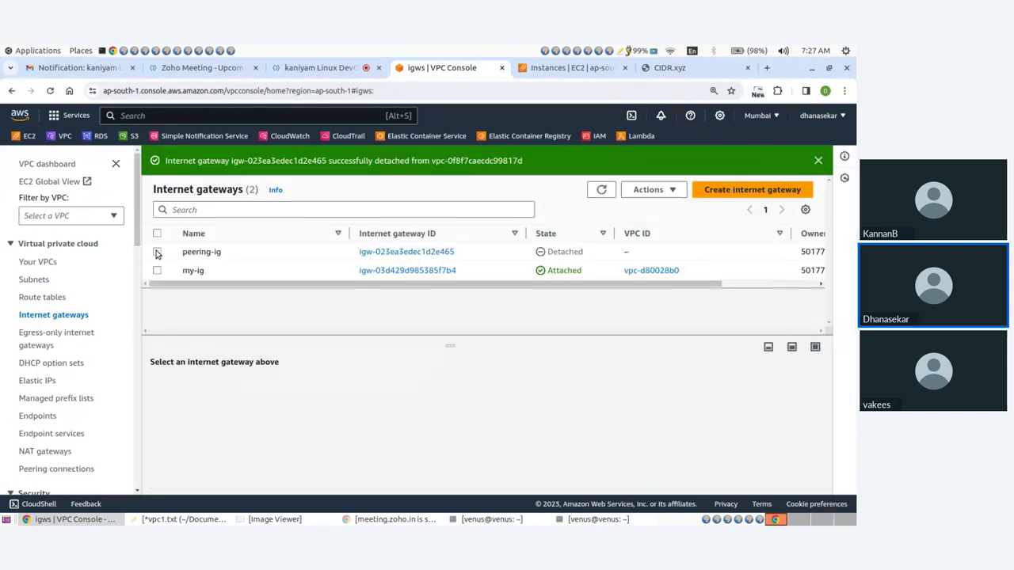
- Delete the detached peering-ig internet gateway, confirming with the word delete
click(157, 252)
click(650, 190)
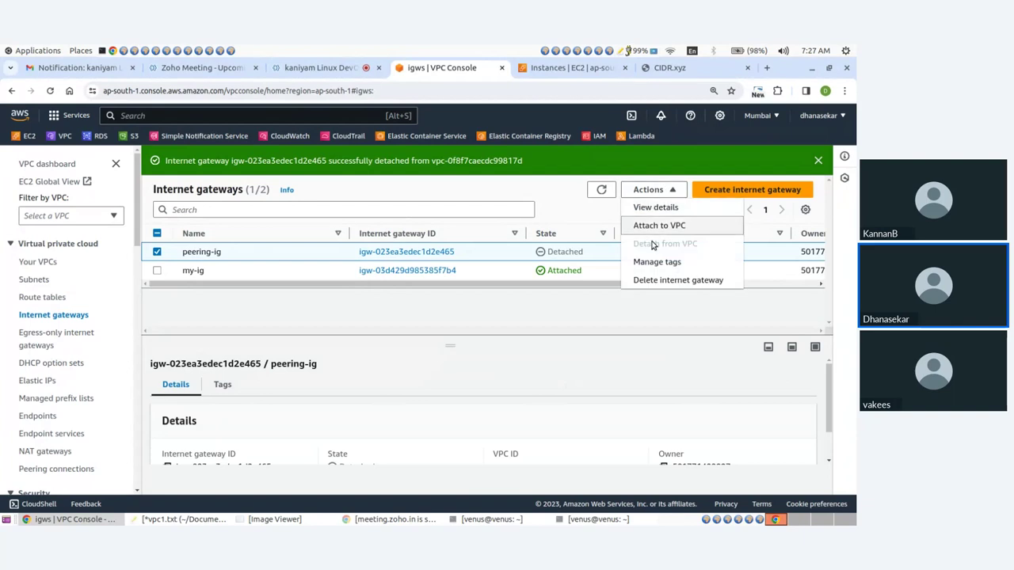
click(664, 280)
text(d)
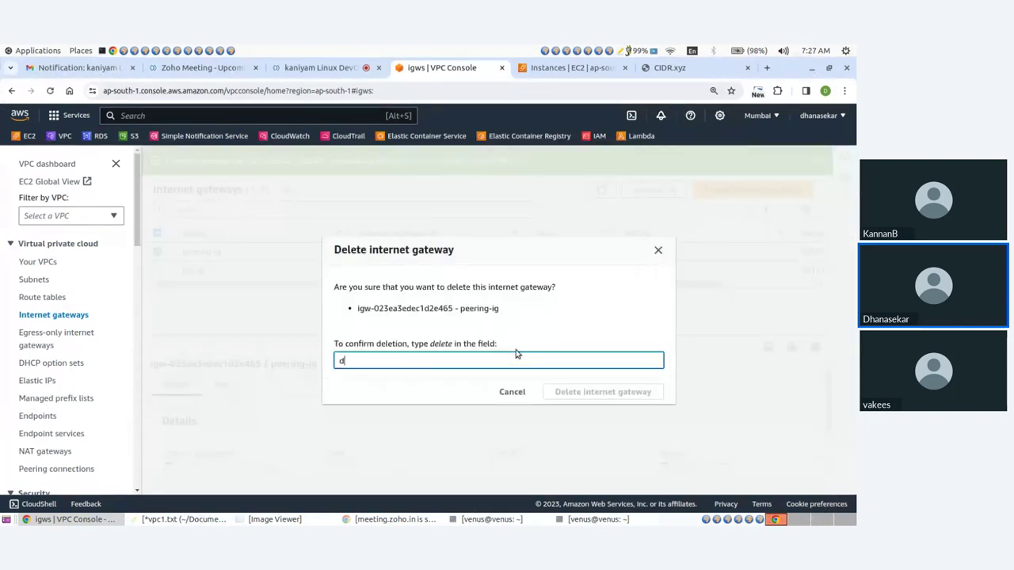
text(elete)
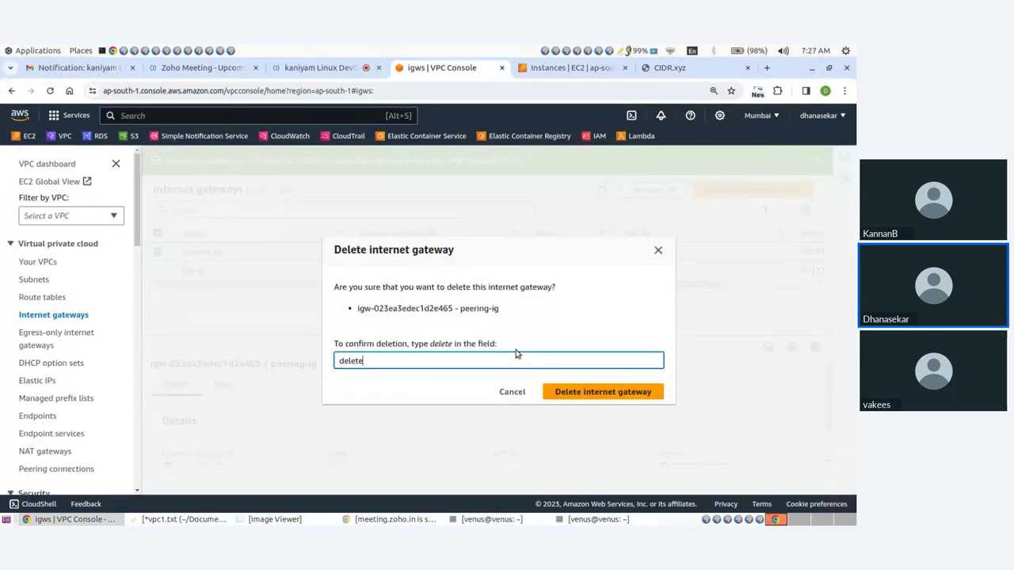
click(598, 391)
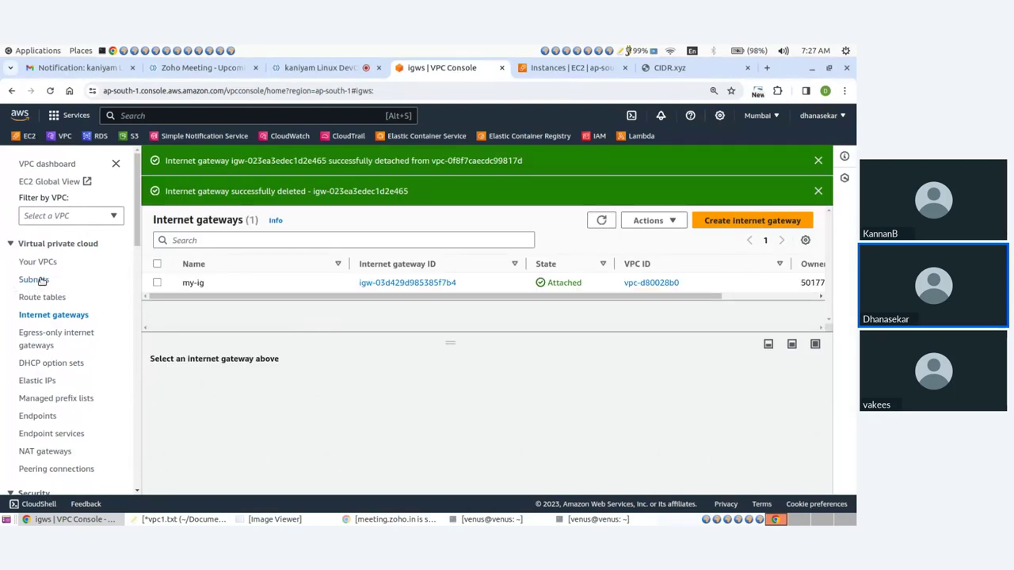
- Try to delete the vpc-A-rt and vpc-B-rt route tables together, then dismiss the deletion dialog
click(37, 302)
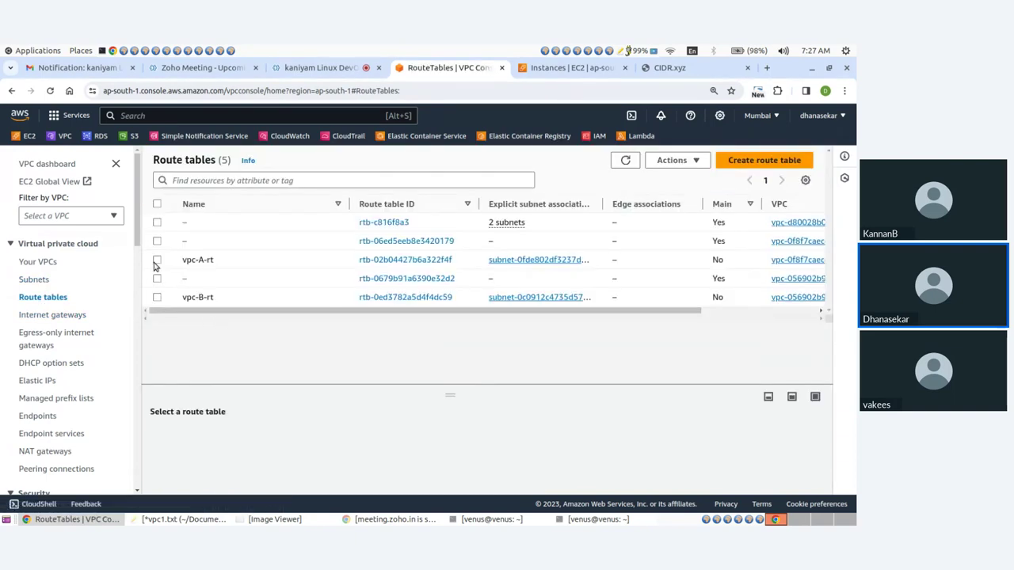
click(157, 261)
click(157, 298)
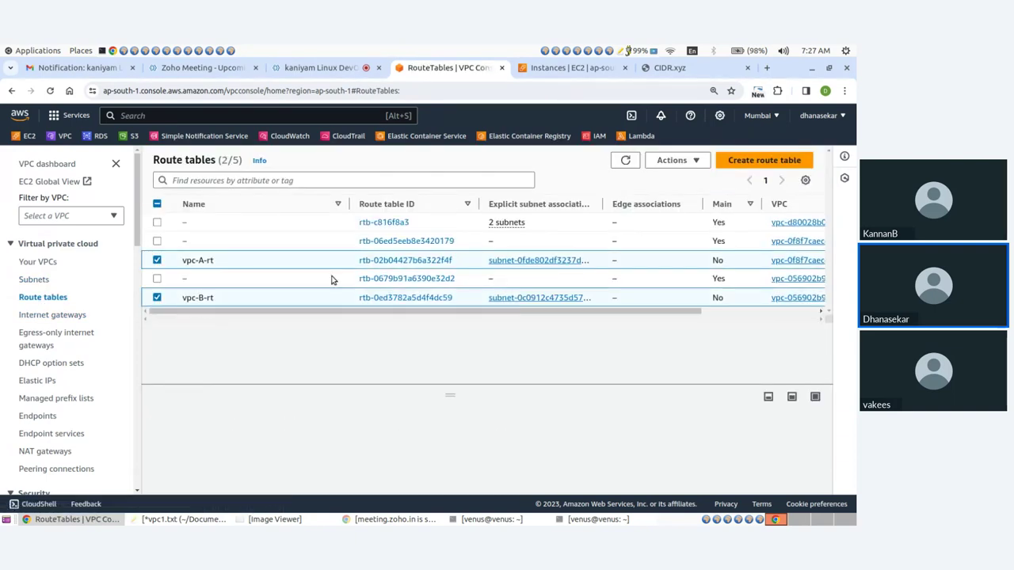
click(674, 160)
click(679, 306)
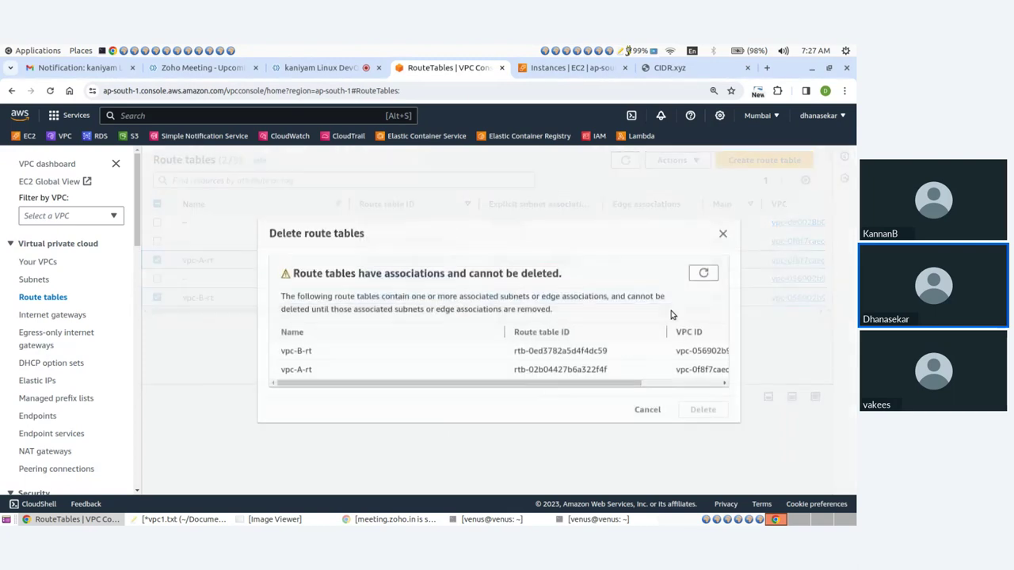
click(723, 233)
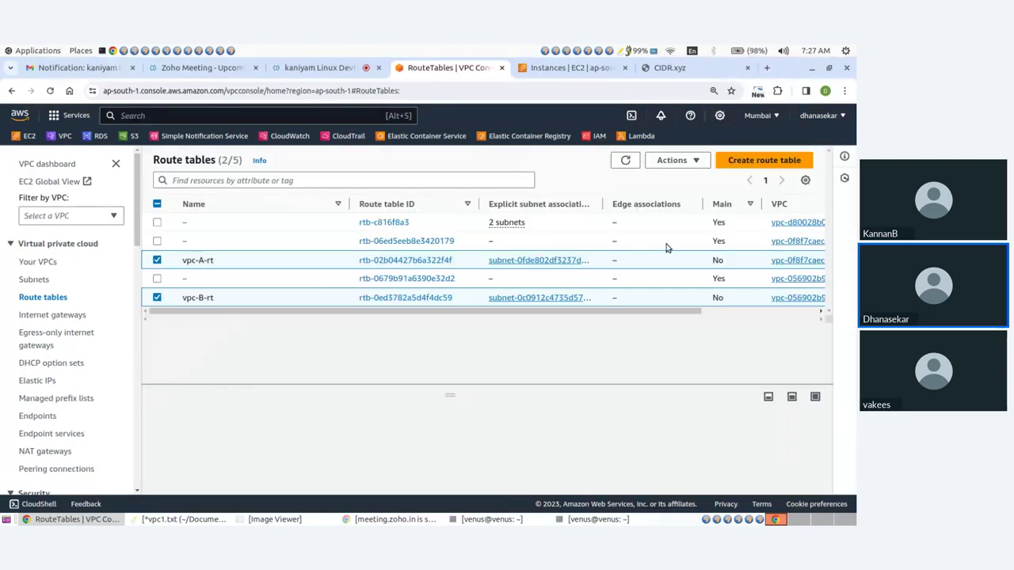
- Delete the vpc-A-subnet and vpc-B-subnet subnets together, confirming with the word delete
click(34, 281)
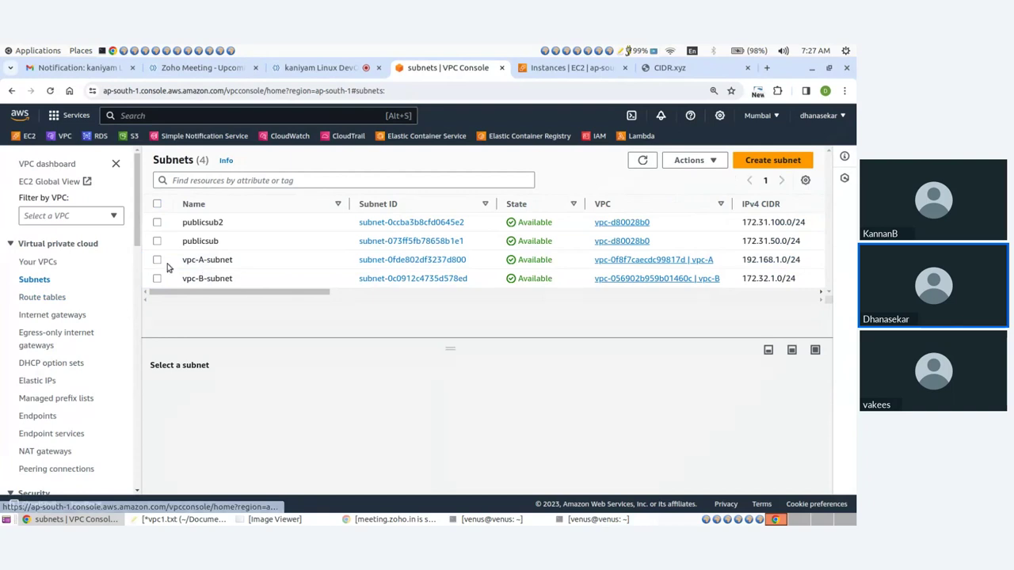
click(156, 260)
click(157, 280)
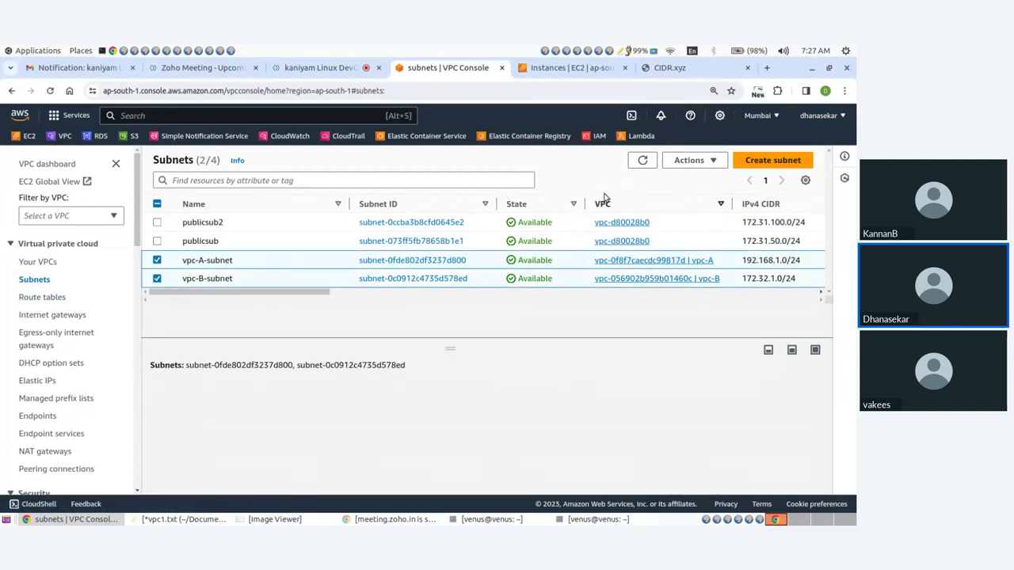
click(710, 160)
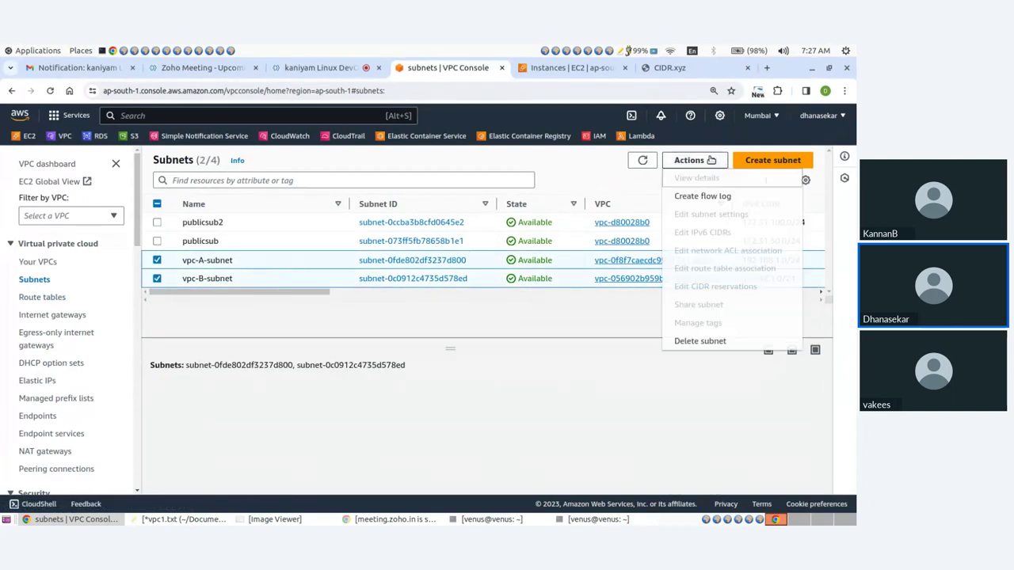
click(691, 342)
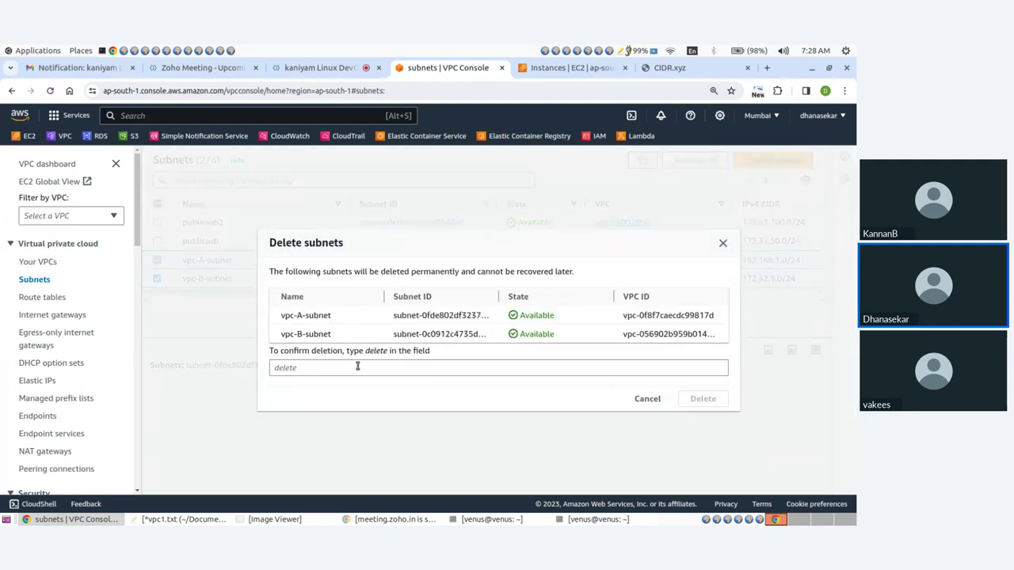
click(358, 367)
text(de)
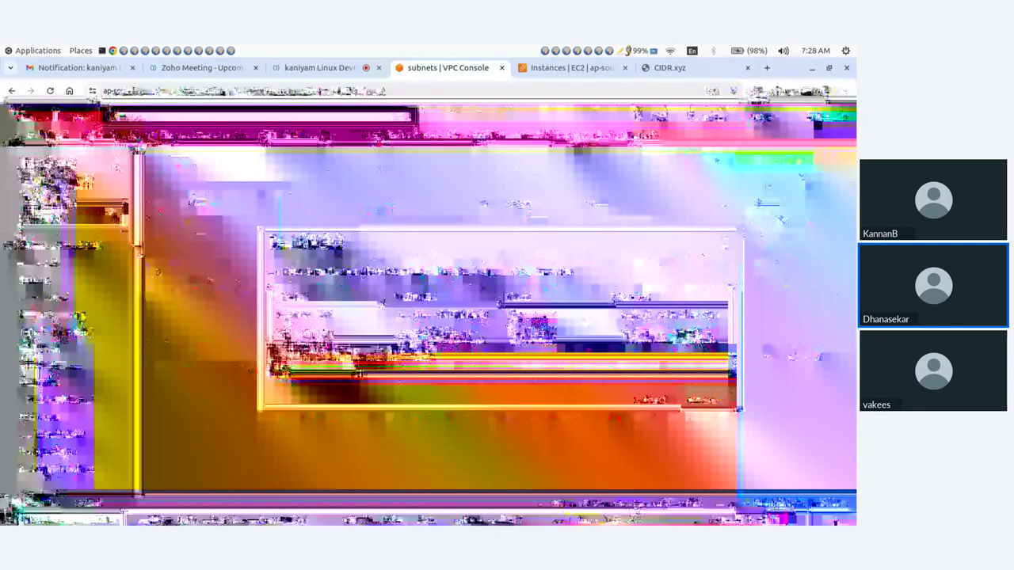
text(lete)
click(700, 400)
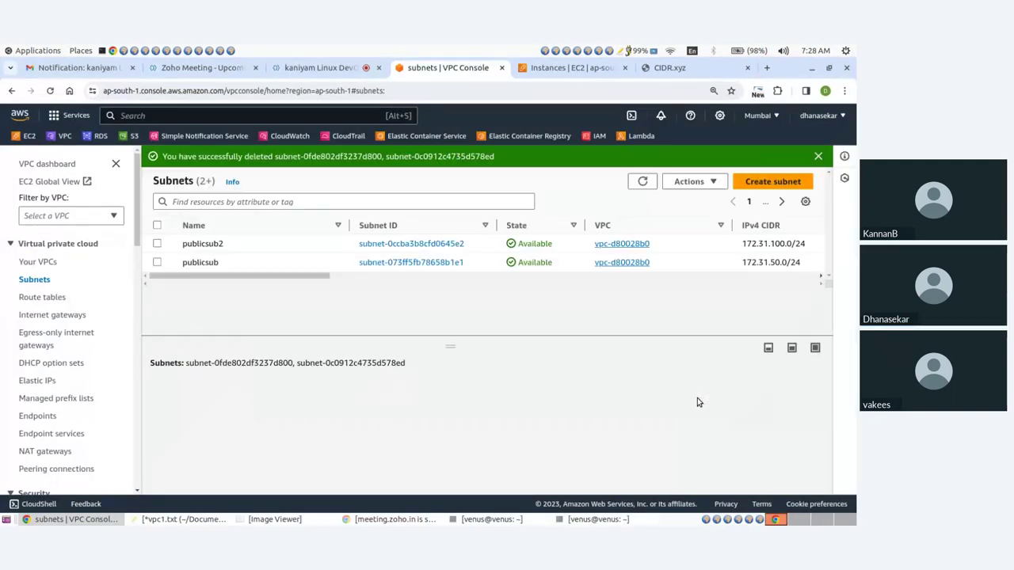
- Delete the vpc-A-rt and vpc-B-rt route tables together, confirming with the word delete
click(38, 299)
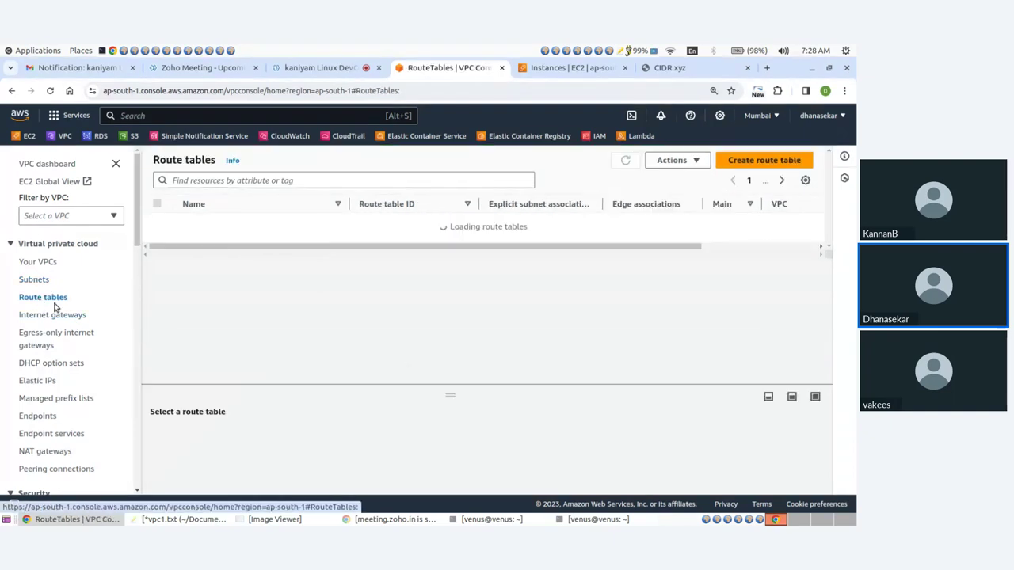
click(157, 261)
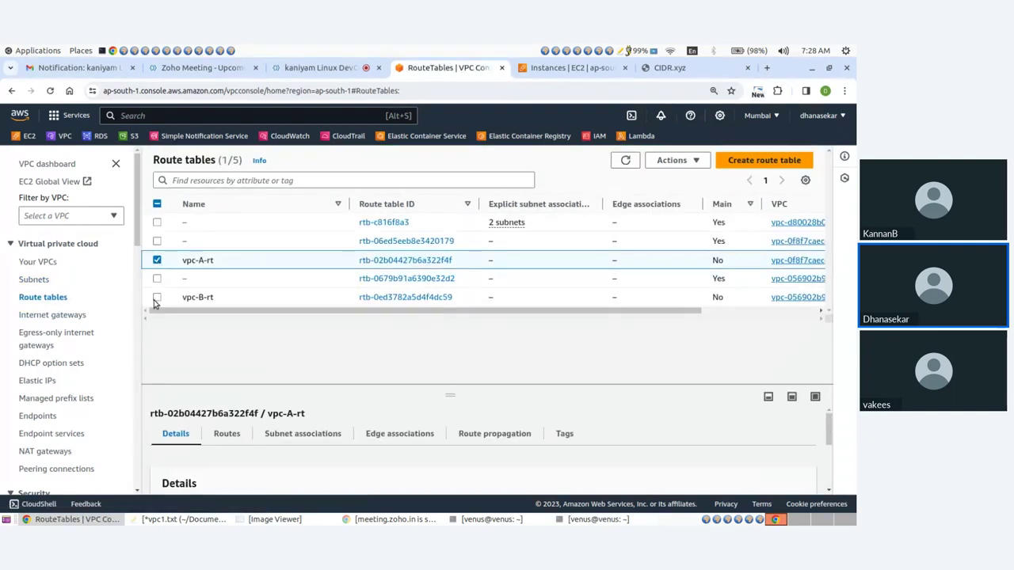
click(157, 299)
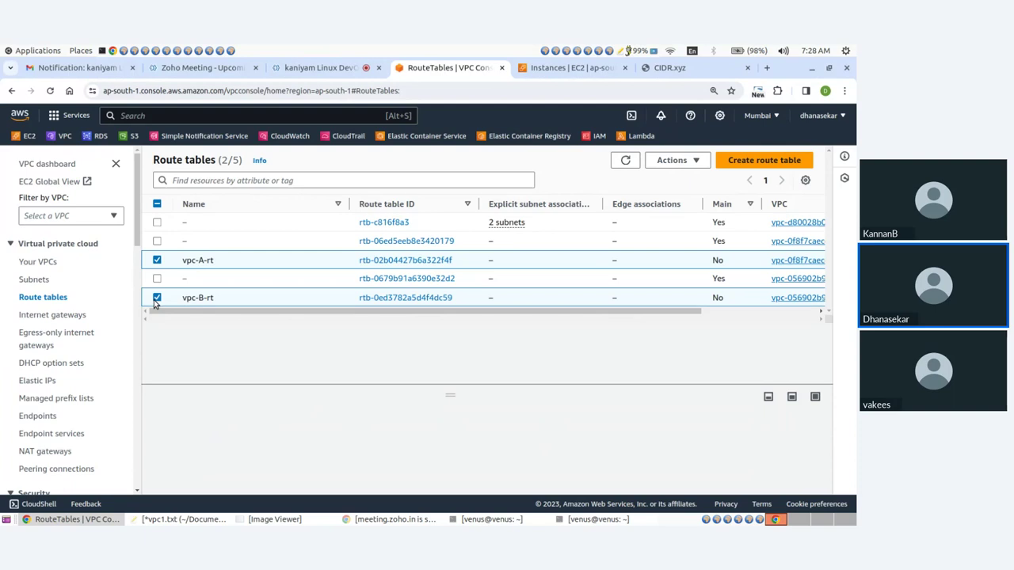
click(675, 160)
click(679, 306)
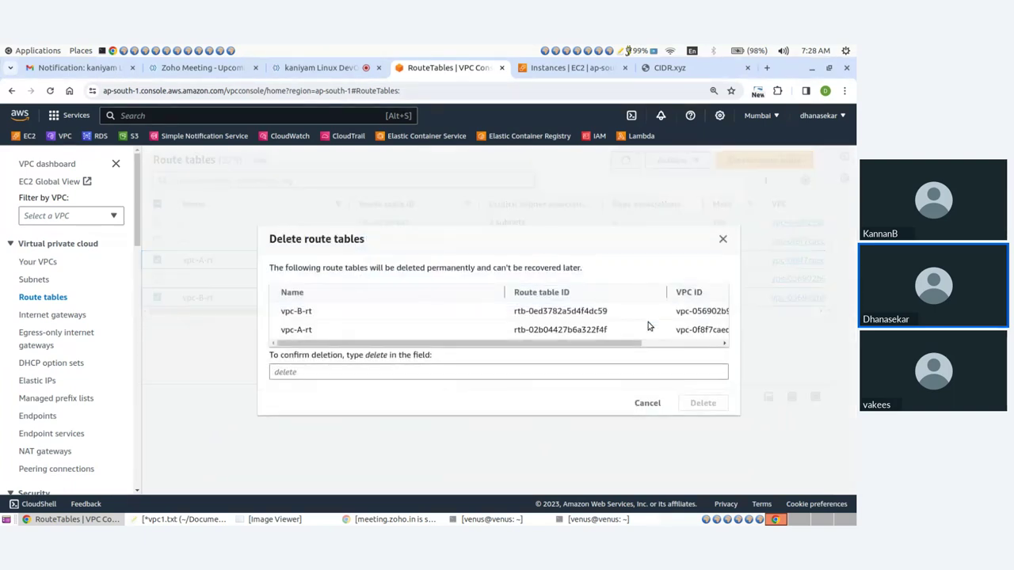
click(575, 369)
text(dele)
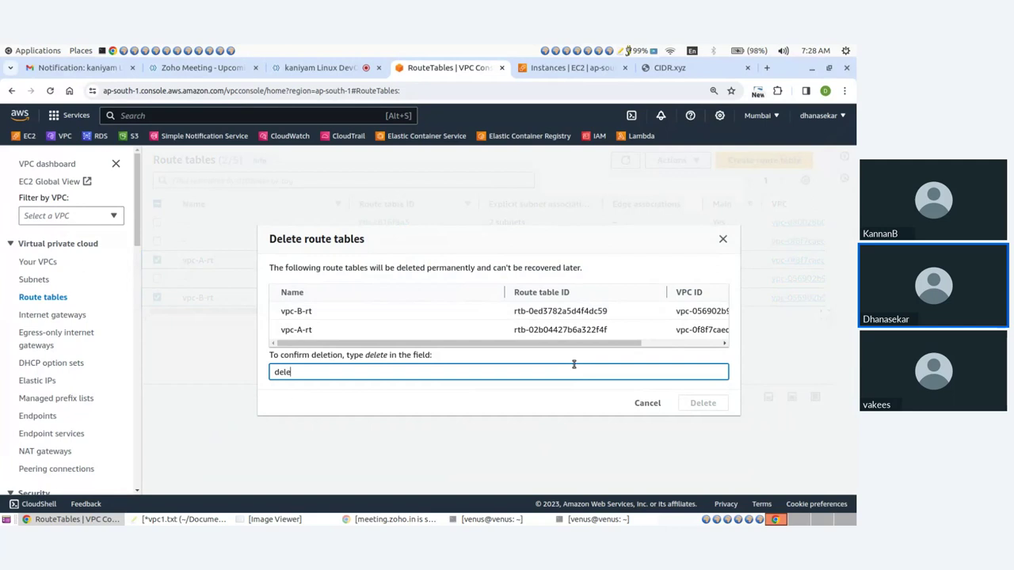
text(te)
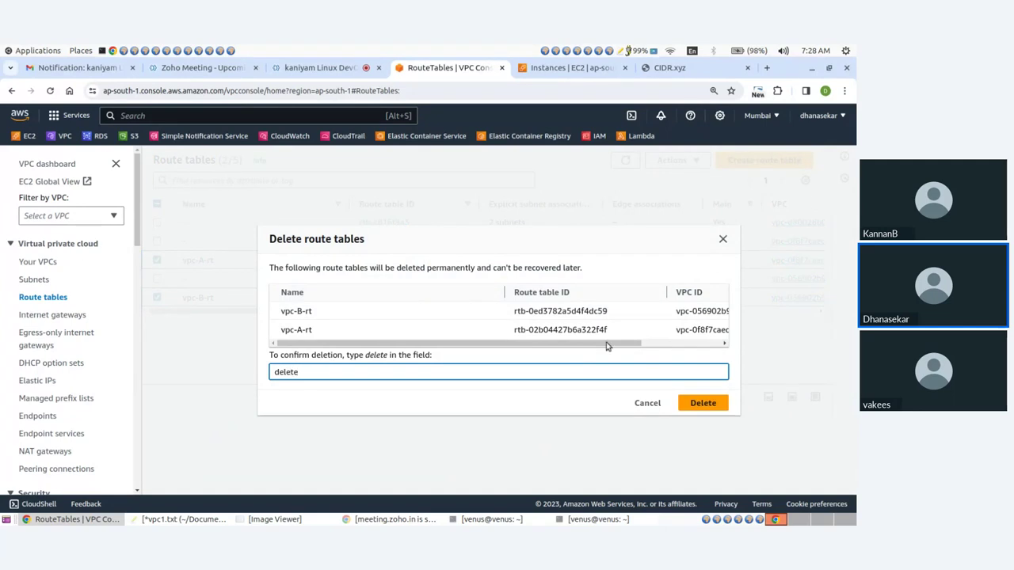
click(704, 404)
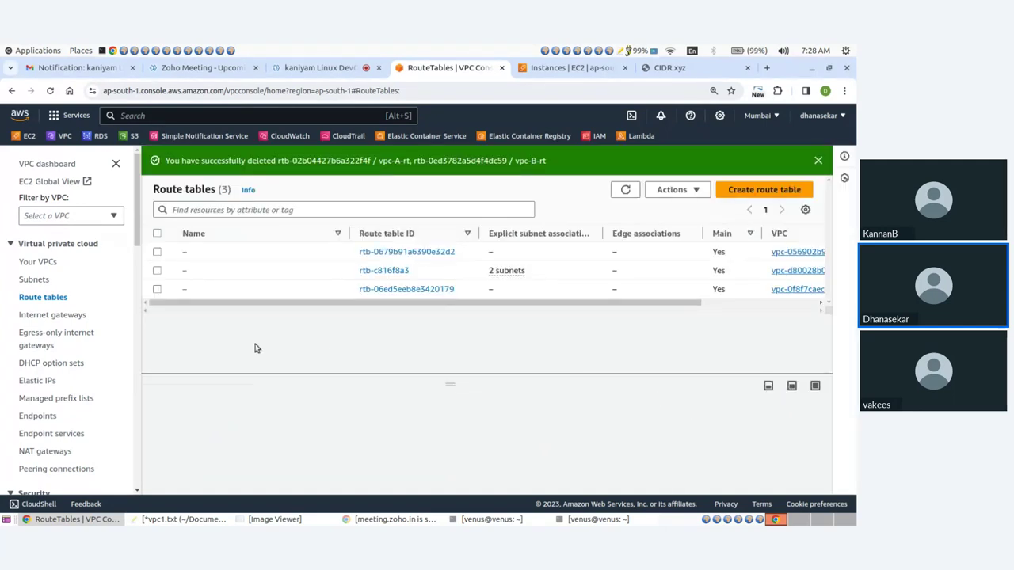
- Delete only the vpc-A VPC from the list of VPCs, confirming with the word delete
click(39, 263)
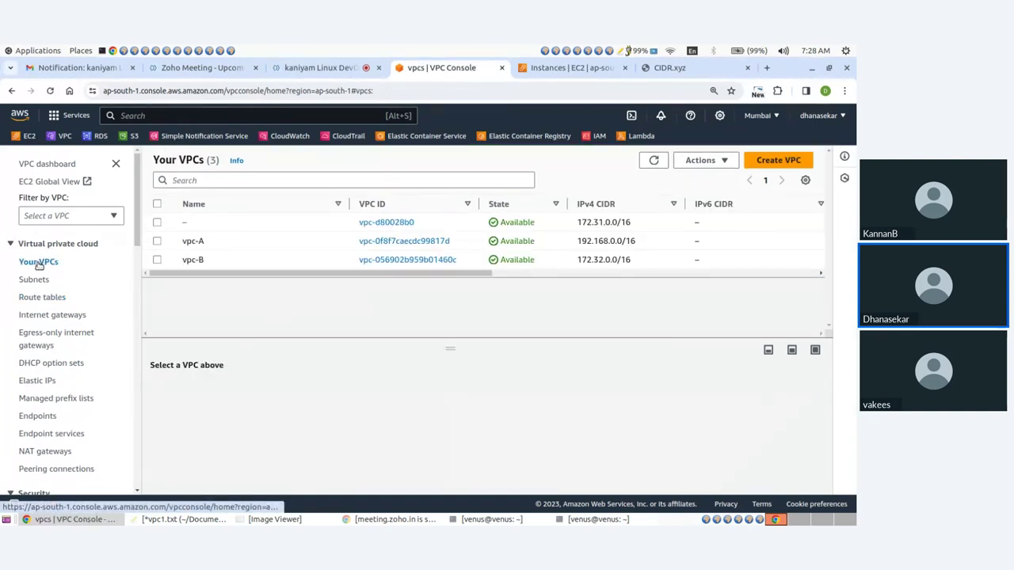
click(157, 241)
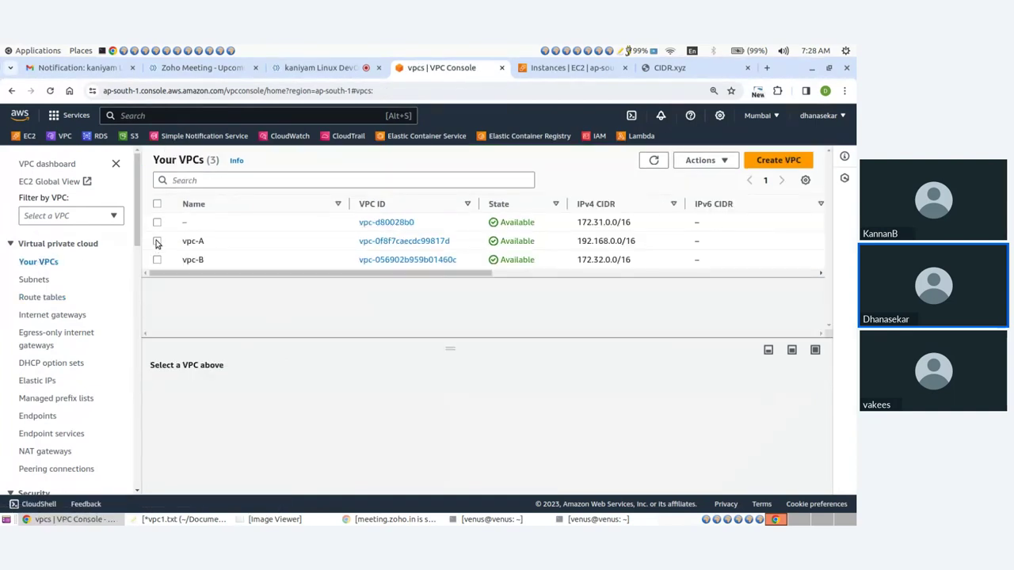
click(701, 161)
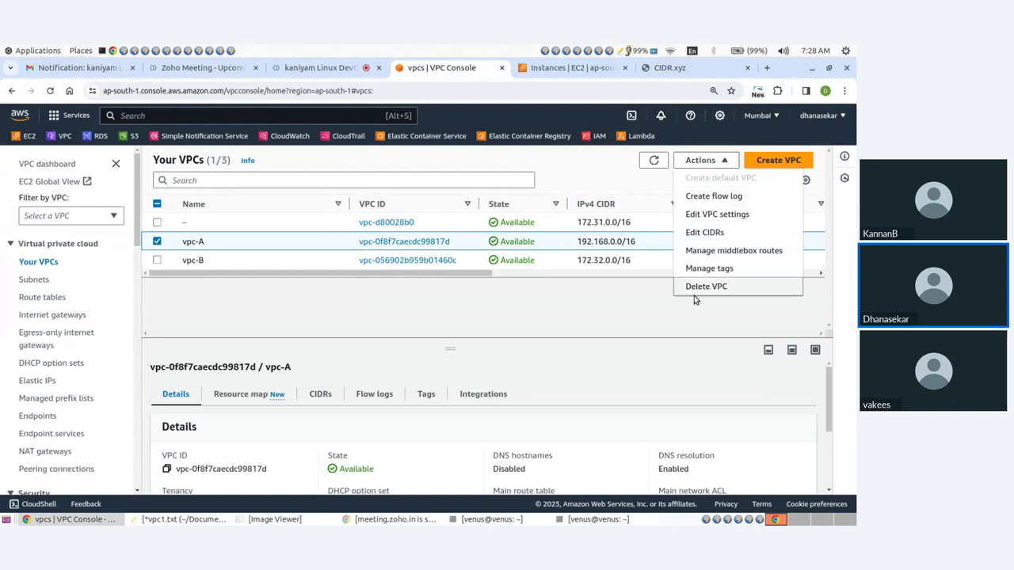
click(157, 260)
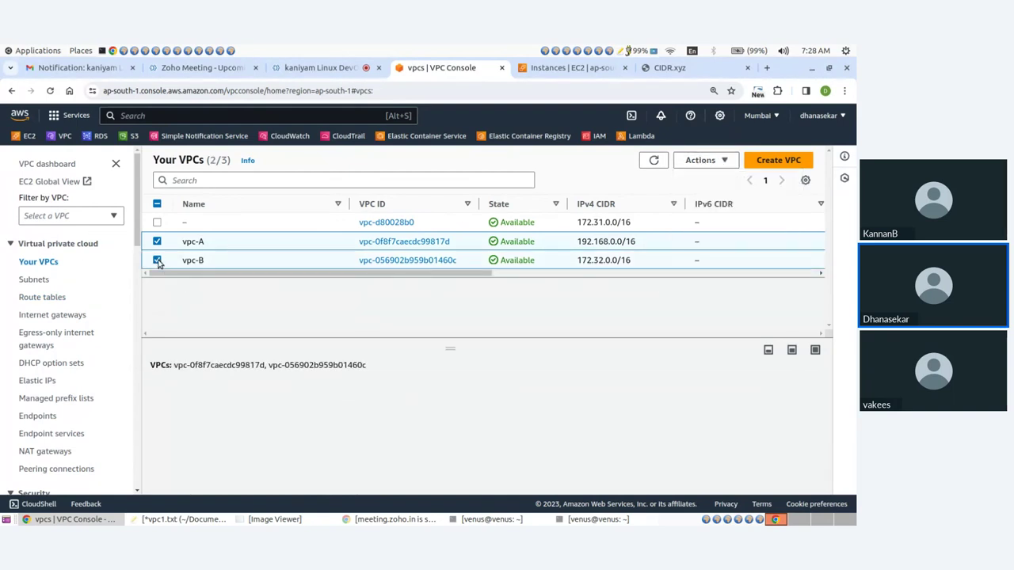
click(701, 160)
click(701, 161)
click(157, 259)
click(701, 161)
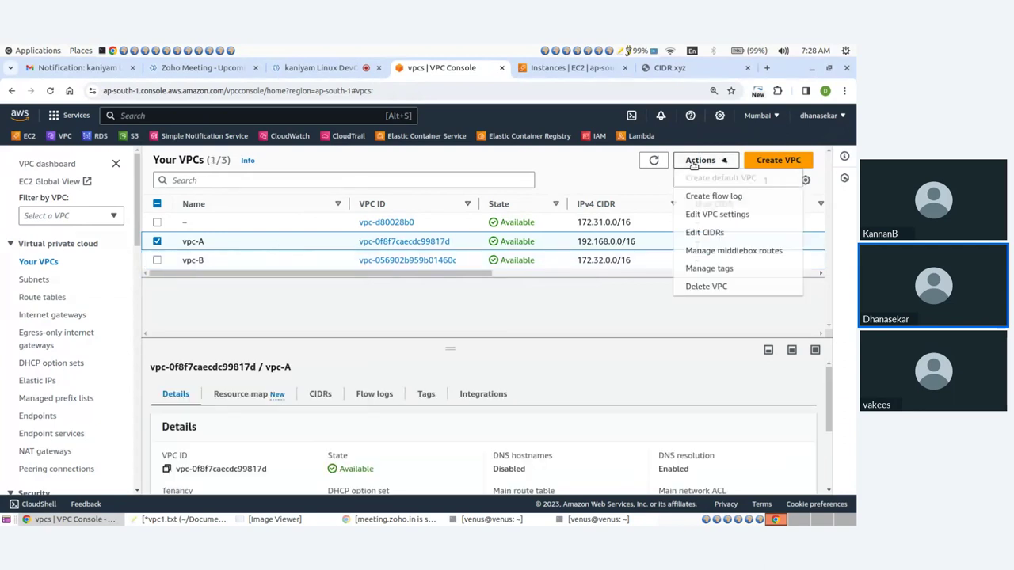
click(707, 287)
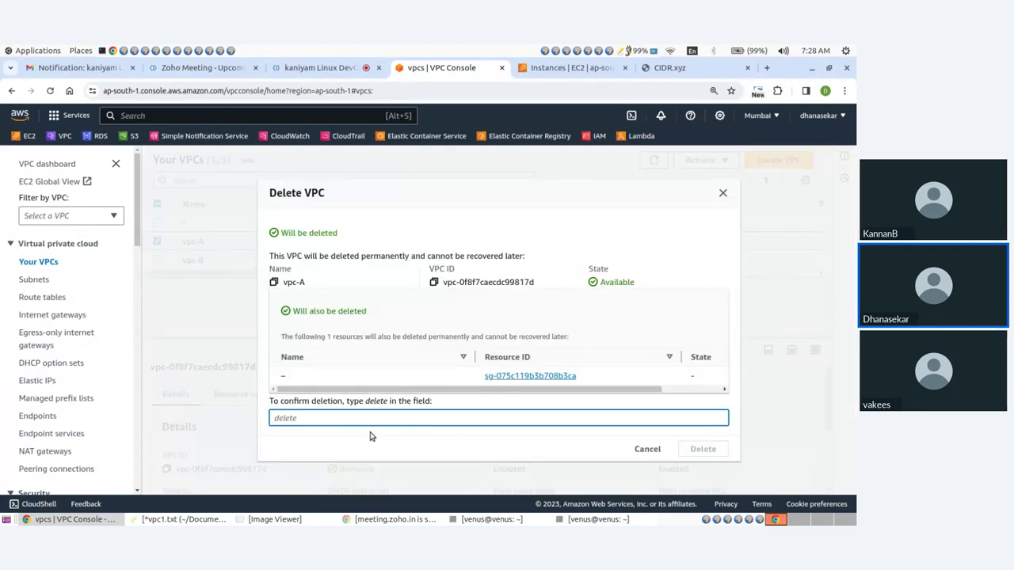
text(delete)
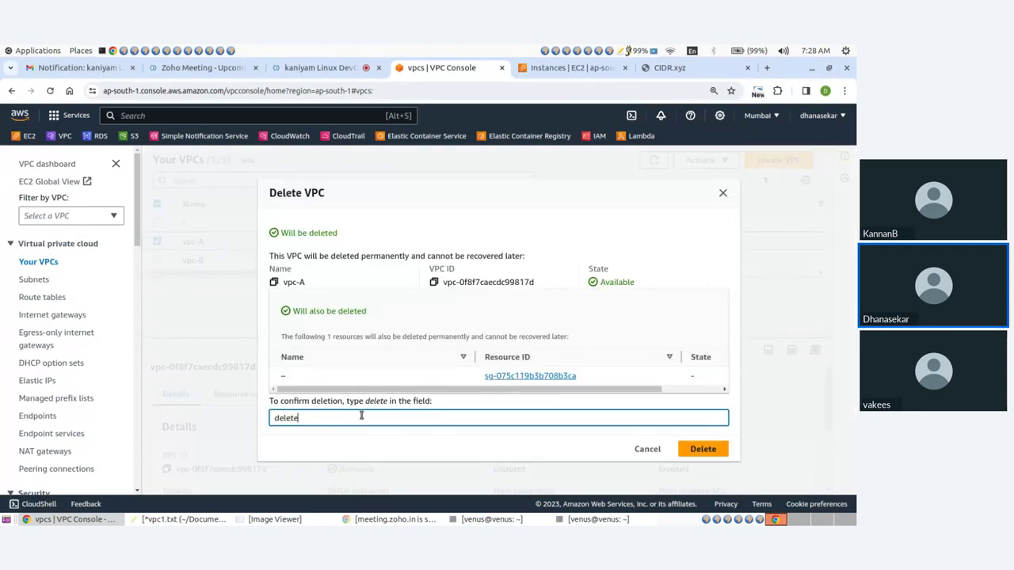
click(712, 451)
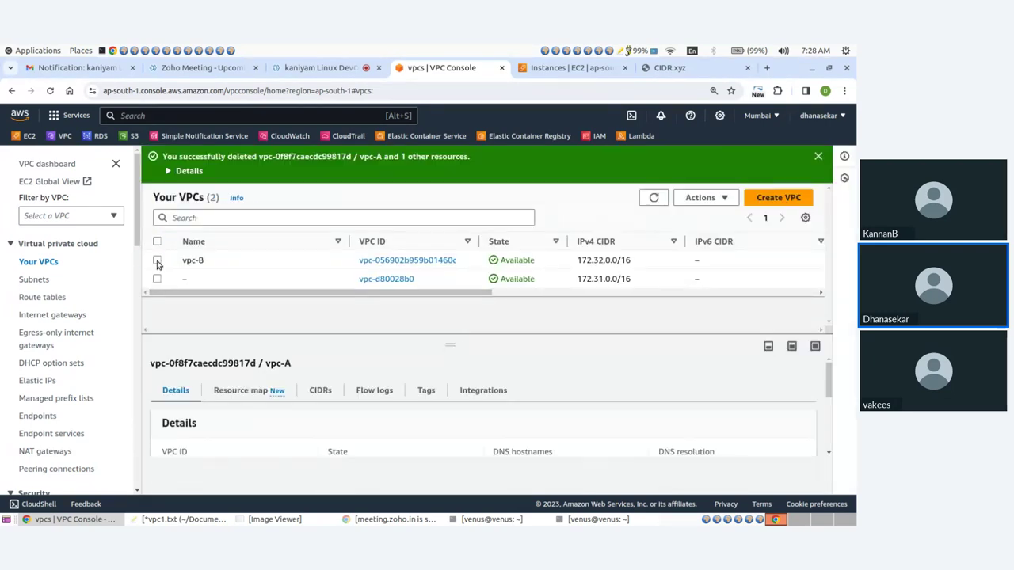
- Delete the vpc-B VPC, confirming the deletion with the word delete
click(157, 260)
click(704, 198)
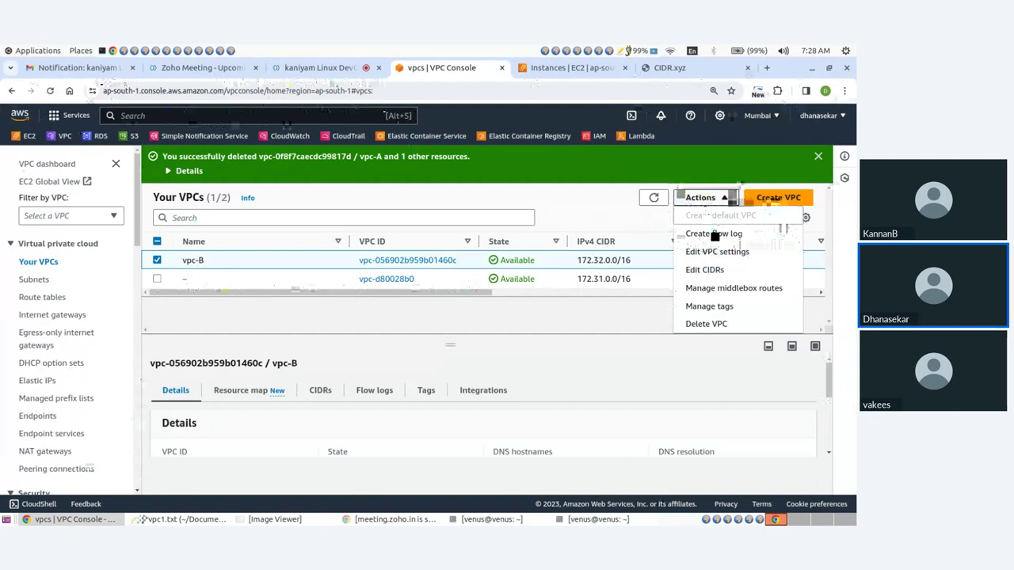
click(706, 324)
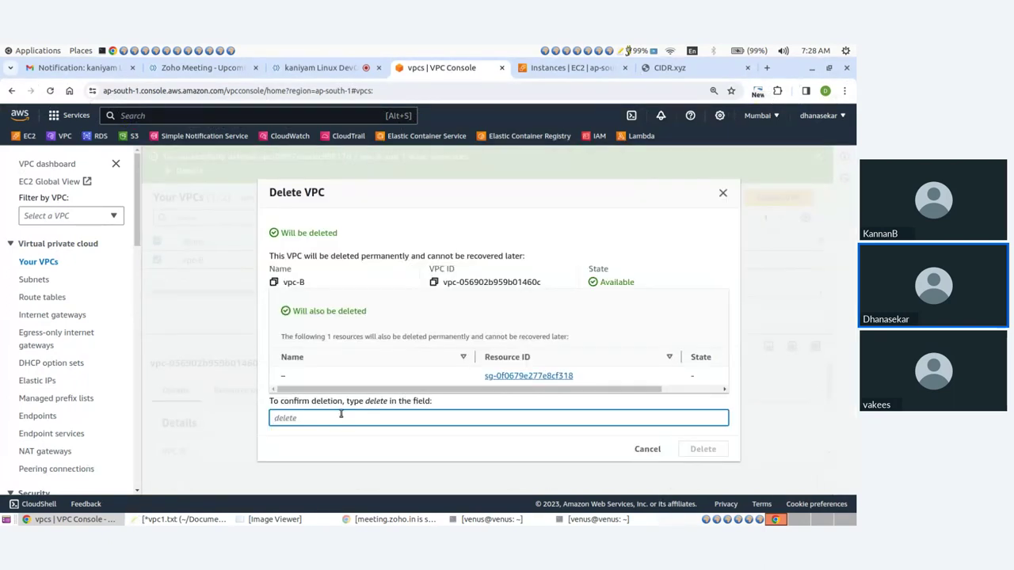
text(delete)
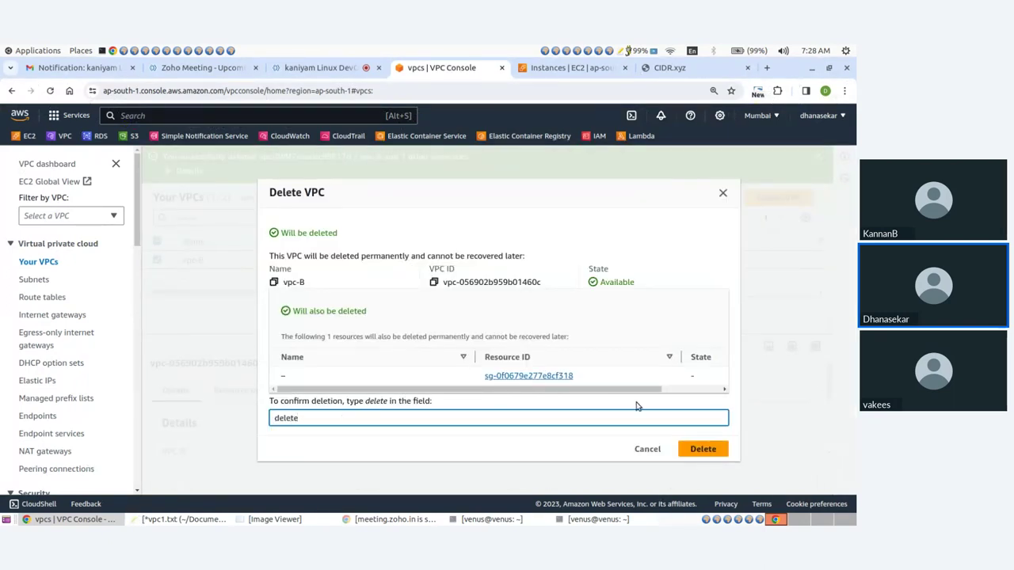
click(689, 450)
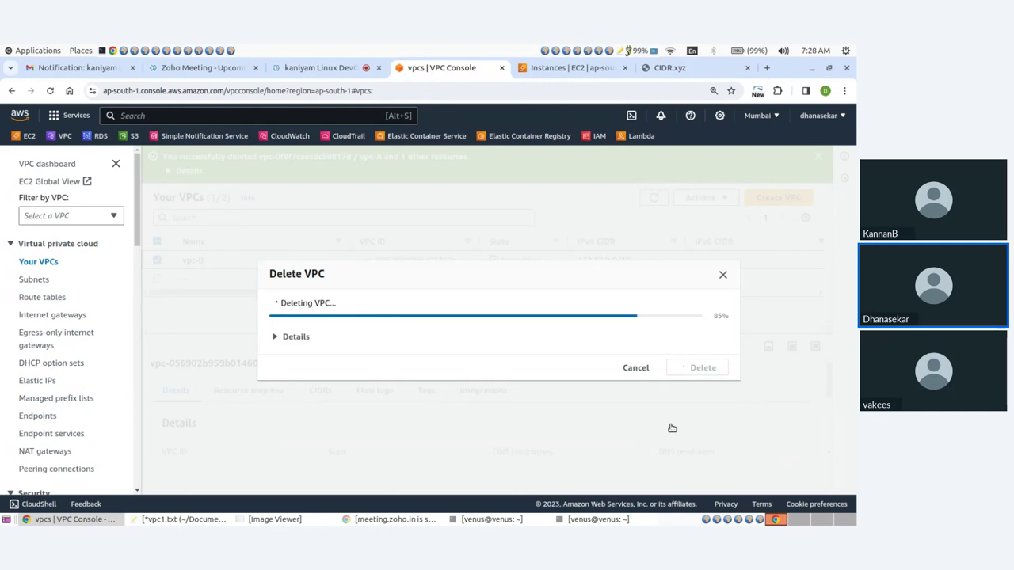
- Check the refreshed route tables list and the VPC list for leftovers, and review the z3vpc-peering.png diagram in the image viewer
click(24, 293)
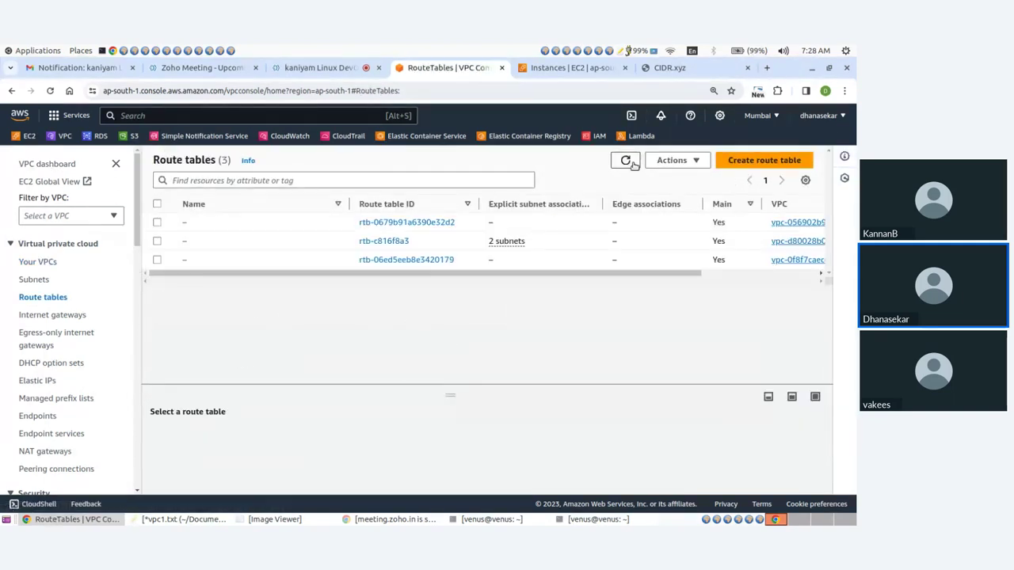
click(624, 160)
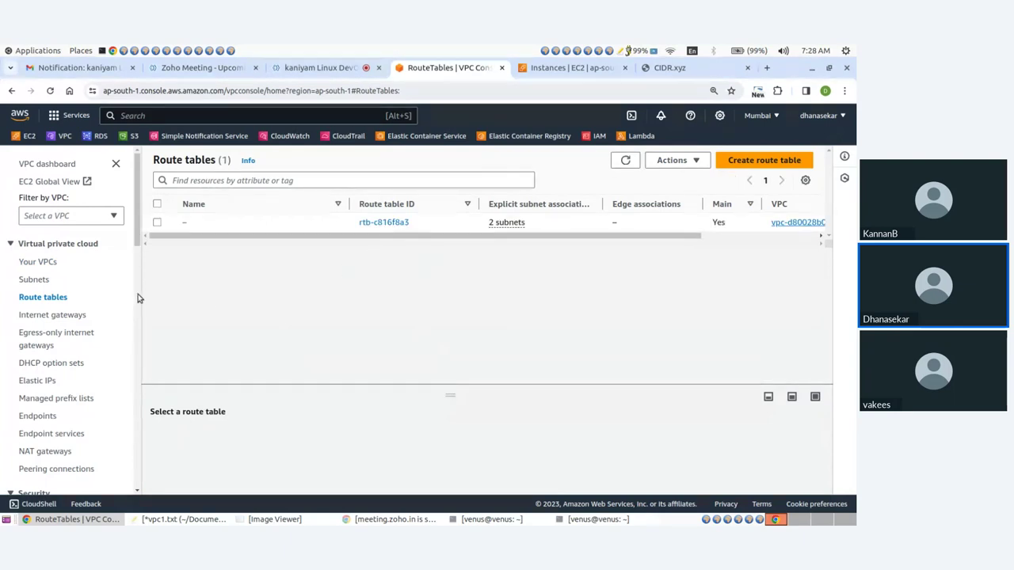
click(42, 263)
click(279, 519)
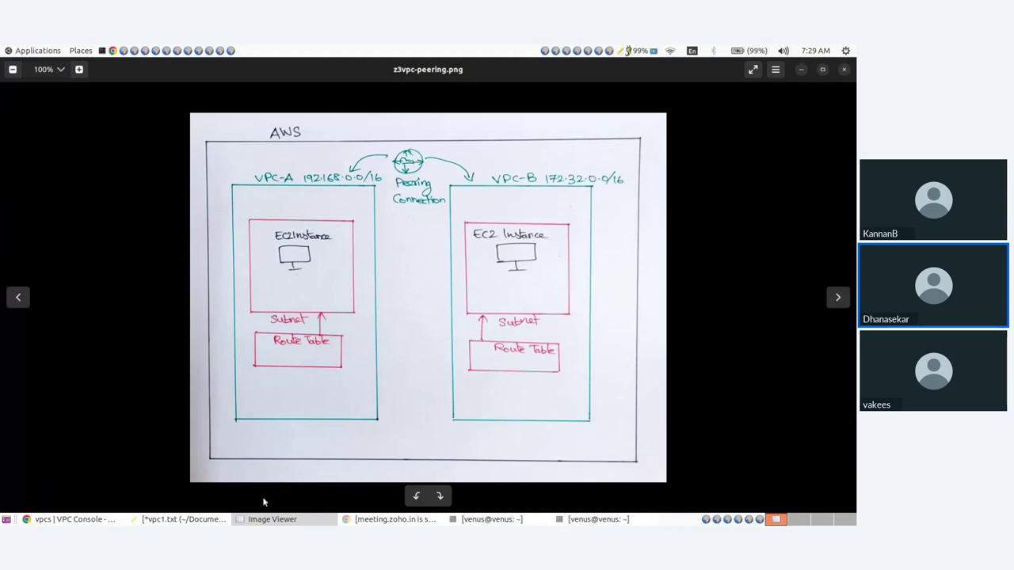
click(64, 520)
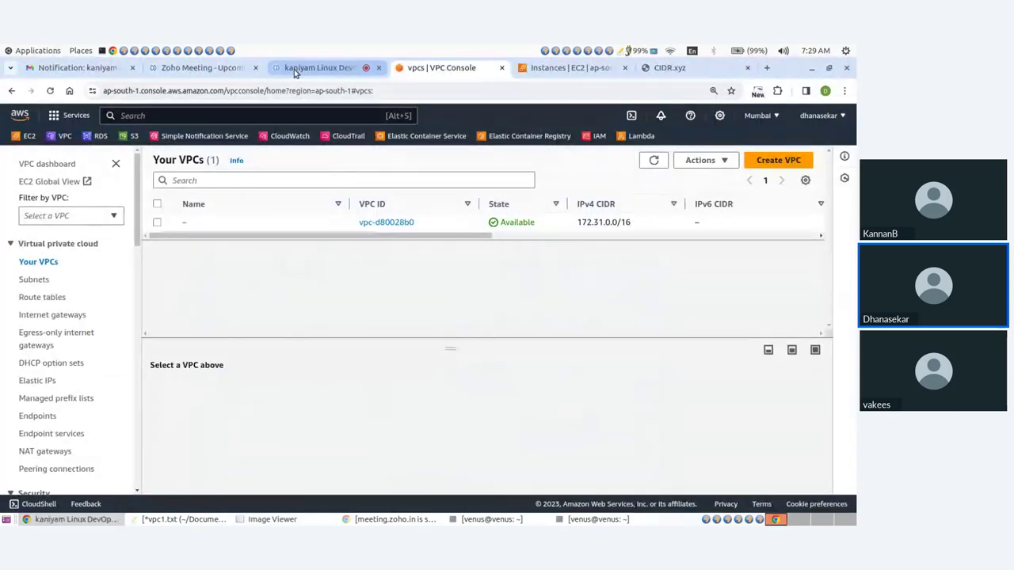